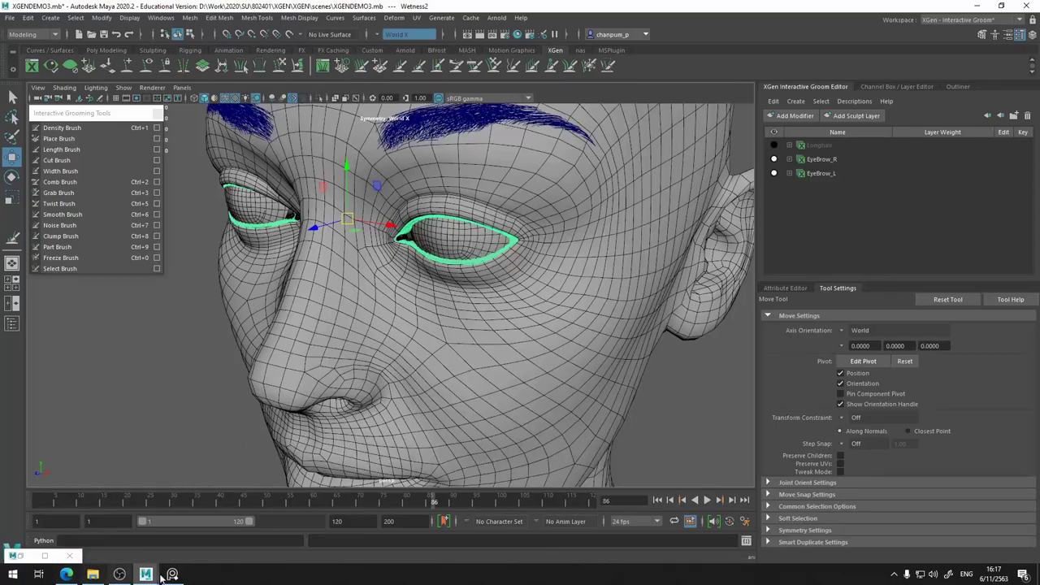
# Bring up the eyelash reference photos, pan to the blue-eye lash close-up, and orbit Maya toward the eyes
pyautogui.click(172, 574)
pyautogui.moveTo(652, 191); pyautogui.dragTo(608, 197, button='middle')
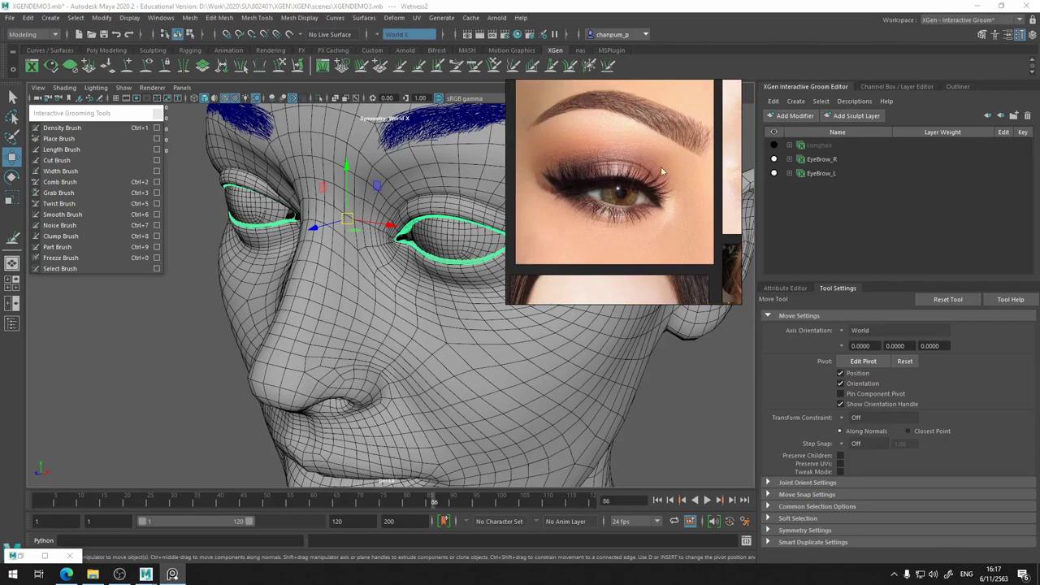
pyautogui.moveTo(670, 193)
pyautogui.mouseDown(button='middle')
pyautogui.moveTo(630, 134)
pyautogui.moveTo(666, 183)
pyautogui.mouseUp(button='middle')
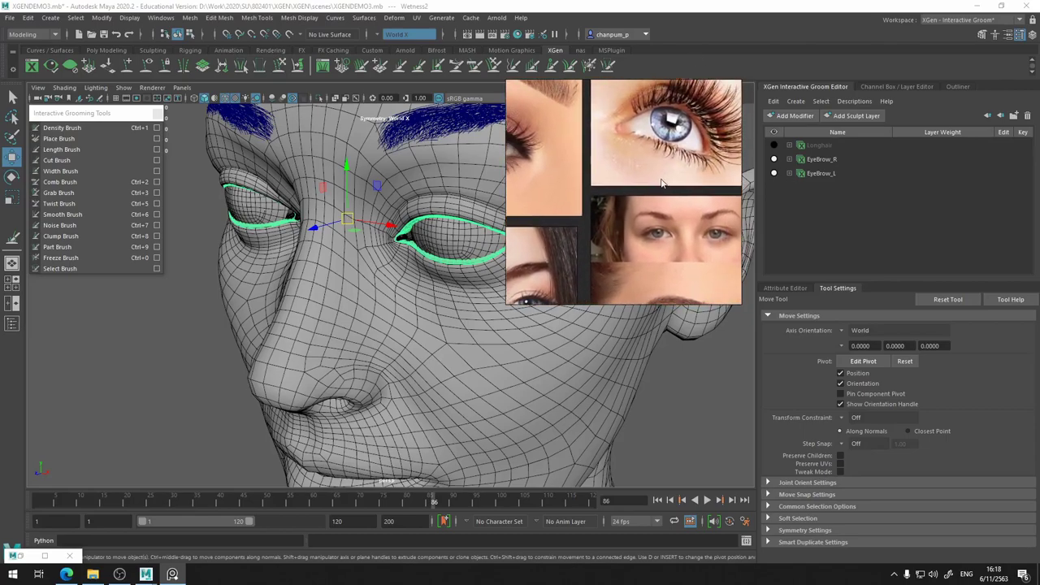
pyautogui.click(699, 8)
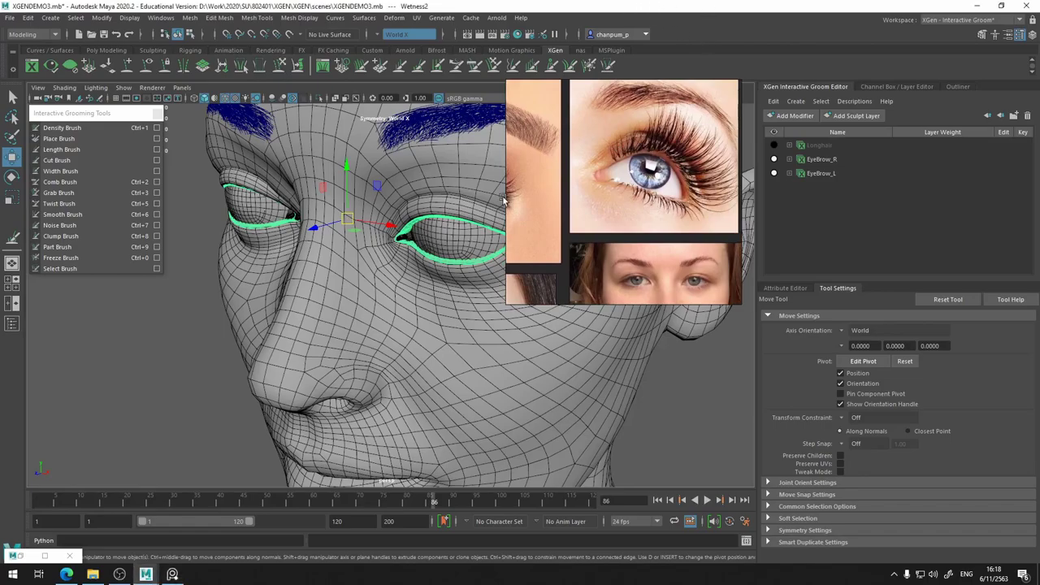
pyautogui.moveTo(427, 167)
pyautogui.keyDown('alt'); pyautogui.mouseDown()
pyautogui.moveTo(364, 202)
pyautogui.moveTo(385, 224)
pyautogui.moveTo(452, 211)
pyautogui.moveTo(433, 165)
pyautogui.mouseUp(); pyautogui.keyUp('alt')
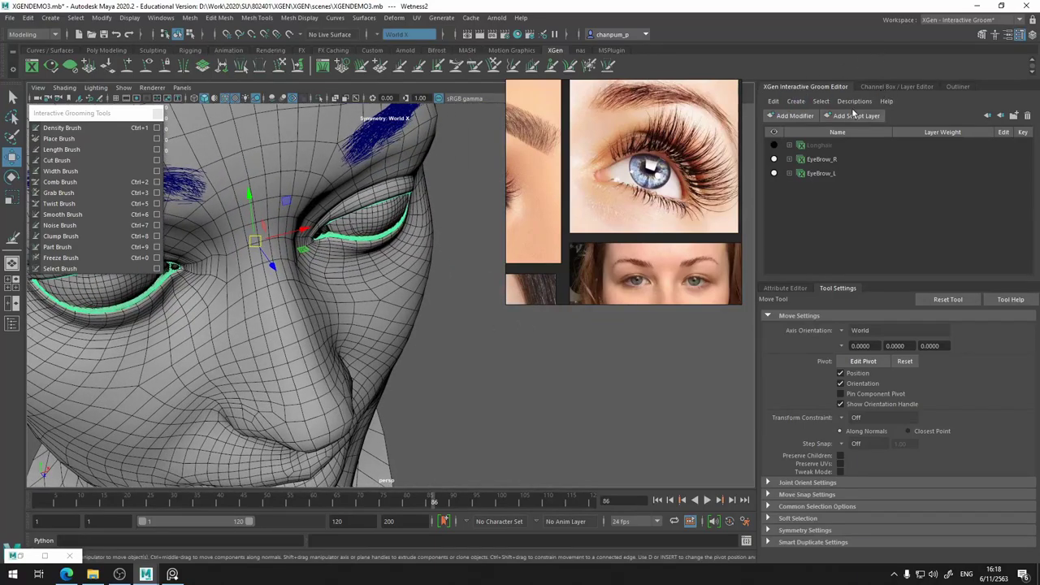
# Create Interactive Groom Splines named EyeLash with 463 splines and length 0.5
pyautogui.click(801, 106)
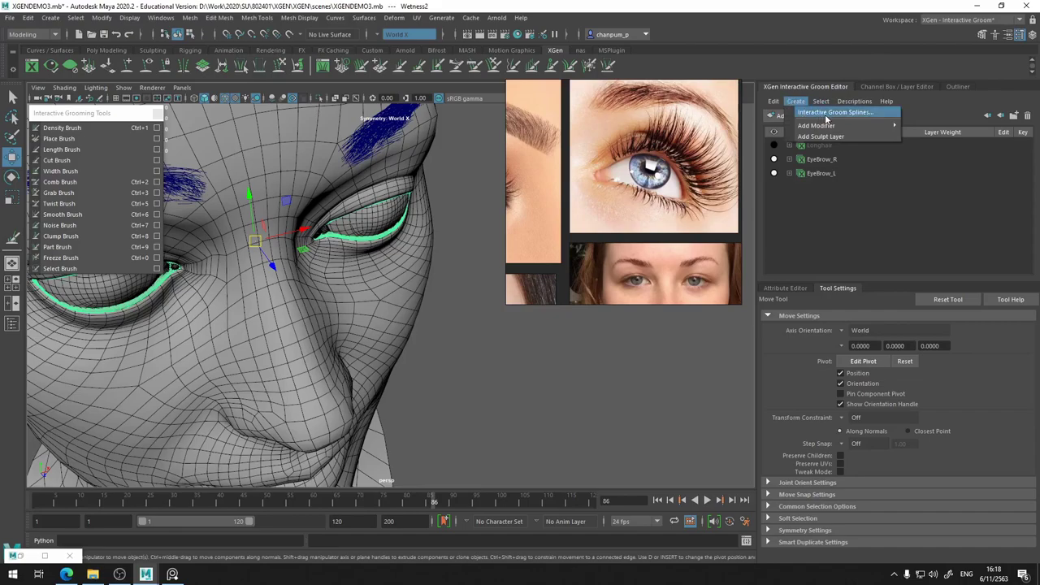
pyautogui.click(826, 115)
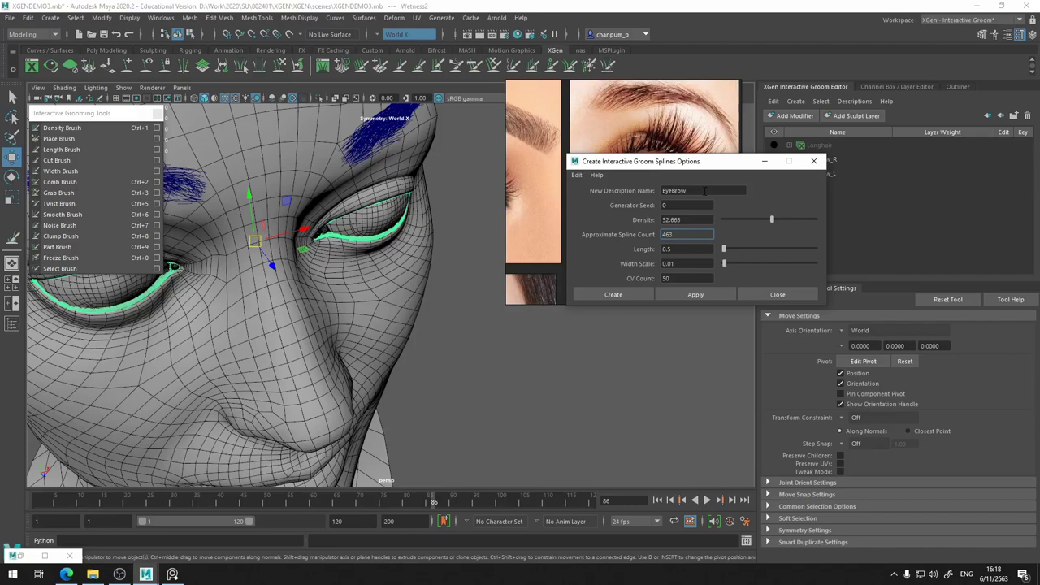
pyautogui.click(704, 190)
pyautogui.write('EyeLash')
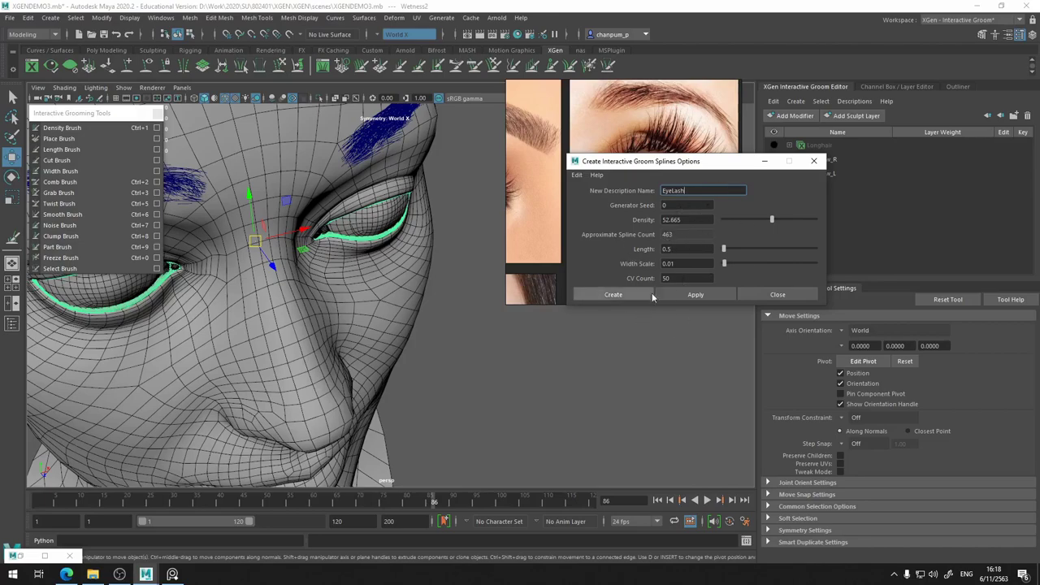
pyautogui.click(612, 294)
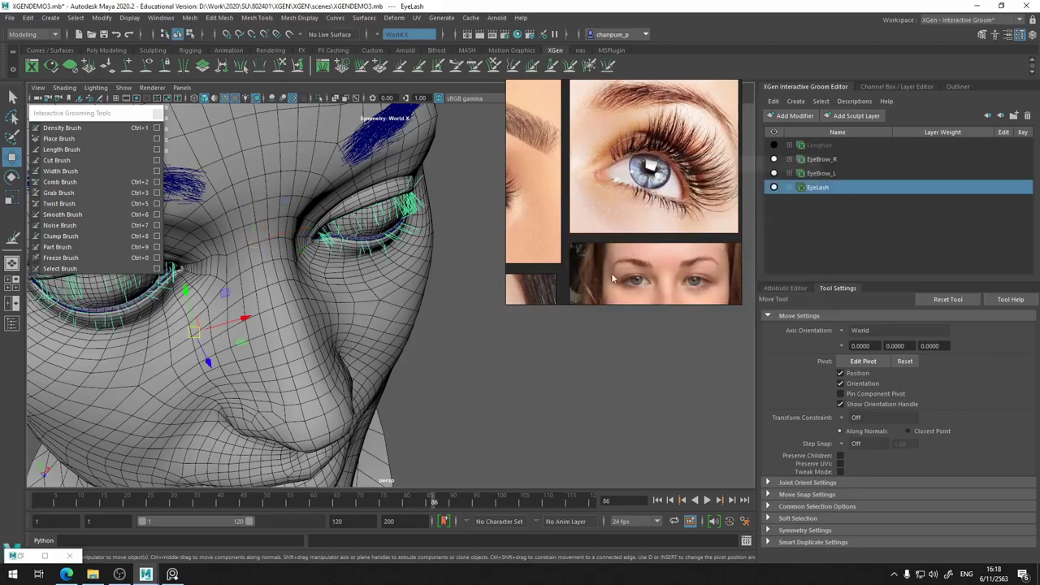
# Expand EyeLash, select its EyeLash_base generator, and enter a Density Multiplier of 0
pyautogui.moveTo(388, 251)
pyautogui.keyDown('alt'); pyautogui.mouseDown()
pyautogui.moveTo(421, 223)
pyautogui.moveTo(347, 235)
pyautogui.moveTo(375, 227)
pyautogui.moveTo(337, 222)
pyautogui.moveTo(434, 232)
pyautogui.moveTo(437, 250)
pyautogui.mouseUp(); pyautogui.keyUp('alt')
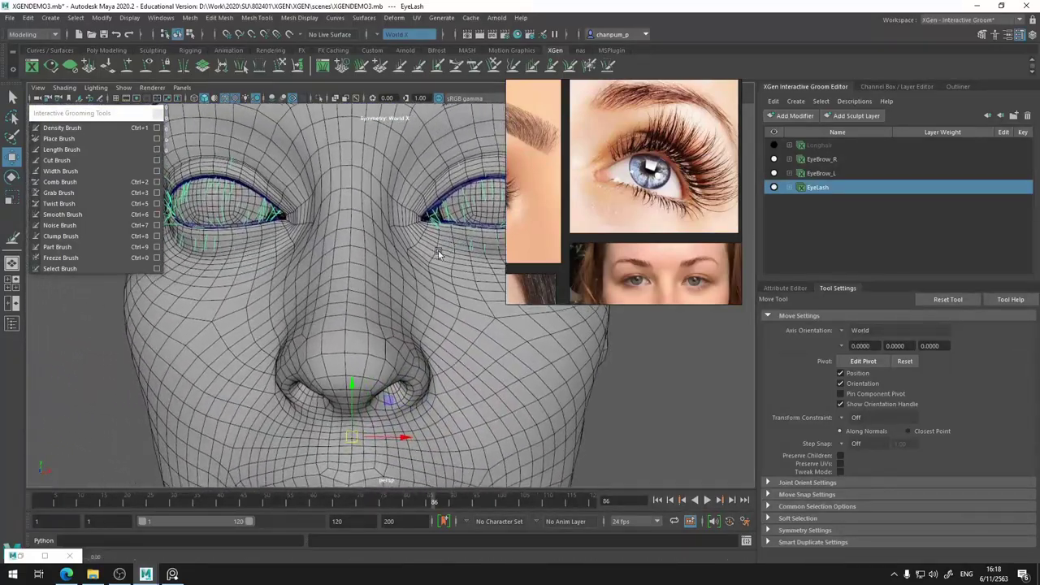
pyautogui.scroll(2, 438, 250)
pyautogui.click(788, 187)
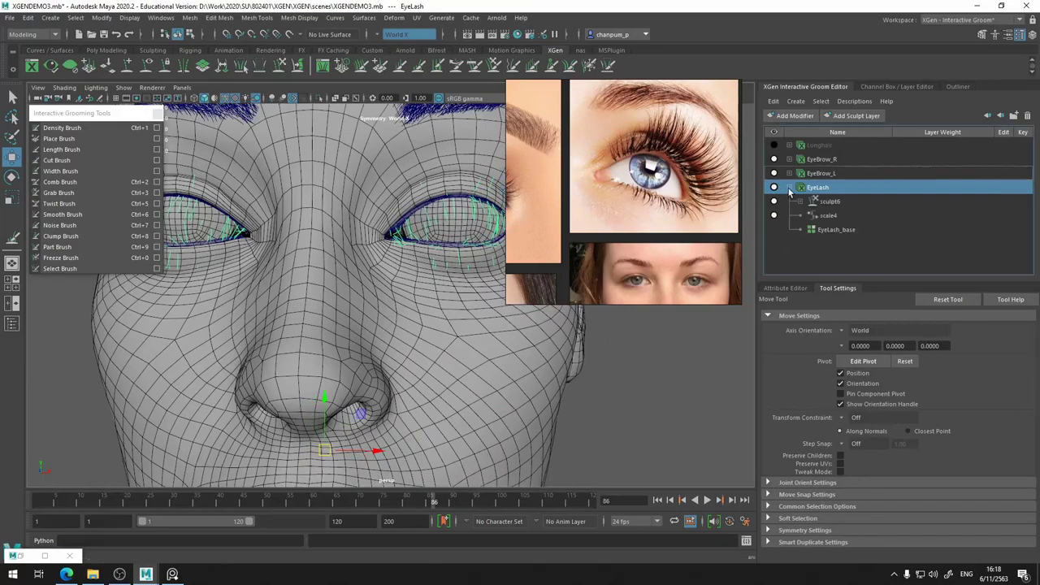
pyautogui.click(842, 231)
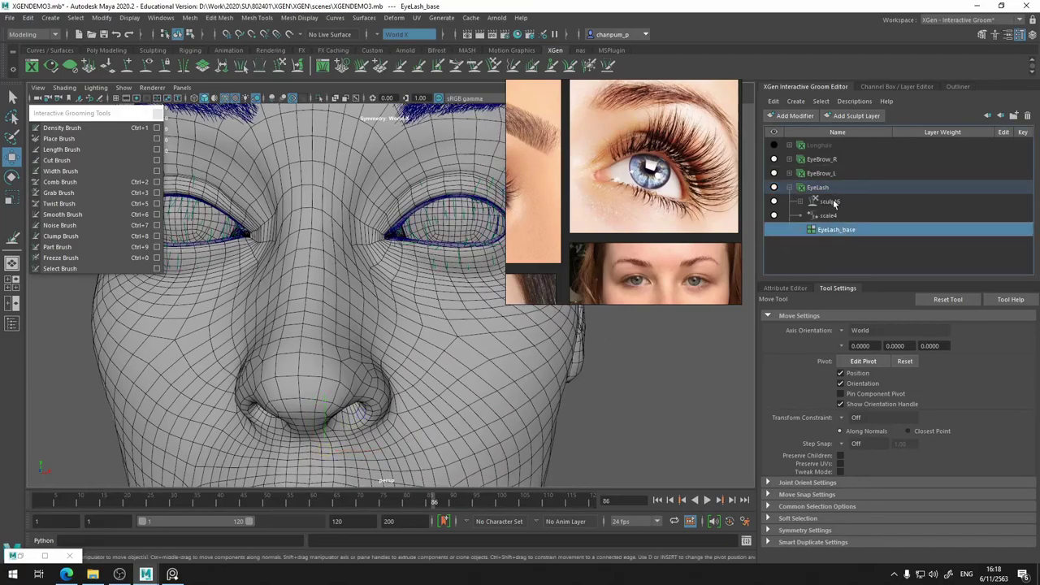
pyautogui.click(831, 201)
pyautogui.click(837, 231)
pyautogui.click(788, 288)
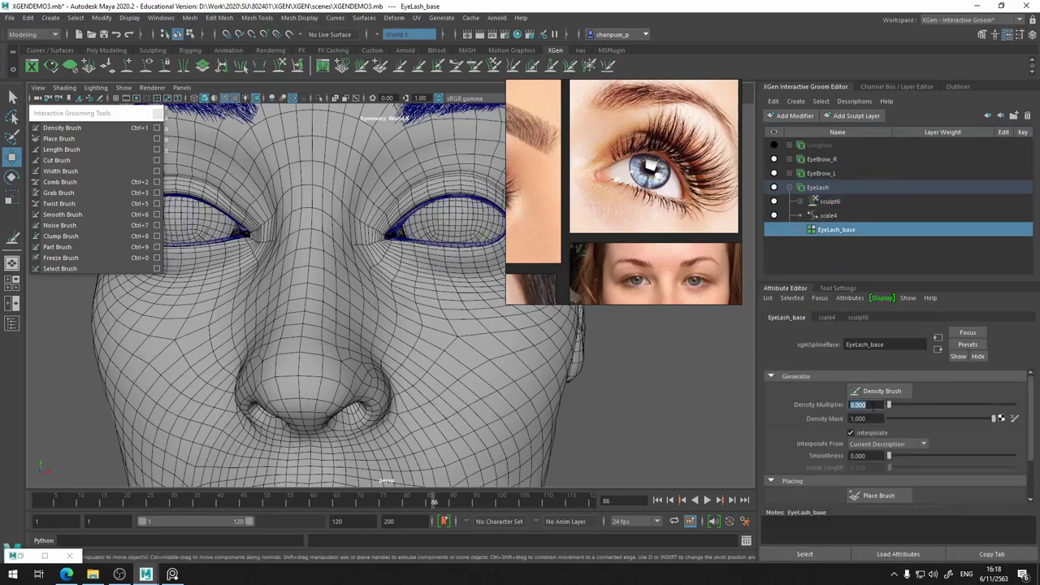
pyautogui.write('0')
pyautogui.press('Return')
pyautogui.moveTo(430, 215)
pyautogui.keyDown('alt'); pyautogui.mouseDown()
pyautogui.moveTo(408, 217)
pyautogui.moveTo(417, 257)
pyautogui.moveTo(439, 256)
pyautogui.mouseUp(); pyautogui.keyUp('alt')
# Add a Guide modifier to the EyeLash description
pyautogui.click(845, 187)
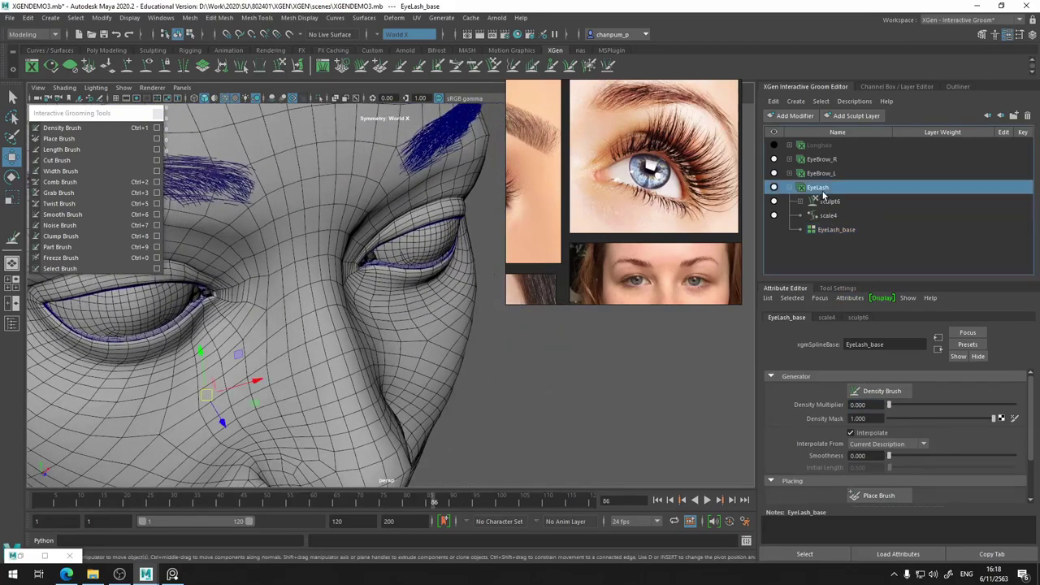
pyautogui.click(794, 115)
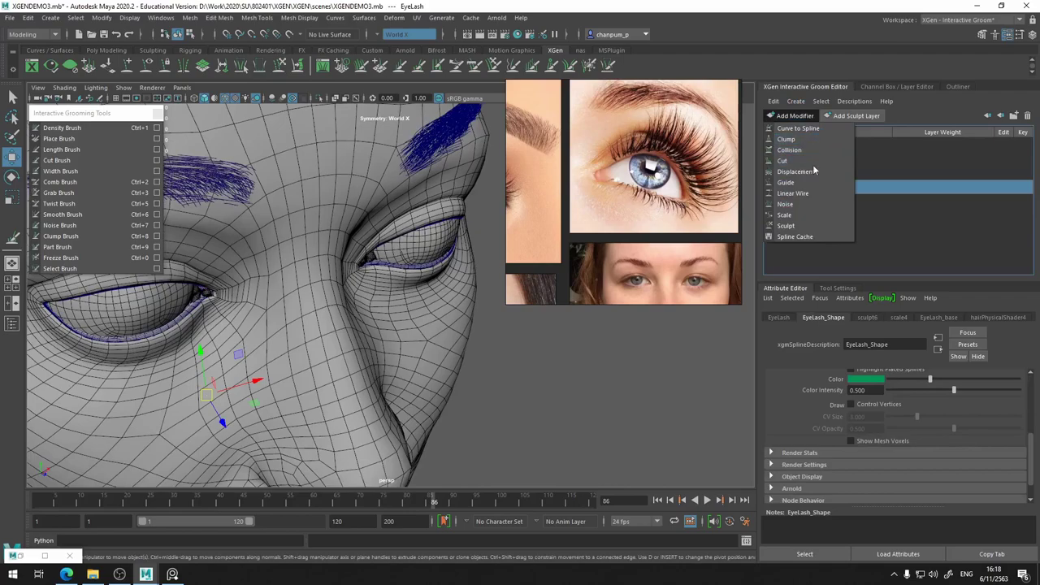
pyautogui.click(805, 182)
pyautogui.scroll(3, 900, 433)
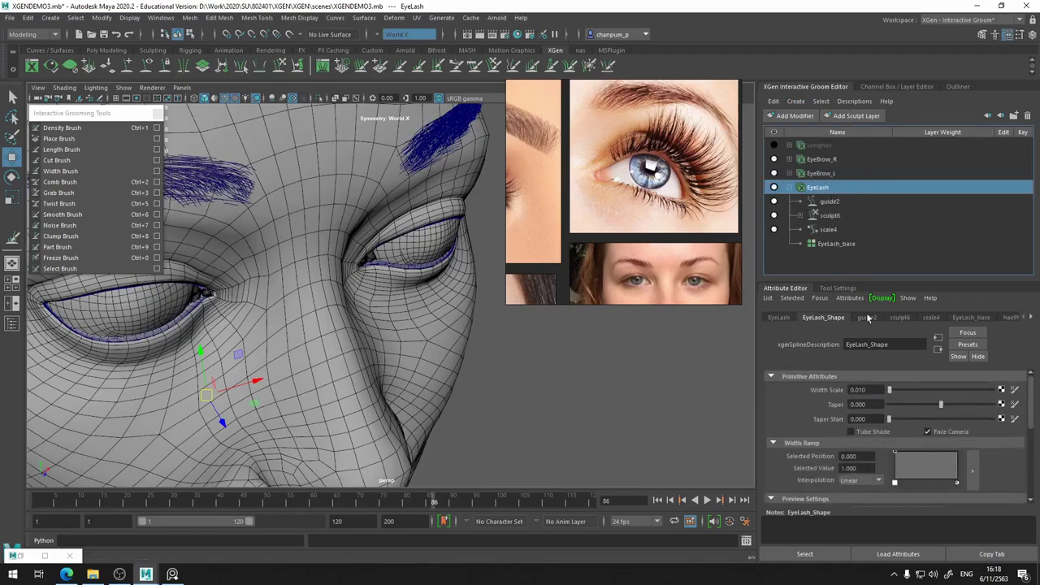
pyautogui.click(788, 187)
pyautogui.click(791, 188)
pyautogui.click(839, 245)
pyautogui.click(789, 187)
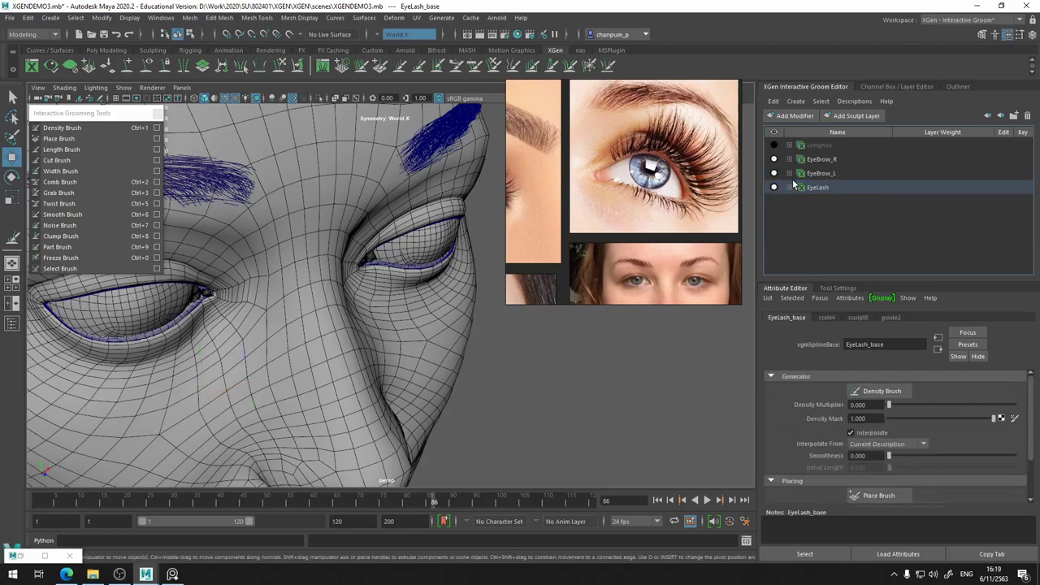
pyautogui.click(789, 188)
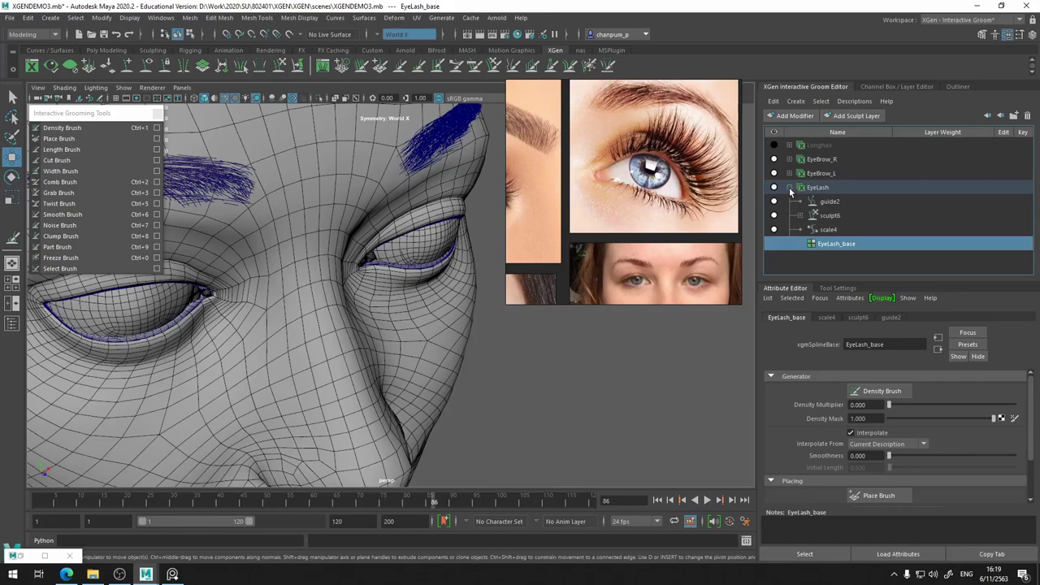
# Create guide2's input guide, inGuide2, and select its inGuide2_base generator
pyautogui.click(830, 202)
pyautogui.scroll(2, 920, 449)
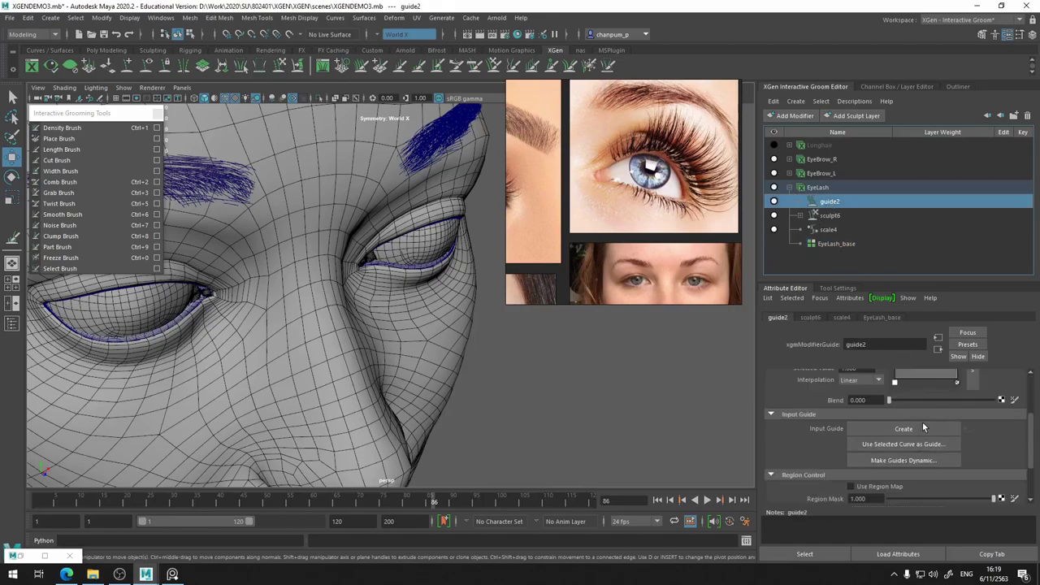
pyautogui.click(920, 428)
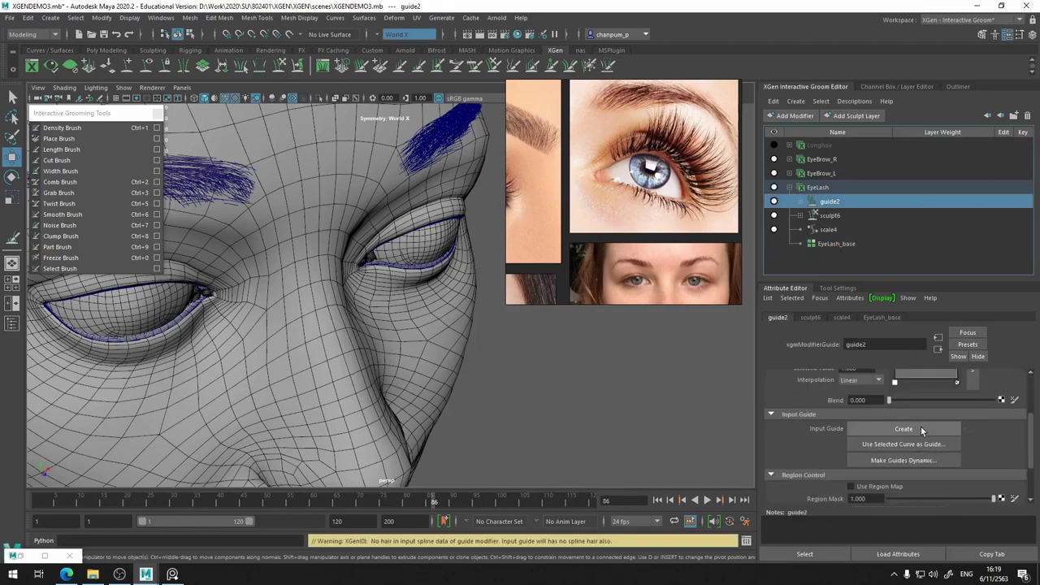
pyautogui.click(798, 203)
pyautogui.click(844, 215)
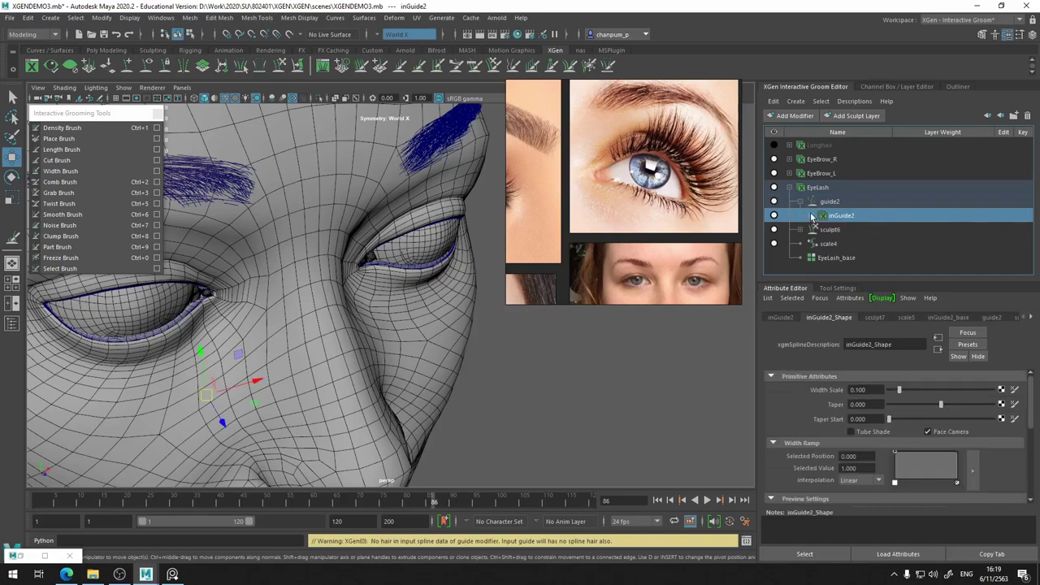
pyautogui.click(812, 215)
pyautogui.click(863, 258)
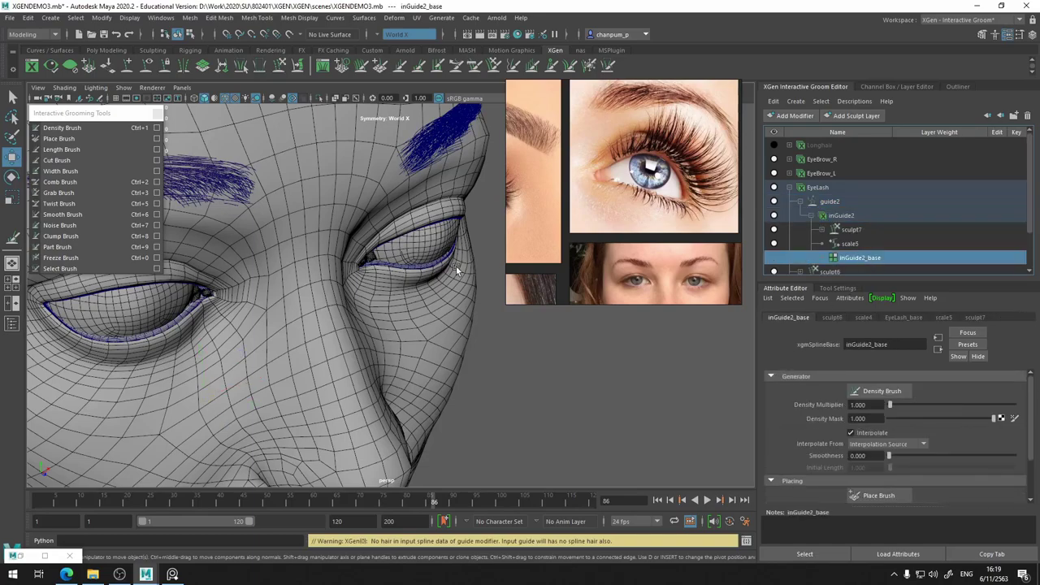
# Activate the Comb Brush and zoom in close on the lower eyelid's yellow lash guide
pyautogui.keyDown('alt'); pyautogui.moveTo(420, 256); pyautogui.dragTo(382, 243); pyautogui.keyUp('alt')
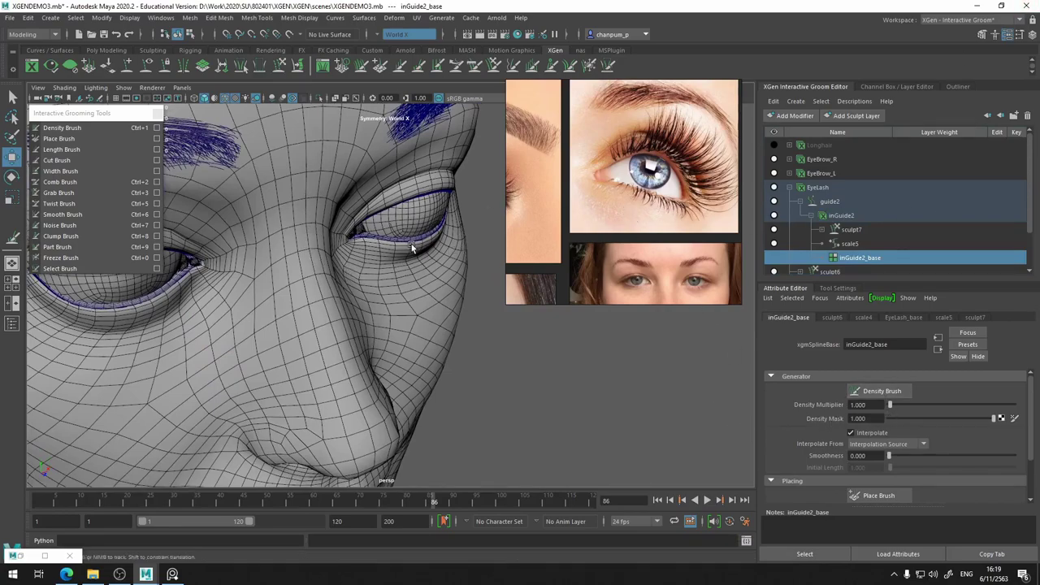
pyautogui.moveTo(432, 308)
pyautogui.keyDown('alt'); pyautogui.mouseDown()
pyautogui.moveTo(394, 273)
pyautogui.moveTo(296, 256)
pyautogui.moveTo(391, 258)
pyautogui.moveTo(437, 279)
pyautogui.moveTo(404, 261)
pyautogui.moveTo(434, 245)
pyautogui.moveTo(365, 311)
pyautogui.mouseUp(); pyautogui.keyUp('alt')
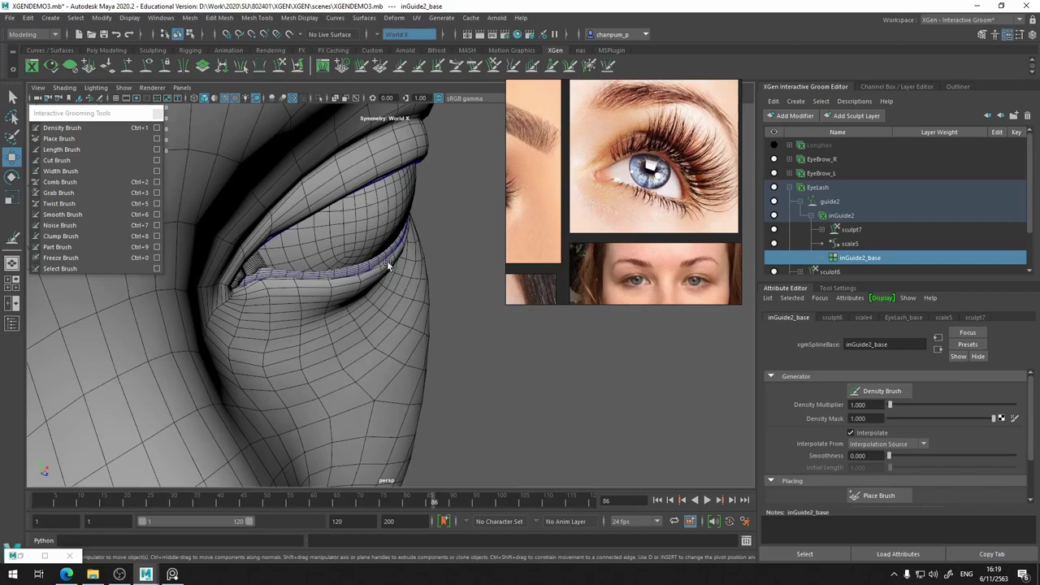
pyautogui.click(61, 140)
pyautogui.hotkey('ctrl', '2')
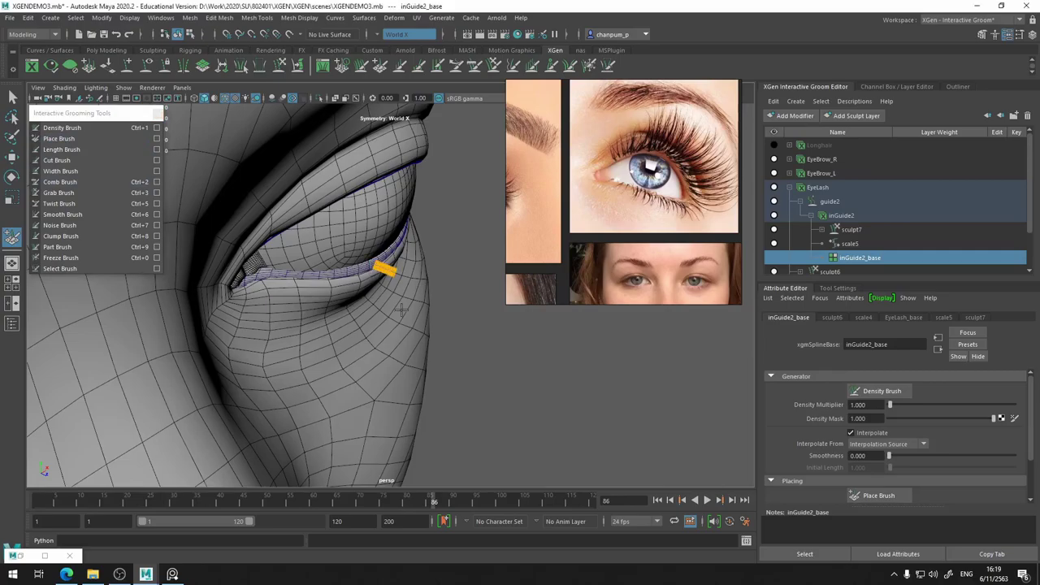
pyautogui.moveTo(398, 309)
pyautogui.keyDown('alt'); pyautogui.mouseDown()
pyautogui.moveTo(410, 290)
pyautogui.moveTo(409, 302)
pyautogui.moveTo(404, 296)
pyautogui.moveTo(423, 300)
pyautogui.mouseUp(); pyautogui.keyUp('alt')
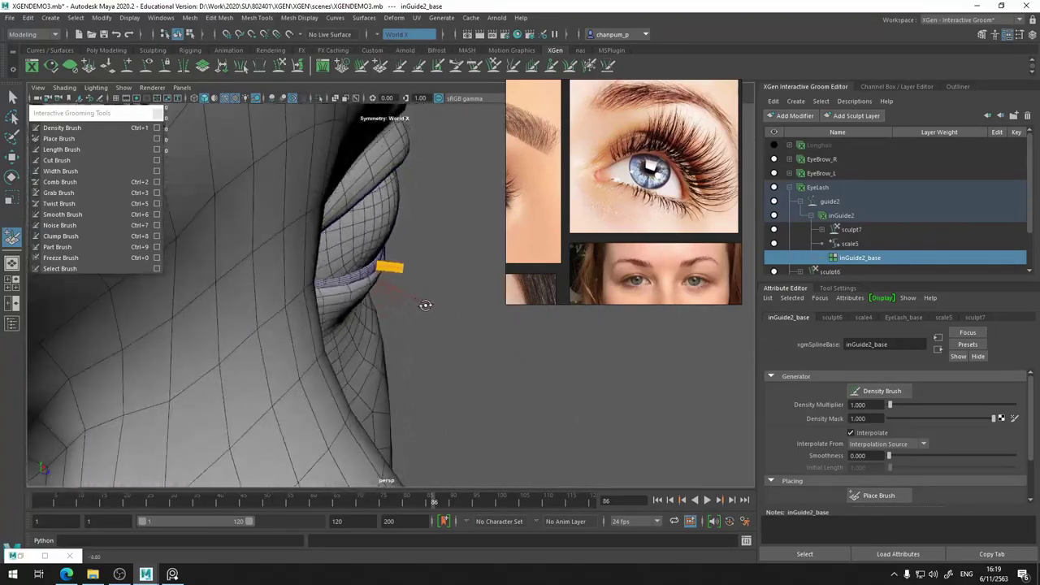
pyautogui.keyDown('alt'); pyautogui.moveTo(423, 300); pyautogui.dragTo(340, 289, button='middle'); pyautogui.keyUp('alt')
pyautogui.keyDown('alt'); pyautogui.moveTo(339, 289); pyautogui.dragTo(366, 291, button='right'); pyautogui.keyUp('alt')
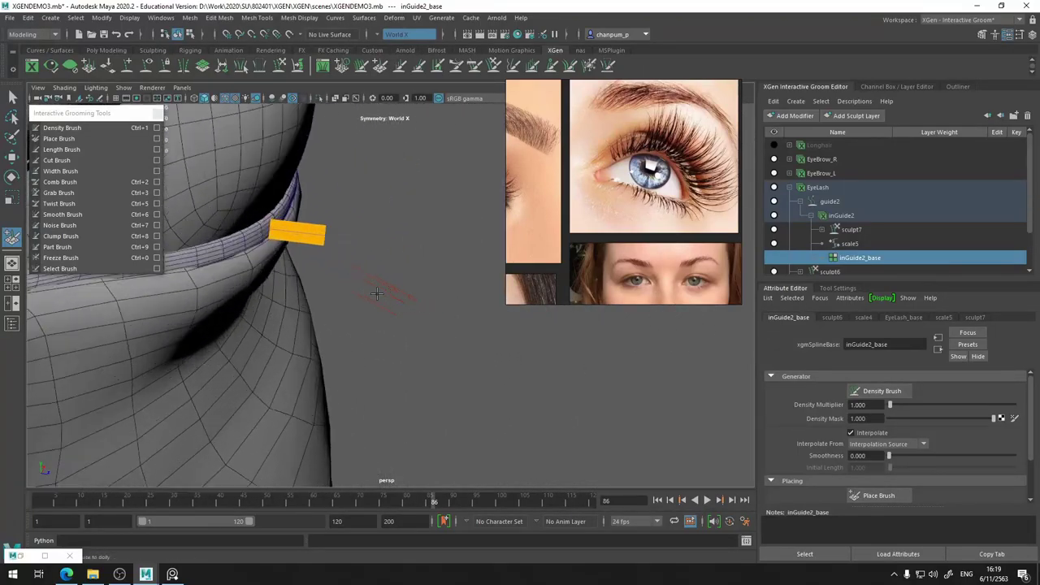
pyautogui.keyDown('alt'); pyautogui.moveTo(365, 290); pyautogui.dragTo(447, 298); pyautogui.keyUp('alt')
# Comb the lash guides near the eyelid and rebuild inGuide2_base with a CV Count of 50
pyautogui.click(84, 186)
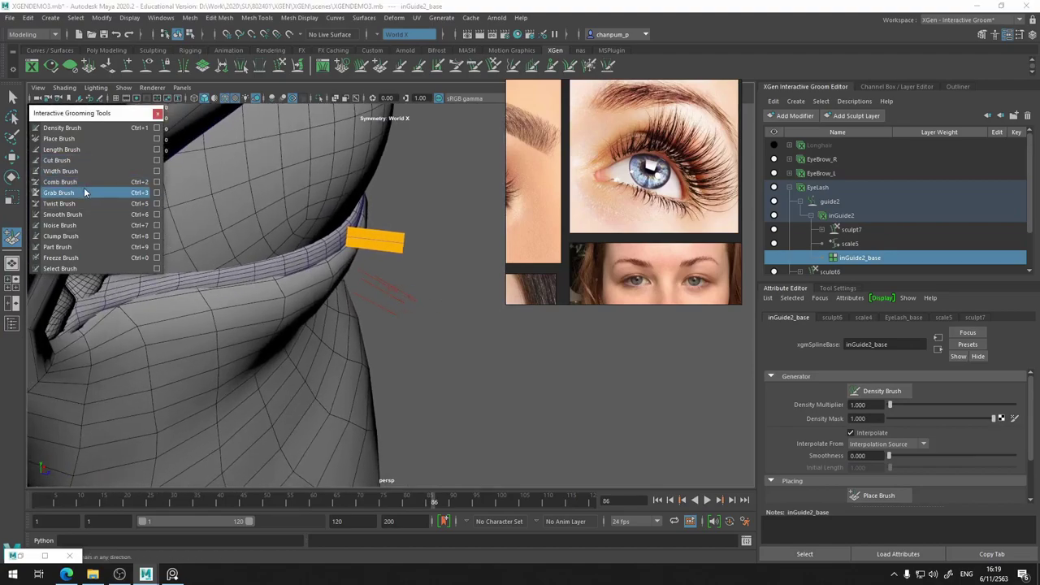
pyautogui.moveTo(418, 269)
pyautogui.mouseDown()
pyautogui.moveTo(420, 283)
pyautogui.moveTo(285, 242)
pyautogui.moveTo(302, 232)
pyautogui.moveTo(422, 260)
pyautogui.moveTo(398, 236)
pyautogui.moveTo(371, 244)
pyautogui.moveTo(441, 260)
pyautogui.moveTo(454, 274)
pyautogui.mouseUp()
pyautogui.scroll(-2, 920, 471)
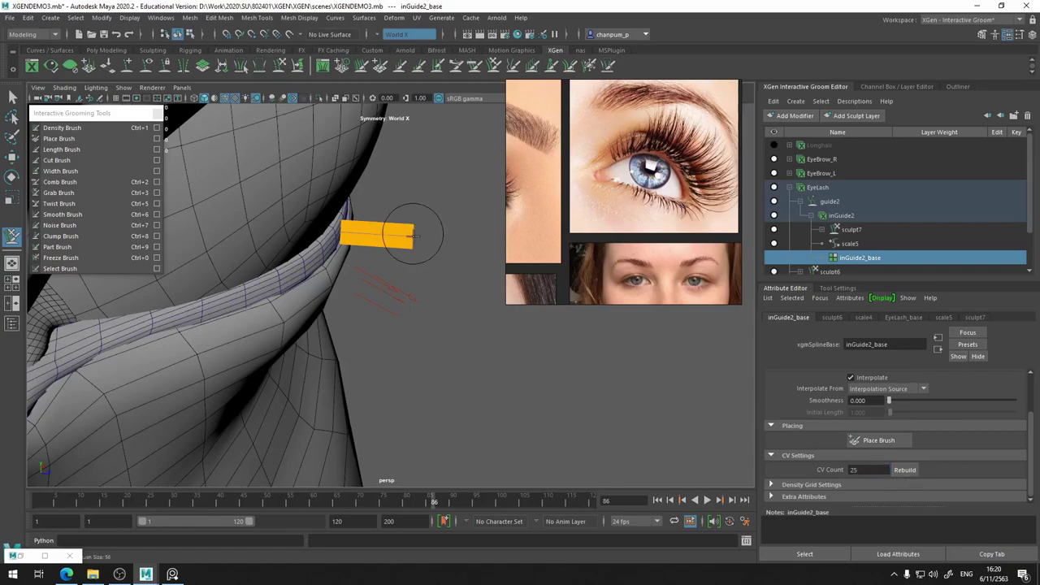
pyautogui.moveTo(398, 240)
pyautogui.keyDown('alt'); pyautogui.mouseDown()
pyautogui.moveTo(390, 273)
pyautogui.moveTo(385, 251)
pyautogui.mouseUp(); pyautogui.keyUp('alt')
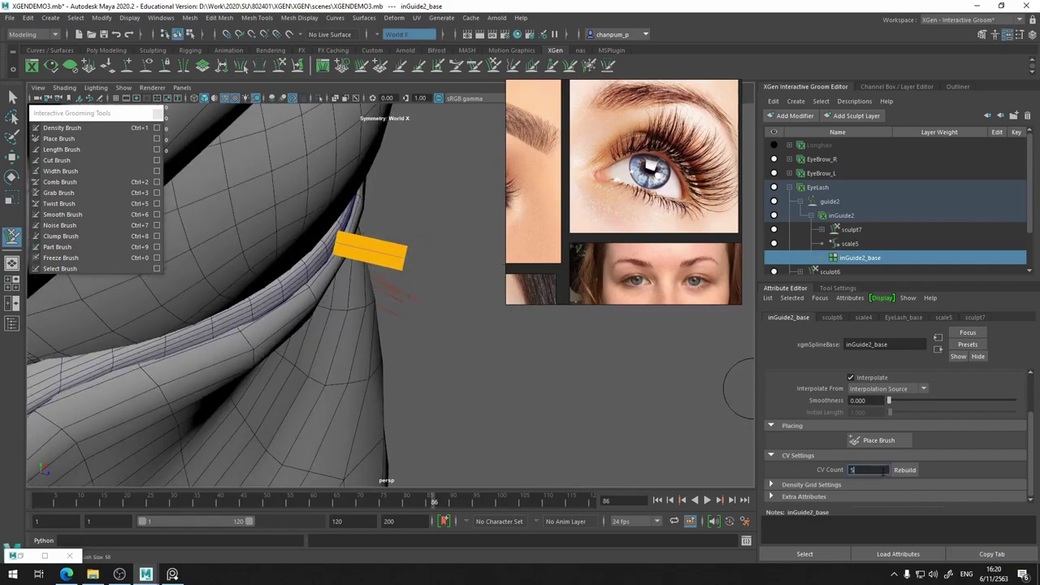
pyautogui.click(903, 471)
# Set the scale5 modifier's Scale to 2.002 and frame the eyelash guide with the Grab Brush
pyautogui.click(858, 245)
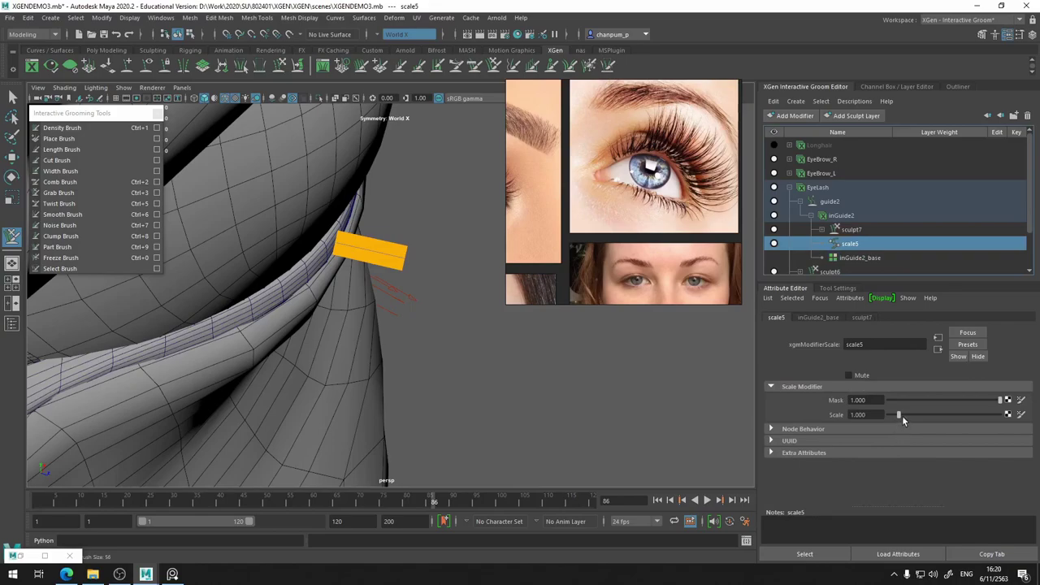
pyautogui.moveTo(902, 415); pyautogui.dragTo(908, 417)
pyautogui.moveTo(453, 262)
pyautogui.keyDown('alt'); pyautogui.mouseDown()
pyautogui.moveTo(416, 274)
pyautogui.moveTo(439, 260)
pyautogui.mouseUp(); pyautogui.keyUp('alt')
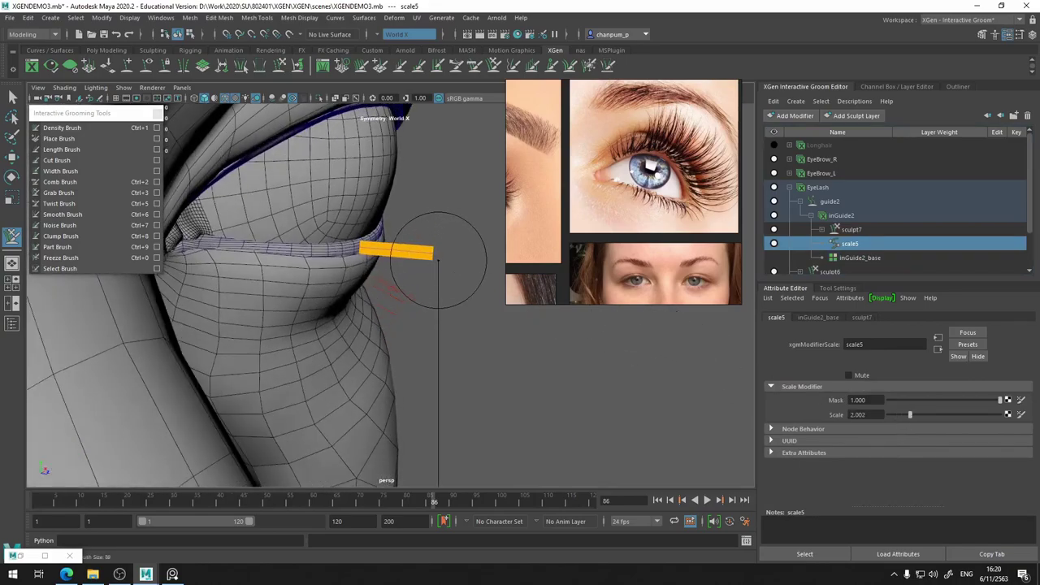
pyautogui.moveTo(429, 236)
pyautogui.keyDown('alt'); pyautogui.mouseDown()
pyautogui.moveTo(307, 257)
pyautogui.moveTo(322, 279)
pyautogui.moveTo(480, 288)
pyautogui.moveTo(464, 272)
pyautogui.moveTo(455, 281)
pyautogui.moveTo(382, 268)
pyautogui.mouseUp(); pyautogui.keyUp('alt')
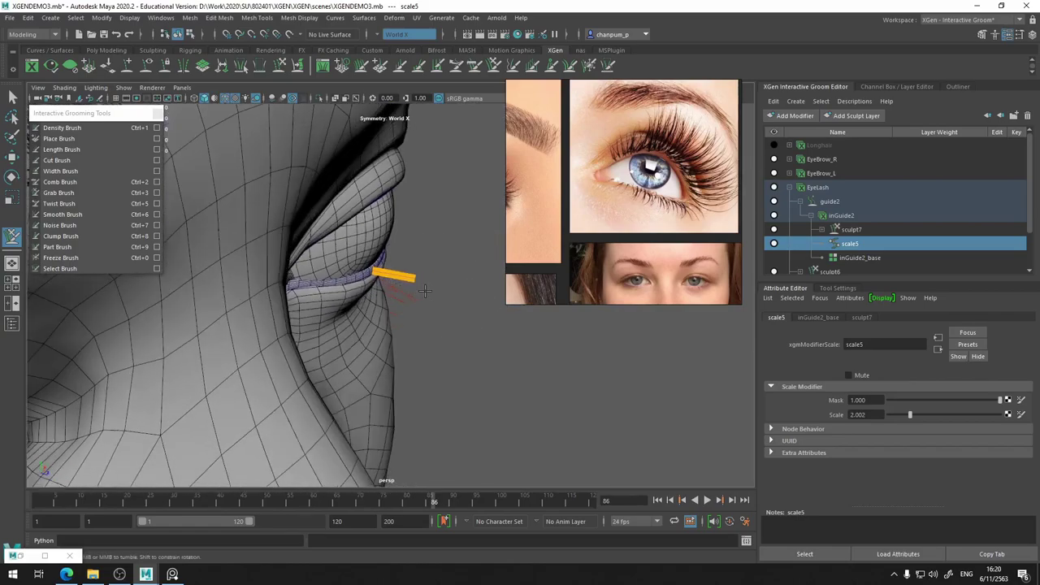
pyautogui.click(65, 195)
pyautogui.moveTo(425, 271)
pyautogui.keyDown('alt'); pyautogui.mouseDown()
pyautogui.moveTo(378, 262)
pyautogui.moveTo(430, 268)
pyautogui.mouseUp(); pyautogui.keyUp('alt')
pyautogui.moveTo(447, 309)
pyautogui.keyDown('alt'); pyautogui.mouseDown()
pyautogui.moveTo(305, 338)
pyautogui.moveTo(360, 268)
pyautogui.mouseUp(); pyautogui.keyUp('alt')
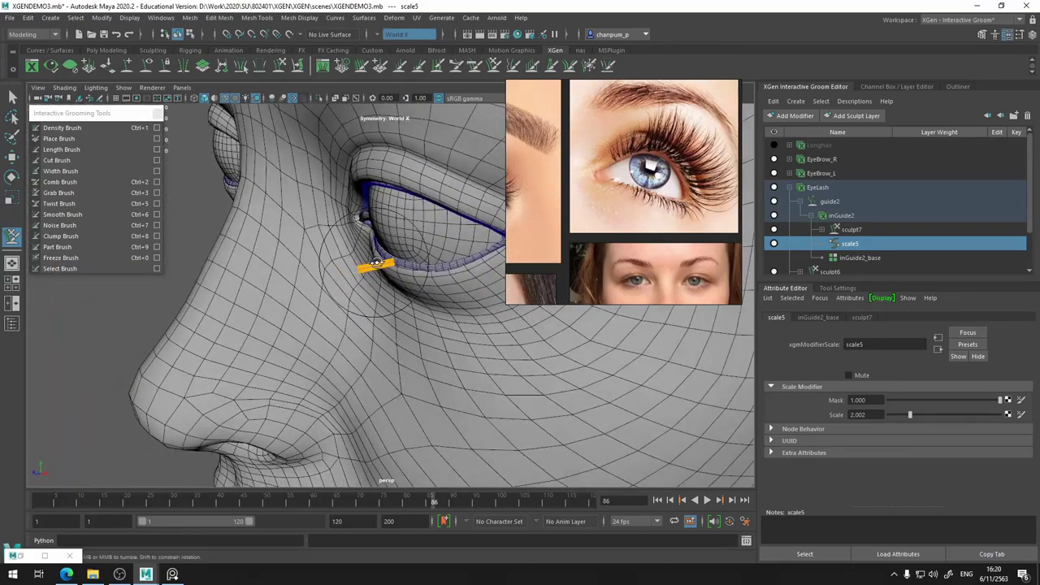
pyautogui.press('f')
# Try a longer scale5 Scale of 4.733, then undo back to 2.002
pyautogui.click(940, 414)
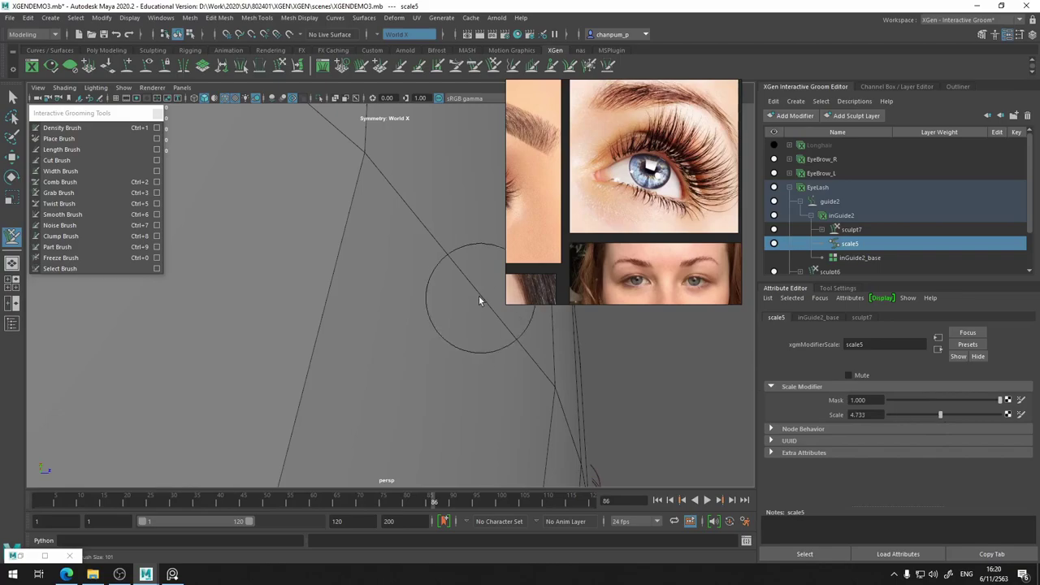
pyautogui.scroll(-3, 479, 297)
pyautogui.keyDown('alt'); pyautogui.moveTo(254, 282); pyautogui.dragTo(958, 325); pyautogui.keyUp('alt')
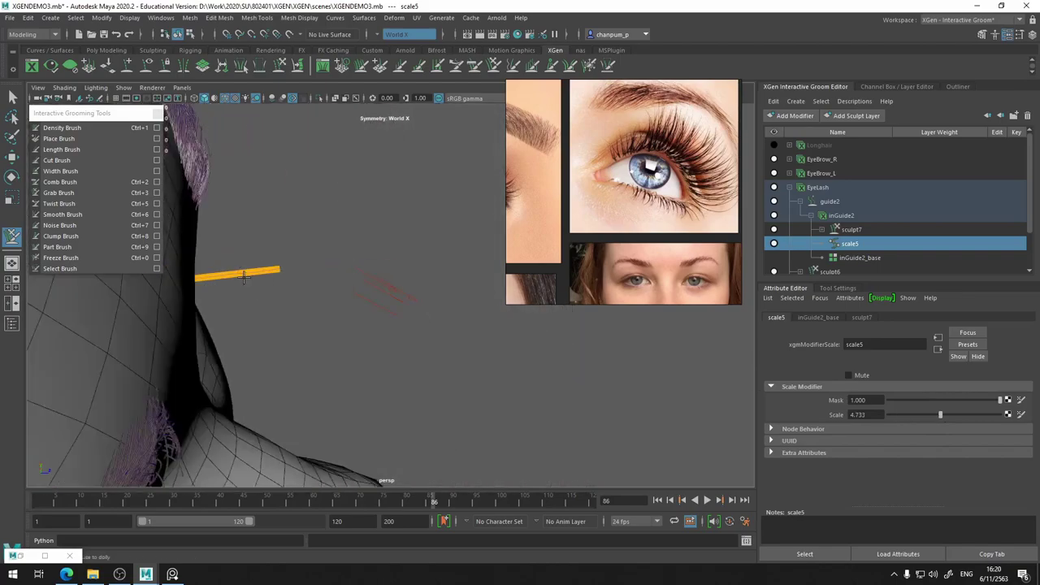
pyautogui.click(858, 259)
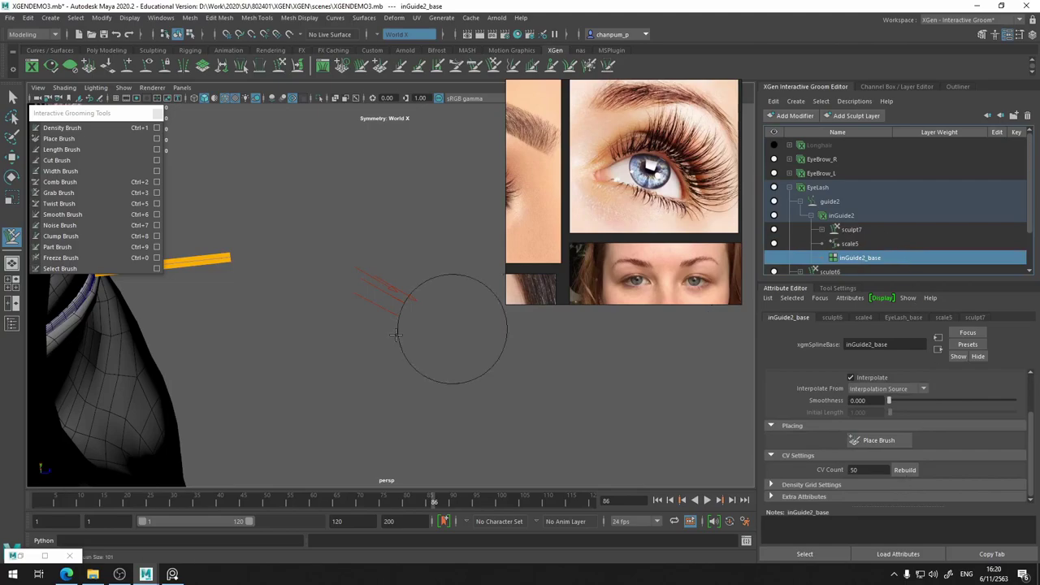
pyautogui.scroll(3, 389, 317)
pyautogui.hotkey('ctrl', 'z')
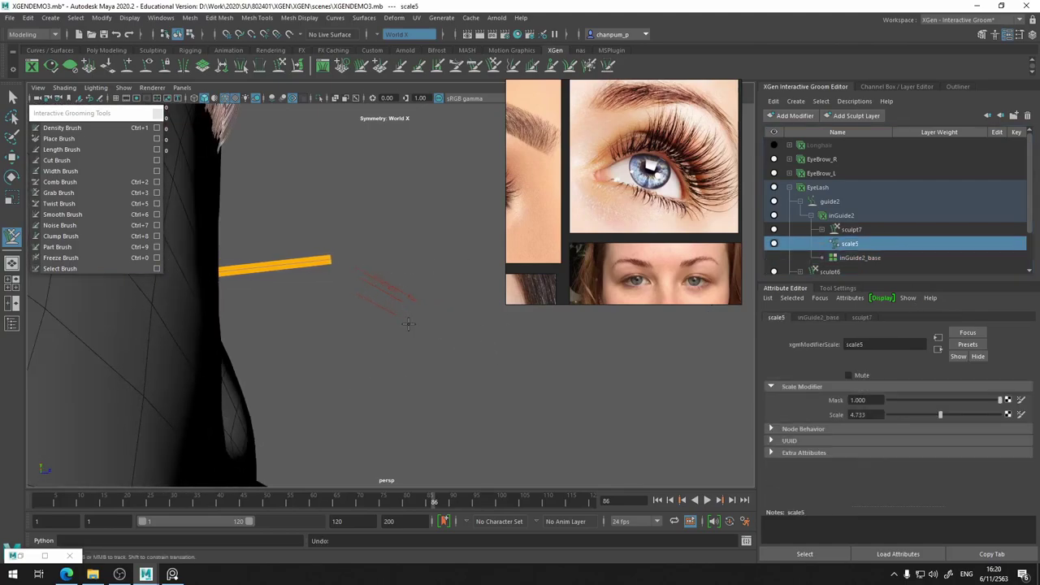
pyautogui.hotkey('ctrl', 'z')
pyautogui.keyDown('alt'); pyautogui.moveTo(407, 323); pyautogui.dragTo(383, 298); pyautogui.keyUp('alt')
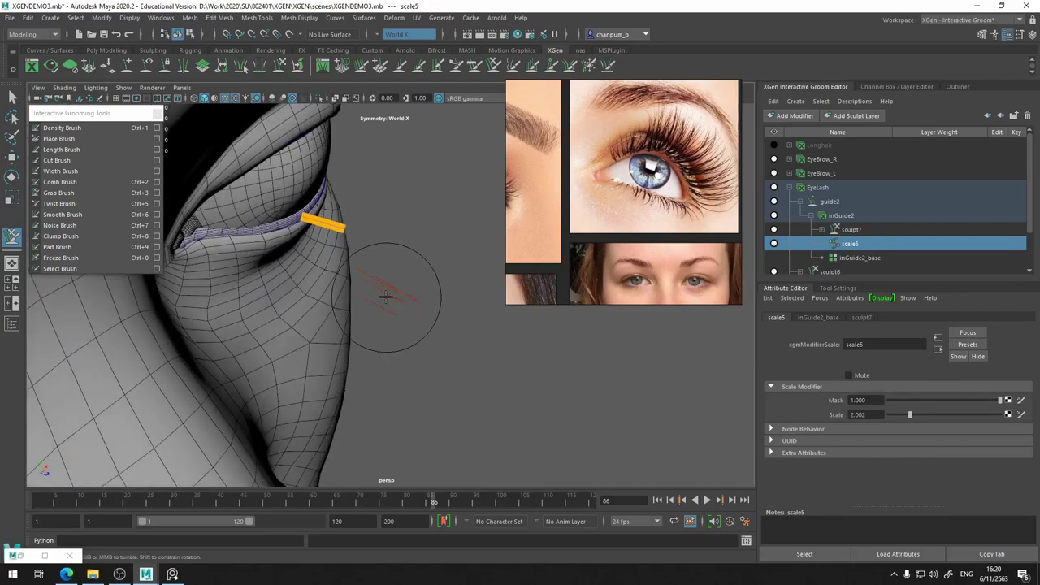
pyautogui.keyDown('alt'); pyautogui.moveTo(386, 297); pyautogui.dragTo(411, 347); pyautogui.keyUp('alt')
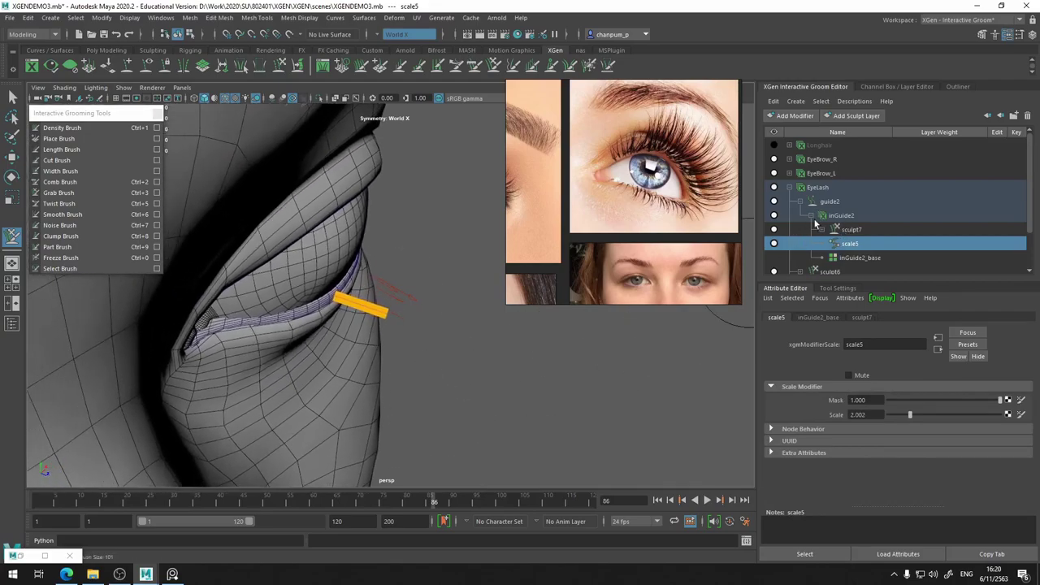
# Reveal Sculpt Layer 1 under sculpt7 and try twisting the eyelash guide near the inner corner
pyautogui.click(822, 229)
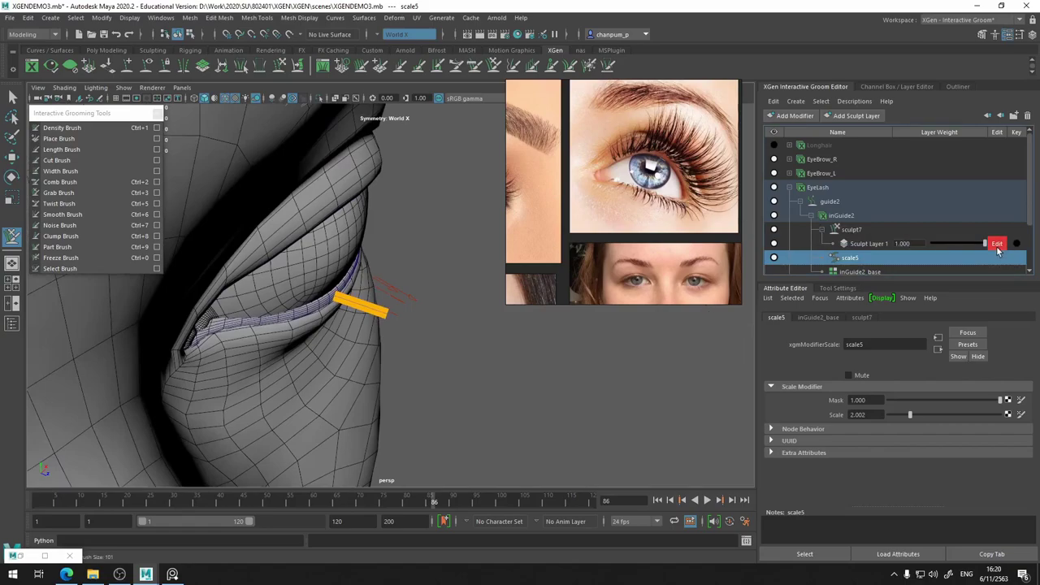
pyautogui.moveTo(406, 406)
pyautogui.keyDown('alt'); pyautogui.mouseDown()
pyautogui.moveTo(403, 290)
pyautogui.moveTo(411, 341)
pyautogui.moveTo(407, 279)
pyautogui.moveTo(417, 255)
pyautogui.moveTo(402, 209)
pyautogui.mouseUp(); pyautogui.keyUp('alt')
pyautogui.hotkey('ctrl', 'z')
pyautogui.click(71, 204)
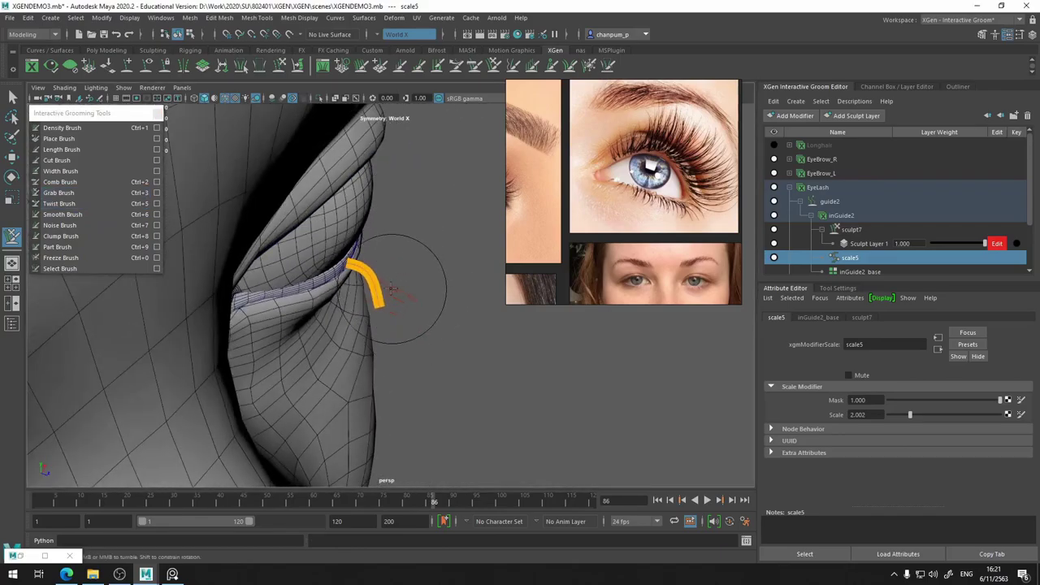
pyautogui.moveTo(393, 288)
pyautogui.keyDown('alt'); pyautogui.mouseDown()
pyautogui.moveTo(381, 292)
pyautogui.moveTo(408, 286)
pyautogui.moveTo(227, 309)
pyautogui.mouseUp(); pyautogui.keyUp('alt')
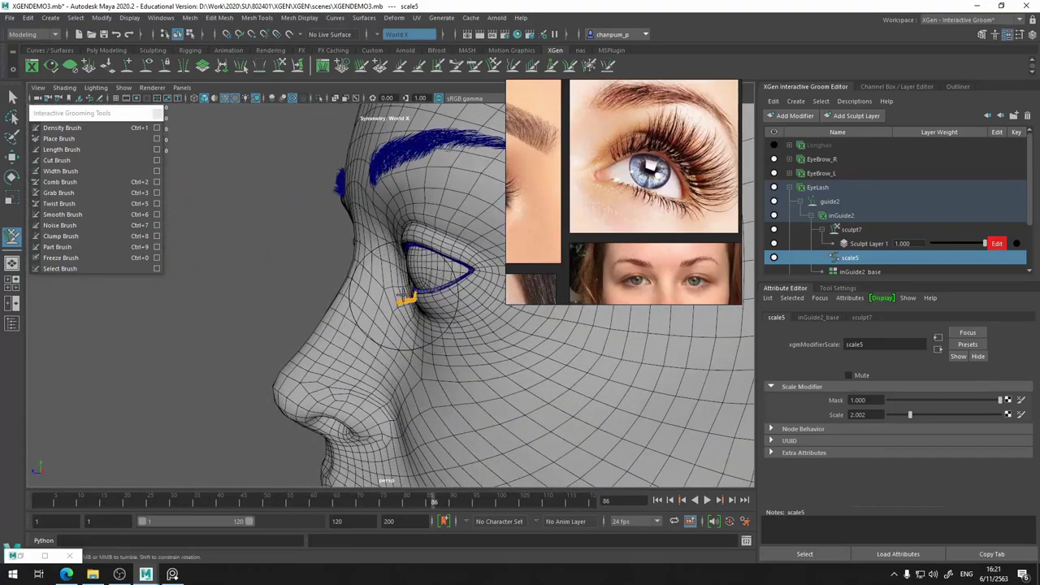
pyautogui.moveTo(328, 302); pyautogui.dragTo(389, 313)
# Grab the eyelash guide outward from the eyelid, undoing unwanted comb and grab strokes
pyautogui.click(60, 181)
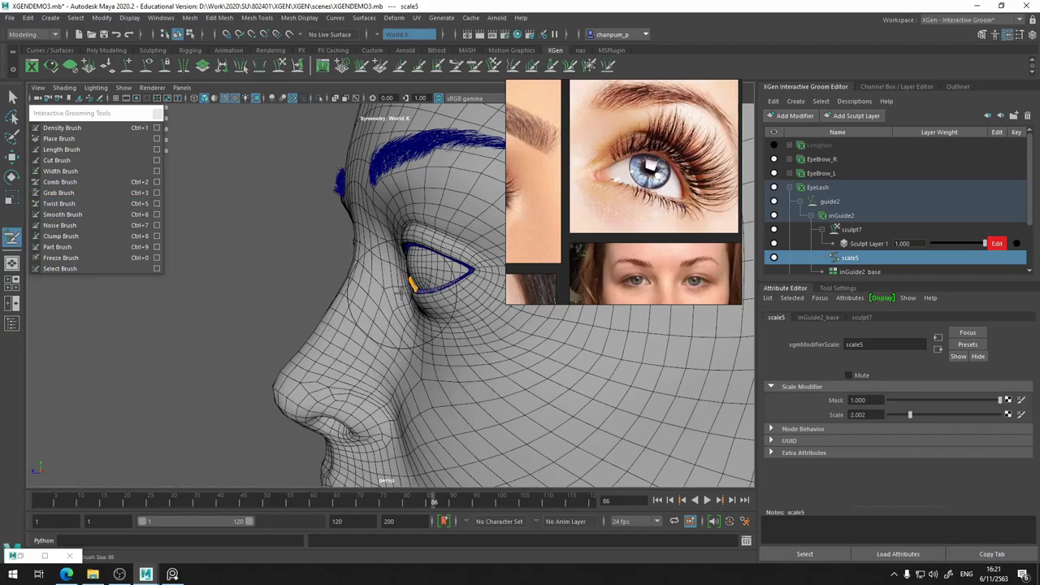
pyautogui.hotkey('ctrl', 'z')
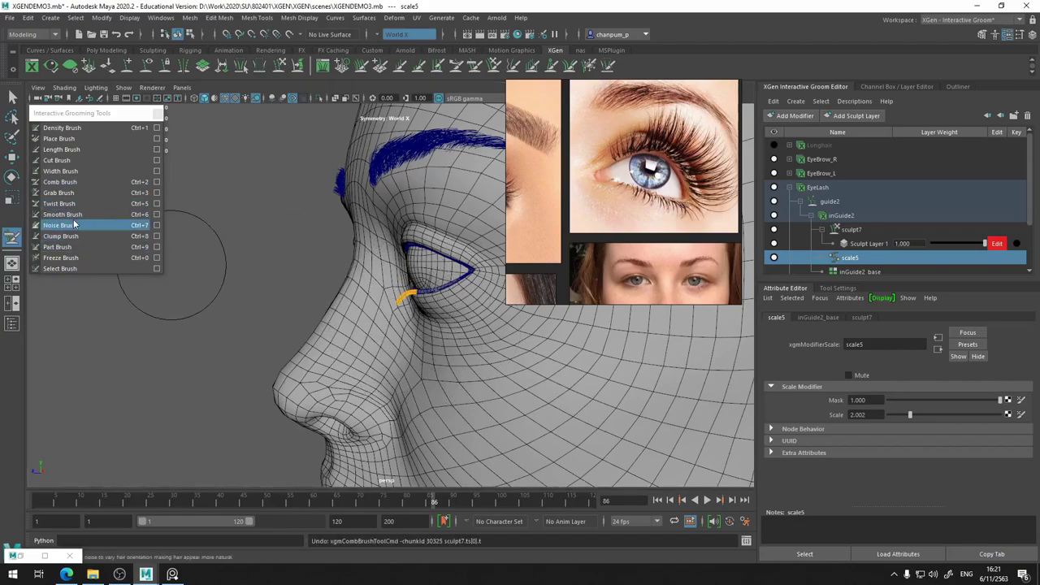
pyautogui.moveTo(244, 316)
pyautogui.keyDown('alt'); pyautogui.mouseDown()
pyautogui.moveTo(347, 319)
pyautogui.moveTo(284, 293)
pyautogui.mouseUp(); pyautogui.keyUp('alt')
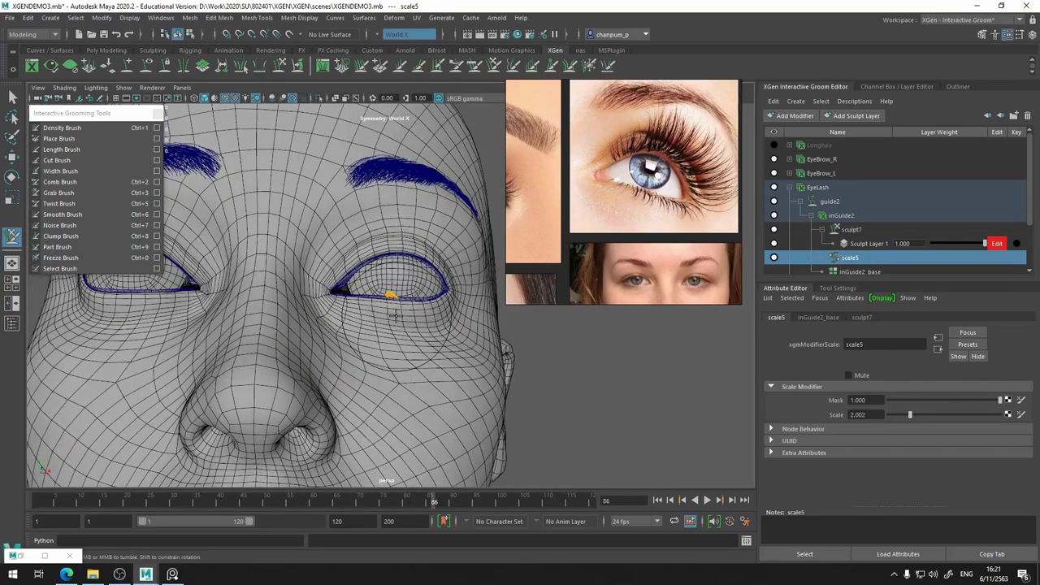
pyautogui.hotkey('ctrl', 'z')
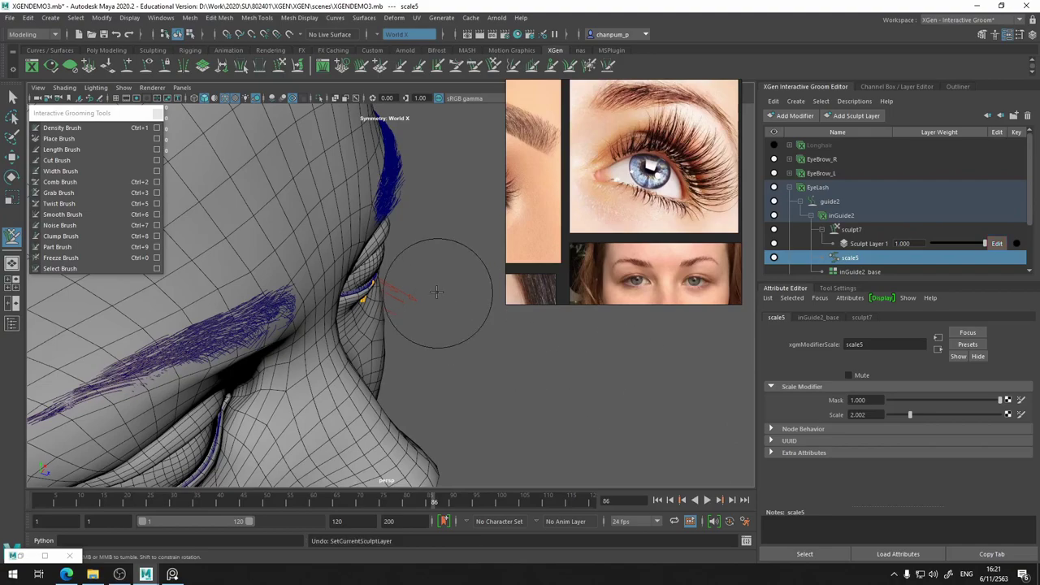
pyautogui.moveTo(441, 290); pyautogui.dragTo(449, 273)
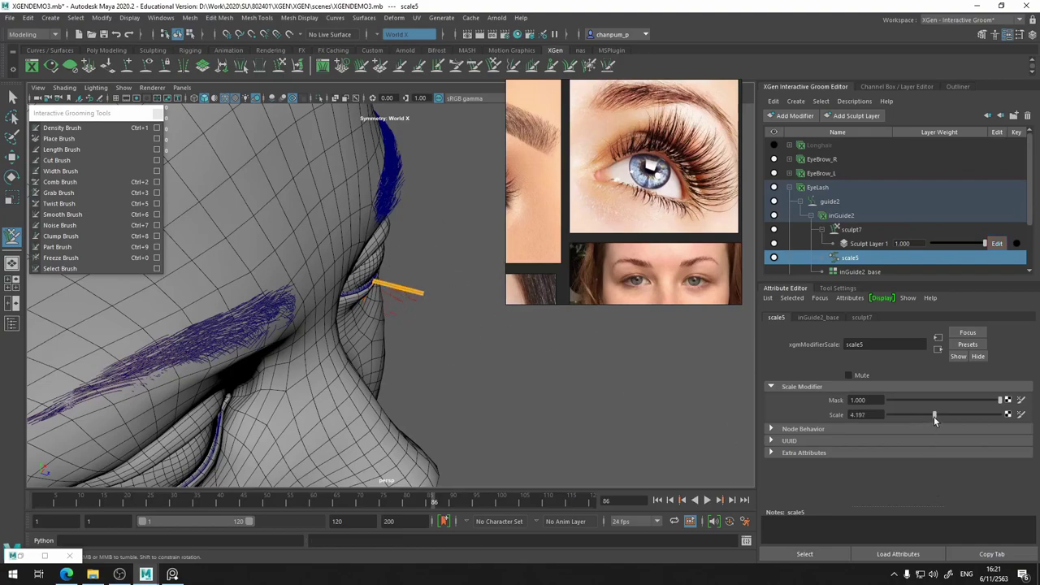
pyautogui.keyDown('alt'); pyautogui.moveTo(364, 312); pyautogui.dragTo(423, 253); pyautogui.keyUp('alt')
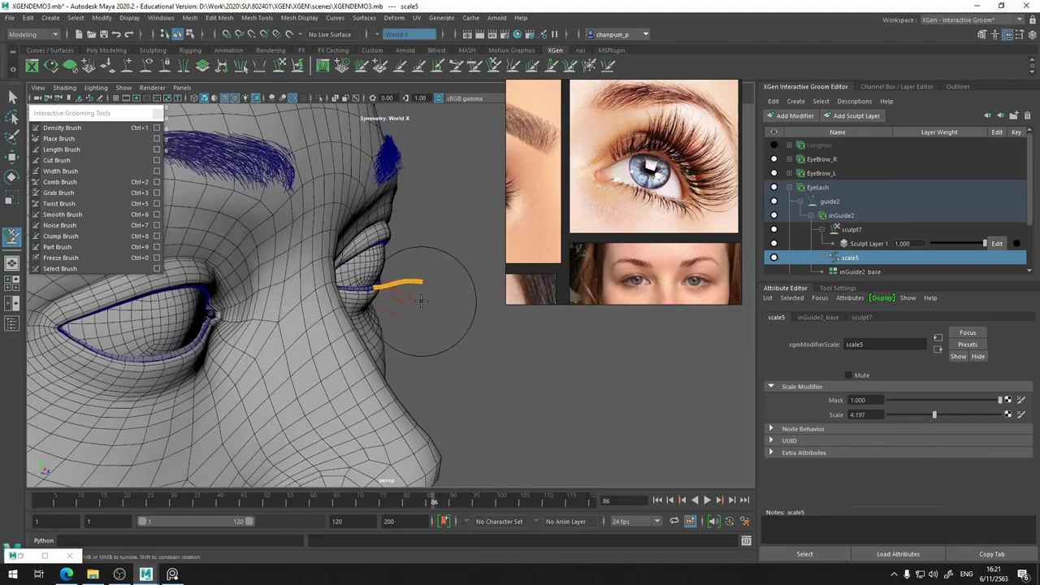
# Comb the guide into a downward curve and test smaller Scale values of 1.124 and 0.832
pyautogui.moveTo(442, 268)
pyautogui.mouseDown()
pyautogui.moveTo(399, 301)
pyautogui.moveTo(277, 342)
pyautogui.moveTo(383, 351)
pyautogui.mouseUp()
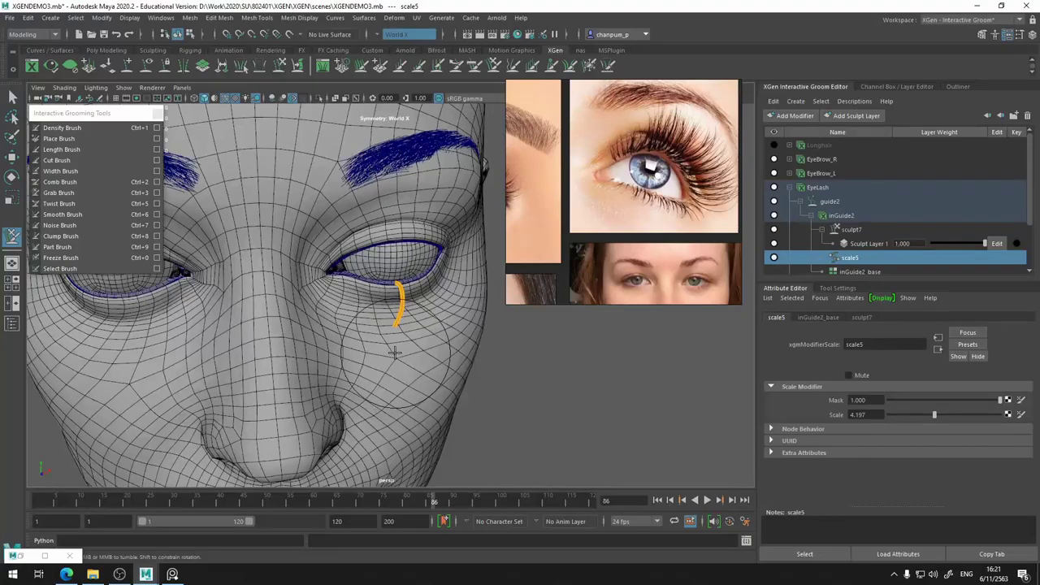
pyautogui.moveTo(384, 352)
pyautogui.keyDown('alt'); pyautogui.mouseDown()
pyautogui.moveTo(469, 329)
pyautogui.moveTo(422, 333)
pyautogui.mouseUp(); pyautogui.keyUp('alt')
pyautogui.click(899, 414)
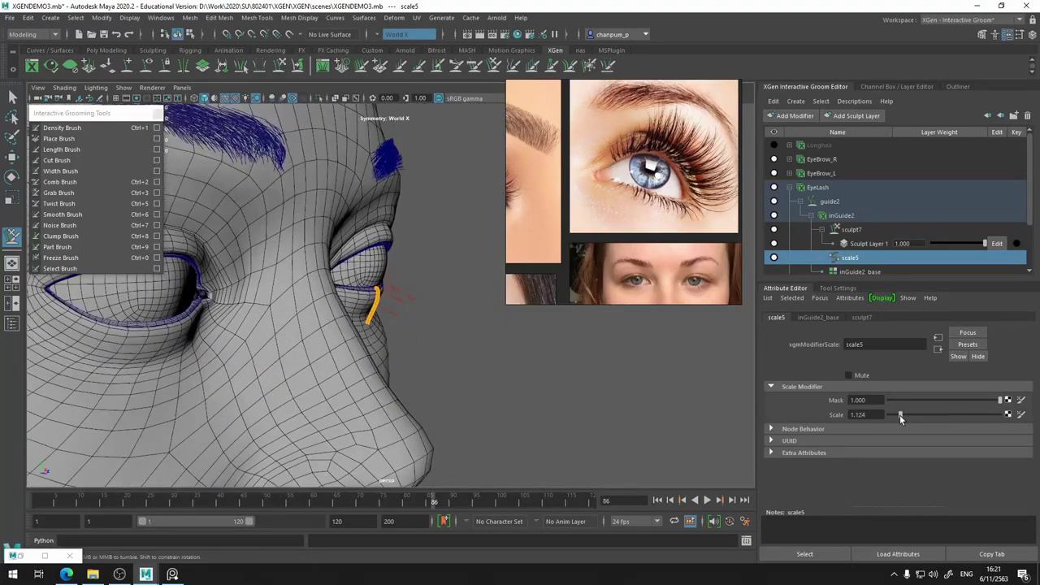
pyautogui.keyDown('alt'); pyautogui.moveTo(464, 302); pyautogui.dragTo(374, 308); pyautogui.keyUp('alt')
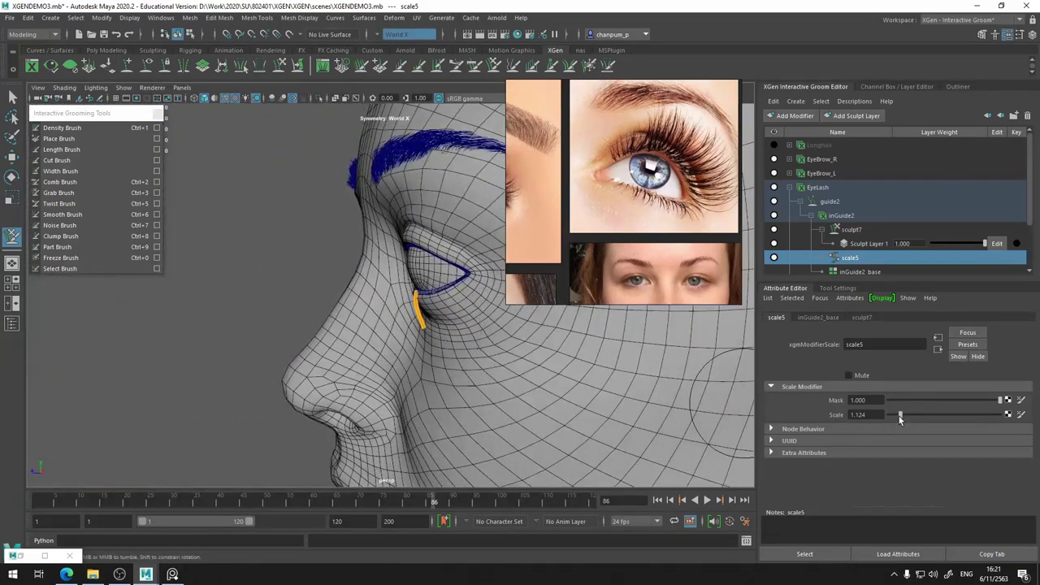
pyautogui.moveTo(899, 415); pyautogui.dragTo(897, 415)
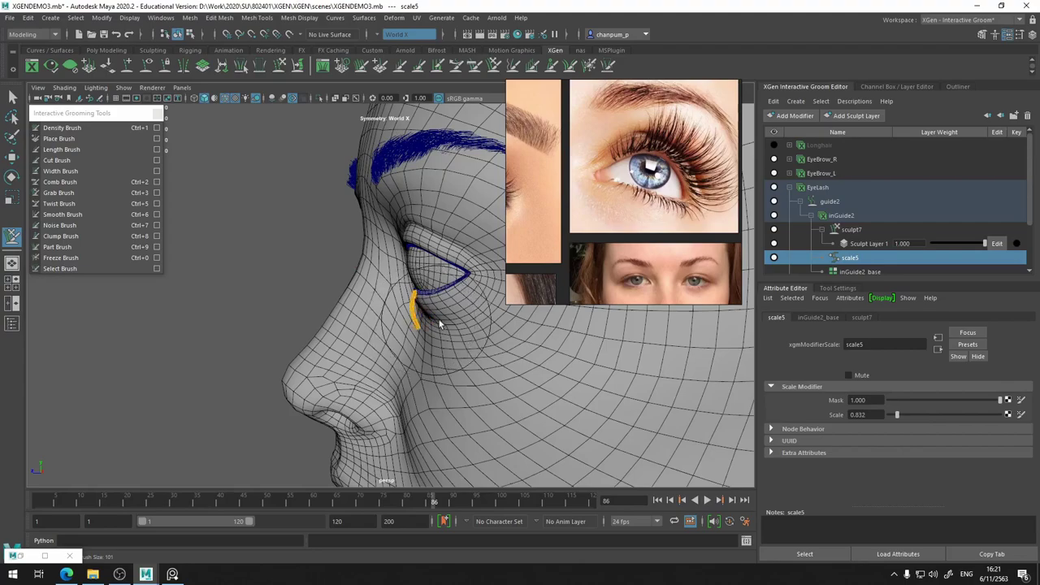
# Undo back to a Scale of 2.002 and view the eye from the front
pyautogui.hotkey('ctrl', 'z')
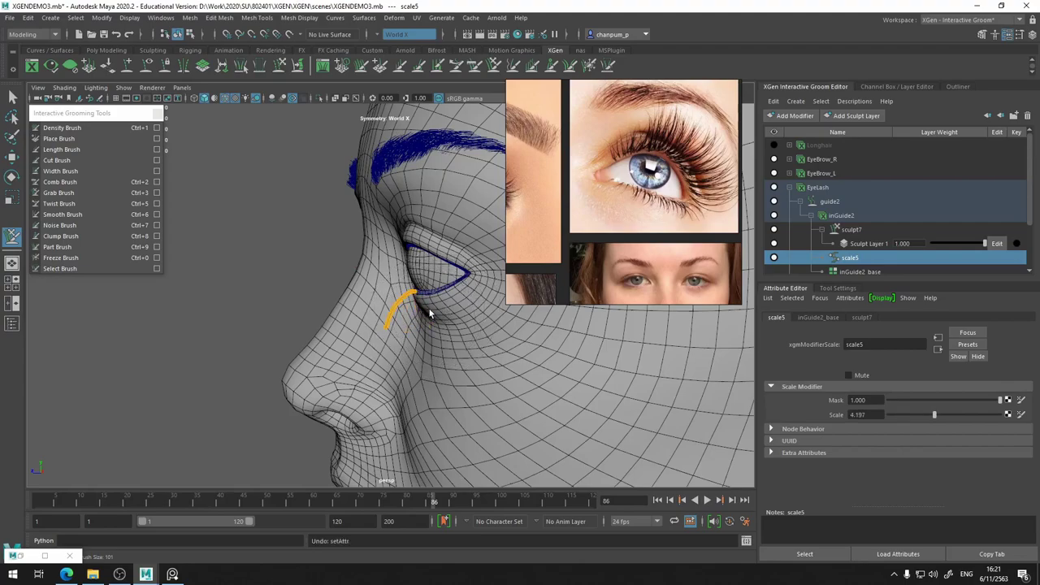
pyautogui.moveTo(430, 313); pyautogui.dragTo(398, 313)
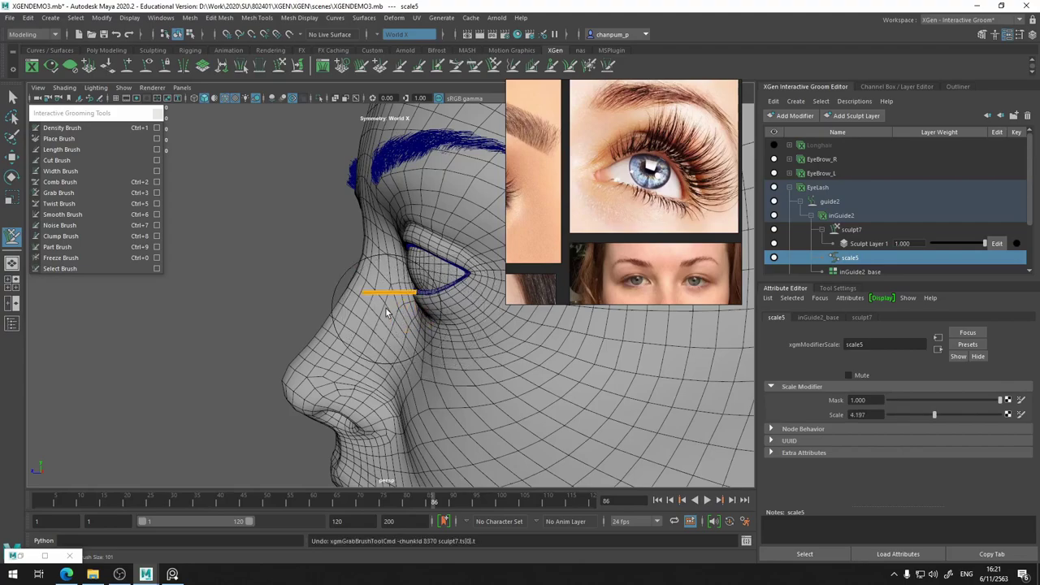
pyautogui.hotkey('ctrl', 'z')
pyautogui.moveTo(392, 305)
pyautogui.keyDown('alt'); pyautogui.mouseDown()
pyautogui.moveTo(394, 322)
pyautogui.moveTo(381, 288)
pyautogui.moveTo(371, 301)
pyautogui.moveTo(390, 301)
pyautogui.moveTo(371, 274)
pyautogui.moveTo(378, 250)
pyautogui.mouseUp(); pyautogui.keyUp('alt')
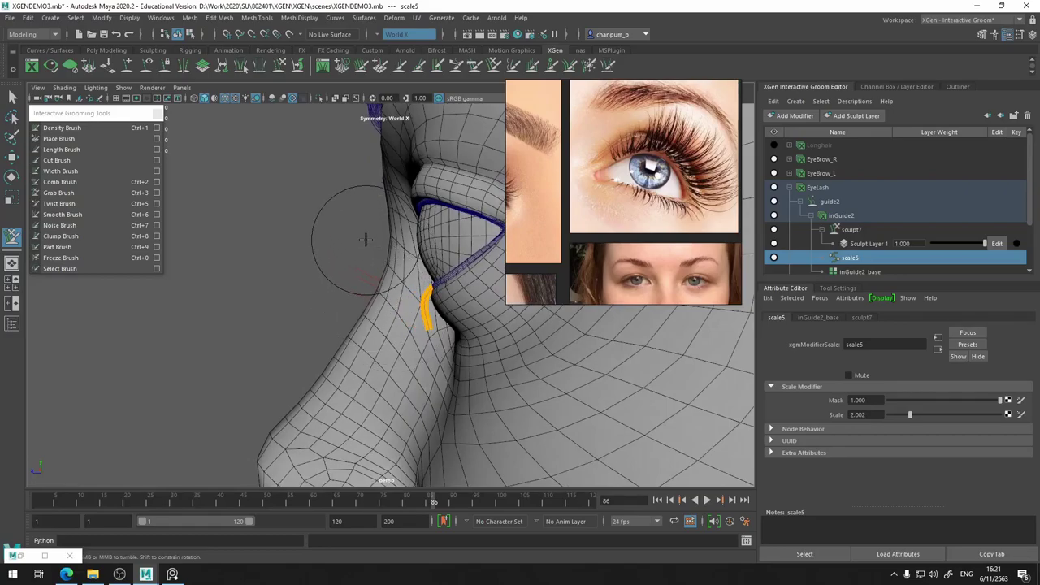
pyautogui.moveTo(320, 301)
pyautogui.keyDown('alt'); pyautogui.mouseDown()
pyautogui.moveTo(488, 332)
pyautogui.moveTo(477, 314)
pyautogui.moveTo(563, 338)
pyautogui.moveTo(457, 332)
pyautogui.mouseUp(); pyautogui.keyUp('alt')
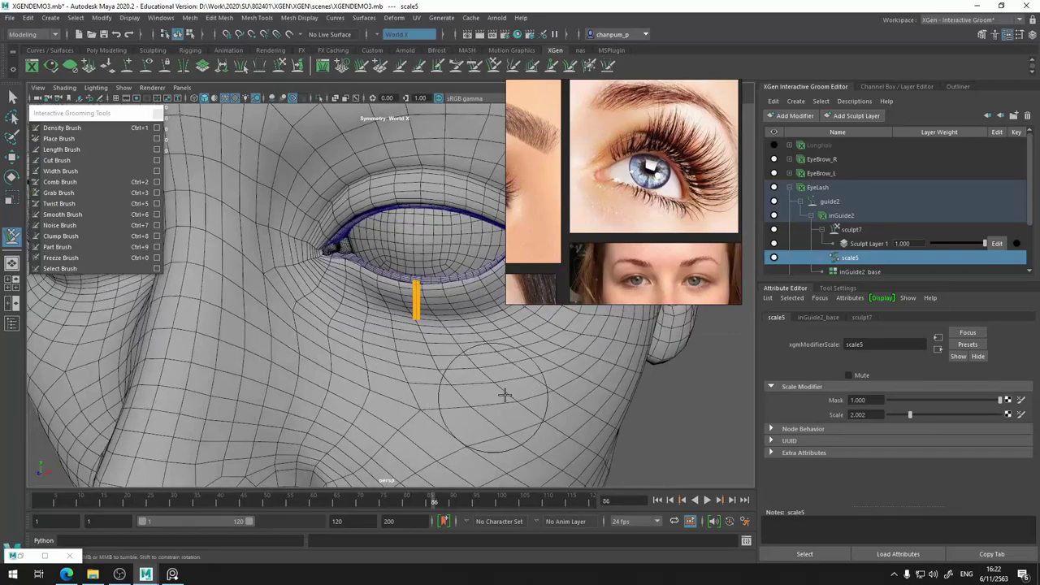
# Activate the Place Brush with interpolation on and make Sculpt Layer 1 the active layer
pyautogui.click(55, 140)
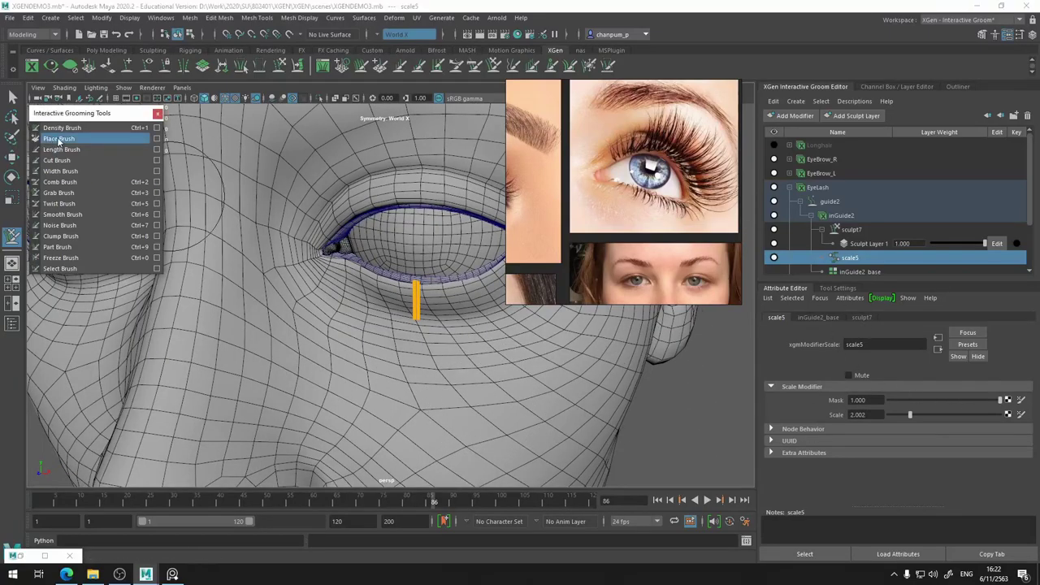
pyautogui.click(853, 289)
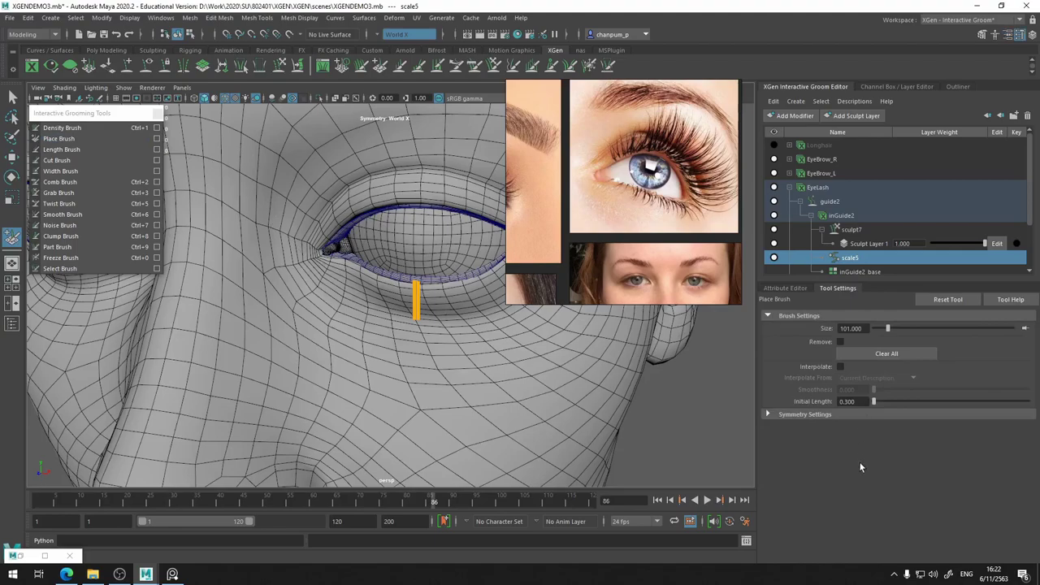
pyautogui.click(841, 367)
pyautogui.keyDown('alt'); pyautogui.moveTo(410, 272); pyautogui.dragTo(382, 294); pyautogui.keyUp('alt')
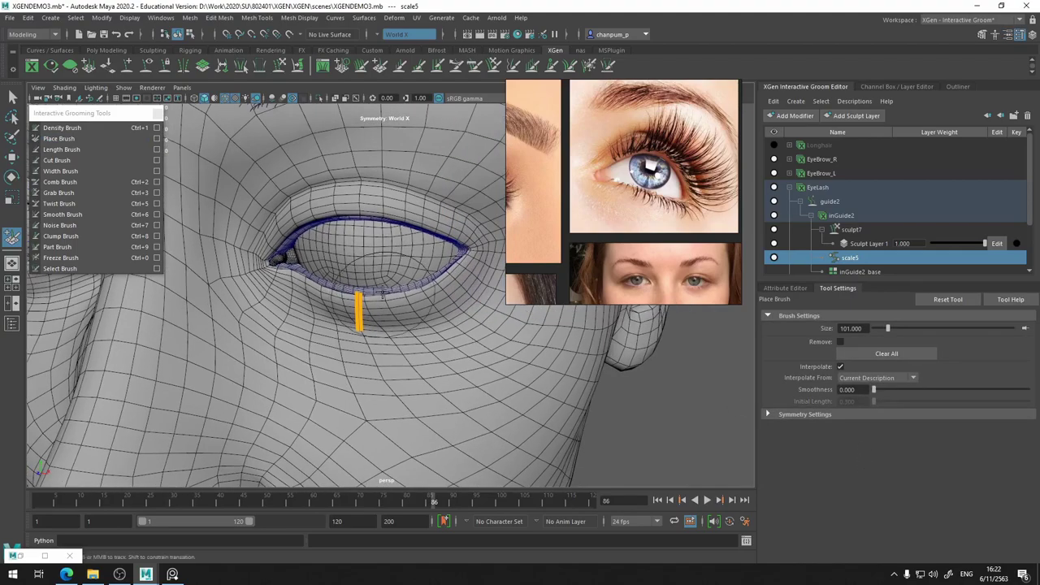
pyautogui.moveTo(390, 297)
pyautogui.keyDown('alt'); pyautogui.mouseDown()
pyautogui.moveTo(455, 293)
pyautogui.moveTo(450, 315)
pyautogui.mouseUp(); pyautogui.keyUp('alt')
pyautogui.hotkey('ctrl', 'z')
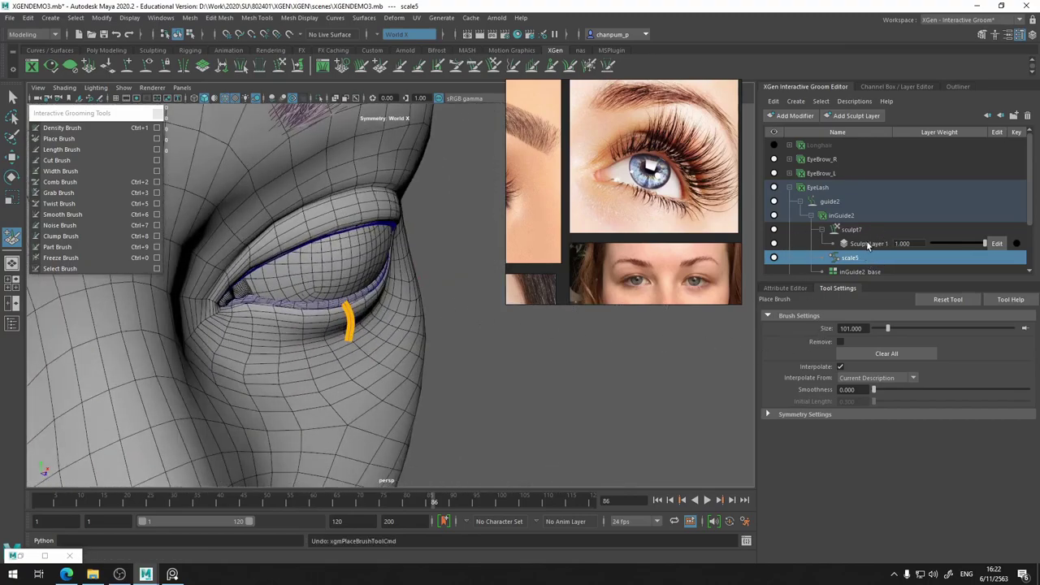
pyautogui.scroll(-1, 867, 246)
pyautogui.click(862, 230)
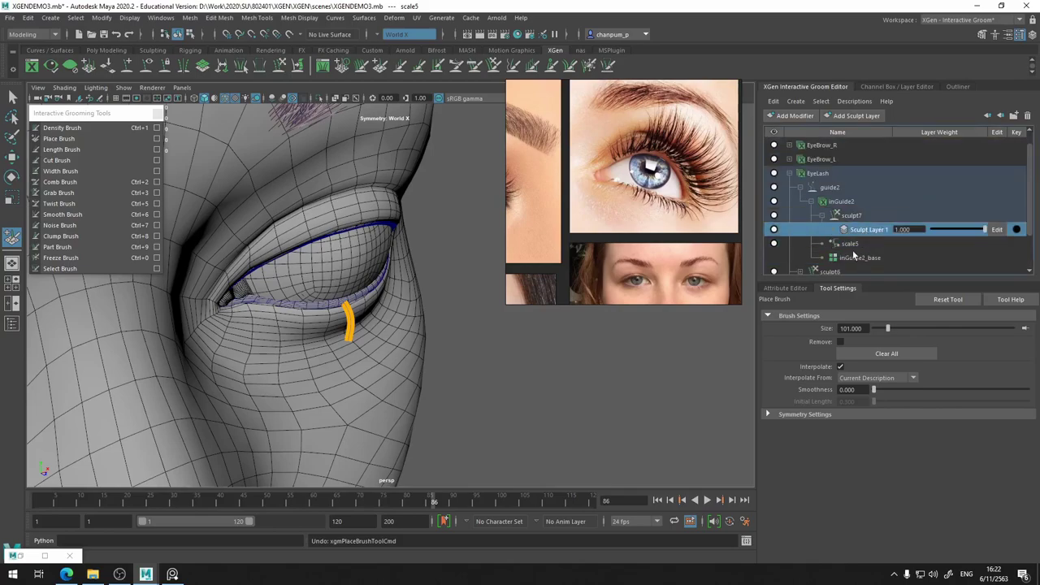
pyautogui.scroll(-3, 889, 251)
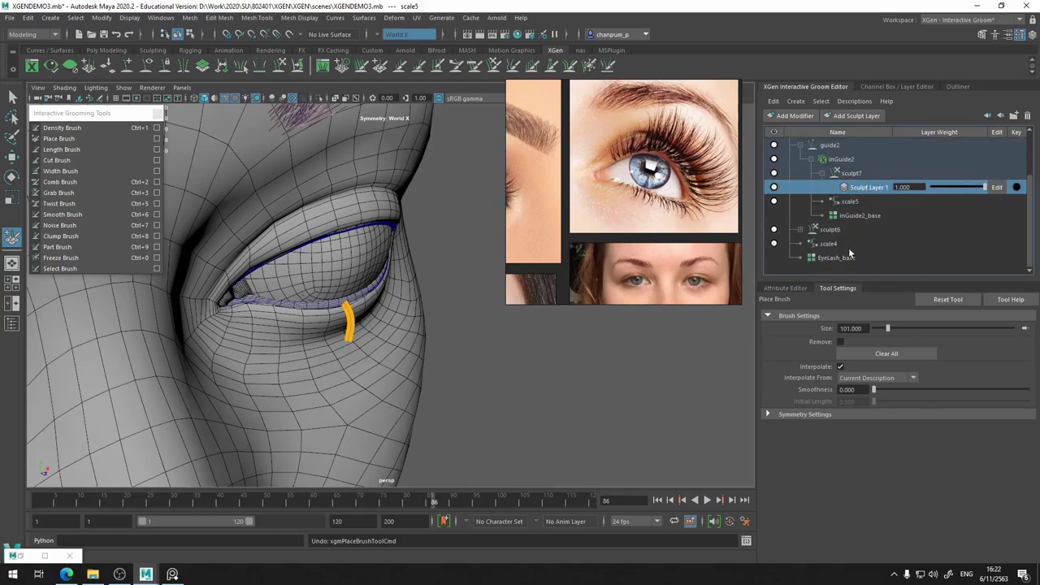
pyautogui.scroll(3, 854, 256)
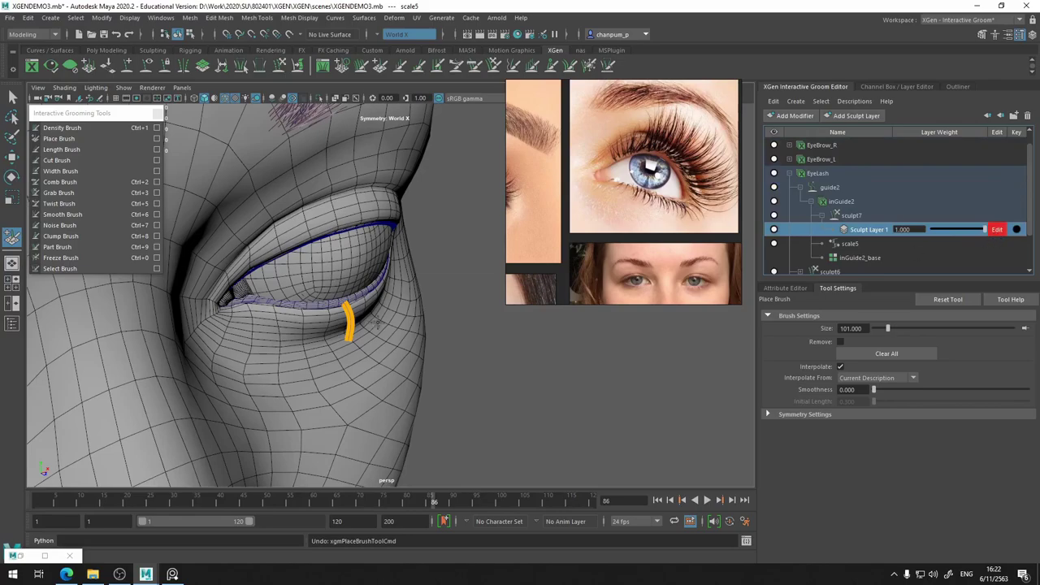
# Place several lash guides in a row along the lower eyelid
pyautogui.moveTo(383, 291)
pyautogui.keyDown('alt'); pyautogui.mouseDown()
pyautogui.moveTo(420, 328)
pyautogui.moveTo(379, 291)
pyautogui.moveTo(466, 269)
pyautogui.moveTo(361, 299)
pyautogui.moveTo(444, 291)
pyautogui.moveTo(440, 284)
pyautogui.mouseUp(); pyautogui.keyUp('alt')
pyautogui.click(379, 286)
pyautogui.click(414, 289)
pyautogui.click(428, 285)
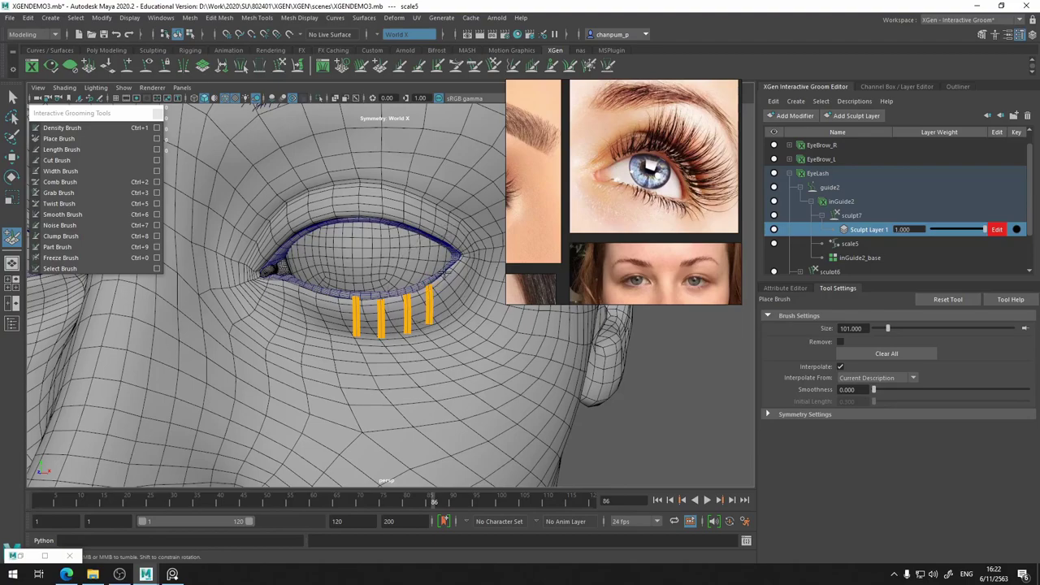
pyautogui.keyDown('alt'); pyautogui.moveTo(458, 278); pyautogui.dragTo(401, 273); pyautogui.keyUp('alt')
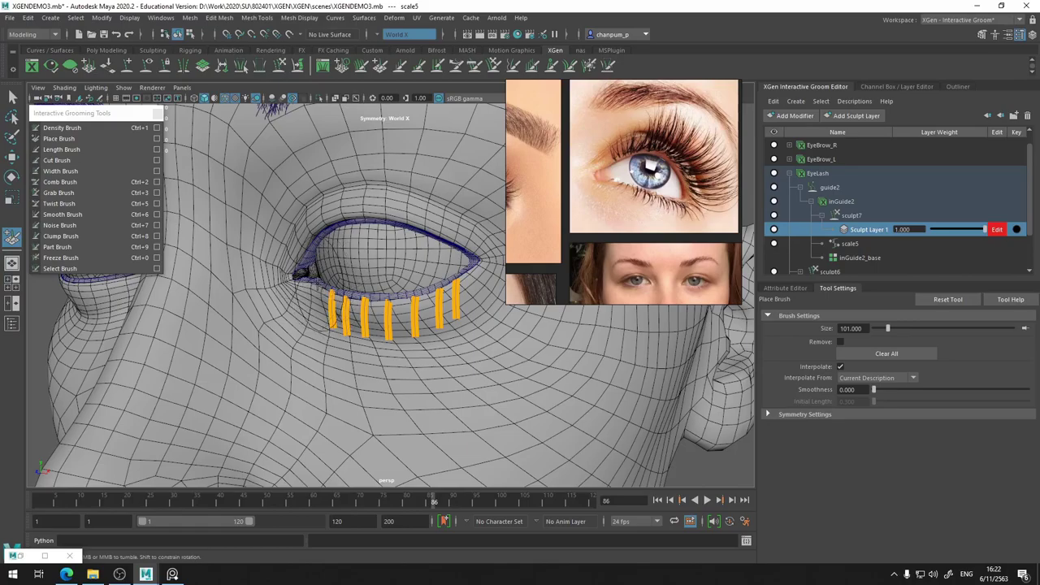
# Extend the lower-lid guide row to the outer eye corner, about a dozen guides, undoing one stray edit
pyautogui.moveTo(431, 300)
pyautogui.keyDown('alt'); pyautogui.mouseDown()
pyautogui.moveTo(417, 332)
pyautogui.moveTo(351, 303)
pyautogui.moveTo(369, 325)
pyautogui.moveTo(490, 327)
pyautogui.moveTo(429, 341)
pyautogui.moveTo(529, 317)
pyautogui.moveTo(463, 325)
pyautogui.mouseUp(); pyautogui.keyUp('alt')
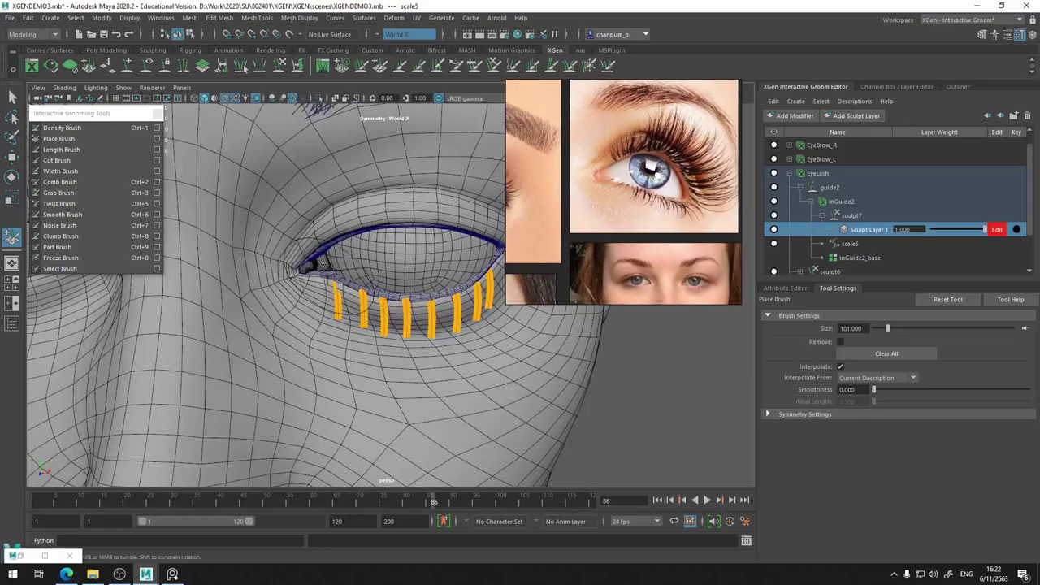
pyautogui.moveTo(315, 291)
pyautogui.keyDown('alt'); pyautogui.mouseDown()
pyautogui.moveTo(346, 291)
pyautogui.moveTo(346, 272)
pyautogui.mouseUp(); pyautogui.keyUp('alt')
pyautogui.keyDown('alt'); pyautogui.moveTo(345, 272); pyautogui.dragTo(379, 280, button='middle'); pyautogui.keyUp('alt')
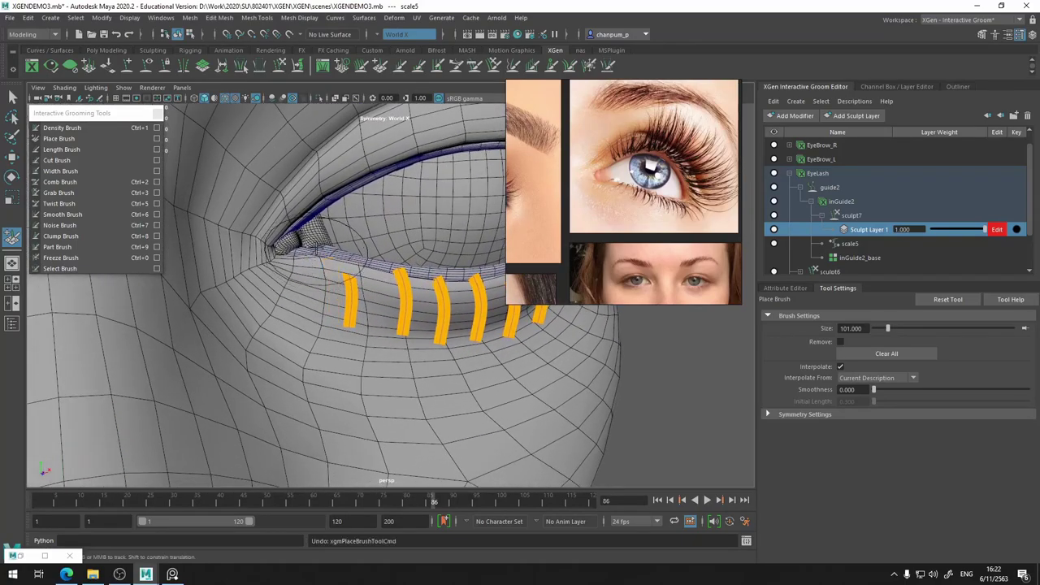
pyautogui.moveTo(331, 284)
pyautogui.keyDown('alt'); pyautogui.mouseDown()
pyautogui.moveTo(283, 287)
pyautogui.moveTo(325, 258)
pyautogui.mouseUp(); pyautogui.keyUp('alt')
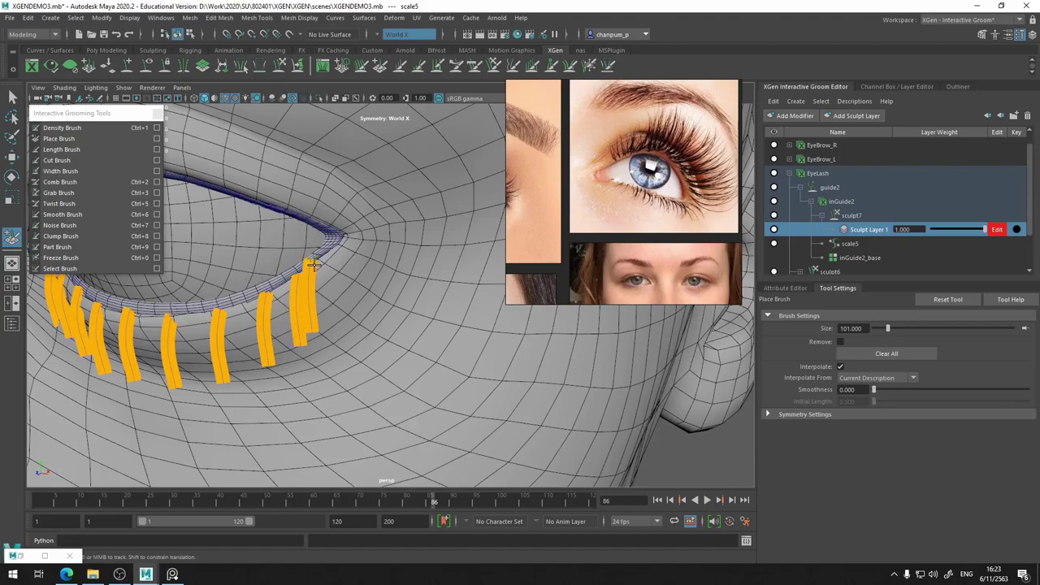
pyautogui.keyDown('alt'); pyautogui.moveTo(312, 264); pyautogui.dragTo(358, 268); pyautogui.keyUp('alt')
pyautogui.hotkey('ctrl', 'z')
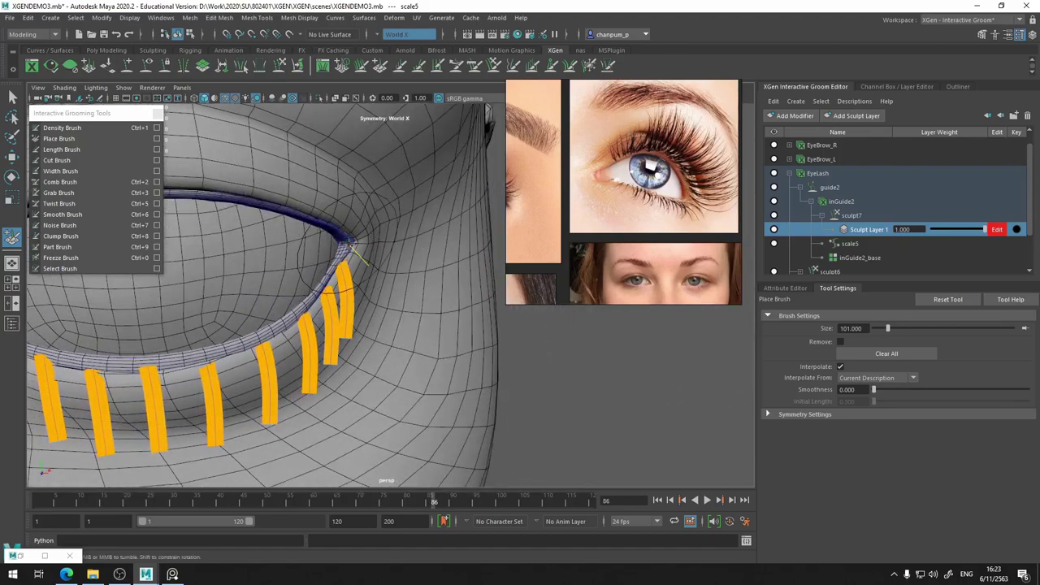
pyautogui.keyDown('alt'); pyautogui.moveTo(371, 296); pyautogui.dragTo(325, 281); pyautogui.keyUp('alt')
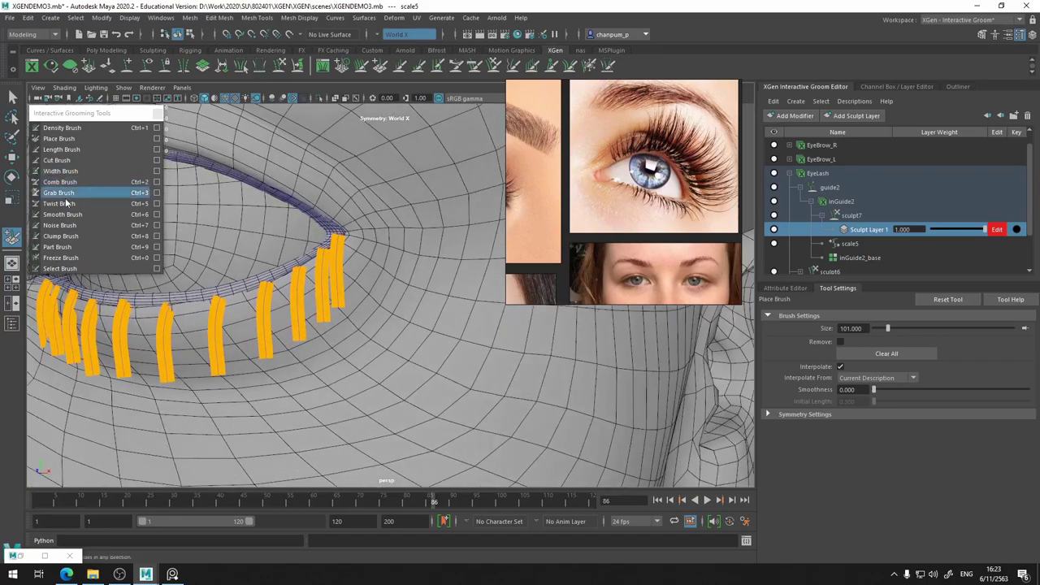
# With the Grab Brush, straighten the hooked outer-corner lash guide outward, checking Symmetry Settings
pyautogui.click(68, 193)
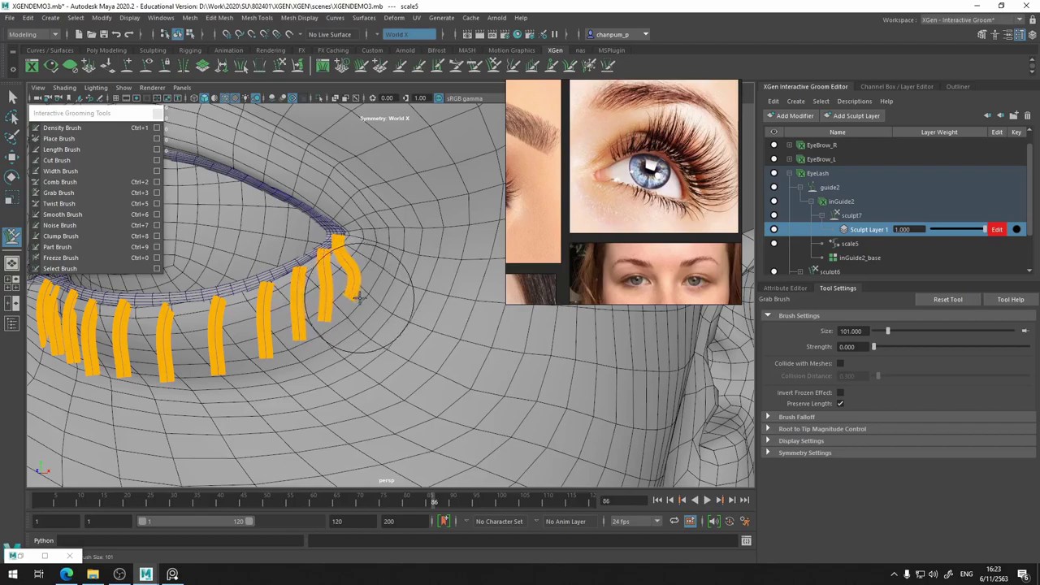
pyautogui.moveTo(354, 297); pyautogui.dragTo(345, 327)
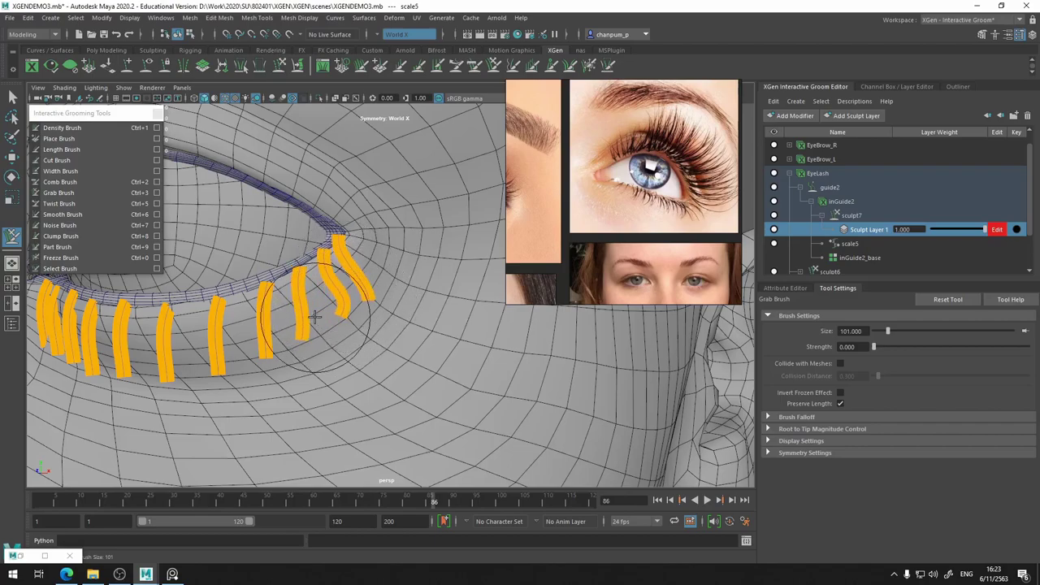
pyautogui.click(801, 453)
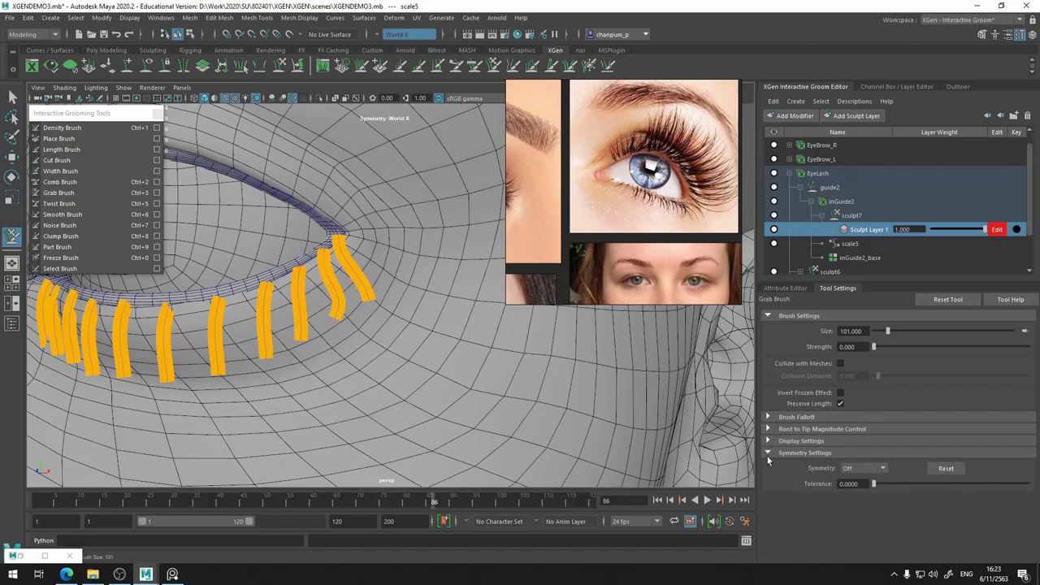
pyautogui.click(780, 455)
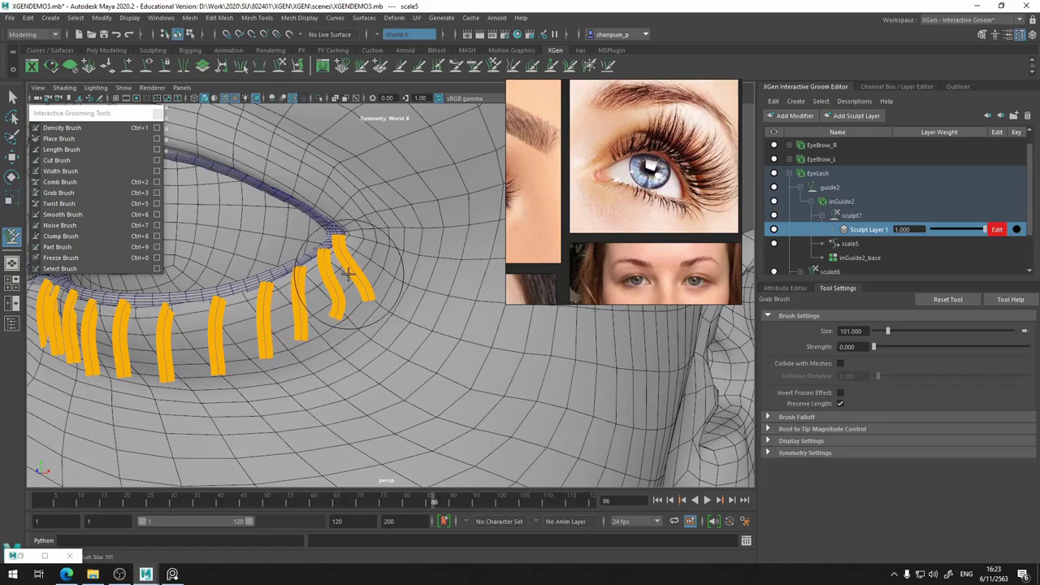
pyautogui.moveTo(325, 268)
pyautogui.keyDown('alt'); pyautogui.mouseDown()
pyautogui.moveTo(411, 256)
pyautogui.moveTo(371, 281)
pyautogui.moveTo(349, 278)
pyautogui.mouseUp(); pyautogui.keyUp('alt')
pyautogui.scroll(-2, 410, 257)
pyautogui.scroll(-3, 410, 256)
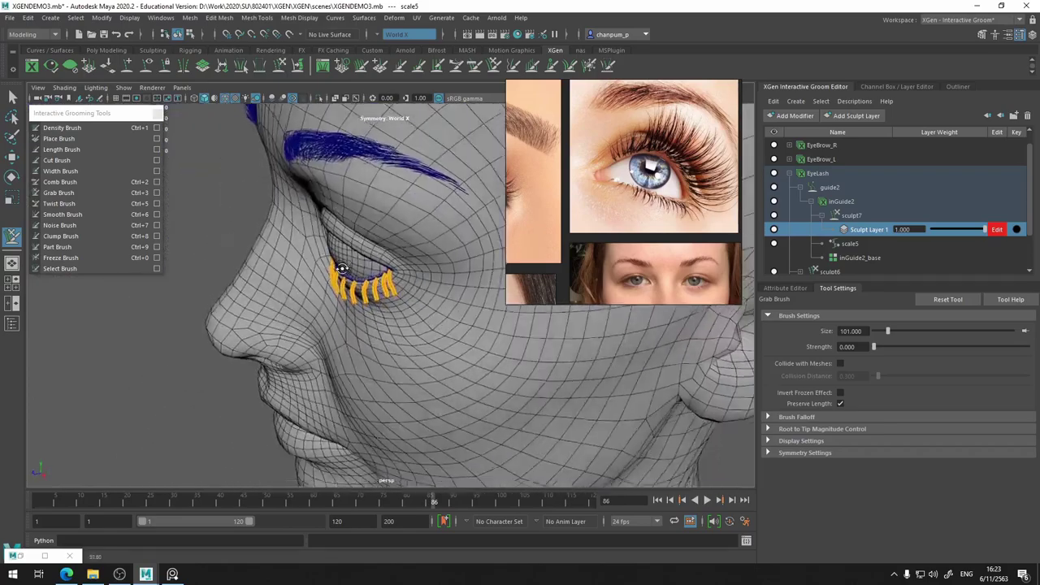
pyautogui.scroll(3, 345, 277)
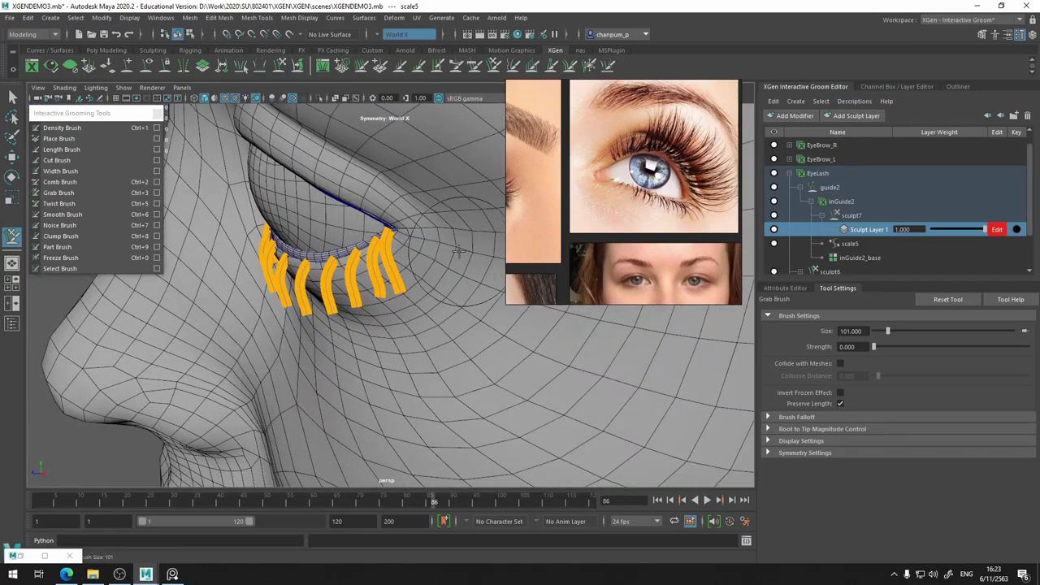
# Zoom and orbit around the eyelid to inspect the outward-bent corner guides
pyautogui.moveTo(458, 252)
pyautogui.keyDown('alt'); pyautogui.mouseDown()
pyautogui.moveTo(406, 272)
pyautogui.moveTo(410, 296)
pyautogui.mouseUp(); pyautogui.keyUp('alt')
pyautogui.scroll(3, 396, 276)
pyautogui.scroll(2, 420, 294)
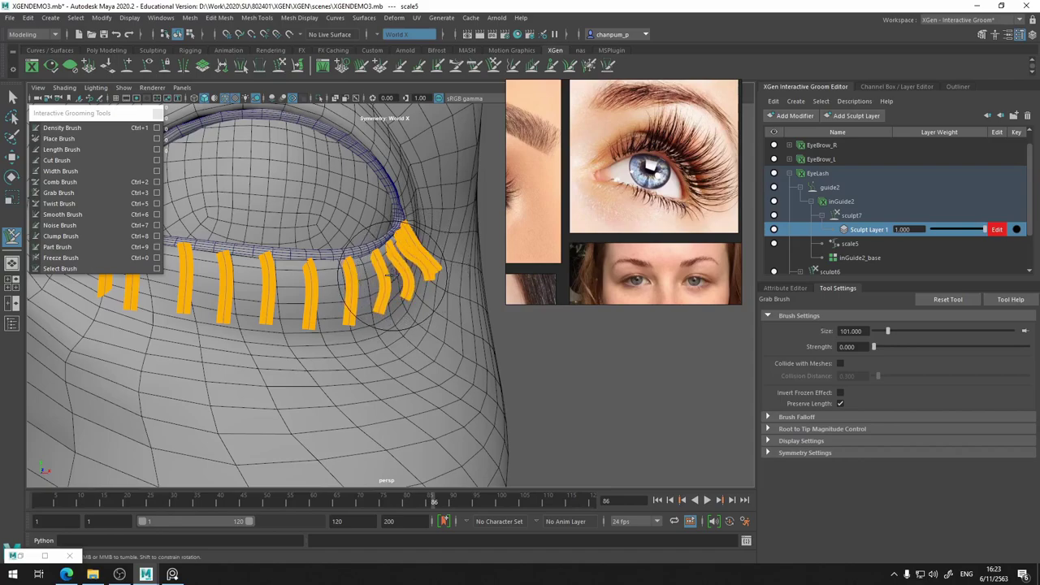
pyautogui.keyDown('alt'); pyautogui.moveTo(390, 275); pyautogui.dragTo(421, 261); pyautogui.keyUp('alt')
pyautogui.scroll(3, 420, 261)
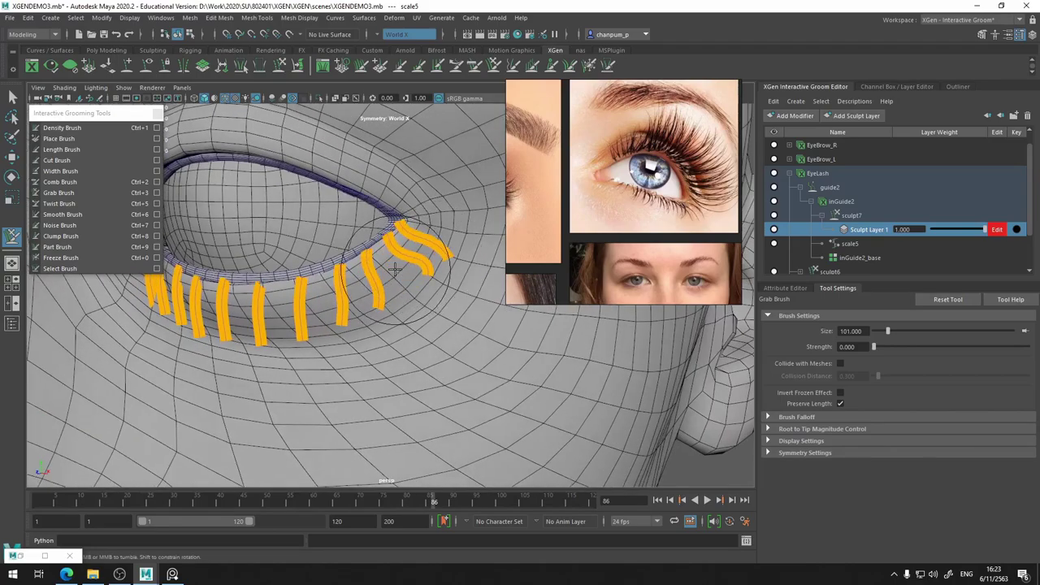
pyautogui.keyDown('alt'); pyautogui.moveTo(398, 268); pyautogui.dragTo(382, 296); pyautogui.keyUp('alt')
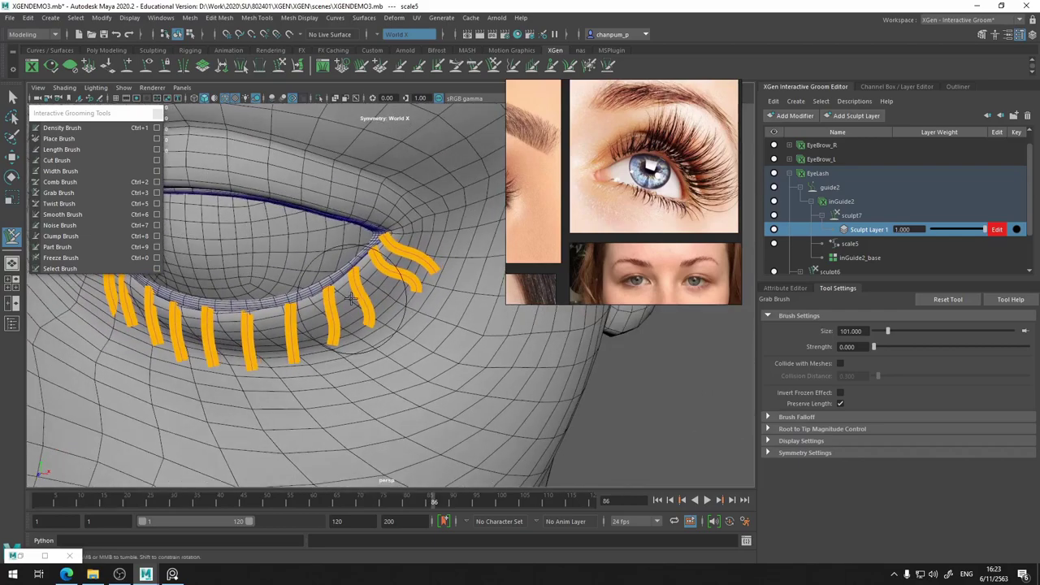
pyautogui.keyDown('alt'); pyautogui.moveTo(382, 297); pyautogui.dragTo(371, 317, button='middle'); pyautogui.keyUp('alt')
pyautogui.keyDown('alt'); pyautogui.moveTo(371, 316); pyautogui.dragTo(422, 295); pyautogui.keyUp('alt')
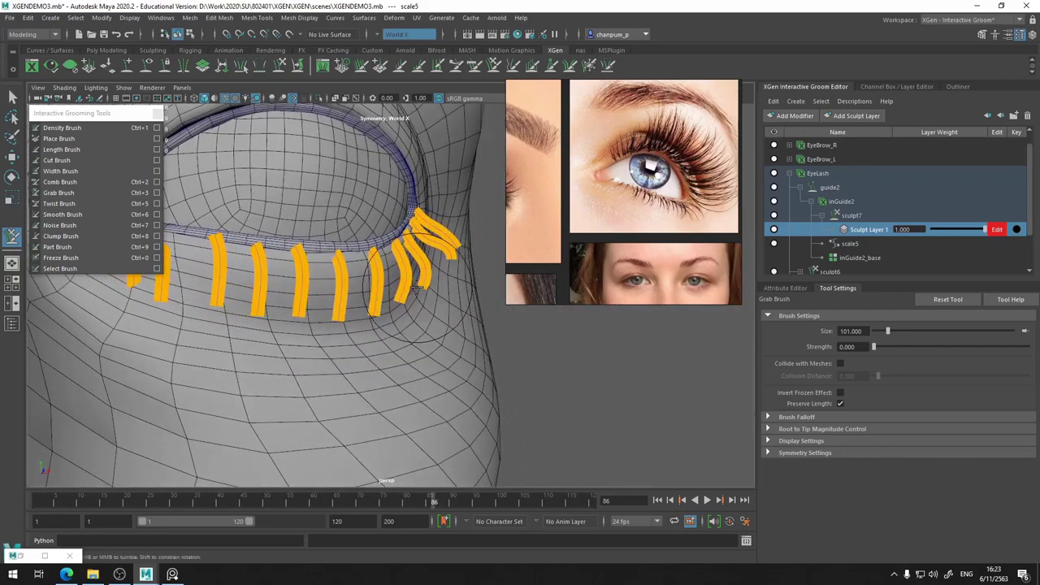
pyautogui.moveTo(408, 288)
pyautogui.keyDown('alt'); pyautogui.mouseDown()
pyautogui.moveTo(358, 311)
pyautogui.moveTo(423, 318)
pyautogui.mouseUp(); pyautogui.keyUp('alt')
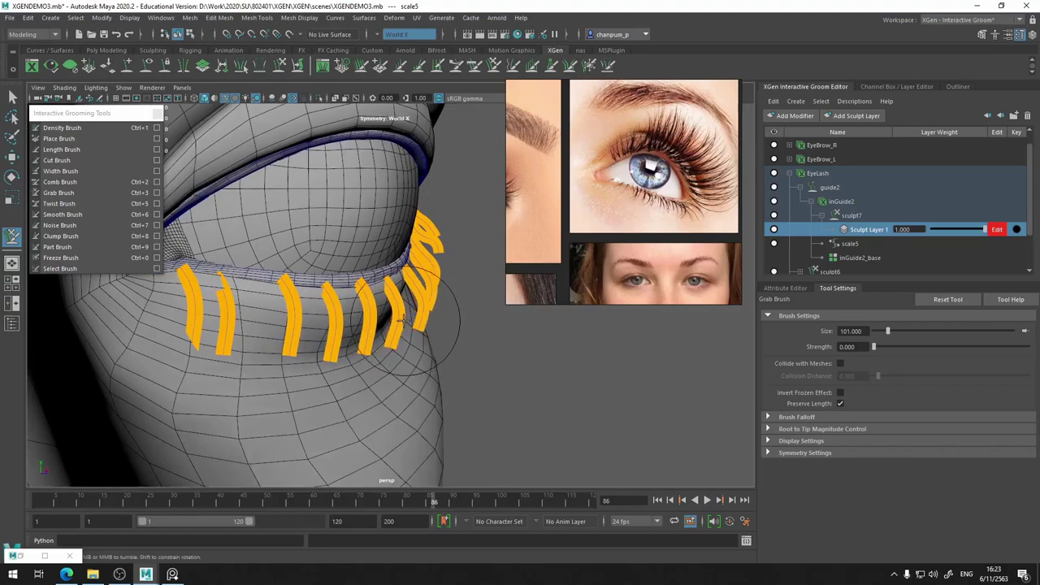
# Bow the middle lower lash guides slightly outward, checking them from frontal and side views
pyautogui.moveTo(368, 327)
pyautogui.keyDown('alt'); pyautogui.mouseDown()
pyautogui.moveTo(254, 328)
pyautogui.moveTo(279, 297)
pyautogui.mouseUp(); pyautogui.keyUp('alt')
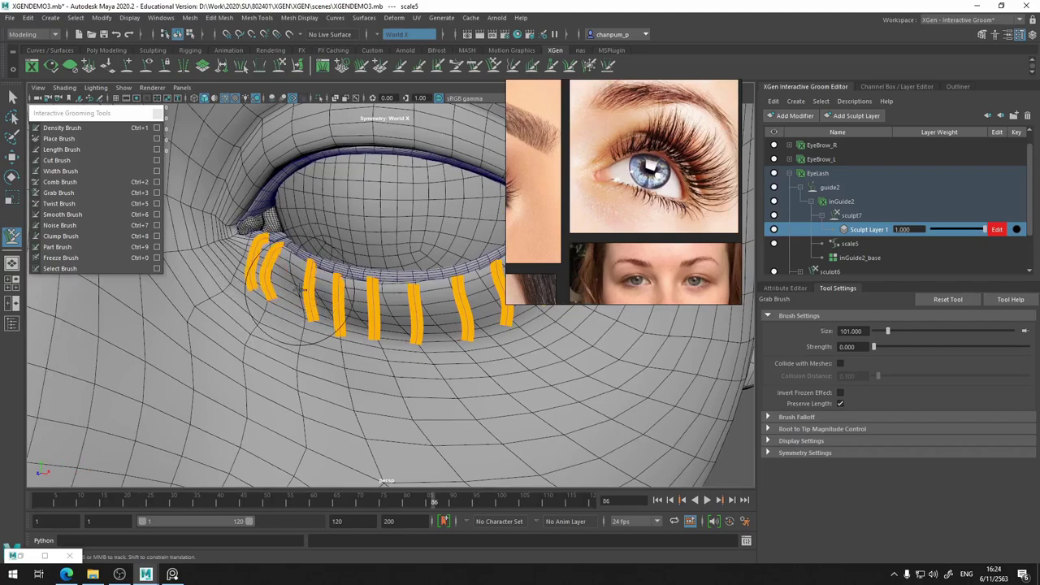
pyautogui.moveTo(334, 279)
pyautogui.keyDown('alt'); pyautogui.mouseDown()
pyautogui.moveTo(407, 278)
pyautogui.moveTo(382, 295)
pyautogui.moveTo(340, 285)
pyautogui.moveTo(298, 293)
pyautogui.moveTo(418, 329)
pyautogui.mouseUp(); pyautogui.keyUp('alt')
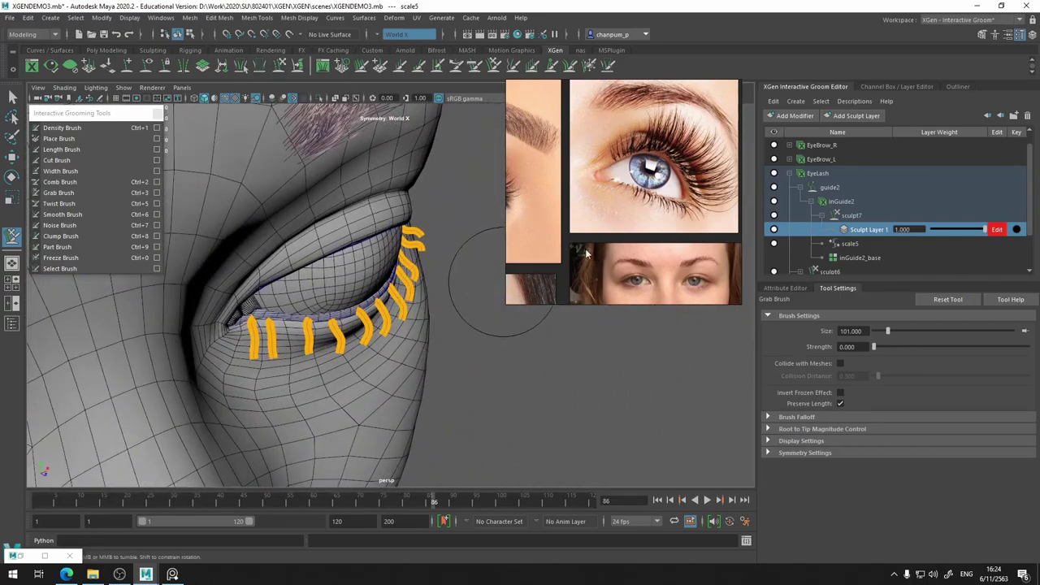
pyautogui.keyDown('alt'); pyautogui.moveTo(399, 334); pyautogui.dragTo(293, 285); pyautogui.keyUp('alt')
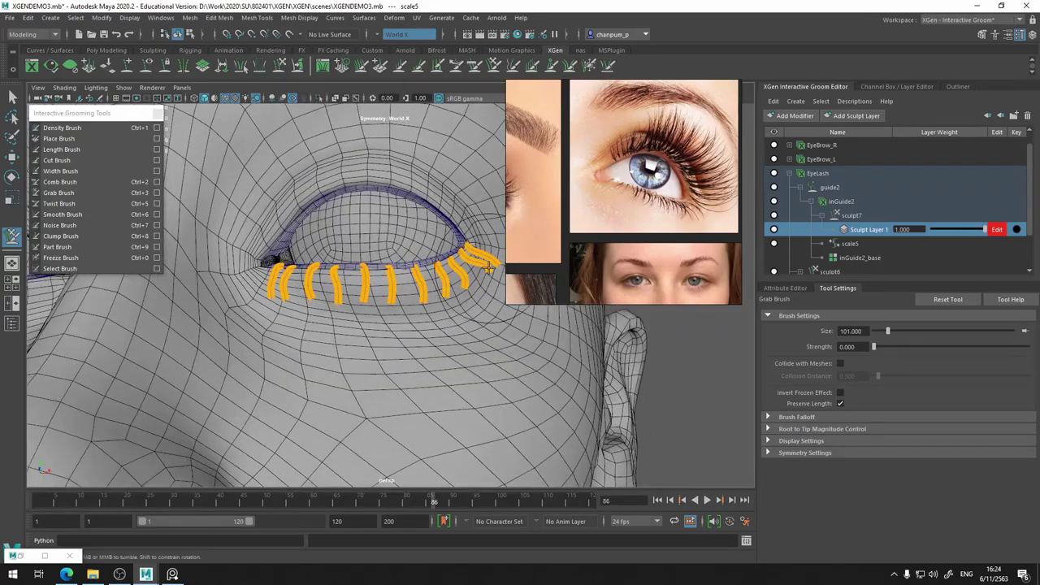
pyautogui.keyDown('alt'); pyautogui.moveTo(374, 345); pyautogui.dragTo(276, 369); pyautogui.keyUp('alt')
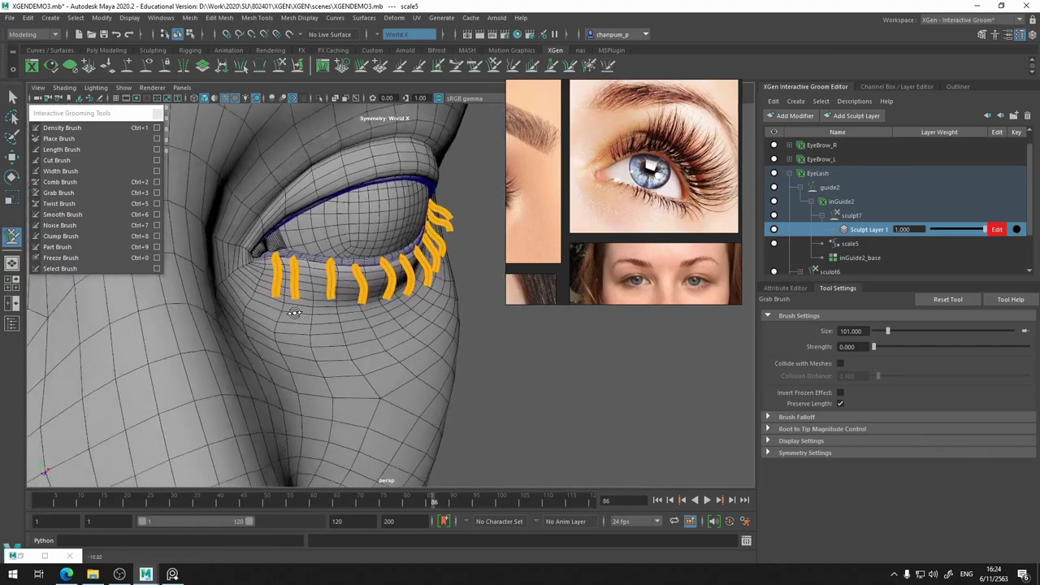
pyautogui.keyDown('alt'); pyautogui.moveTo(302, 329); pyautogui.dragTo(233, 270); pyautogui.keyUp('alt')
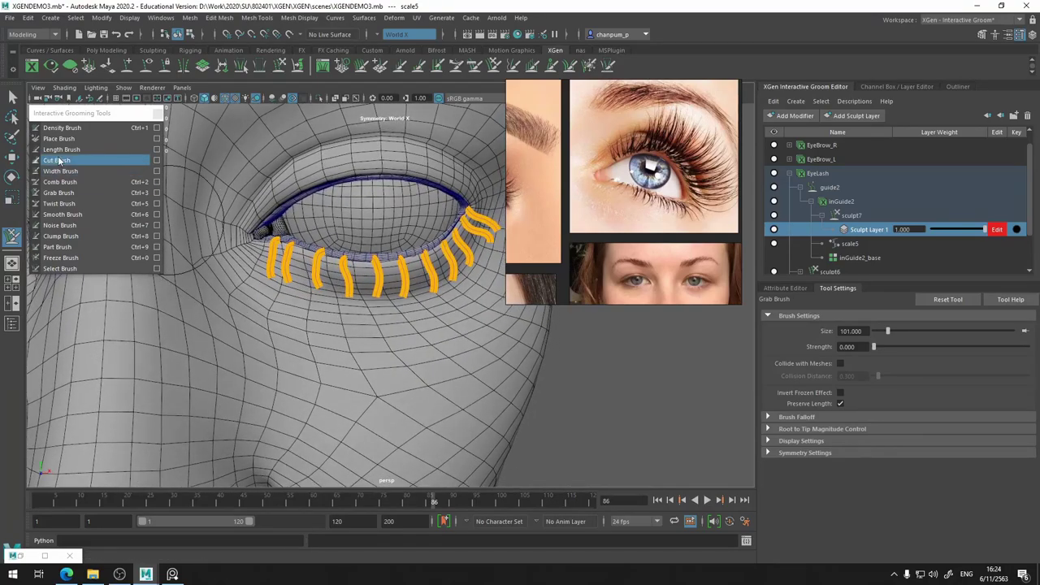
# Trim the tips of three inner-corner lower lash guides with a size-56 Cut Brush
pyautogui.click(58, 160)
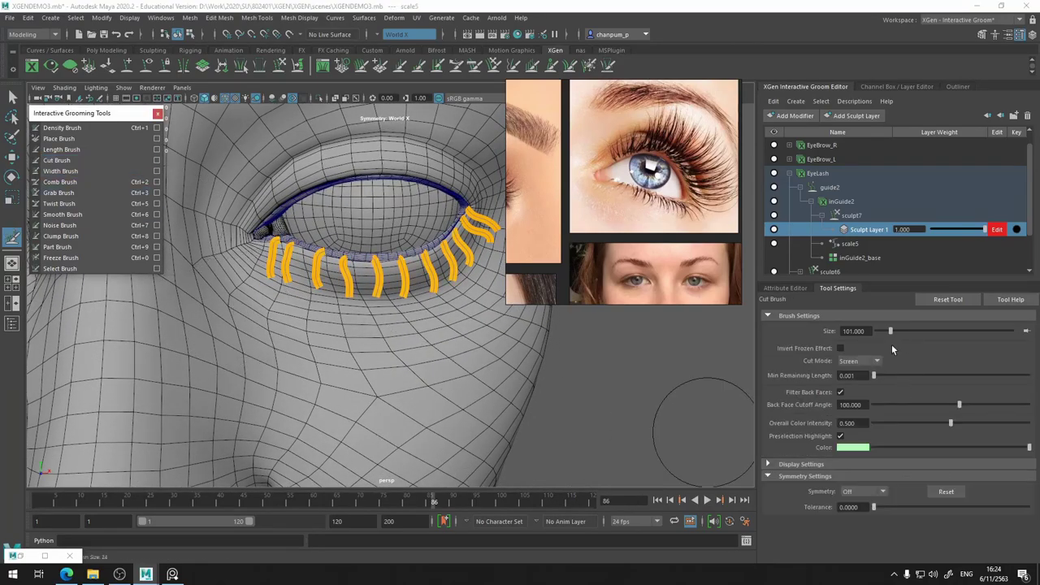
pyautogui.moveTo(890, 331); pyautogui.dragTo(885, 331)
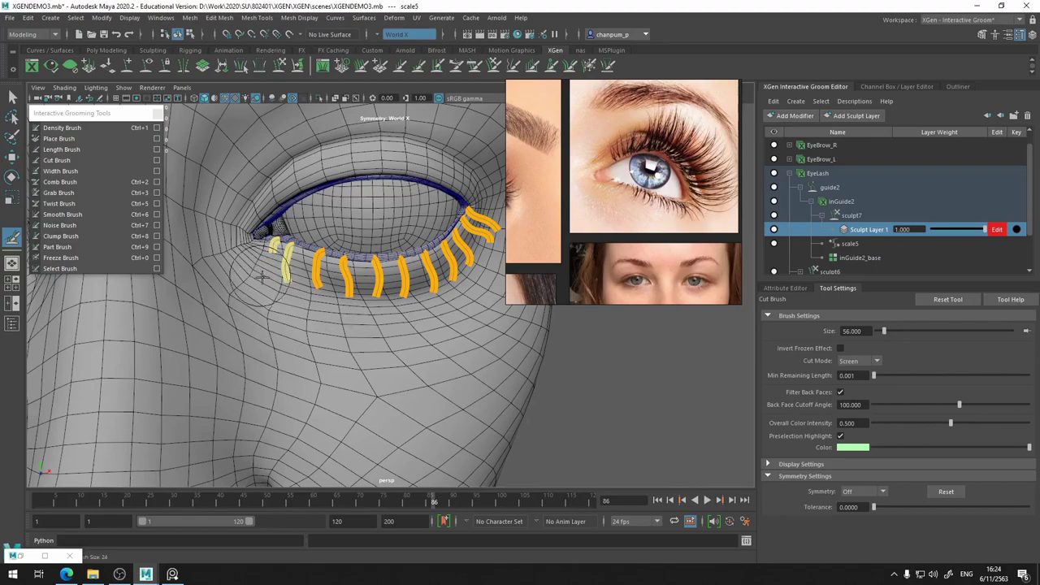
pyautogui.click(281, 292)
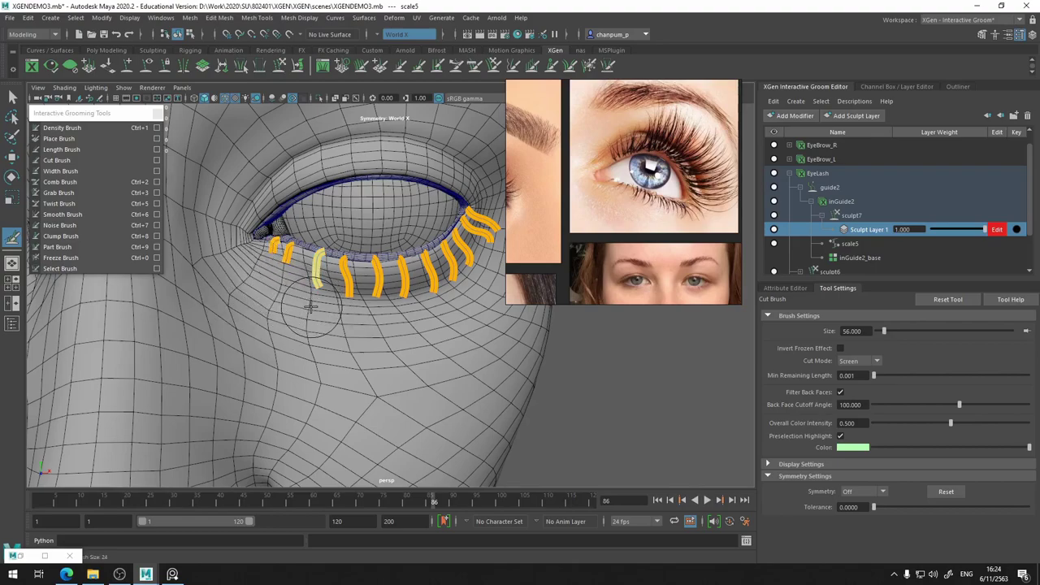
pyautogui.click(310, 303)
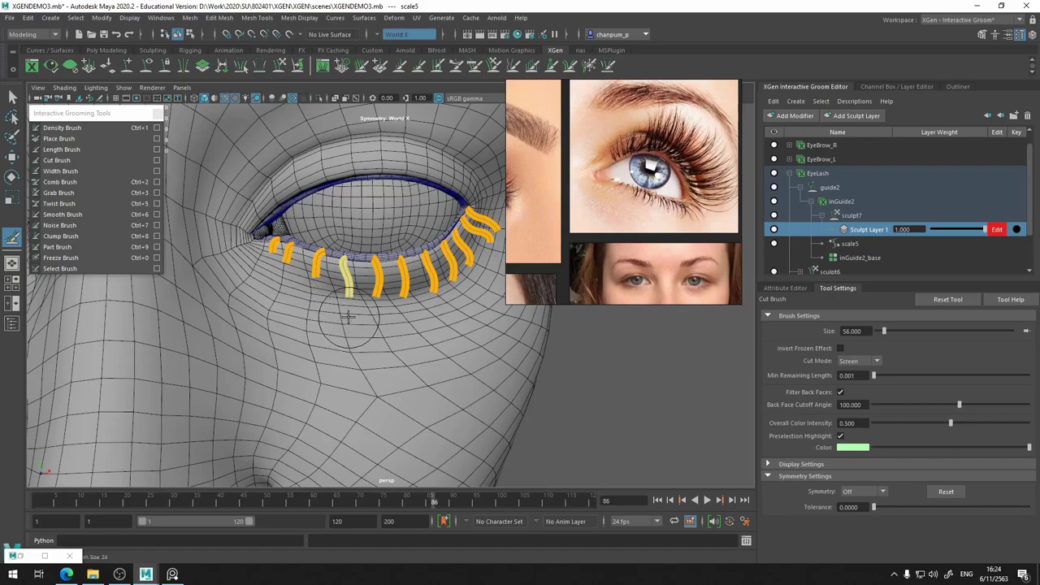
pyautogui.click(346, 301)
pyautogui.keyDown('alt'); pyautogui.moveTo(377, 326); pyautogui.dragTo(417, 313); pyautogui.keyUp('alt')
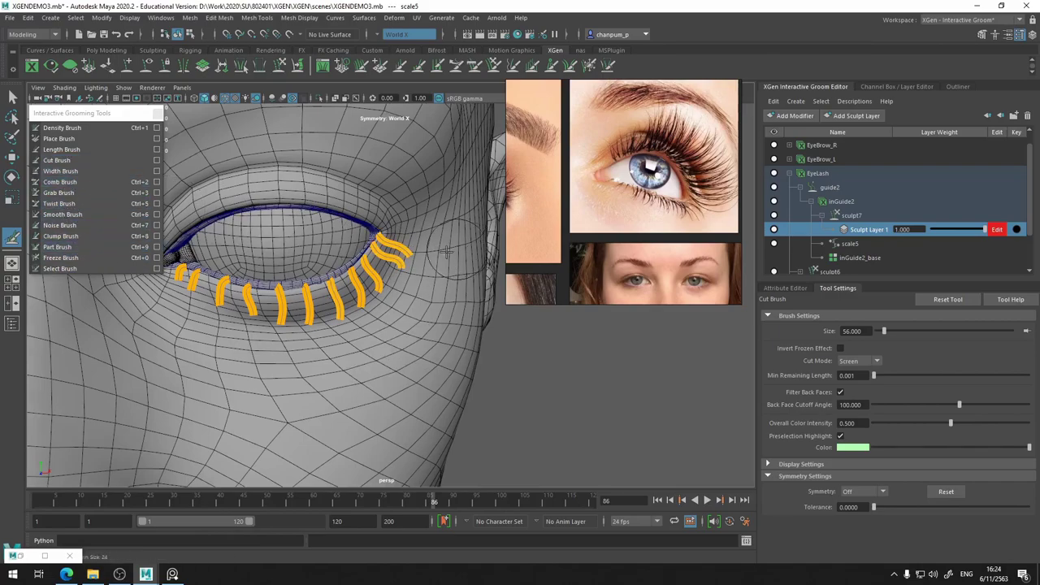
pyautogui.keyDown('alt'); pyautogui.moveTo(483, 272); pyautogui.dragTo(482, 203); pyautogui.keyUp('alt')
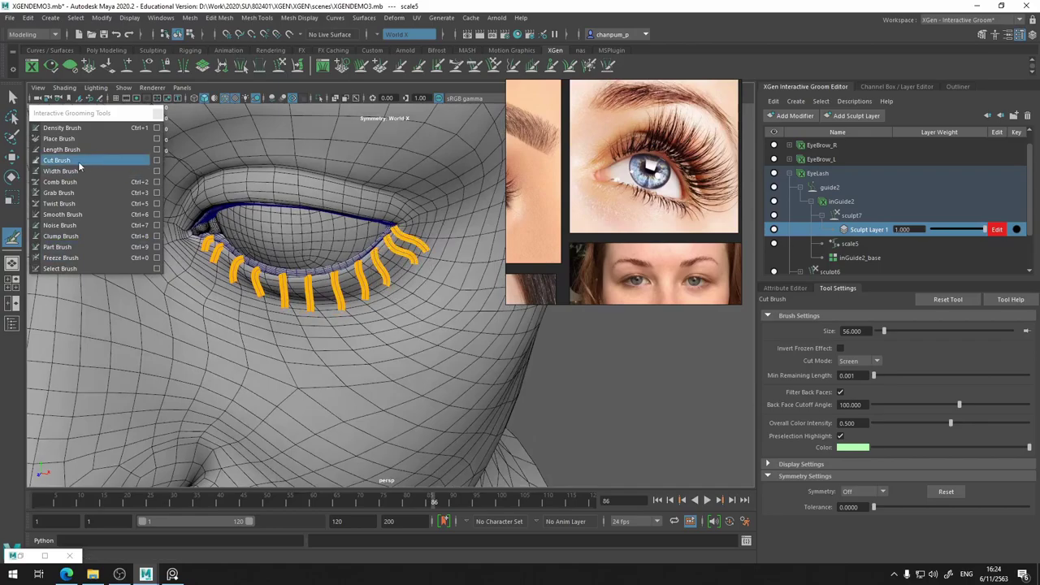
# Bend the outer lash guides more horizontally outward with Preserve Length turned off
pyautogui.moveTo(170, 195)
pyautogui.keyDown('alt'); pyautogui.mouseDown()
pyautogui.moveTo(263, 254)
pyautogui.moveTo(251, 248)
pyautogui.moveTo(418, 281)
pyautogui.moveTo(404, 252)
pyautogui.moveTo(203, 219)
pyautogui.mouseUp(); pyautogui.keyUp('alt')
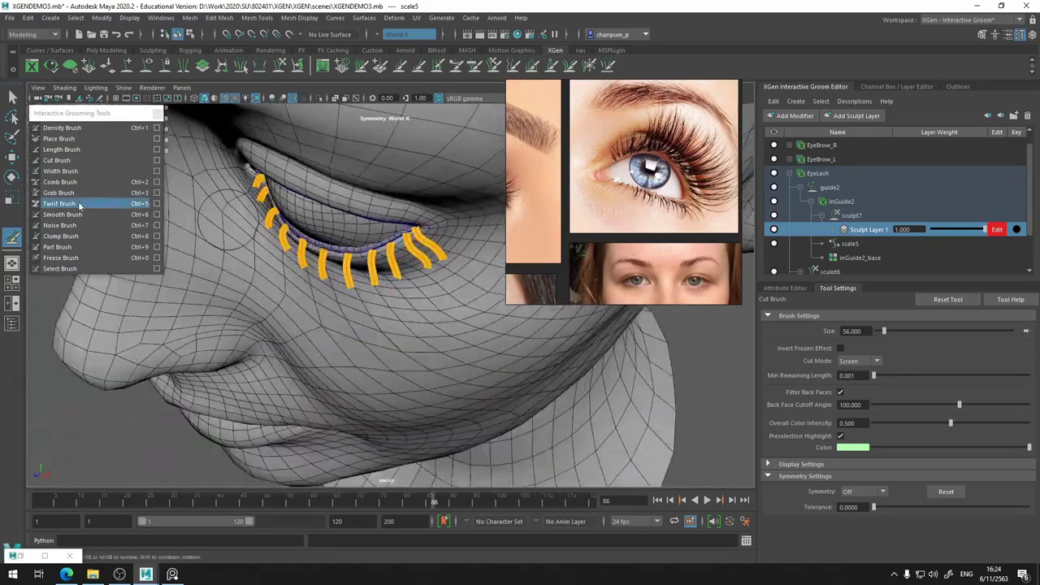
pyautogui.click(65, 192)
pyautogui.moveTo(447, 267); pyautogui.dragTo(423, 272)
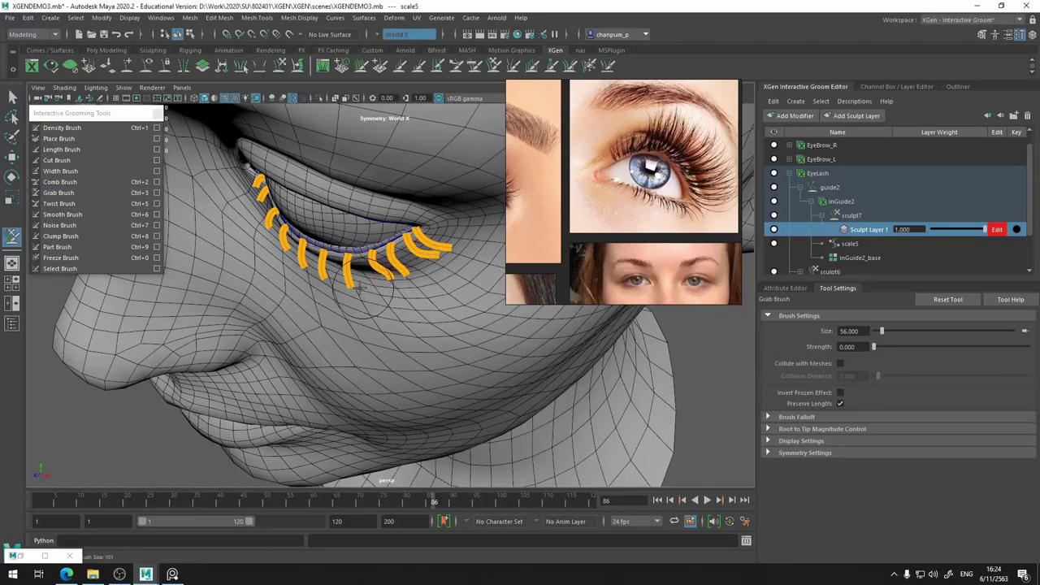
pyautogui.moveTo(319, 301)
pyautogui.keyDown('alt'); pyautogui.mouseDown()
pyautogui.moveTo(430, 262)
pyautogui.moveTo(333, 256)
pyautogui.moveTo(435, 256)
pyautogui.moveTo(349, 281)
pyautogui.moveTo(364, 280)
pyautogui.mouseUp(); pyautogui.keyUp('alt')
pyautogui.click(840, 403)
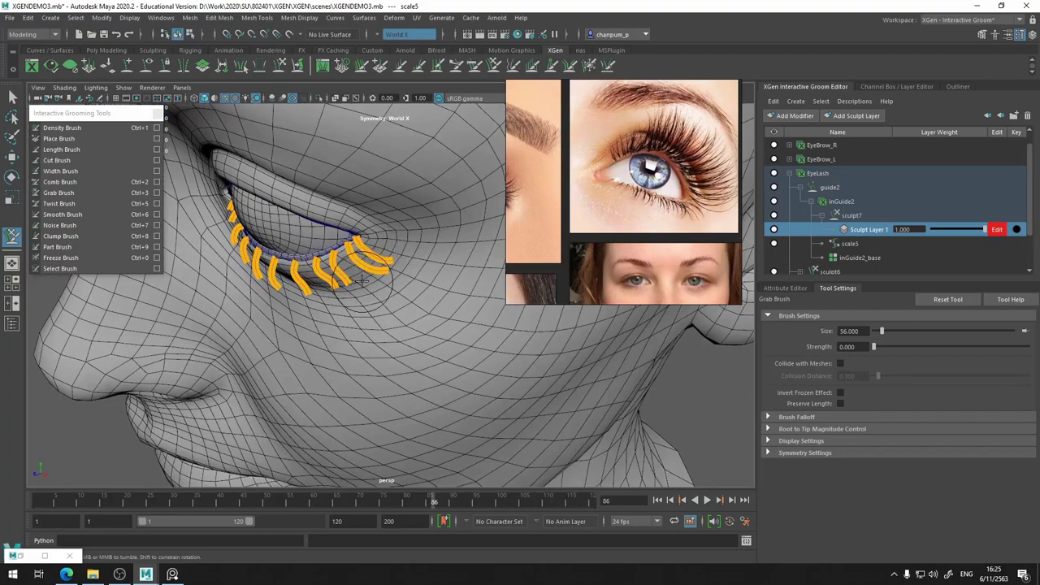
# Freeze the lash guides near the outer eye corner with the Freeze Brush
pyautogui.click(60, 257)
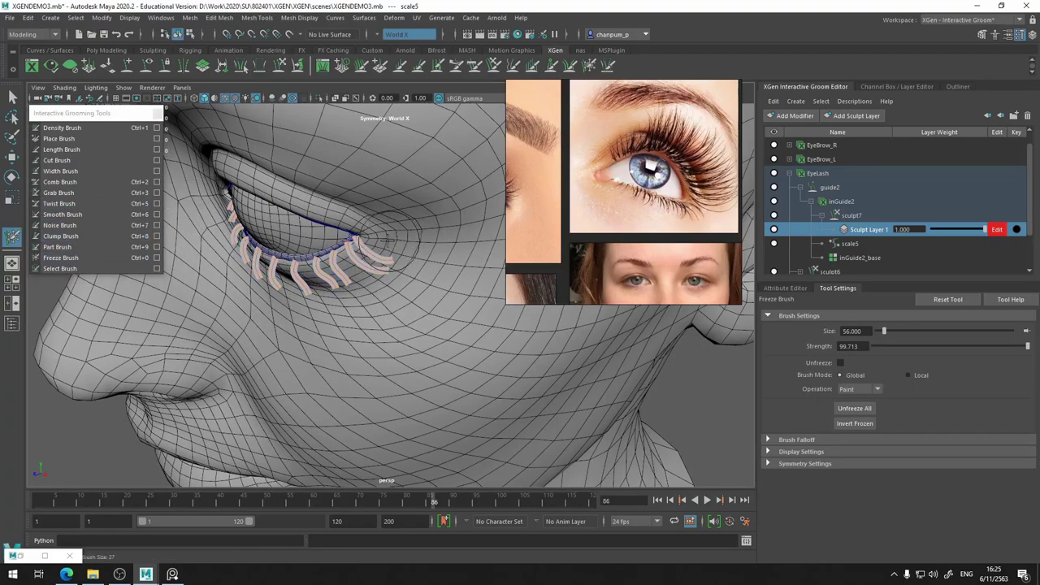
pyautogui.click(72, 194)
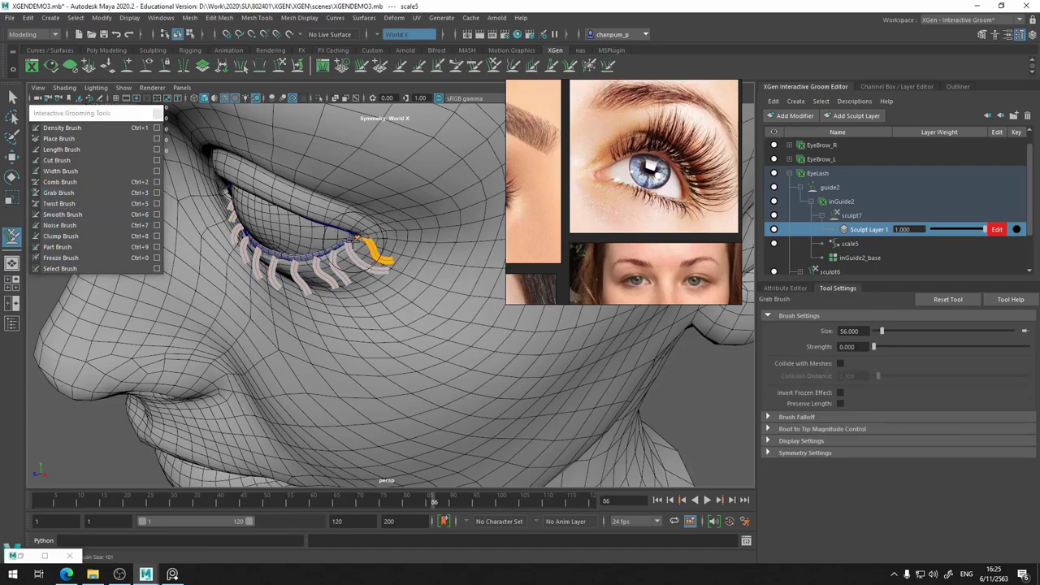
pyautogui.keyDown('alt'); pyautogui.moveTo(361, 241); pyautogui.dragTo(373, 273); pyautogui.keyUp('alt')
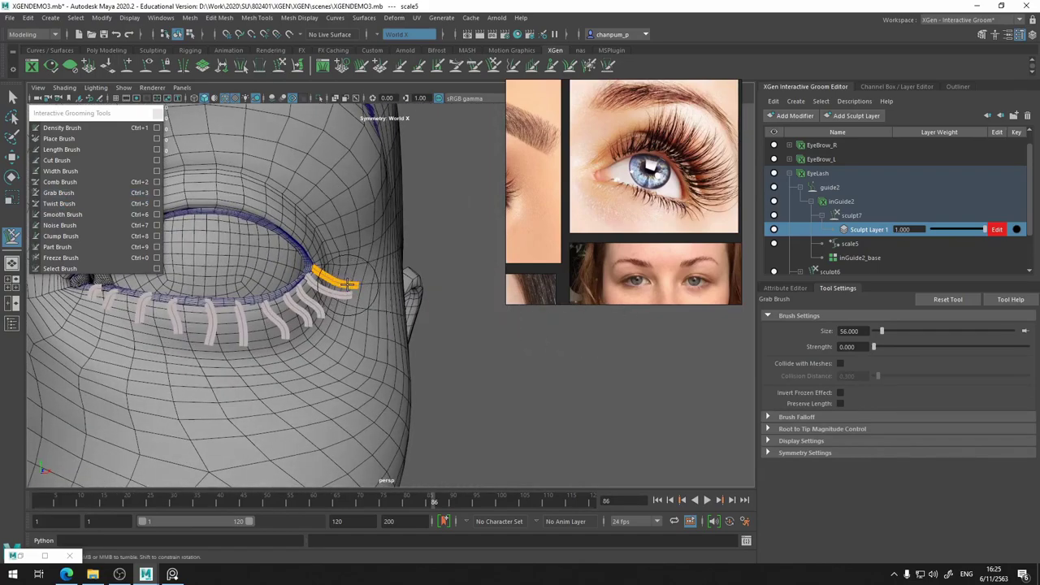
pyautogui.keyDown('alt'); pyautogui.moveTo(345, 310); pyautogui.dragTo(344, 291); pyautogui.keyUp('alt')
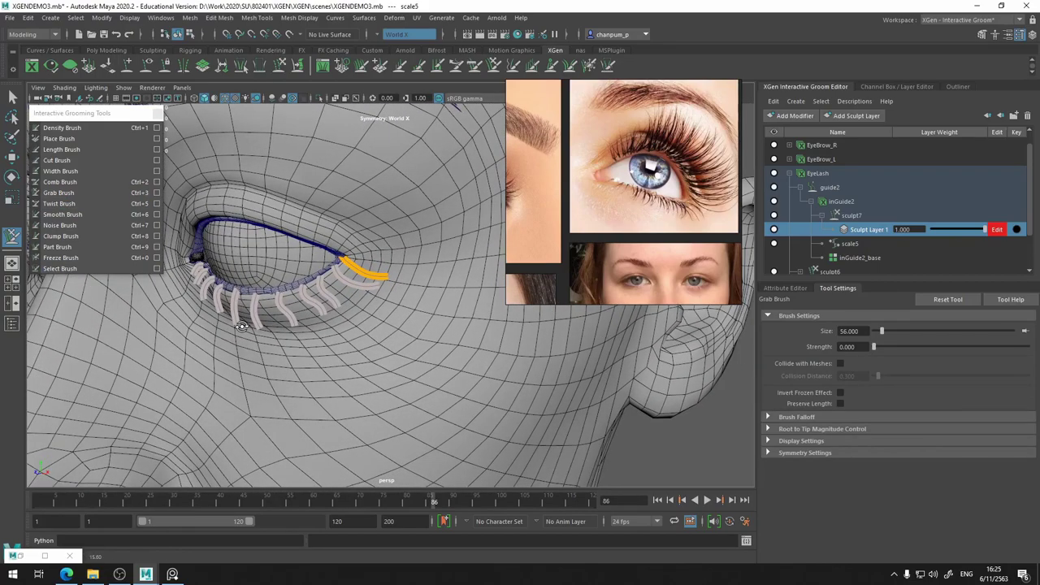
pyautogui.click(61, 257)
pyautogui.moveTo(433, 278); pyautogui.dragTo(373, 292)
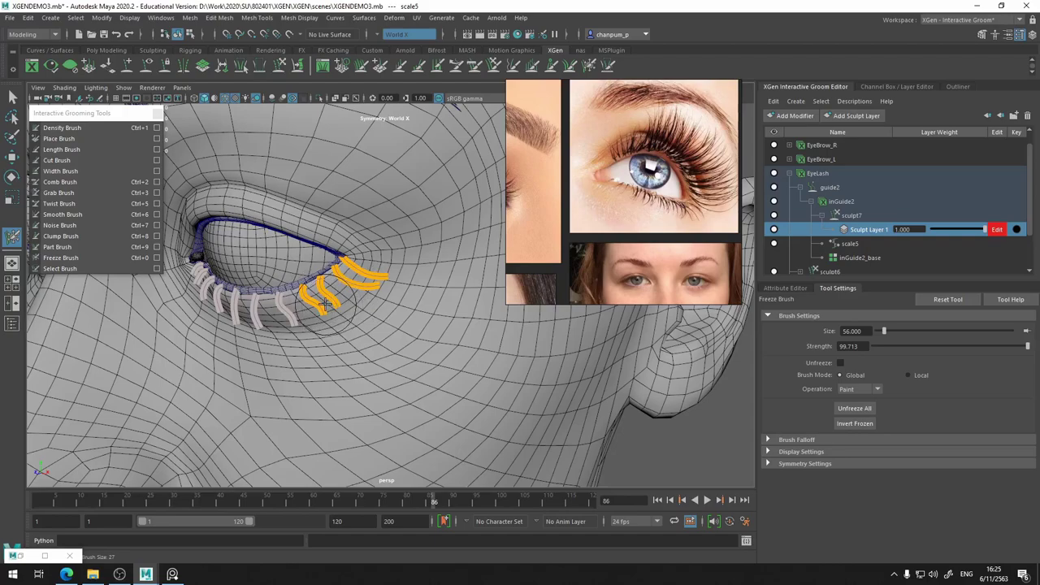
pyautogui.scroll(3, 325, 302)
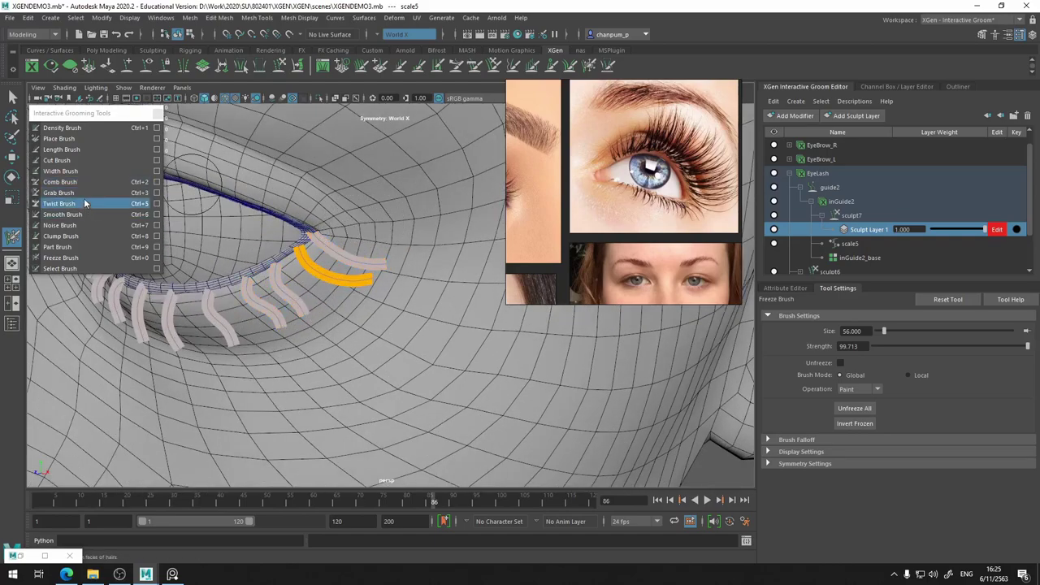
# Pull the orange corner lash into a smooth downward arc with Preserve Length on, comparing via undo/redo
pyautogui.click(59, 193)
pyautogui.moveTo(358, 268); pyautogui.dragTo(378, 297)
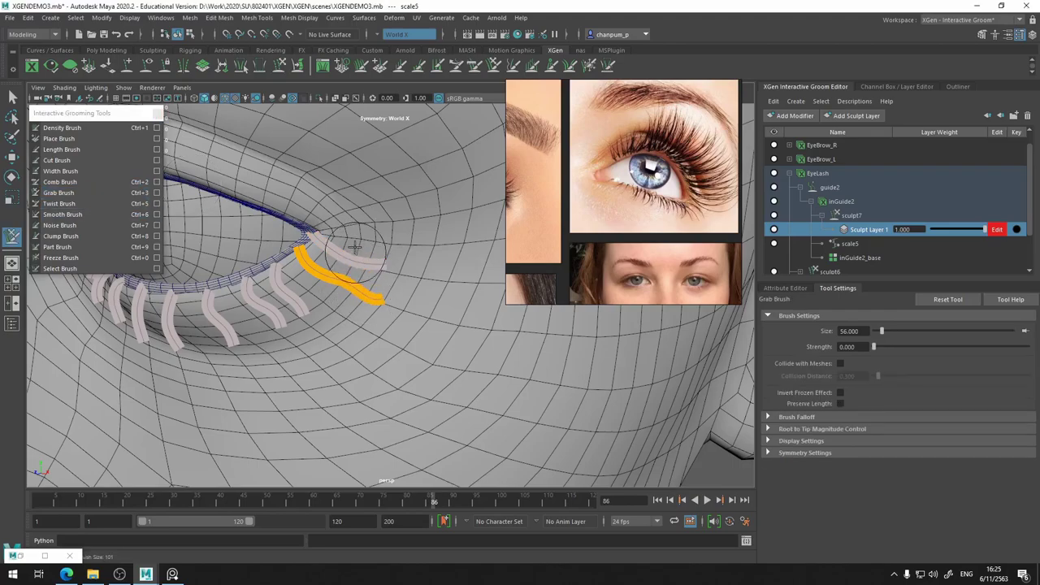
pyautogui.moveTo(355, 246)
pyautogui.mouseDown()
pyautogui.moveTo(369, 254)
pyautogui.moveTo(364, 266)
pyautogui.mouseUp()
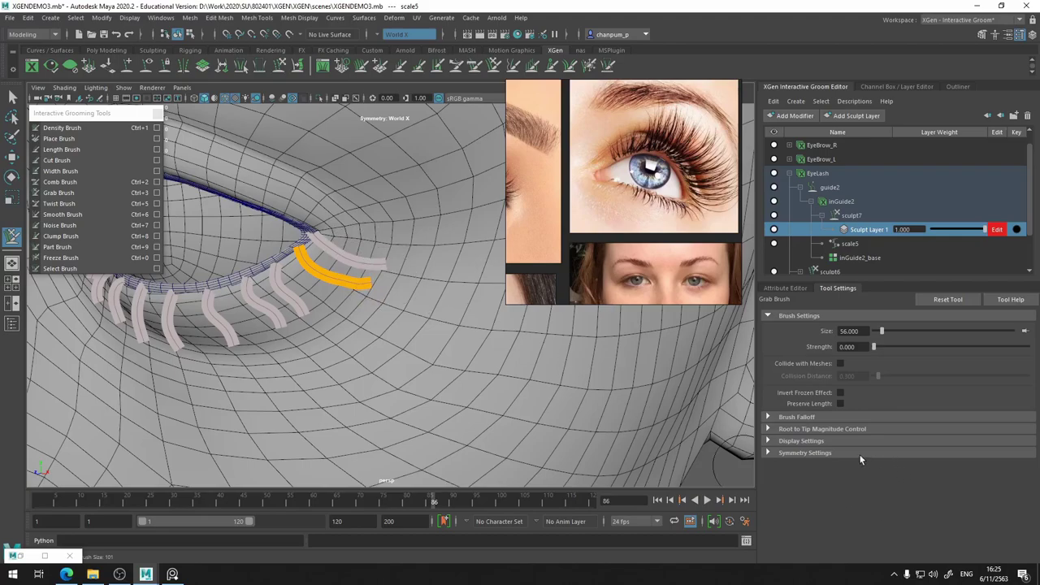
pyautogui.click(840, 404)
pyautogui.moveTo(338, 303); pyautogui.dragTo(341, 275)
pyautogui.hotkey('ctrl', 'z')
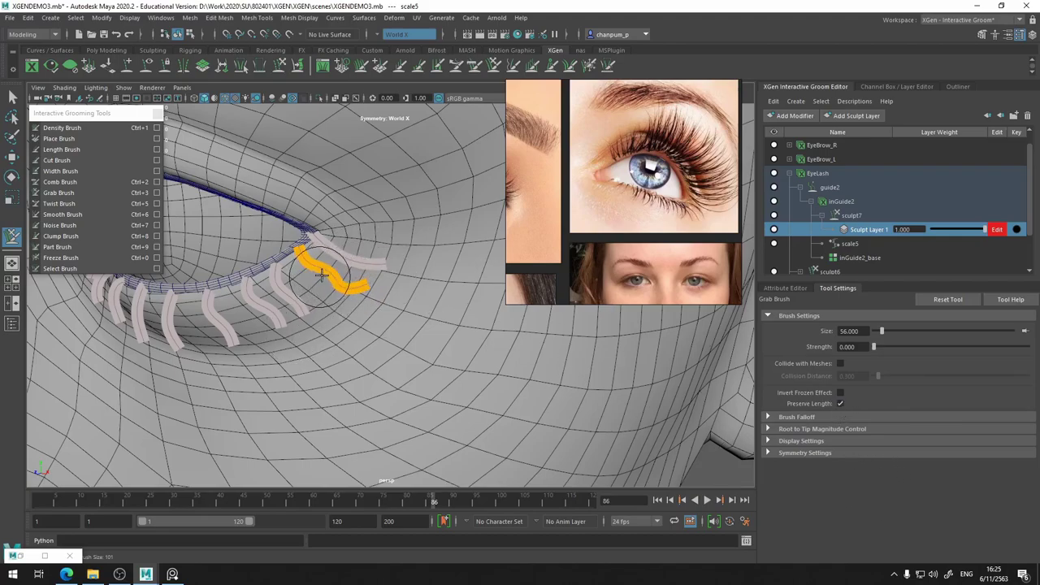
pyautogui.hotkey('shift', 'z')
pyautogui.hotkey('ctrl', 'z')
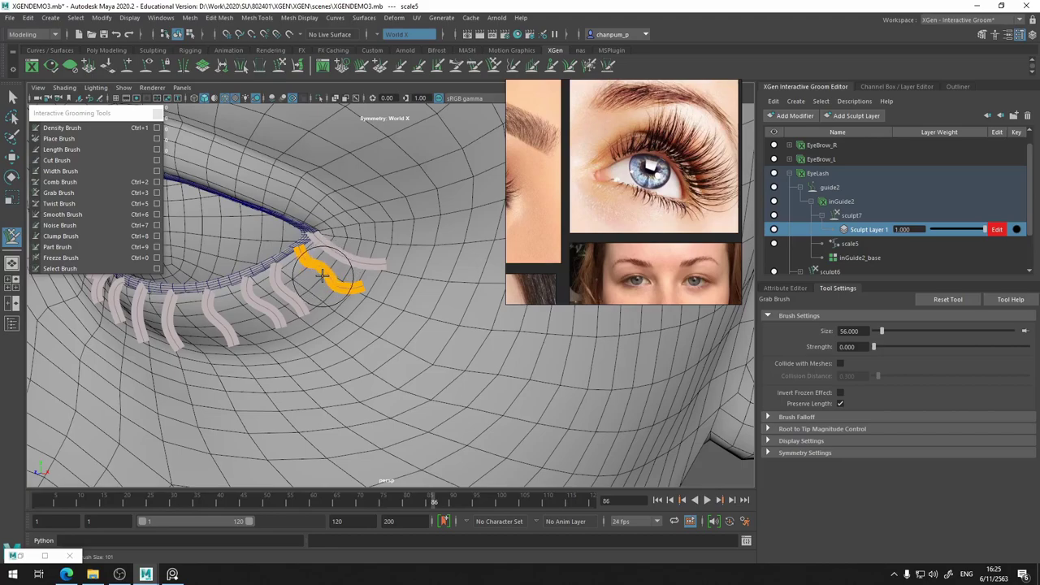
pyautogui.hotkey('shift', 'z')
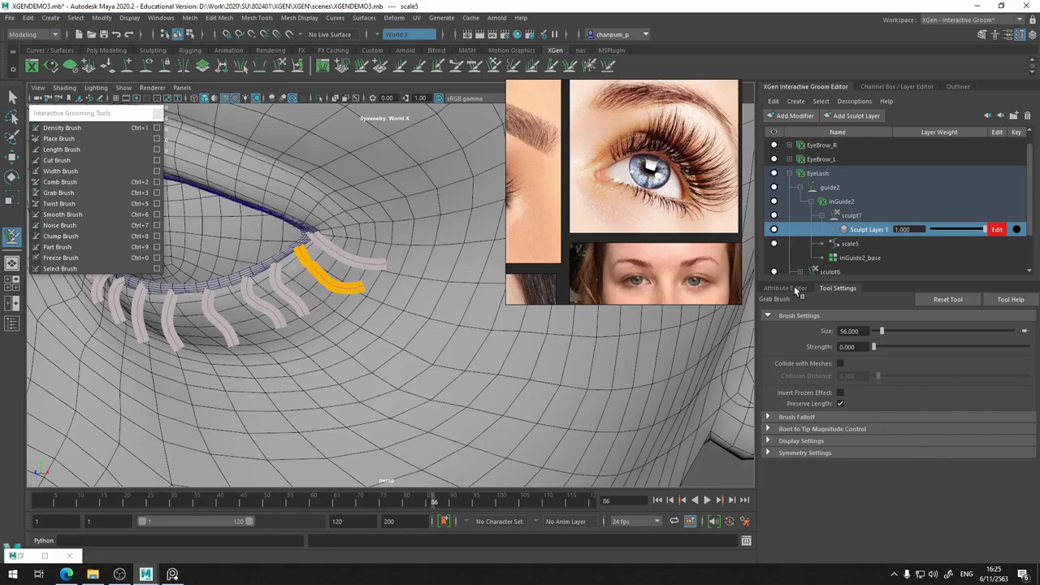
# Inspect inGuide2_base attributes and Density Grid Settings, then return to Freeze Brush tool settings
pyautogui.click(850, 260)
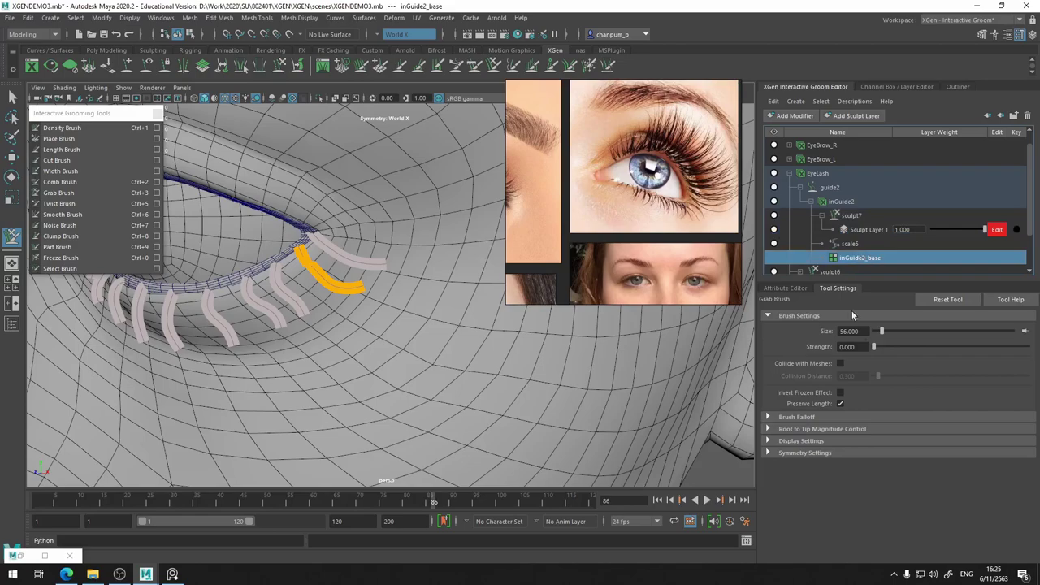
pyautogui.click(794, 287)
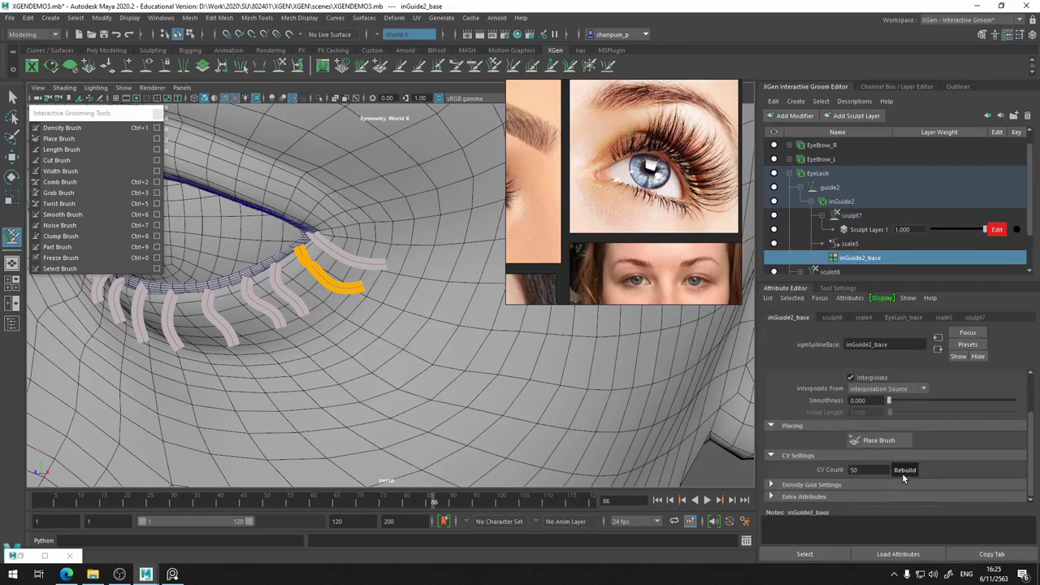
pyautogui.click(904, 479)
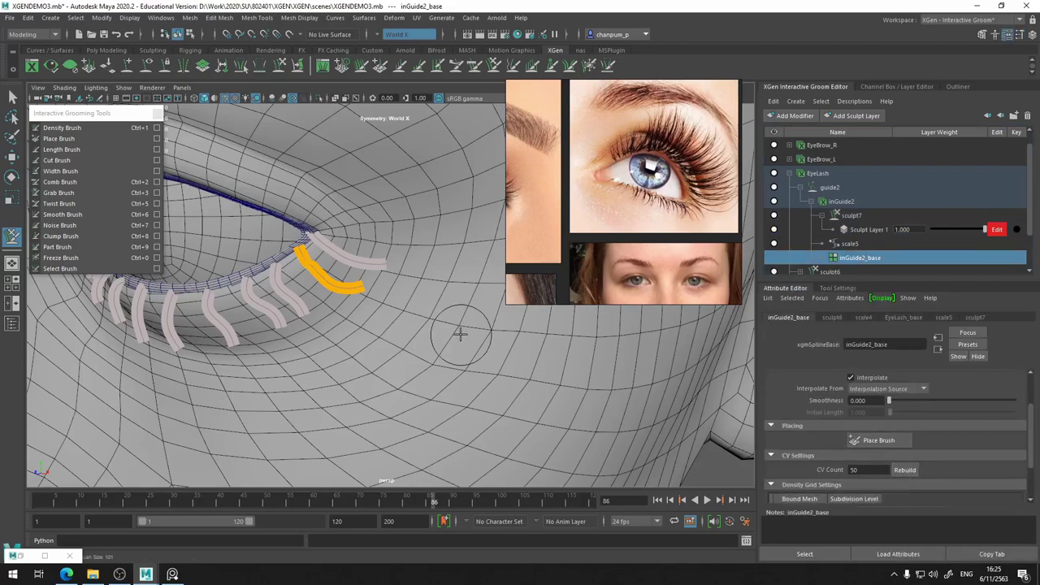
pyautogui.moveTo(464, 328)
pyautogui.keyDown('alt'); pyautogui.mouseDown()
pyautogui.moveTo(488, 317)
pyautogui.moveTo(365, 354)
pyautogui.moveTo(406, 325)
pyautogui.moveTo(179, 306)
pyautogui.mouseUp(); pyautogui.keyUp('alt')
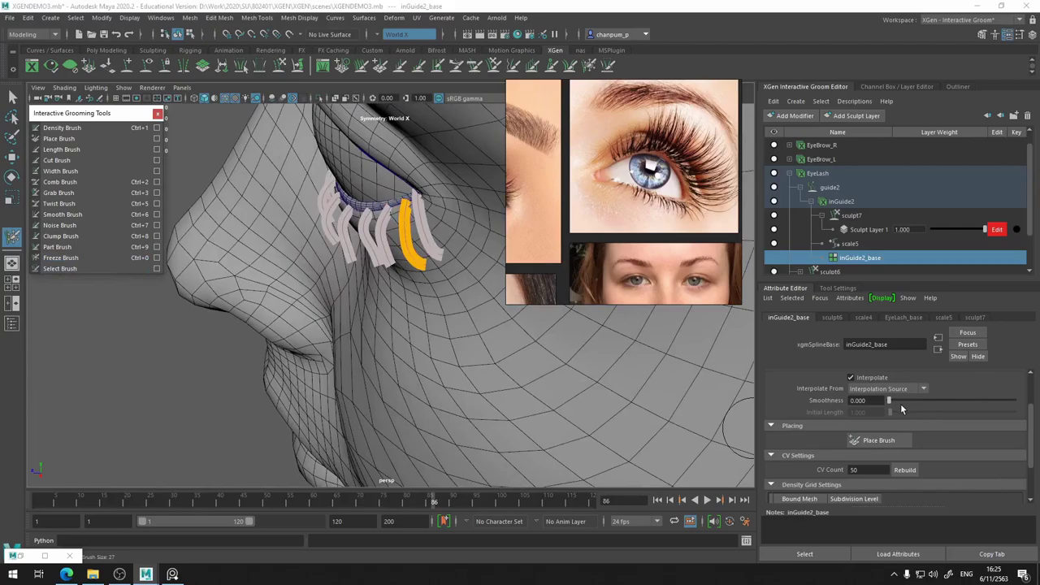
pyautogui.click(847, 288)
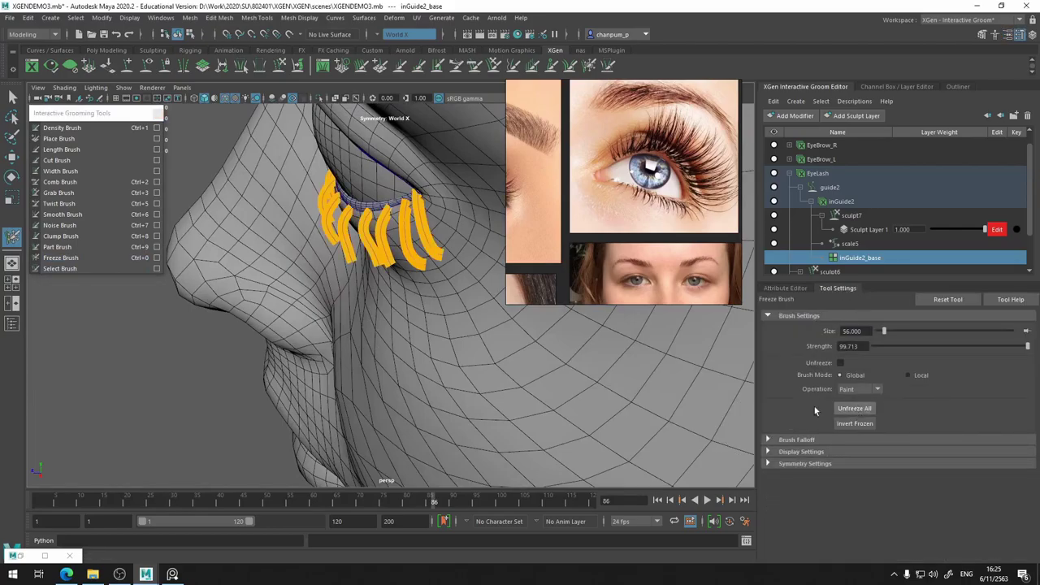
pyautogui.moveTo(618, 382)
pyautogui.keyDown('alt'); pyautogui.mouseDown()
pyautogui.moveTo(527, 374)
pyautogui.moveTo(455, 414)
pyautogui.moveTo(464, 399)
pyautogui.moveTo(428, 416)
pyautogui.moveTo(438, 398)
pyautogui.moveTo(512, 389)
pyautogui.moveTo(527, 365)
pyautogui.moveTo(512, 392)
pyautogui.moveTo(431, 390)
pyautogui.moveTo(376, 431)
pyautogui.moveTo(379, 395)
pyautogui.moveTo(424, 392)
pyautogui.moveTo(493, 340)
pyautogui.moveTo(483, 360)
pyautogui.moveTo(441, 346)
pyautogui.moveTo(455, 385)
pyautogui.moveTo(439, 389)
pyautogui.mouseUp(); pyautogui.keyUp('alt')
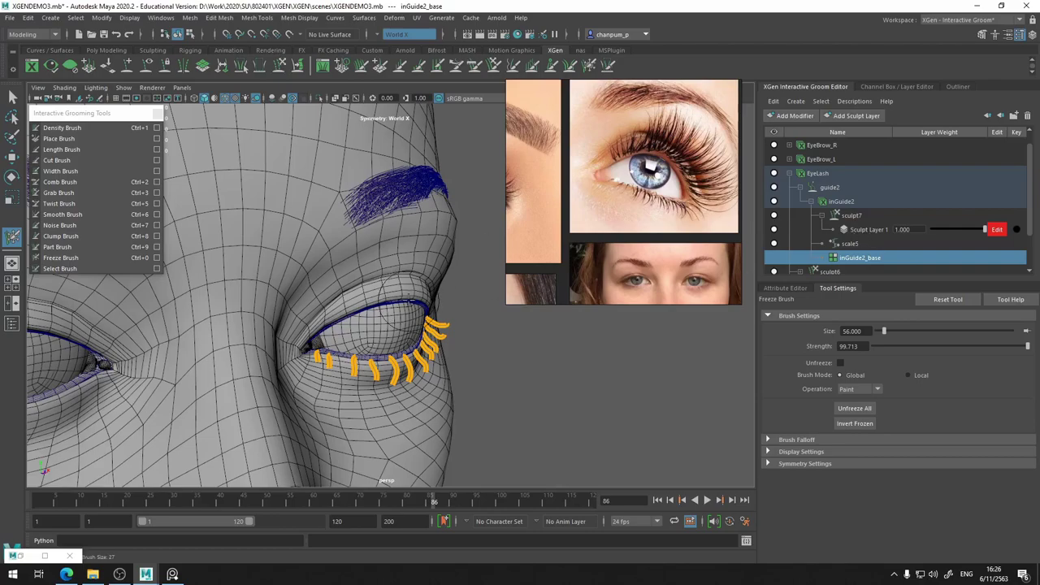
# Place one 0.300-length guide at the upper lid's outer corner with Interpolate off
pyautogui.keyDown('alt'); pyautogui.moveTo(445, 366); pyautogui.dragTo(262, 263); pyautogui.keyUp('alt')
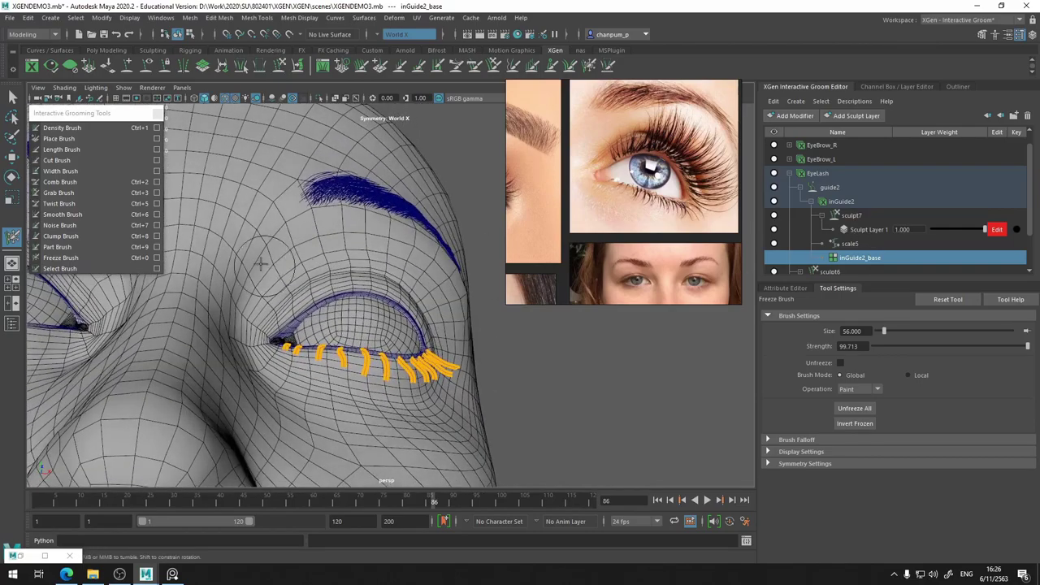
pyautogui.click(58, 138)
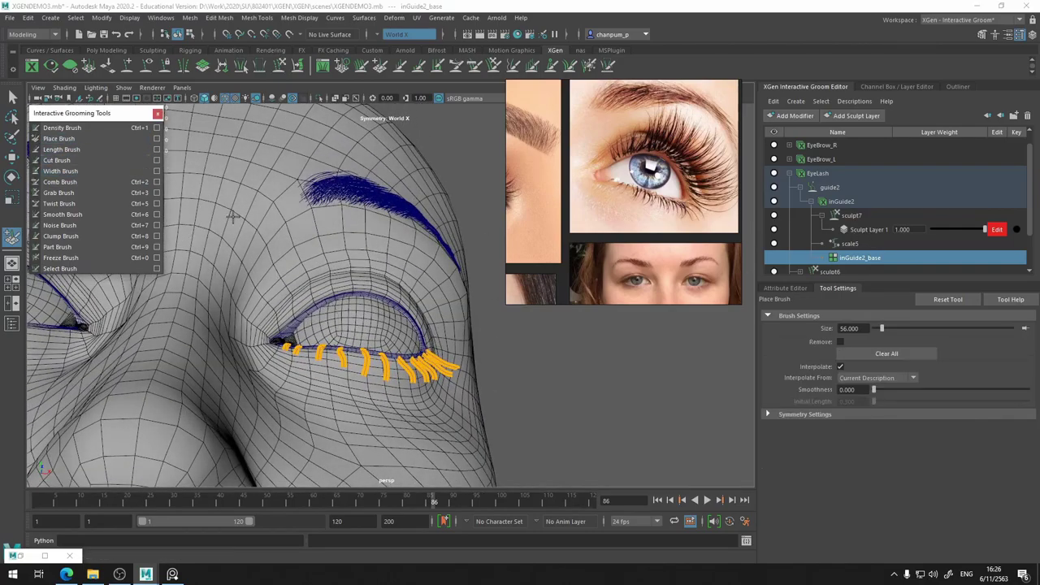
pyautogui.keyDown('alt'); pyautogui.moveTo(364, 289); pyautogui.dragTo(308, 292); pyautogui.keyUp('alt')
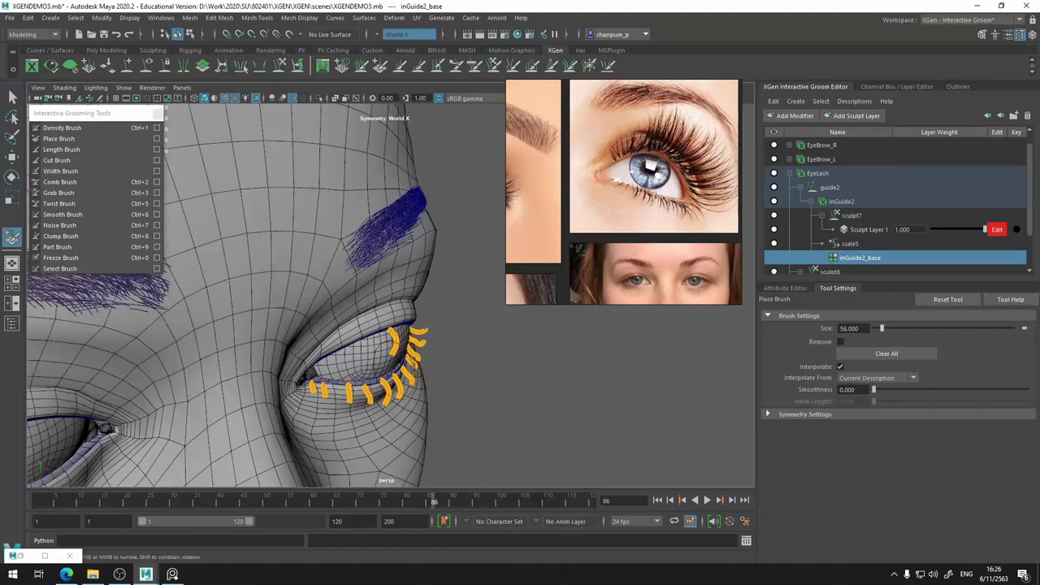
pyautogui.click(841, 366)
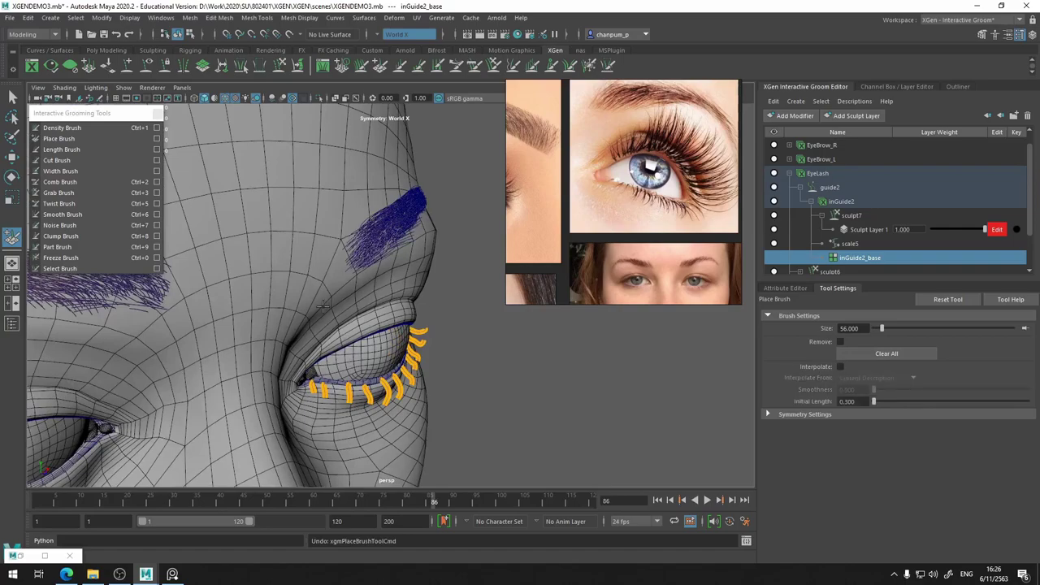
pyautogui.keyDown('alt'); pyautogui.moveTo(322, 306); pyautogui.dragTo(362, 264); pyautogui.keyUp('alt')
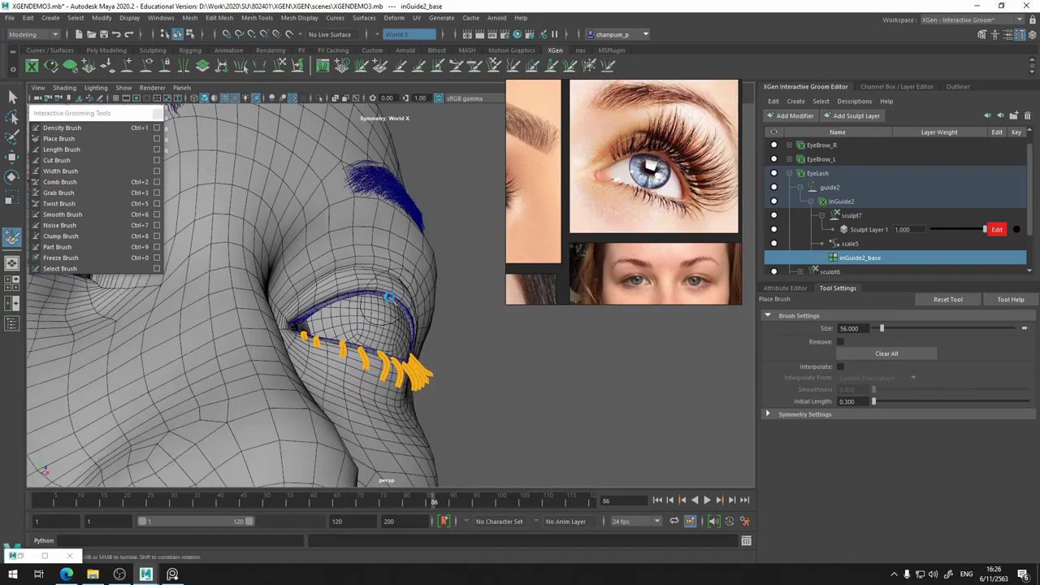
pyautogui.moveTo(390, 299)
pyautogui.keyDown('alt'); pyautogui.mouseDown()
pyautogui.moveTo(418, 349)
pyautogui.moveTo(446, 358)
pyautogui.moveTo(427, 362)
pyautogui.moveTo(429, 347)
pyautogui.mouseUp(); pyautogui.keyUp('alt')
pyautogui.click(72, 194)
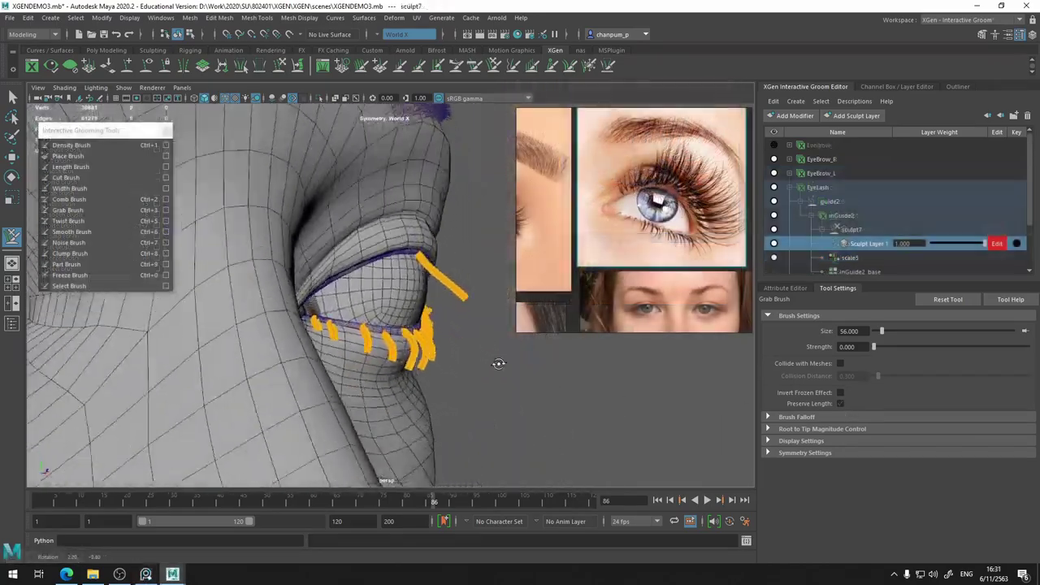
# Freeze the lower lash guides with the Freeze Brush
pyautogui.keyDown('alt'); pyautogui.moveTo(461, 296); pyautogui.dragTo(285, 307); pyautogui.keyUp('alt')
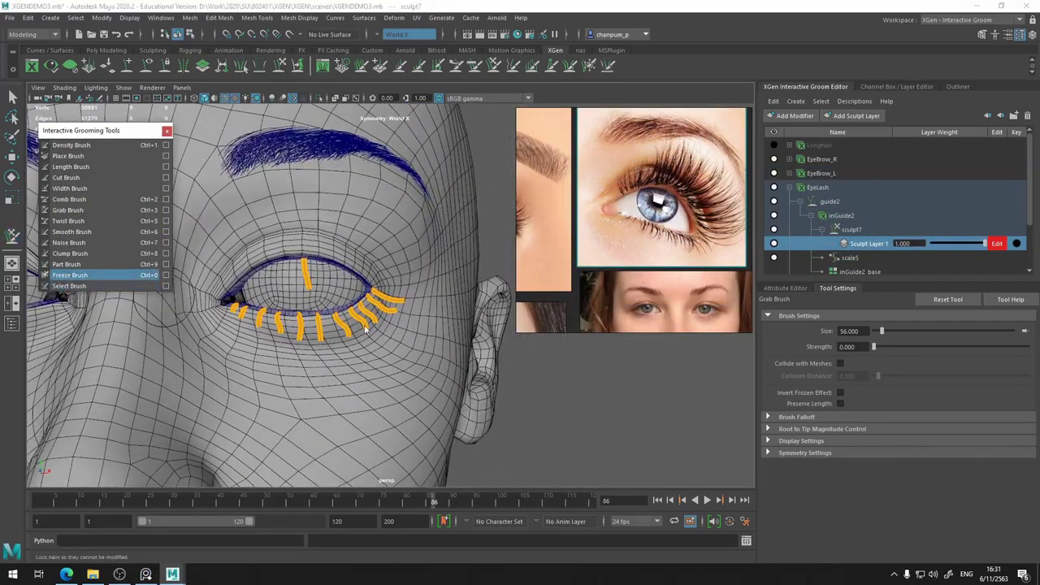
pyautogui.click(70, 274)
pyautogui.moveTo(382, 318); pyautogui.dragTo(307, 329)
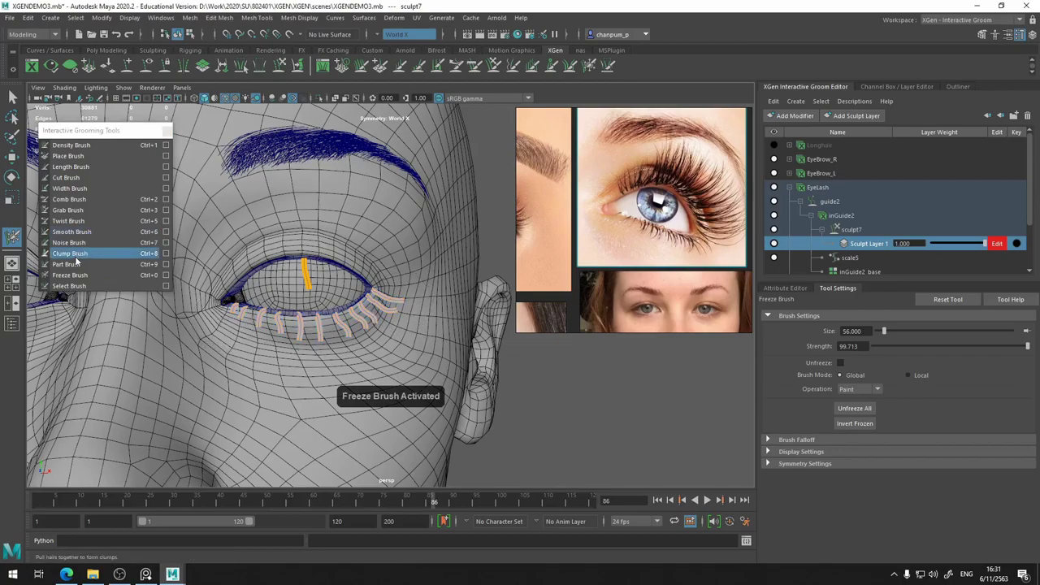
pyautogui.click(67, 210)
# Set brush Symmetry to Off in Tool Settings
pyautogui.moveTo(325, 300)
pyautogui.keyDown('alt'); pyautogui.mouseDown()
pyautogui.moveTo(398, 298)
pyautogui.moveTo(361, 296)
pyautogui.mouseUp(); pyautogui.keyUp('alt')
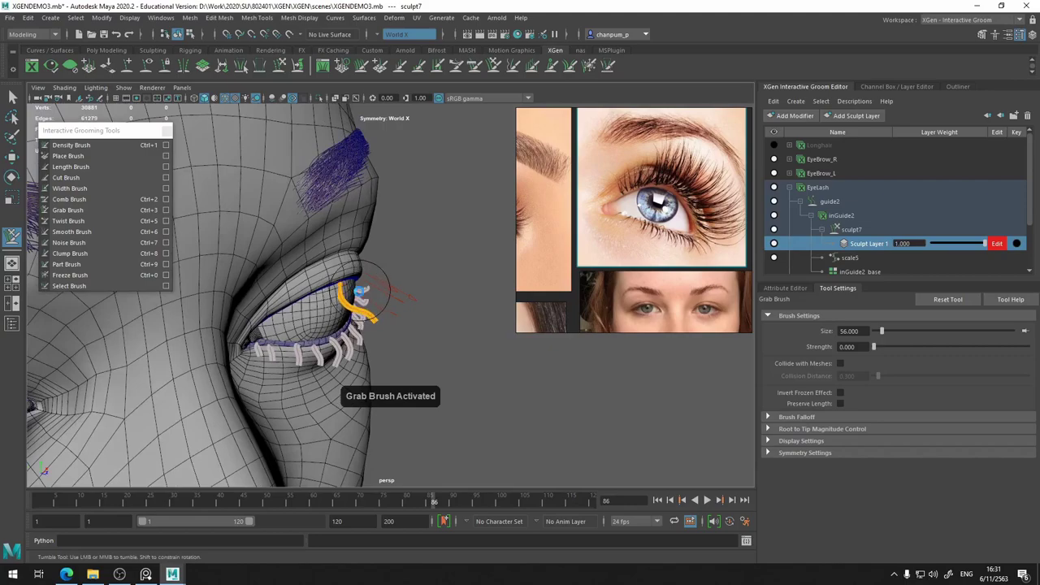
pyautogui.keyDown('alt'); pyautogui.moveTo(375, 316); pyautogui.dragTo(403, 291); pyautogui.keyUp('alt')
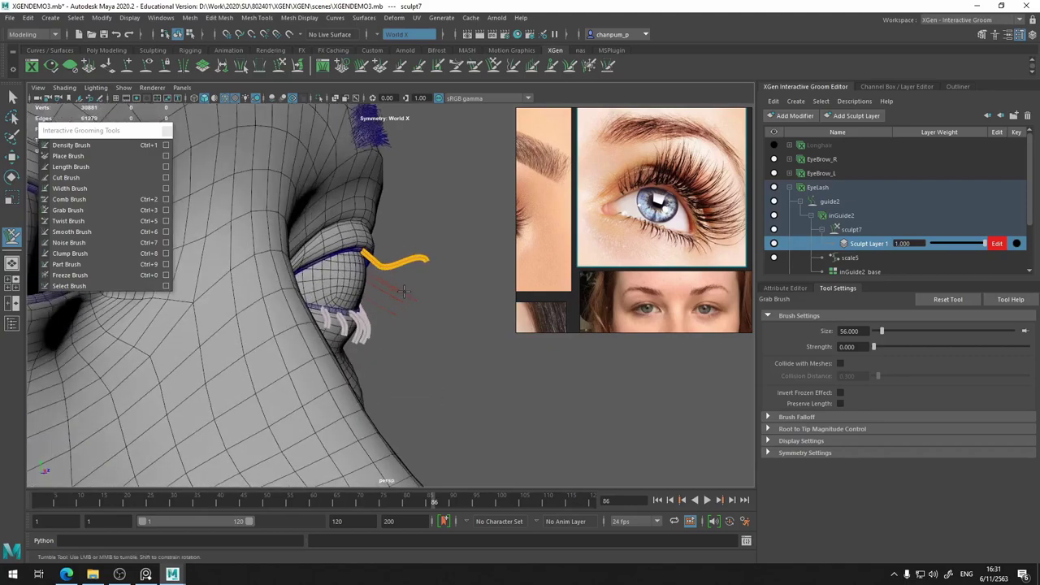
pyautogui.keyDown('alt'); pyautogui.moveTo(389, 254); pyautogui.dragTo(344, 328); pyautogui.keyUp('alt')
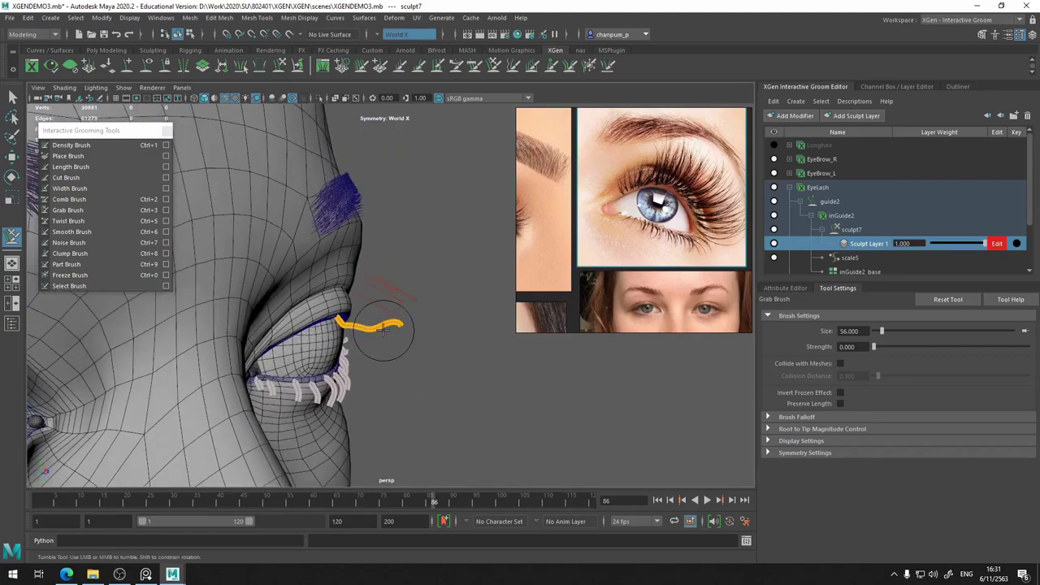
pyautogui.press('q')
pyautogui.click(849, 453)
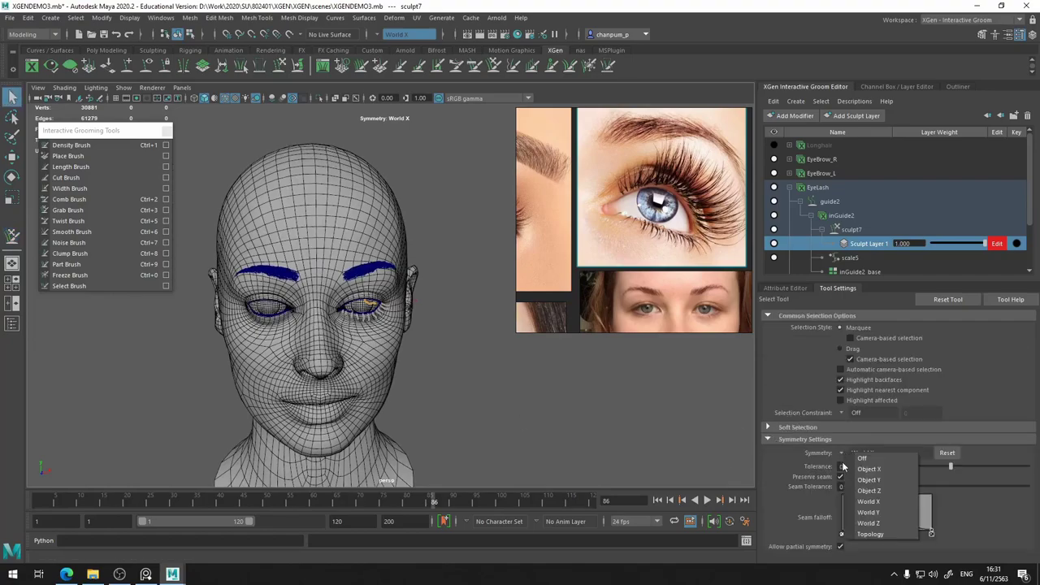
pyautogui.click(861, 458)
pyautogui.press('f')
pyautogui.hotkey('ctrl', '3')
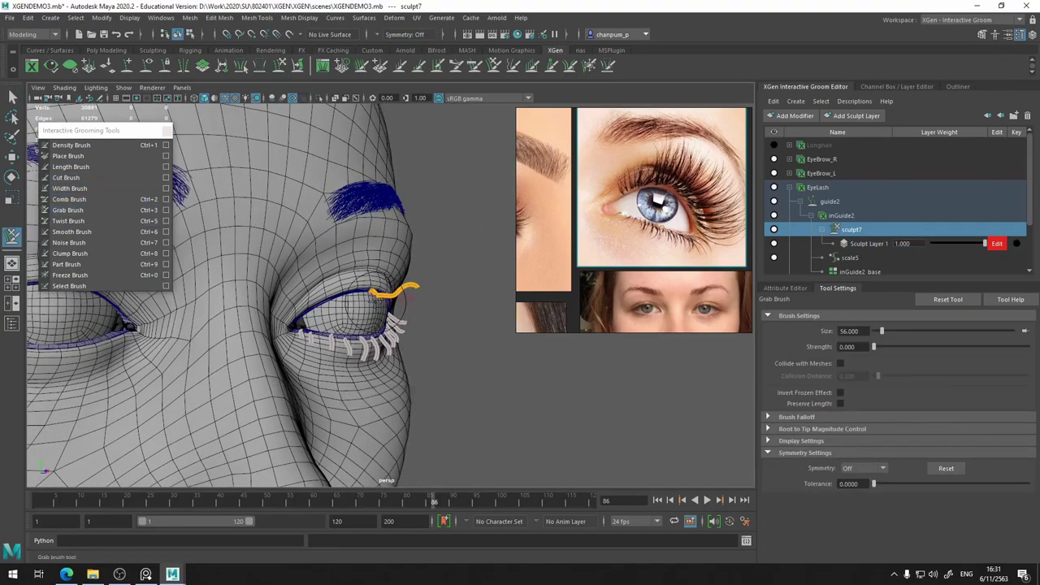
# Curl the upper-lid guide upward over the lid and select inGuide2_base
pyautogui.keyDown('alt'); pyautogui.moveTo(419, 285); pyautogui.dragTo(351, 285); pyautogui.keyUp('alt')
pyautogui.moveTo(363, 333)
pyautogui.keyDown('alt'); pyautogui.mouseDown()
pyautogui.moveTo(348, 324)
pyautogui.moveTo(366, 271)
pyautogui.mouseUp(); pyautogui.keyUp('alt')
pyautogui.scroll(-1, 857, 232)
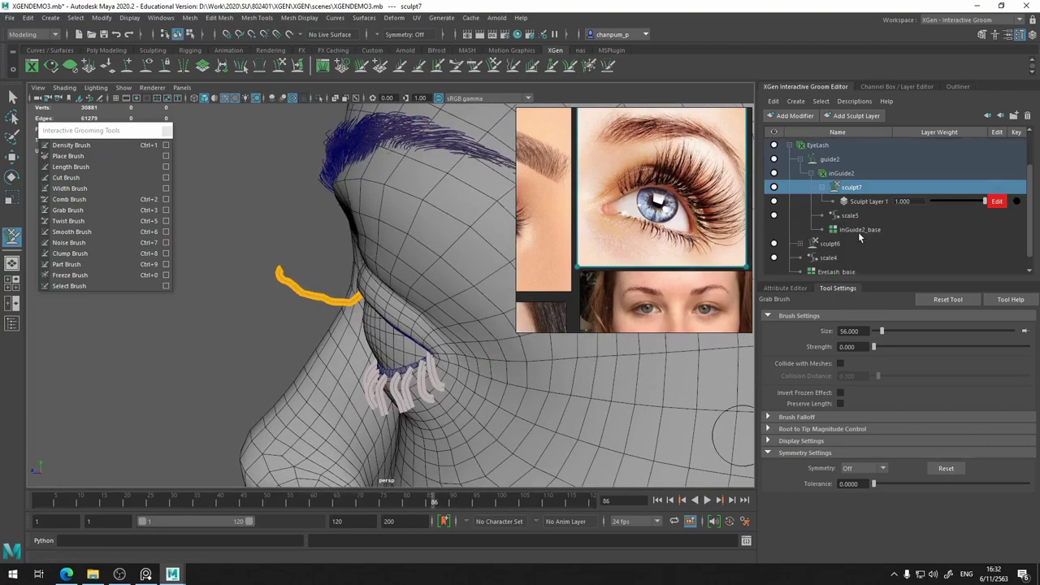
pyautogui.click(858, 231)
pyautogui.moveTo(313, 251)
pyautogui.keyDown('alt'); pyautogui.mouseDown()
pyautogui.moveTo(430, 318)
pyautogui.moveTo(309, 268)
pyautogui.moveTo(211, 268)
pyautogui.mouseUp(); pyautogui.keyUp('alt')
pyautogui.hotkey('ctrl', '5')
pyautogui.click(81, 200)
pyautogui.click(91, 221)
pyautogui.hotkey('ctrl', '3')
# Orbit and zoom to frame the upper eyelid from below
pyautogui.keyDown('alt'); pyautogui.moveTo(269, 284); pyautogui.dragTo(341, 268); pyautogui.keyUp('alt')
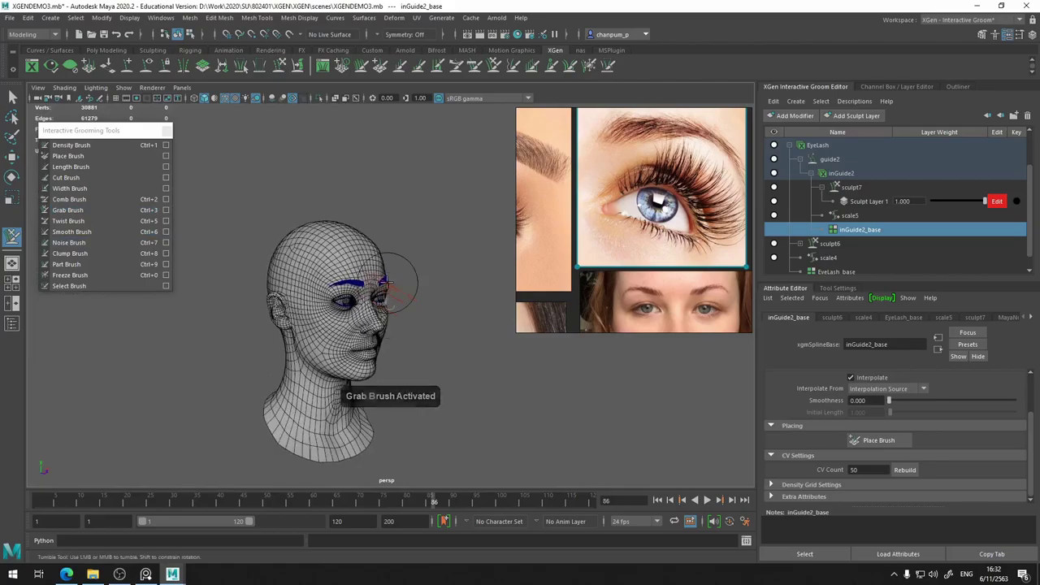
pyautogui.keyDown('alt'); pyautogui.moveTo(341, 268); pyautogui.dragTo(388, 279, button='right'); pyautogui.keyUp('alt')
pyautogui.keyDown('alt'); pyautogui.moveTo(414, 254); pyautogui.dragTo(374, 258); pyautogui.keyUp('alt')
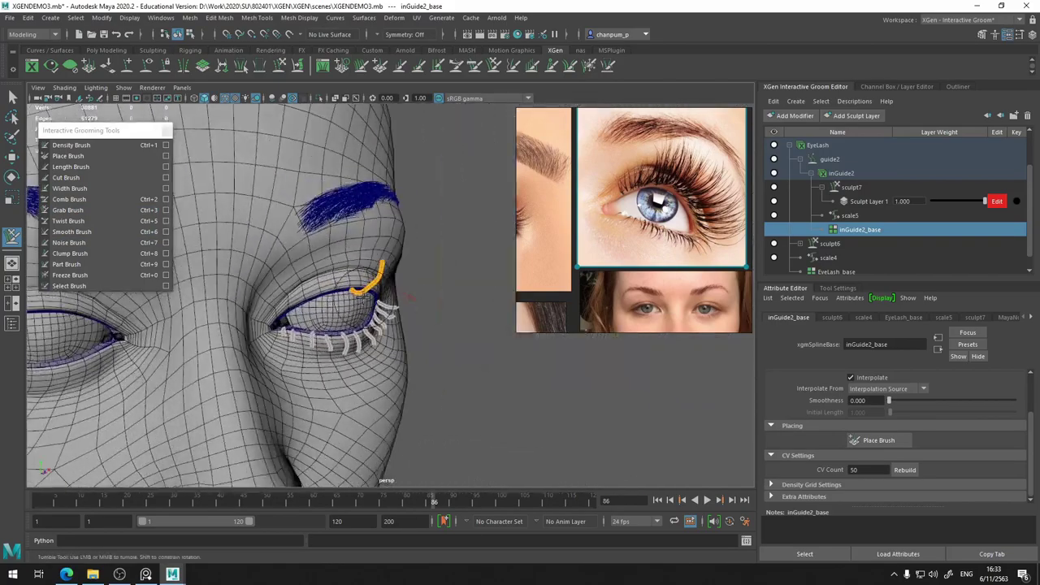
pyautogui.moveTo(409, 297)
pyautogui.keyDown('alt'); pyautogui.mouseDown()
pyautogui.moveTo(383, 303)
pyautogui.moveTo(422, 290)
pyautogui.mouseUp(); pyautogui.keyUp('alt')
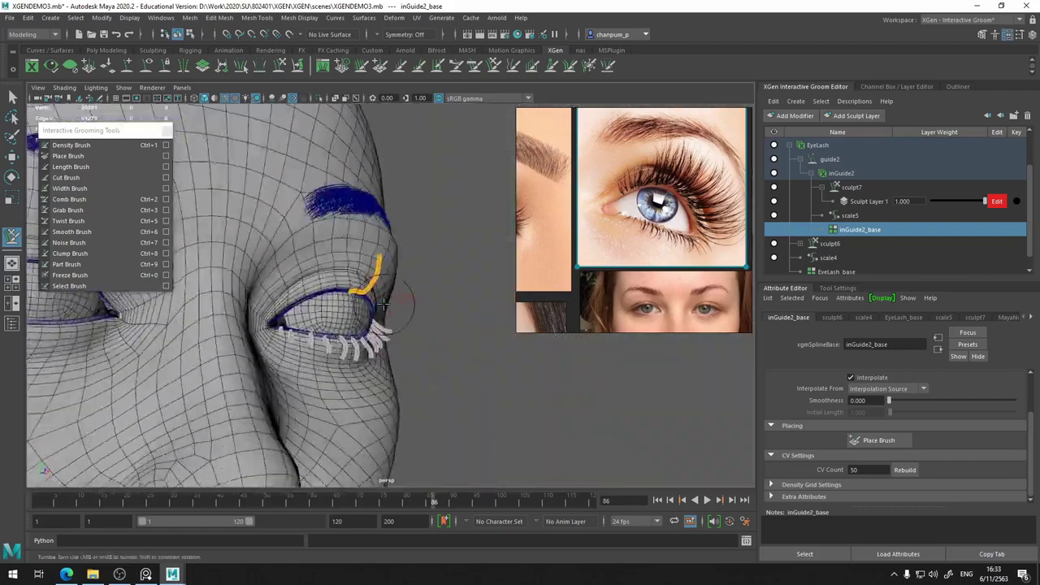
pyautogui.keyDown('alt'); pyautogui.moveTo(367, 300); pyautogui.dragTo(334, 257, button='right'); pyautogui.keyUp('alt')
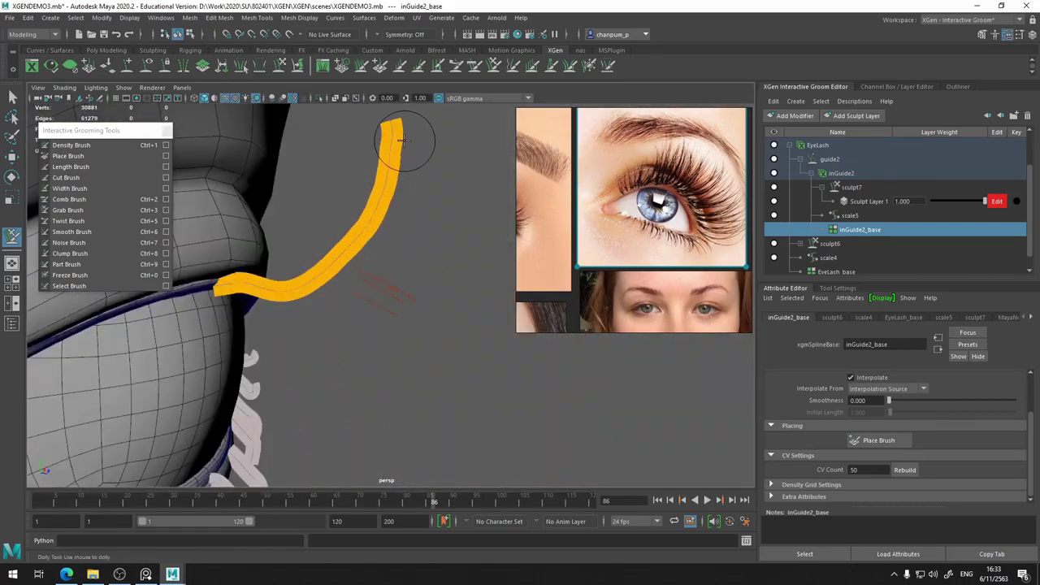
pyautogui.keyDown('alt'); pyautogui.moveTo(418, 139); pyautogui.dragTo(361, 276, button='right'); pyautogui.keyUp('alt')
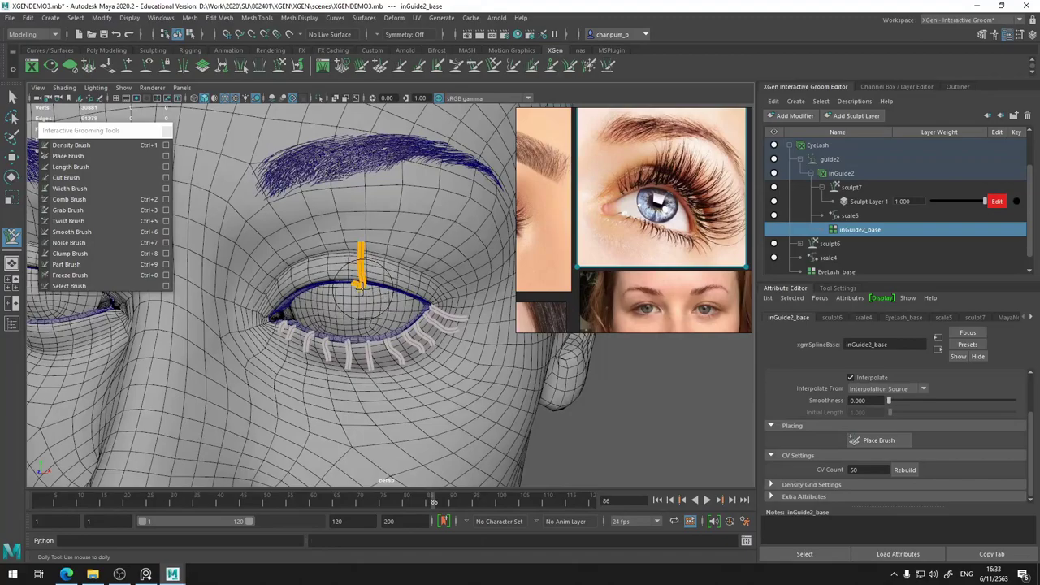
pyautogui.moveTo(373, 301)
pyautogui.keyDown('alt'); pyautogui.mouseDown()
pyautogui.moveTo(361, 293)
pyautogui.moveTo(356, 320)
pyautogui.mouseUp(); pyautogui.keyUp('alt')
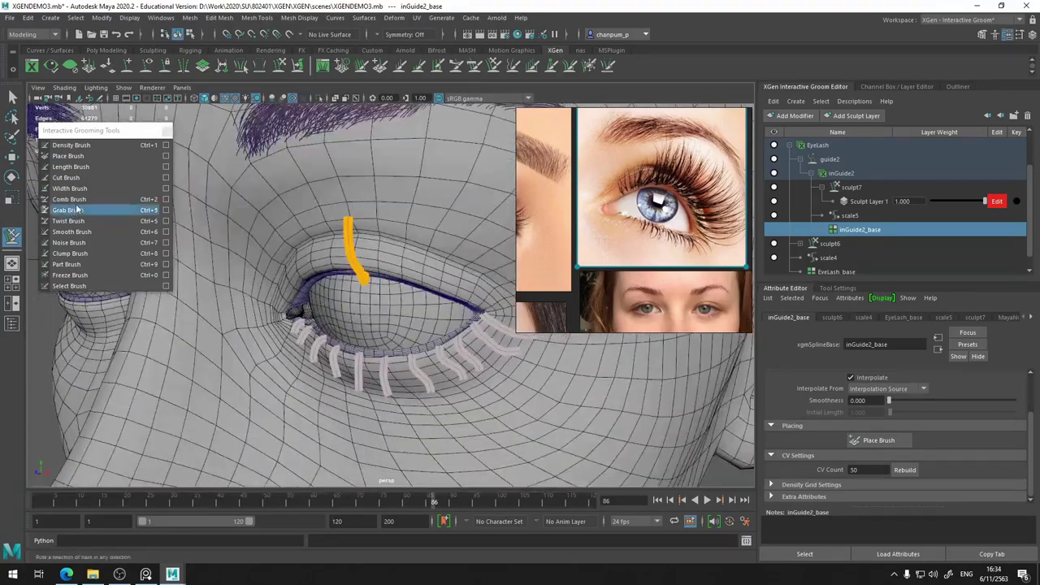
# Add four lash guides across the upper lid with the Place Brush
pyautogui.click(890, 440)
pyautogui.click(392, 280)
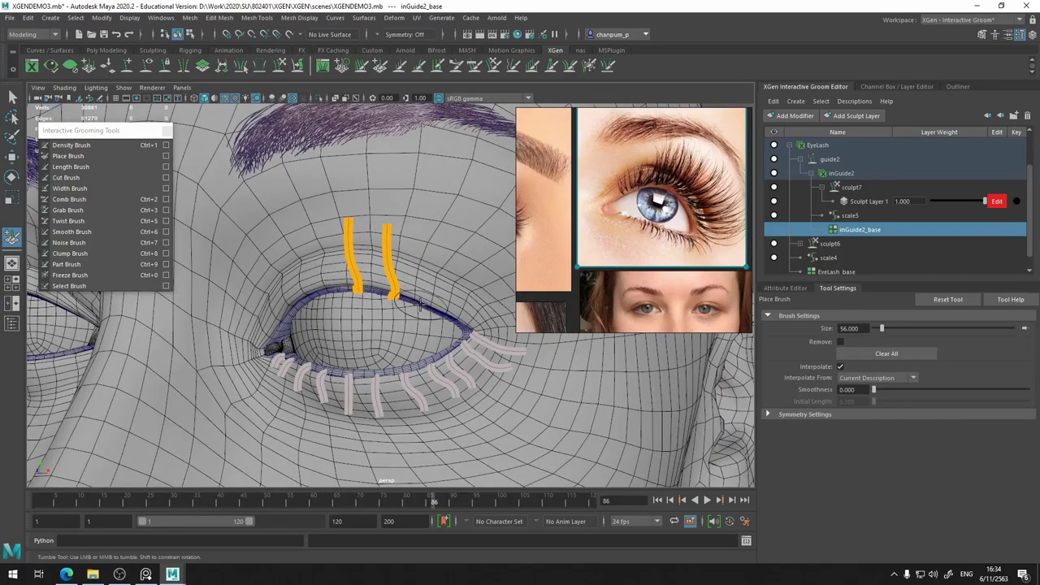
pyautogui.click(419, 289)
pyautogui.click(447, 297)
pyautogui.click(476, 307)
pyautogui.moveTo(480, 308)
pyautogui.keyDown('alt'); pyautogui.mouseDown()
pyautogui.moveTo(276, 394)
pyautogui.moveTo(284, 358)
pyautogui.moveTo(246, 320)
pyautogui.mouseUp(); pyautogui.keyUp('alt')
# Trim and reshape the new upper-lash guides, alternating Cut Brush and Grab Brush
pyautogui.click(66, 177)
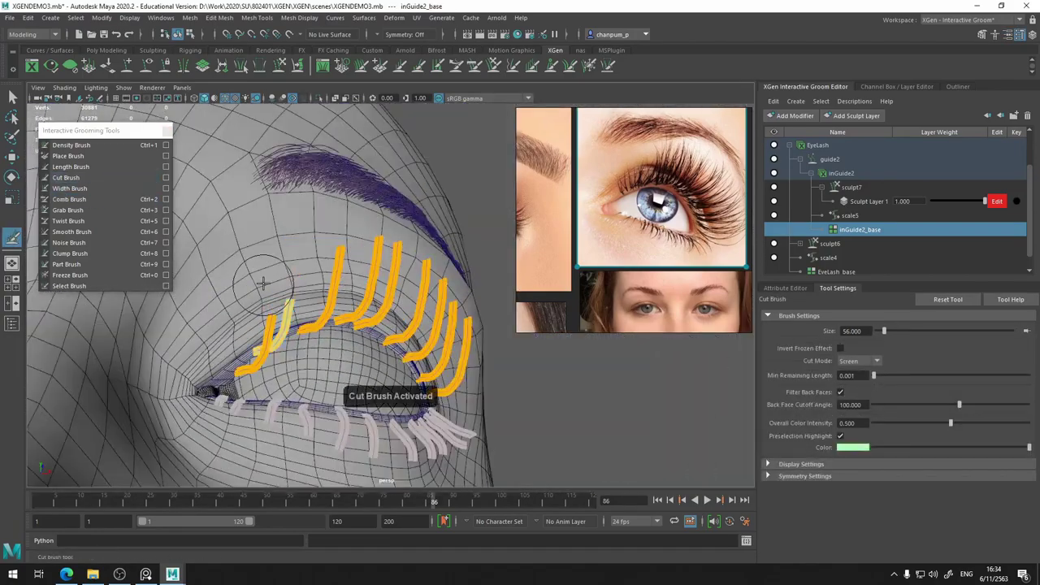
pyautogui.keyDown('alt'); pyautogui.moveTo(325, 238); pyautogui.dragTo(244, 260); pyautogui.keyUp('alt')
pyautogui.click(67, 210)
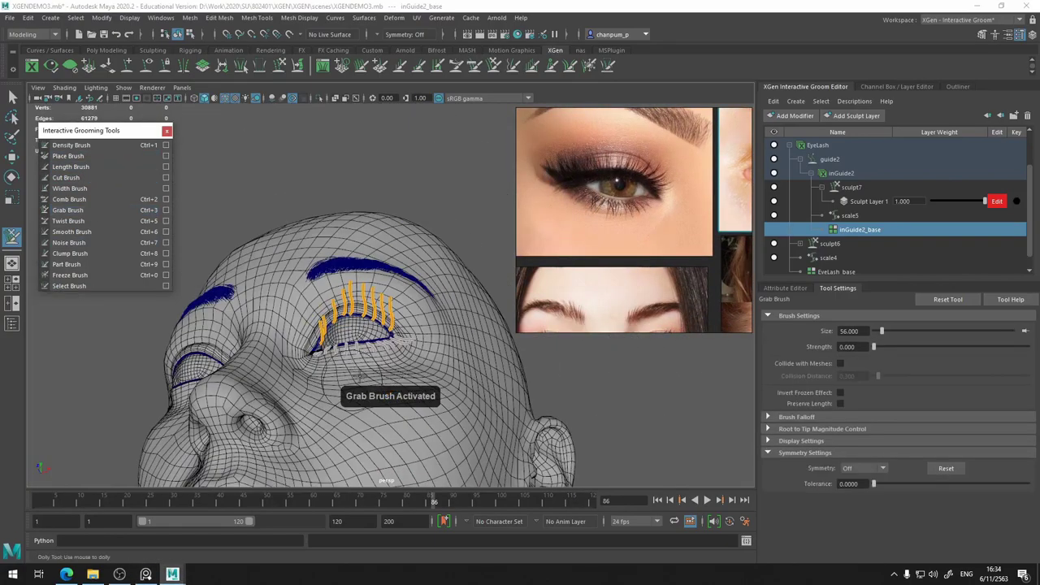
pyautogui.moveTo(325, 341)
pyautogui.keyDown('alt'); pyautogui.mouseDown()
pyautogui.moveTo(487, 409)
pyautogui.moveTo(244, 325)
pyautogui.mouseUp(); pyautogui.keyUp('alt')
pyautogui.click(66, 177)
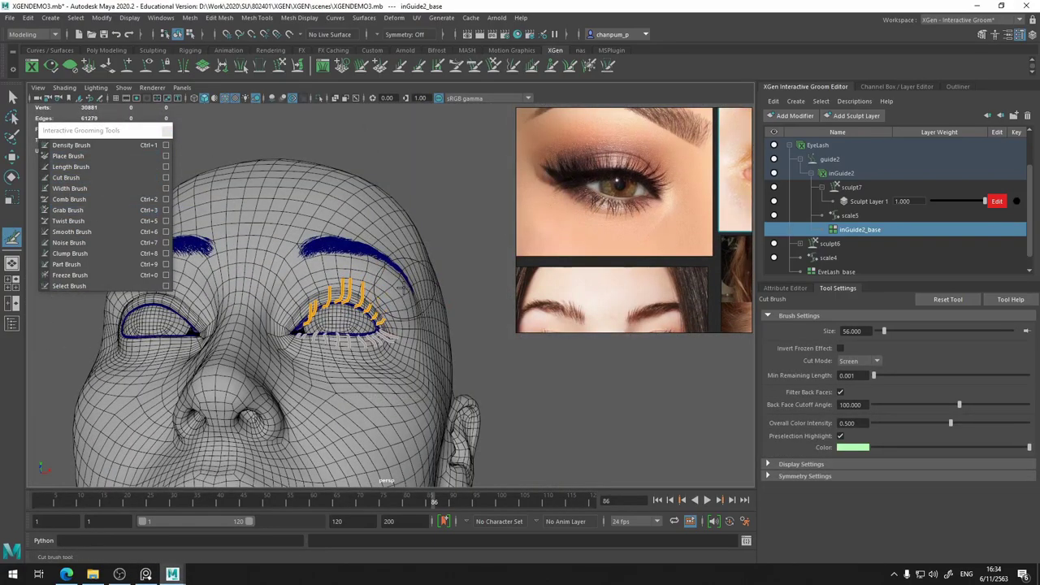
pyautogui.keyDown('alt'); pyautogui.moveTo(301, 278); pyautogui.dragTo(244, 325); pyautogui.keyUp('alt')
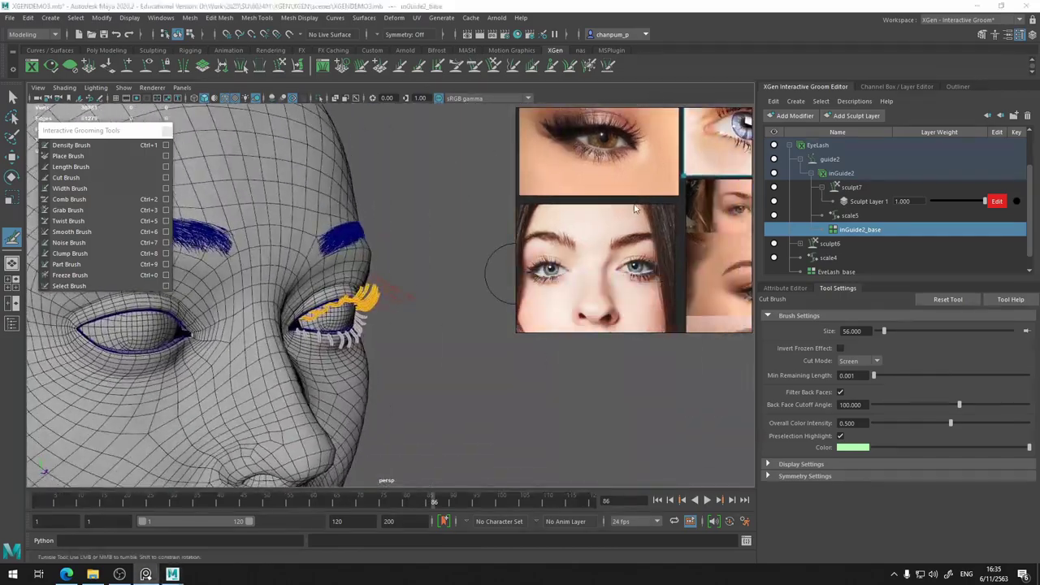
pyautogui.click(106, 210)
# Select the inGuide2 guide object and save the scene
pyautogui.keyDown('alt'); pyautogui.moveTo(284, 325); pyautogui.dragTo(203, 325, button='right'); pyautogui.keyUp('alt')
pyautogui.keyDown('alt'); pyautogui.moveTo(244, 325); pyautogui.dragTo(292, 227); pyautogui.keyUp('alt')
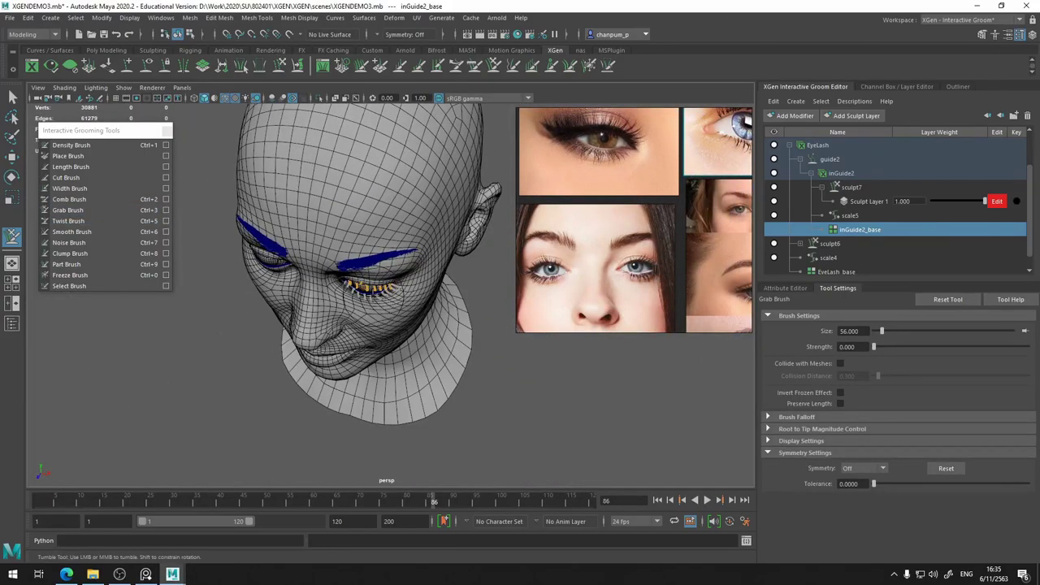
pyautogui.keyDown('alt'); pyautogui.moveTo(243, 325); pyautogui.dragTo(365, 325, button='right'); pyautogui.keyUp('alt')
pyautogui.keyDown('alt'); pyautogui.moveTo(325, 341); pyautogui.dragTo(341, 276); pyautogui.keyUp('alt')
pyautogui.keyDown('alt'); pyautogui.moveTo(387, 302); pyautogui.dragTo(494, 262); pyautogui.keyUp('alt')
pyautogui.click(779, 174)
pyautogui.scroll(-1, 774, 170)
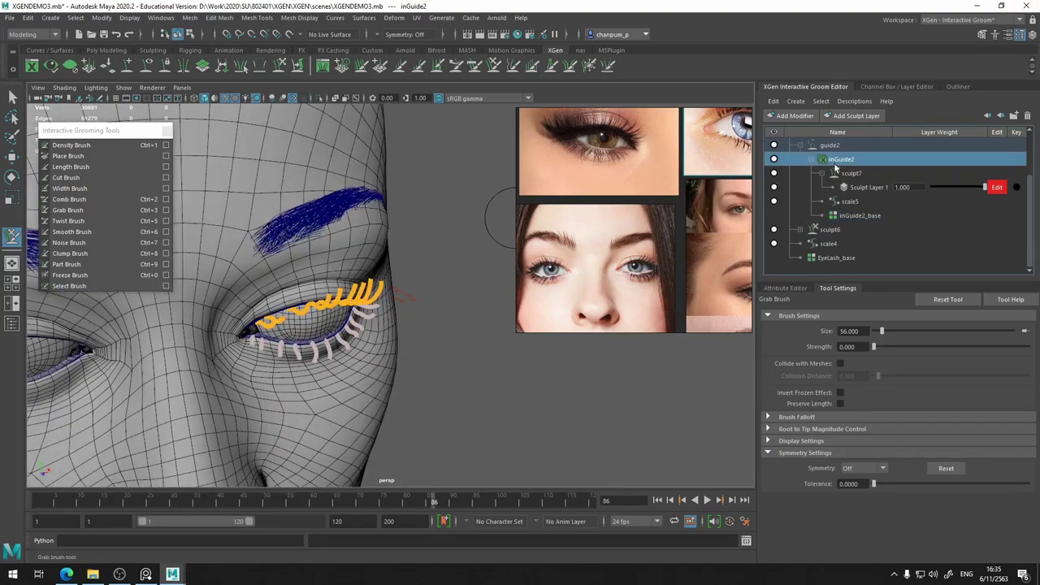
pyautogui.hotkey('ctrl', 's')
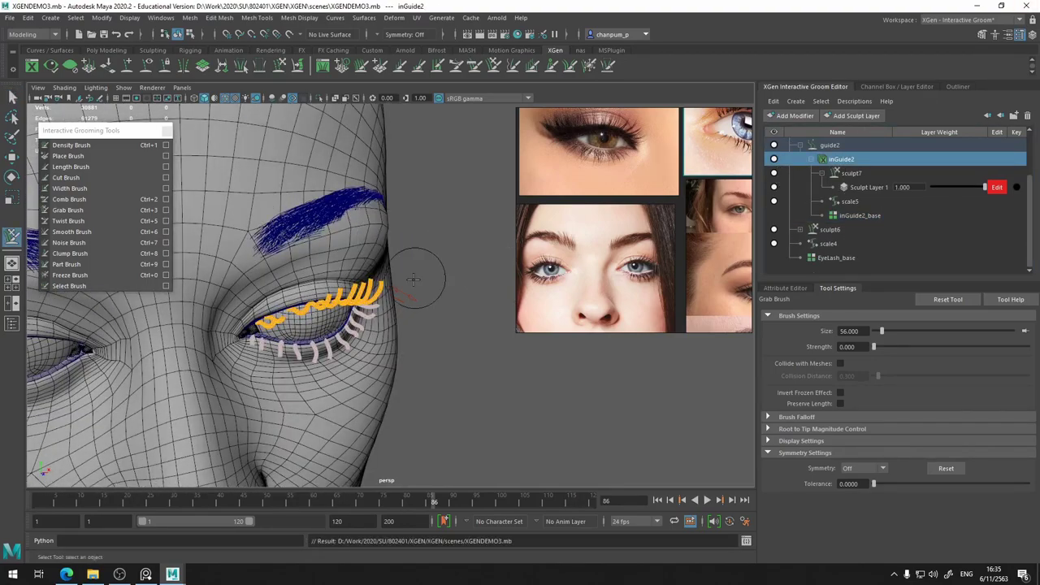
# Trim the upper guides further with the Cut Brush and undo the stray comb stroke
pyautogui.scroll(-5, 410, 242)
pyautogui.scroll(4, 410, 242)
pyautogui.keyDown('alt'); pyautogui.moveTo(410, 249); pyautogui.dragTo(464, 274); pyautogui.keyUp('alt')
pyautogui.scroll(-4, 464, 274)
pyautogui.scroll(5, 290, 295)
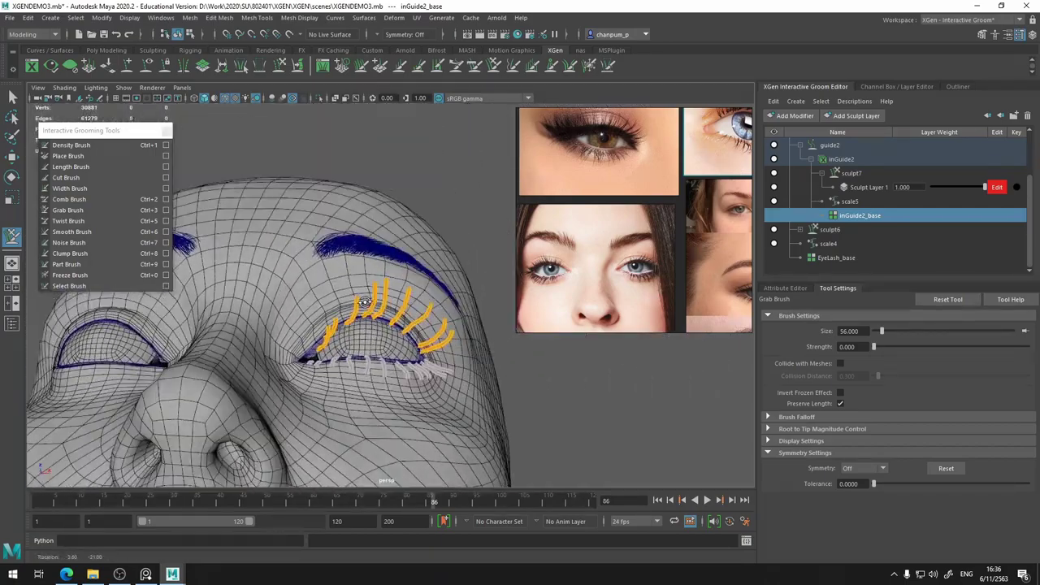
pyautogui.click(66, 177)
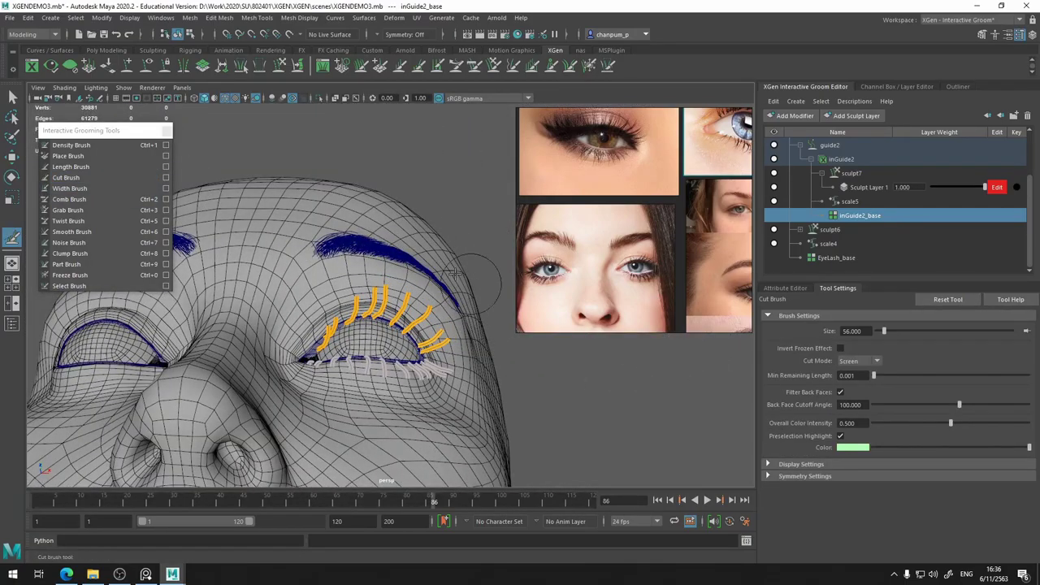
pyautogui.moveTo(455, 275)
pyautogui.keyDown('alt'); pyautogui.mouseDown()
pyautogui.moveTo(406, 313)
pyautogui.moveTo(372, 314)
pyautogui.moveTo(346, 233)
pyautogui.mouseUp(); pyautogui.keyUp('alt')
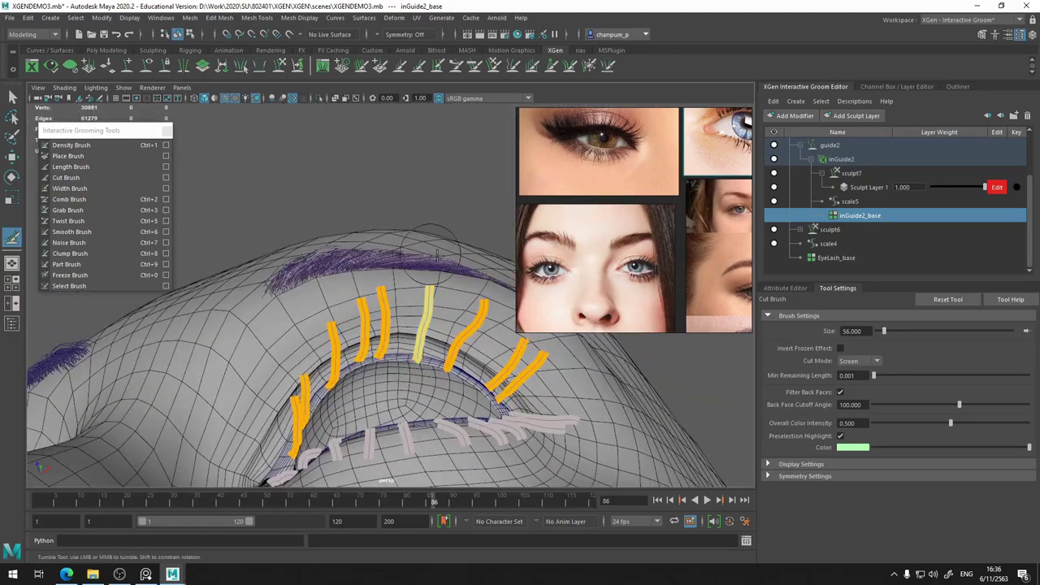
pyautogui.scroll(5, 268, 313)
pyautogui.keyDown('alt'); pyautogui.moveTo(360, 235); pyautogui.dragTo(97, 204); pyautogui.keyUp('alt')
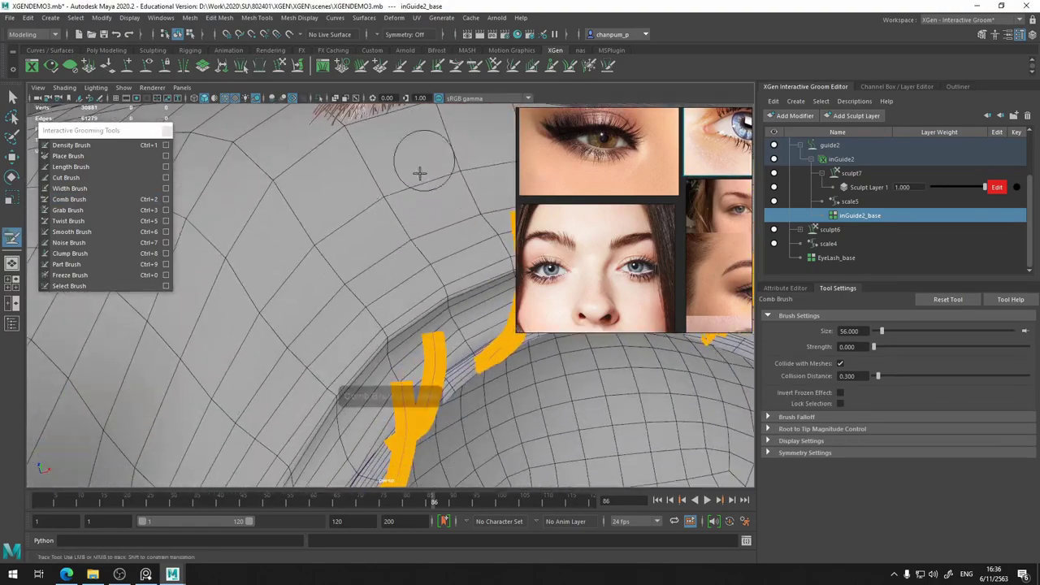
pyautogui.hotkey('ctrl', 'z')
# Bend the lash guides outward with the Grab brush, freezing guides as needed
pyautogui.click(97, 210)
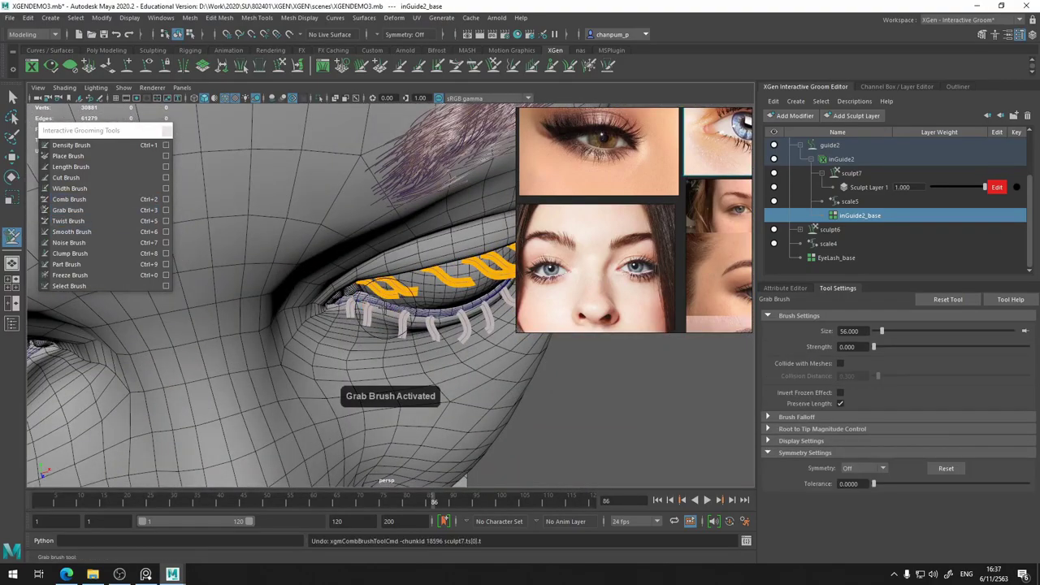
pyautogui.moveTo(318, 282)
pyautogui.keyDown('alt'); pyautogui.mouseDown()
pyautogui.moveTo(369, 357)
pyautogui.moveTo(171, 276)
pyautogui.mouseUp(); pyautogui.keyUp('alt')
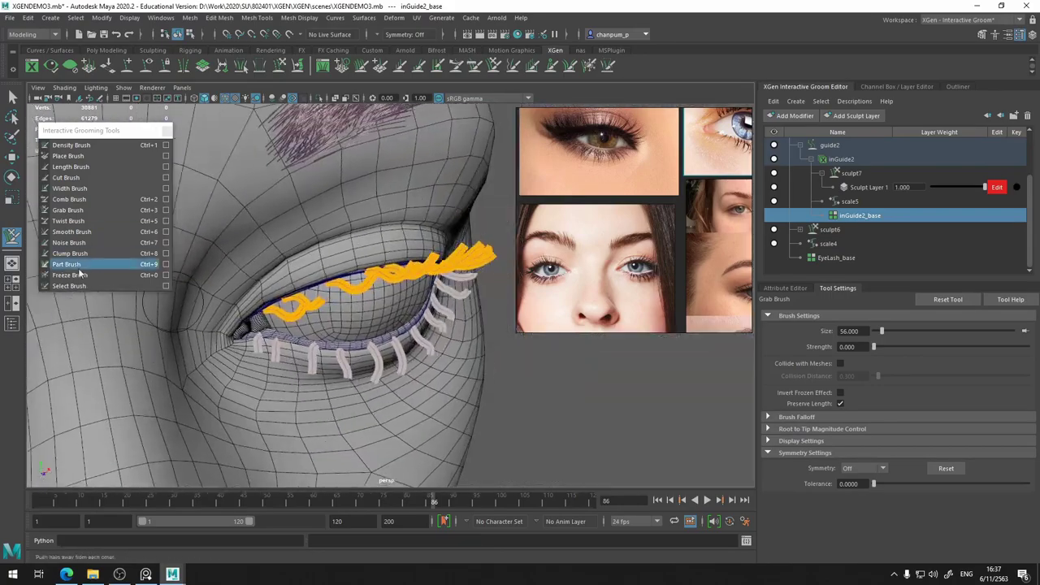
pyautogui.click(70, 275)
pyautogui.click(68, 210)
pyautogui.keyDown('alt'); pyautogui.moveTo(288, 284); pyautogui.dragTo(333, 404); pyautogui.keyUp('alt')
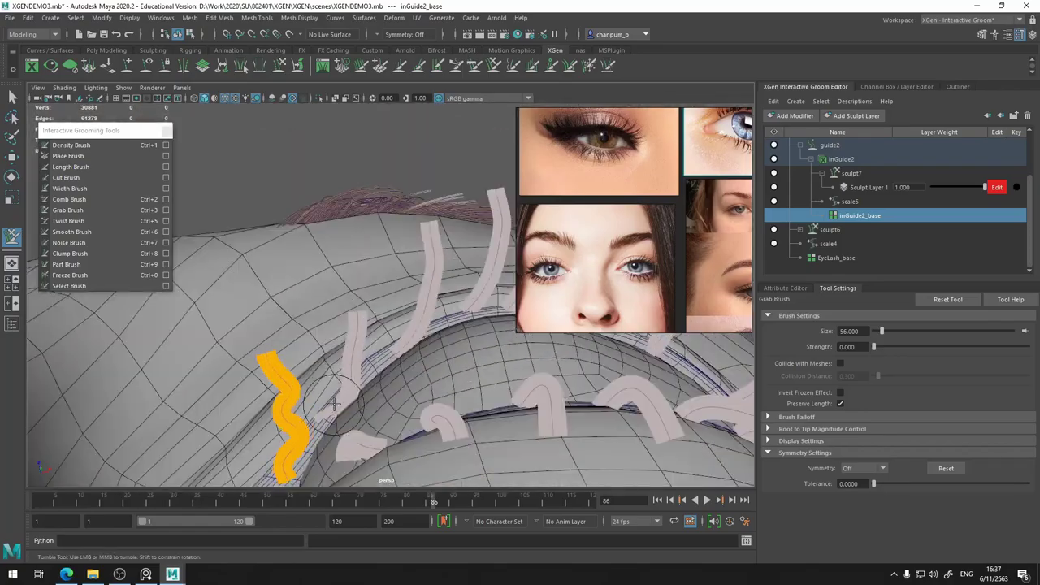
pyautogui.keyDown('alt'); pyautogui.moveTo(267, 364); pyautogui.dragTo(279, 417); pyautogui.keyUp('alt')
# Smooth the guides at the eye corner, then return to the Select Tool
pyautogui.hotkey('ctrl', '6')
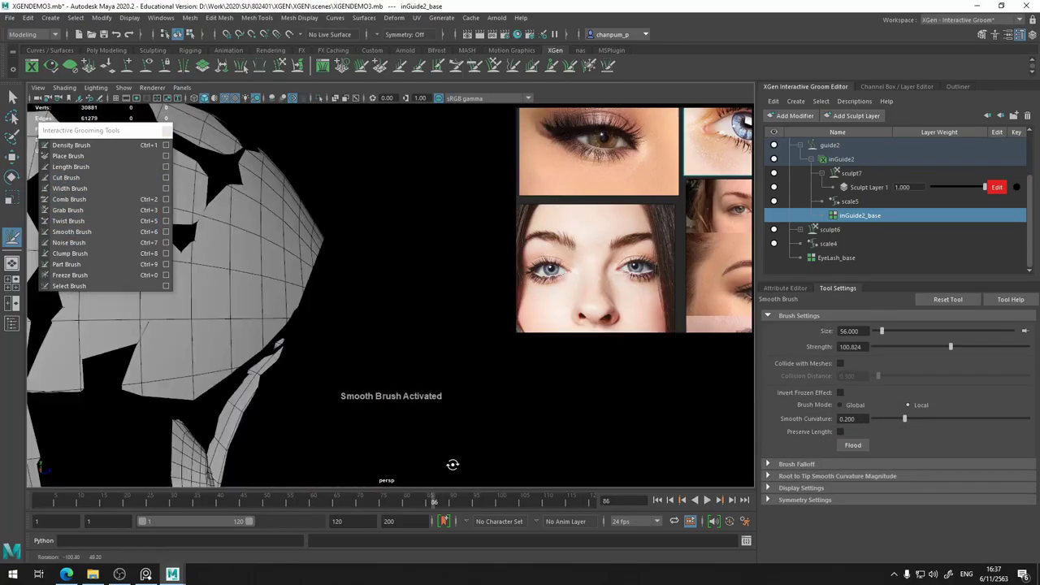
pyautogui.moveTo(453, 463)
pyautogui.keyDown('alt'); pyautogui.mouseDown()
pyautogui.moveTo(325, 356)
pyautogui.moveTo(59, 177)
pyautogui.mouseUp(); pyautogui.keyUp('alt')
pyautogui.hotkey('ctrl', '0')
pyautogui.press('q')
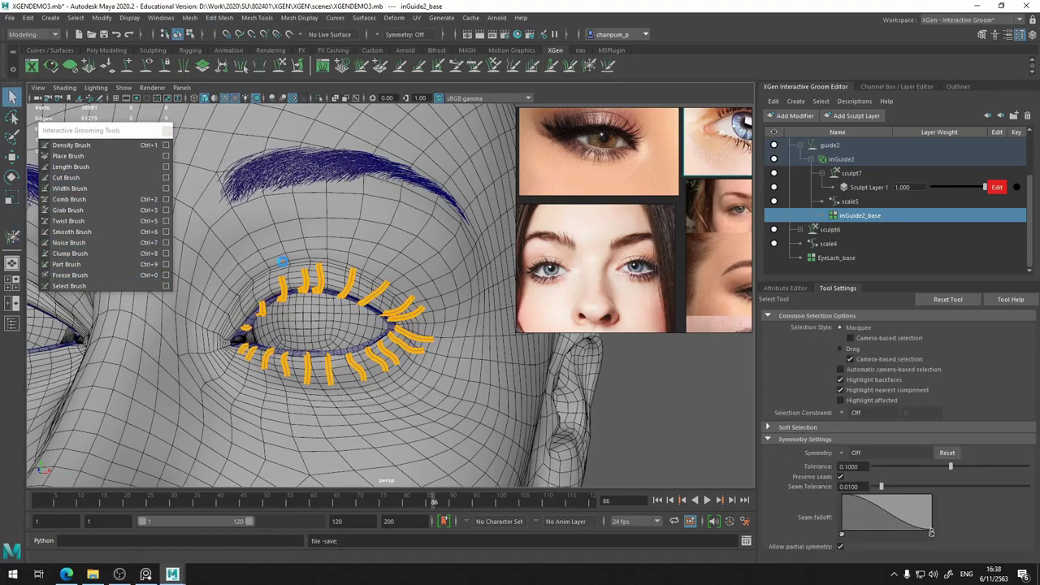
pyautogui.keyDown('alt'); pyautogui.moveTo(360, 293); pyautogui.dragTo(396, 307); pyautogui.keyUp('alt')
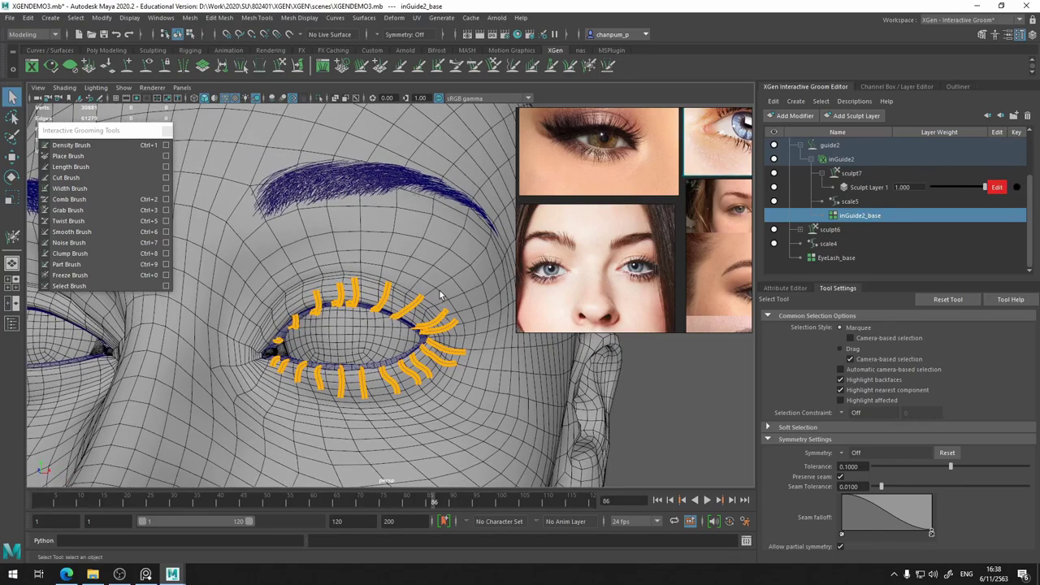
pyautogui.keyDown('alt'); pyautogui.moveTo(439, 295); pyautogui.dragTo(450, 303); pyautogui.keyUp('alt')
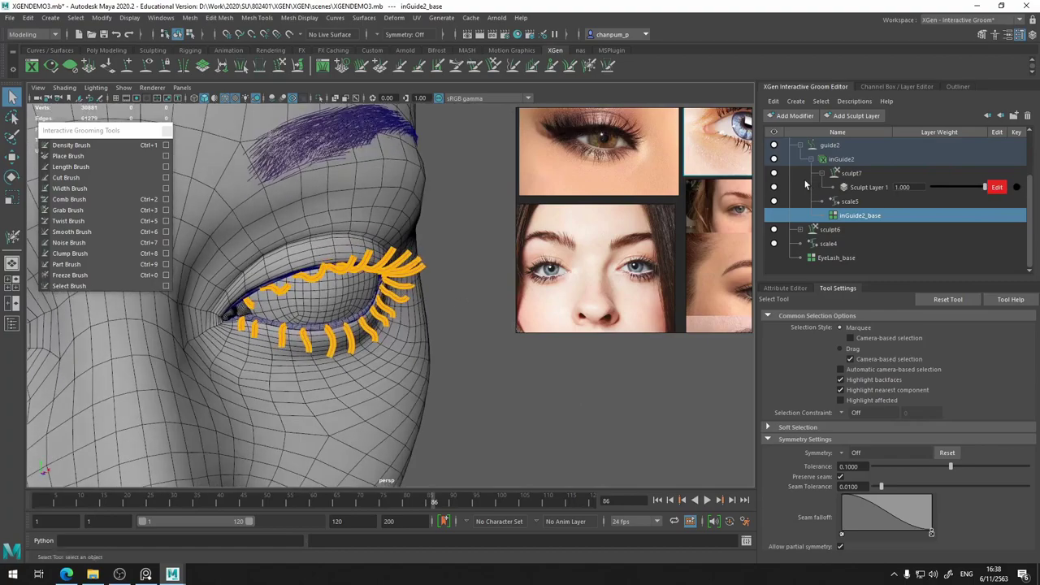
# Hide the inGuide2 guides and bring up EyeLash_base's attributes
pyautogui.click(774, 159)
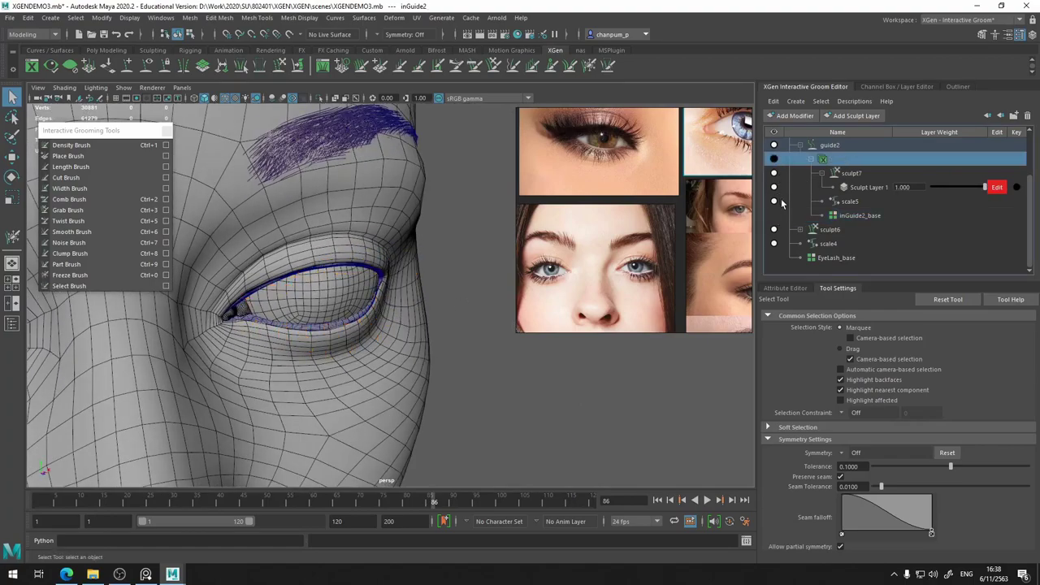
pyautogui.click(823, 260)
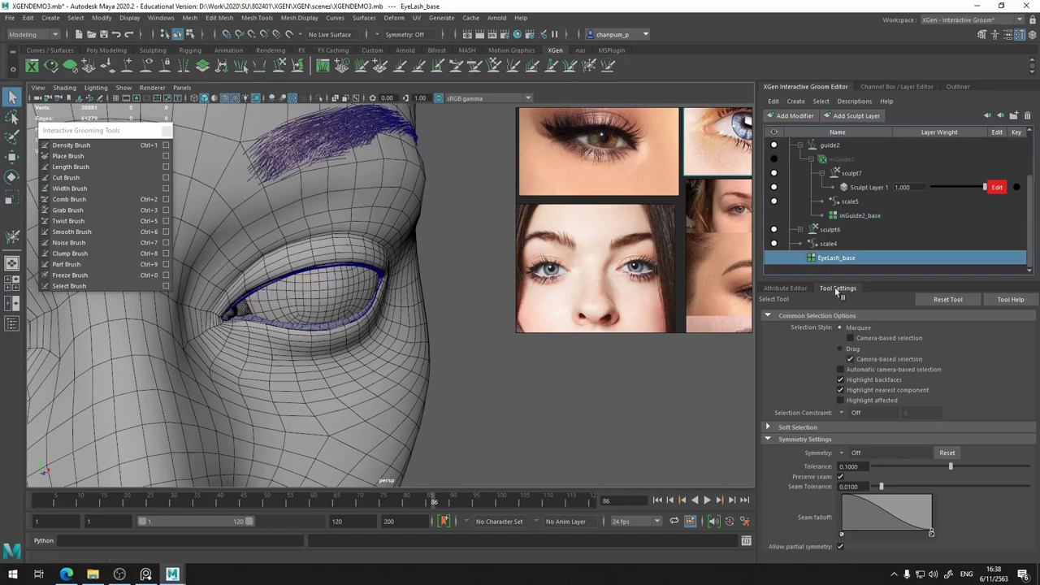
pyautogui.click(805, 287)
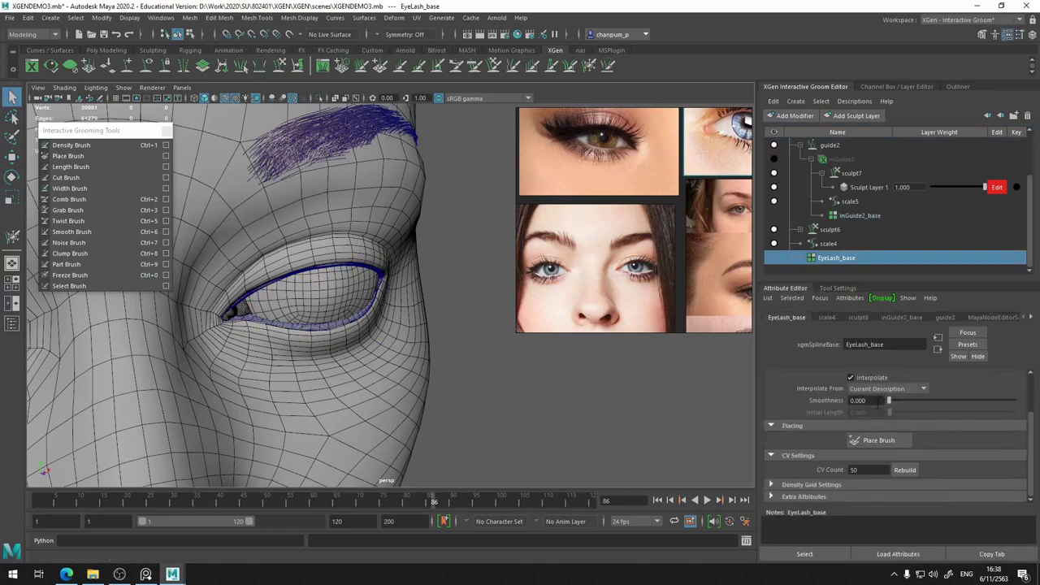
# Set EyeLash_base's Density Multiplier to 1 and review the dense lashes from side and front
pyautogui.scroll(2, 878, 401)
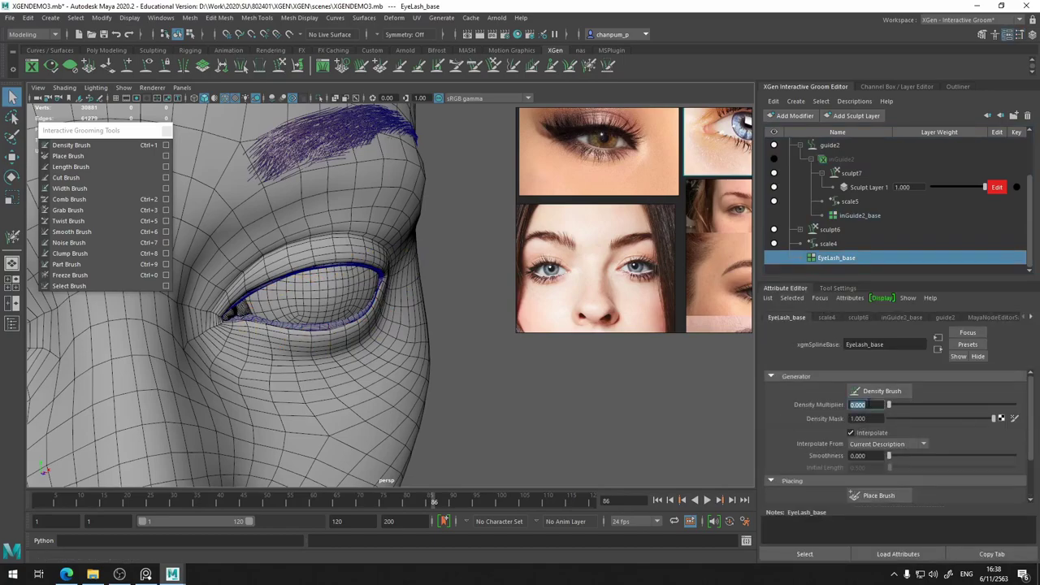
pyautogui.write('1')
pyautogui.press('Return')
pyautogui.moveTo(376, 285)
pyautogui.keyDown('alt'); pyautogui.mouseDown()
pyautogui.moveTo(259, 262)
pyautogui.moveTo(449, 250)
pyautogui.moveTo(455, 260)
pyautogui.moveTo(389, 304)
pyautogui.moveTo(347, 294)
pyautogui.moveTo(383, 302)
pyautogui.moveTo(322, 311)
pyautogui.mouseUp(); pyautogui.keyUp('alt')
pyautogui.scroll(5, 422, 263)
pyautogui.moveTo(409, 314)
pyautogui.keyDown('alt'); pyautogui.mouseDown()
pyautogui.moveTo(295, 331)
pyautogui.moveTo(371, 302)
pyautogui.moveTo(341, 331)
pyautogui.moveTo(350, 325)
pyautogui.mouseUp(); pyautogui.keyUp('alt')
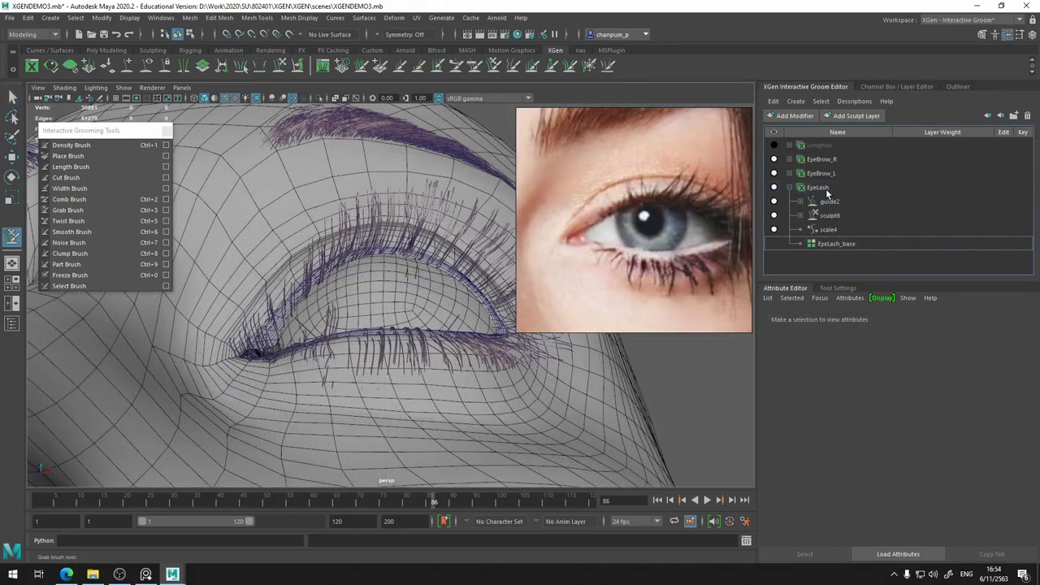
pyautogui.click(826, 189)
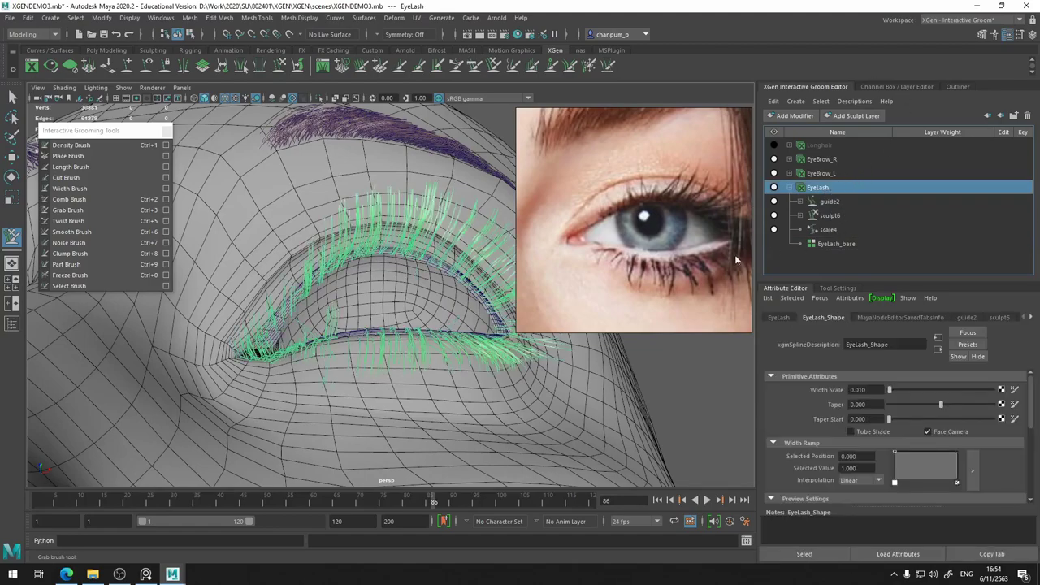
pyautogui.click(793, 116)
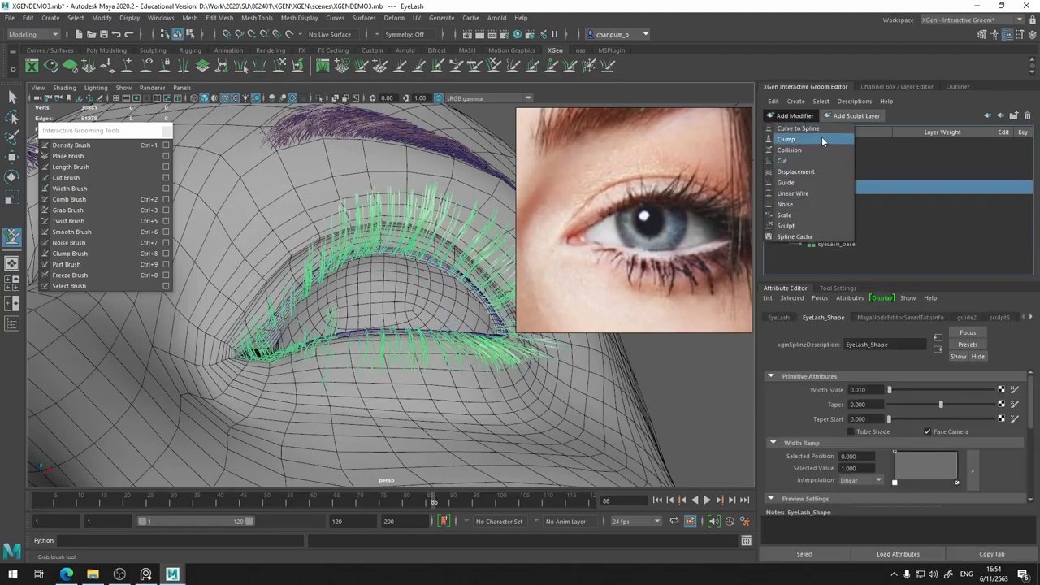
pyautogui.click(802, 225)
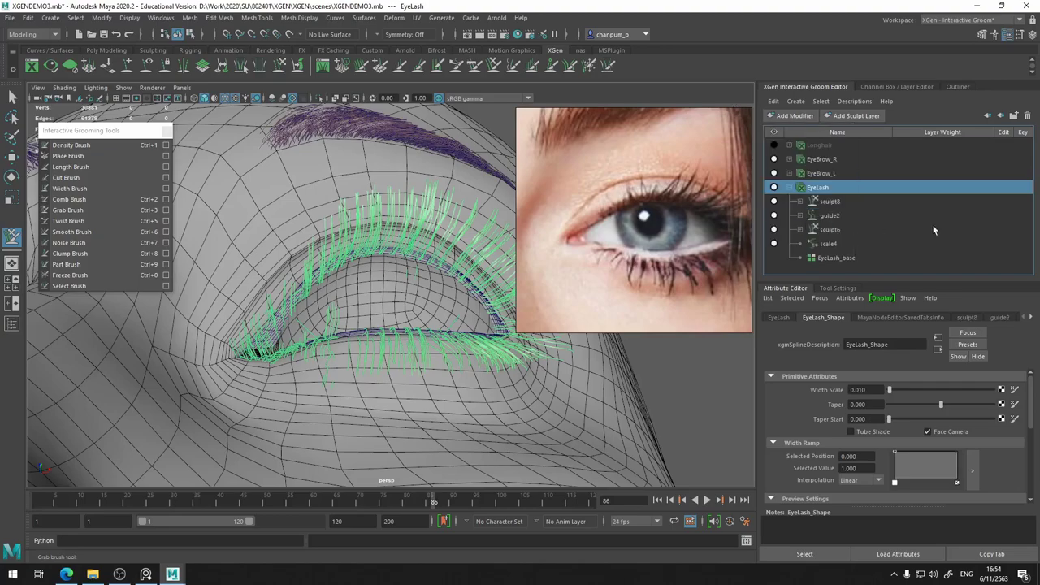
pyautogui.click(797, 203)
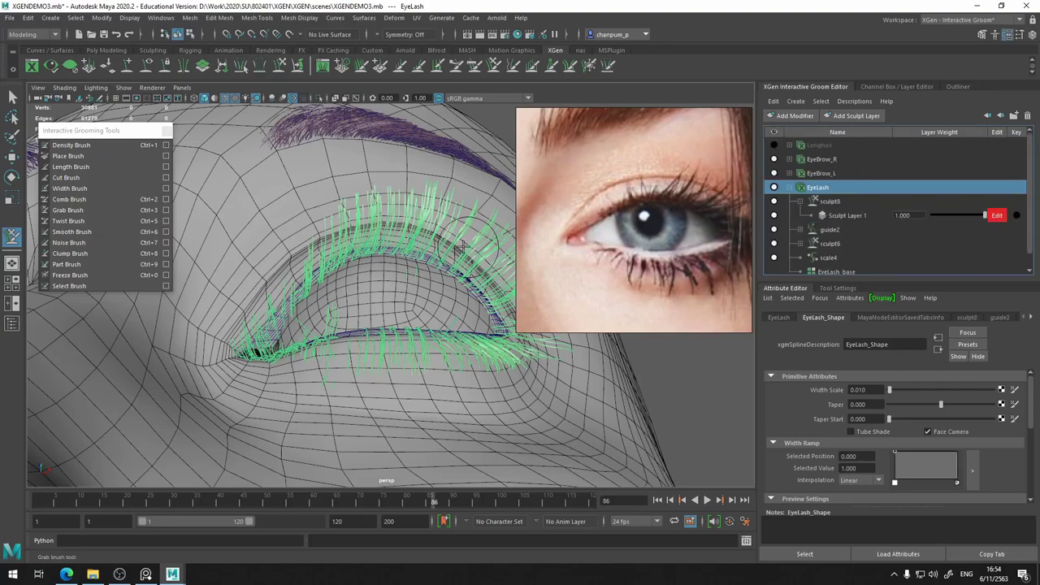
pyautogui.moveTo(390, 232)
pyautogui.keyDown('alt'); pyautogui.mouseDown()
pyautogui.moveTo(426, 241)
pyautogui.moveTo(396, 240)
pyautogui.mouseUp(); pyautogui.keyUp('alt')
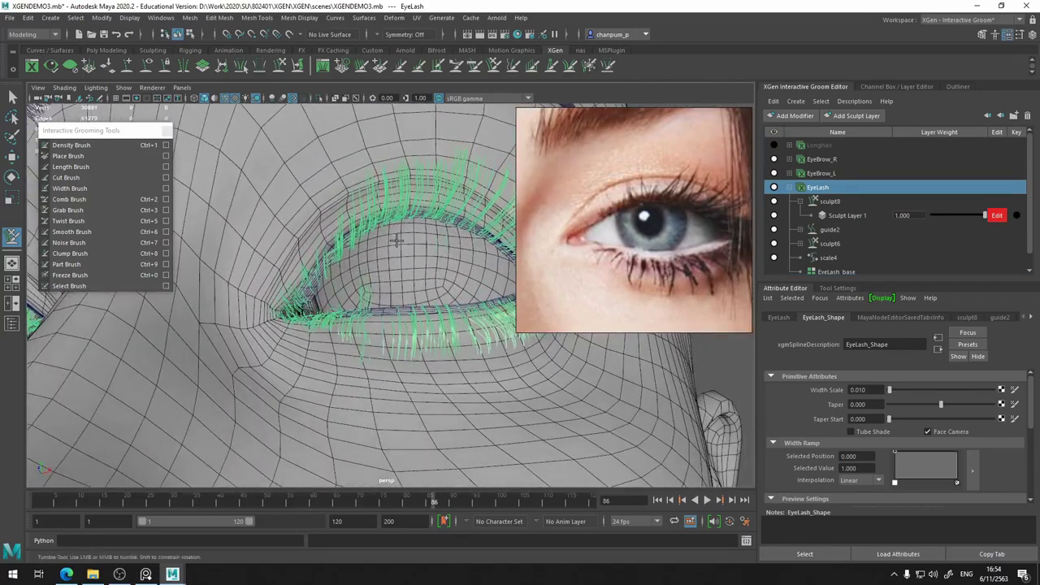
# Activate the Cut Brush and frame the inner eye corner close up
pyautogui.click(65, 177)
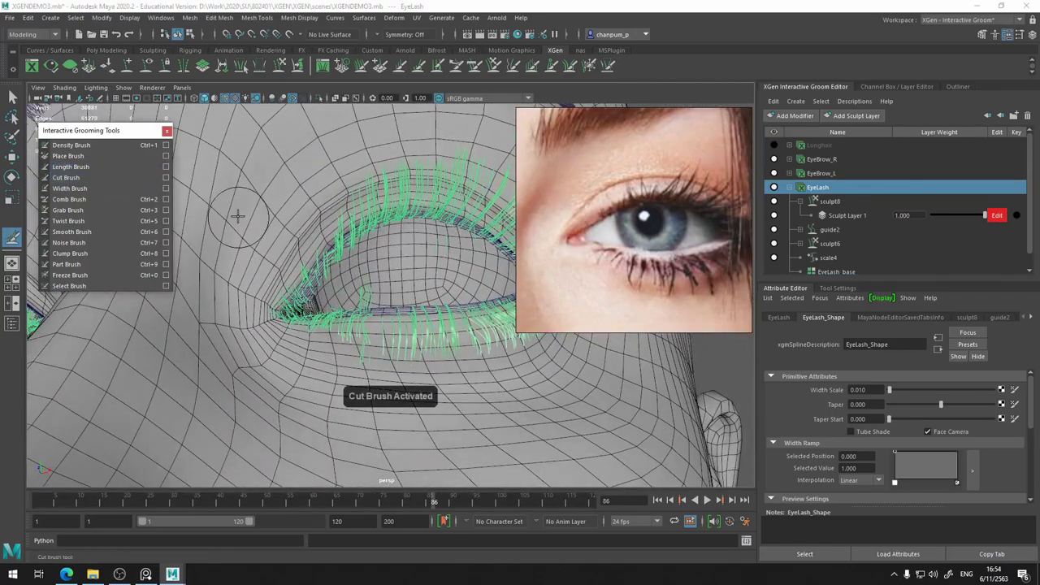
pyautogui.click(272, 312)
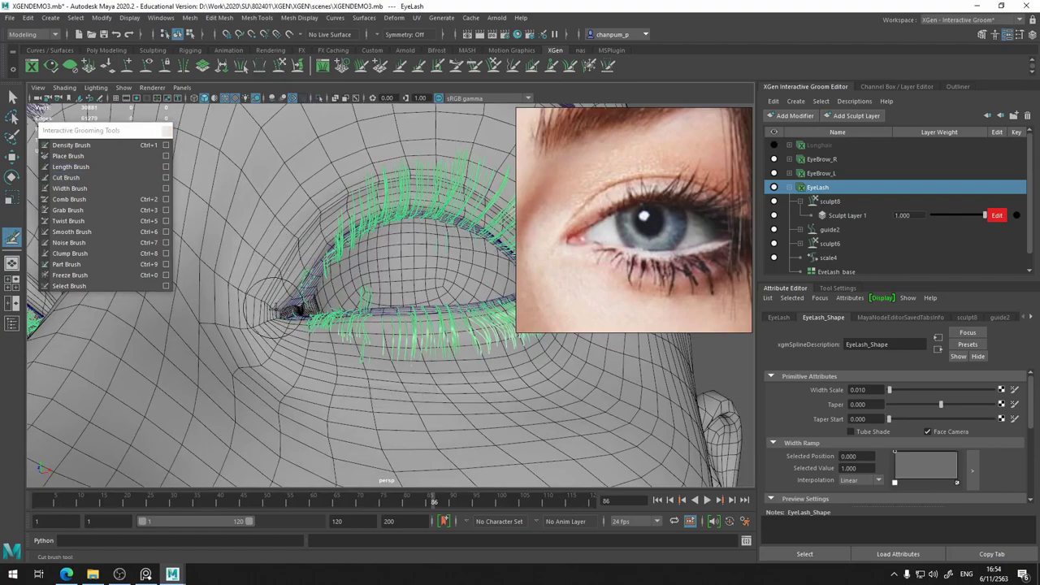
pyautogui.keyDown('alt'); pyautogui.moveTo(272, 313); pyautogui.dragTo(293, 280); pyautogui.keyUp('alt')
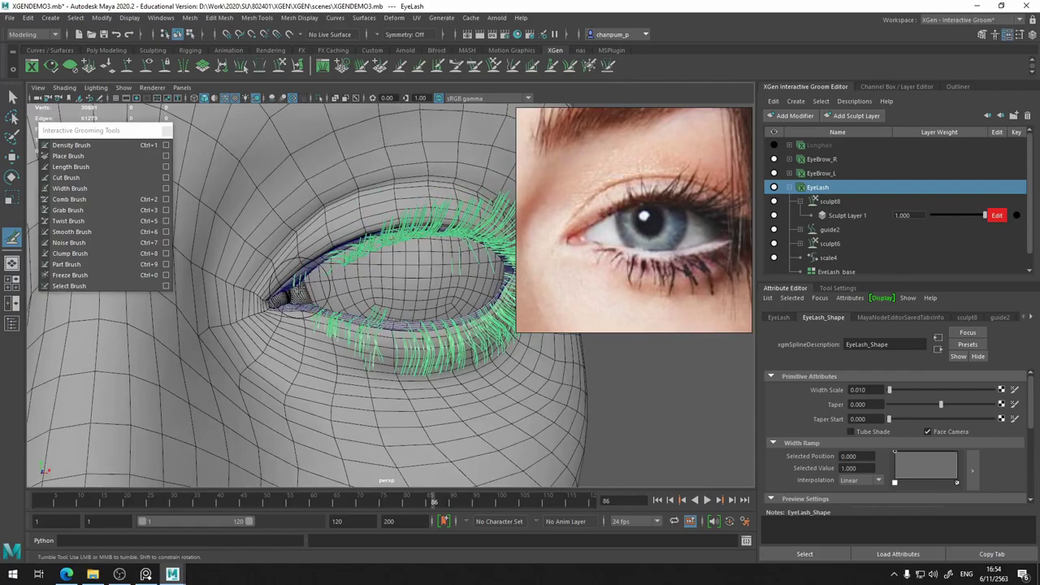
pyautogui.keyDown('alt'); pyautogui.moveTo(286, 326); pyautogui.dragTo(277, 333); pyautogui.keyUp('alt')
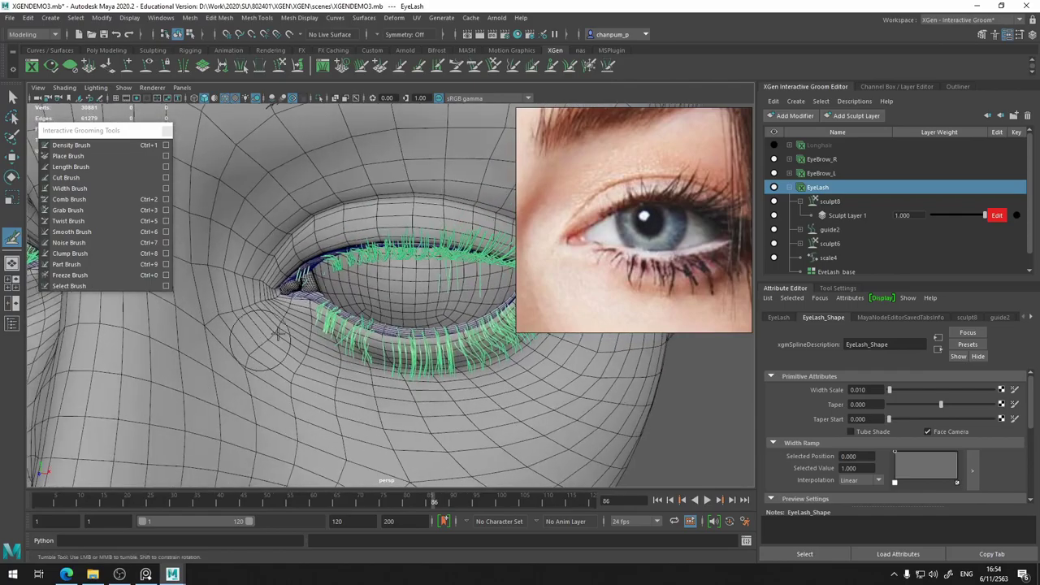
pyautogui.keyDown('alt'); pyautogui.moveTo(437, 332); pyautogui.dragTo(463, 325); pyautogui.keyUp('alt')
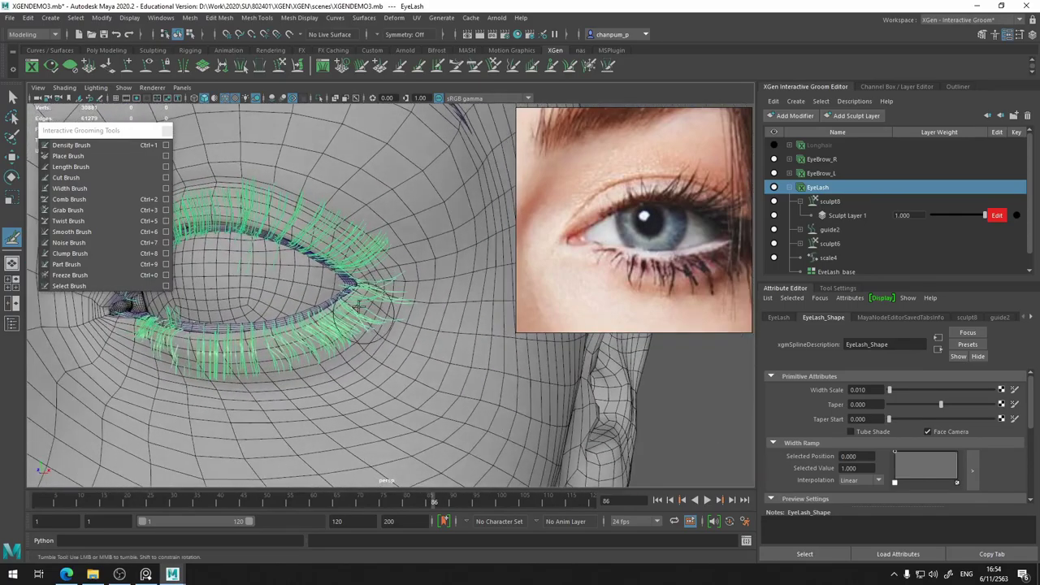
pyautogui.keyDown('alt'); pyautogui.moveTo(487, 325); pyautogui.dragTo(512, 322, button='middle'); pyautogui.keyUp('alt')
pyautogui.scroll(2, 344, 322)
pyautogui.scroll(2, 344, 322)
pyautogui.scroll(3, 344, 322)
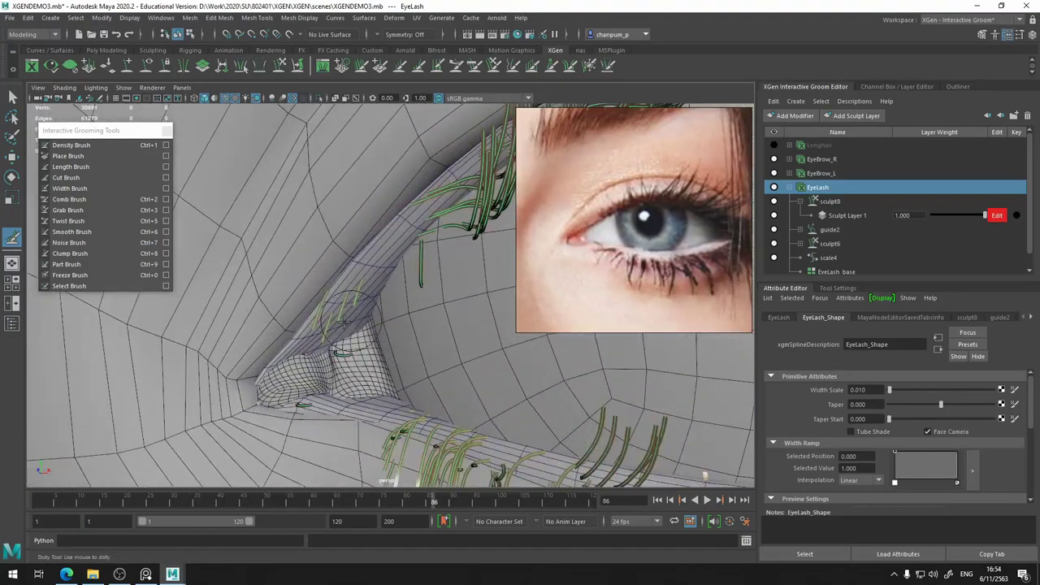
# Inspect the sparse inner-corner lashes from several angles, then switch to the Freeze Brush
pyautogui.moveTo(357, 349)
pyautogui.keyDown('alt'); pyautogui.mouseDown()
pyautogui.moveTo(313, 320)
pyautogui.moveTo(303, 378)
pyautogui.moveTo(348, 314)
pyautogui.moveTo(389, 325)
pyautogui.mouseUp(); pyautogui.keyUp('alt')
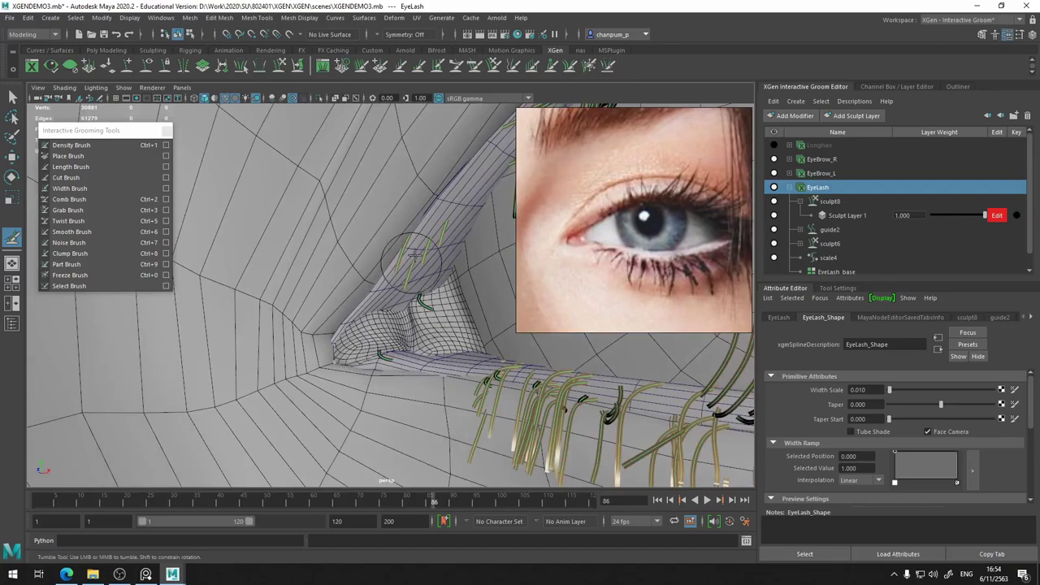
pyautogui.keyDown('alt'); pyautogui.moveTo(395, 280); pyautogui.dragTo(330, 244); pyautogui.keyUp('alt')
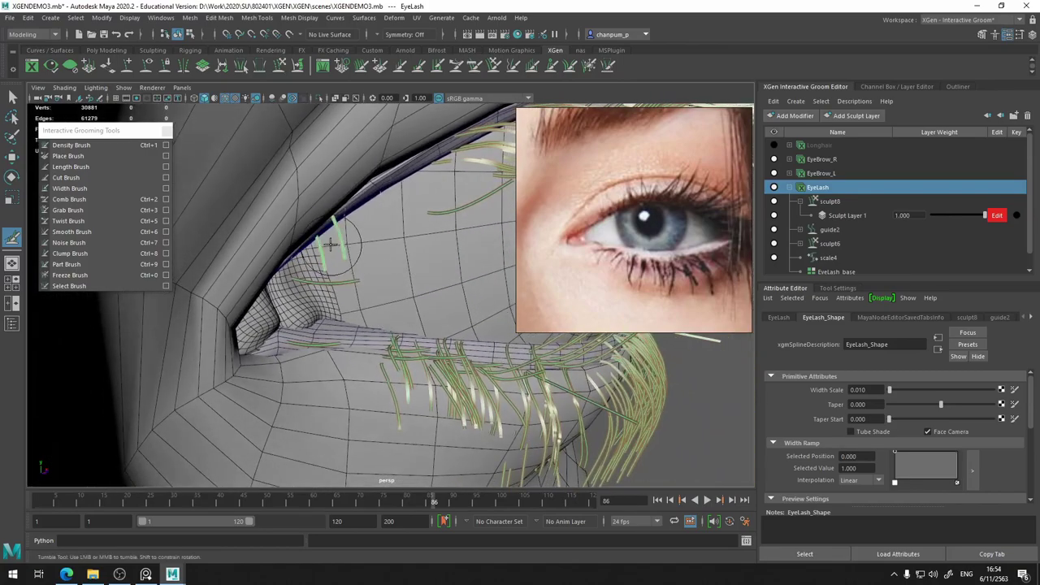
pyautogui.keyDown('alt'); pyautogui.moveTo(353, 285); pyautogui.dragTo(350, 269); pyautogui.keyUp('alt')
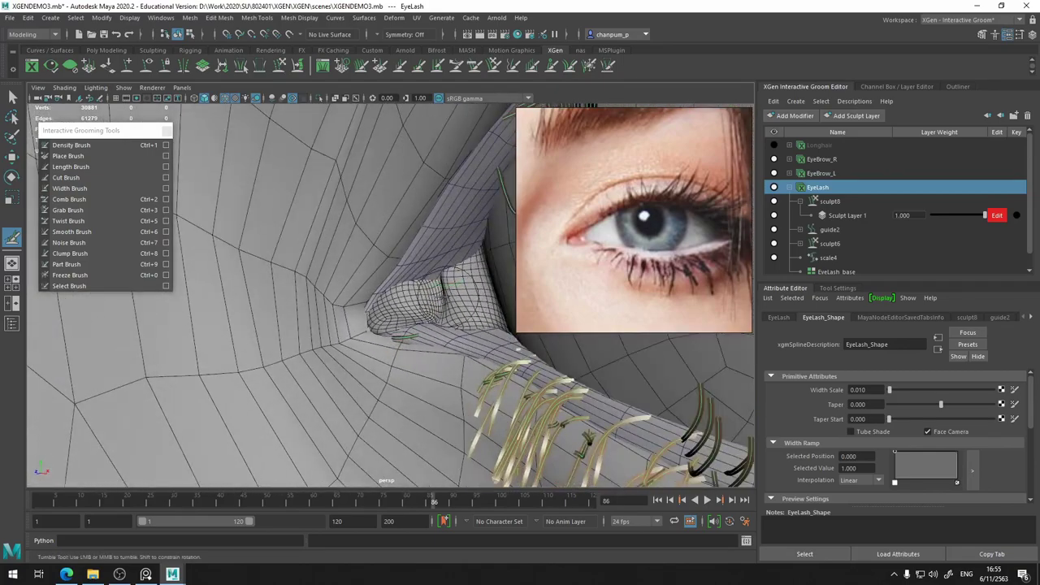
pyautogui.keyDown('alt'); pyautogui.moveTo(394, 340); pyautogui.dragTo(366, 378); pyautogui.keyUp('alt')
pyautogui.keyDown('alt'); pyautogui.moveTo(406, 381); pyautogui.dragTo(434, 350, button='middle'); pyautogui.keyUp('alt')
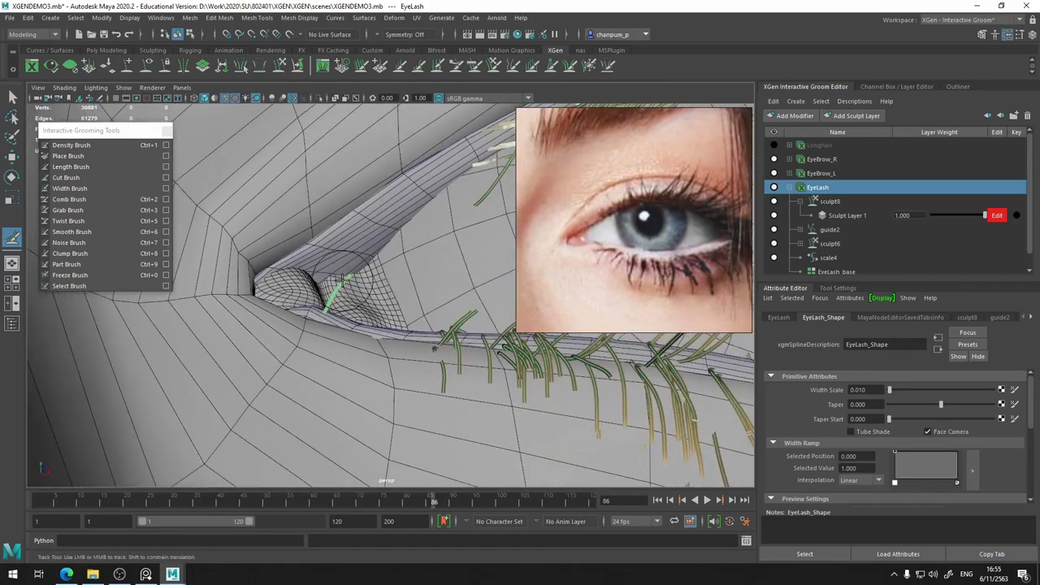
pyautogui.moveTo(434, 348)
pyautogui.keyDown('alt'); pyautogui.mouseDown()
pyautogui.moveTo(333, 238)
pyautogui.moveTo(333, 278)
pyautogui.mouseUp(); pyautogui.keyUp('alt')
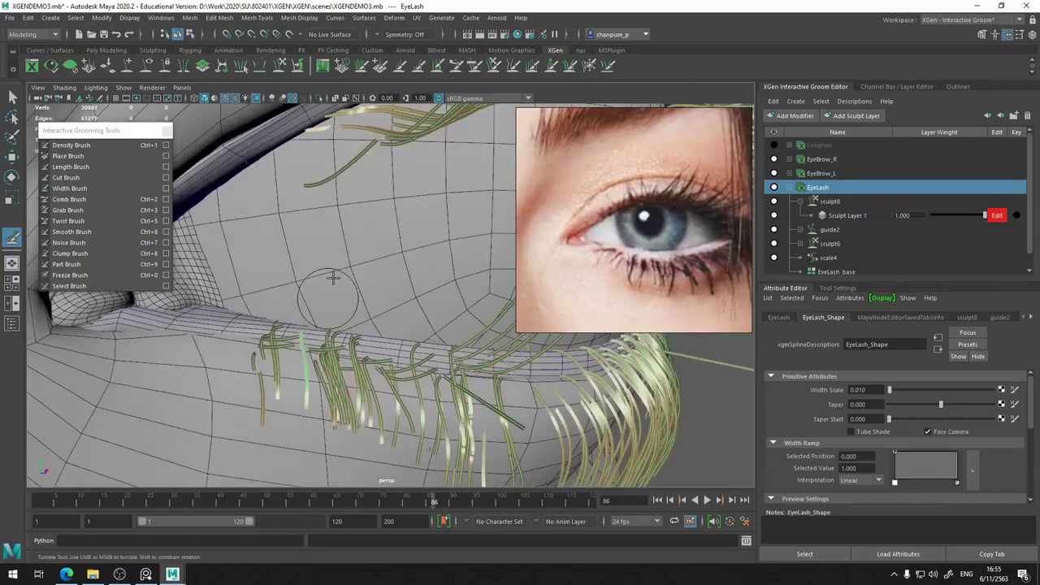
pyautogui.moveTo(349, 159)
pyautogui.keyDown('alt'); pyautogui.mouseDown()
pyautogui.moveTo(370, 255)
pyautogui.moveTo(223, 290)
pyautogui.mouseUp(); pyautogui.keyUp('alt')
pyautogui.hotkey('ctrl', '0')
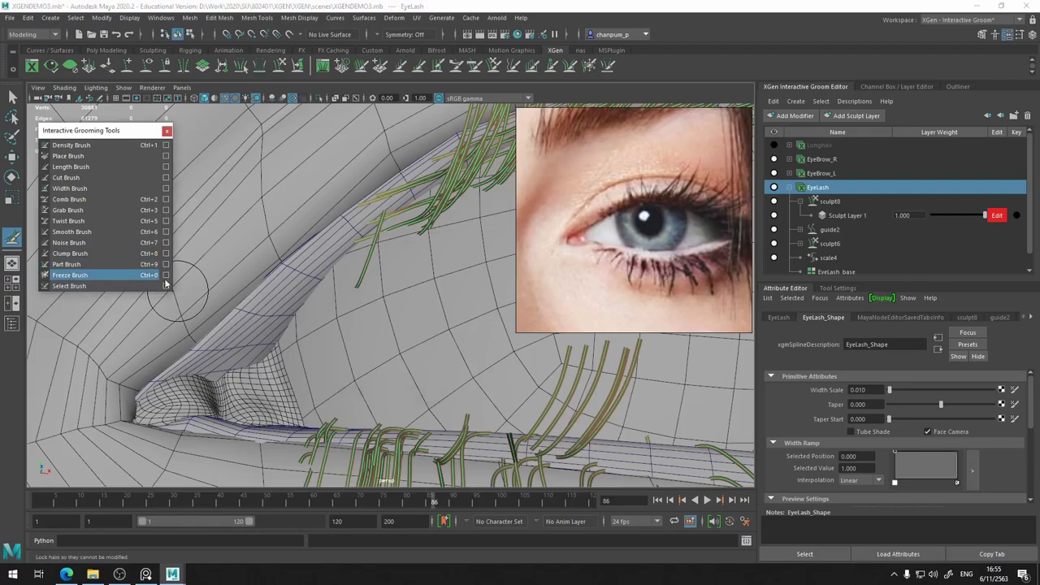
# Invert the frozen lashes so only the stray inner-corner strand stays editable
pyautogui.keyDown('alt'); pyautogui.moveTo(358, 285); pyautogui.dragTo(368, 297); pyautogui.keyUp('alt')
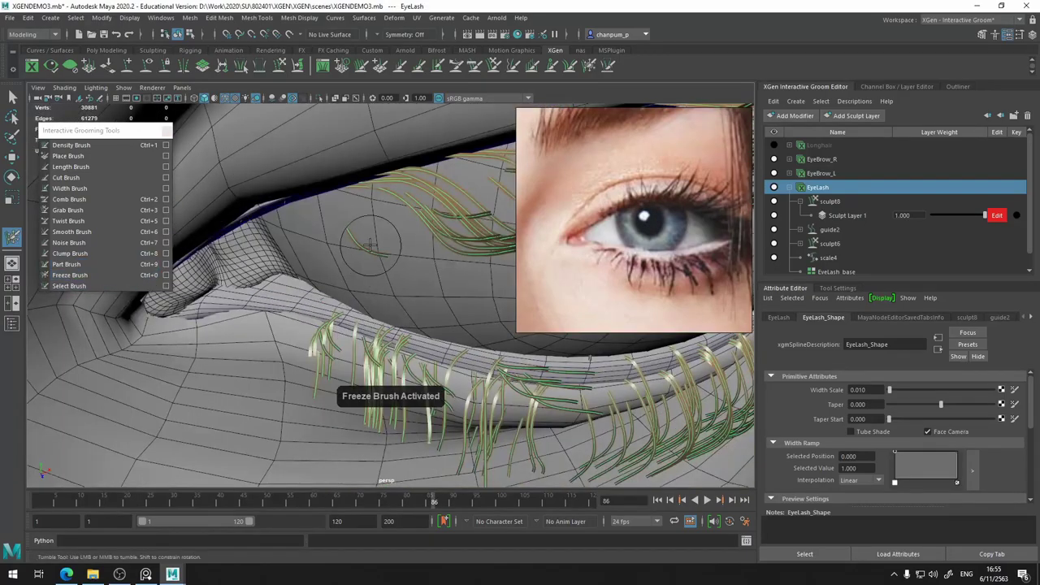
pyautogui.keyDown('alt'); pyautogui.moveTo(363, 252); pyautogui.dragTo(382, 232); pyautogui.keyUp('alt')
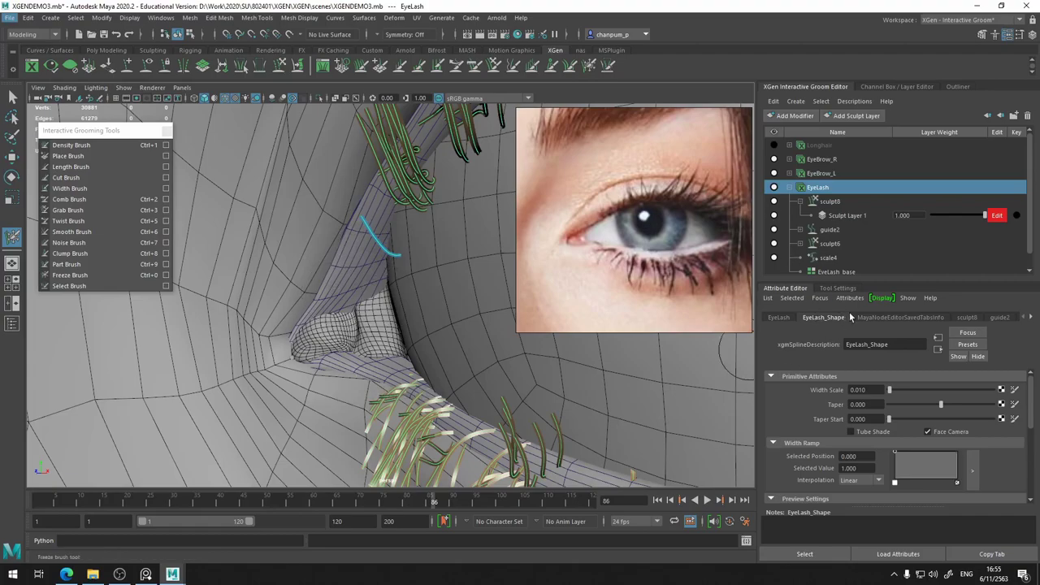
pyautogui.click(838, 289)
pyautogui.click(864, 428)
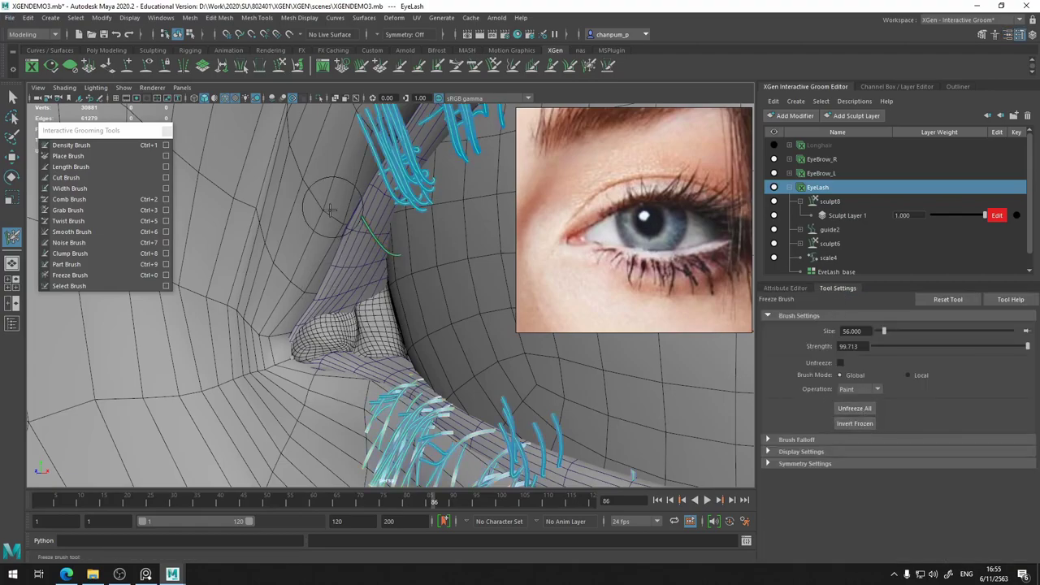
# Switch to the Cut Brush and frame the stray lash crossing the eyeball
pyautogui.click(66, 177)
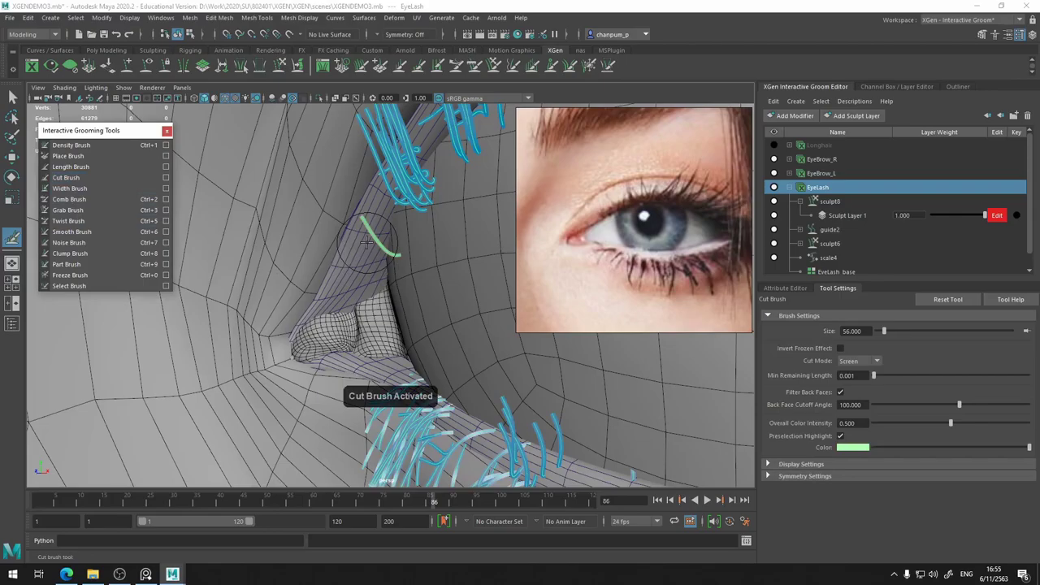
pyautogui.moveTo(367, 242)
pyautogui.keyDown('alt'); pyautogui.mouseDown()
pyautogui.moveTo(435, 248)
pyautogui.moveTo(431, 290)
pyautogui.moveTo(379, 276)
pyautogui.moveTo(368, 289)
pyautogui.mouseUp(); pyautogui.keyUp('alt')
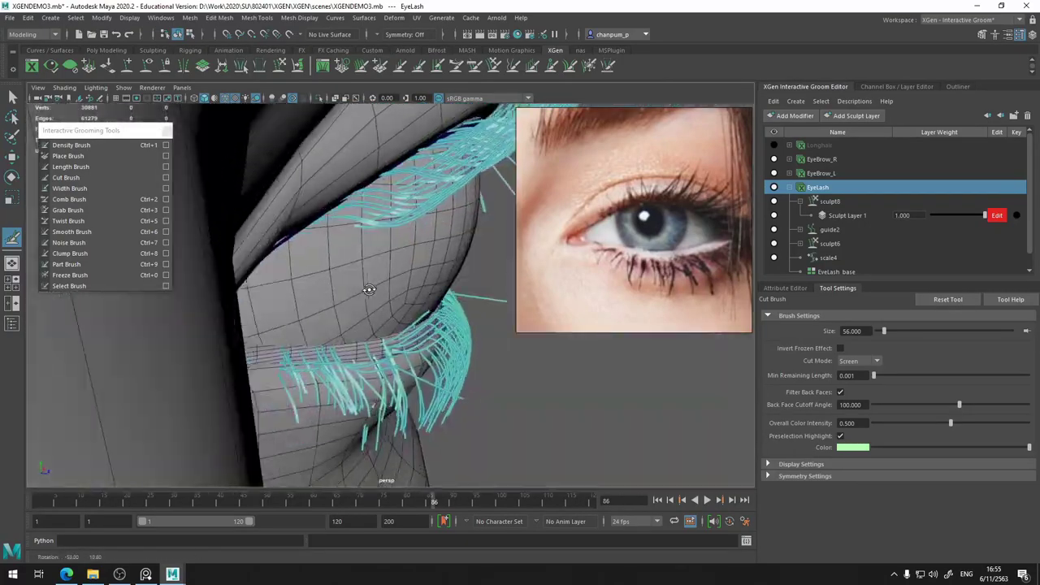
pyautogui.scroll(3, 368, 289)
pyautogui.scroll(3, 365, 289)
pyautogui.scroll(3, 362, 288)
pyautogui.scroll(2, 356, 287)
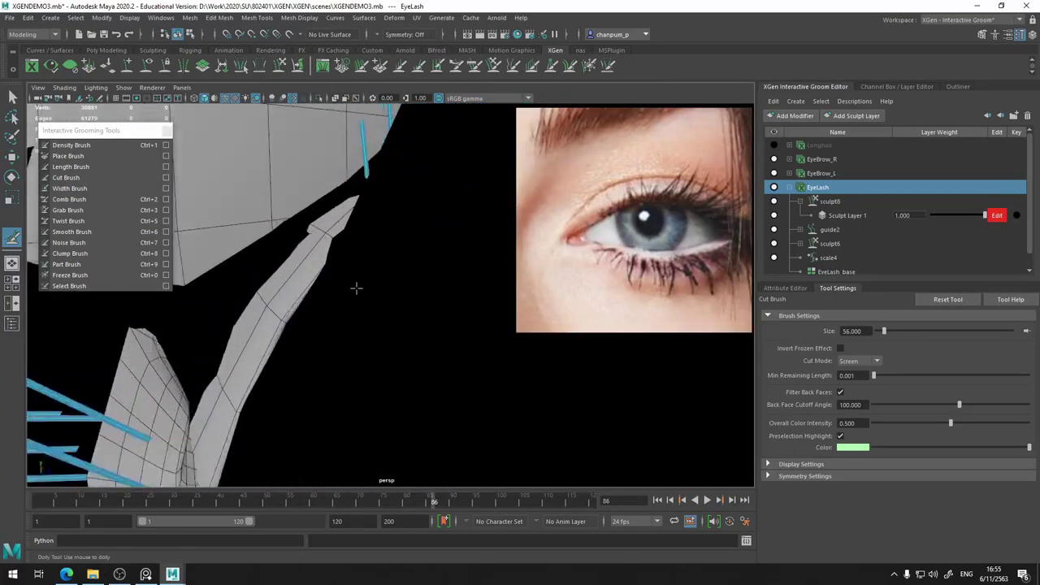
pyautogui.moveTo(356, 287)
pyautogui.keyDown('alt'); pyautogui.mouseDown()
pyautogui.moveTo(303, 309)
pyautogui.moveTo(278, 254)
pyautogui.mouseUp(); pyautogui.keyUp('alt')
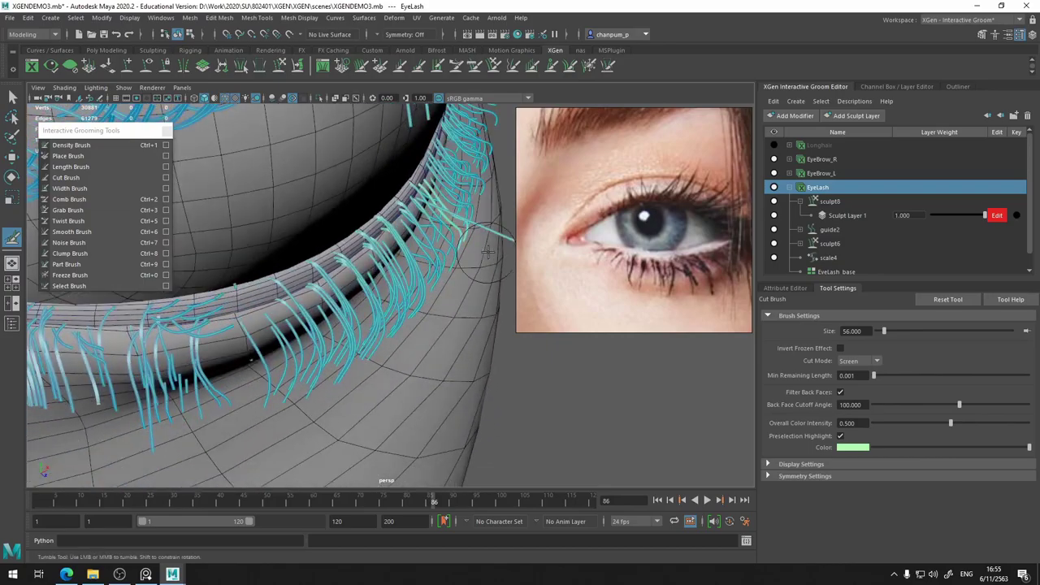
pyautogui.keyDown('alt'); pyautogui.moveTo(480, 252); pyautogui.dragTo(226, 324, button='middle'); pyautogui.keyUp('alt')
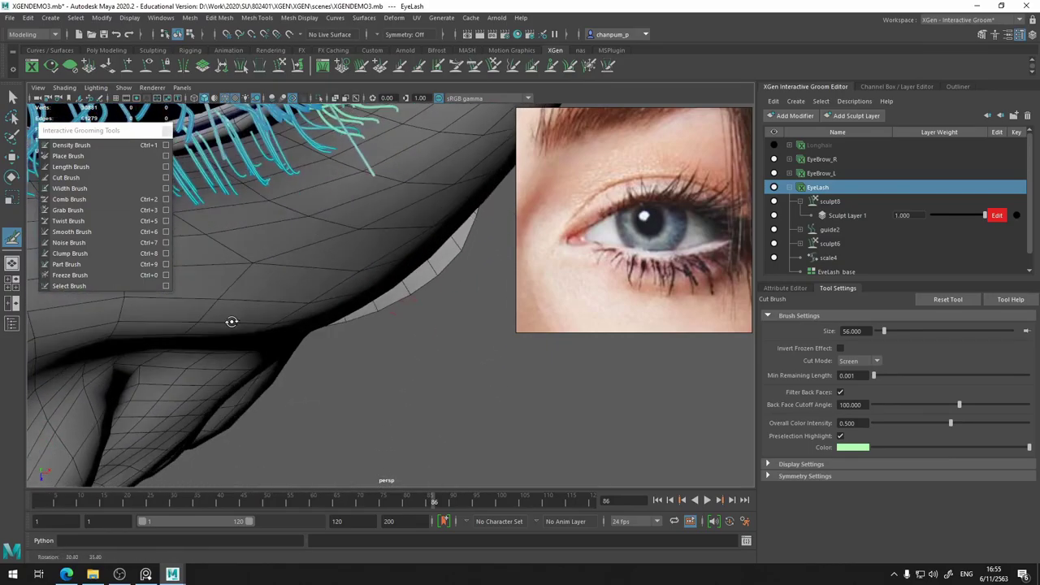
pyautogui.moveTo(378, 228)
pyautogui.keyDown('alt'); pyautogui.mouseDown()
pyautogui.moveTo(360, 295)
pyautogui.moveTo(350, 290)
pyautogui.mouseUp(); pyautogui.keyUp('alt')
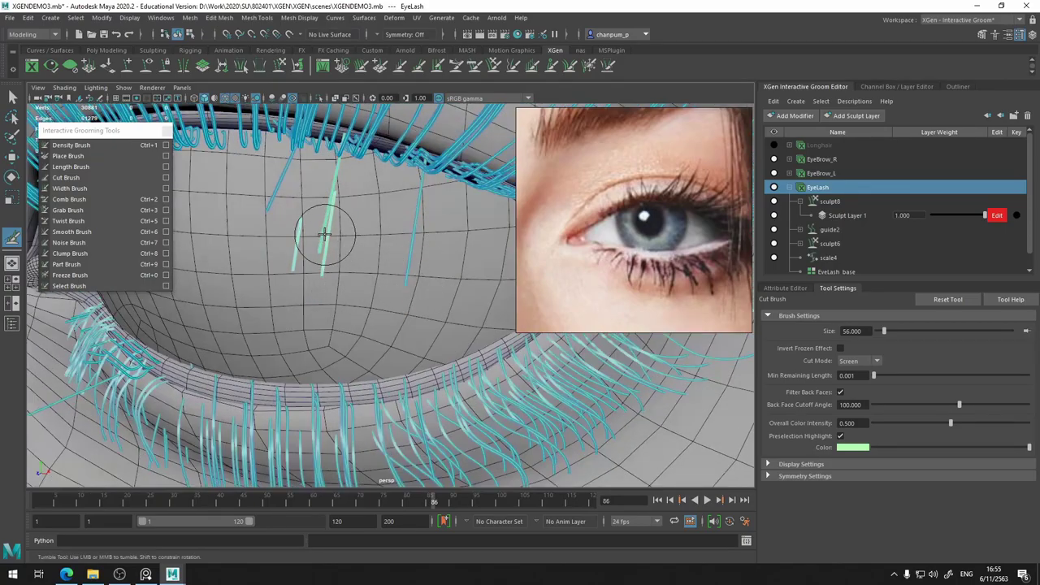
# Switch to the Freeze Brush and inspect the eyelid lashes up close from several angles
pyautogui.click(837, 287)
pyautogui.click(70, 275)
pyautogui.moveTo(309, 204)
pyautogui.keyDown('alt'); pyautogui.mouseDown()
pyautogui.moveTo(371, 279)
pyautogui.moveTo(415, 201)
pyautogui.mouseUp(); pyautogui.keyUp('alt')
pyautogui.moveTo(414, 200)
pyautogui.keyDown('alt'); pyautogui.mouseDown(button='right')
pyautogui.moveTo(355, 371)
pyautogui.moveTo(253, 306)
pyautogui.mouseUp(button='right'); pyautogui.keyUp('alt')
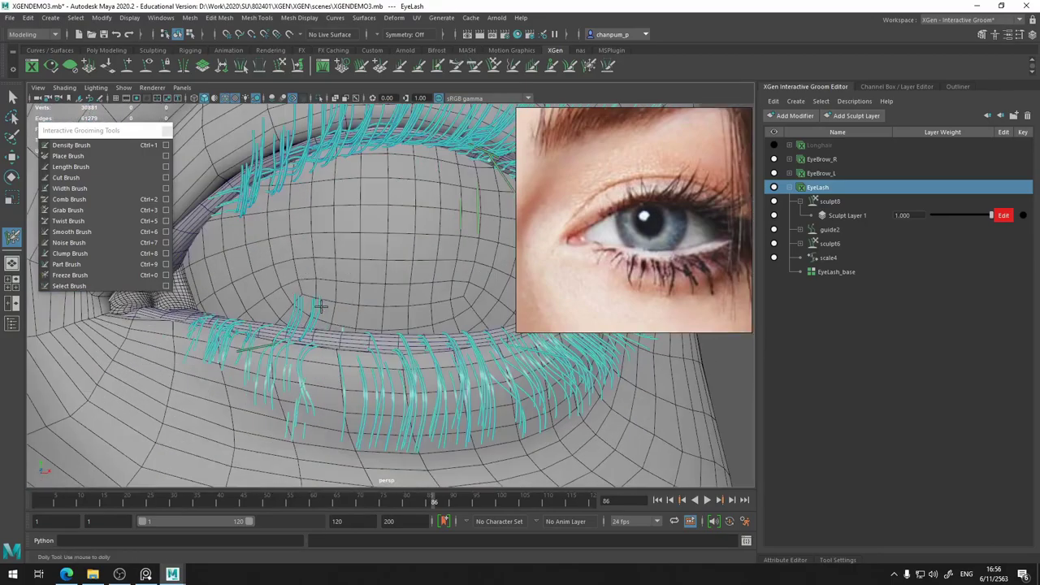
pyautogui.moveTo(254, 306)
pyautogui.keyDown('alt'); pyautogui.mouseDown()
pyautogui.moveTo(290, 290)
pyautogui.moveTo(284, 390)
pyautogui.moveTo(366, 371)
pyautogui.mouseUp(); pyautogui.keyUp('alt')
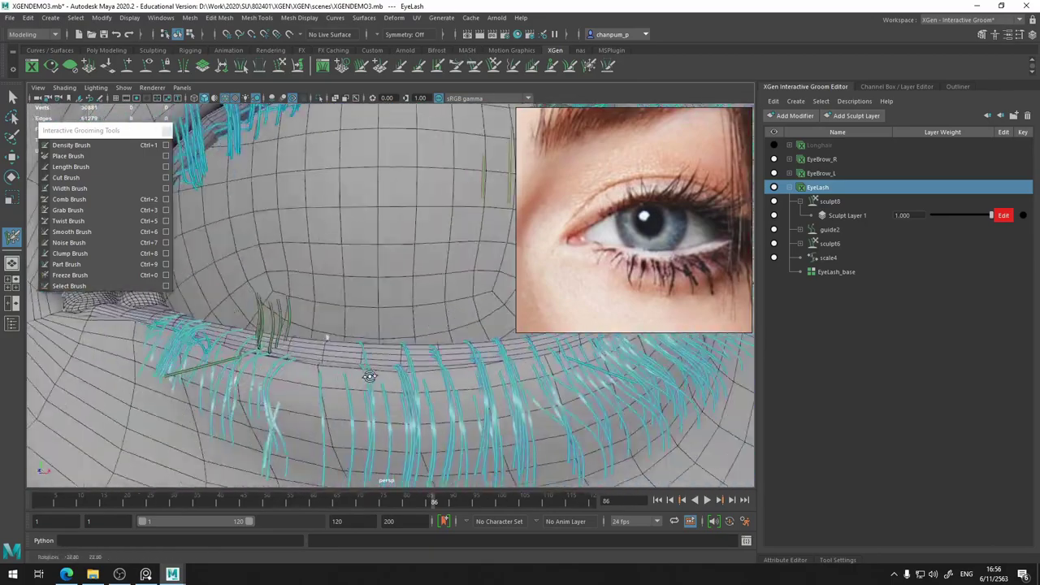
pyautogui.keyDown('alt'); pyautogui.moveTo(366, 371); pyautogui.dragTo(307, 360, button='middle'); pyautogui.keyUp('alt')
pyautogui.keyDown('alt'); pyautogui.moveTo(307, 360); pyautogui.dragTo(337, 317); pyautogui.keyUp('alt')
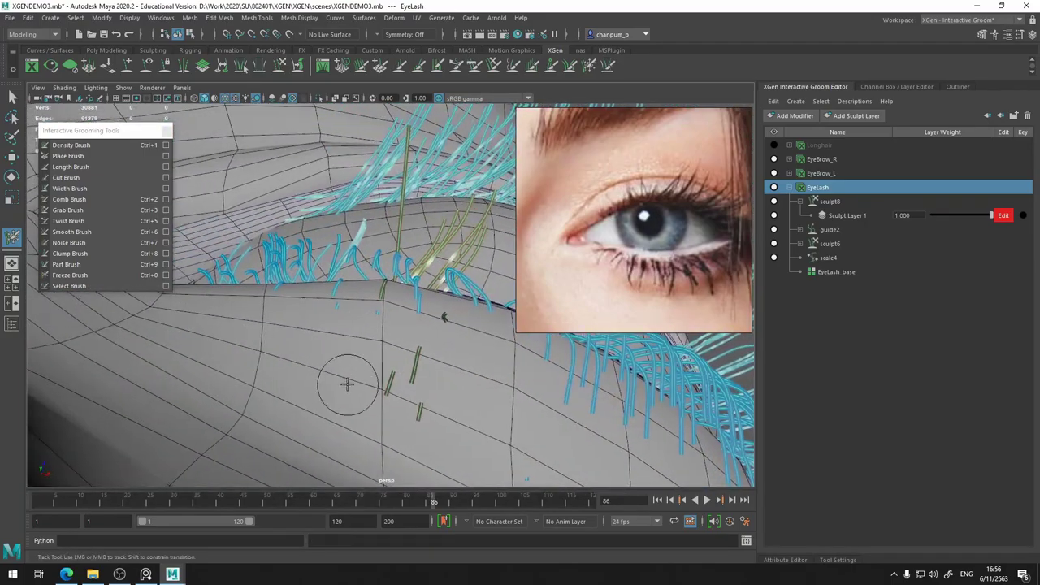
pyautogui.keyDown('alt'); pyautogui.moveTo(344, 377); pyautogui.dragTo(374, 387, button='middle'); pyautogui.keyUp('alt')
pyautogui.keyDown('alt'); pyautogui.moveTo(375, 387); pyautogui.dragTo(284, 222); pyautogui.keyUp('alt')
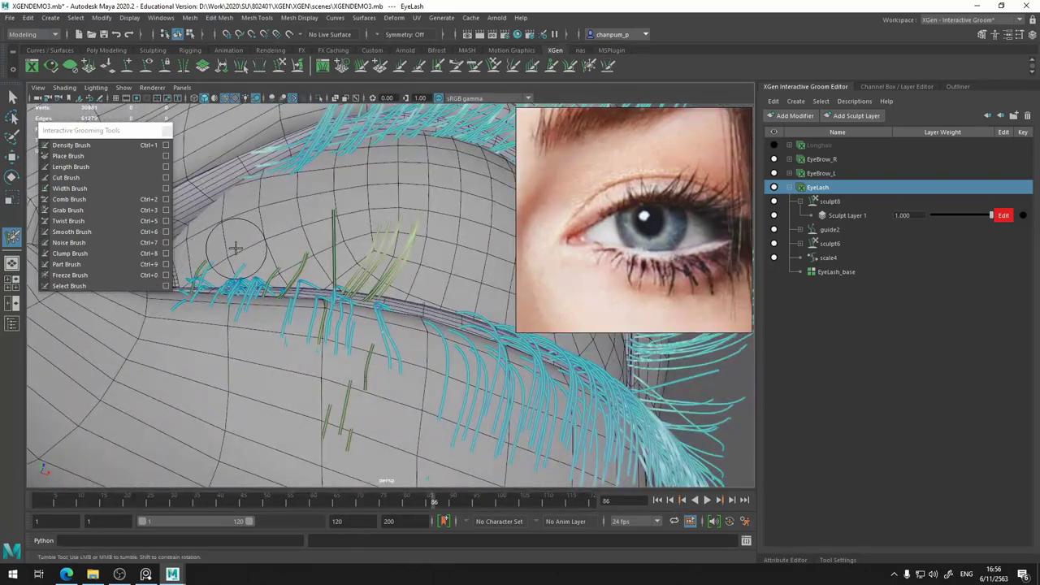
pyautogui.keyDown('alt'); pyautogui.moveTo(262, 281); pyautogui.dragTo(233, 232); pyautogui.keyUp('alt')
pyautogui.keyDown('alt'); pyautogui.moveTo(232, 233); pyautogui.dragTo(367, 245, button='middle'); pyautogui.keyUp('alt')
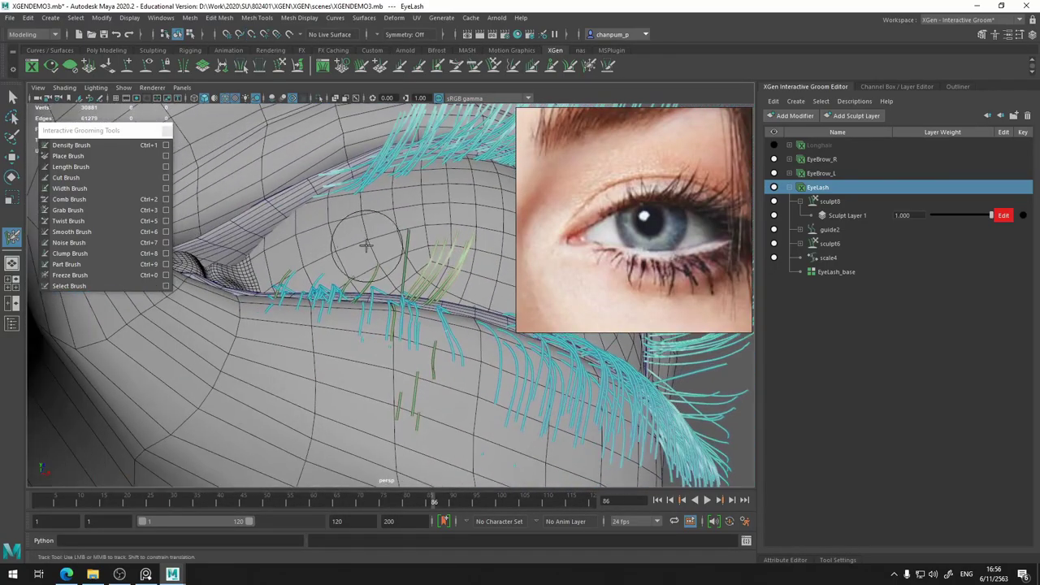
pyautogui.moveTo(322, 291)
pyautogui.keyDown('alt'); pyautogui.mouseDown(button='right')
pyautogui.moveTo(371, 225)
pyautogui.moveTo(325, 268)
pyautogui.mouseUp(button='right'); pyautogui.keyUp('alt')
pyautogui.keyDown('alt'); pyautogui.moveTo(325, 268); pyautogui.dragTo(501, 328, button='middle'); pyautogui.keyUp('alt')
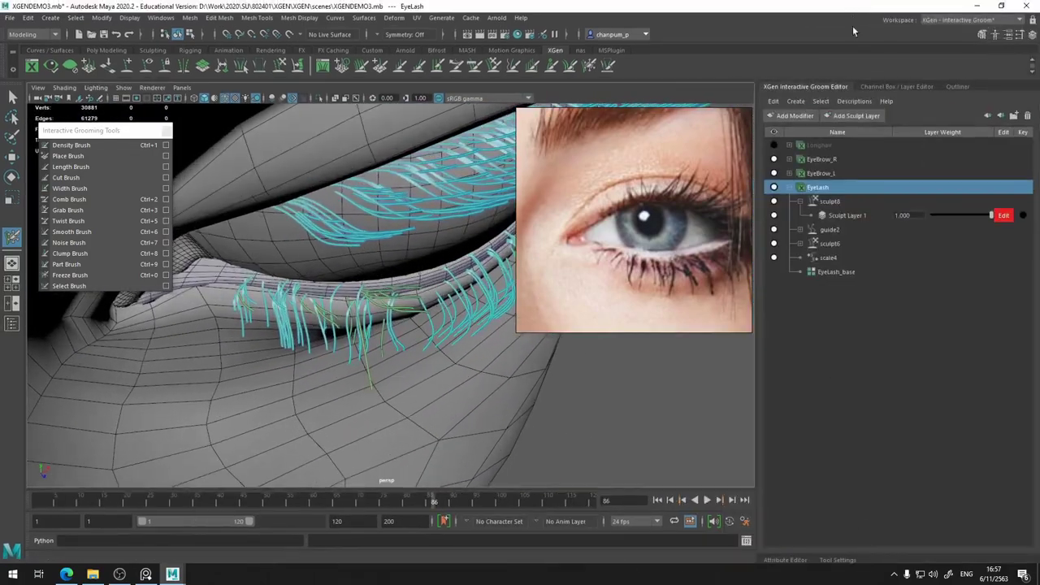
# Toggle between Cut and Freeze brushes while checking the lower and upper lash lines
pyautogui.click(836, 560)
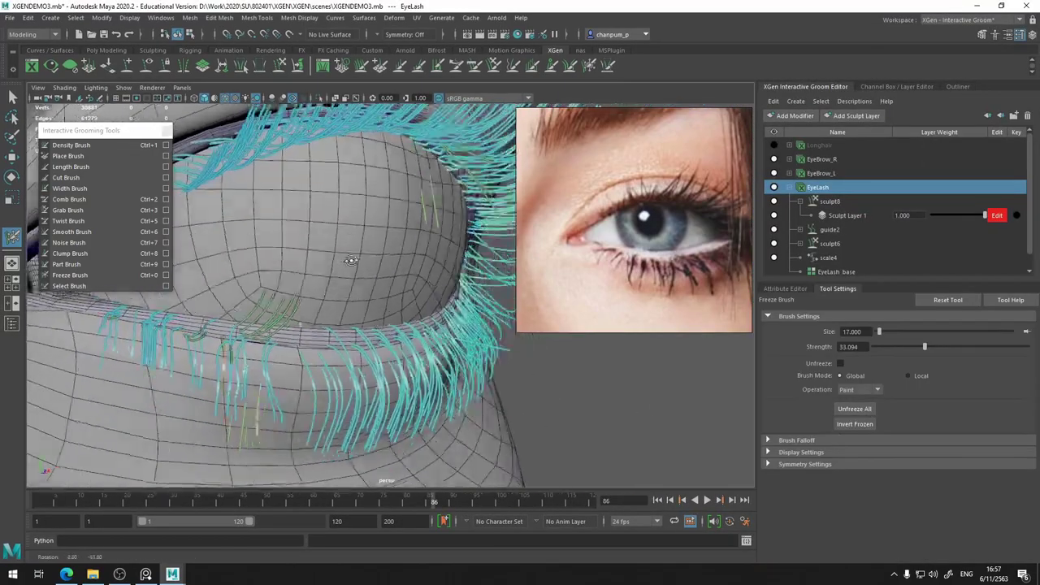
pyautogui.keyDown('alt'); pyautogui.moveTo(382, 440); pyautogui.dragTo(484, 340); pyautogui.keyUp('alt')
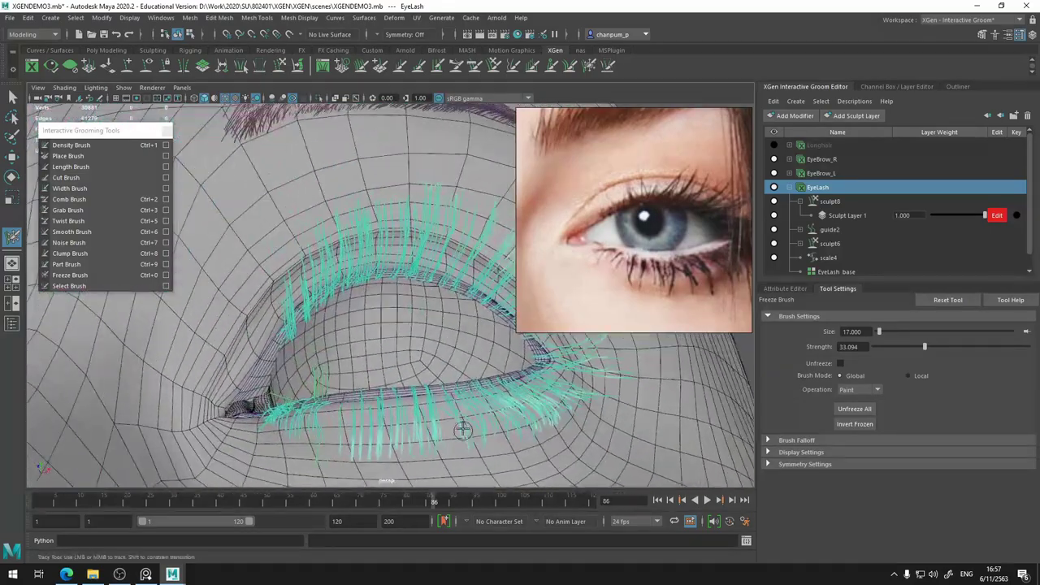
pyautogui.hotkey('ctrl', '5')
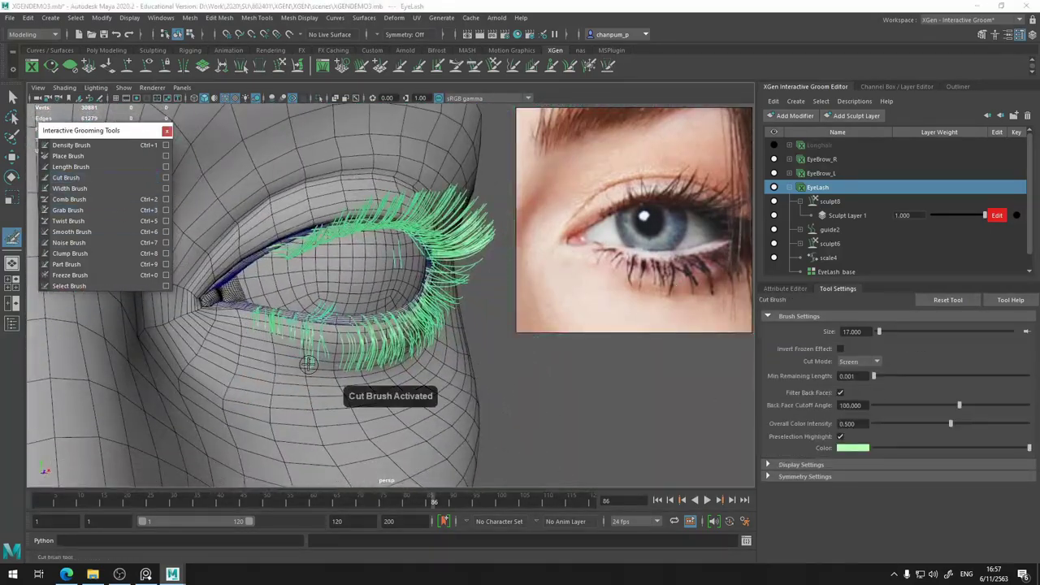
pyautogui.keyDown('alt'); pyautogui.moveTo(439, 244); pyautogui.dragTo(983, 270, button='right'); pyautogui.keyUp('alt')
pyautogui.hotkey('ctrl', '0')
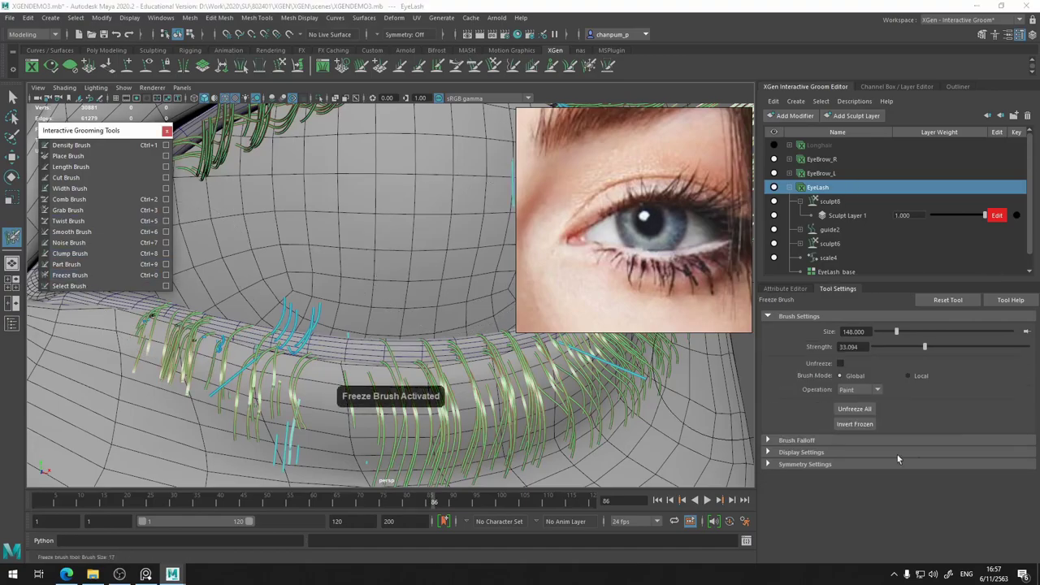
pyautogui.moveTo(487, 365)
pyautogui.keyDown('alt'); pyautogui.mouseDown()
pyautogui.moveTo(345, 325)
pyautogui.moveTo(285, 283)
pyautogui.moveTo(324, 378)
pyautogui.moveTo(402, 268)
pyautogui.mouseUp(); pyautogui.keyUp('alt')
pyautogui.click(65, 177)
pyautogui.hotkey('ctrl', '3')
pyautogui.moveTo(341, 309)
pyautogui.keyDown('alt'); pyautogui.mouseDown()
pyautogui.moveTo(464, 319)
pyautogui.moveTo(325, 244)
pyautogui.mouseUp(); pyautogui.keyUp('alt')
pyautogui.hotkey('ctrl', '0')
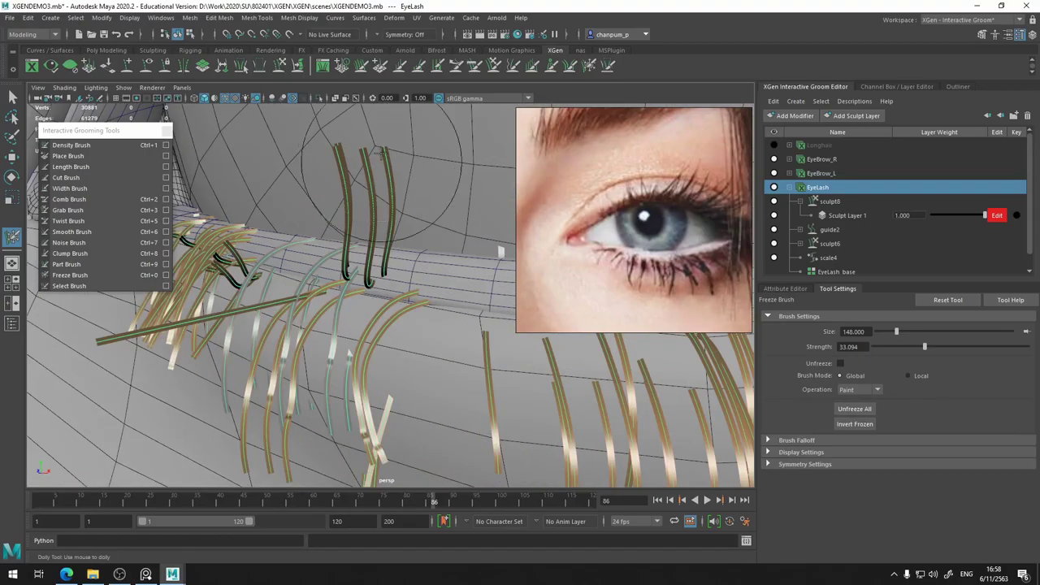
pyautogui.click(49, 274)
# Review both lash rows from a wide frontal view of the eye
pyautogui.keyDown('alt'); pyautogui.moveTo(325, 358); pyautogui.dragTo(501, 296); pyautogui.keyUp('alt')
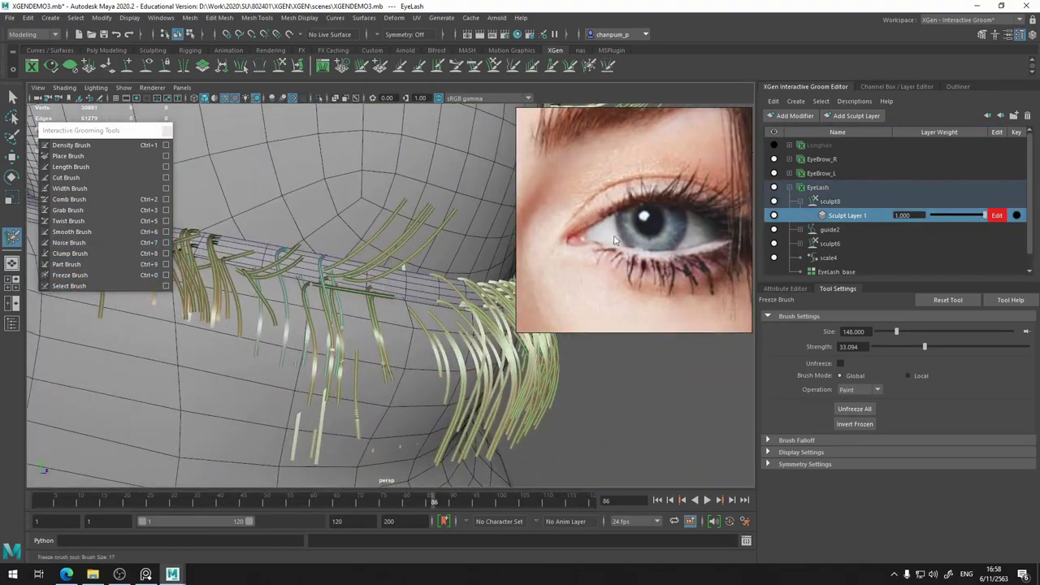
pyautogui.moveTo(419, 185)
pyautogui.keyDown('alt'); pyautogui.mouseDown()
pyautogui.moveTo(282, 270)
pyautogui.moveTo(232, 289)
pyautogui.moveTo(203, 278)
pyautogui.moveTo(451, 300)
pyautogui.mouseUp(); pyautogui.keyUp('alt')
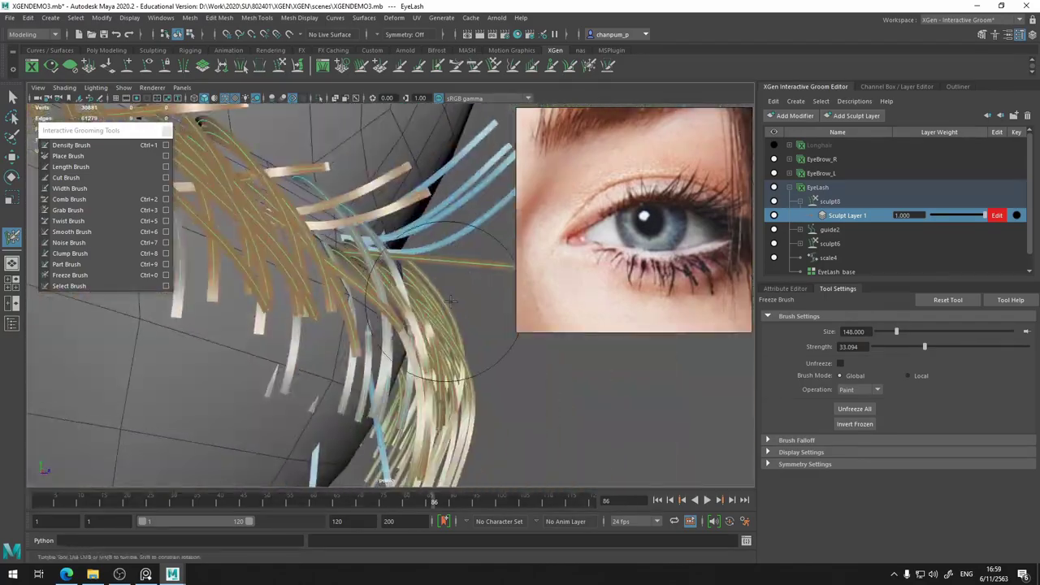
pyautogui.keyDown('alt'); pyautogui.moveTo(398, 292); pyautogui.dragTo(360, 267, button='right'); pyautogui.keyUp('alt')
pyautogui.keyDown('alt'); pyautogui.moveTo(360, 267); pyautogui.dragTo(447, 290, button='middle'); pyautogui.keyUp('alt')
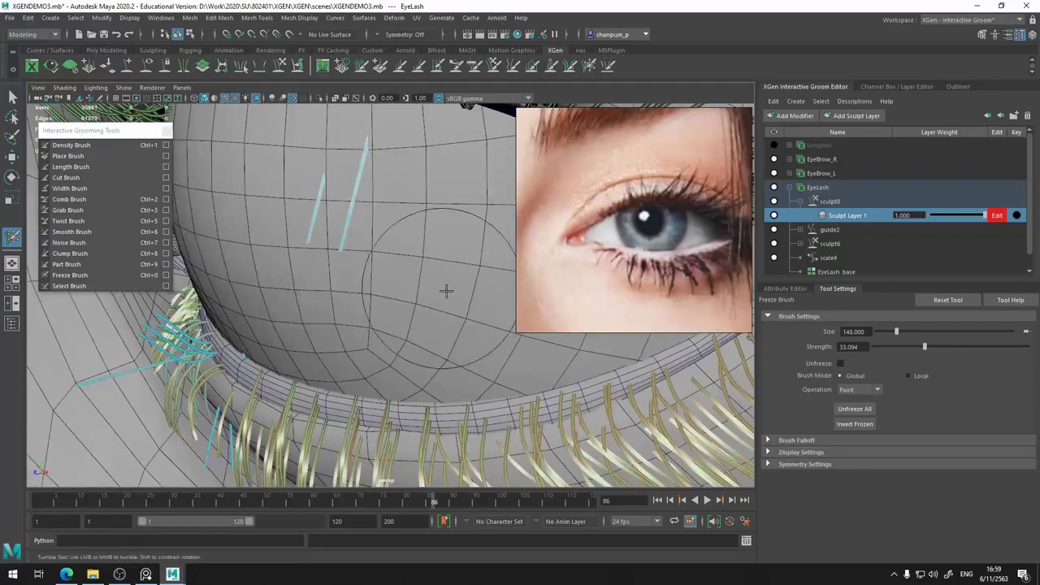
pyautogui.moveTo(447, 290)
pyautogui.keyDown('alt'); pyautogui.mouseDown()
pyautogui.moveTo(381, 276)
pyautogui.moveTo(455, 300)
pyautogui.mouseUp(); pyautogui.keyUp('alt')
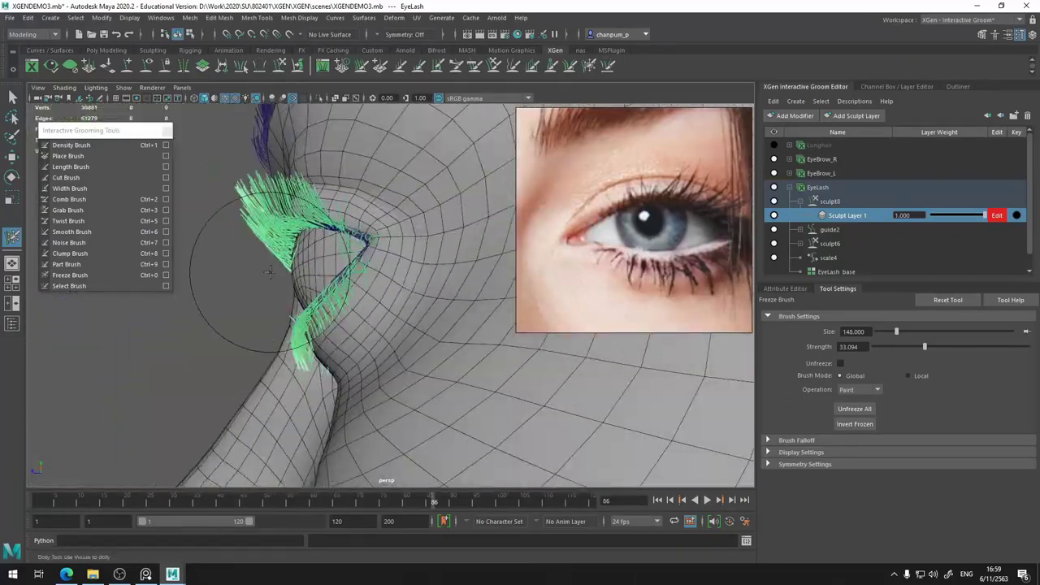
# Trim stray lashes with the Cut Brush, checking the lash row from angled and front views
pyautogui.click(66, 177)
pyautogui.keyDown('alt'); pyautogui.moveTo(244, 325); pyautogui.dragTo(346, 307); pyautogui.keyUp('alt')
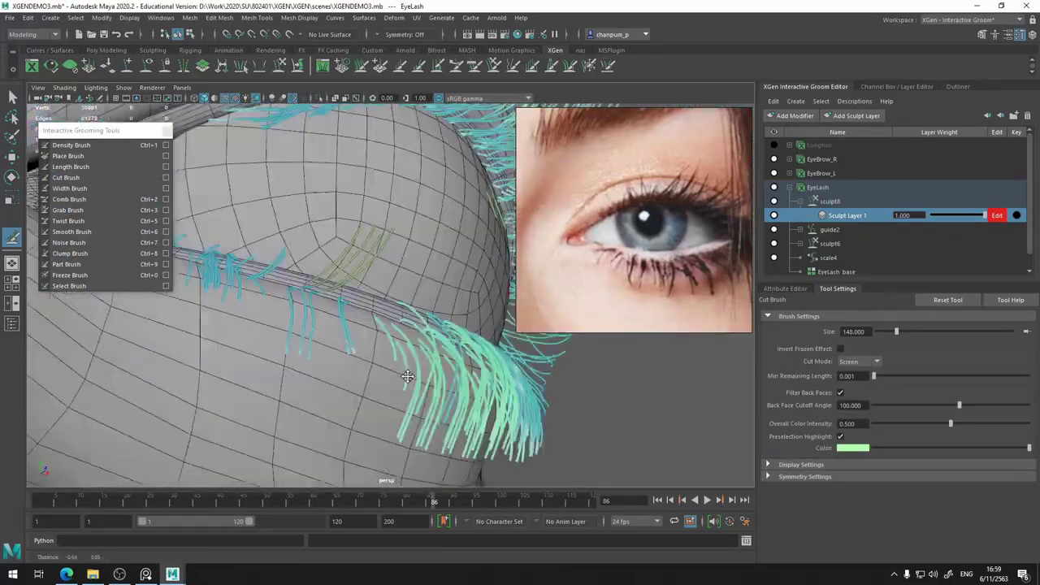
pyautogui.keyDown('alt'); pyautogui.moveTo(347, 307); pyautogui.dragTo(325, 293, button='right'); pyautogui.keyUp('alt')
pyautogui.moveTo(325, 292)
pyautogui.keyDown('alt'); pyautogui.mouseDown()
pyautogui.moveTo(422, 363)
pyautogui.moveTo(499, 317)
pyautogui.mouseUp(); pyautogui.keyUp('alt')
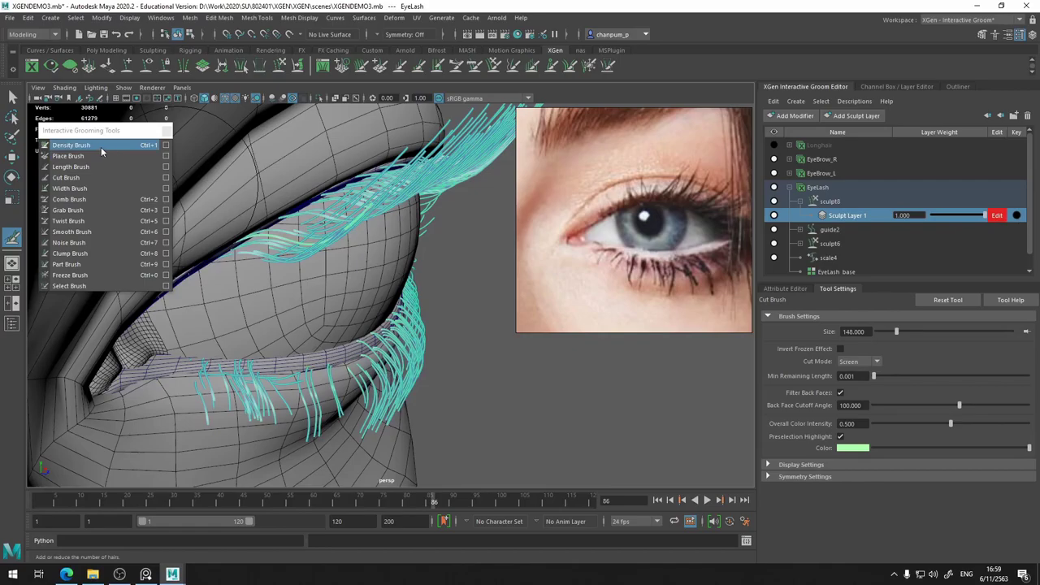
pyautogui.moveTo(341, 293)
pyautogui.keyDown('alt'); pyautogui.mouseDown()
pyautogui.moveTo(266, 319)
pyautogui.moveTo(66, 220)
pyautogui.mouseUp(); pyautogui.keyUp('alt')
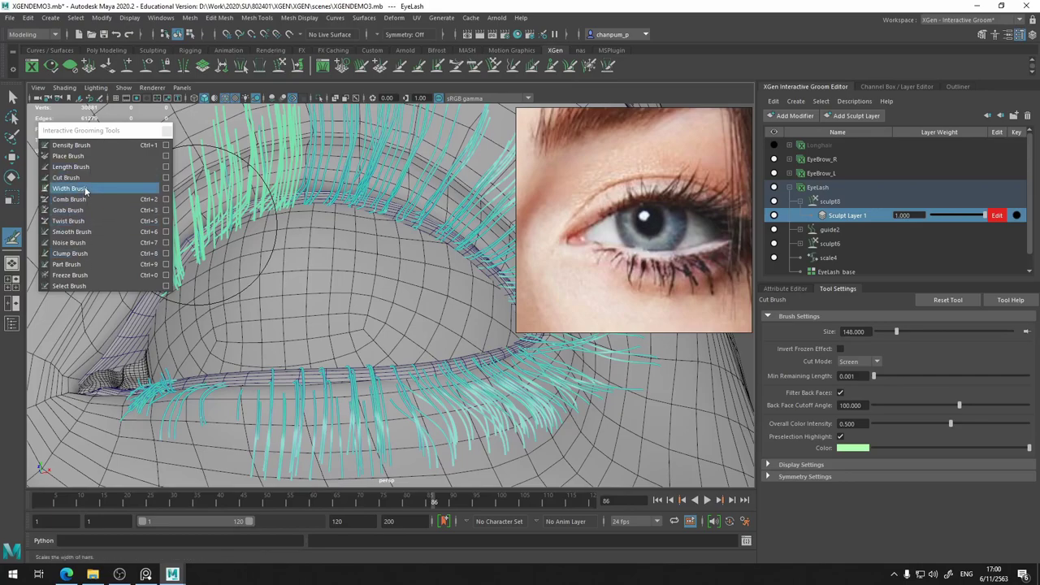
# Activate the Clump Brush and save the scene
pyautogui.click(70, 252)
pyautogui.scroll(-4, 376, 244)
pyautogui.scroll(-2, 377, 243)
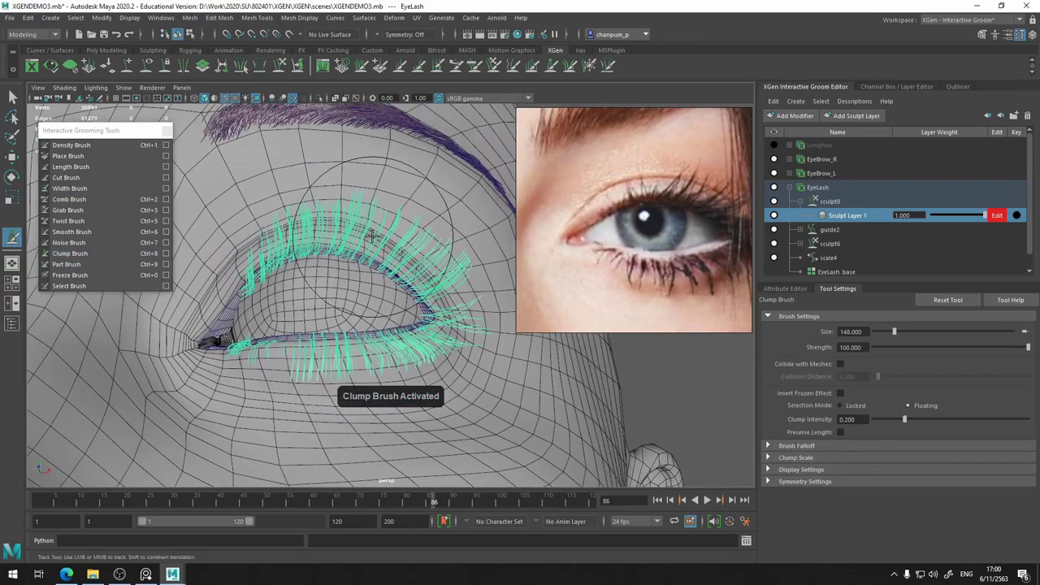
pyautogui.hotkey('ctrl', 's')
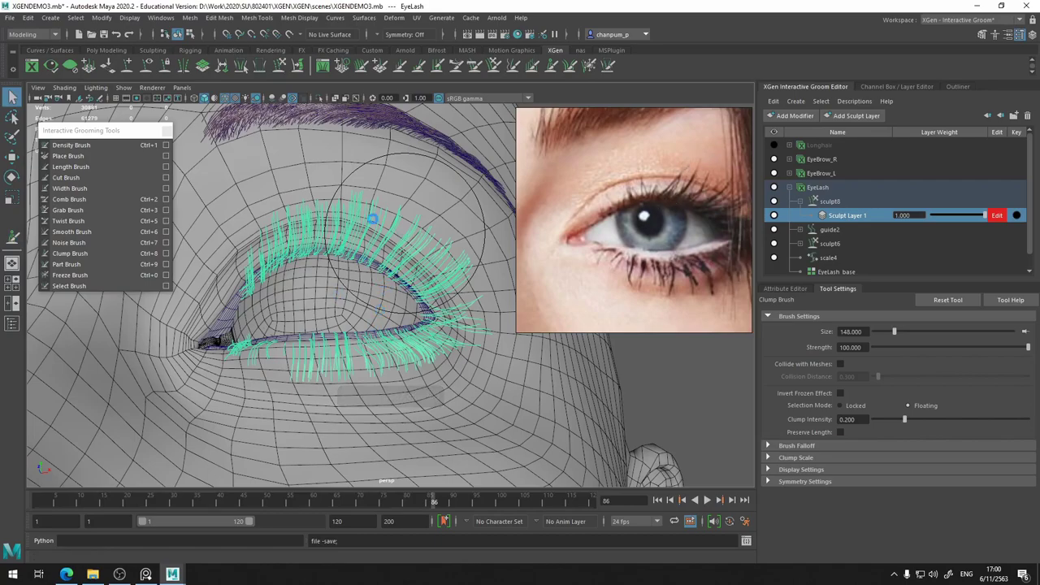
# Select the EyeLash_base guides in the Interactive Groom Editor list
pyautogui.scroll(2, 439, 258)
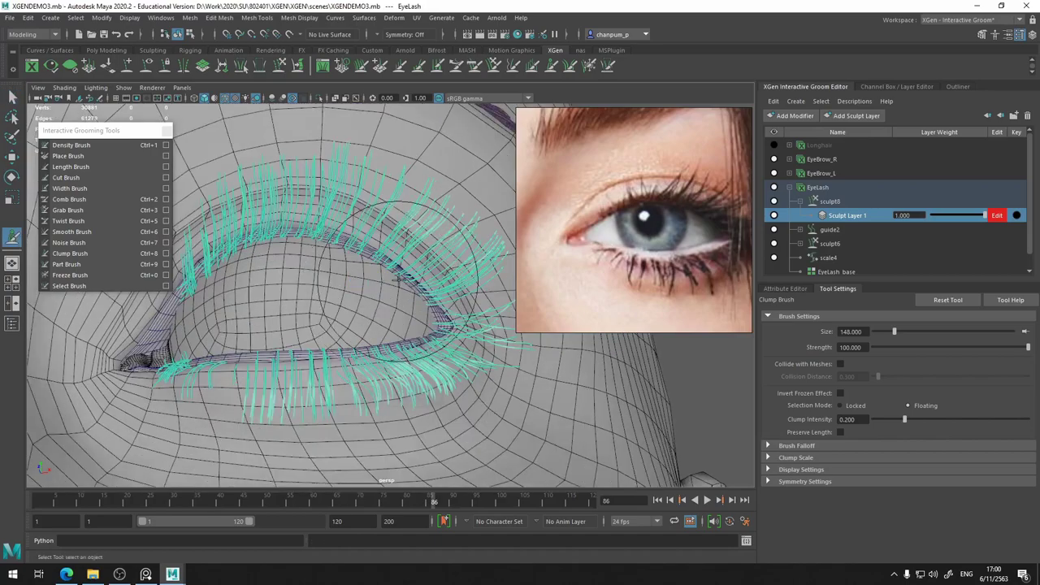
pyautogui.moveTo(377, 244)
pyautogui.keyDown('alt'); pyautogui.mouseDown()
pyautogui.moveTo(347, 292)
pyautogui.moveTo(454, 284)
pyautogui.mouseUp(); pyautogui.keyUp('alt')
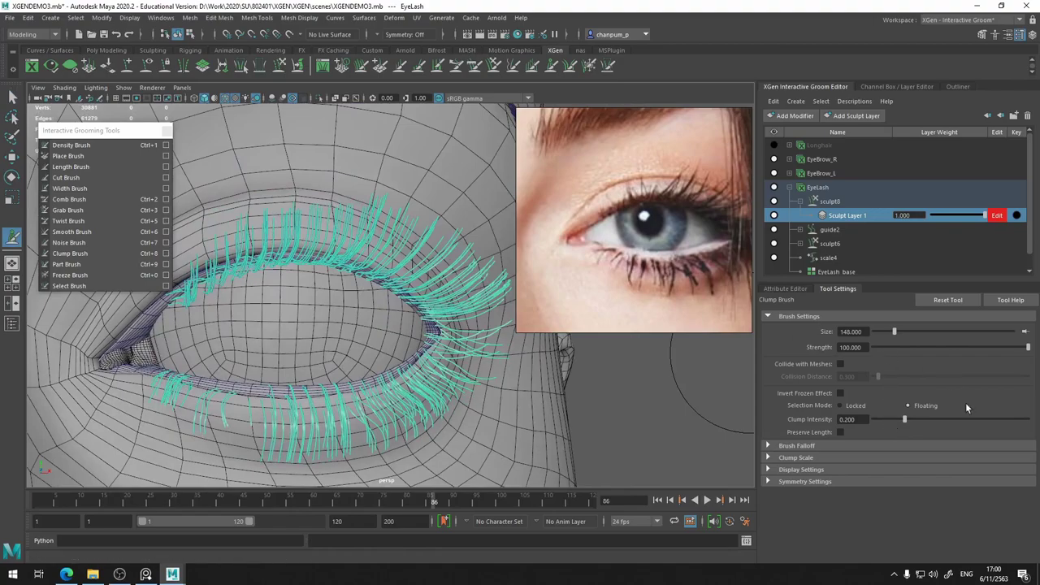
pyautogui.scroll(-1, 853, 217)
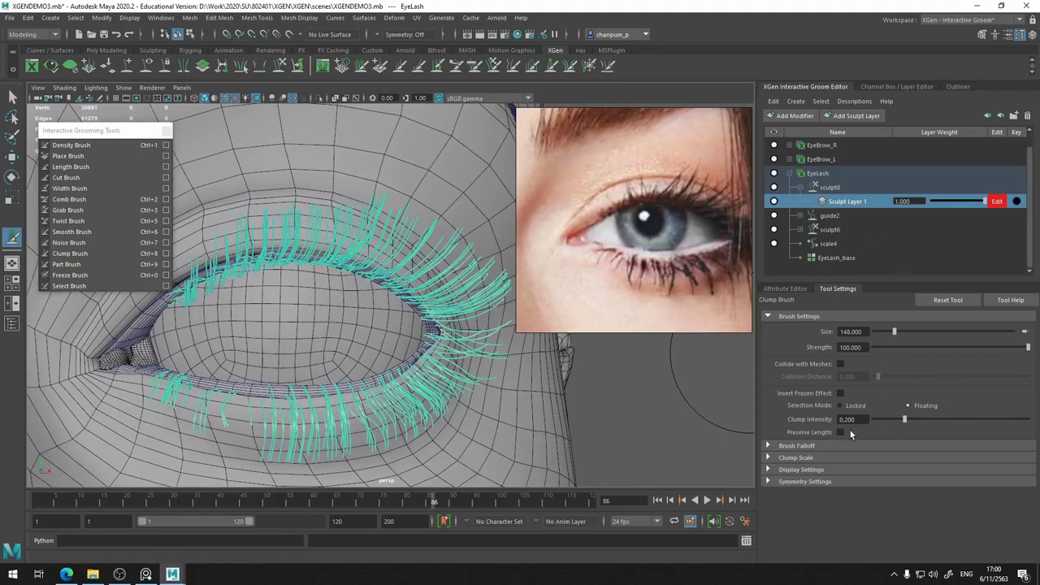
pyautogui.click(837, 259)
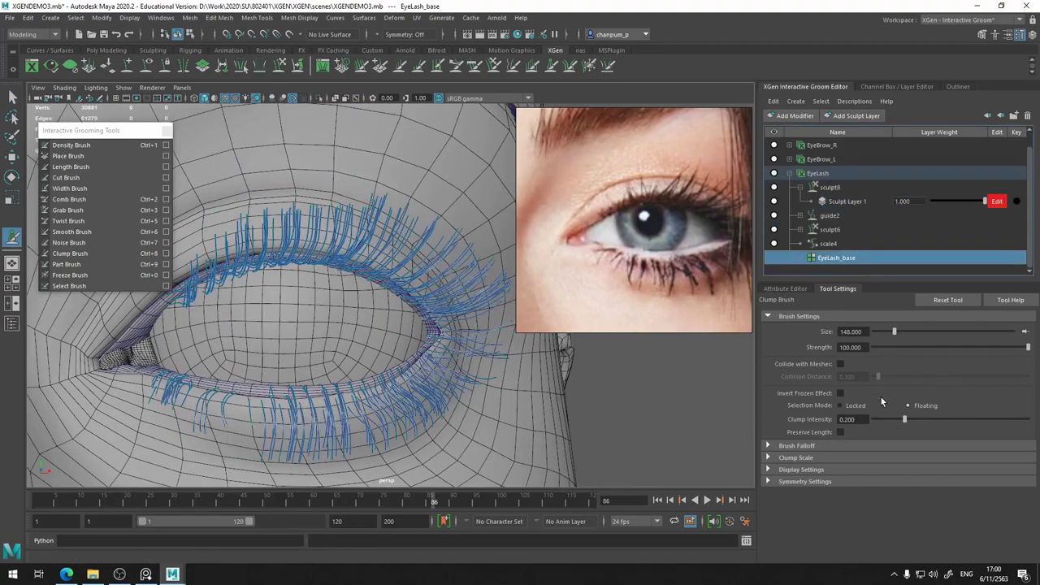
# Check EyeLash_base's attributes (CV count 160), then reselect Sculpt Layer 1 and the Clump Brush
pyautogui.click(799, 291)
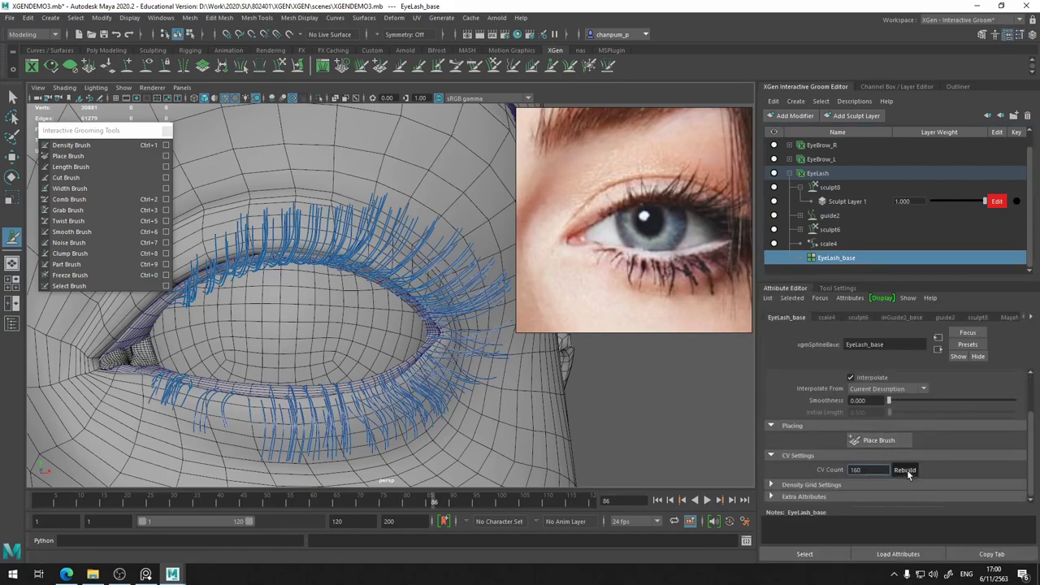
pyautogui.keyDown('alt'); pyautogui.moveTo(388, 300); pyautogui.dragTo(371, 279); pyautogui.keyUp('alt')
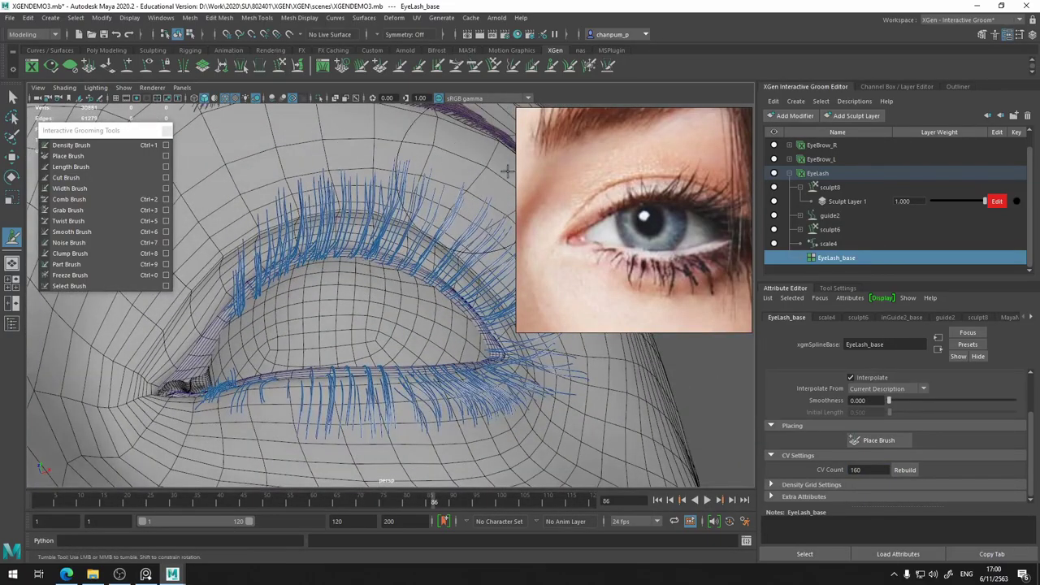
pyautogui.click(849, 202)
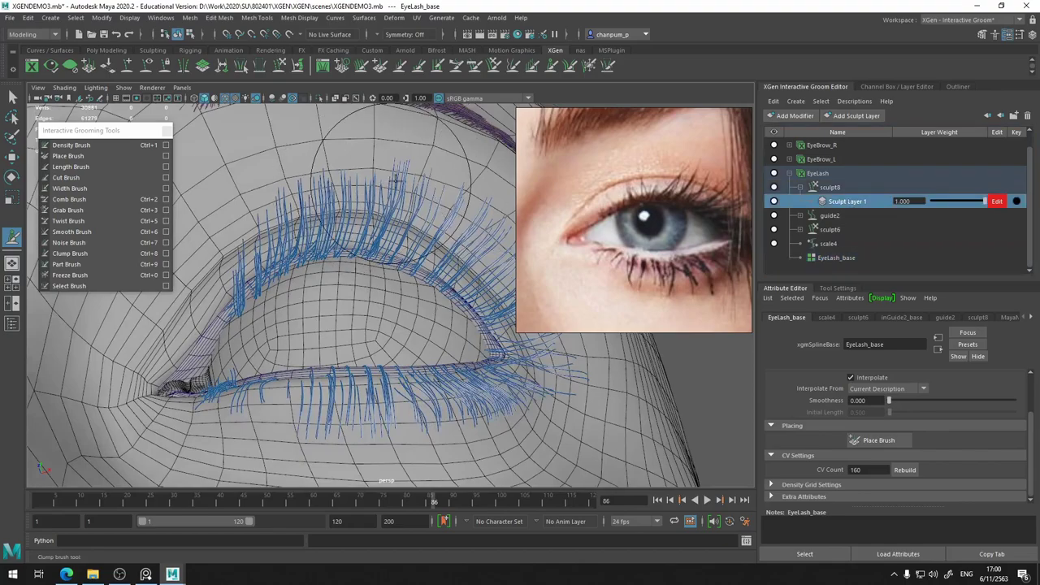
pyautogui.click(97, 253)
# Glance at the Freeze Brush settings, then return to the Clump Brush and undo the last clump stroke
pyautogui.keyDown('alt'); pyautogui.moveTo(390, 292); pyautogui.dragTo(382, 268); pyautogui.keyUp('alt')
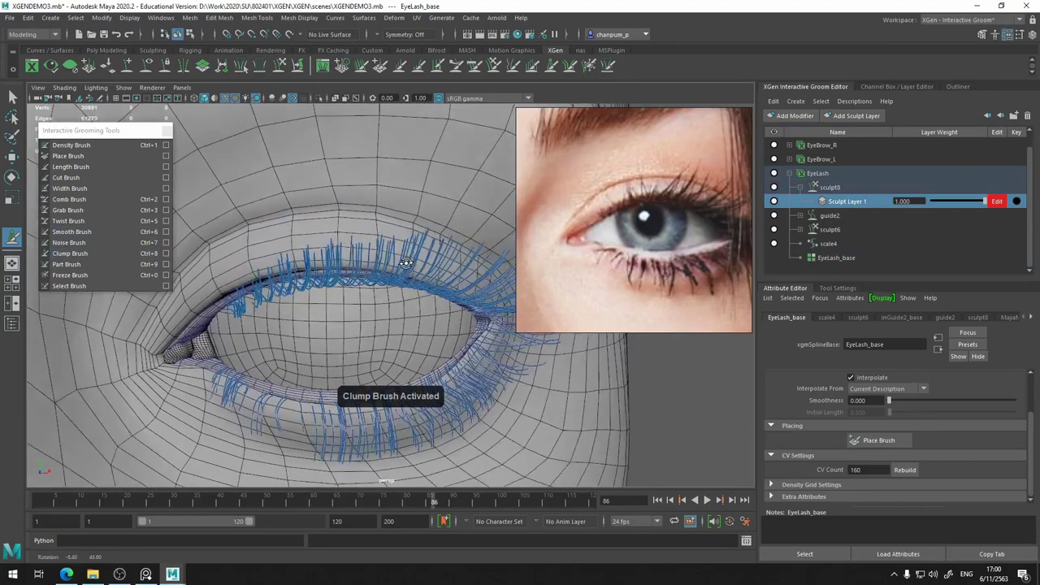
pyautogui.click(71, 275)
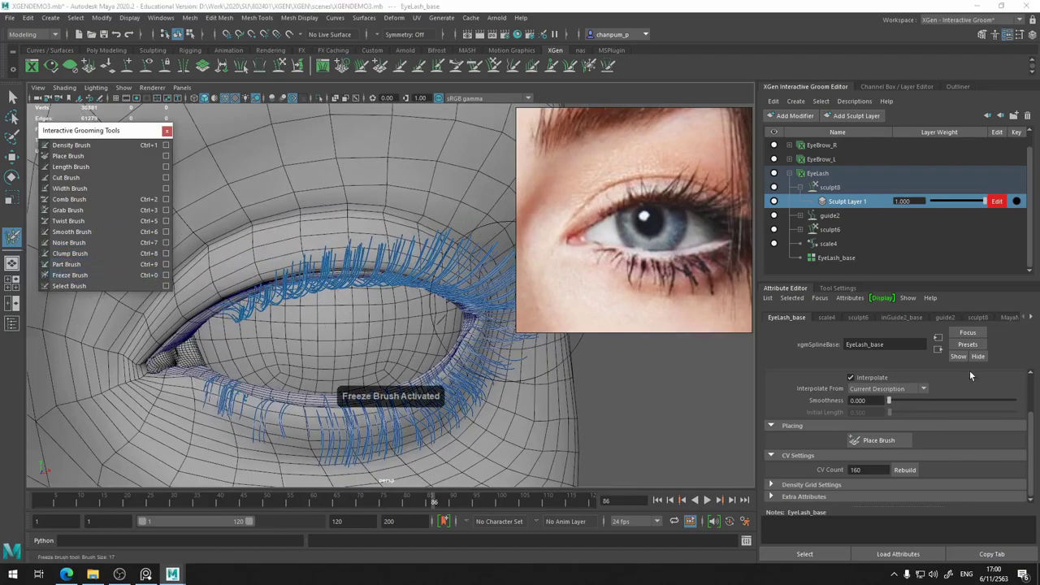
pyautogui.click(838, 289)
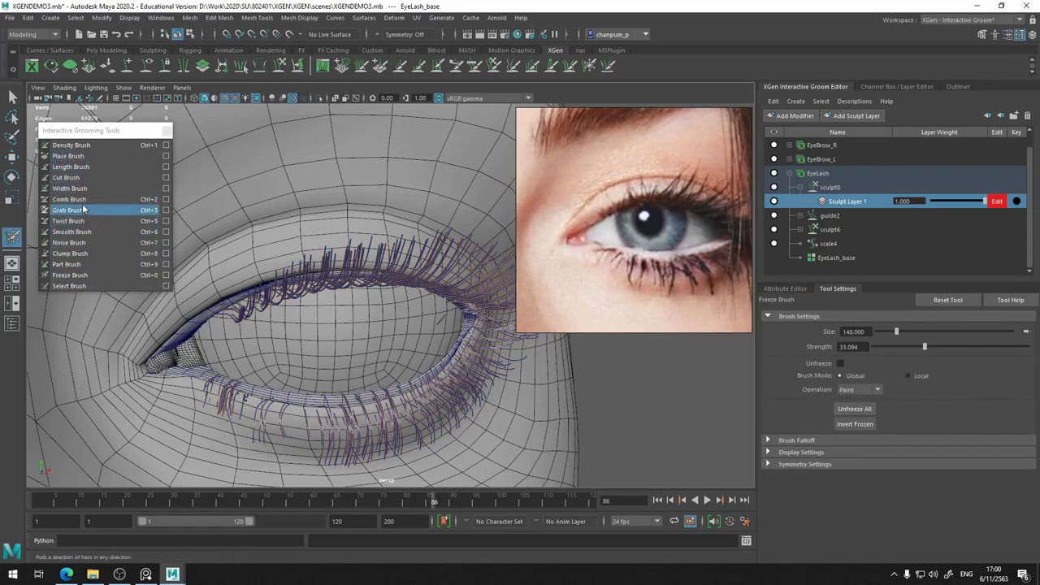
pyautogui.click(70, 254)
pyautogui.moveTo(243, 244)
pyautogui.keyDown('alt'); pyautogui.mouseDown()
pyautogui.moveTo(339, 189)
pyautogui.moveTo(268, 236)
pyautogui.moveTo(346, 257)
pyautogui.mouseUp(); pyautogui.keyUp('alt')
pyautogui.hotkey('ctrl', 'z')
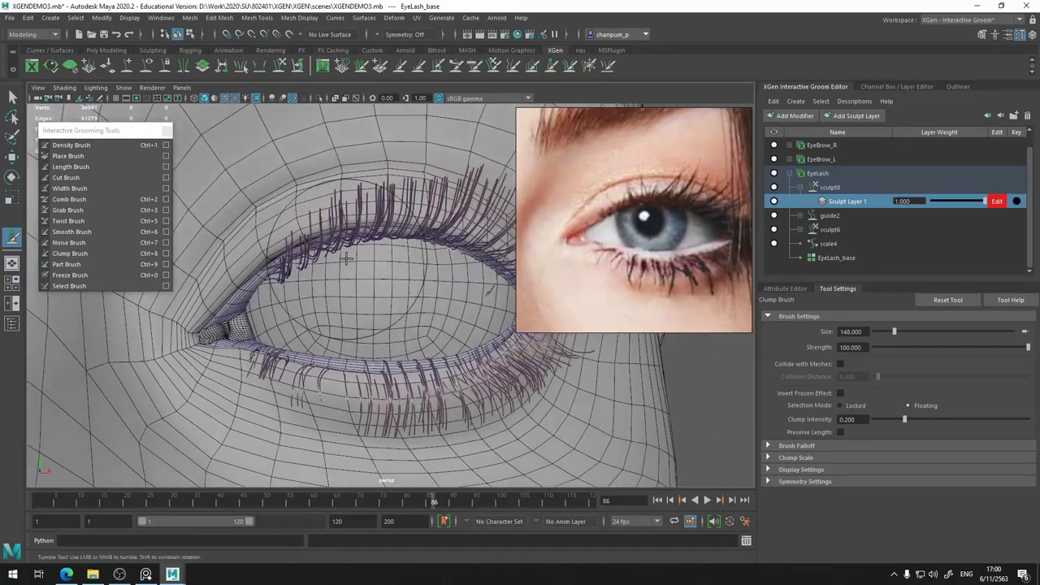
# Scroll the reference board to a close-up of a brown eye with dense lashes
pyautogui.scroll(-2, 613, 282)
pyautogui.scroll(-1, 613, 282)
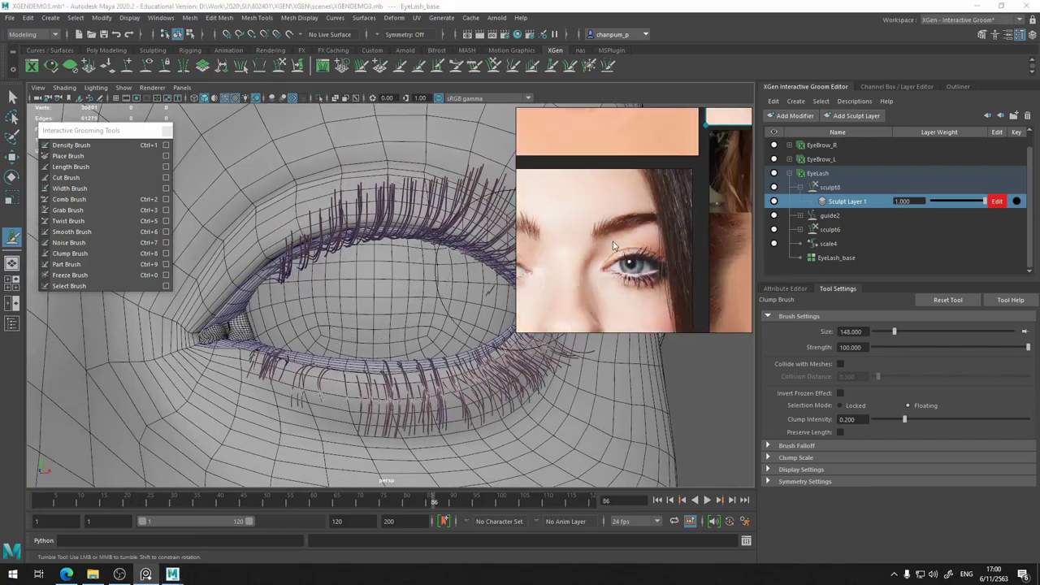
pyautogui.scroll(-1, 613, 282)
pyautogui.scroll(3, 613, 281)
pyautogui.scroll(1, 634, 199)
pyautogui.scroll(1, 671, 235)
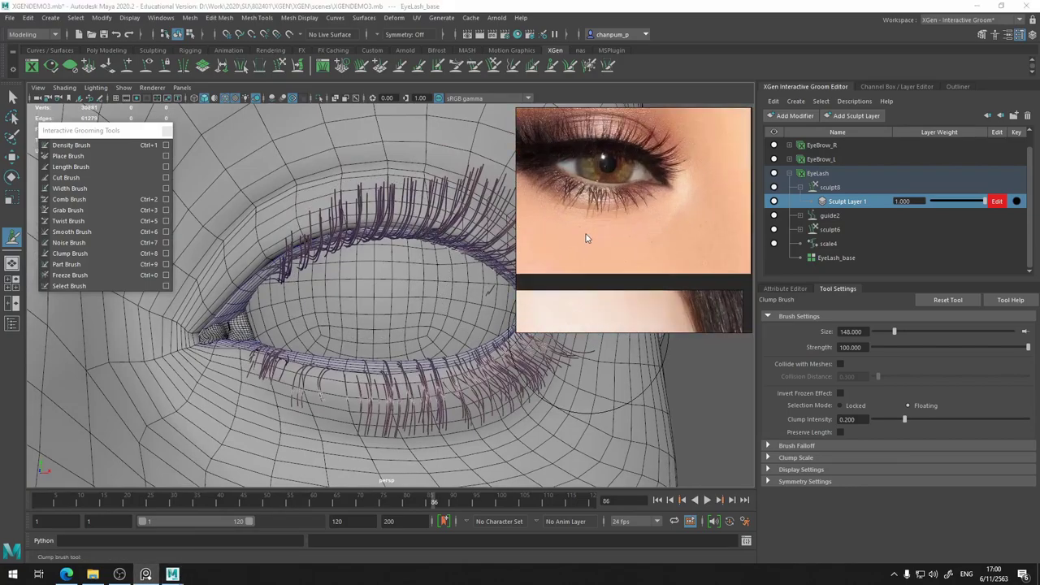
pyautogui.scroll(-1, 588, 232)
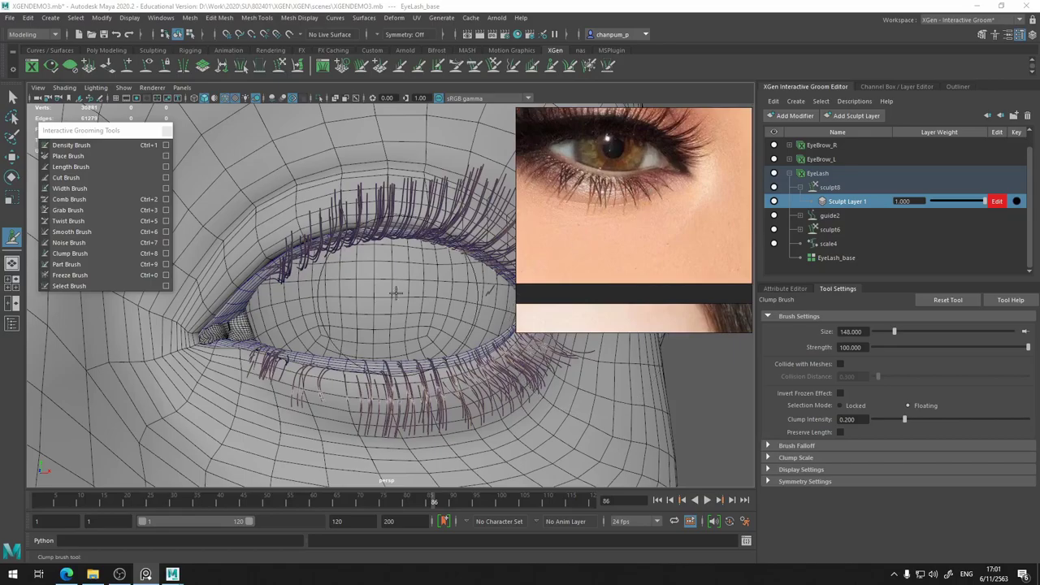
# Undo a clump stroke and pull the lower lash strands into a tight clump
pyautogui.keyDown('alt'); pyautogui.moveTo(394, 296); pyautogui.dragTo(349, 277); pyautogui.keyUp('alt')
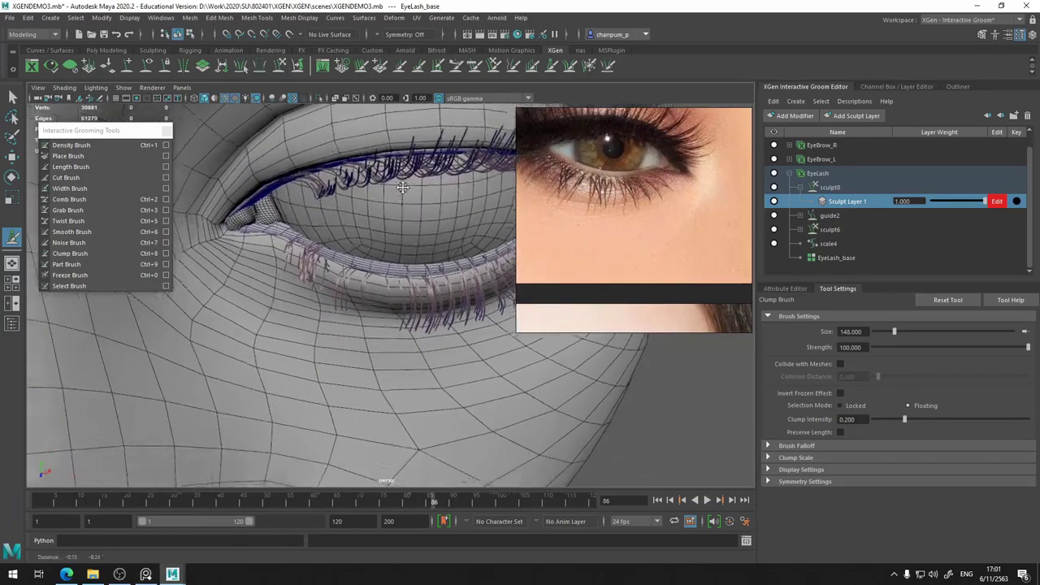
pyautogui.moveTo(350, 277)
pyautogui.keyDown('alt'); pyautogui.mouseDown(button='right')
pyautogui.moveTo(423, 243)
pyautogui.moveTo(586, 104)
pyautogui.moveTo(520, 187)
pyautogui.mouseUp(button='right'); pyautogui.keyUp('alt')
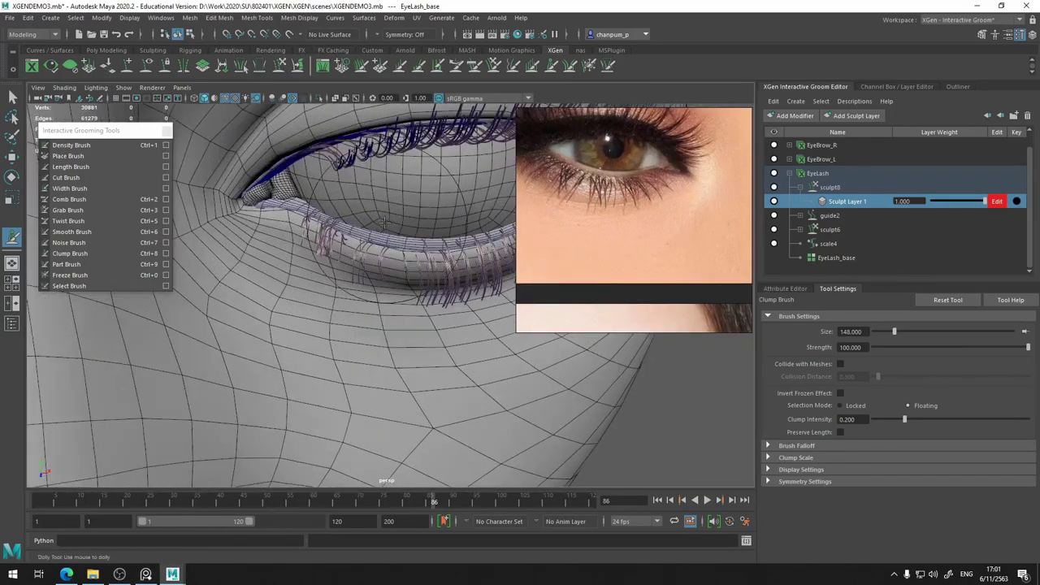
pyautogui.keyDown('alt'); pyautogui.moveTo(519, 187); pyautogui.dragTo(430, 284); pyautogui.keyUp('alt')
pyautogui.keyDown('alt'); pyautogui.moveTo(431, 285); pyautogui.dragTo(418, 300, button='right'); pyautogui.keyUp('alt')
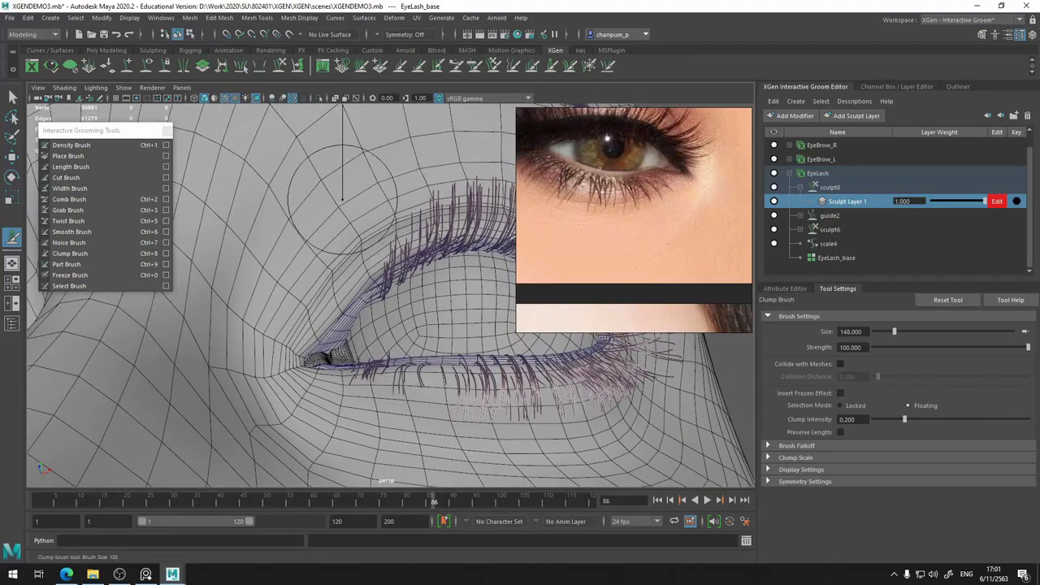
pyautogui.moveTo(295, 235)
pyautogui.keyDown('alt'); pyautogui.mouseDown()
pyautogui.moveTo(312, 297)
pyautogui.moveTo(353, 255)
pyautogui.moveTo(425, 268)
pyautogui.moveTo(398, 228)
pyautogui.moveTo(376, 327)
pyautogui.moveTo(358, 281)
pyautogui.mouseUp(); pyautogui.keyUp('alt')
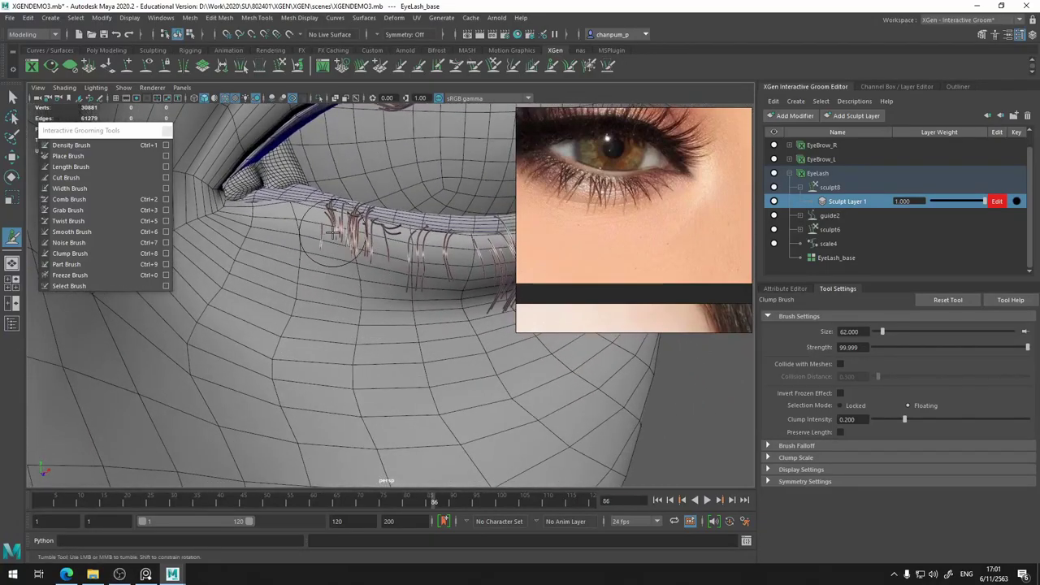
pyautogui.moveTo(333, 234)
pyautogui.keyDown('alt'); pyautogui.mouseDown(button='middle')
pyautogui.moveTo(378, 348)
pyautogui.moveTo(278, 341)
pyautogui.mouseUp(button='middle'); pyautogui.keyUp('alt')
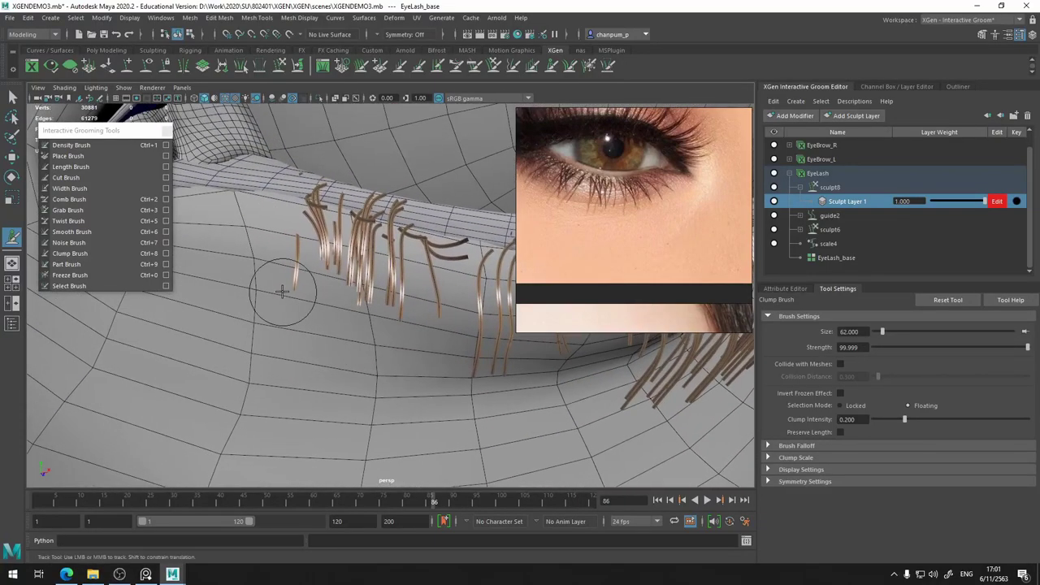
pyautogui.hotkey('ctrl', 'z')
pyautogui.moveTo(278, 236); pyautogui.dragTo(295, 234)
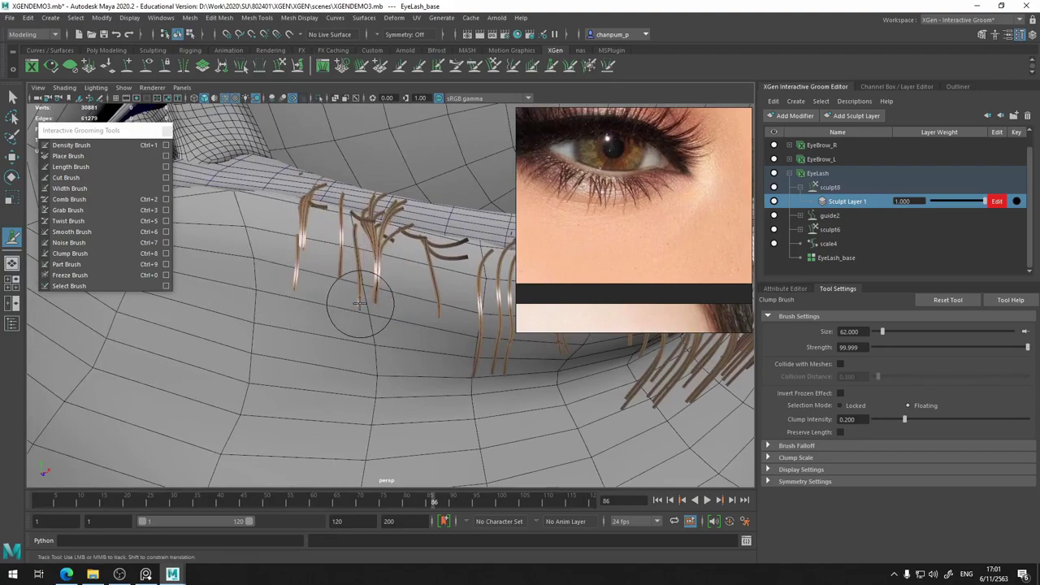
# Review the clumped lashes from several angles and resize the Clump Brush, strength reading 28.645
pyautogui.moveTo(372, 297)
pyautogui.keyDown('alt'); pyautogui.mouseDown()
pyautogui.moveTo(371, 280)
pyautogui.moveTo(372, 297)
pyautogui.mouseUp(); pyautogui.keyUp('alt')
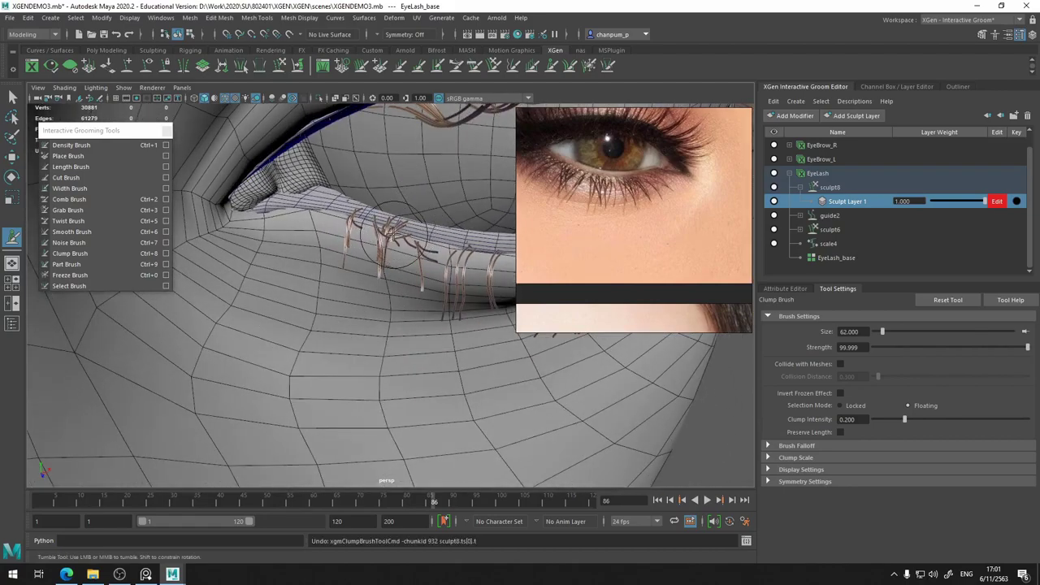
pyautogui.keyDown('alt'); pyautogui.moveTo(393, 234); pyautogui.dragTo(399, 262, button='right'); pyautogui.keyUp('alt')
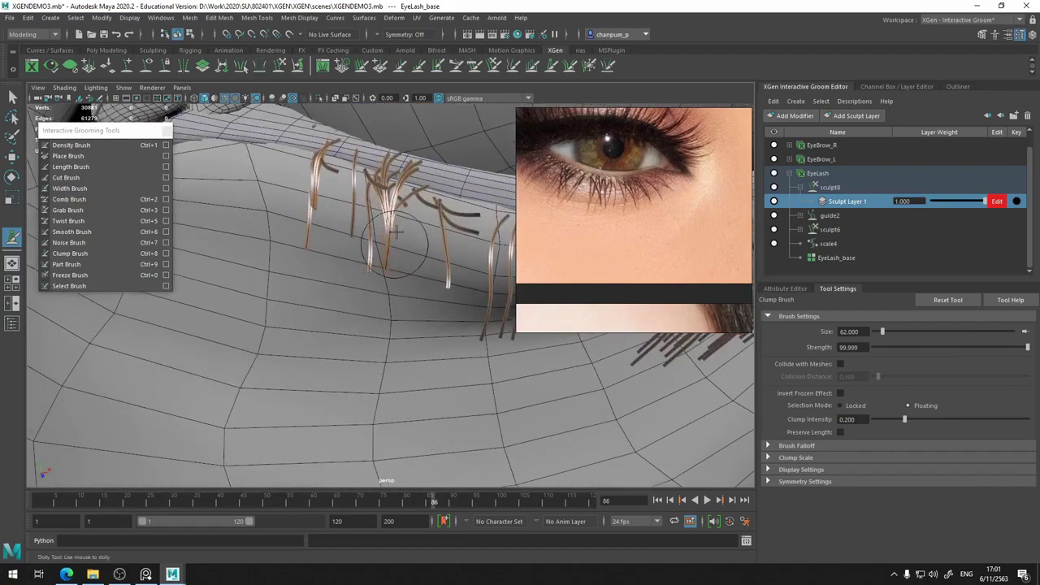
pyautogui.moveTo(404, 185)
pyautogui.keyDown('alt'); pyautogui.mouseDown()
pyautogui.moveTo(308, 207)
pyautogui.moveTo(412, 238)
pyautogui.mouseUp(); pyautogui.keyUp('alt')
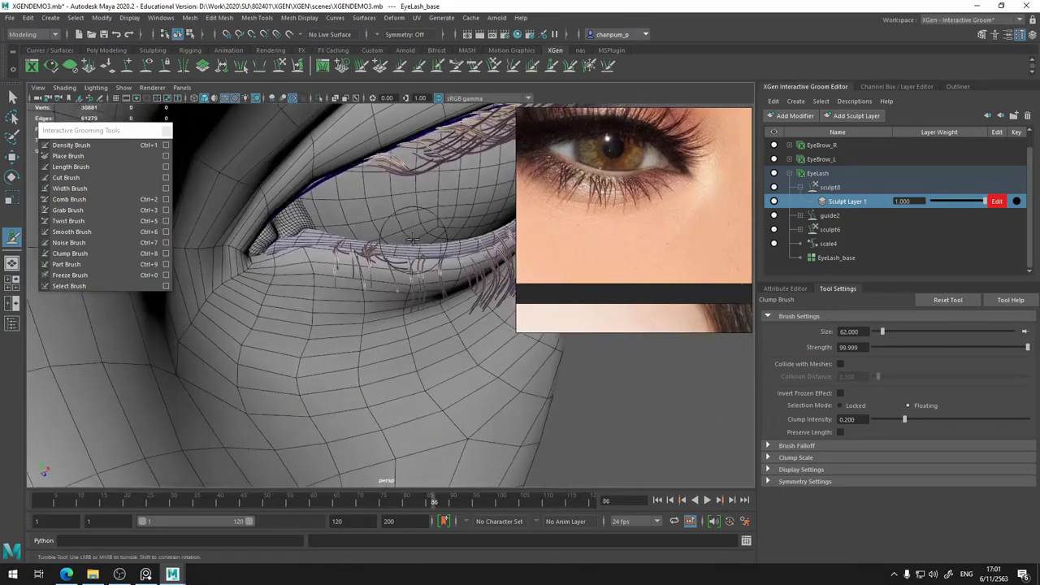
pyautogui.keyDown('alt'); pyautogui.moveTo(397, 278); pyautogui.dragTo(393, 251, button='right'); pyautogui.keyUp('alt')
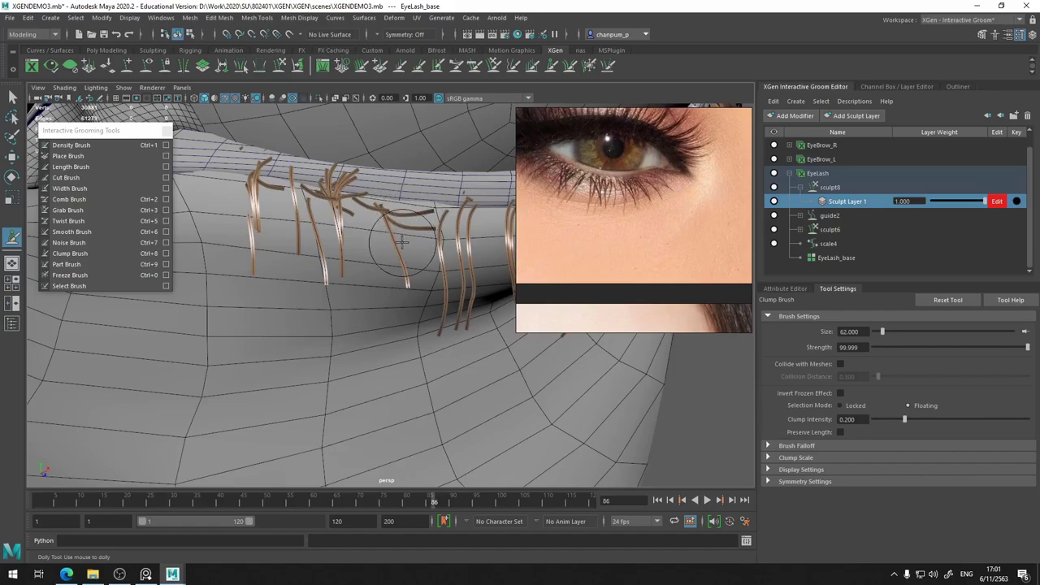
pyautogui.keyDown('alt'); pyautogui.moveTo(401, 241); pyautogui.dragTo(332, 241, button='middle'); pyautogui.keyUp('alt')
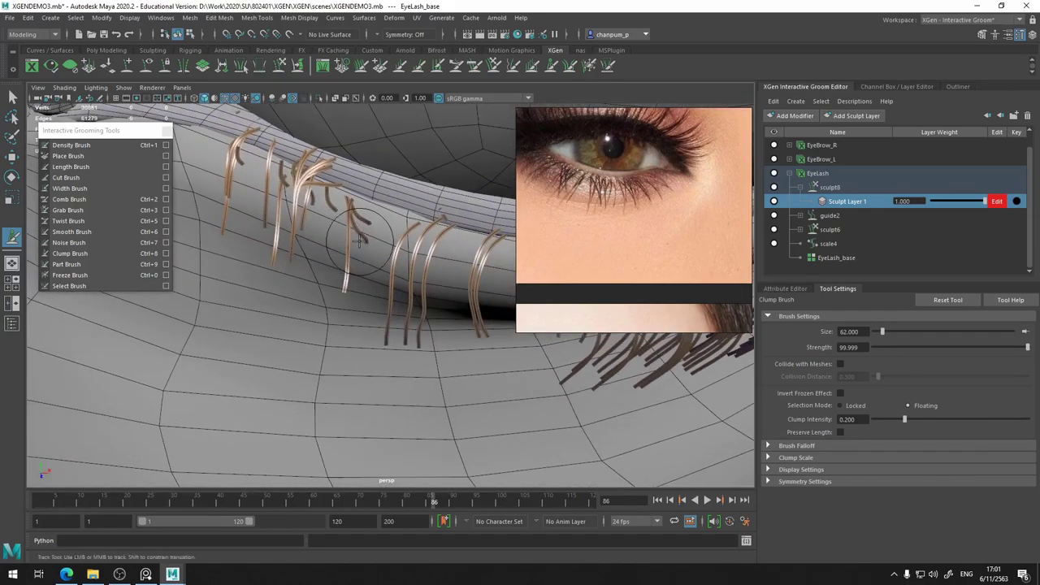
pyautogui.keyDown('alt'); pyautogui.moveTo(318, 177); pyautogui.dragTo(463, 208); pyautogui.keyUp('alt')
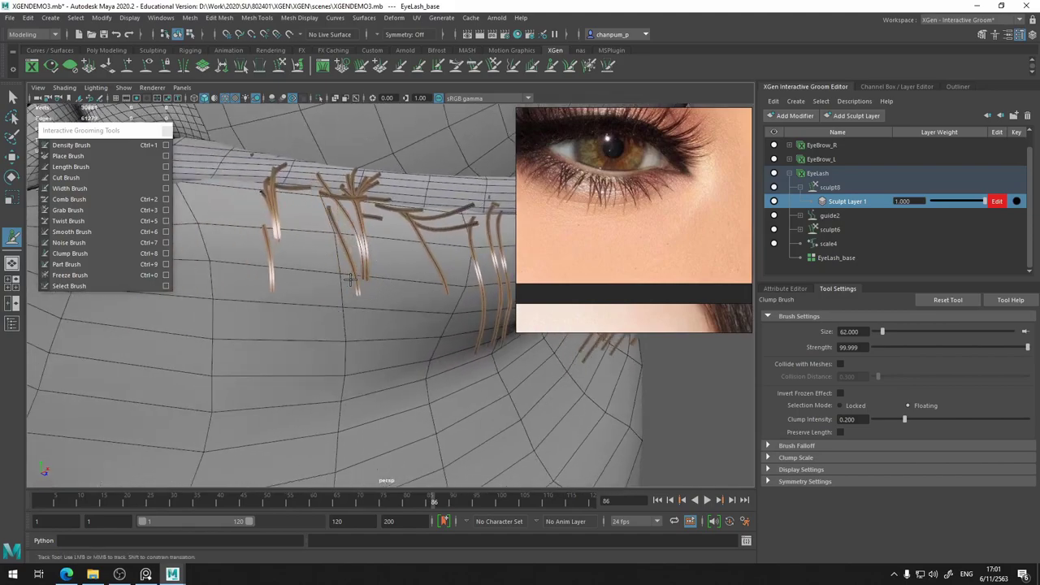
pyautogui.keyDown('alt'); pyautogui.moveTo(349, 293); pyautogui.dragTo(371, 336); pyautogui.keyUp('alt')
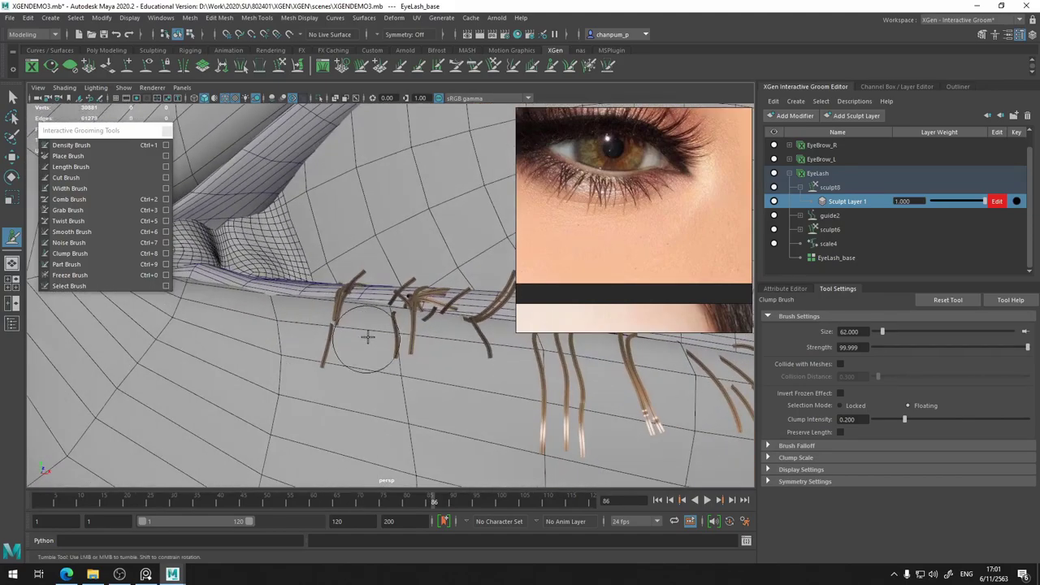
pyautogui.press('b')
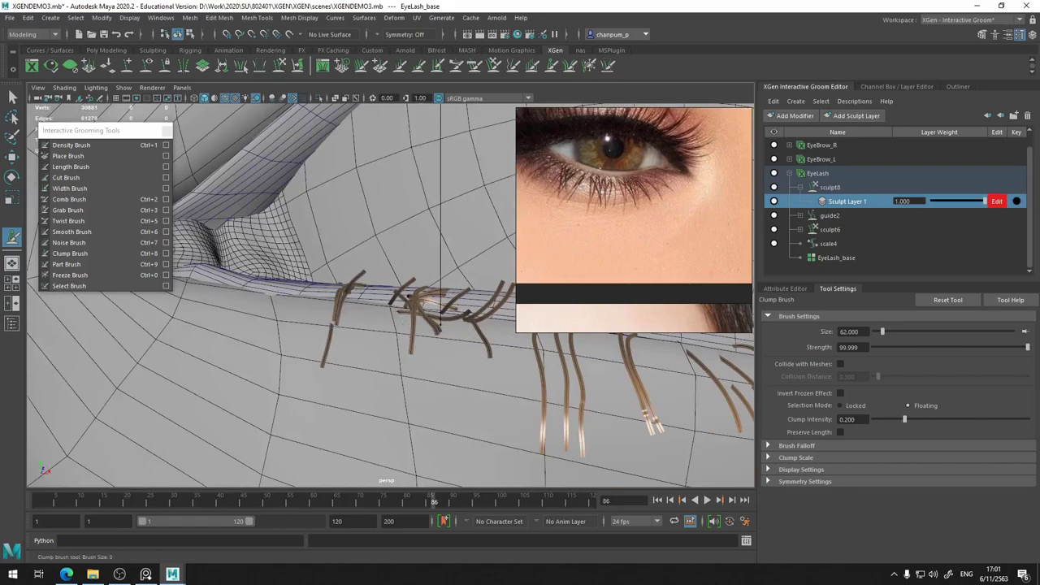
pyautogui.keyDown('alt'); pyautogui.moveTo(368, 309); pyautogui.dragTo(341, 300); pyautogui.keyUp('alt')
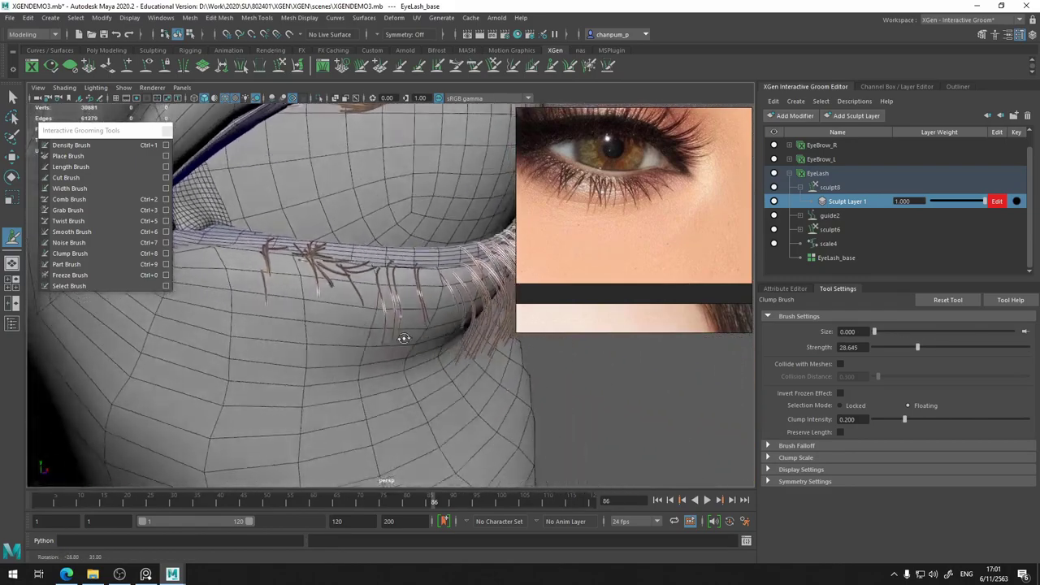
# Frame the lower eyelid, set Clump Brush size to 62 and clump the lower lashes
pyautogui.keyDown('alt'); pyautogui.moveTo(341, 301); pyautogui.dragTo(326, 298, button='right'); pyautogui.keyUp('alt')
pyautogui.keyDown('alt'); pyautogui.moveTo(326, 298); pyautogui.dragTo(374, 284, button='middle'); pyautogui.keyUp('alt')
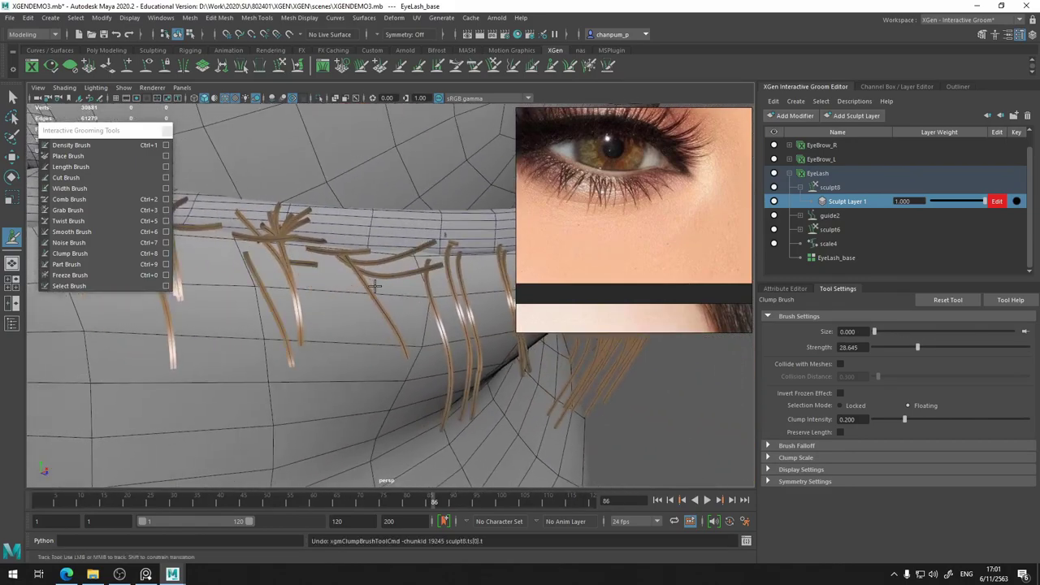
pyautogui.press('f')
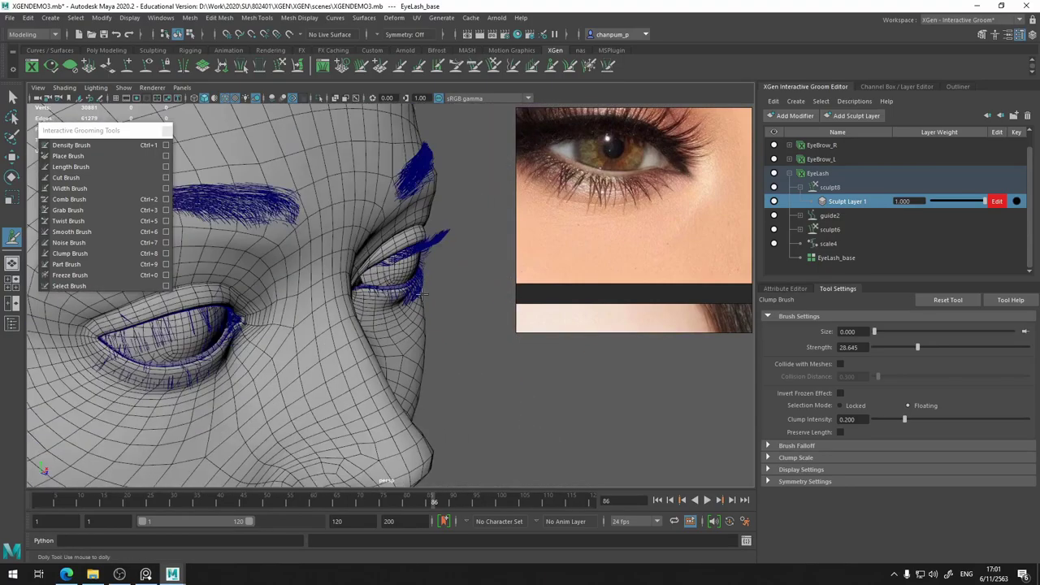
pyautogui.moveTo(423, 294)
pyautogui.keyDown('alt'); pyautogui.mouseDown()
pyautogui.moveTo(327, 294)
pyautogui.moveTo(347, 292)
pyautogui.mouseUp(); pyautogui.keyUp('alt')
pyautogui.moveTo(347, 293)
pyautogui.keyDown('alt'); pyautogui.mouseDown(button='right')
pyautogui.moveTo(375, 306)
pyautogui.moveTo(336, 308)
pyautogui.mouseUp(button='right'); pyautogui.keyUp('alt')
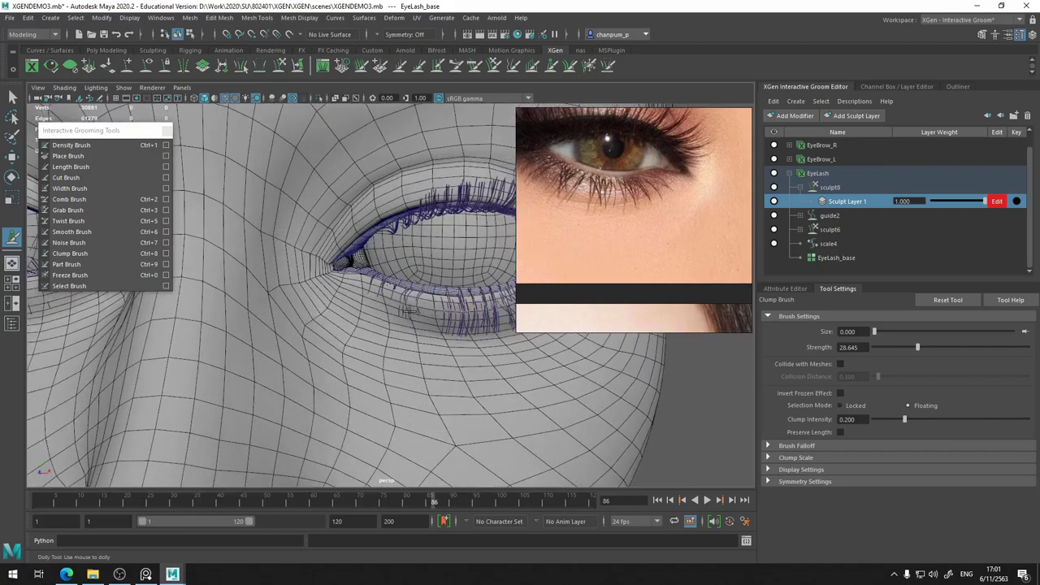
pyautogui.moveTo(336, 309)
pyautogui.keyDown('alt'); pyautogui.mouseDown()
pyautogui.moveTo(354, 348)
pyautogui.moveTo(344, 336)
pyautogui.mouseUp(); pyautogui.keyUp('alt')
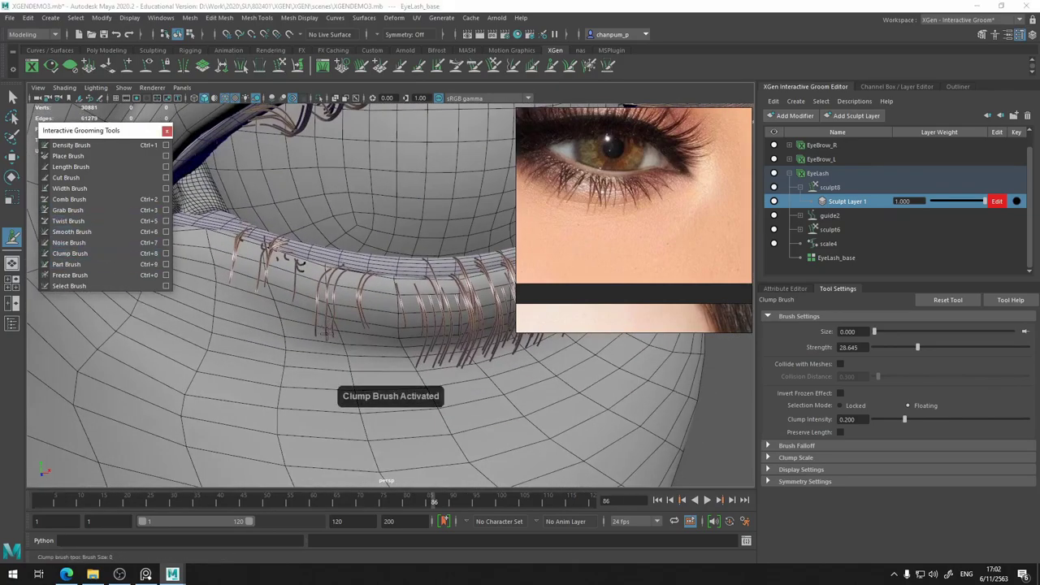
pyautogui.keyDown('alt'); pyautogui.moveTo(325, 331); pyautogui.dragTo(337, 321); pyautogui.keyUp('alt')
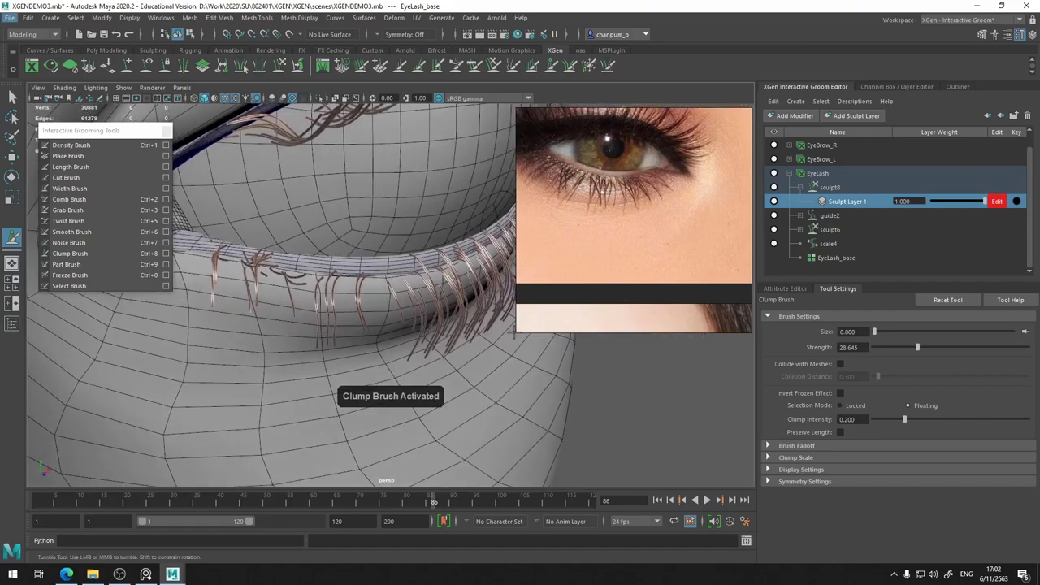
pyautogui.click(881, 332)
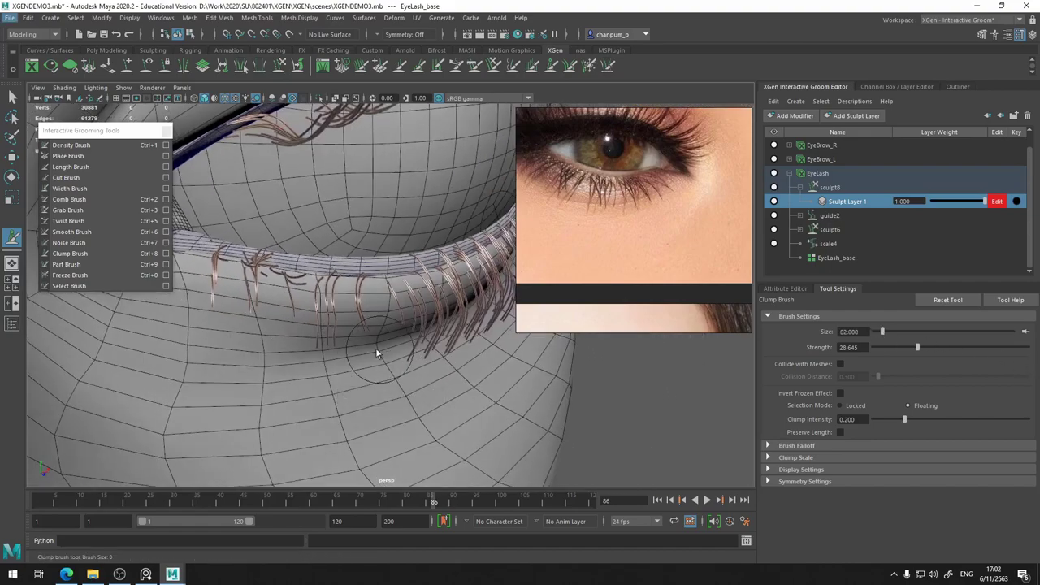
pyautogui.moveTo(329, 344)
pyautogui.mouseDown()
pyautogui.moveTo(329, 324)
pyautogui.moveTo(321, 336)
pyautogui.moveTo(364, 319)
pyautogui.moveTo(345, 329)
pyautogui.moveTo(341, 287)
pyautogui.moveTo(341, 307)
pyautogui.moveTo(387, 273)
pyautogui.moveTo(255, 276)
pyautogui.moveTo(392, 286)
pyautogui.mouseUp()
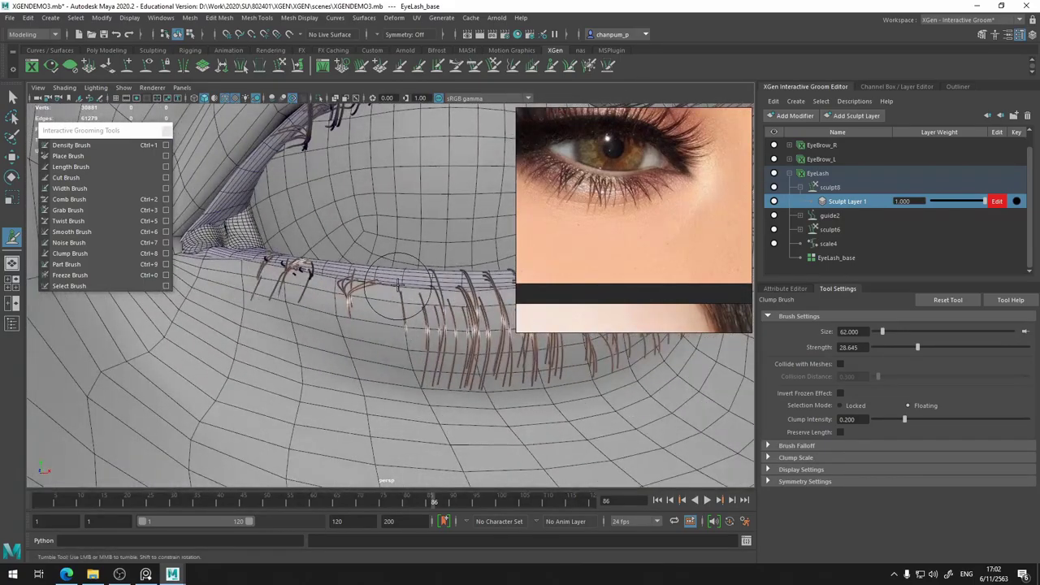
# Undo that stroke, re-clump nearby lower lashes tightly, then undo the unwanted clumps
pyautogui.hotkey('ctrl', 'z')
pyautogui.moveTo(329, 325)
pyautogui.keyDown('alt'); pyautogui.mouseDown(button='right')
pyautogui.moveTo(346, 341)
pyautogui.moveTo(325, 371)
pyautogui.mouseUp(button='right'); pyautogui.keyUp('alt')
pyautogui.moveTo(325, 371)
pyautogui.mouseDown()
pyautogui.moveTo(314, 383)
pyautogui.moveTo(295, 376)
pyautogui.moveTo(307, 346)
pyautogui.moveTo(285, 289)
pyautogui.mouseUp()
pyautogui.keyDown('alt'); pyautogui.moveTo(285, 289); pyautogui.dragTo(326, 324, button='right'); pyautogui.keyUp('alt')
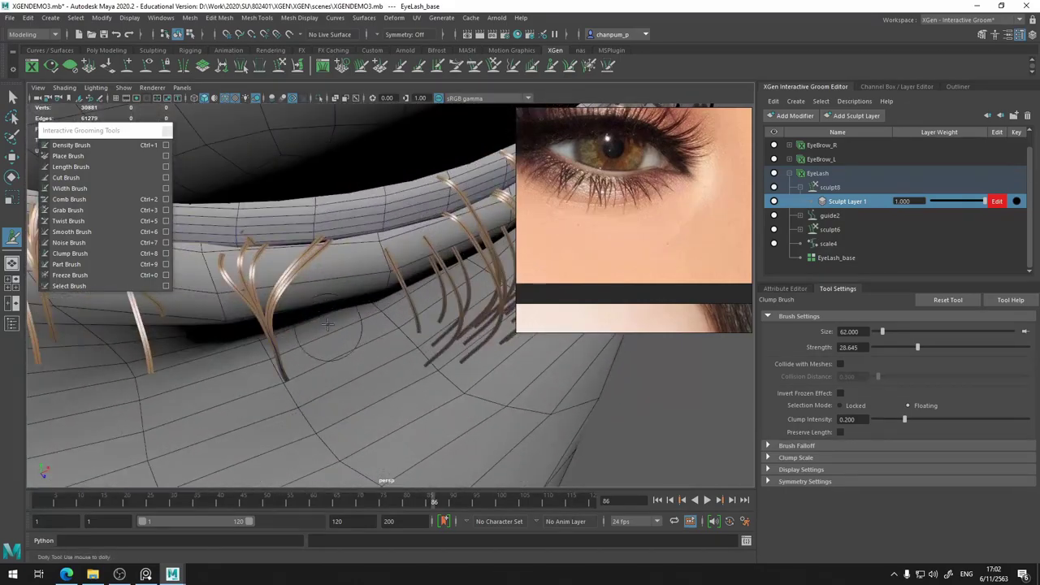
pyautogui.hotkey('ctrl', 'z')
pyautogui.hotkey('ctrl', 'z')
pyautogui.hotkey('ctrl', 'z')
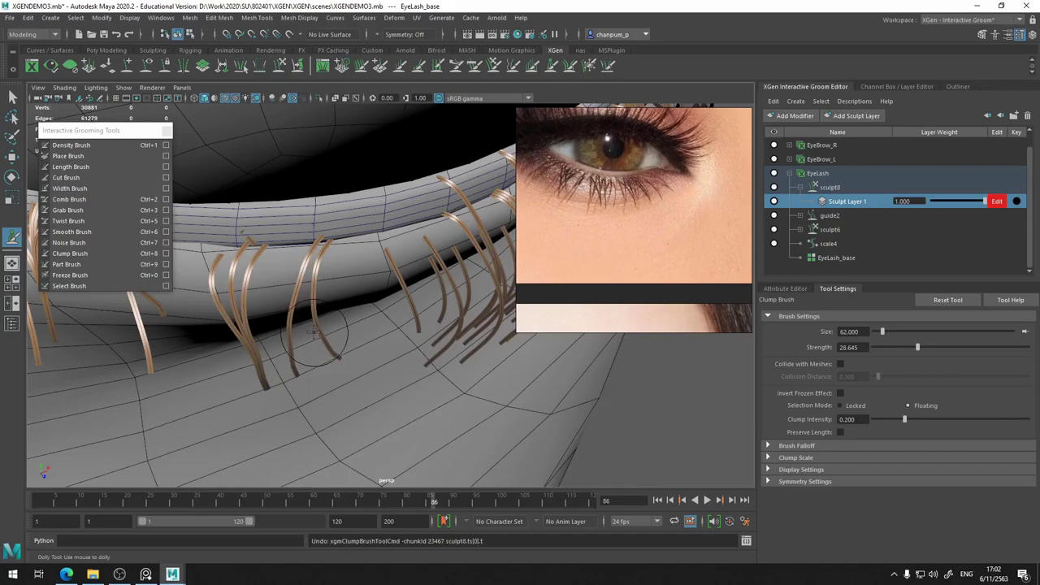
pyautogui.hotkey('ctrl', 'z')
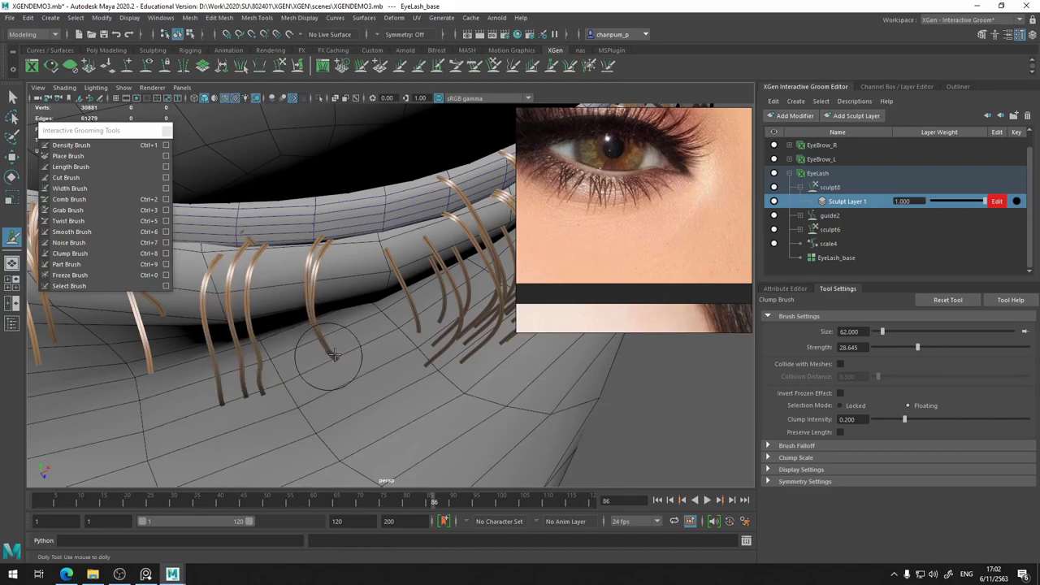
# Raise Clump Brush strength to 57.244 and start clumping the lower-lid lashes
pyautogui.keyDown('alt'); pyautogui.moveTo(325, 351); pyautogui.dragTo(353, 352, button='middle'); pyautogui.keyUp('alt')
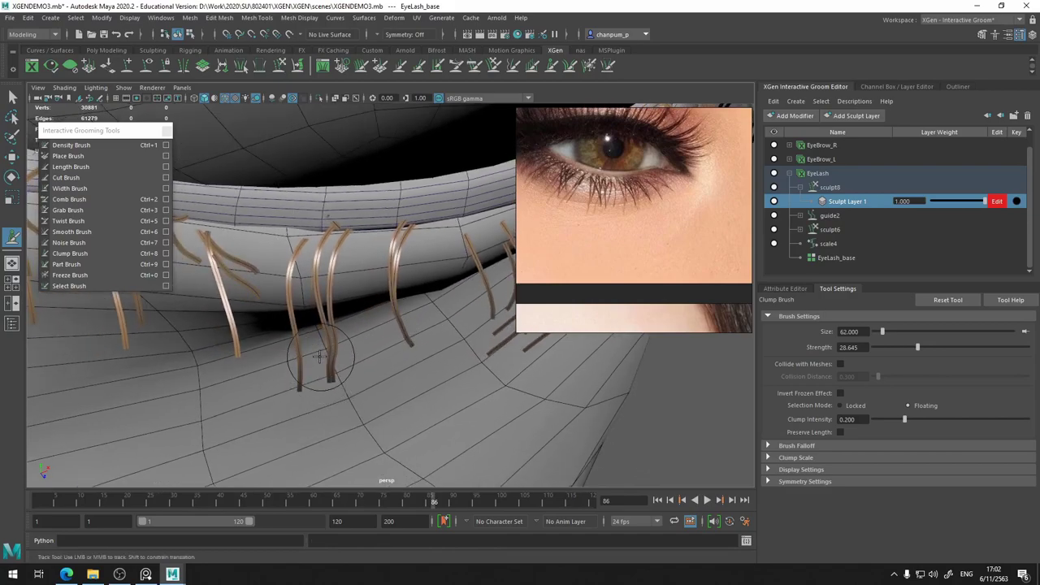
pyautogui.click(962, 347)
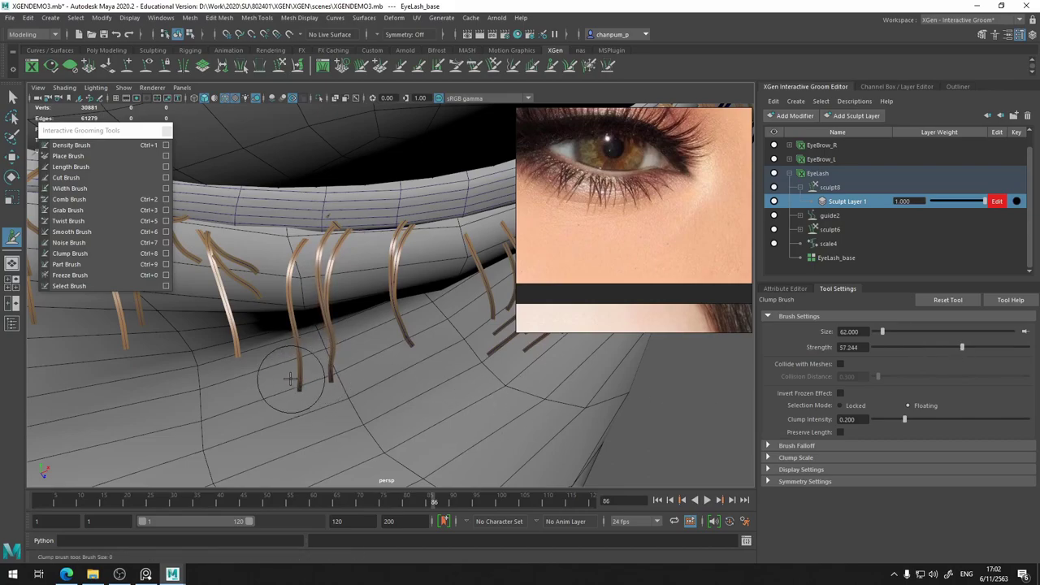
pyautogui.keyDown('alt'); pyautogui.moveTo(290, 380); pyautogui.dragTo(246, 368); pyautogui.keyUp('alt')
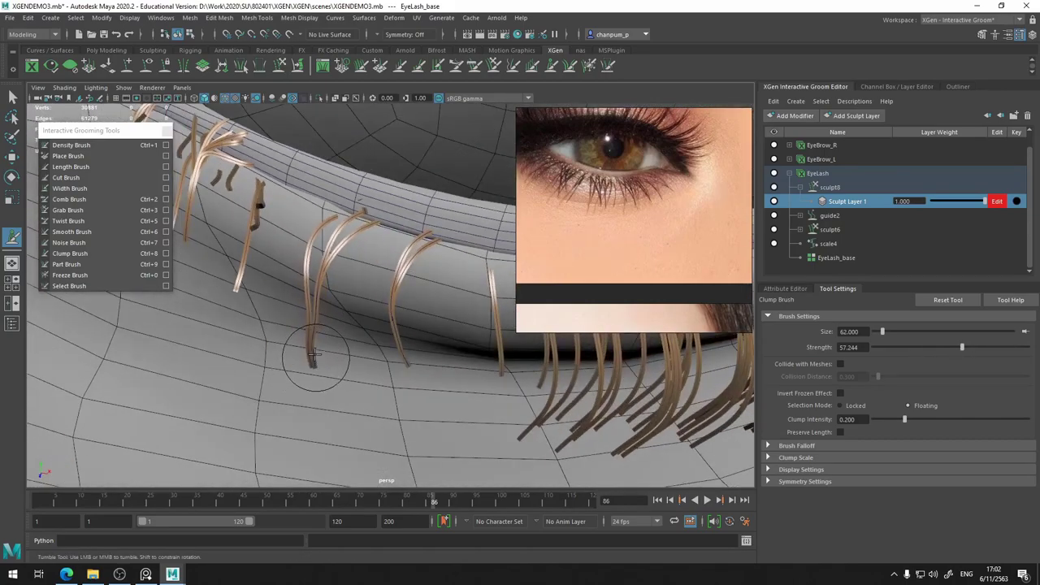
pyautogui.moveTo(290, 291)
pyautogui.keyDown('alt'); pyautogui.mouseDown()
pyautogui.moveTo(254, 236)
pyautogui.moveTo(282, 367)
pyautogui.moveTo(281, 271)
pyautogui.mouseUp(); pyautogui.keyUp('alt')
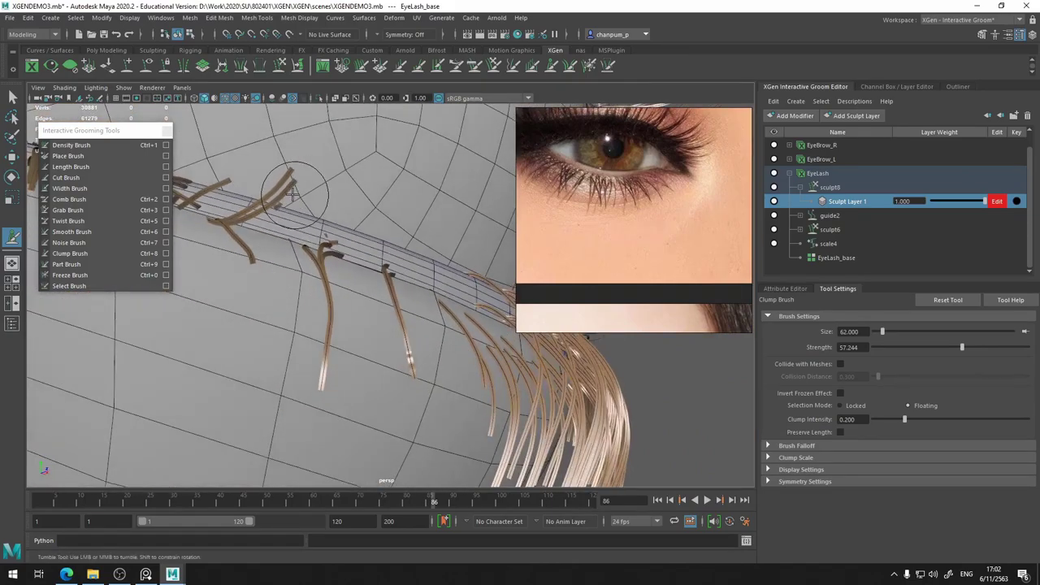
pyautogui.keyDown('alt'); pyautogui.moveTo(276, 174); pyautogui.dragTo(232, 308); pyautogui.keyUp('alt')
pyautogui.keyDown('alt'); pyautogui.moveTo(257, 355); pyautogui.dragTo(290, 352); pyautogui.keyUp('alt')
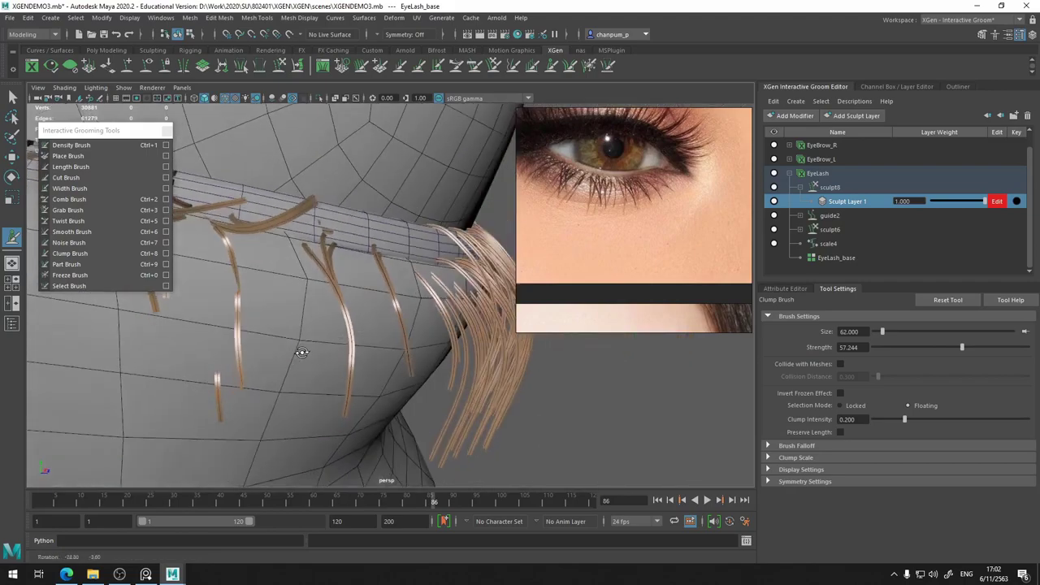
pyautogui.keyDown('alt'); pyautogui.moveTo(290, 352); pyautogui.dragTo(383, 336, button='middle'); pyautogui.keyUp('alt')
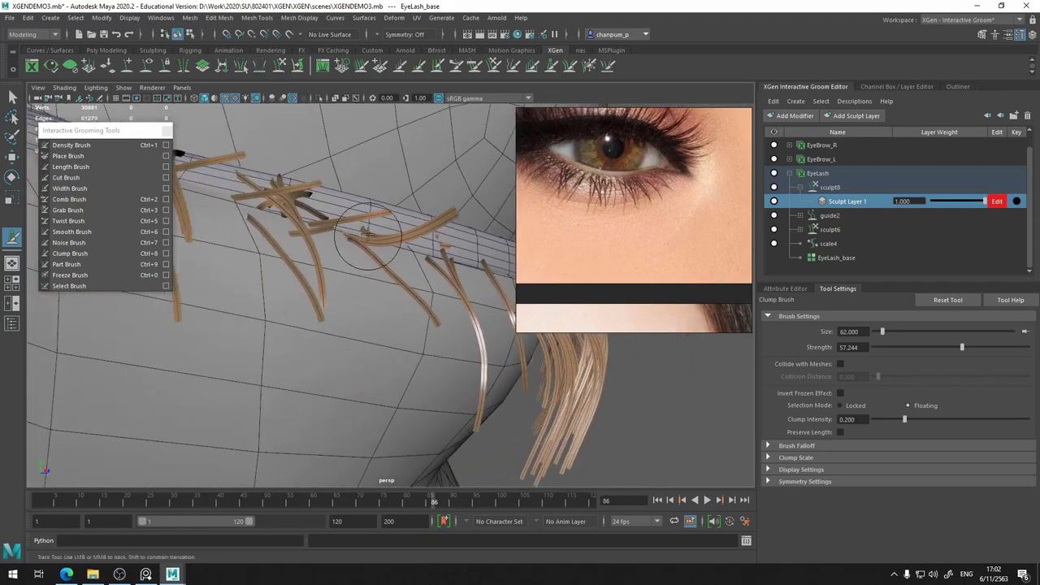
pyautogui.keyDown('alt'); pyautogui.moveTo(382, 336); pyautogui.dragTo(232, 293); pyautogui.keyUp('alt')
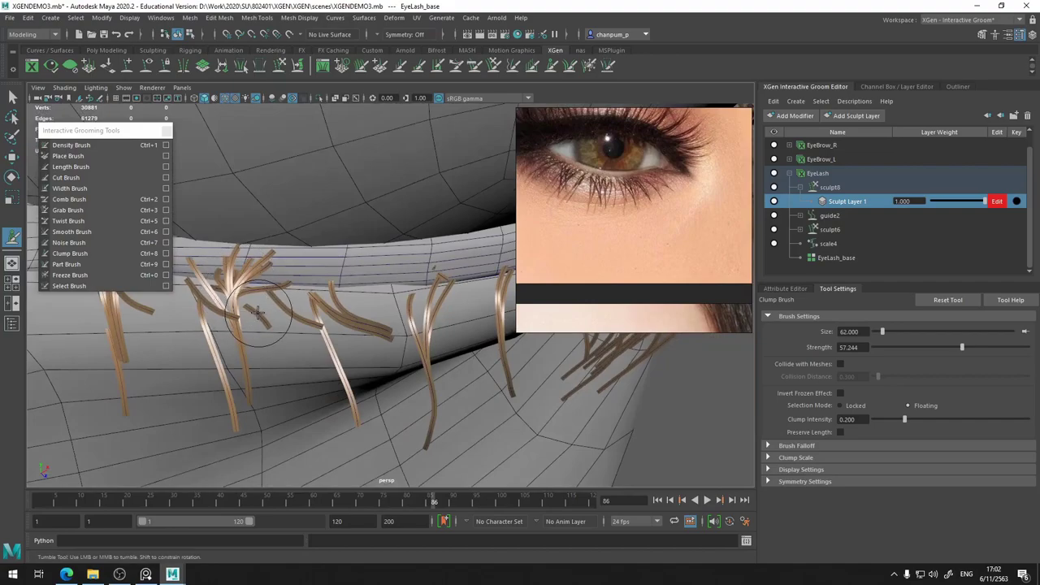
pyautogui.moveTo(275, 325)
pyautogui.keyDown('alt'); pyautogui.mouseDown()
pyautogui.moveTo(233, 297)
pyautogui.moveTo(325, 308)
pyautogui.moveTo(276, 323)
pyautogui.mouseUp(); pyautogui.keyUp('alt')
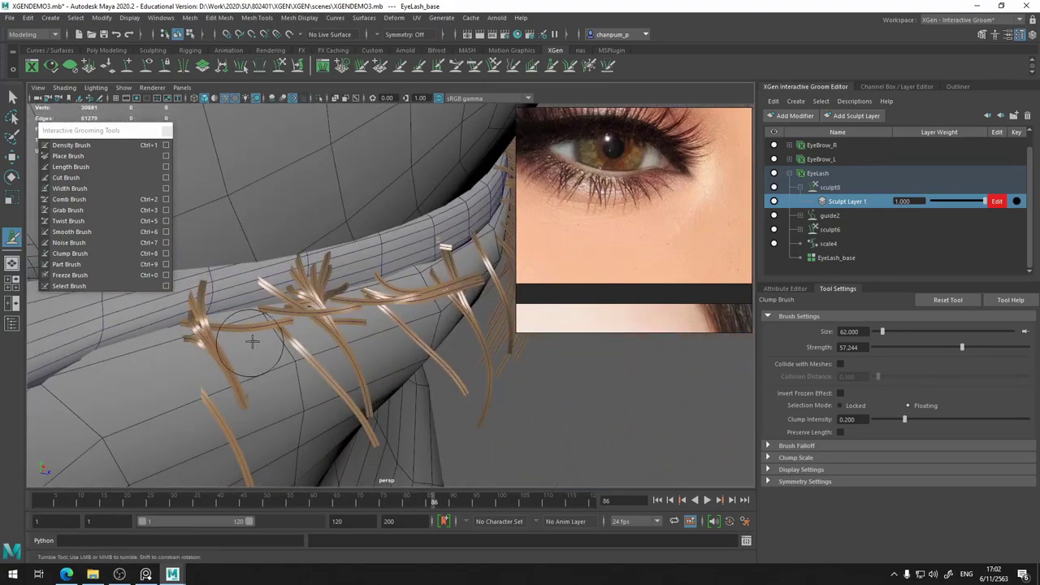
# Keep gathering lower-lid lashes into small clumps while reframing around the eye
pyautogui.moveTo(307, 357)
pyautogui.keyDown('alt'); pyautogui.mouseDown()
pyautogui.moveTo(248, 314)
pyautogui.moveTo(357, 332)
pyautogui.moveTo(232, 355)
pyautogui.mouseUp(); pyautogui.keyUp('alt')
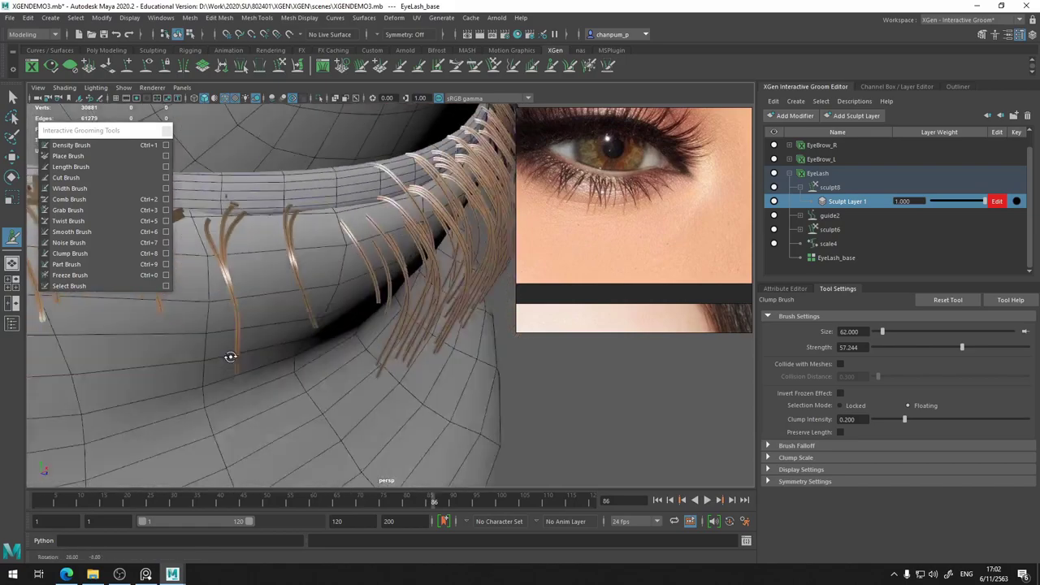
pyautogui.keyDown('alt'); pyautogui.moveTo(232, 355); pyautogui.dragTo(321, 318, button='middle'); pyautogui.keyUp('alt')
pyautogui.moveTo(321, 318)
pyautogui.keyDown('alt'); pyautogui.mouseDown()
pyautogui.moveTo(198, 216)
pyautogui.moveTo(348, 379)
pyautogui.mouseUp(); pyautogui.keyUp('alt')
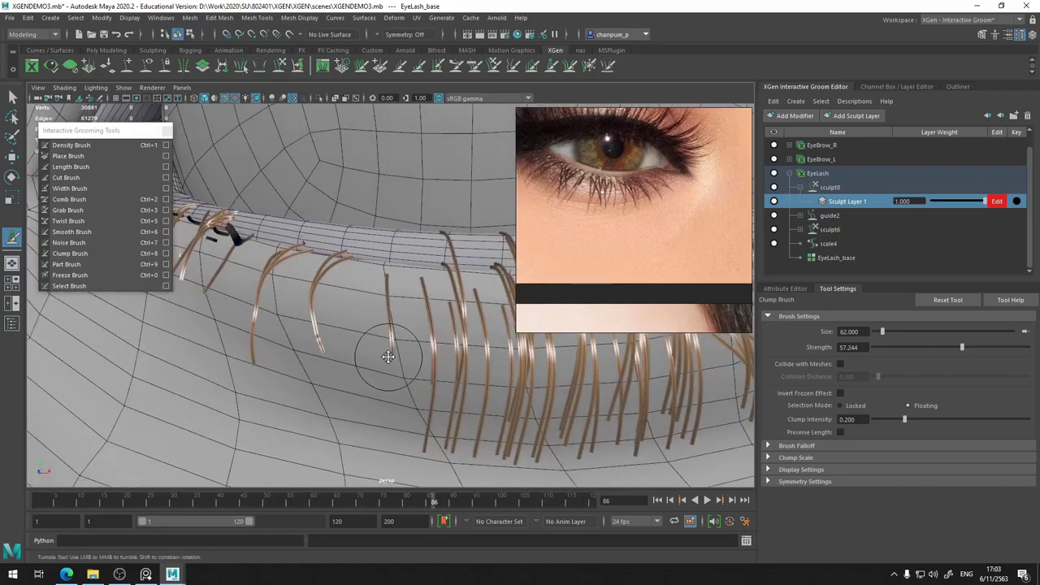
pyautogui.keyDown('alt'); pyautogui.moveTo(348, 379); pyautogui.dragTo(91, 306, button='middle'); pyautogui.keyUp('alt')
pyautogui.moveTo(91, 306)
pyautogui.keyDown('alt'); pyautogui.mouseDown()
pyautogui.moveTo(380, 329)
pyautogui.moveTo(401, 355)
pyautogui.mouseUp(); pyautogui.keyUp('alt')
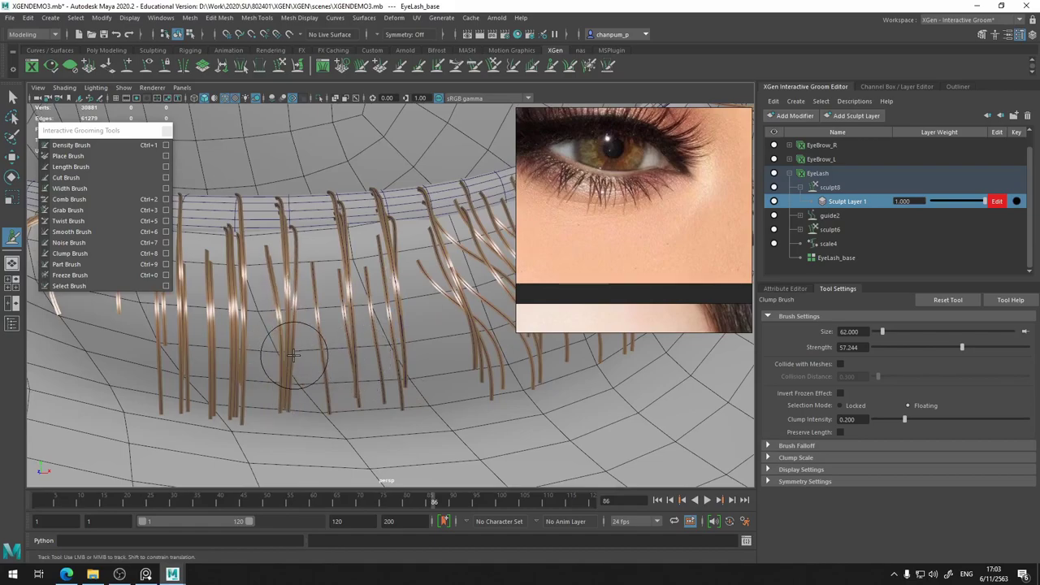
pyautogui.keyDown('alt'); pyautogui.moveTo(289, 244); pyautogui.dragTo(333, 229); pyautogui.keyUp('alt')
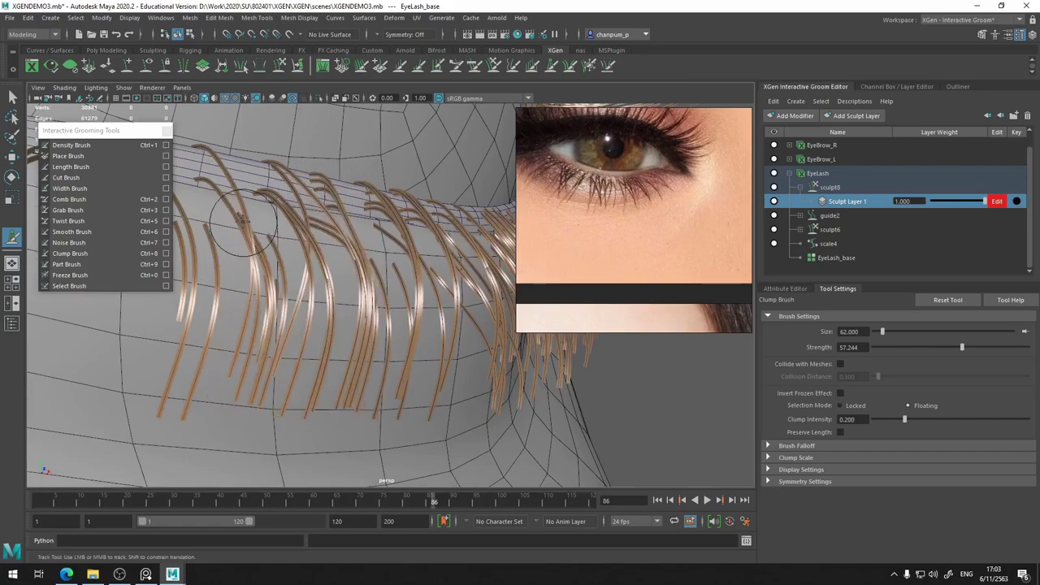
pyautogui.moveTo(234, 238)
pyautogui.keyDown('alt'); pyautogui.mouseDown(button='middle')
pyautogui.moveTo(333, 232)
pyautogui.moveTo(303, 249)
pyautogui.moveTo(350, 231)
pyautogui.mouseUp(button='middle'); pyautogui.keyUp('alt')
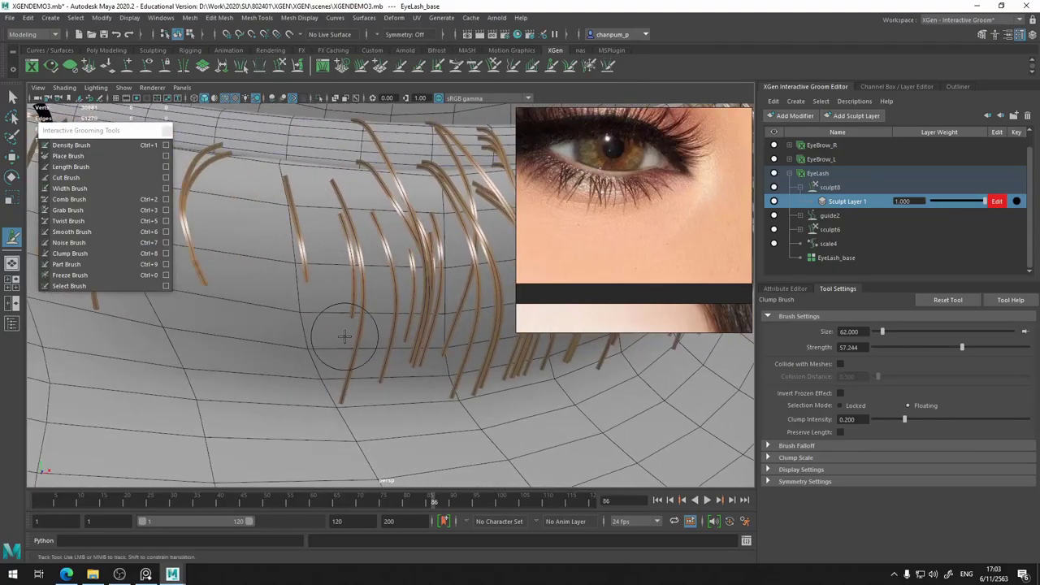
pyautogui.keyDown('alt'); pyautogui.moveTo(446, 351); pyautogui.dragTo(278, 420, button='middle'); pyautogui.keyUp('alt')
pyautogui.keyDown('alt'); pyautogui.moveTo(279, 421); pyautogui.dragTo(390, 368, button='right'); pyautogui.keyUp('alt')
pyautogui.keyDown('alt'); pyautogui.moveTo(388, 395); pyautogui.dragTo(424, 385); pyautogui.keyUp('alt')
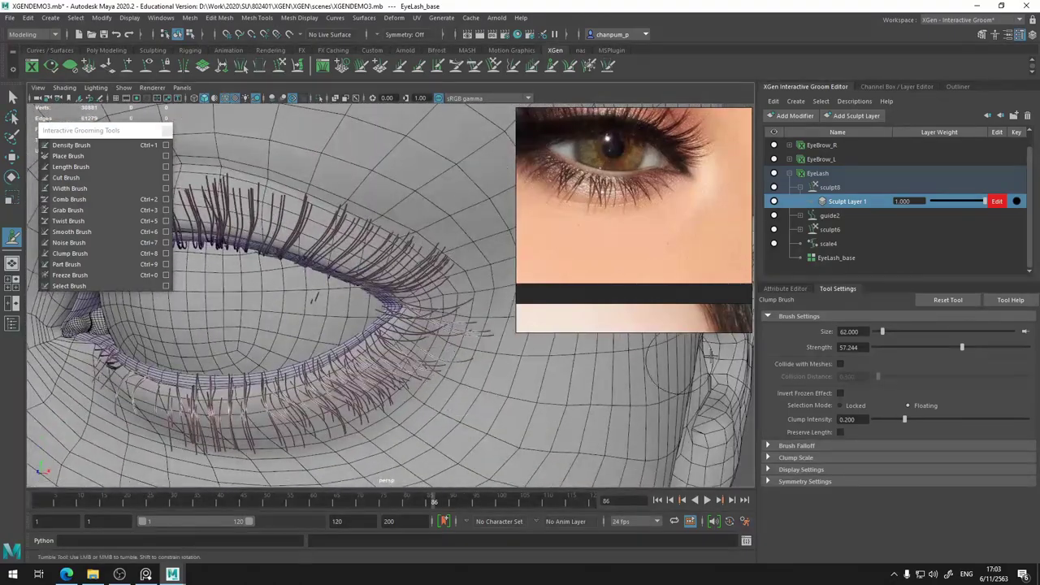
# Select EyeLash_base and show its description attributes in the Attribute Editor
pyautogui.click(835, 258)
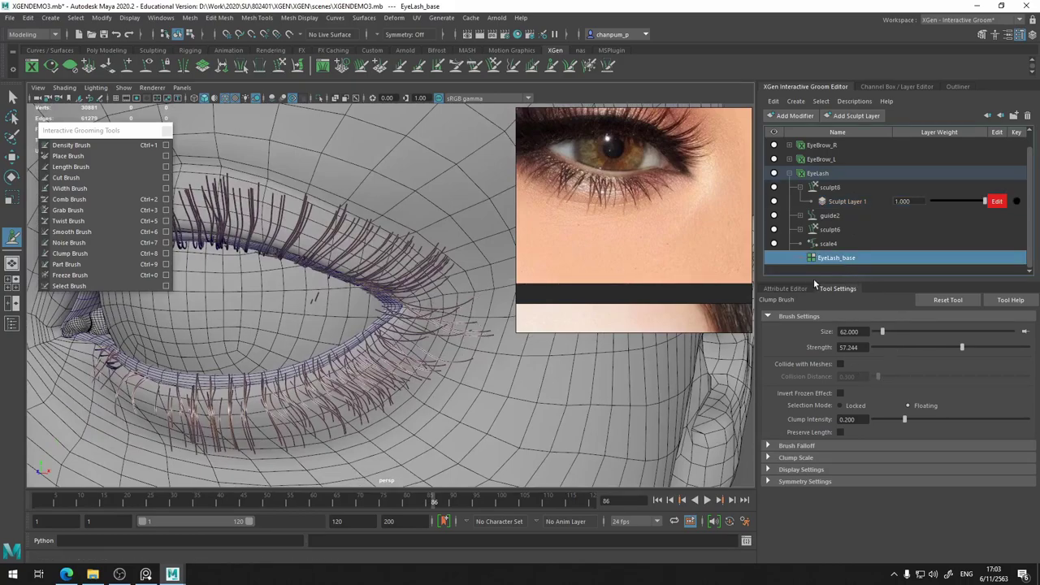
pyautogui.click(786, 289)
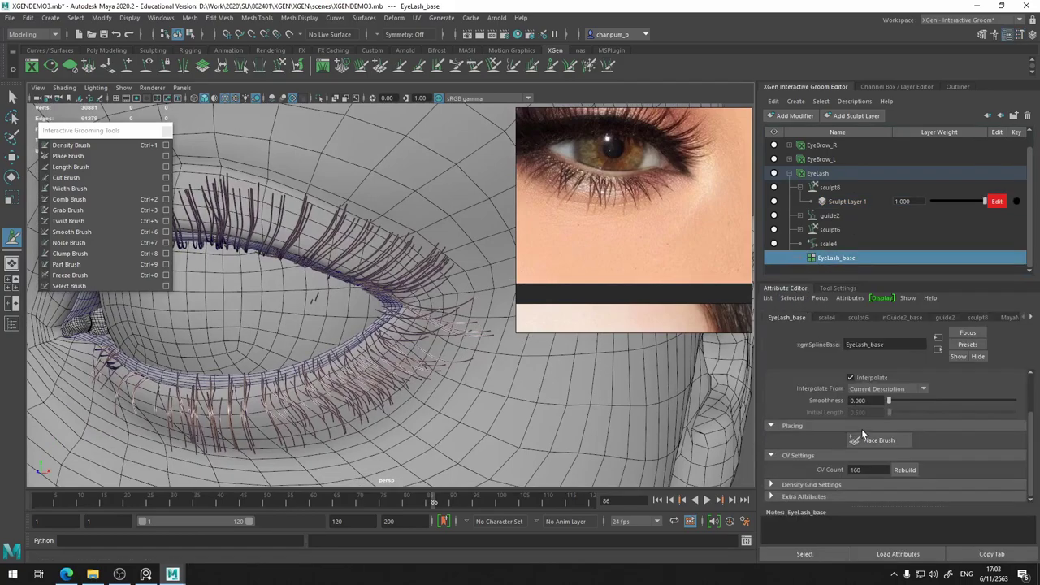
pyautogui.scroll(2, 861, 433)
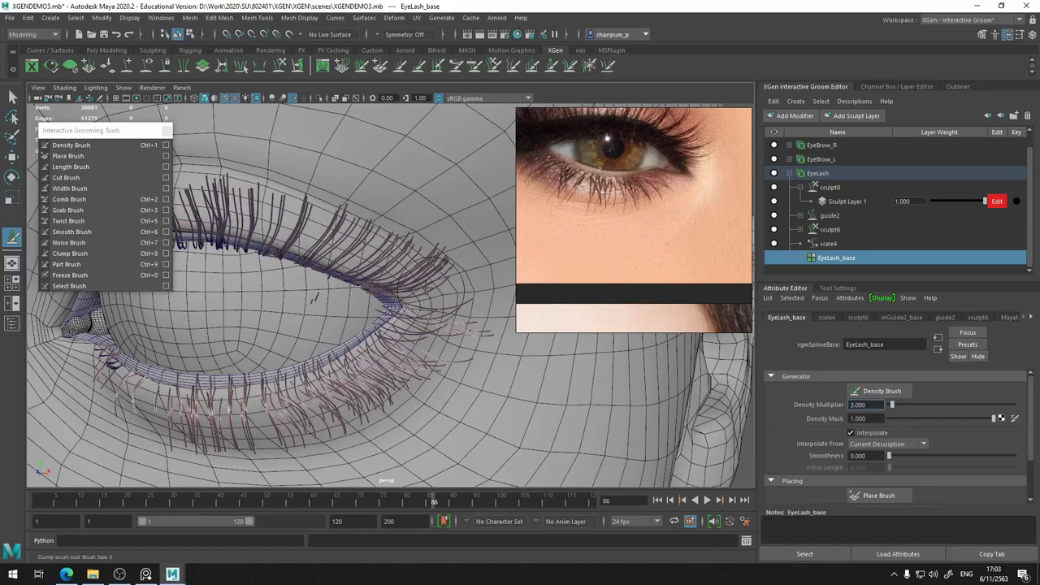
pyautogui.scroll(3, 371, 398)
pyautogui.scroll(3, 366, 395)
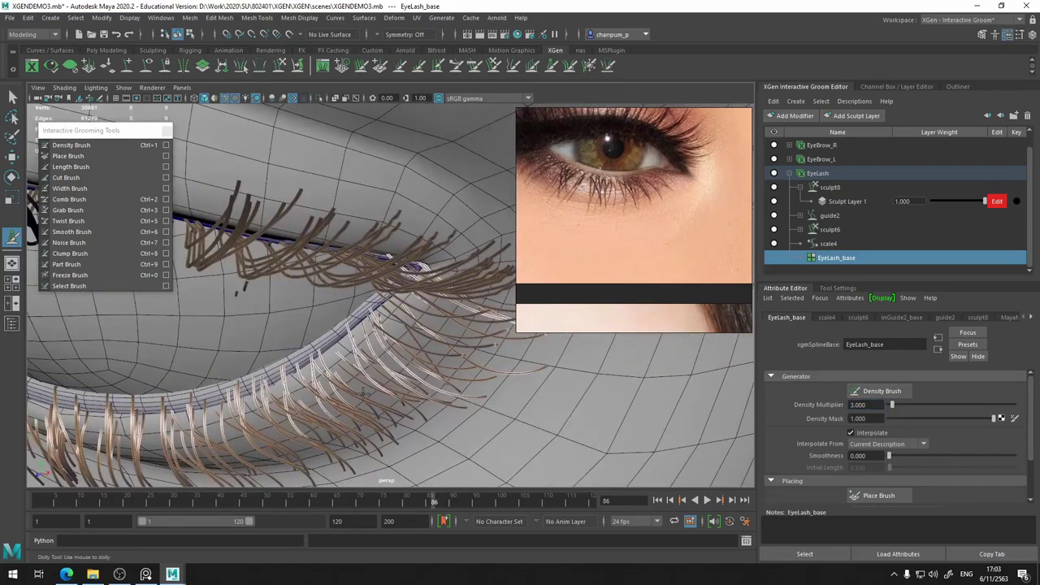
# Undo the last lash clumping stroke and inspect the eyelid lashes from several angles
pyautogui.moveTo(362, 394)
pyautogui.keyDown('alt'); pyautogui.mouseDown()
pyautogui.moveTo(363, 284)
pyautogui.moveTo(244, 302)
pyautogui.moveTo(230, 290)
pyautogui.mouseUp(); pyautogui.keyUp('alt')
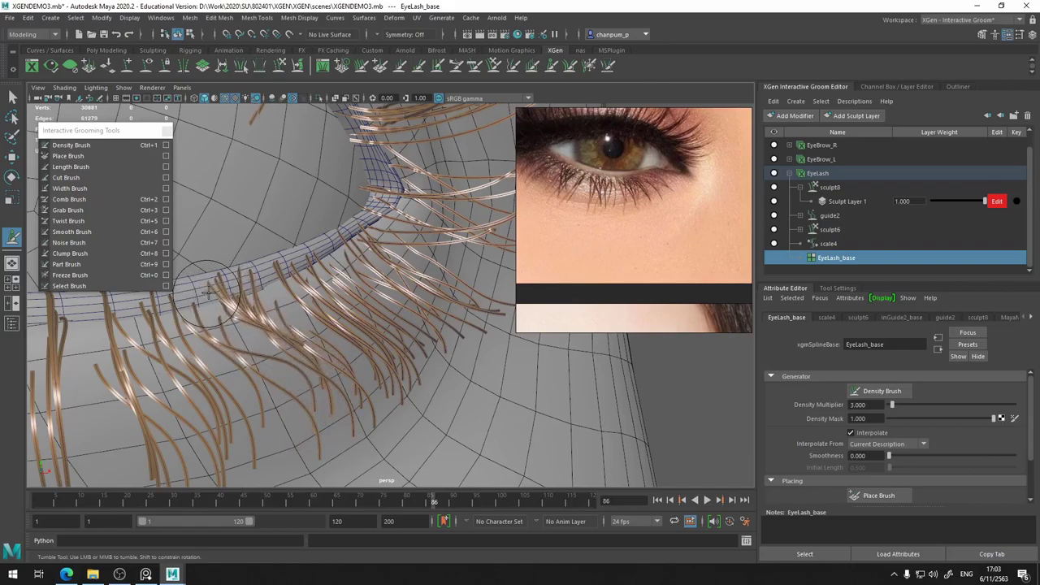
pyautogui.moveTo(282, 355)
pyautogui.keyDown('alt'); pyautogui.mouseDown()
pyautogui.moveTo(224, 357)
pyautogui.moveTo(221, 335)
pyautogui.moveTo(236, 422)
pyautogui.moveTo(173, 333)
pyautogui.moveTo(287, 340)
pyautogui.mouseUp(); pyautogui.keyUp('alt')
pyautogui.hotkey('ctrl', 'z')
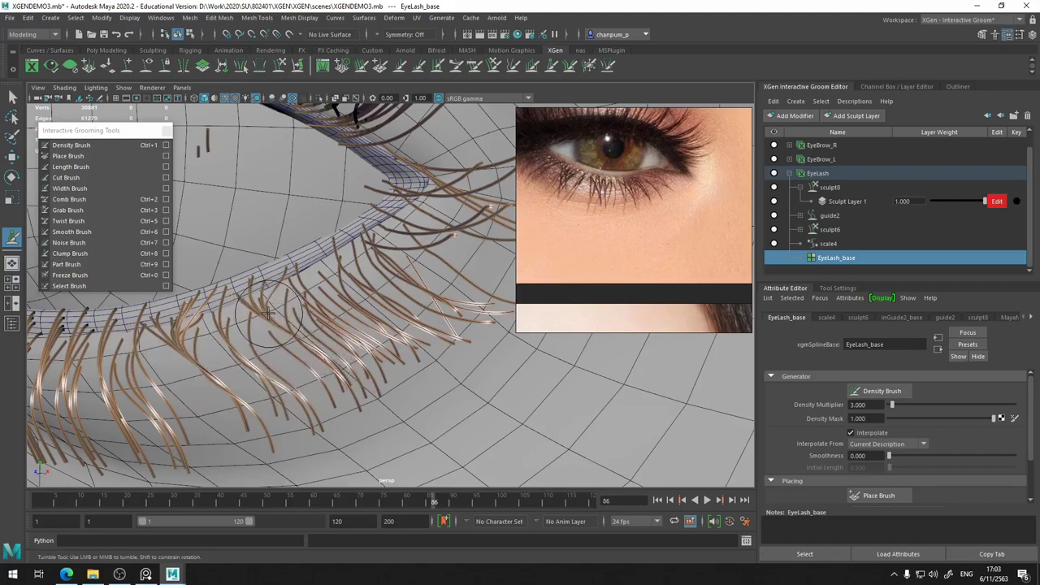
pyautogui.moveTo(382, 315)
pyautogui.keyDown('alt'); pyautogui.mouseDown()
pyautogui.moveTo(341, 317)
pyautogui.moveTo(339, 292)
pyautogui.mouseUp(); pyautogui.keyUp('alt')
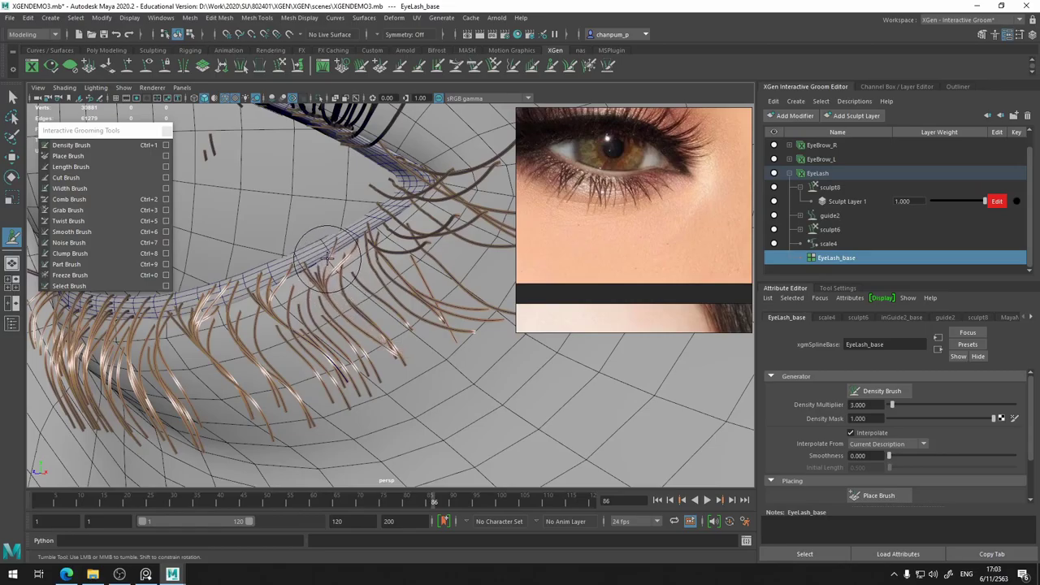
pyautogui.keyDown('alt'); pyautogui.moveTo(327, 259); pyautogui.dragTo(333, 272); pyautogui.keyUp('alt')
pyautogui.moveTo(333, 272)
pyautogui.keyDown('alt'); pyautogui.mouseDown(button='right')
pyautogui.moveTo(334, 282)
pyautogui.moveTo(300, 276)
pyautogui.mouseUp(button='right'); pyautogui.keyUp('alt')
pyautogui.keyDown('alt'); pyautogui.moveTo(301, 277); pyautogui.dragTo(268, 260); pyautogui.keyUp('alt')
pyautogui.moveTo(268, 259)
pyautogui.keyDown('alt'); pyautogui.mouseDown(button='right')
pyautogui.moveTo(334, 247)
pyautogui.moveTo(357, 295)
pyautogui.mouseUp(button='right'); pyautogui.keyUp('alt')
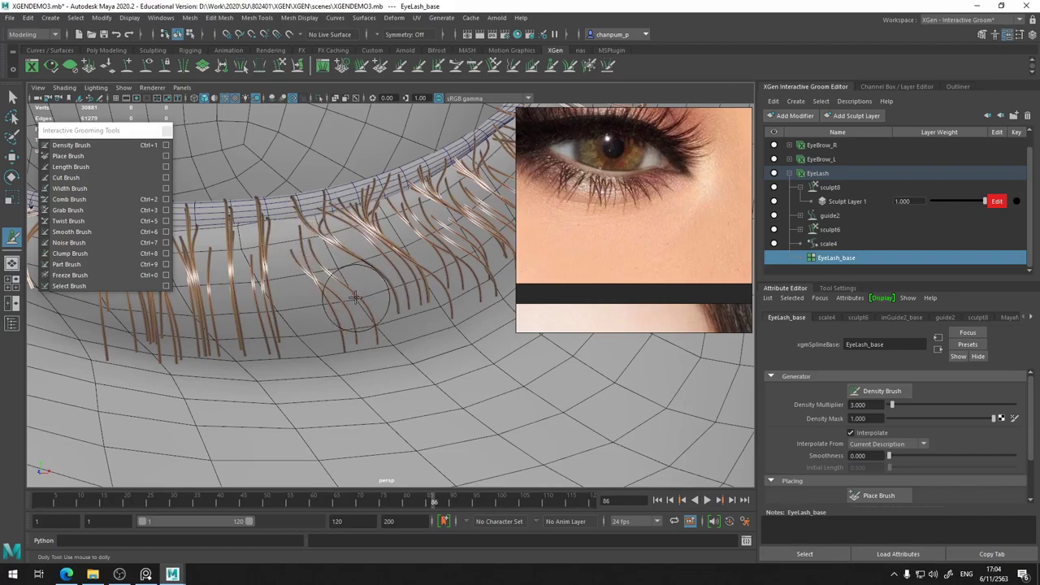
# Clump a small group of lashes along the lash row and check it in profile
pyautogui.keyDown('alt'); pyautogui.moveTo(355, 297); pyautogui.dragTo(338, 303); pyautogui.keyUp('alt')
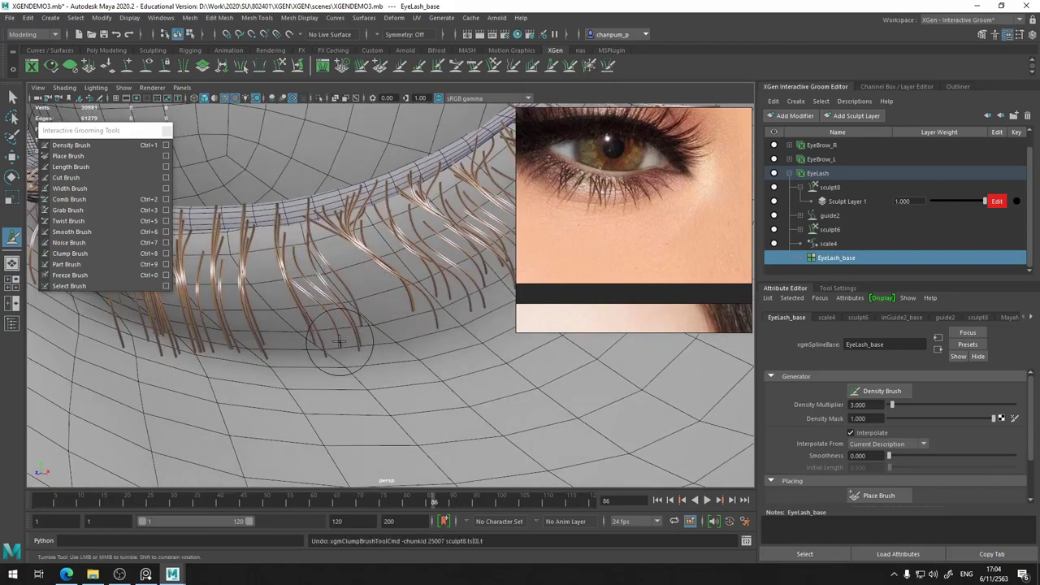
pyautogui.moveTo(339, 342); pyautogui.dragTo(322, 347)
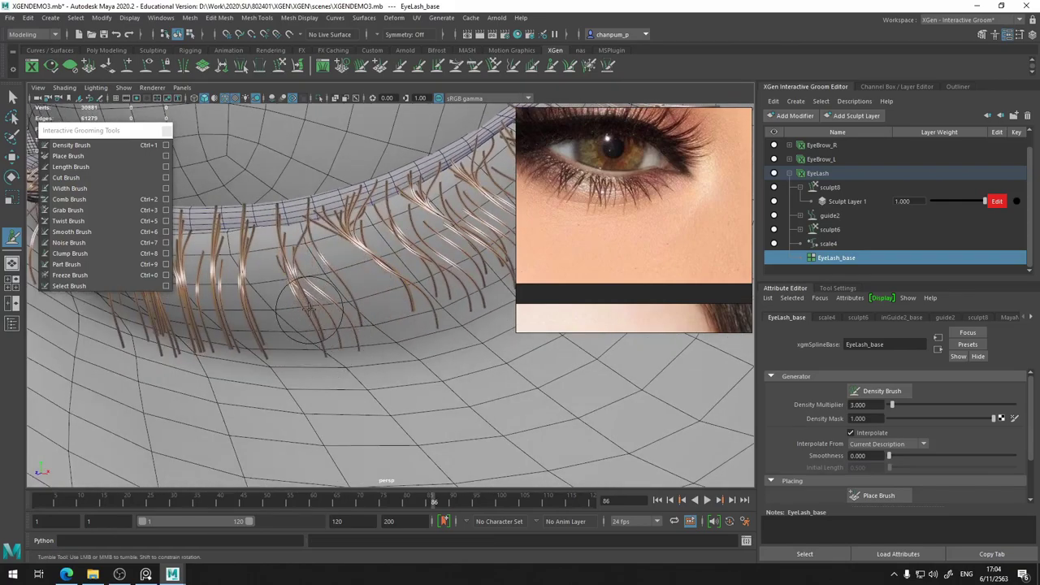
pyautogui.moveTo(309, 307)
pyautogui.keyDown('alt'); pyautogui.mouseDown()
pyautogui.moveTo(235, 313)
pyautogui.moveTo(325, 290)
pyautogui.moveTo(398, 297)
pyautogui.moveTo(378, 276)
pyautogui.moveTo(429, 255)
pyautogui.moveTo(454, 325)
pyautogui.moveTo(448, 309)
pyautogui.moveTo(218, 367)
pyautogui.mouseUp(); pyautogui.keyUp('alt')
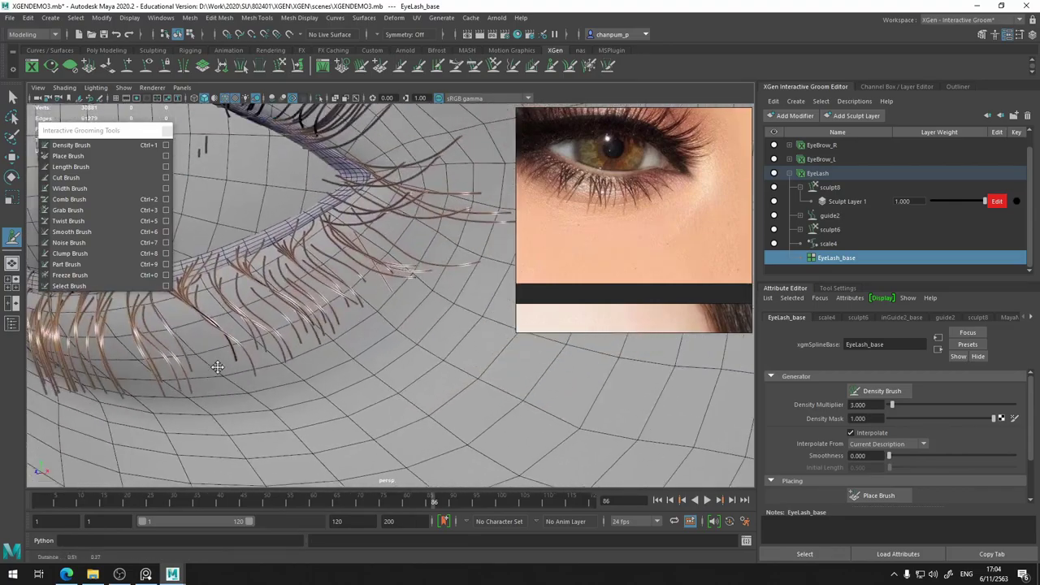
pyautogui.keyDown('alt'); pyautogui.moveTo(330, 298); pyautogui.dragTo(348, 306); pyautogui.keyUp('alt')
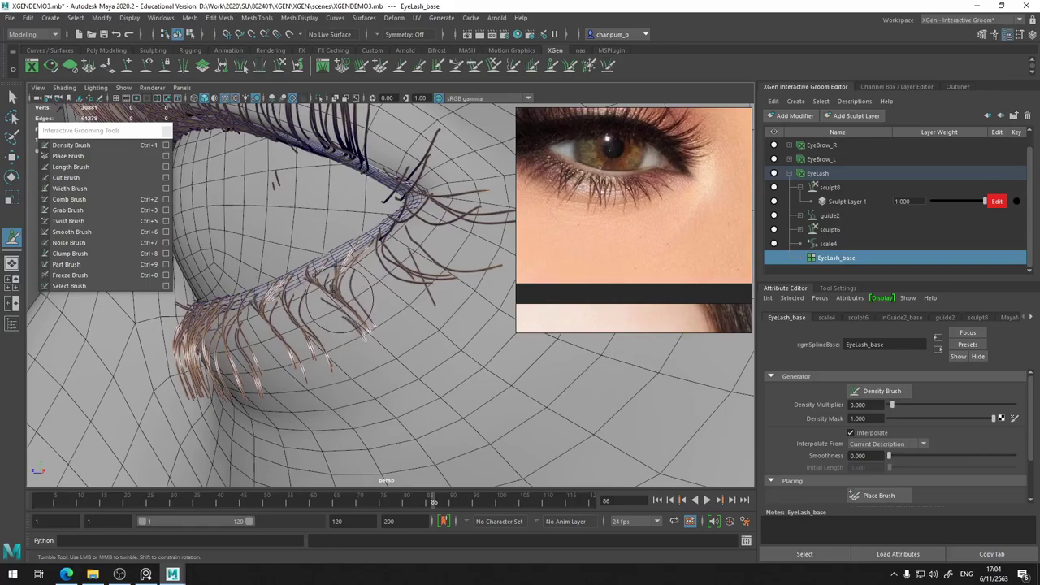
pyautogui.moveTo(323, 274)
pyautogui.keyDown('alt'); pyautogui.mouseDown()
pyautogui.moveTo(382, 352)
pyautogui.moveTo(355, 360)
pyautogui.moveTo(308, 323)
pyautogui.mouseUp(); pyautogui.keyUp('alt')
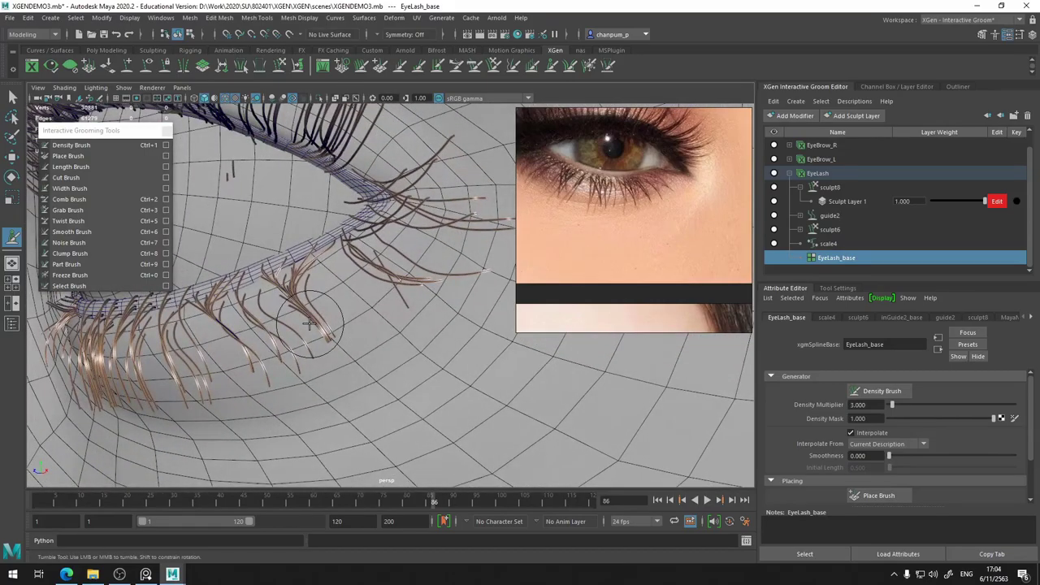
pyautogui.moveTo(323, 284)
pyautogui.keyDown('alt'); pyautogui.mouseDown()
pyautogui.moveTo(370, 316)
pyautogui.moveTo(360, 272)
pyautogui.moveTo(360, 289)
pyautogui.moveTo(273, 325)
pyautogui.moveTo(349, 279)
pyautogui.mouseUp(); pyautogui.keyUp('alt')
pyautogui.keyDown('alt'); pyautogui.moveTo(349, 280); pyautogui.dragTo(425, 233, button='middle'); pyautogui.keyUp('alt')
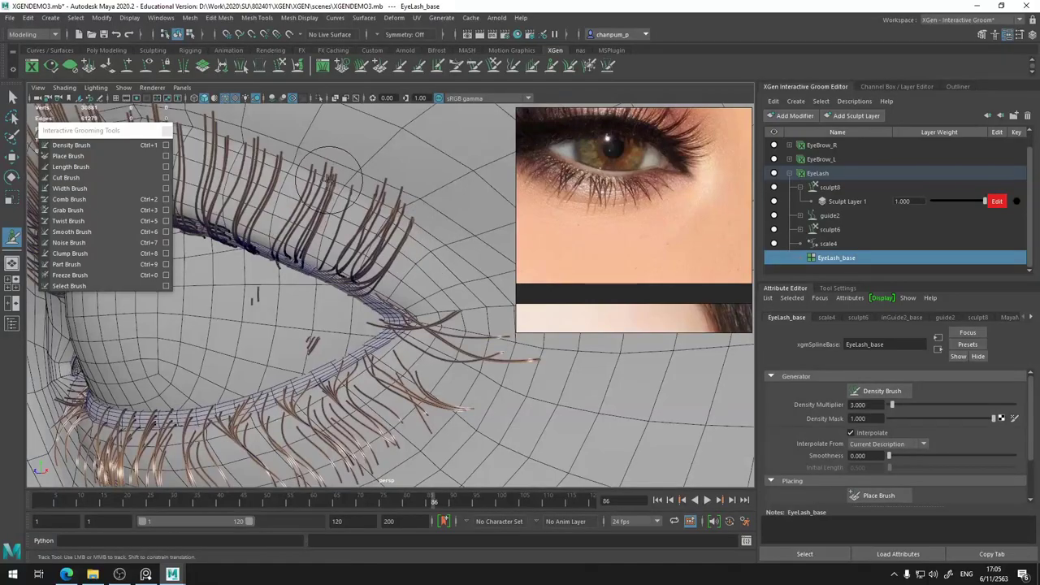
pyautogui.keyDown('alt'); pyautogui.moveTo(328, 180); pyautogui.dragTo(467, 227); pyautogui.keyUp('alt')
# Orbit around the eye to review the clumped lash rows up close
pyautogui.keyDown('alt'); pyautogui.moveTo(435, 225); pyautogui.dragTo(284, 309, button='right'); pyautogui.keyUp('alt')
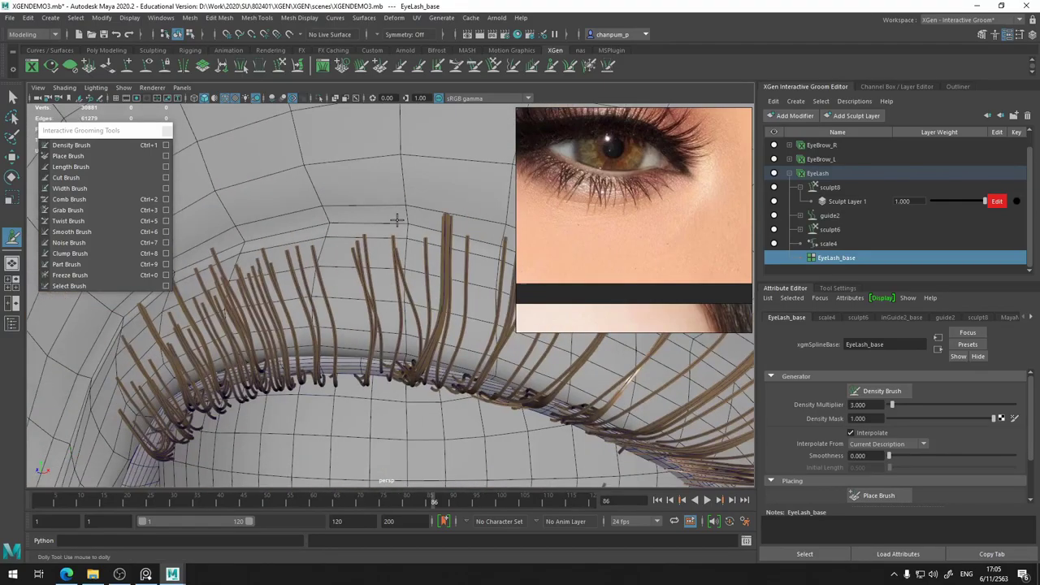
pyautogui.keyDown('alt'); pyautogui.moveTo(389, 277); pyautogui.dragTo(395, 333); pyautogui.keyUp('alt')
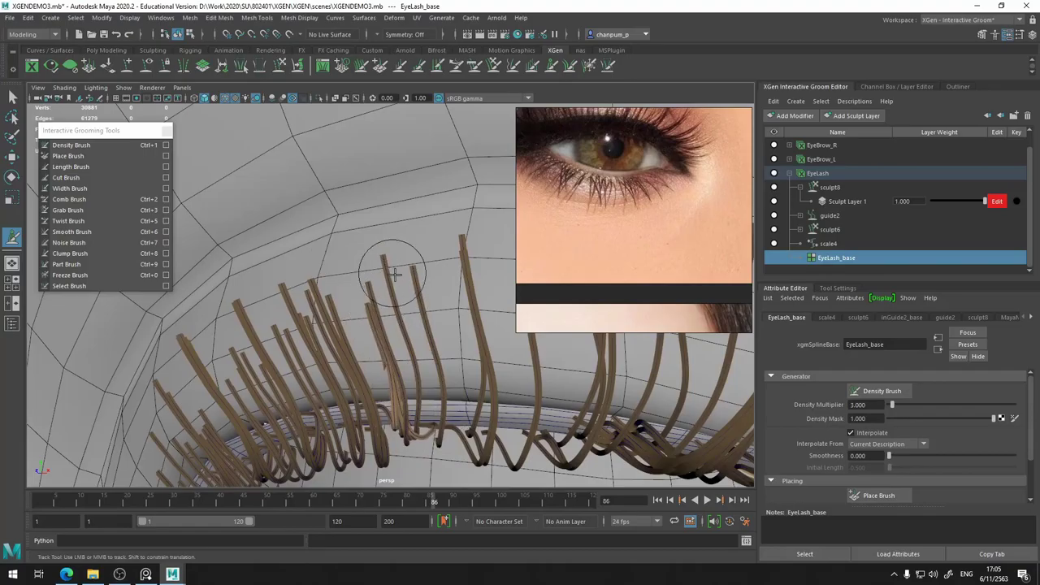
pyautogui.moveTo(392, 275)
pyautogui.keyDown('alt'); pyautogui.mouseDown()
pyautogui.moveTo(325, 298)
pyautogui.moveTo(493, 294)
pyautogui.moveTo(423, 294)
pyautogui.mouseUp(); pyautogui.keyUp('alt')
pyautogui.scroll(-5, 428, 346)
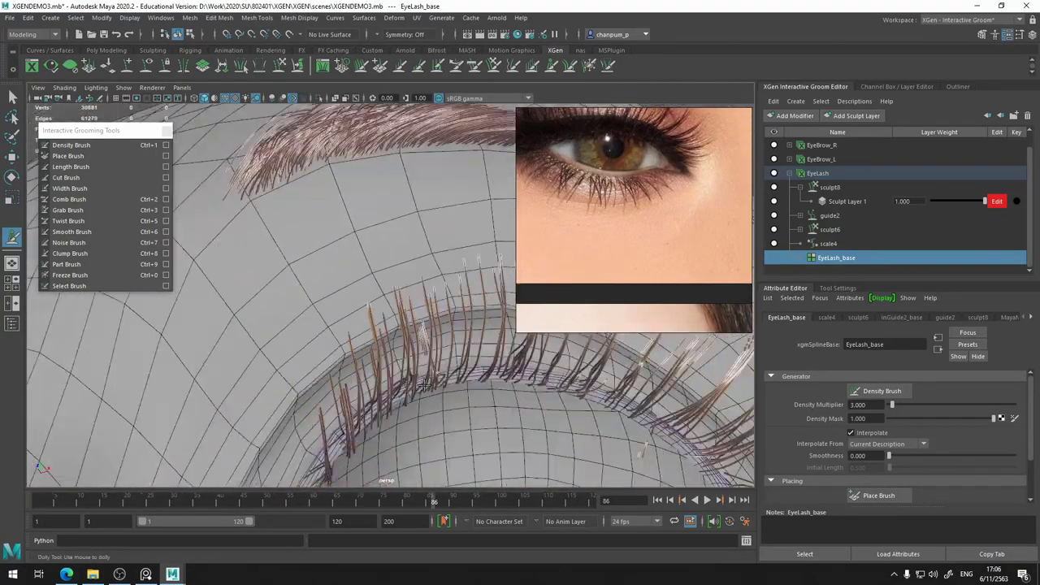
pyautogui.scroll(8, 431, 358)
pyautogui.keyDown('alt'); pyautogui.moveTo(431, 357); pyautogui.dragTo(434, 368, button='middle'); pyautogui.keyUp('alt')
pyautogui.moveTo(433, 366)
pyautogui.keyDown('alt'); pyautogui.mouseDown()
pyautogui.moveTo(302, 376)
pyautogui.moveTo(297, 309)
pyautogui.moveTo(407, 333)
pyautogui.mouseUp(); pyautogui.keyUp('alt')
pyautogui.keyDown('alt'); pyautogui.moveTo(407, 333); pyautogui.dragTo(512, 423, button='right'); pyautogui.keyUp('alt')
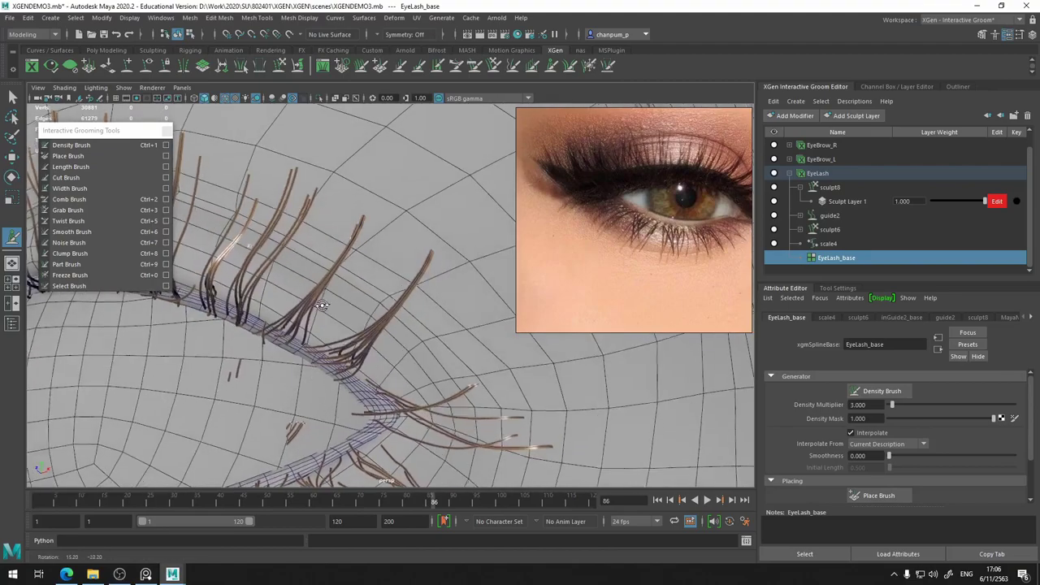
# Part a cluster of lashes near the eye corner with the Part Brush (Ctrl+9) and check it
pyautogui.hotkey('ctrl', '9')
pyautogui.moveTo(418, 235); pyautogui.dragTo(398, 342)
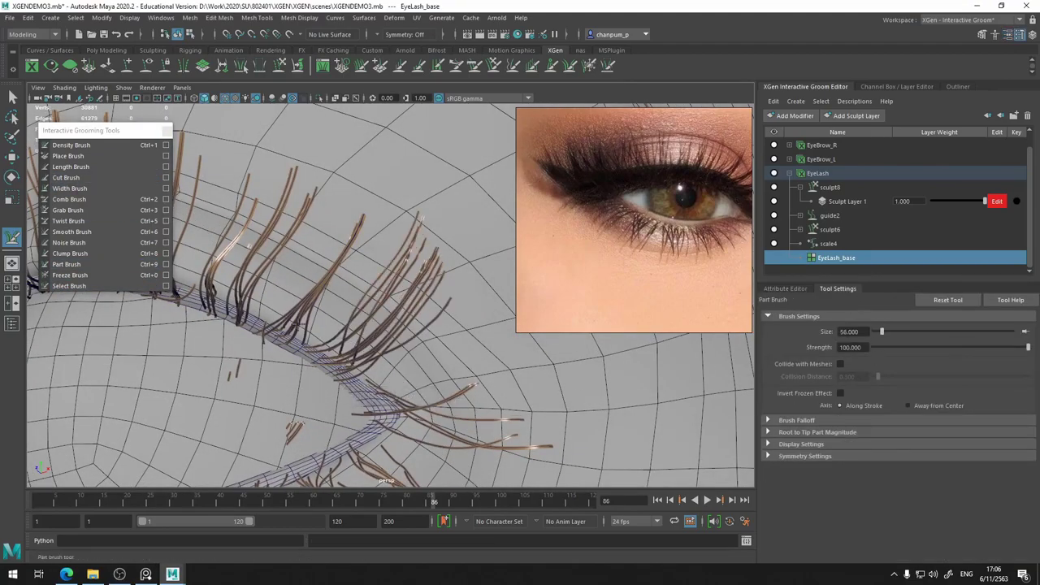
pyautogui.keyDown('alt'); pyautogui.moveTo(408, 404); pyautogui.dragTo(443, 414); pyautogui.keyUp('alt')
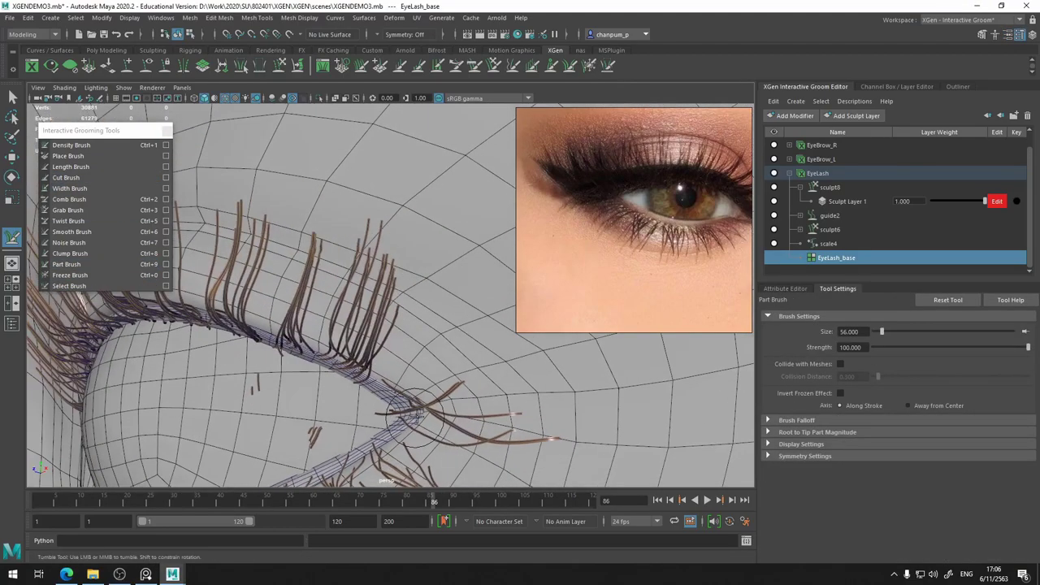
pyautogui.keyDown('alt'); pyautogui.moveTo(460, 428); pyautogui.dragTo(447, 389, button='right'); pyautogui.keyUp('alt')
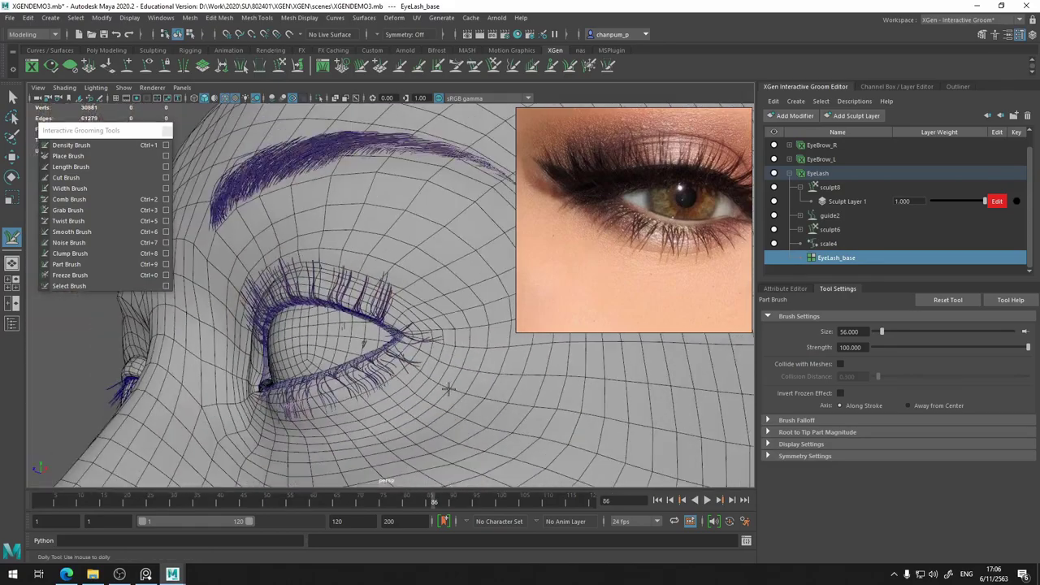
pyautogui.keyDown('alt'); pyautogui.moveTo(404, 339); pyautogui.dragTo(398, 325, button='right'); pyautogui.keyUp('alt')
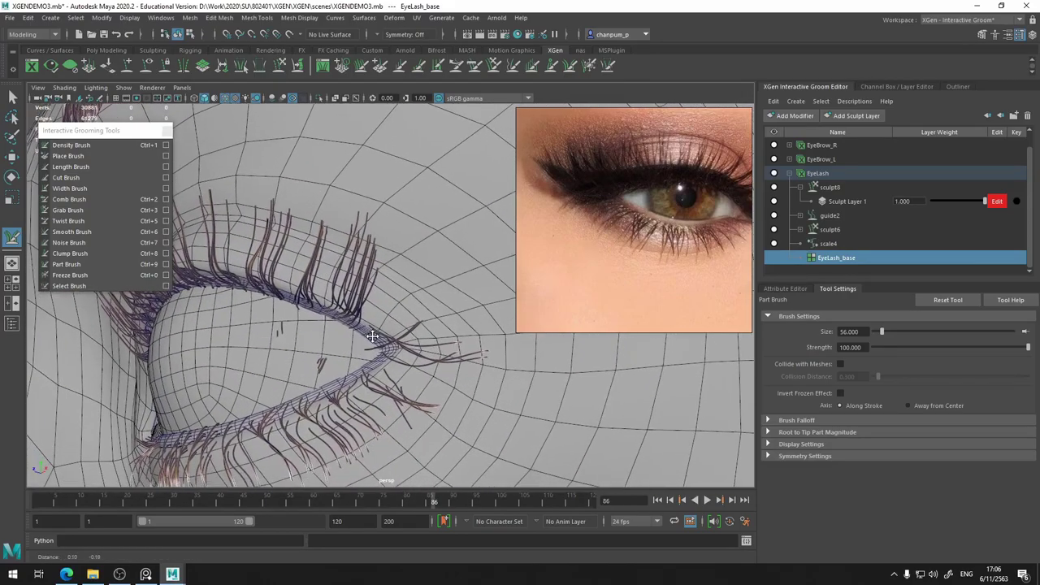
pyautogui.keyDown('alt'); pyautogui.moveTo(398, 325); pyautogui.dragTo(390, 346); pyautogui.keyUp('alt')
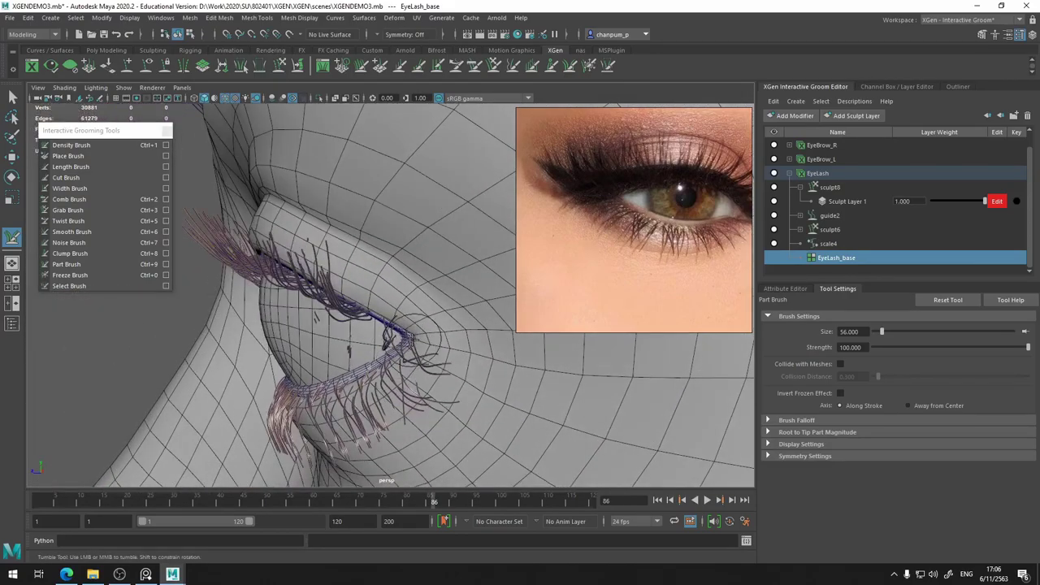
pyautogui.keyDown('alt'); pyautogui.moveTo(390, 349); pyautogui.dragTo(357, 333); pyautogui.keyUp('alt')
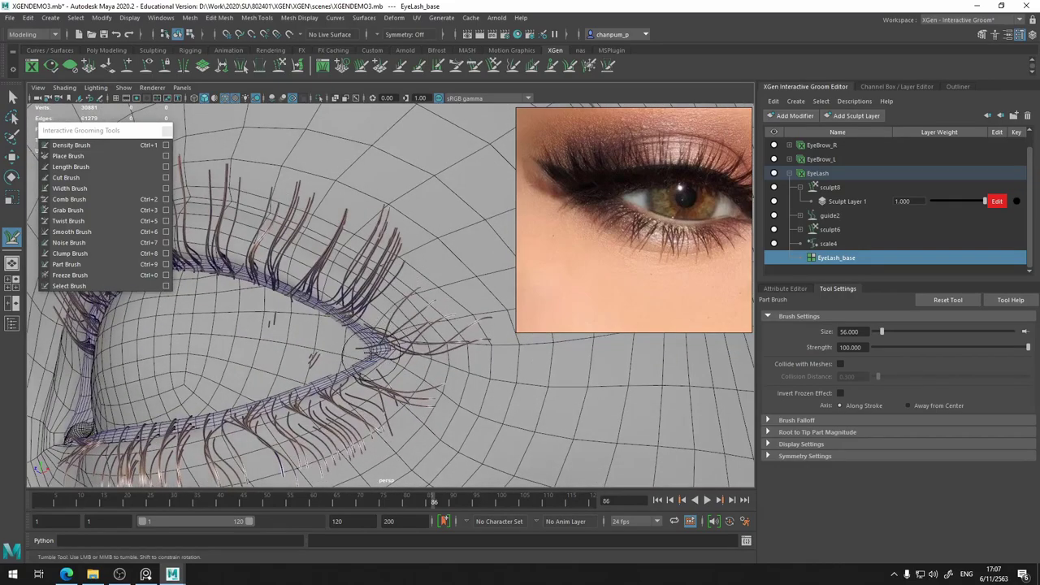
pyautogui.keyDown('alt'); pyautogui.moveTo(345, 352); pyautogui.dragTo(336, 383); pyautogui.keyUp('alt')
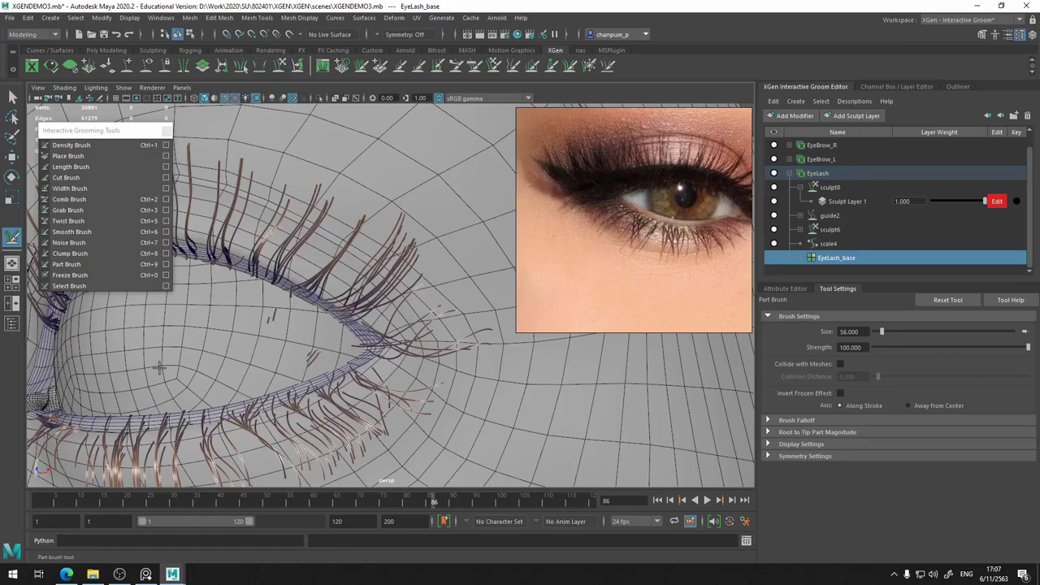
pyautogui.moveTo(160, 367)
pyautogui.keyDown('alt'); pyautogui.mouseDown()
pyautogui.moveTo(205, 442)
pyautogui.moveTo(169, 432)
pyautogui.mouseUp(); pyautogui.keyUp('alt')
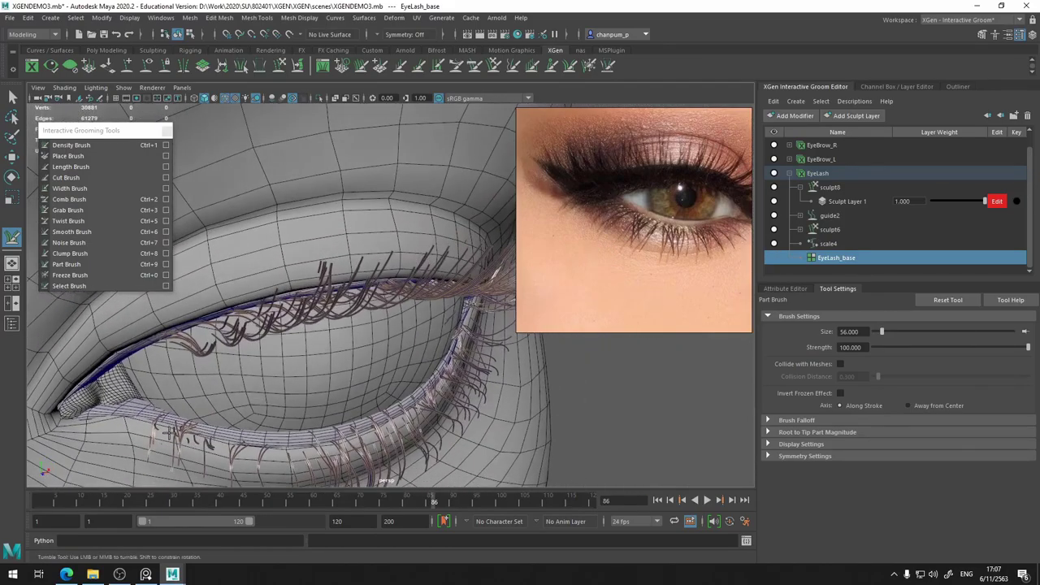
# Activate the Place Brush and zoom in close on the upper lid lashes
pyautogui.click(70, 158)
pyautogui.keyDown('alt'); pyautogui.moveTo(193, 443); pyautogui.dragTo(276, 345); pyautogui.keyUp('alt')
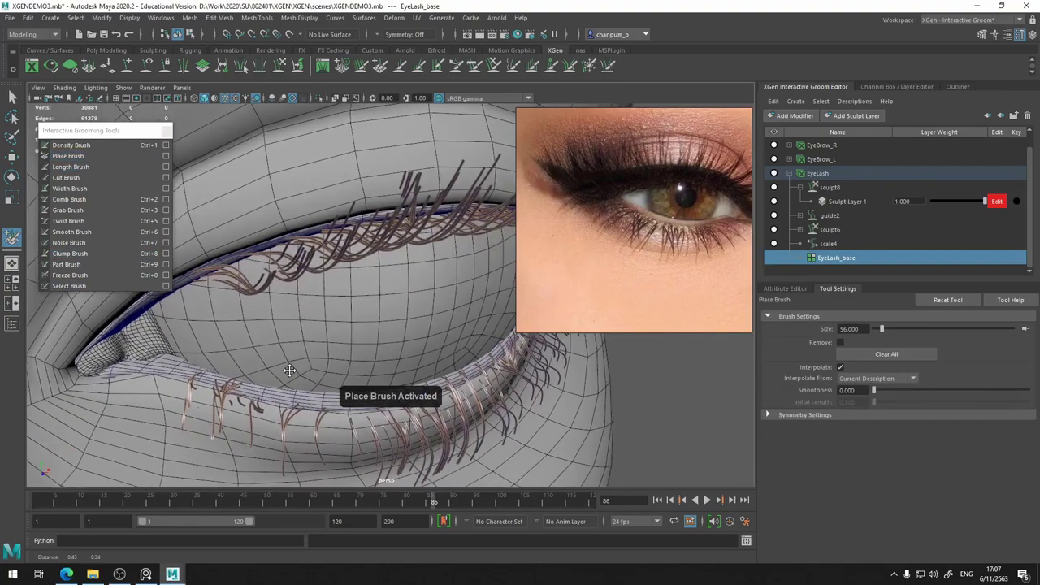
pyautogui.moveTo(277, 345)
pyautogui.keyDown('alt'); pyautogui.mouseDown(button='middle')
pyautogui.moveTo(268, 292)
pyautogui.moveTo(311, 267)
pyautogui.mouseUp(button='middle'); pyautogui.keyUp('alt')
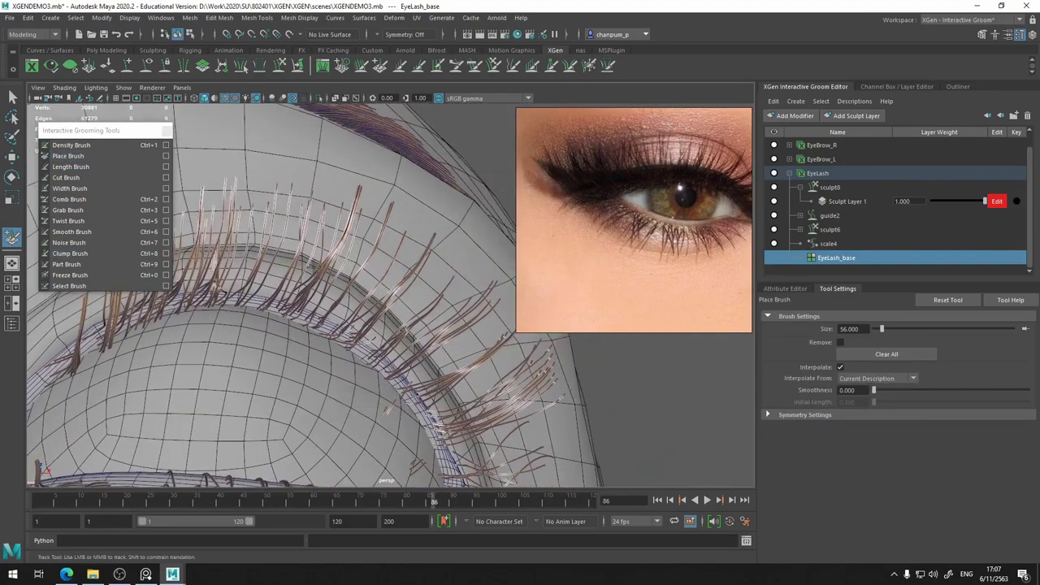
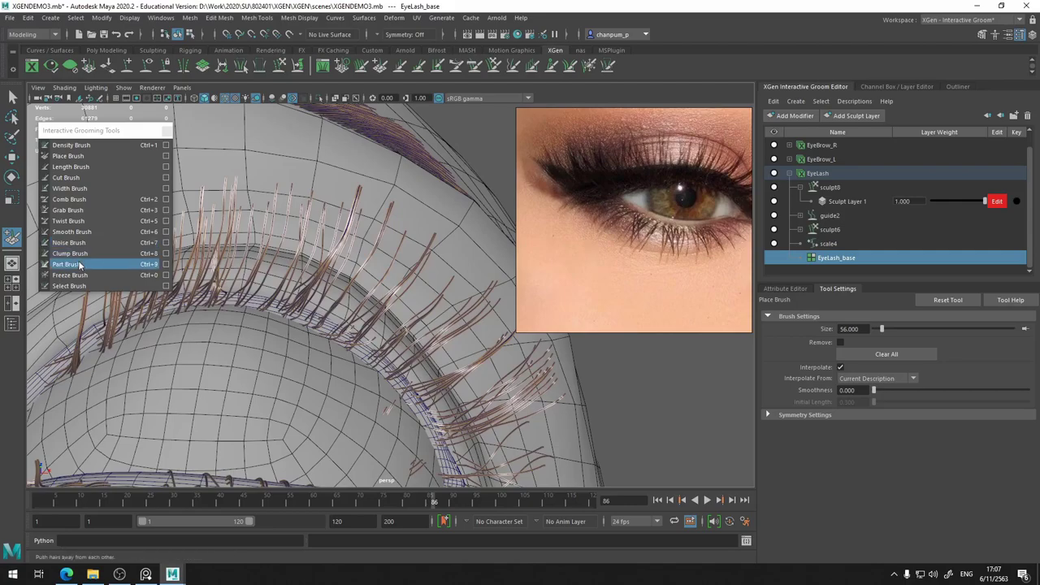
# Part and then clump the eyelash strands, orbiting around the eye to see them
pyautogui.click(80, 265)
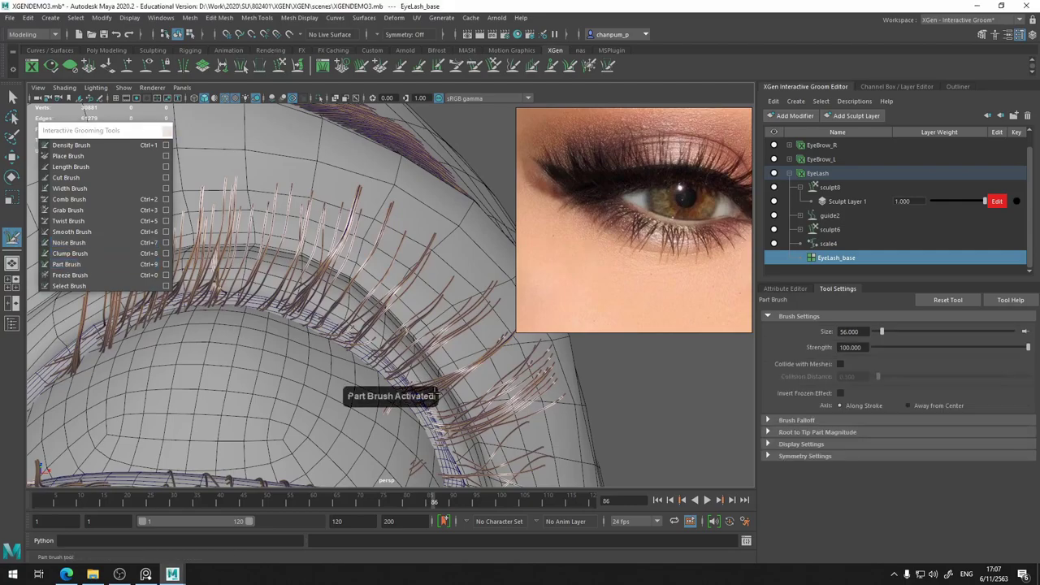
pyautogui.moveTo(433, 393)
pyautogui.keyDown('alt'); pyautogui.mouseDown()
pyautogui.moveTo(312, 339)
pyautogui.moveTo(358, 337)
pyautogui.moveTo(345, 331)
pyautogui.moveTo(463, 393)
pyautogui.moveTo(284, 317)
pyautogui.mouseUp(); pyautogui.keyUp('alt')
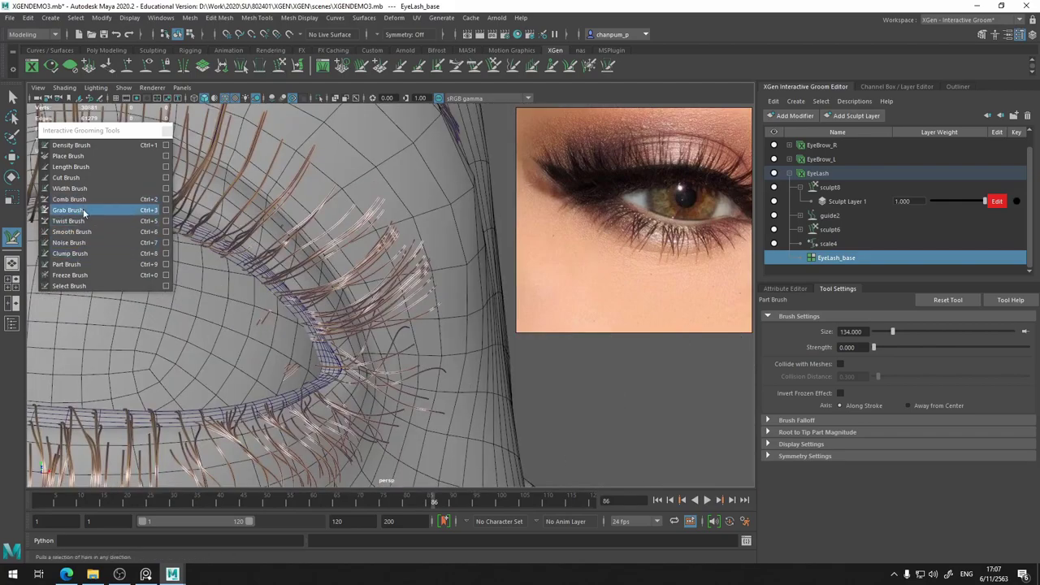
pyautogui.click(80, 253)
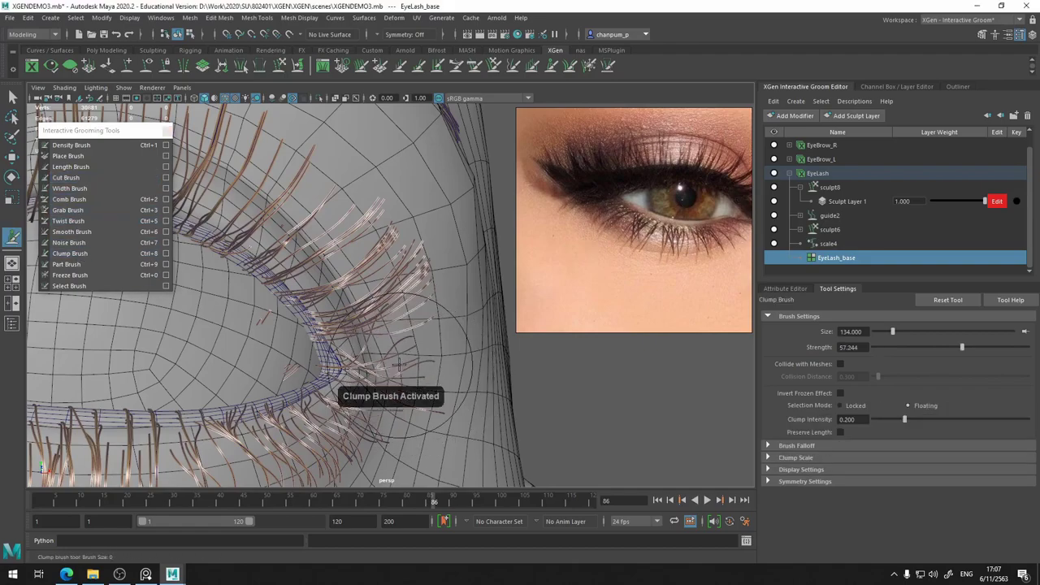
pyautogui.moveTo(343, 395)
pyautogui.keyDown('alt'); pyautogui.mouseDown()
pyautogui.moveTo(304, 207)
pyautogui.moveTo(418, 376)
pyautogui.moveTo(342, 390)
pyautogui.mouseUp(); pyautogui.keyUp('alt')
# Part the lower lashes with the Part Brush at size 134 and strength 0.054
pyautogui.click(67, 264)
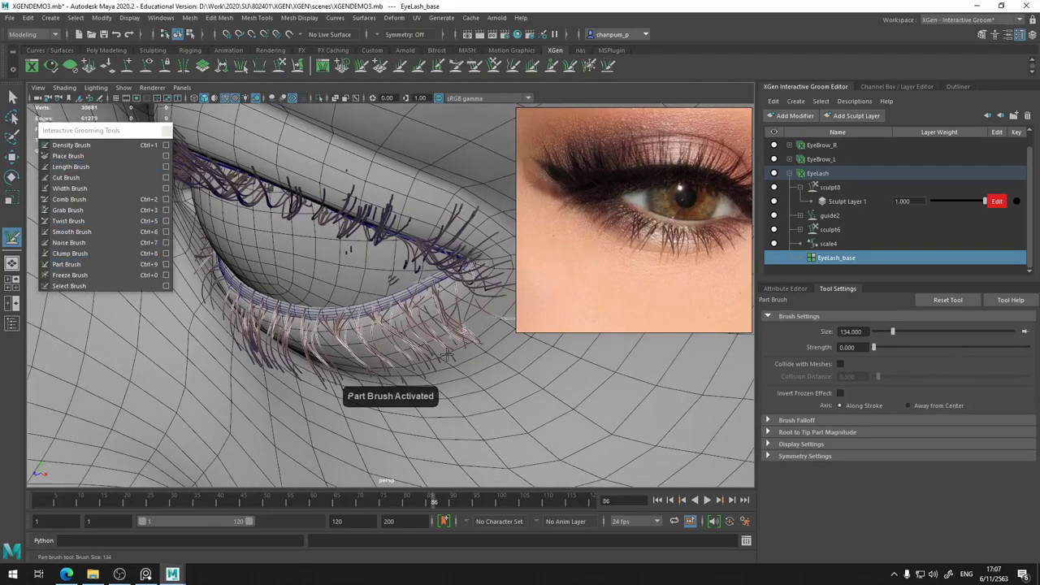
pyautogui.keyDown('alt'); pyautogui.moveTo(479, 325); pyautogui.dragTo(305, 362); pyautogui.keyUp('alt')
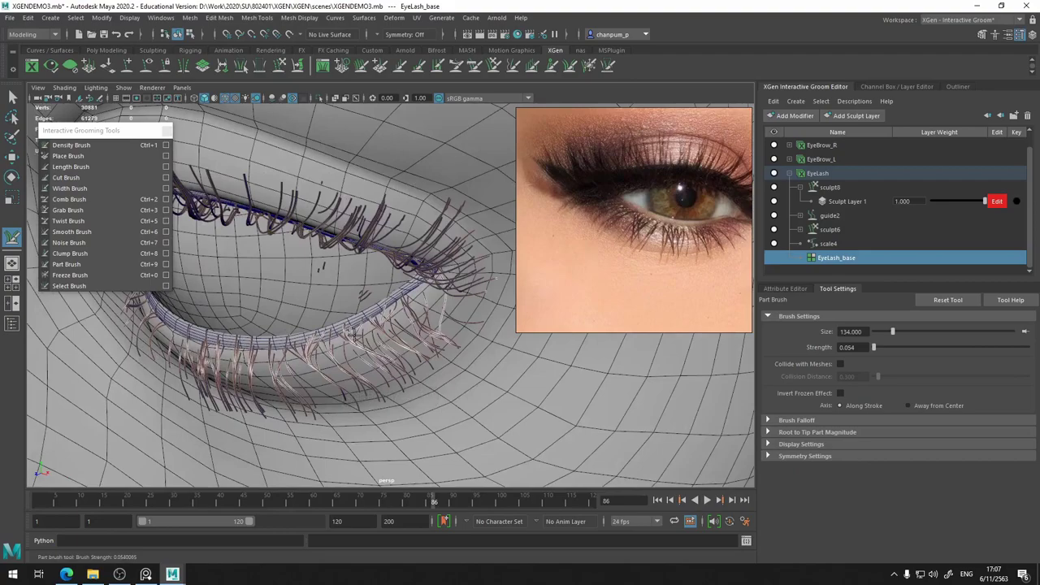
pyautogui.keyDown('alt'); pyautogui.moveTo(355, 336); pyautogui.dragTo(303, 340, button='right'); pyautogui.keyUp('alt')
pyautogui.scroll(3, 303, 339)
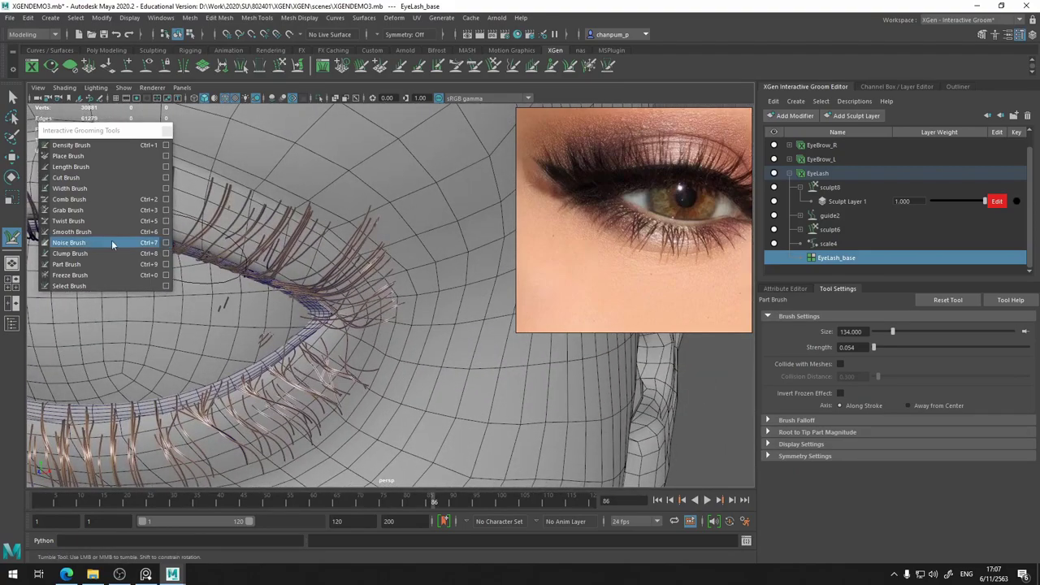
pyautogui.click(67, 264)
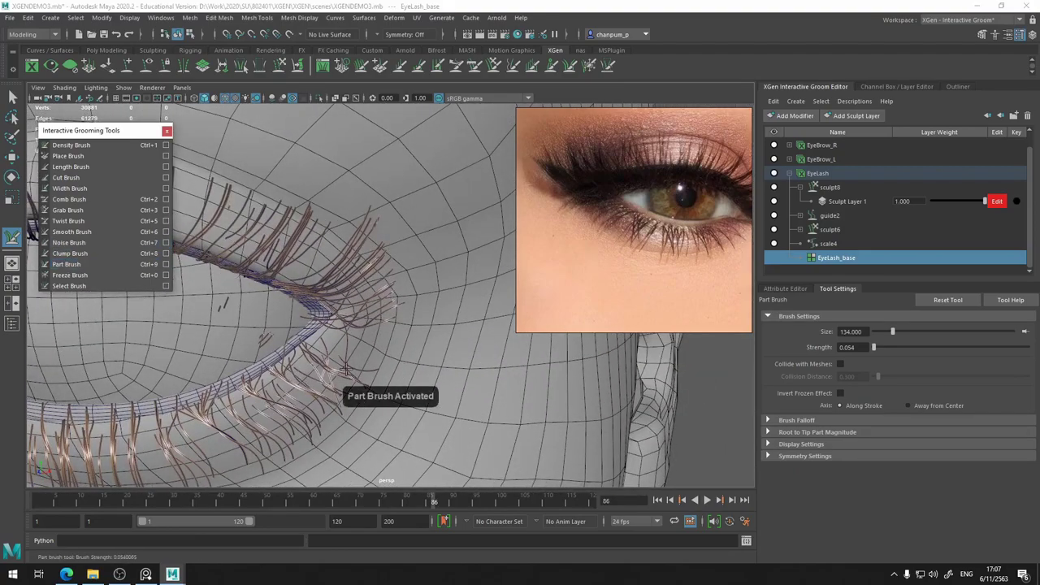
pyautogui.keyDown('alt'); pyautogui.moveTo(344, 368); pyautogui.dragTo(351, 414); pyautogui.keyUp('alt')
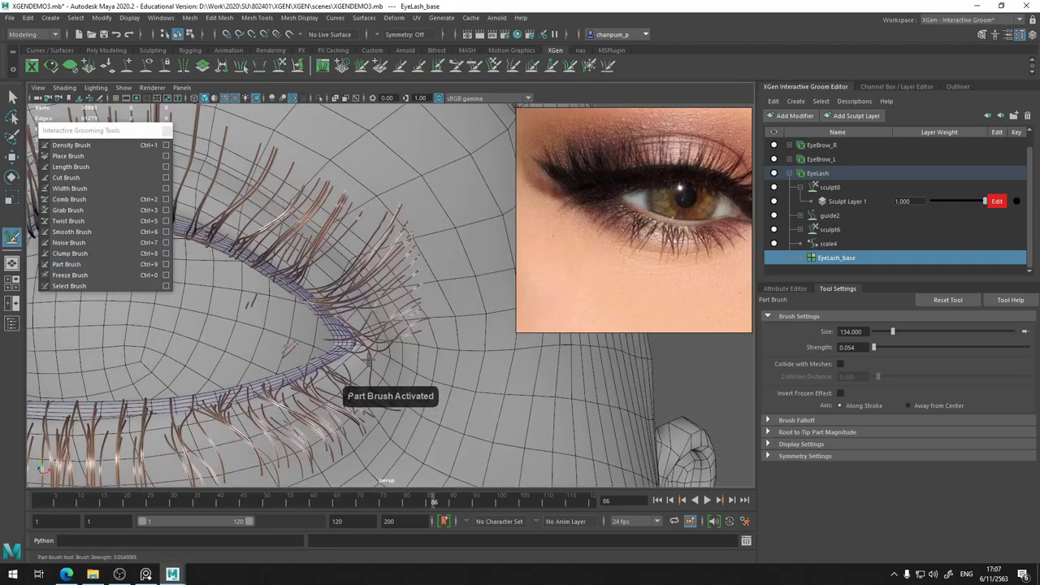
pyautogui.keyDown('alt'); pyautogui.moveTo(368, 359); pyautogui.dragTo(390, 366); pyautogui.keyUp('alt')
pyautogui.keyDown('alt'); pyautogui.moveTo(390, 366); pyautogui.dragTo(410, 370, button='middle'); pyautogui.keyUp('alt')
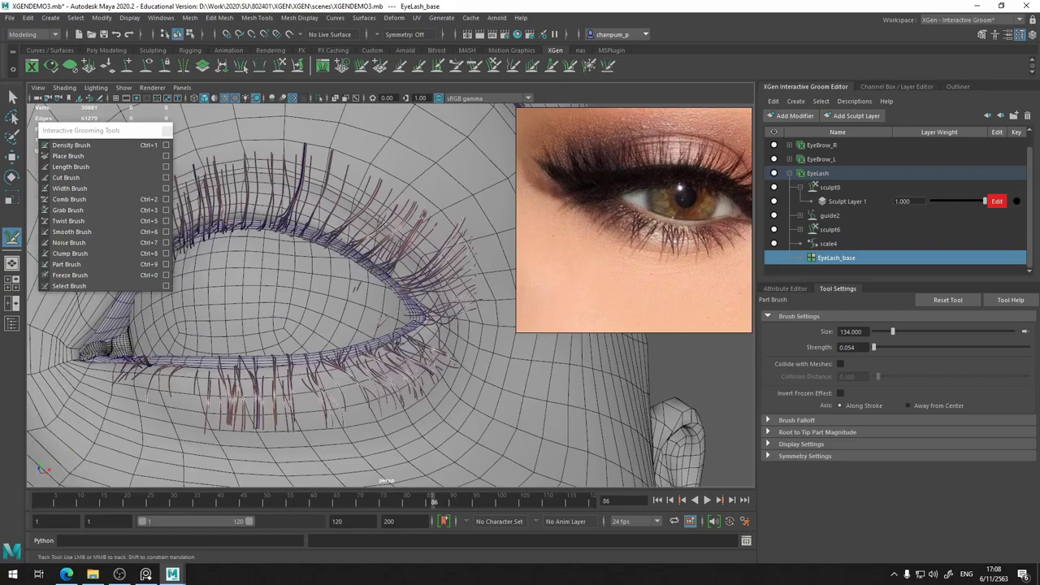
# Switch to the Cut Brush and shrink its size to 60
pyautogui.click(65, 177)
pyautogui.moveTo(300, 313)
pyautogui.keyDown('alt'); pyautogui.mouseDown(button='right')
pyautogui.moveTo(317, 315)
pyautogui.moveTo(325, 342)
pyautogui.mouseUp(button='right'); pyautogui.keyUp('alt')
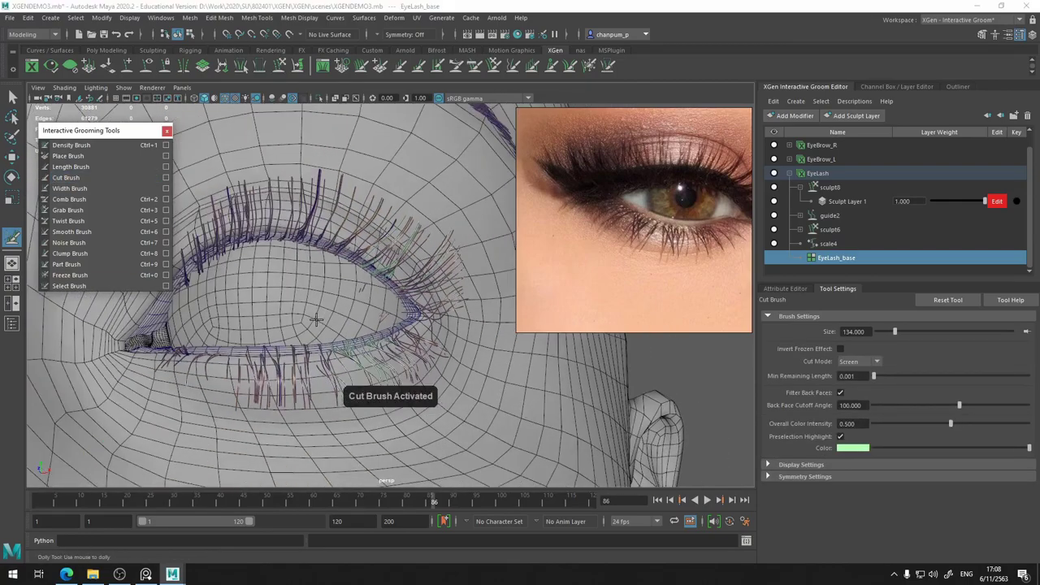
pyautogui.moveTo(325, 341)
pyautogui.keyDown('alt'); pyautogui.mouseDown()
pyautogui.moveTo(337, 367)
pyautogui.moveTo(220, 387)
pyautogui.mouseUp(); pyautogui.keyUp('alt')
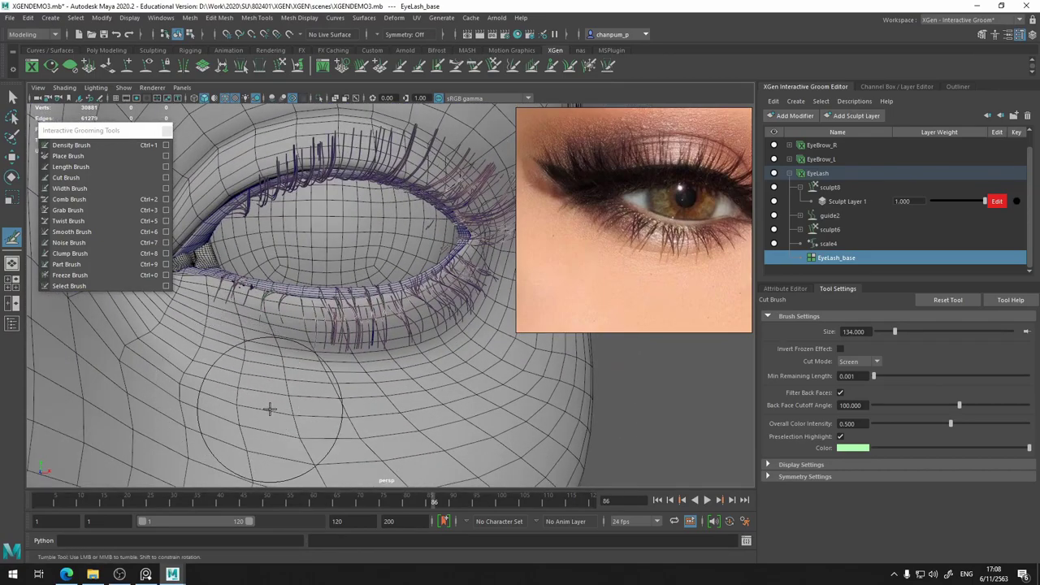
pyautogui.moveTo(288, 388); pyautogui.dragTo(192, 329)
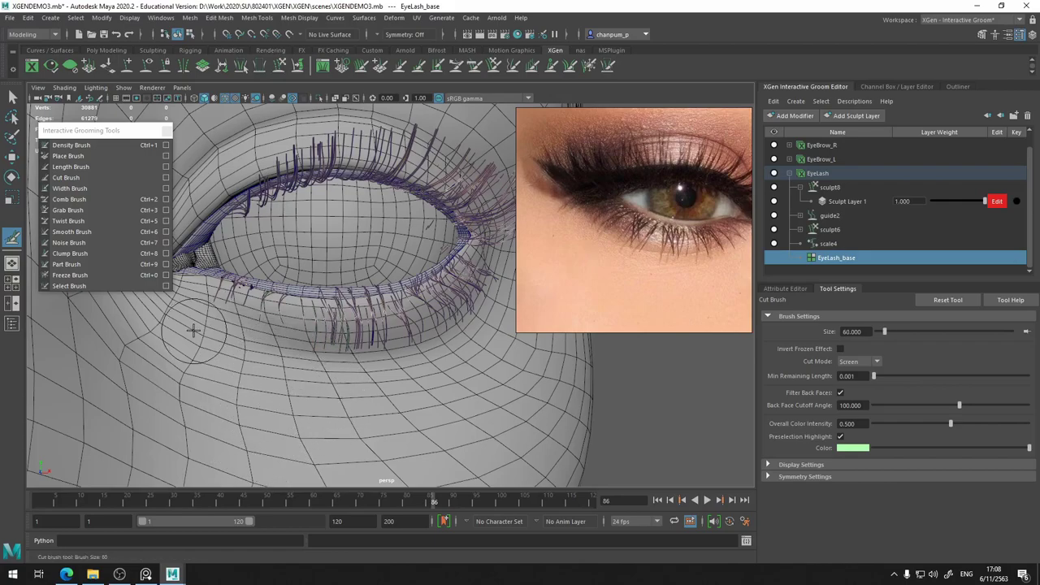
pyautogui.keyDown('alt'); pyautogui.moveTo(231, 343); pyautogui.dragTo(228, 352, button='middle'); pyautogui.keyUp('alt')
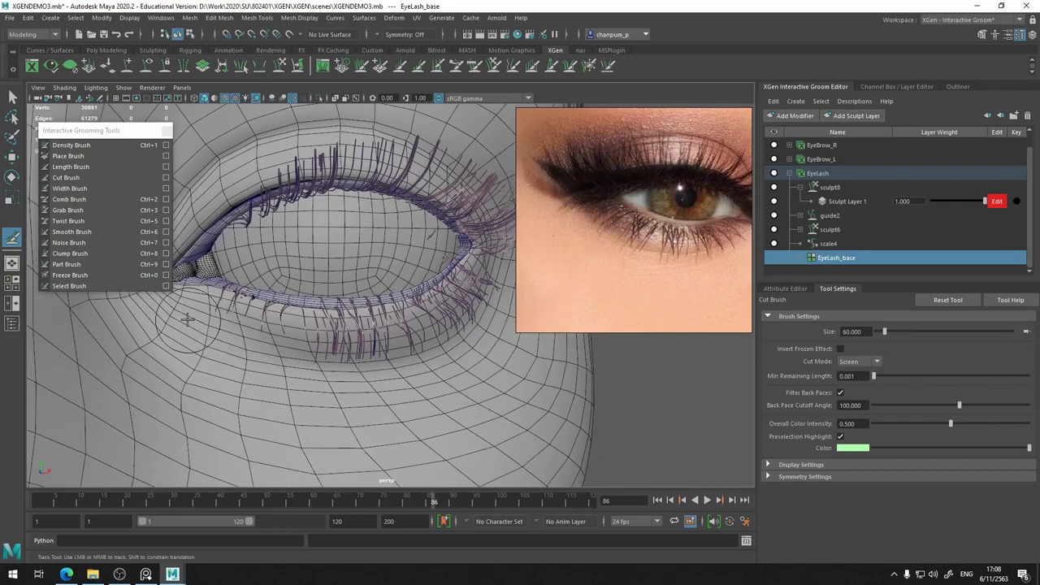
pyautogui.scroll(3, 188, 330)
pyautogui.scroll(3, 218, 329)
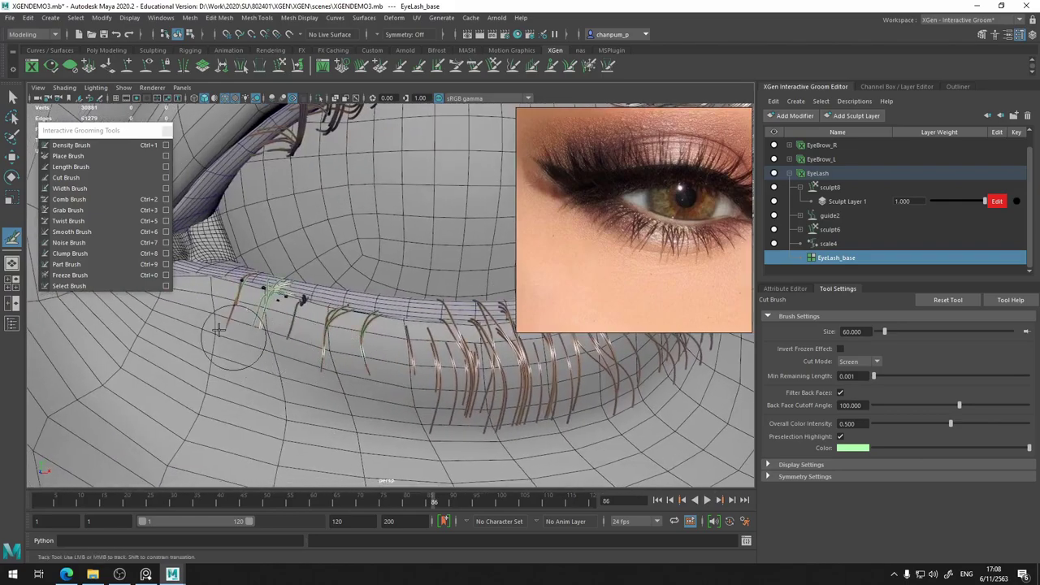
# Cut stray lashes around the upper and lower eyelids, checking from several angles
pyautogui.moveTo(205, 334)
pyautogui.keyDown('alt'); pyautogui.mouseDown()
pyautogui.moveTo(187, 317)
pyautogui.moveTo(232, 389)
pyautogui.mouseUp(); pyautogui.keyUp('alt')
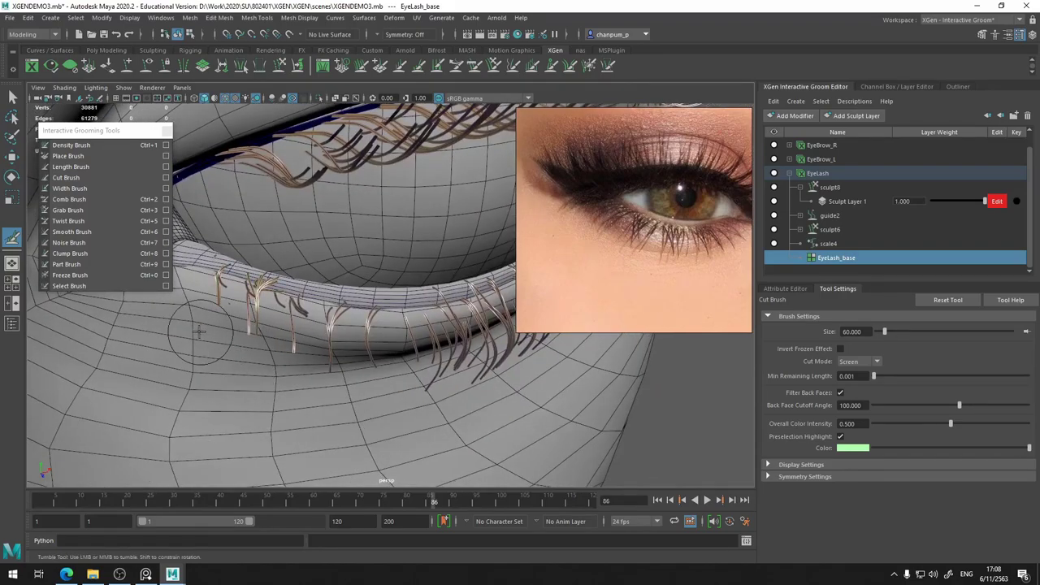
pyautogui.scroll(3, 243, 338)
pyautogui.keyDown('alt'); pyautogui.moveTo(308, 339); pyautogui.dragTo(303, 352, button='middle'); pyautogui.keyUp('alt')
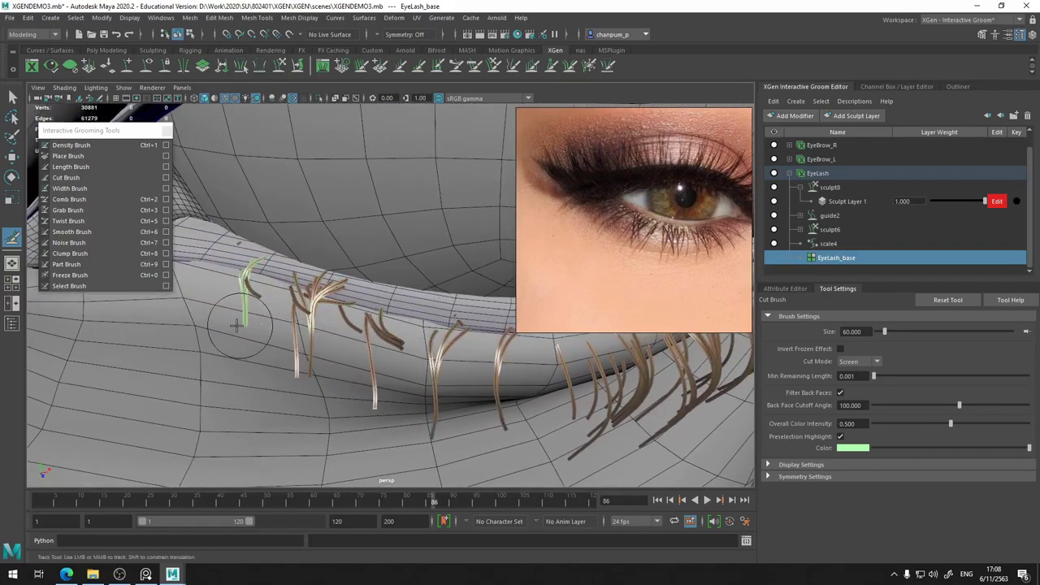
pyautogui.moveTo(346, 354)
pyautogui.keyDown('alt'); pyautogui.mouseDown()
pyautogui.moveTo(294, 384)
pyautogui.moveTo(303, 335)
pyautogui.moveTo(303, 375)
pyautogui.moveTo(294, 381)
pyautogui.mouseUp(); pyautogui.keyUp('alt')
pyautogui.scroll(-5, 333, 406)
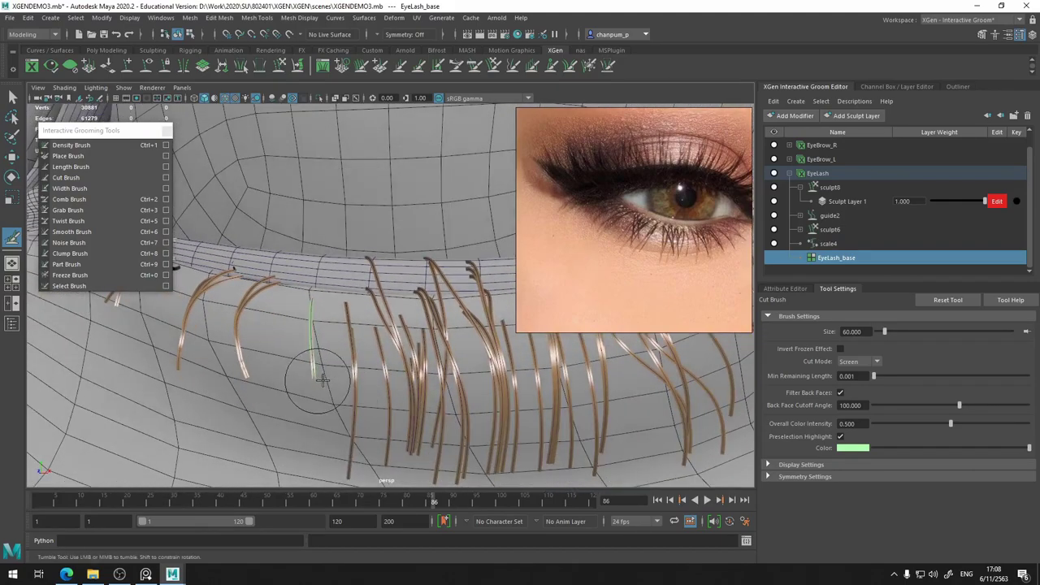
pyautogui.moveTo(385, 412)
pyautogui.keyDown('alt'); pyautogui.mouseDown()
pyautogui.moveTo(360, 441)
pyautogui.moveTo(483, 313)
pyautogui.mouseUp(); pyautogui.keyUp('alt')
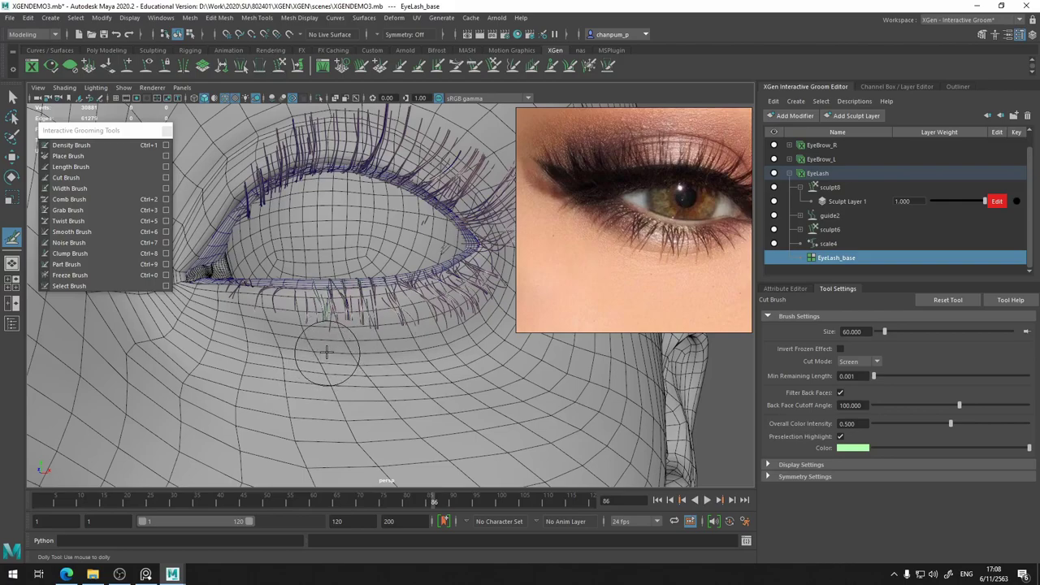
pyautogui.keyDown('alt'); pyautogui.moveTo(370, 362); pyautogui.dragTo(280, 412, button='middle'); pyautogui.keyUp('alt')
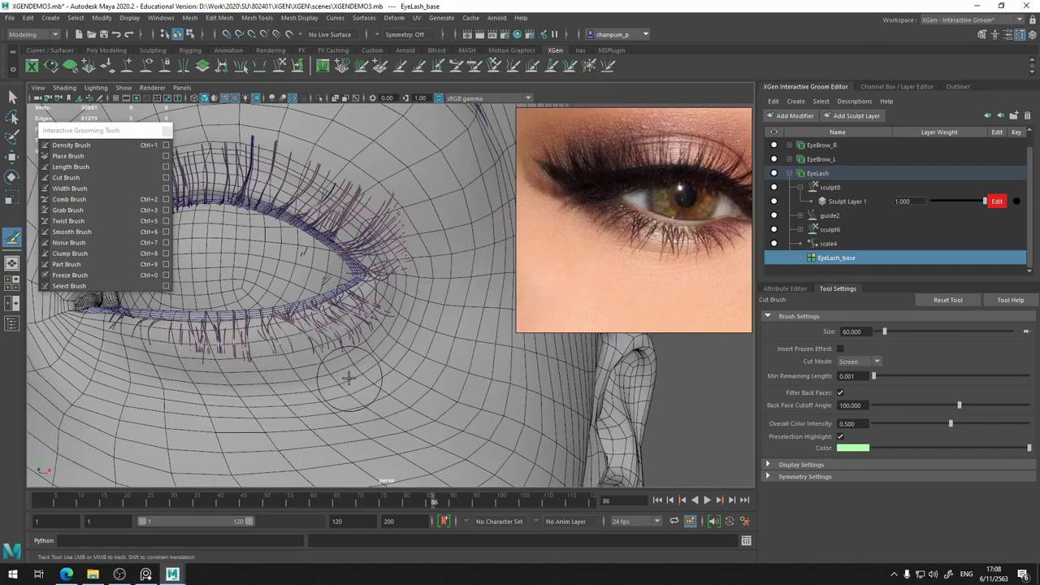
pyautogui.moveTo(366, 372)
pyautogui.keyDown('alt'); pyautogui.mouseDown()
pyautogui.moveTo(298, 340)
pyautogui.moveTo(369, 337)
pyautogui.mouseUp(); pyautogui.keyUp('alt')
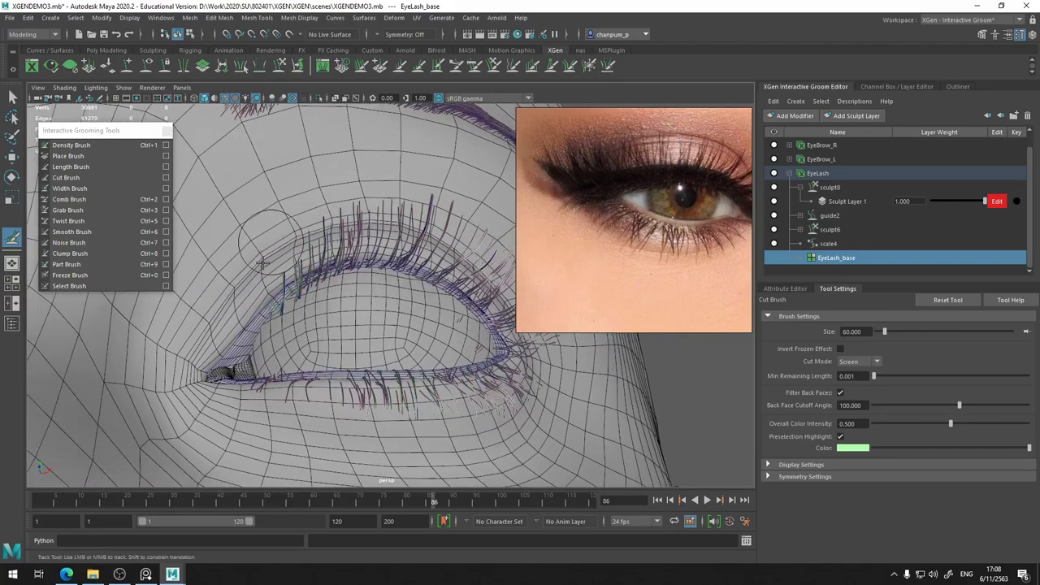
pyautogui.moveTo(276, 244)
pyautogui.keyDown('alt'); pyautogui.mouseDown()
pyautogui.moveTo(247, 236)
pyautogui.moveTo(275, 253)
pyautogui.mouseUp(); pyautogui.keyUp('alt')
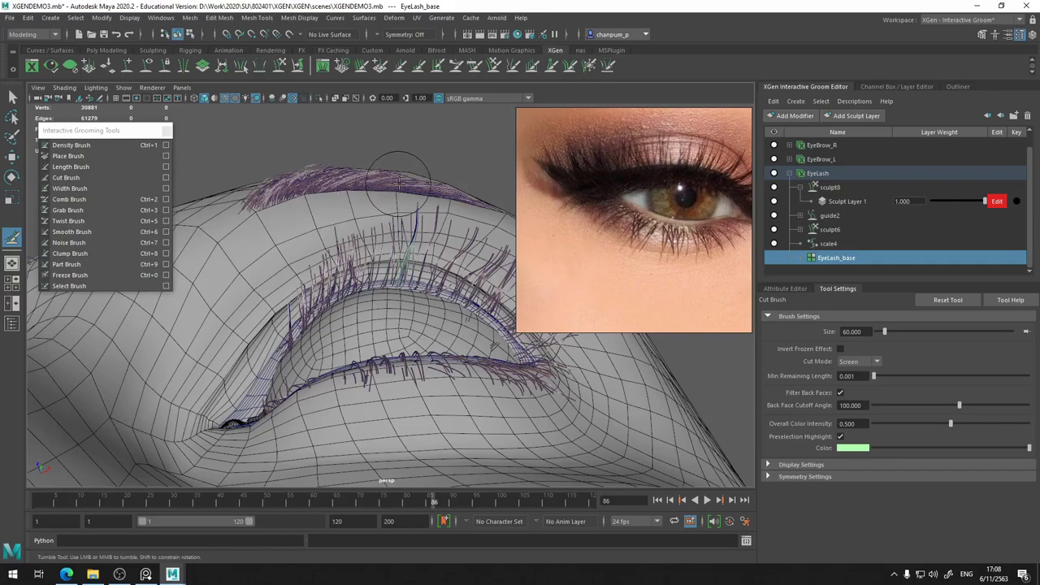
pyautogui.keyDown('alt'); pyautogui.moveTo(448, 198); pyautogui.dragTo(377, 202, button='middle'); pyautogui.keyUp('alt')
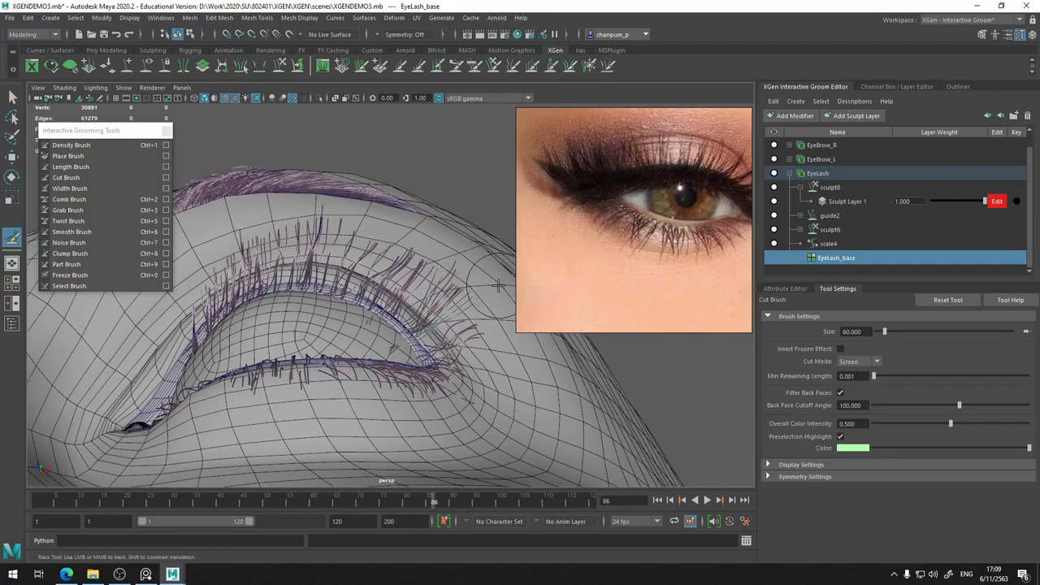
pyautogui.moveTo(479, 242)
pyautogui.keyDown('alt'); pyautogui.mouseDown(button='right')
pyautogui.moveTo(363, 341)
pyautogui.moveTo(325, 349)
pyautogui.mouseUp(button='right'); pyautogui.keyUp('alt')
pyautogui.keyDown('alt'); pyautogui.moveTo(324, 349); pyautogui.dragTo(342, 374); pyautogui.keyUp('alt')
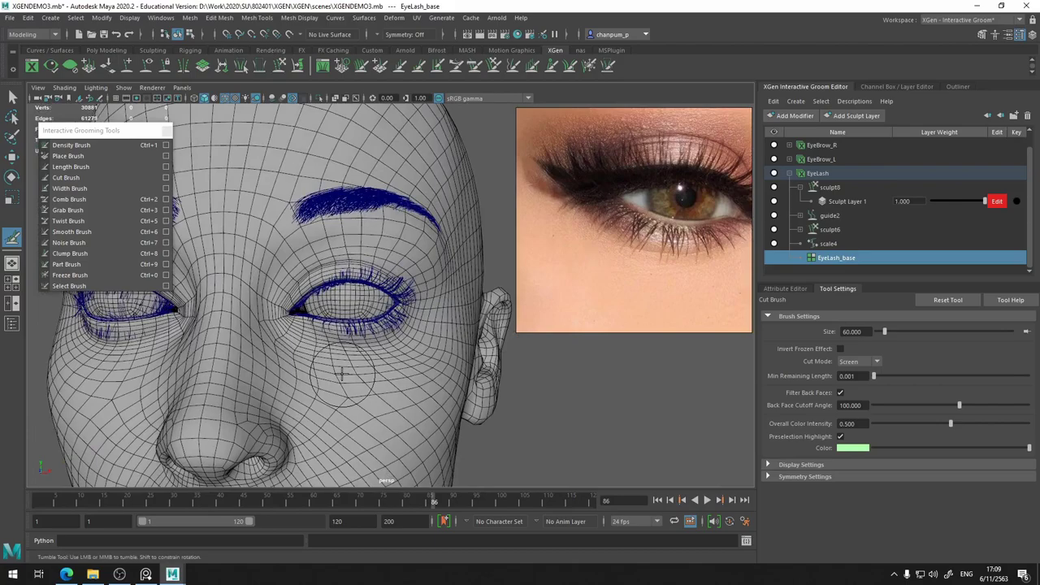
# Zoom in on the eye and cut away a stray eyelash clump
pyautogui.scroll(5, 342, 374)
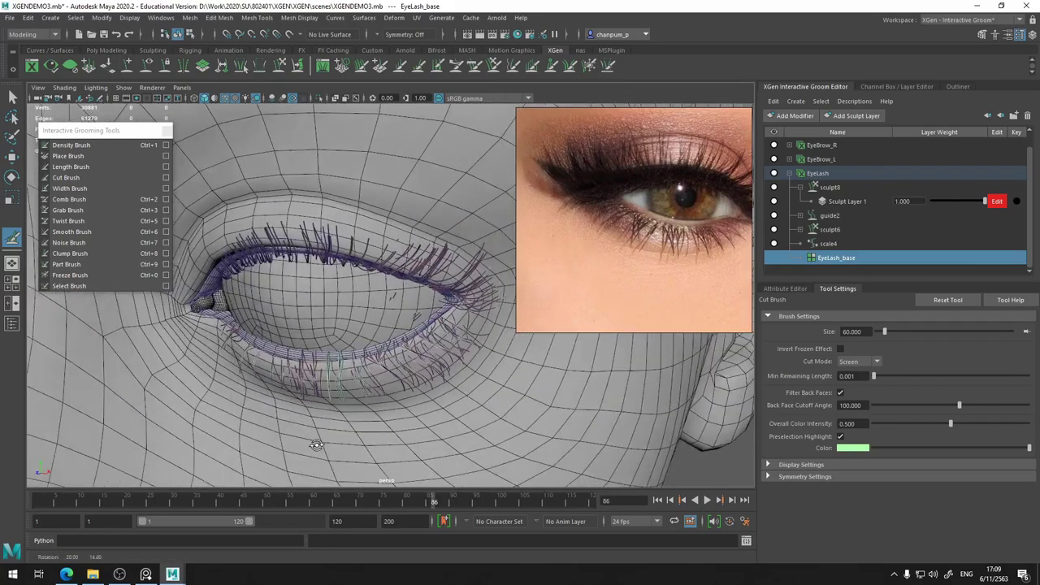
pyautogui.keyDown('alt'); pyautogui.moveTo(341, 374); pyautogui.dragTo(410, 348); pyautogui.keyUp('alt')
pyautogui.scroll(2, 410, 347)
pyautogui.scroll(2, 357, 305)
pyautogui.scroll(2, 358, 305)
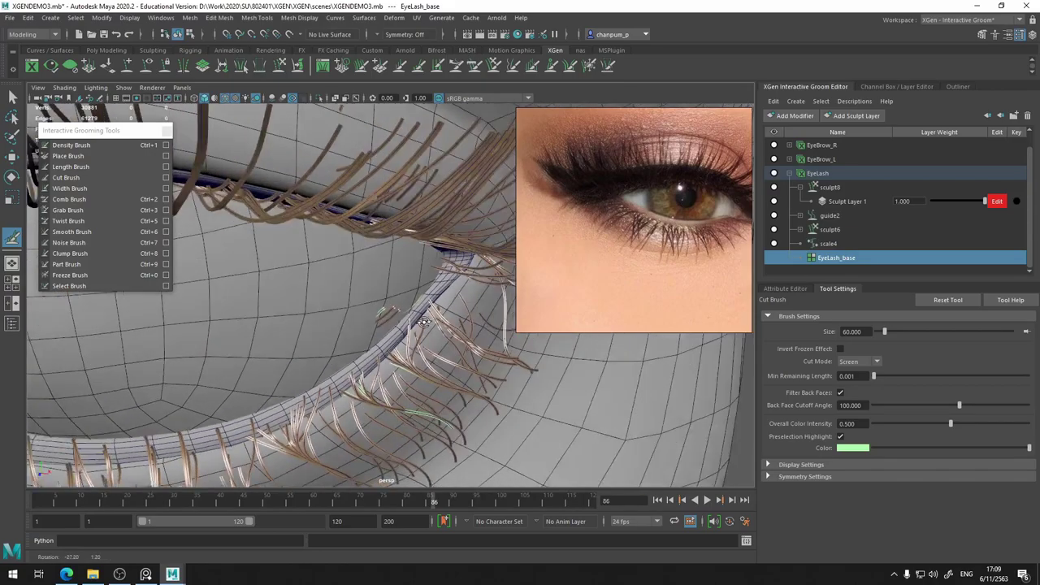
pyautogui.moveTo(408, 307)
pyautogui.keyDown('alt'); pyautogui.mouseDown()
pyautogui.moveTo(360, 314)
pyautogui.moveTo(166, 236)
pyautogui.moveTo(301, 279)
pyautogui.mouseUp(); pyautogui.keyUp('alt')
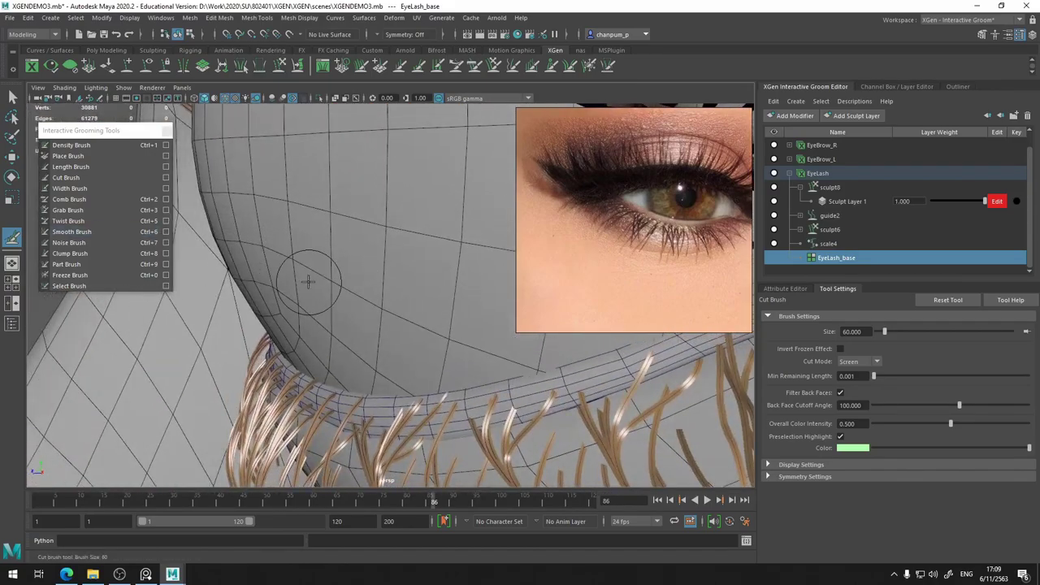
pyautogui.scroll(3, 301, 279)
pyautogui.scroll(-3, 488, 281)
pyautogui.keyDown('alt'); pyautogui.moveTo(489, 282); pyautogui.dragTo(360, 261, button='middle'); pyautogui.keyUp('alt')
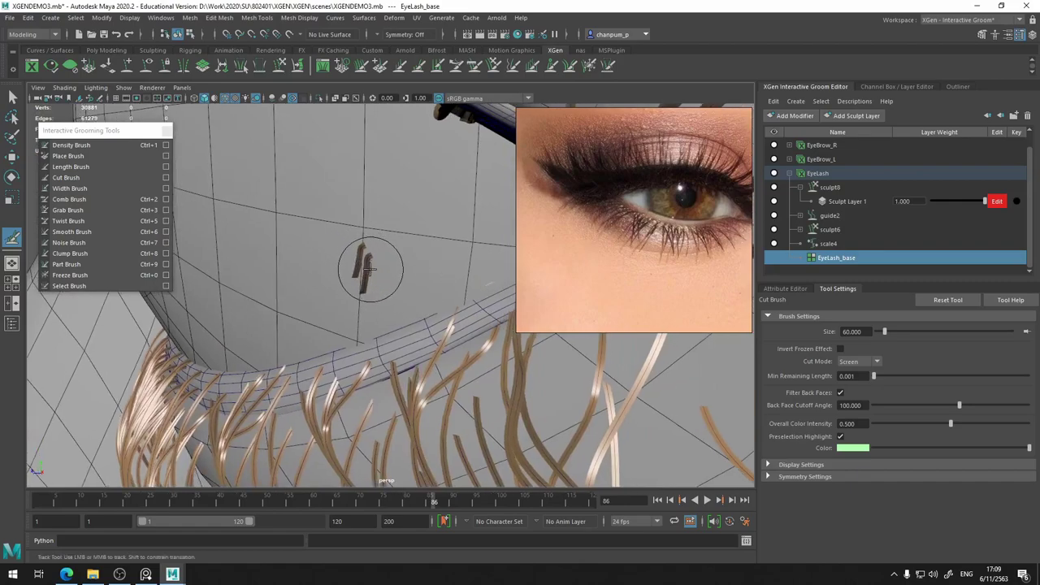
pyautogui.moveTo(368, 268)
pyautogui.keyDown('alt'); pyautogui.mouseDown()
pyautogui.moveTo(337, 233)
pyautogui.moveTo(390, 255)
pyautogui.moveTo(331, 239)
pyautogui.mouseUp(); pyautogui.keyUp('alt')
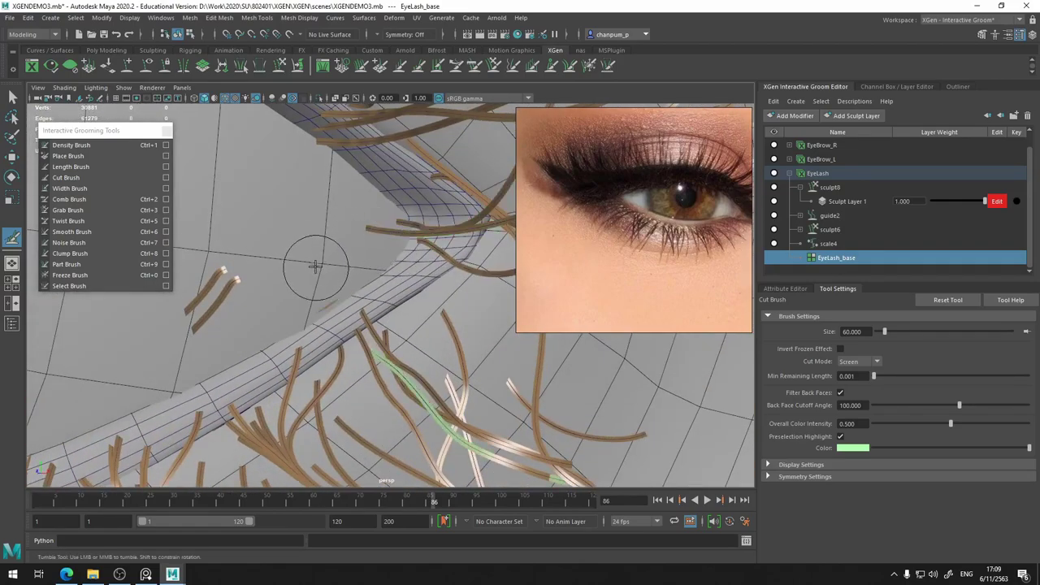
pyautogui.click(310, 281)
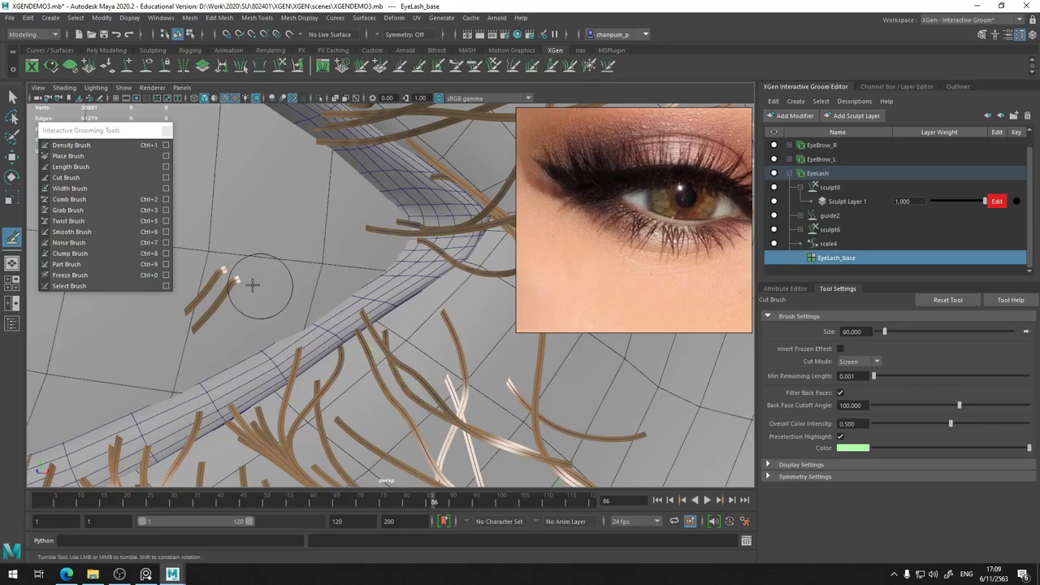
# Undo the last lash cut and return to a frontal close-up of the eye
pyautogui.moveTo(162, 317)
pyautogui.keyDown('alt'); pyautogui.mouseDown()
pyautogui.moveTo(229, 309)
pyautogui.moveTo(221, 329)
pyautogui.moveTo(232, 369)
pyautogui.moveTo(212, 357)
pyautogui.mouseUp(); pyautogui.keyUp('alt')
pyautogui.keyDown('alt'); pyautogui.moveTo(212, 356); pyautogui.dragTo(244, 325, button='right'); pyautogui.keyUp('alt')
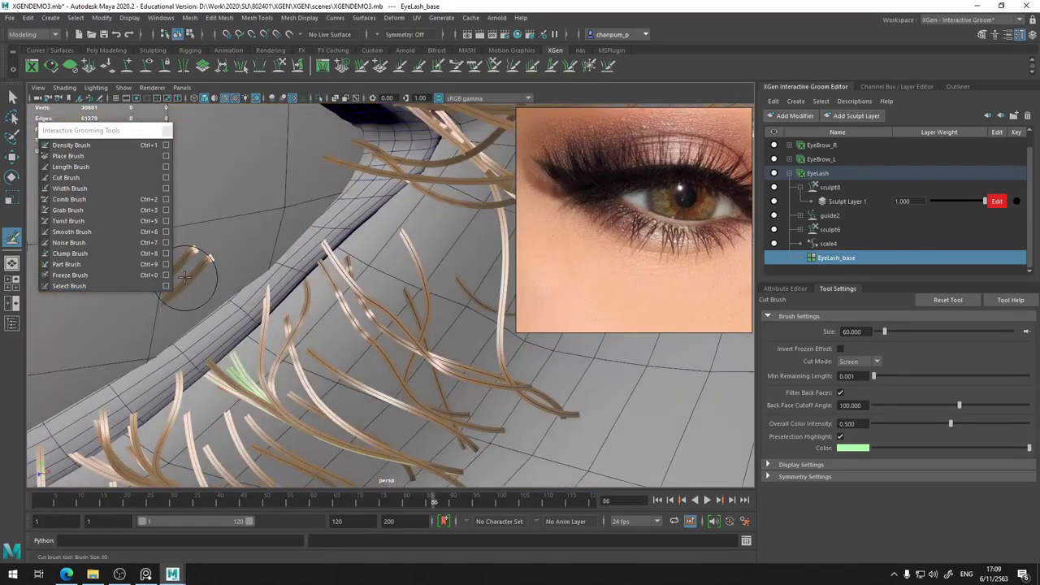
pyautogui.keyDown('alt'); pyautogui.moveTo(244, 325); pyautogui.dragTo(307, 266, button='middle'); pyautogui.keyUp('alt')
pyautogui.keyDown('alt'); pyautogui.moveTo(415, 245); pyautogui.dragTo(279, 255, button='middle'); pyautogui.keyUp('alt')
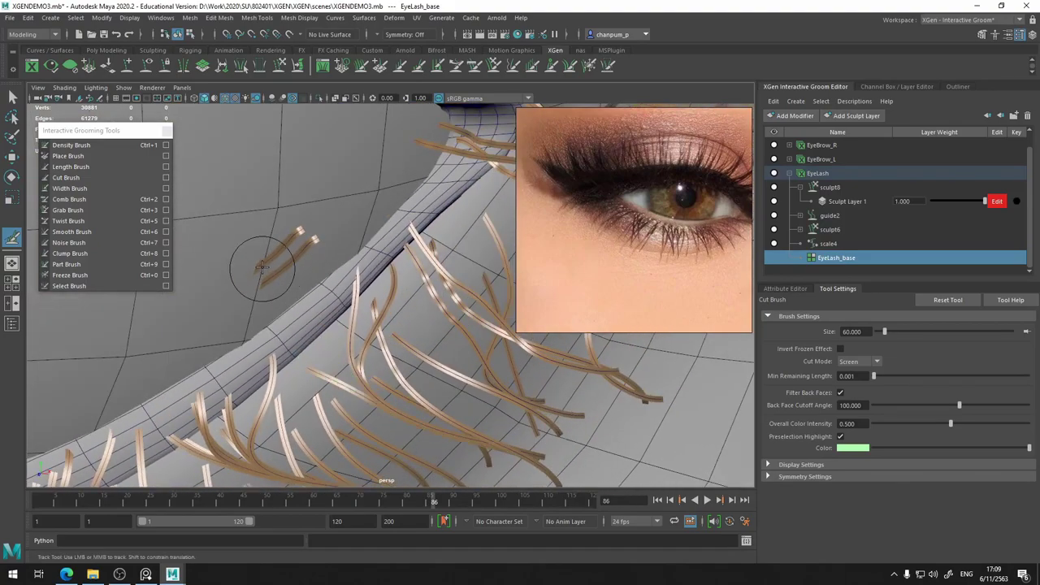
pyautogui.hotkey('ctrl', 'z')
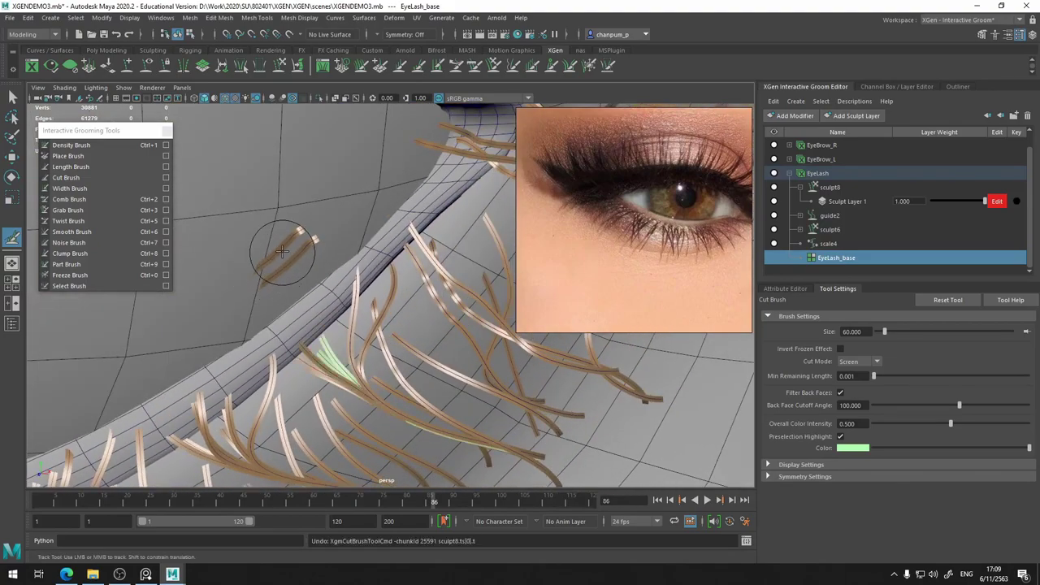
pyautogui.keyDown('alt'); pyautogui.moveTo(282, 252); pyautogui.dragTo(320, 287); pyautogui.keyUp('alt')
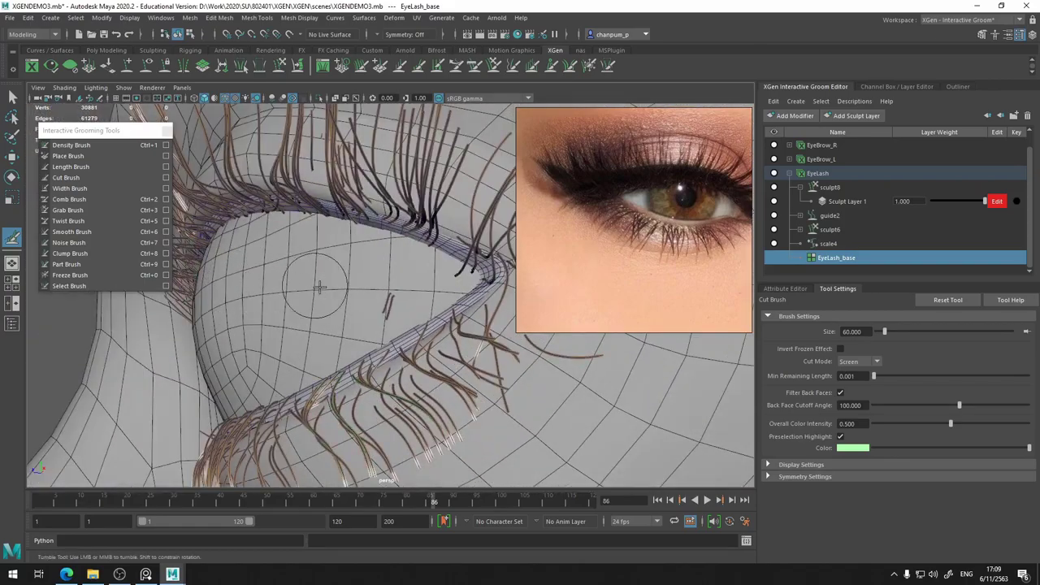
pyautogui.moveTo(320, 287)
pyautogui.keyDown('alt'); pyautogui.mouseDown(button='right')
pyautogui.moveTo(393, 312)
pyautogui.moveTo(347, 306)
pyautogui.mouseUp(button='right'); pyautogui.keyUp('alt')
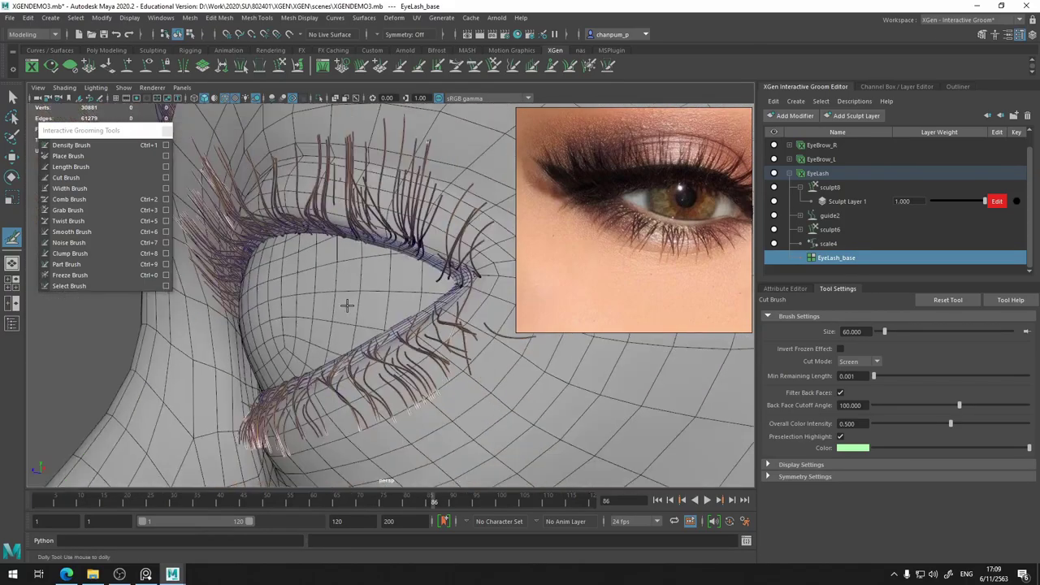
pyautogui.moveTo(353, 316)
pyautogui.keyDown('alt'); pyautogui.mouseDown()
pyautogui.moveTo(541, 365)
pyautogui.moveTo(529, 355)
pyautogui.moveTo(529, 365)
pyautogui.moveTo(557, 352)
pyautogui.mouseUp(); pyautogui.keyUp('alt')
pyautogui.keyDown('alt'); pyautogui.moveTo(557, 352); pyautogui.dragTo(378, 387, button='right'); pyautogui.keyUp('alt')
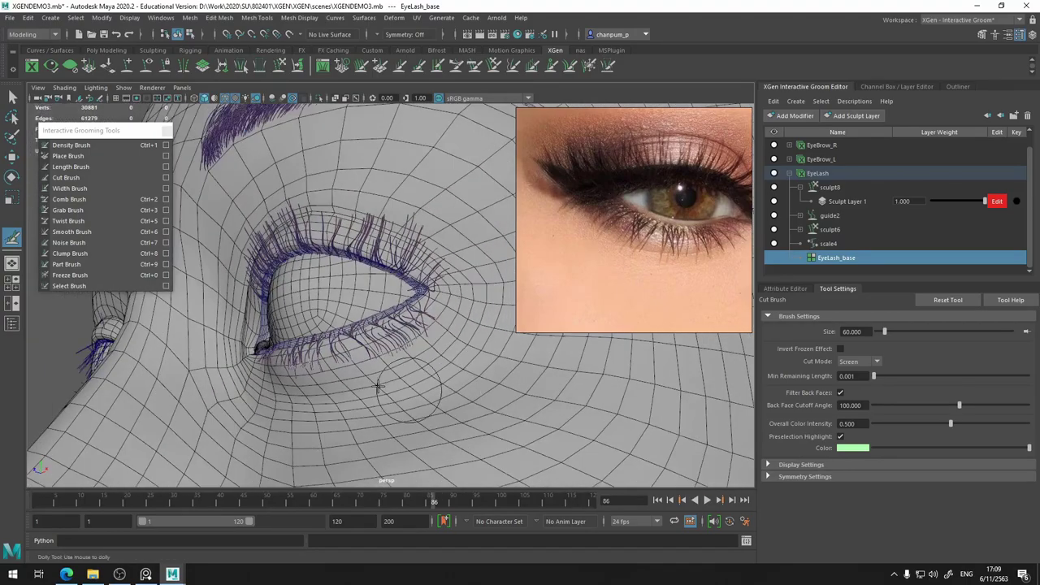
pyautogui.moveTo(377, 387)
pyautogui.keyDown('alt'); pyautogui.mouseDown()
pyautogui.moveTo(476, 372)
pyautogui.moveTo(248, 306)
pyautogui.mouseUp(); pyautogui.keyUp('alt')
pyautogui.keyDown('alt'); pyautogui.moveTo(248, 307); pyautogui.dragTo(271, 297, button='right'); pyautogui.keyUp('alt')
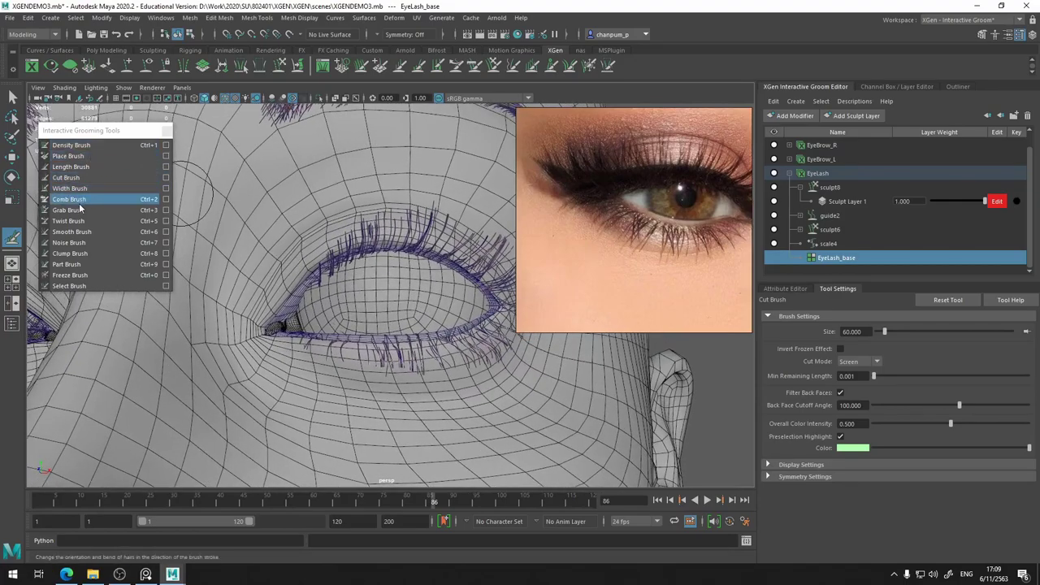
# Pull lash strands with the Grab Brush, enlarging it to size 117
pyautogui.click(72, 210)
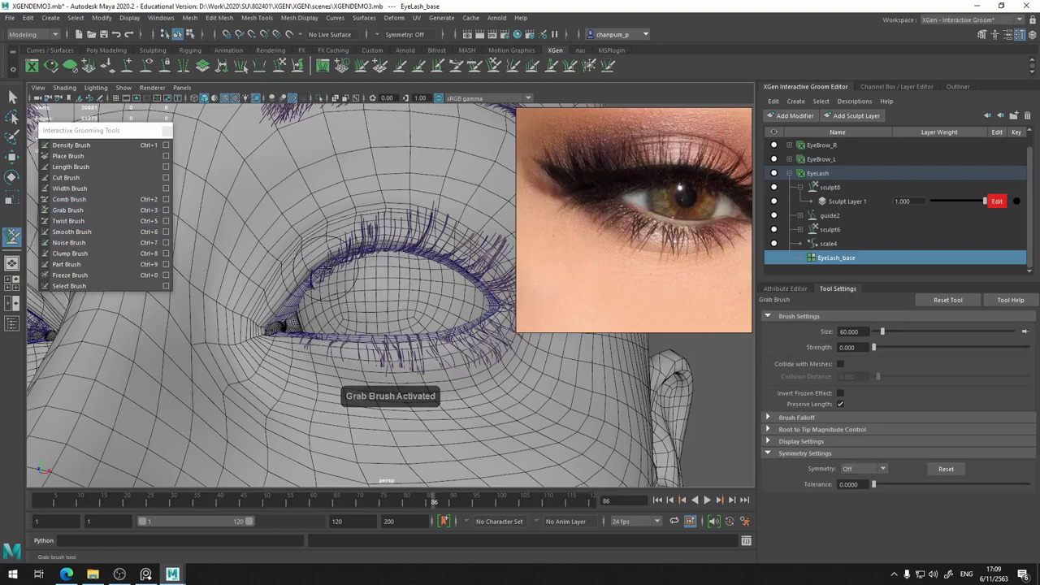
pyautogui.keyDown('alt'); pyautogui.moveTo(337, 262); pyautogui.dragTo(349, 203); pyautogui.keyUp('alt')
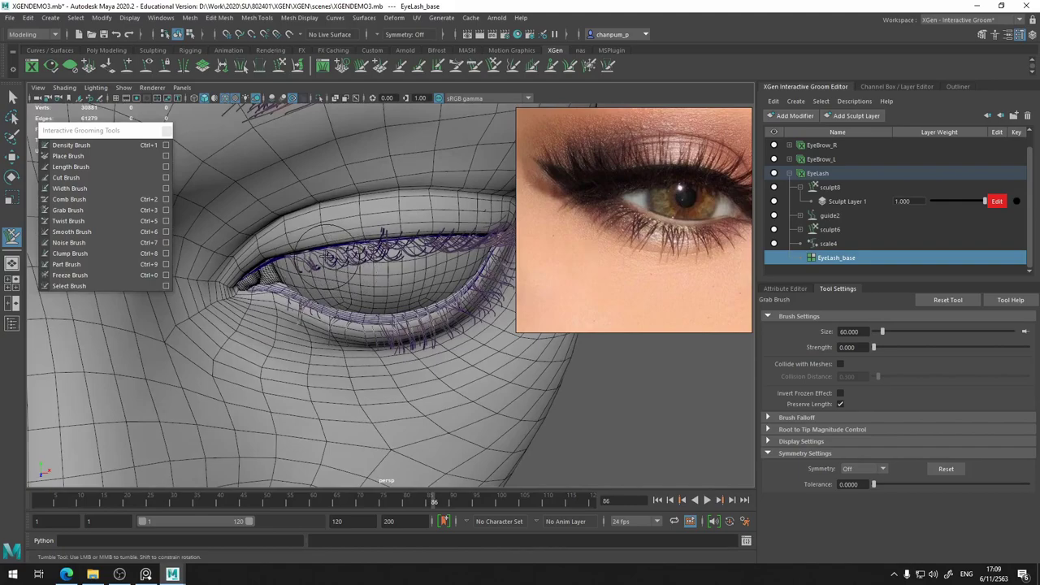
pyautogui.keyDown('alt'); pyautogui.moveTo(325, 253); pyautogui.dragTo(309, 294); pyautogui.keyUp('alt')
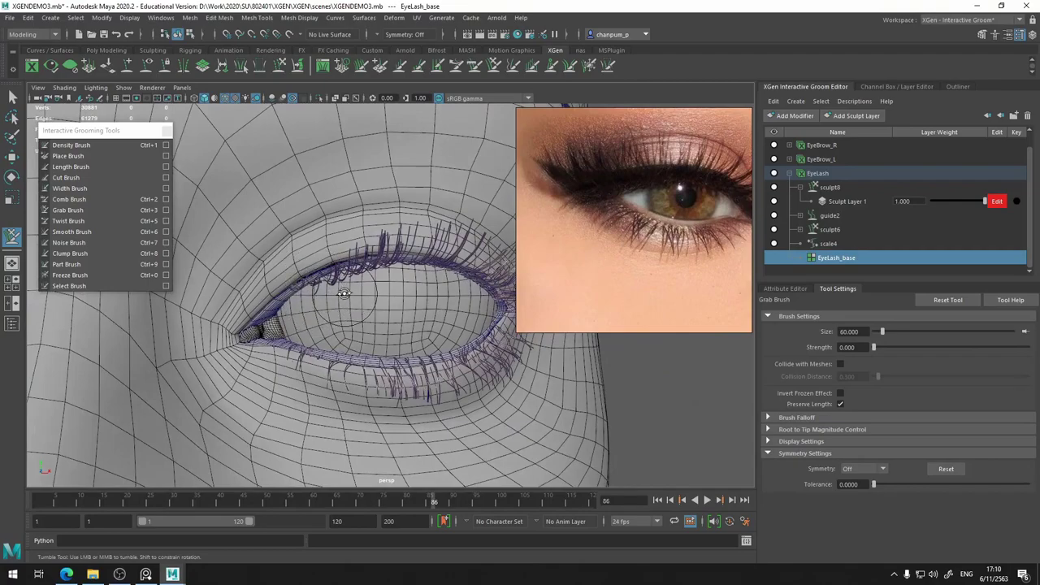
pyautogui.keyDown('alt'); pyautogui.moveTo(344, 294); pyautogui.dragTo(354, 276); pyautogui.keyUp('alt')
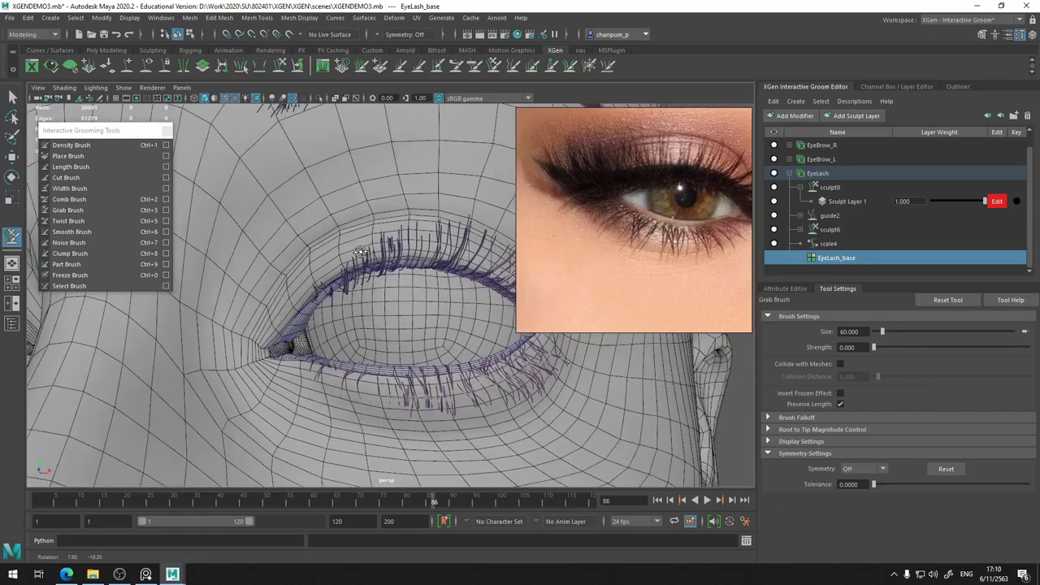
pyautogui.keyDown('alt'); pyautogui.moveTo(424, 278); pyautogui.dragTo(343, 239); pyautogui.keyUp('alt')
pyautogui.keyDown('alt'); pyautogui.moveTo(344, 239); pyautogui.dragTo(349, 309, button='middle'); pyautogui.keyUp('alt')
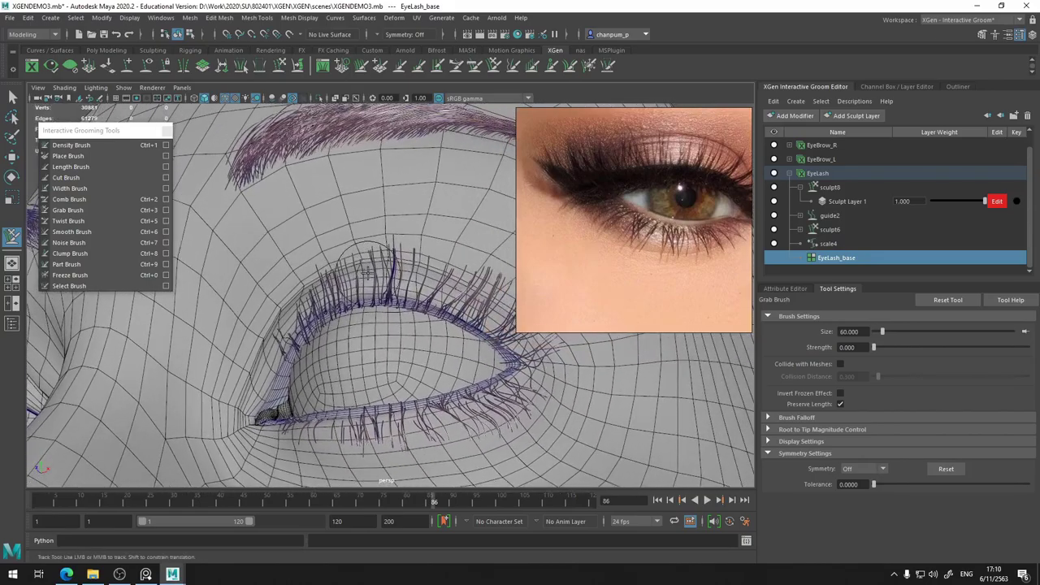
pyautogui.moveTo(365, 272)
pyautogui.keyDown('alt'); pyautogui.mouseDown()
pyautogui.moveTo(389, 308)
pyautogui.moveTo(430, 321)
pyautogui.mouseUp(); pyautogui.keyUp('alt')
pyautogui.keyDown('alt'); pyautogui.moveTo(431, 321); pyautogui.dragTo(439, 326, button='middle'); pyautogui.keyUp('alt')
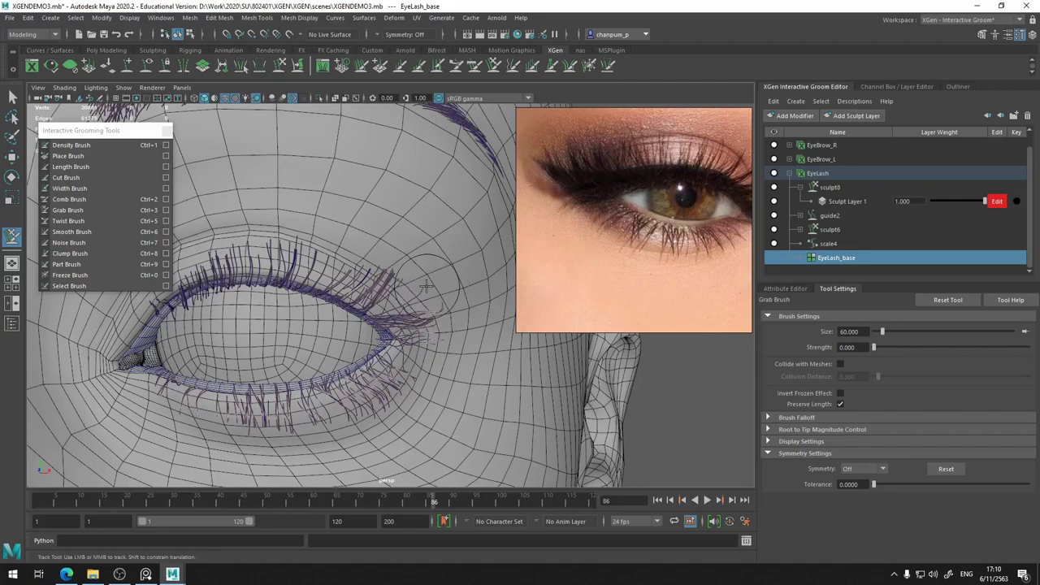
pyautogui.keyDown('alt'); pyautogui.moveTo(438, 311); pyautogui.dragTo(412, 330); pyautogui.keyUp('alt')
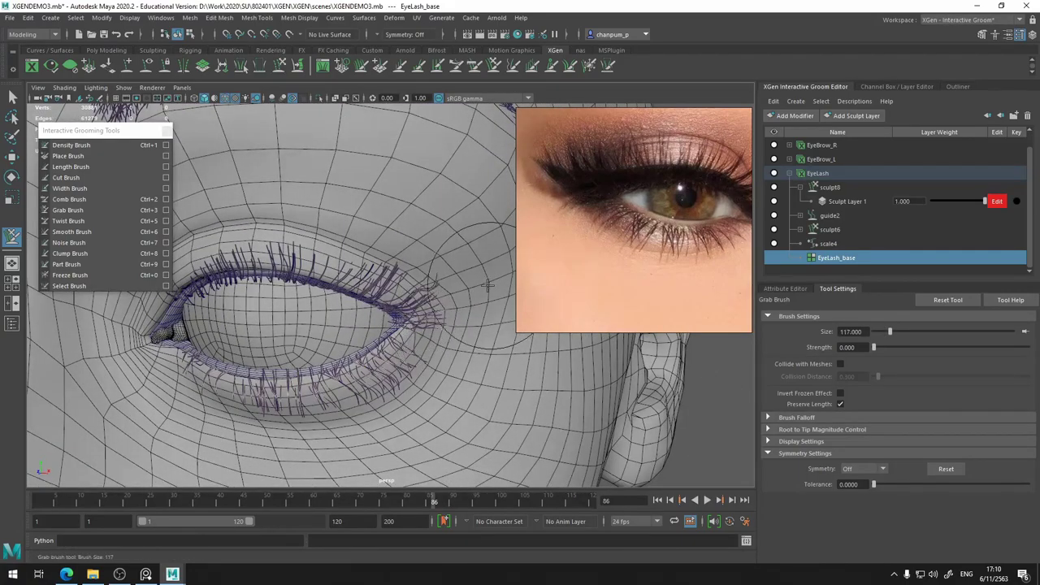
pyautogui.moveTo(421, 314)
pyautogui.mouseDown()
pyautogui.moveTo(422, 271)
pyautogui.moveTo(400, 416)
pyautogui.moveTo(359, 419)
pyautogui.mouseUp()
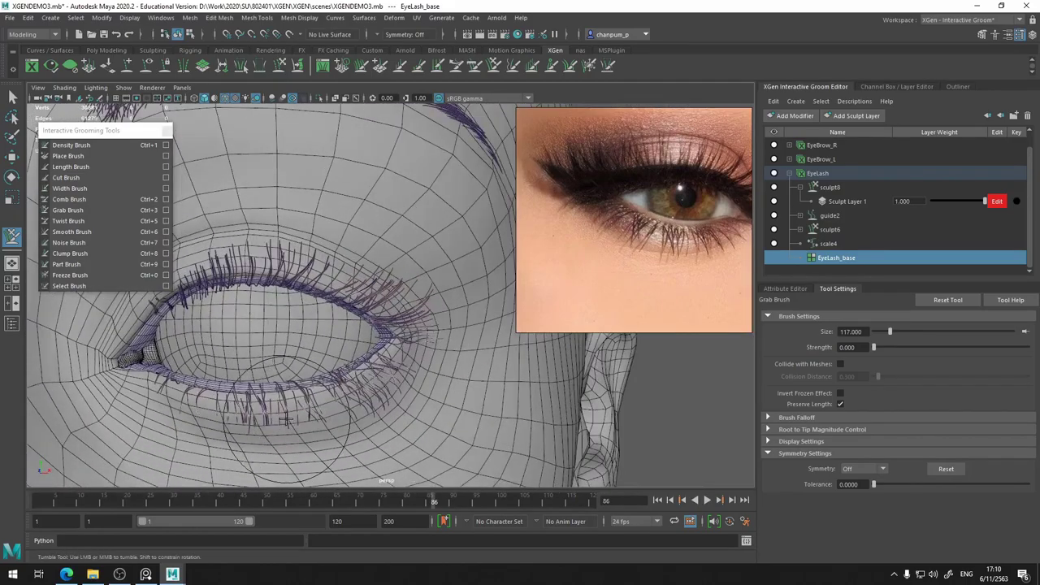
pyautogui.moveTo(286, 419)
pyautogui.keyDown('alt'); pyautogui.mouseDown()
pyautogui.moveTo(302, 357)
pyautogui.moveTo(335, 321)
pyautogui.moveTo(304, 325)
pyautogui.moveTo(301, 290)
pyautogui.mouseUp(); pyautogui.keyUp('alt')
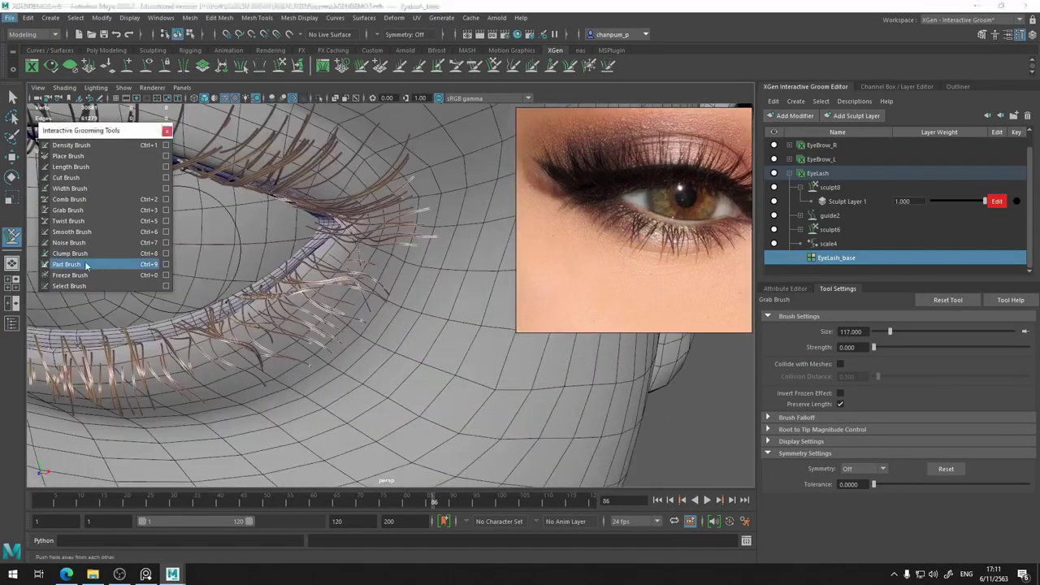
# Part, clump and cut the lashes, raising the parting strength to about 81
pyautogui.click(86, 264)
pyautogui.click(70, 253)
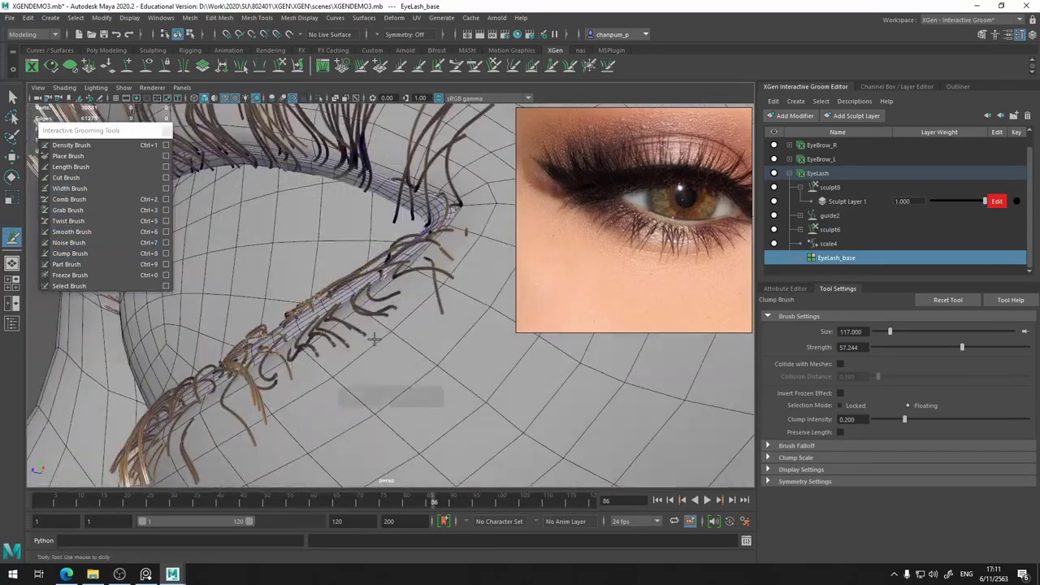
pyautogui.moveTo(342, 341)
pyautogui.keyDown('alt'); pyautogui.mouseDown()
pyautogui.moveTo(386, 351)
pyautogui.moveTo(341, 341)
pyautogui.mouseUp(); pyautogui.keyUp('alt')
pyautogui.click(66, 177)
pyautogui.moveTo(336, 382)
pyautogui.keyDown('alt'); pyautogui.mouseDown()
pyautogui.moveTo(455, 414)
pyautogui.moveTo(404, 401)
pyautogui.moveTo(458, 460)
pyautogui.mouseUp(); pyautogui.keyUp('alt')
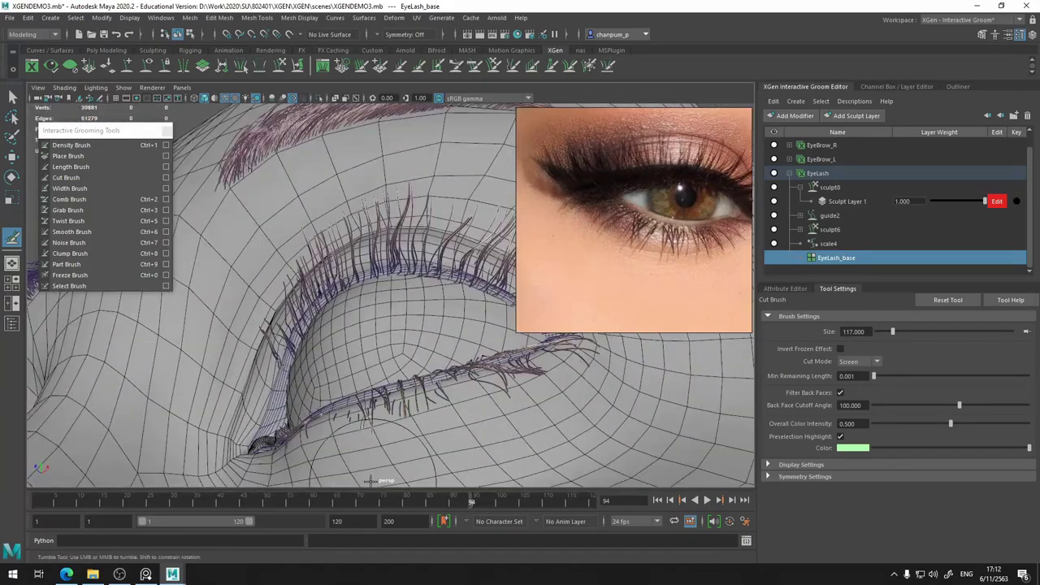
pyautogui.keyDown('alt'); pyautogui.moveTo(370, 480); pyautogui.dragTo(325, 422); pyautogui.keyUp('alt')
pyautogui.moveTo(325, 423)
pyautogui.keyDown('alt'); pyautogui.mouseDown(button='right')
pyautogui.moveTo(268, 406)
pyautogui.moveTo(284, 365)
pyautogui.mouseUp(button='right'); pyautogui.keyUp('alt')
pyautogui.hotkey('ctrl', '9')
pyautogui.moveTo(284, 341); pyautogui.dragTo(311, 336)
pyautogui.keyDown('alt'); pyautogui.moveTo(280, 339); pyautogui.dragTo(357, 404, button='middle'); pyautogui.keyUp('alt')
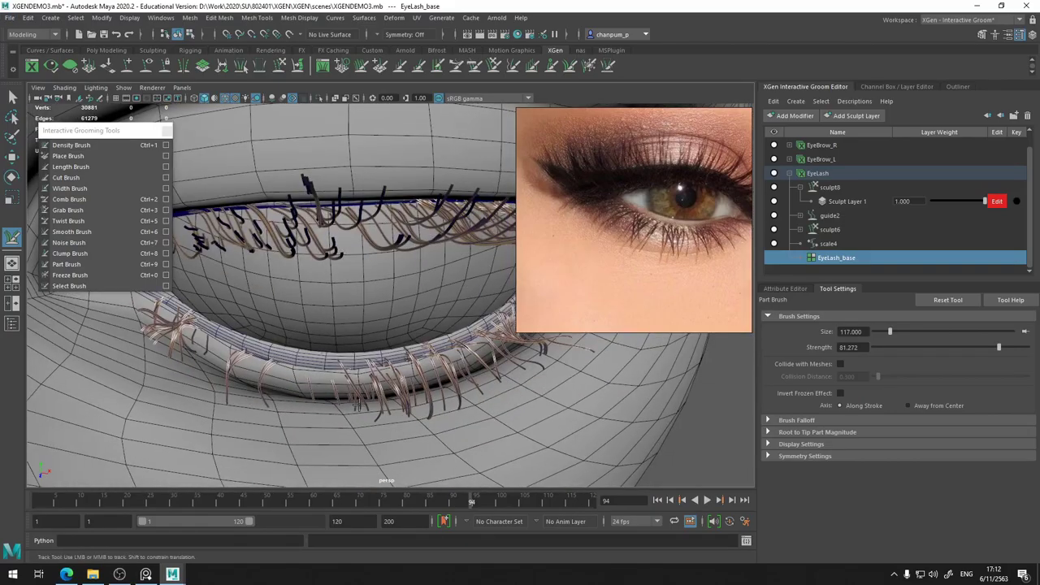
# Groom the lower-lid lashes using the Cut, Grab, Smooth, Twist and Comb brushes
pyautogui.hotkey('ctrl', '4')
pyautogui.keyDown('alt'); pyautogui.moveTo(404, 351); pyautogui.dragTo(285, 317); pyautogui.keyUp('alt')
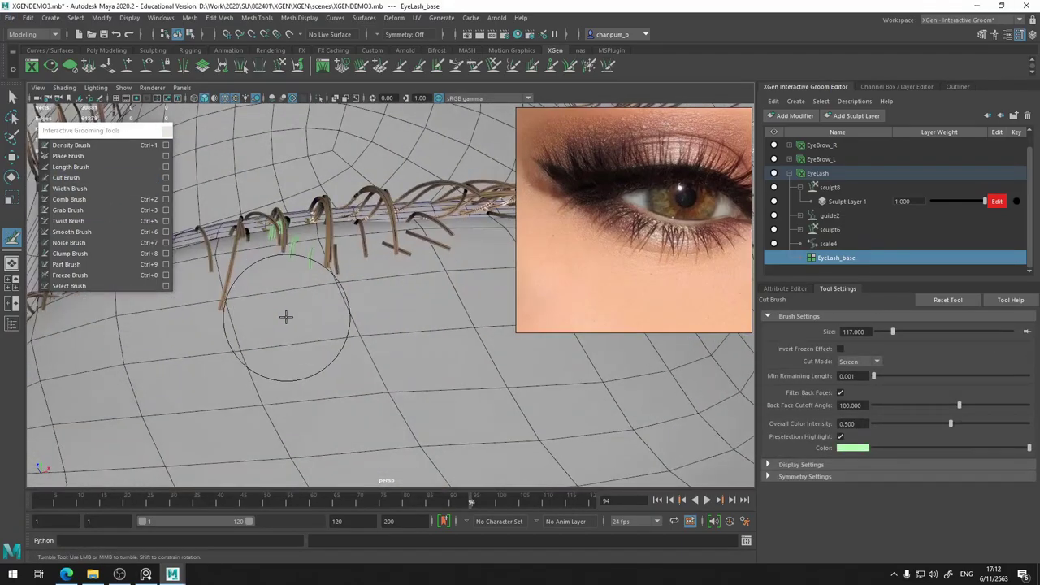
pyautogui.keyDown('alt'); pyautogui.moveTo(449, 280); pyautogui.dragTo(409, 295); pyautogui.keyUp('alt')
pyautogui.keyDown('alt'); pyautogui.moveTo(408, 295); pyautogui.dragTo(353, 360, button='right'); pyautogui.keyUp('alt')
pyautogui.moveTo(352, 361)
pyautogui.keyDown('alt'); pyautogui.mouseDown()
pyautogui.moveTo(244, 325)
pyautogui.moveTo(381, 311)
pyautogui.mouseUp(); pyautogui.keyUp('alt')
pyautogui.hotkey('ctrl', '3')
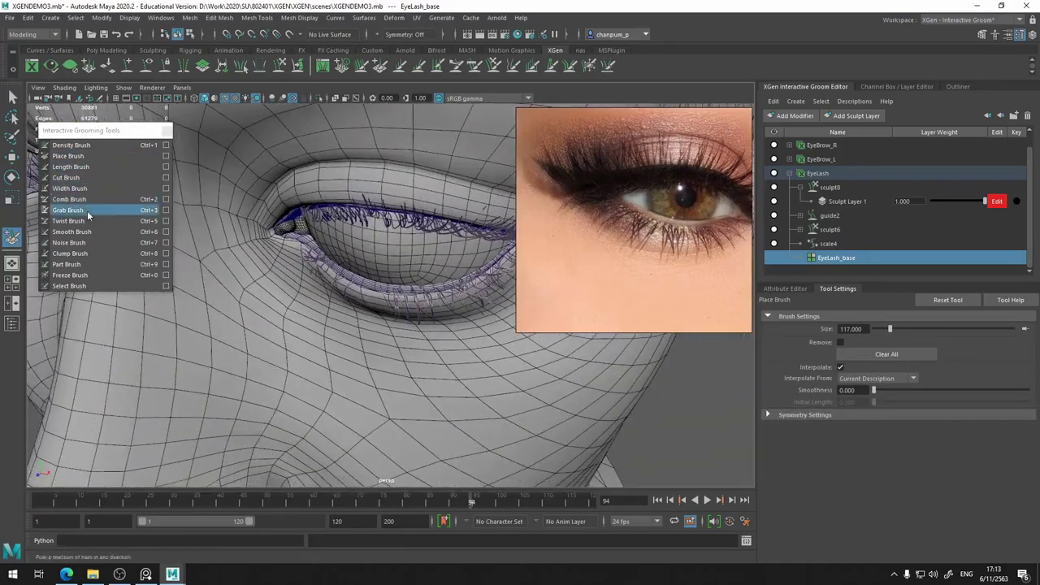
pyautogui.hotkey('ctrl', '6')
pyautogui.keyDown('alt'); pyautogui.moveTo(378, 284); pyautogui.dragTo(384, 319, button='right'); pyautogui.keyUp('alt')
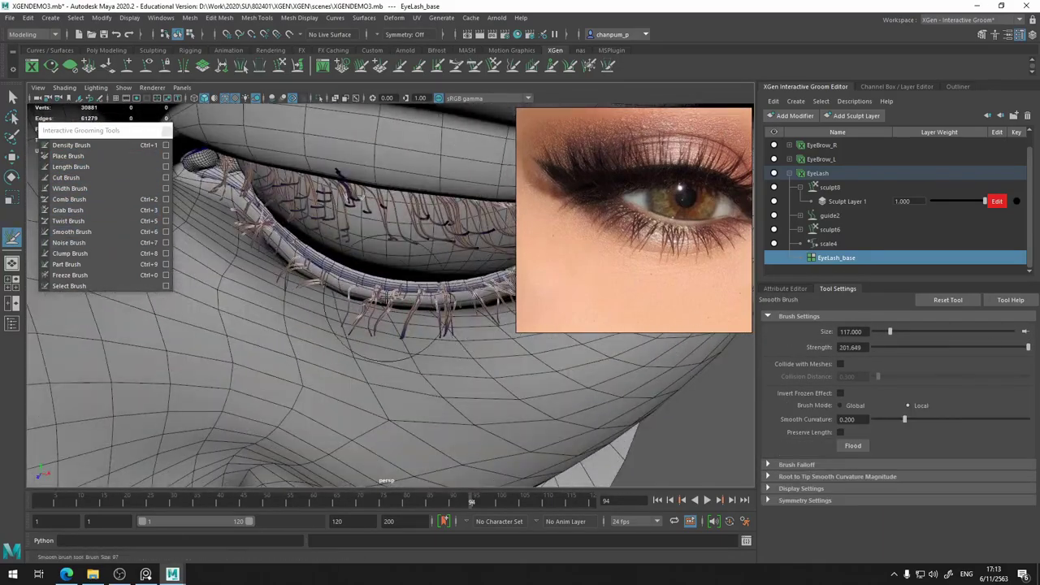
pyautogui.hotkey('ctrl', '5')
pyautogui.hotkey('ctrl', '2')
pyautogui.keyDown('alt'); pyautogui.moveTo(336, 342); pyautogui.dragTo(381, 327); pyautogui.keyUp('alt')
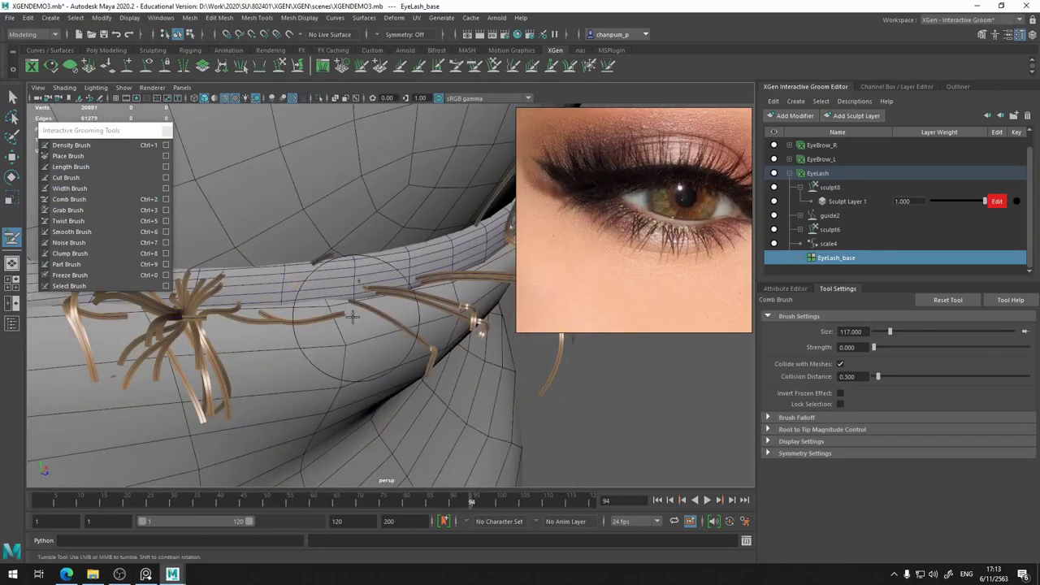
# Undo the last several lash edits and view the whole eye
pyautogui.hotkey('ctrl', 'z')
pyautogui.hotkey('ctrl', 'z')
pyautogui.hotkey('ctrl', 'z')
pyautogui.hotkey('ctrl', 'z')
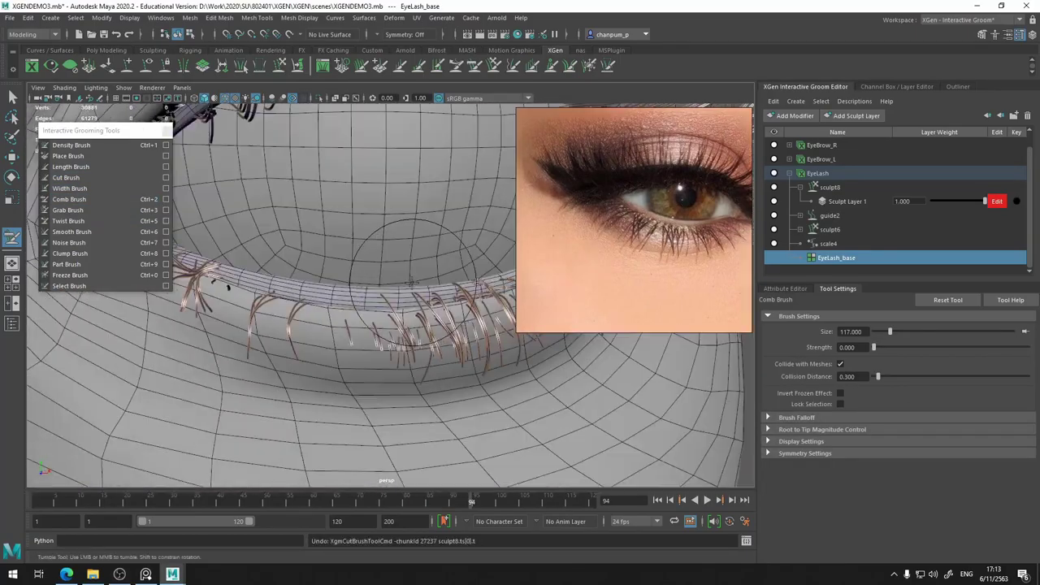
pyautogui.hotkey('ctrl', 'z')
pyautogui.hotkey('ctrl', 'z')
pyautogui.hotkey('ctrl', 'z')
pyautogui.hotkey('ctrl', 'z')
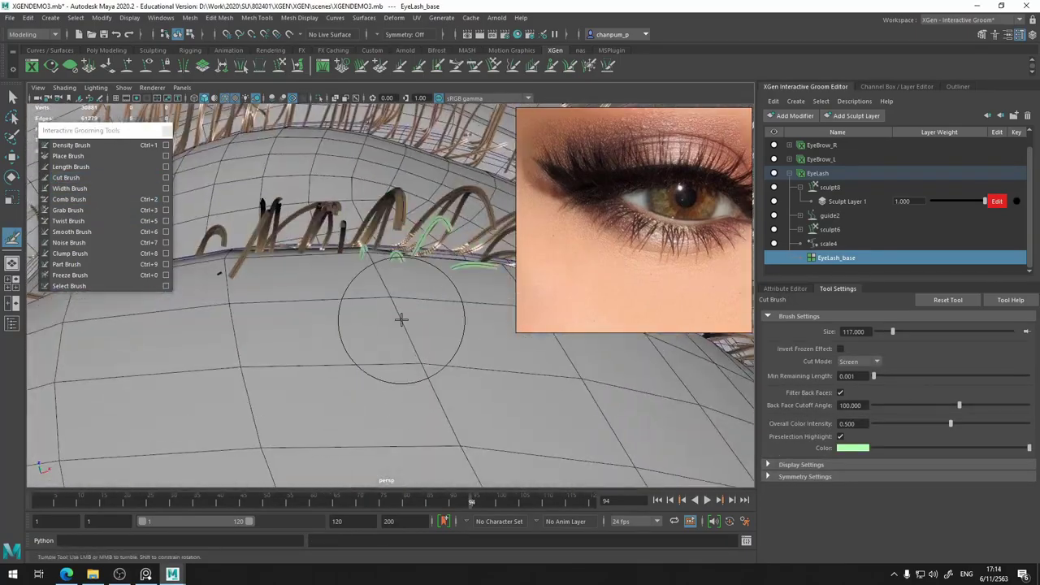
pyautogui.hotkey('ctrl', 'z')
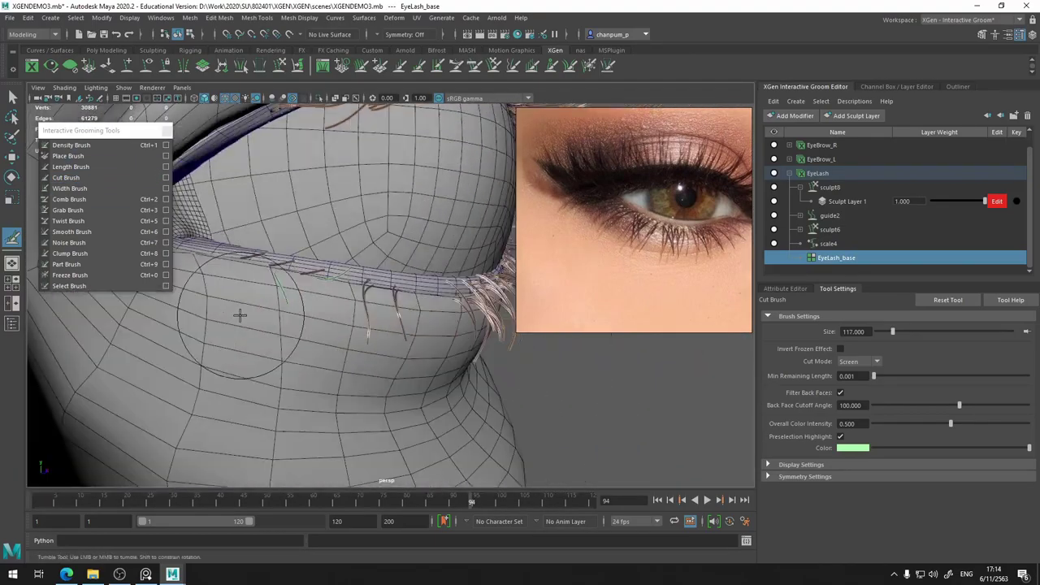
pyautogui.hotkey('ctrl', 'z')
pyautogui.hotkey('ctrl', 'z')
pyautogui.hotkey('ctrl', 'z')
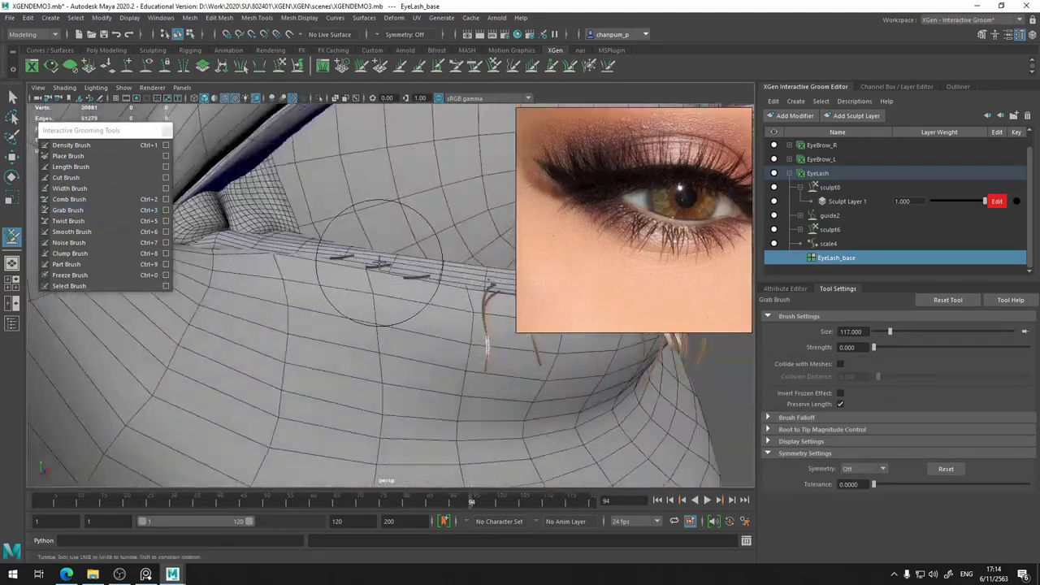
pyautogui.hotkey('ctrl', 'z')
pyautogui.keyDown('alt'); pyautogui.moveTo(347, 300); pyautogui.dragTo(412, 319); pyautogui.keyUp('alt')
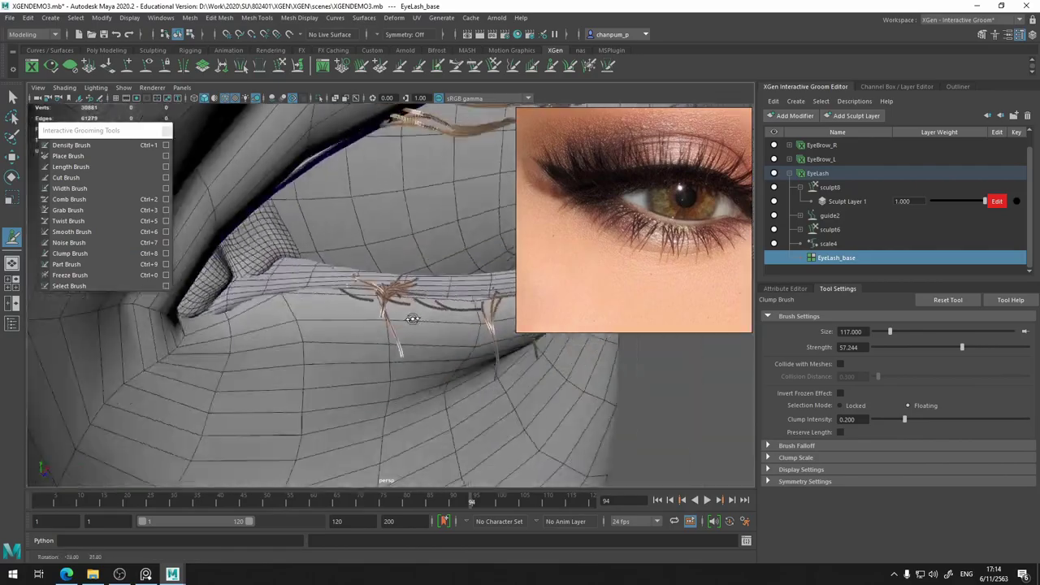
pyautogui.hotkey('ctrl', 'z')
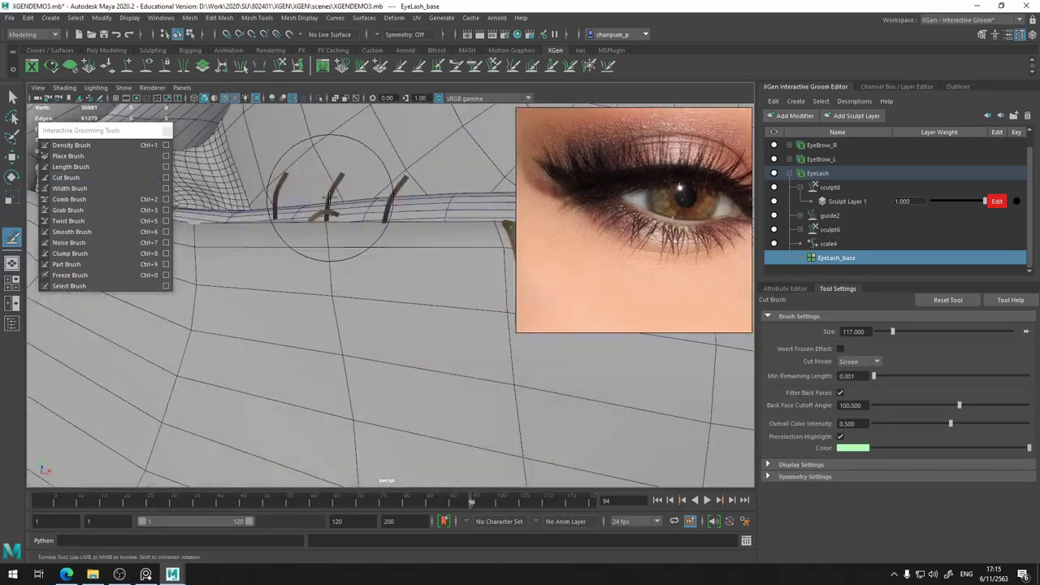
pyautogui.hotkey('ctrl', 'z')
pyautogui.keyDown('alt'); pyautogui.moveTo(288, 258); pyautogui.dragTo(395, 268); pyautogui.keyUp('alt')
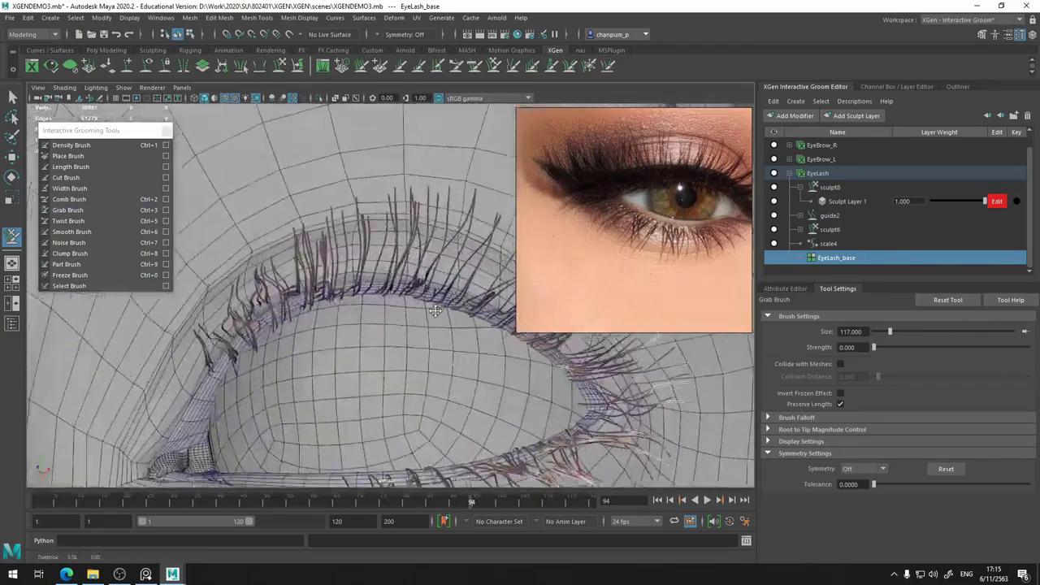
pyautogui.hotkey('ctrl', 'z')
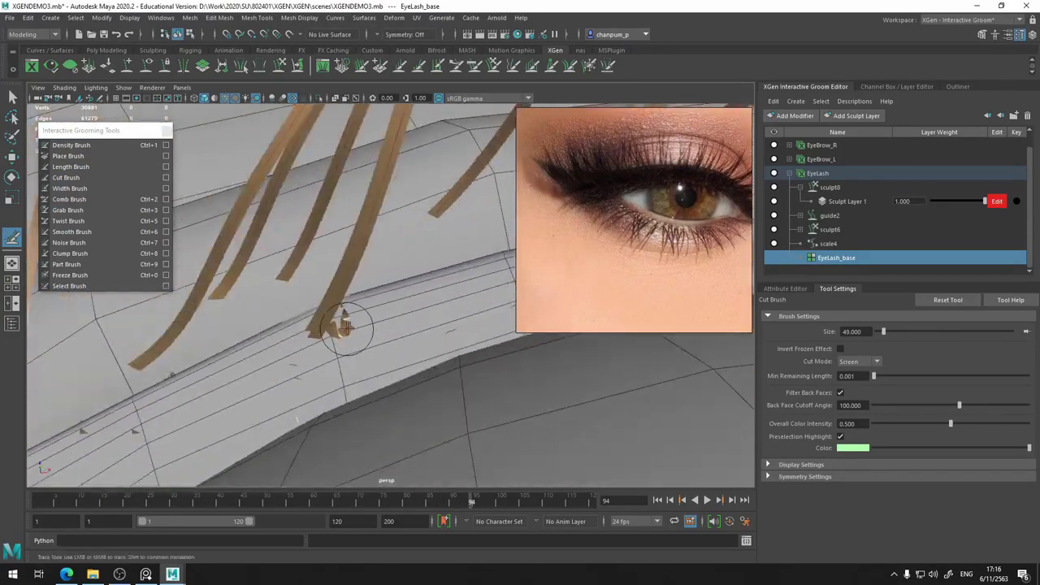
pyautogui.keyDown('alt'); pyautogui.moveTo(363, 295); pyautogui.dragTo(267, 342); pyautogui.keyUp('alt')
pyautogui.scroll(-5, 432, 376)
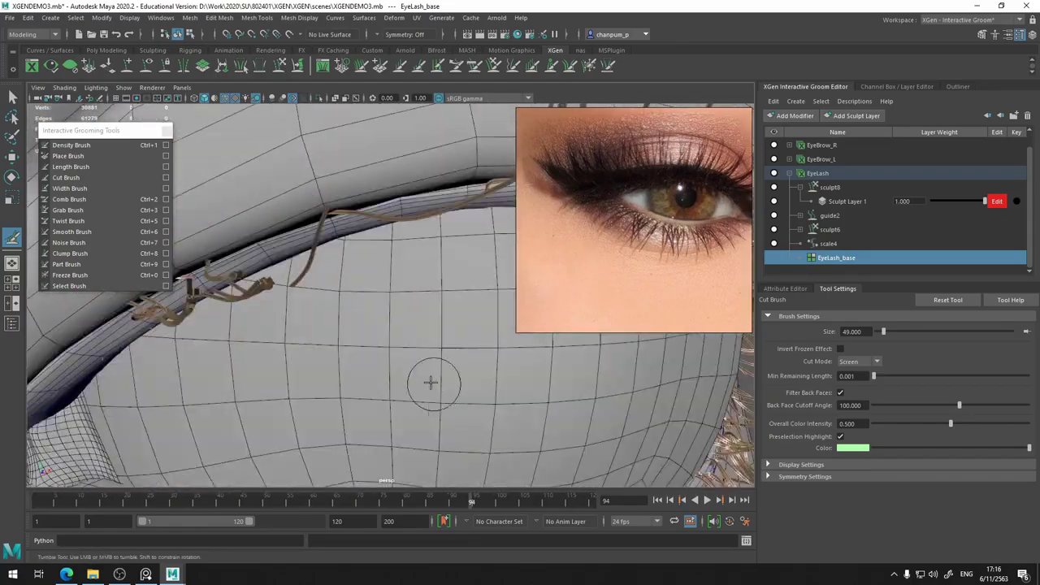
pyautogui.moveTo(431, 376)
pyautogui.keyDown('alt'); pyautogui.mouseDown()
pyautogui.moveTo(372, 371)
pyautogui.moveTo(350, 340)
pyautogui.moveTo(268, 325)
pyautogui.mouseUp(); pyautogui.keyUp('alt')
# Clump, grab and trim strands along the upper lashes
pyautogui.click(70, 252)
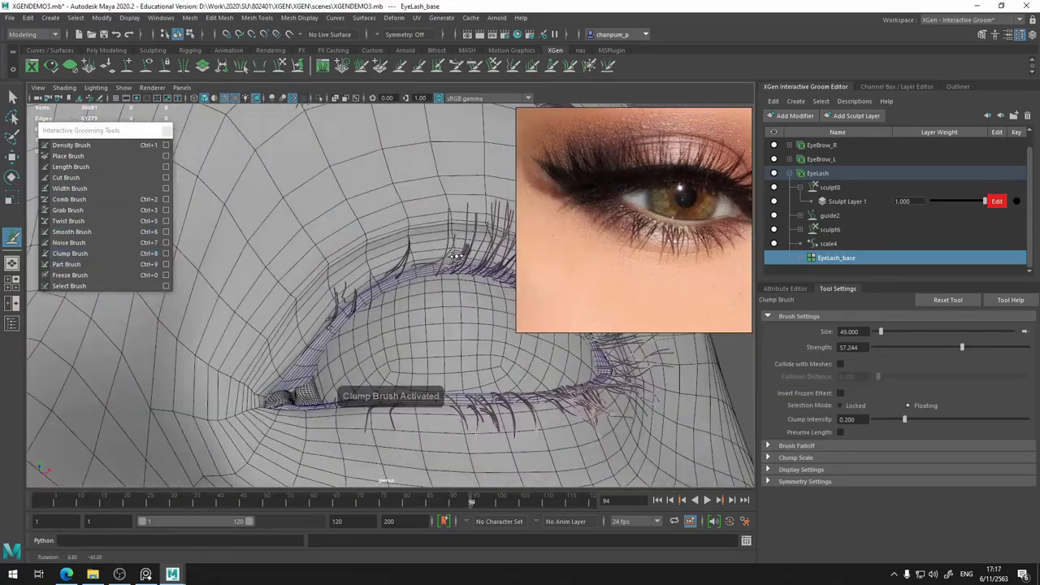
pyautogui.scroll(3, 356, 387)
pyautogui.keyDown('alt'); pyautogui.moveTo(356, 388); pyautogui.dragTo(371, 260); pyautogui.keyUp('alt')
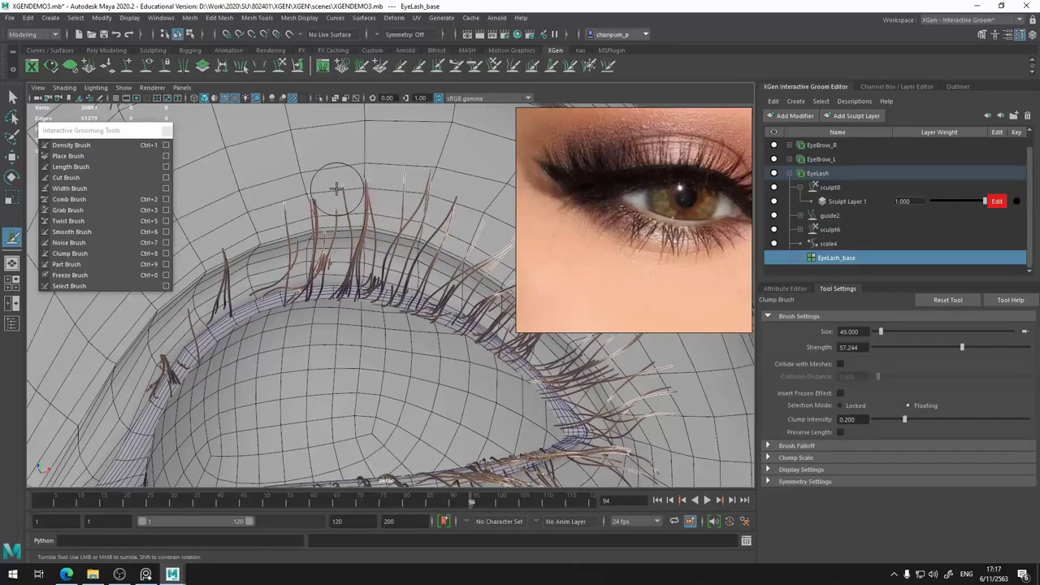
pyautogui.scroll(-3, 452, 207)
pyautogui.keyDown('alt'); pyautogui.moveTo(464, 268); pyautogui.dragTo(404, 348); pyautogui.keyUp('alt')
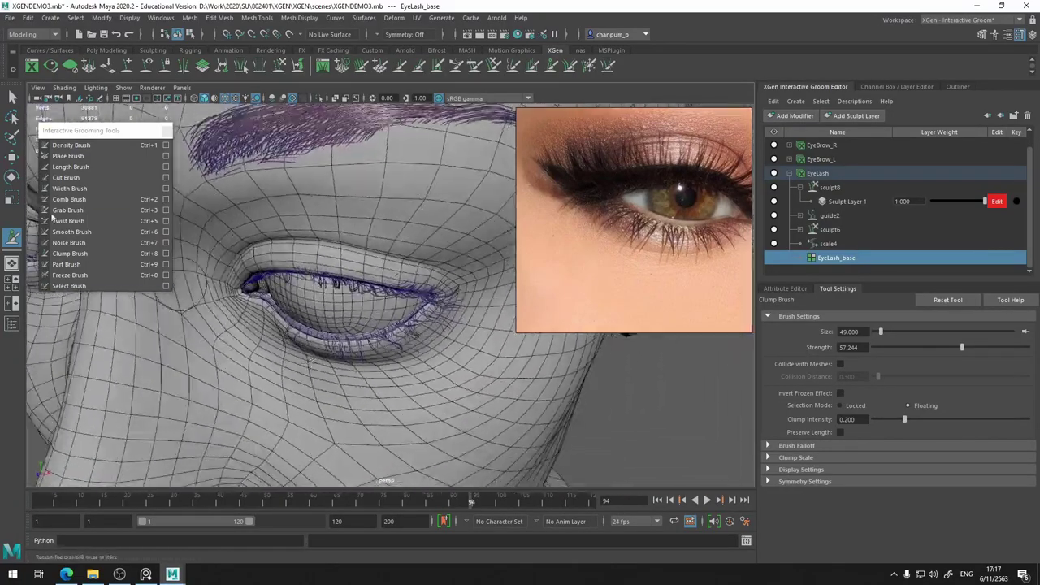
pyautogui.hotkey('ctrl', '3')
pyautogui.click(66, 177)
pyautogui.scroll(3, 349, 325)
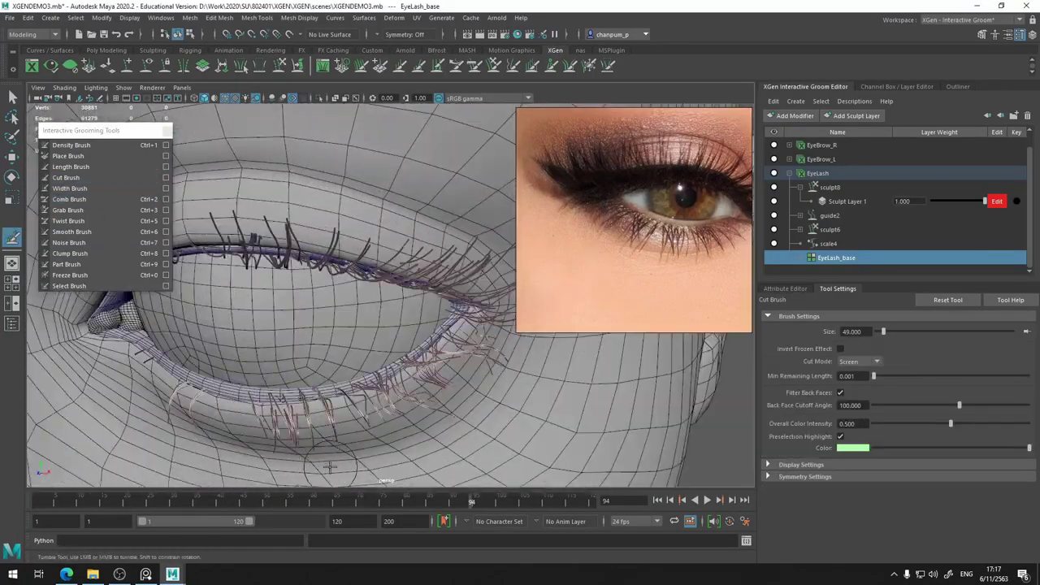
pyautogui.moveTo(349, 325)
pyautogui.keyDown('alt'); pyautogui.mouseDown()
pyautogui.moveTo(436, 409)
pyautogui.moveTo(363, 363)
pyautogui.mouseUp(); pyautogui.keyUp('alt')
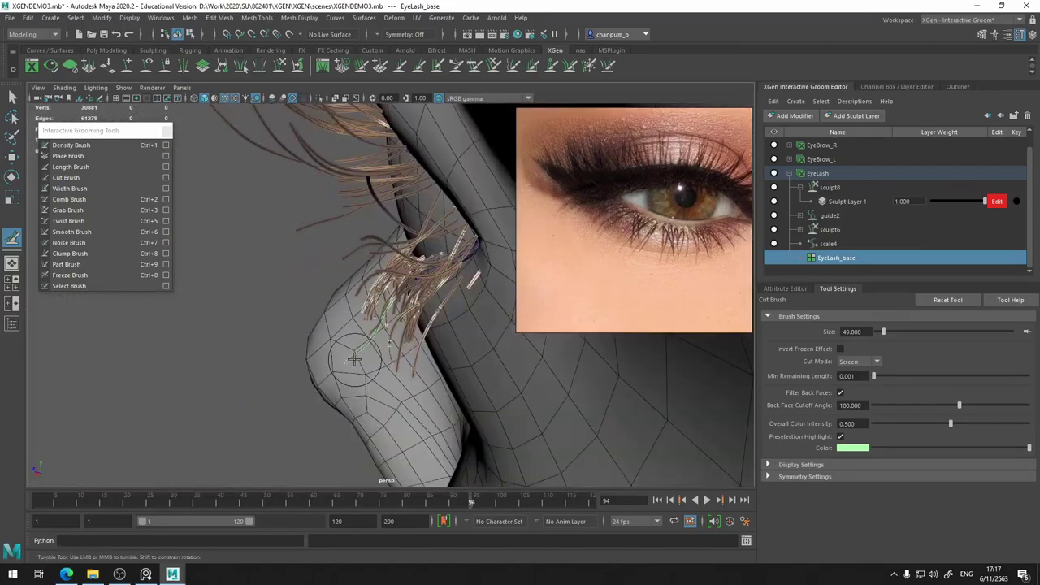
pyautogui.scroll(-3, 363, 363)
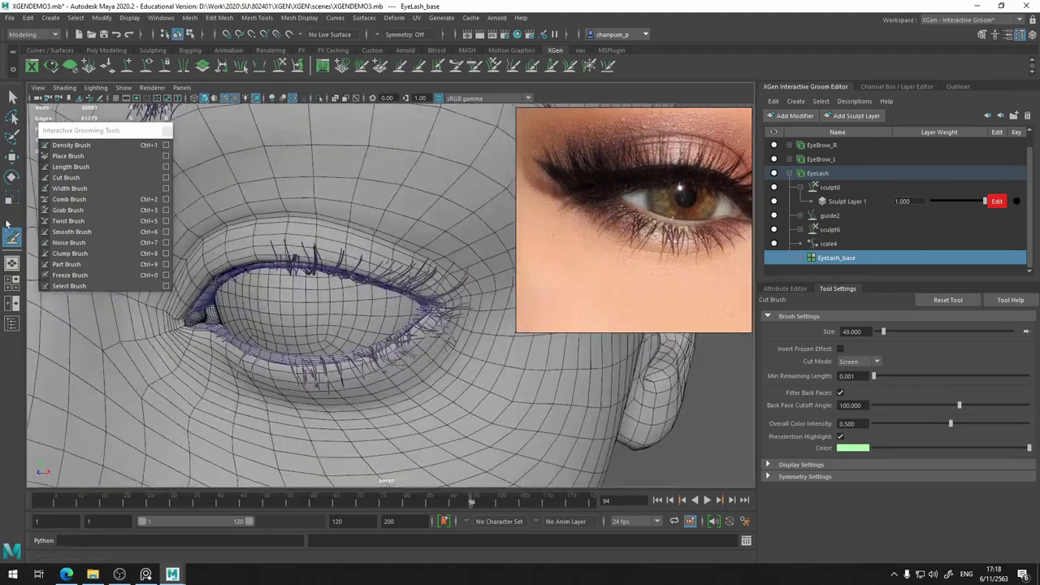
pyautogui.hotkey('ctrl', '6')
# Select Sculpt Layer 1 in the groom stack and raise its weight
pyautogui.scroll(2, 397, 330)
pyautogui.click(785, 288)
pyautogui.scroll(1, 891, 240)
pyautogui.click(886, 216)
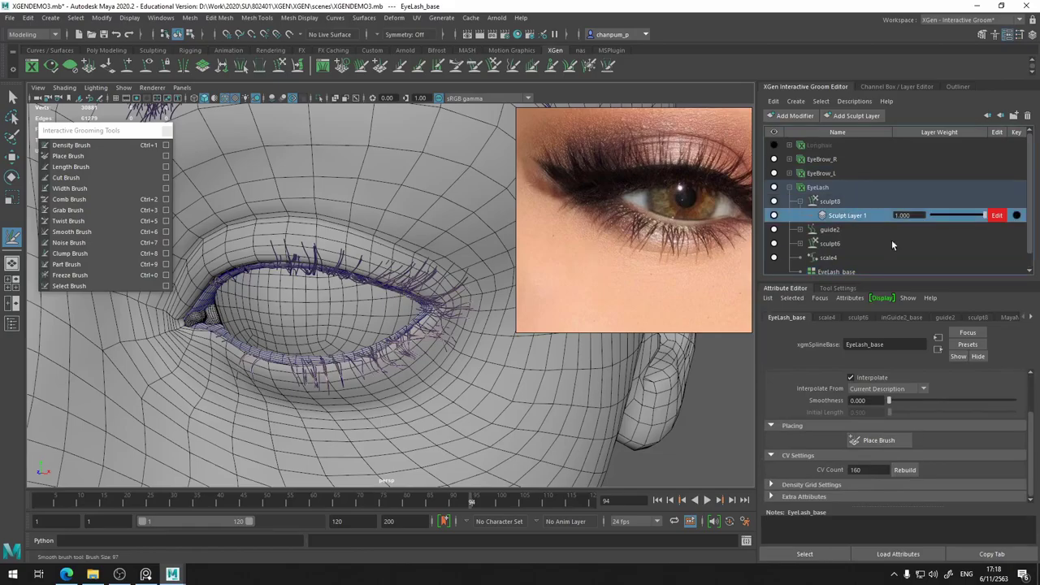
pyautogui.moveTo(948, 216)
pyautogui.mouseDown()
pyautogui.moveTo(997, 215)
pyautogui.moveTo(968, 215)
pyautogui.mouseUp()
pyautogui.scroll(-3, 390, 325)
pyautogui.scroll(4, 390, 324)
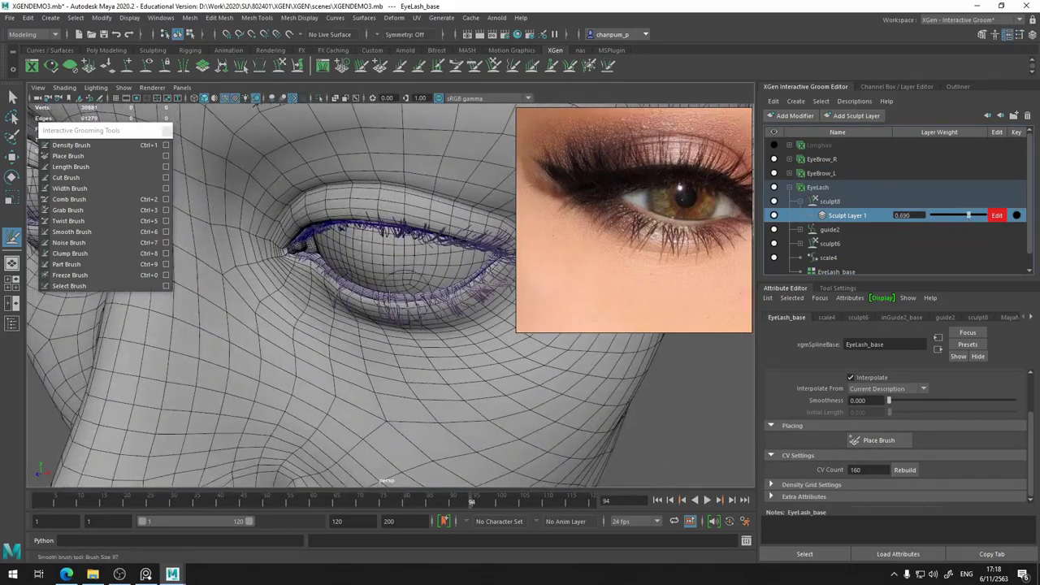
# Use the Smooth Brush at size 78 and raise Sculpt Layer 1's weight to 0.885
pyautogui.hotkey('ctrl', '6')
pyautogui.click(835, 271)
pyautogui.click(836, 289)
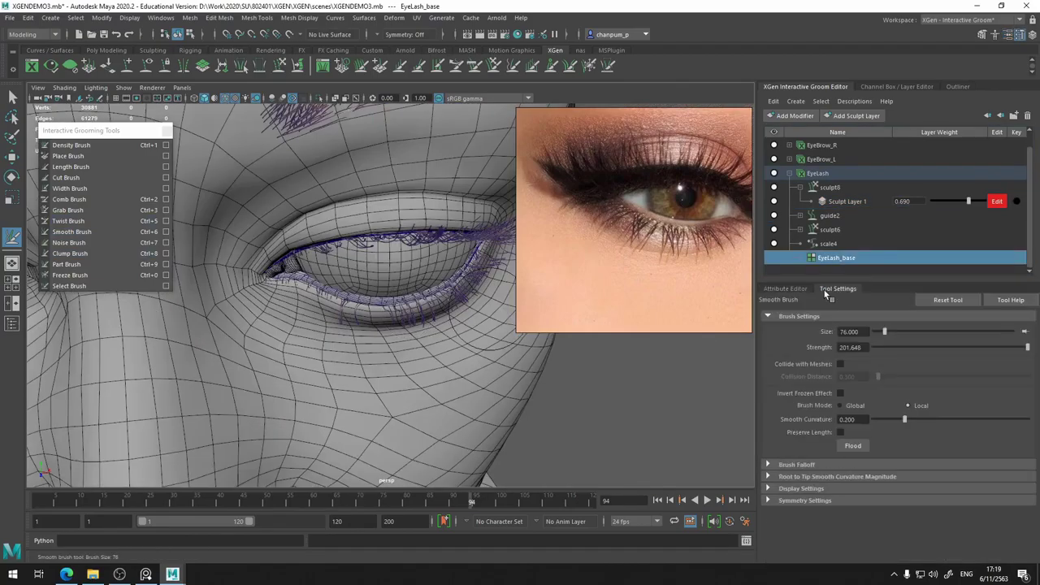
pyautogui.moveTo(884, 331); pyautogui.dragTo(886, 331)
pyautogui.scroll(2, 365, 284)
pyautogui.scroll(2, 366, 285)
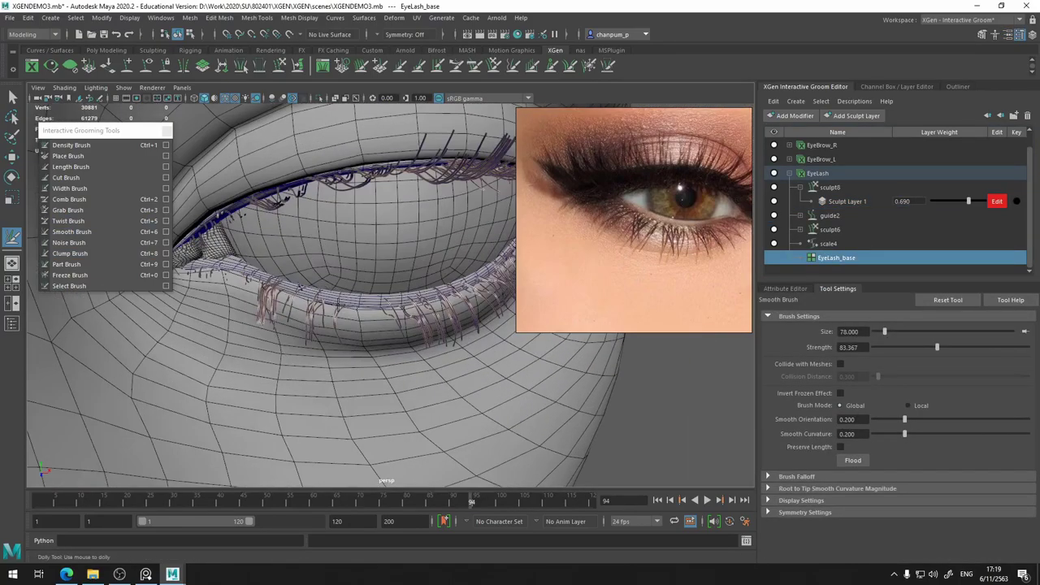
pyautogui.moveTo(366, 284)
pyautogui.keyDown('alt'); pyautogui.mouseDown()
pyautogui.moveTo(404, 270)
pyautogui.moveTo(285, 212)
pyautogui.moveTo(341, 244)
pyautogui.mouseUp(); pyautogui.keyUp('alt')
# Lower Sculpt Layer 1's weight back to 0.690, switching between Cut and Smooth brushes
pyautogui.scroll(2, 404, 269)
pyautogui.click(65, 178)
pyautogui.scroll(2, 282, 206)
pyautogui.scroll(-2, 341, 243)
pyautogui.moveTo(978, 200); pyautogui.dragTo(954, 201)
pyautogui.scroll(2, 420, 329)
pyautogui.hotkey('ctrl', '6')
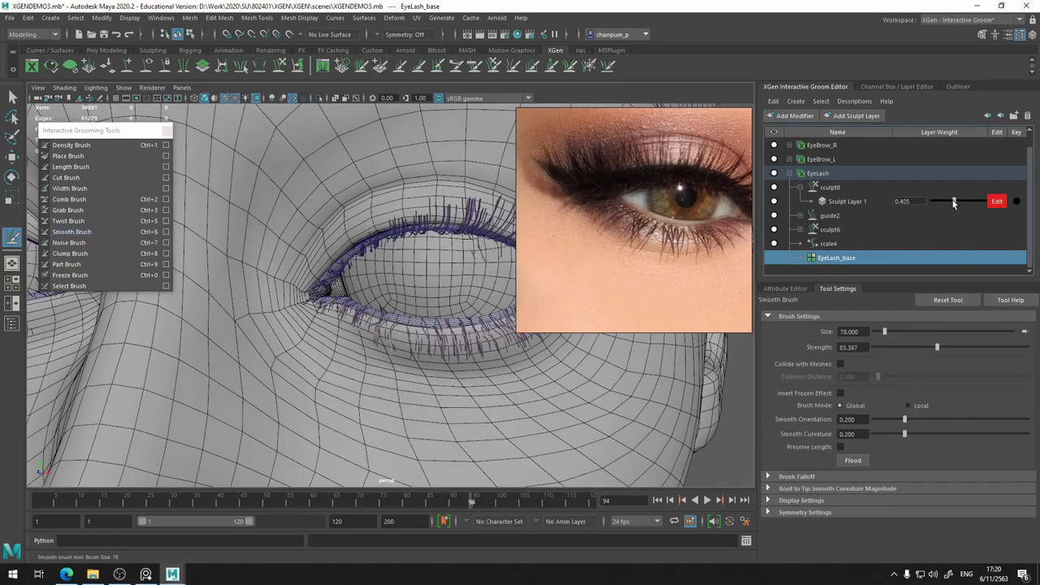
# Add Sculpt Layer 2 and clump the lower lashes with the Clump Brush
pyautogui.click(855, 115)
pyautogui.hotkey('ctrl', '8')
pyautogui.scroll(4, 301, 339)
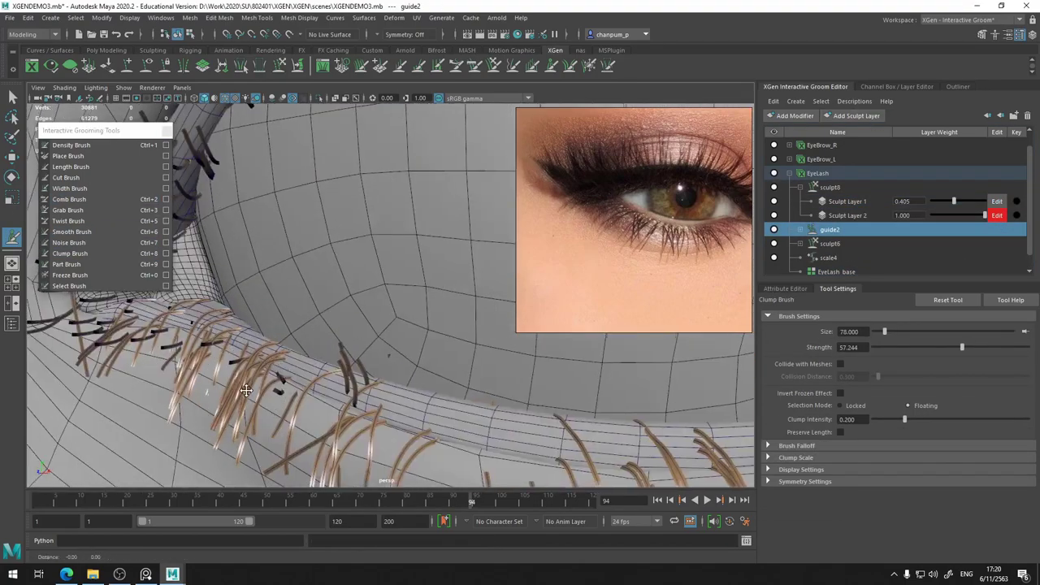
pyautogui.keyDown('alt'); pyautogui.moveTo(302, 339); pyautogui.dragTo(357, 374); pyautogui.keyUp('alt')
pyautogui.scroll(2, 389, 392)
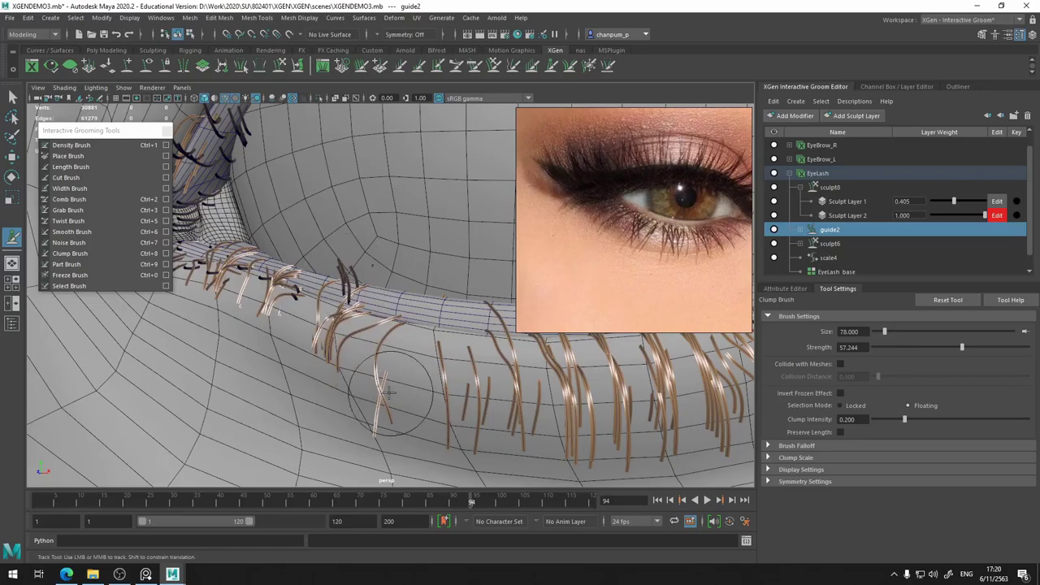
pyautogui.keyDown('alt'); pyautogui.moveTo(449, 374); pyautogui.dragTo(402, 324); pyautogui.keyUp('alt')
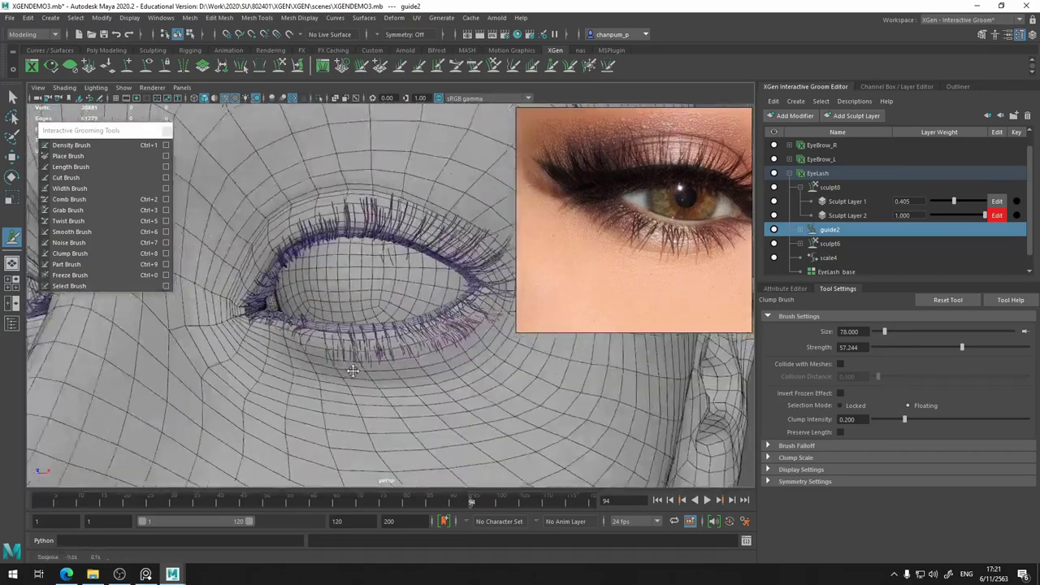
pyautogui.keyDown('alt'); pyautogui.moveTo(353, 371); pyautogui.dragTo(360, 335); pyautogui.keyUp('alt')
pyautogui.scroll(5, 349, 376)
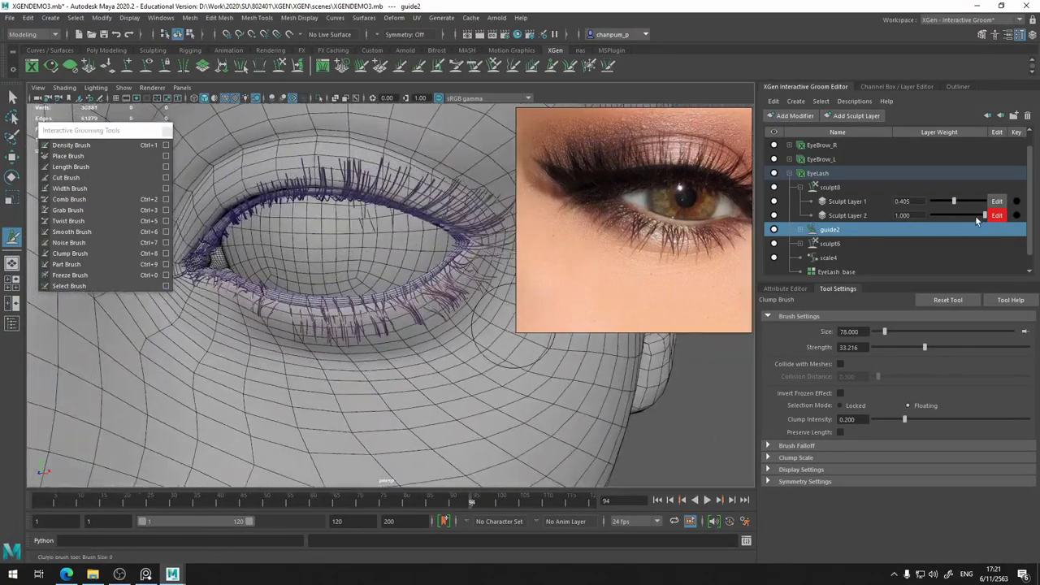
# Set Sculpt Layer 2's weight to 0.500 and review the lower lashes
pyautogui.moveTo(975, 215); pyautogui.dragTo(958, 215)
pyautogui.keyDown('alt'); pyautogui.moveTo(416, 352); pyautogui.dragTo(422, 341); pyautogui.keyUp('alt')
pyautogui.keyDown('alt'); pyautogui.moveTo(423, 341); pyautogui.dragTo(429, 333, button='middle'); pyautogui.keyUp('alt')
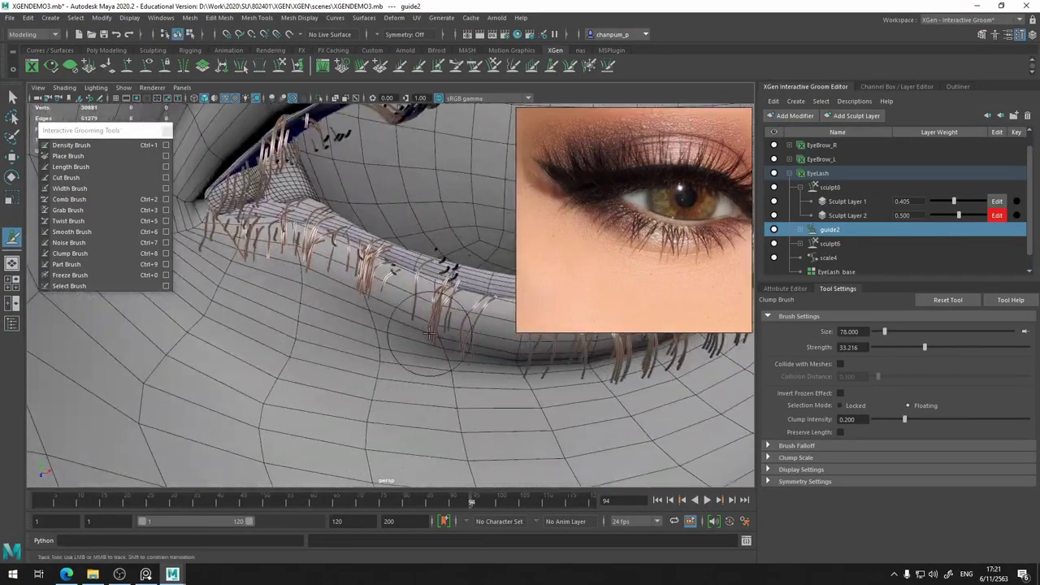
pyautogui.scroll(-5, 251, 255)
pyautogui.click(66, 178)
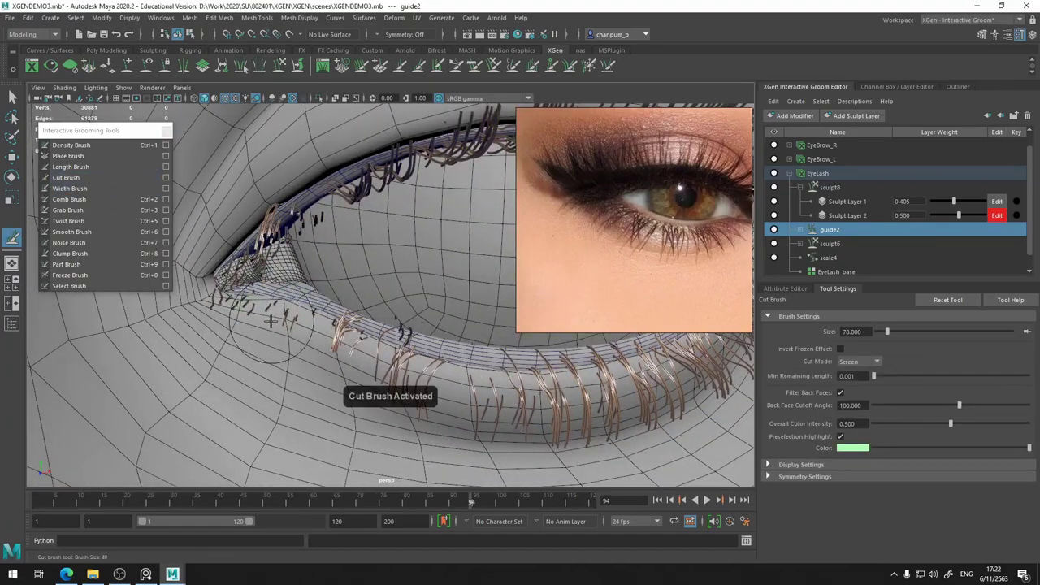
pyautogui.keyDown('alt'); pyautogui.moveTo(308, 402); pyautogui.dragTo(203, 268); pyautogui.keyUp('alt')
# Groom the inner eye corner, alternating Clump, Cut, Comb and Smooth brushes
pyautogui.click(70, 252)
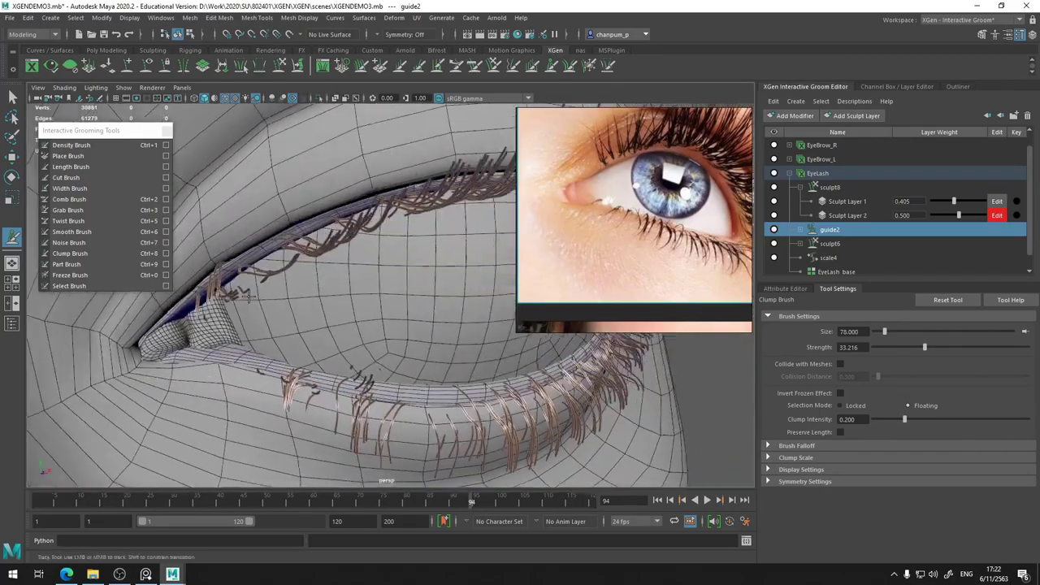
pyautogui.scroll(3, 247, 296)
pyautogui.click(66, 177)
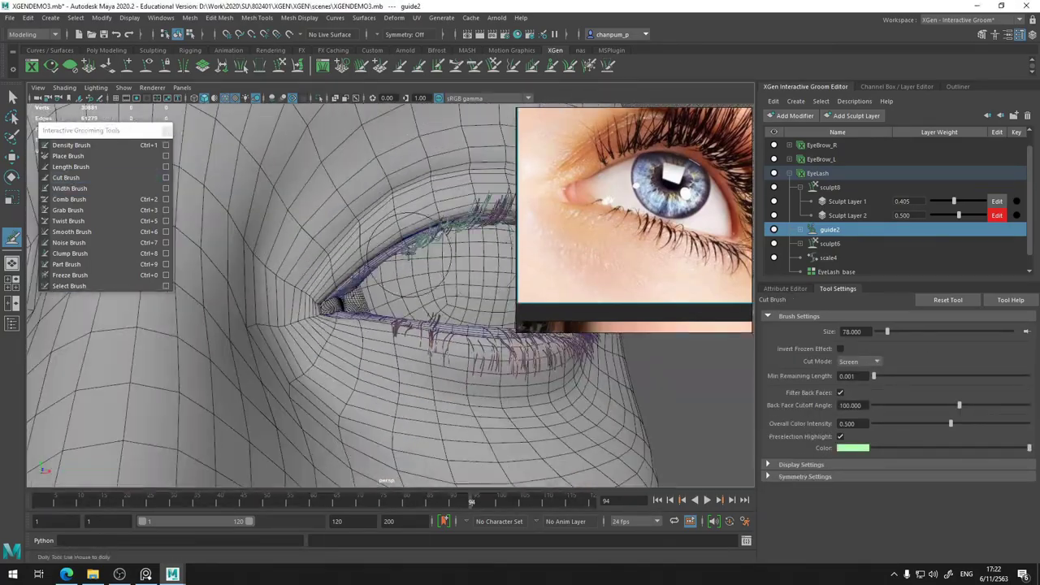
pyautogui.hotkey('ctrl', '2')
pyautogui.keyDown('alt'); pyautogui.moveTo(309, 361); pyautogui.dragTo(363, 335); pyautogui.keyUp('alt')
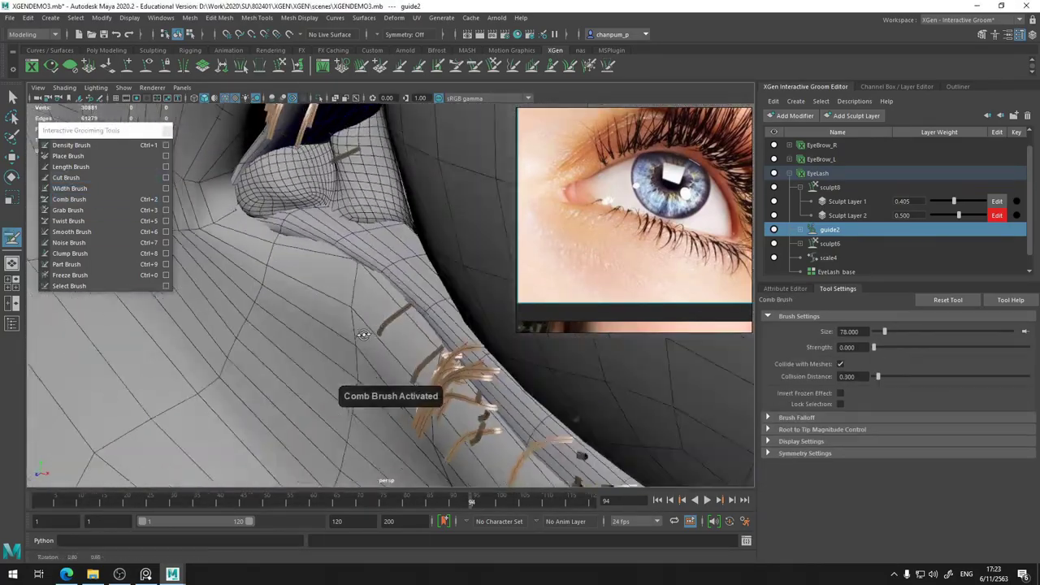
pyautogui.scroll(-3, 331, 415)
pyautogui.click(71, 232)
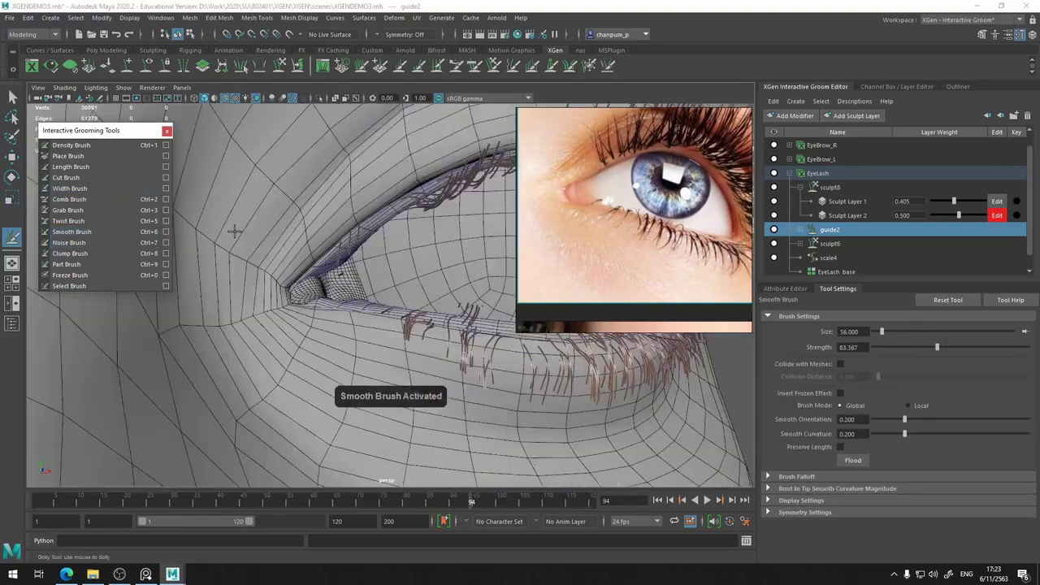
pyautogui.click(65, 177)
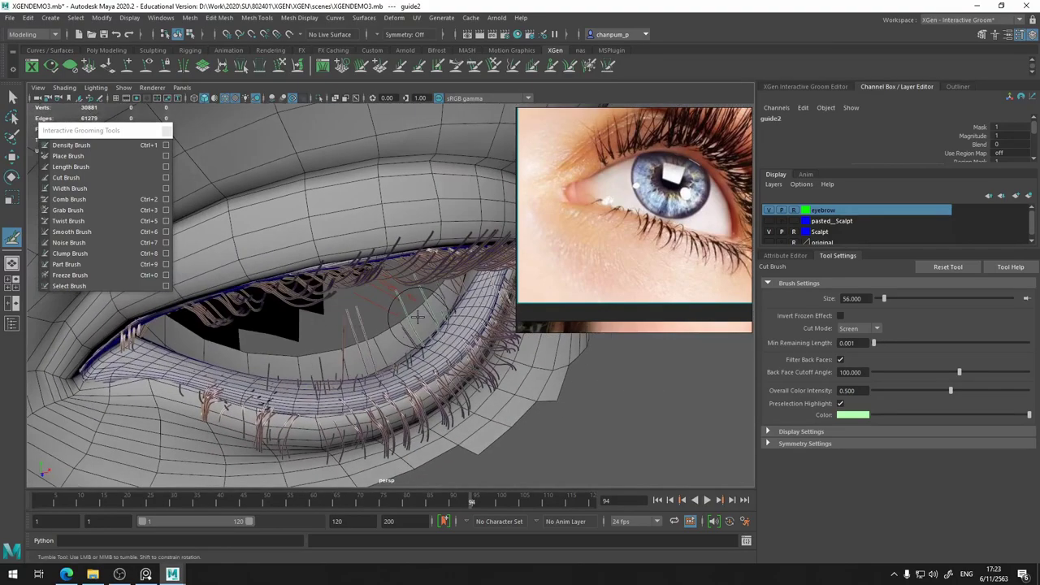
# Tumble around the eyelid strip to inspect the lower lashes from several angles
pyautogui.moveTo(334, 264)
pyautogui.keyDown('alt'); pyautogui.mouseDown()
pyautogui.moveTo(198, 372)
pyautogui.moveTo(452, 256)
pyautogui.mouseUp(); pyautogui.keyUp('alt')
pyautogui.moveTo(398, 304)
pyautogui.keyDown('alt'); pyautogui.mouseDown()
pyautogui.moveTo(457, 353)
pyautogui.moveTo(227, 342)
pyautogui.mouseUp(); pyautogui.keyUp('alt')
pyautogui.moveTo(280, 198)
pyautogui.keyDown('alt'); pyautogui.mouseDown()
pyautogui.moveTo(276, 230)
pyautogui.moveTo(527, 380)
pyautogui.mouseUp(); pyautogui.keyUp('alt')
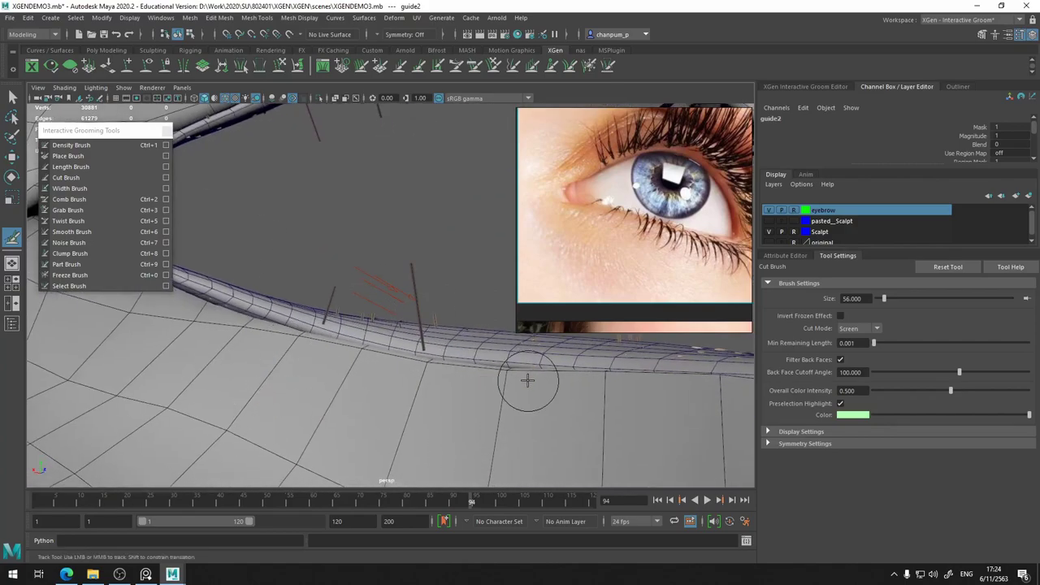
pyautogui.keyDown('alt'); pyautogui.moveTo(335, 336); pyautogui.dragTo(271, 319); pyautogui.keyUp('alt')
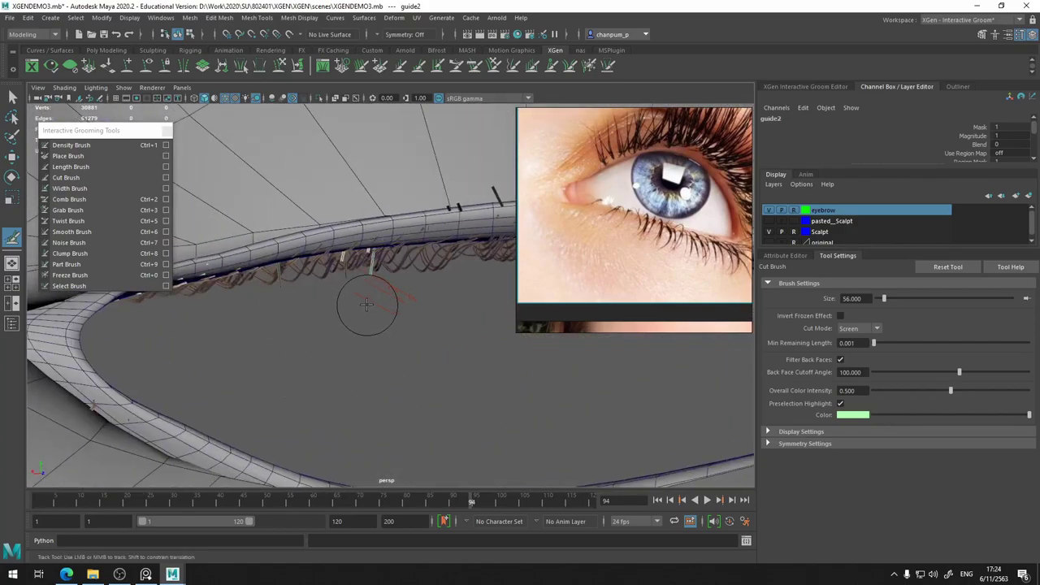
pyautogui.moveTo(367, 304)
pyautogui.keyDown('alt'); pyautogui.mouseDown()
pyautogui.moveTo(371, 240)
pyautogui.moveTo(258, 175)
pyautogui.mouseUp(); pyautogui.keyUp('alt')
pyautogui.keyDown('alt'); pyautogui.moveTo(467, 257); pyautogui.dragTo(385, 327); pyautogui.keyUp('alt')
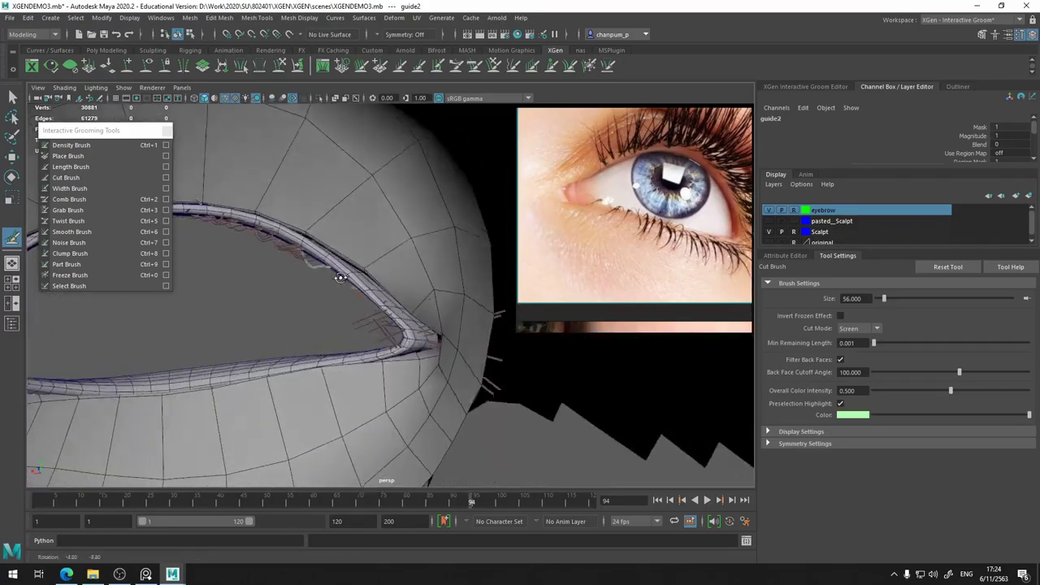
pyautogui.scroll(5, 385, 327)
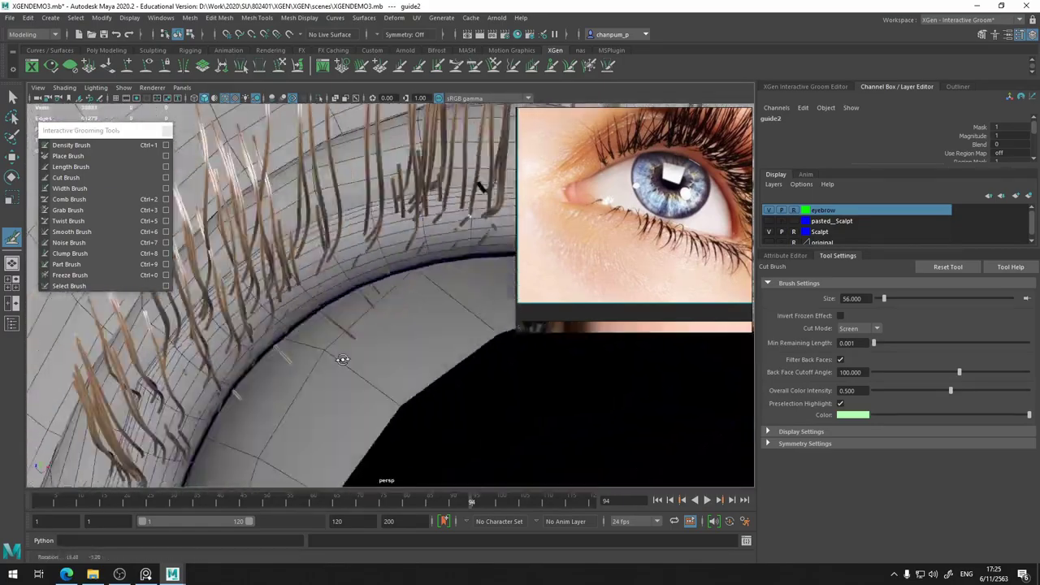
pyautogui.keyDown('alt'); pyautogui.moveTo(385, 328); pyautogui.dragTo(336, 391, button='middle'); pyautogui.keyUp('alt')
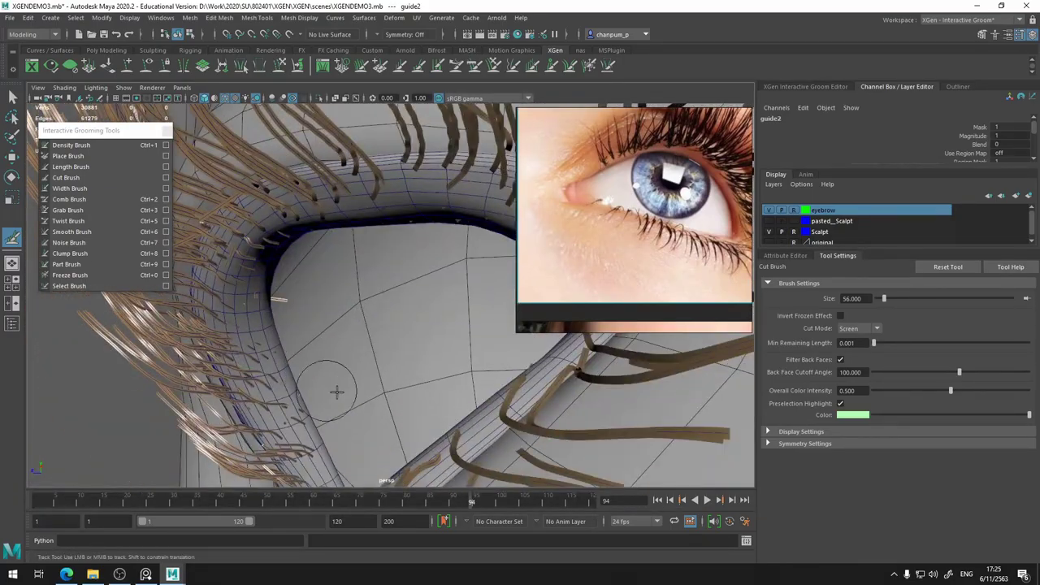
pyautogui.scroll(-5, 337, 392)
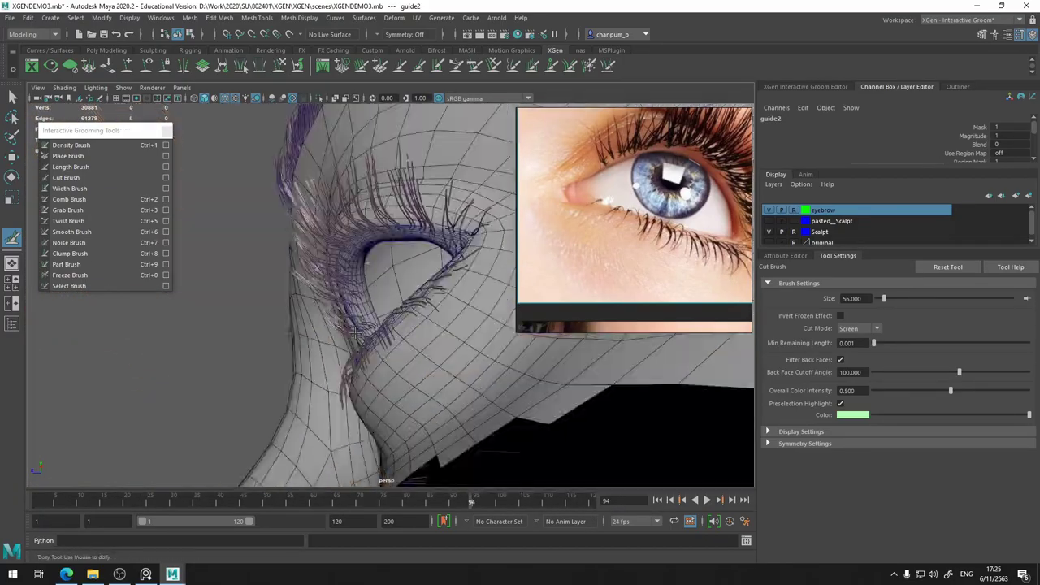
pyautogui.keyDown('alt'); pyautogui.moveTo(336, 391); pyautogui.dragTo(359, 322); pyautogui.keyUp('alt')
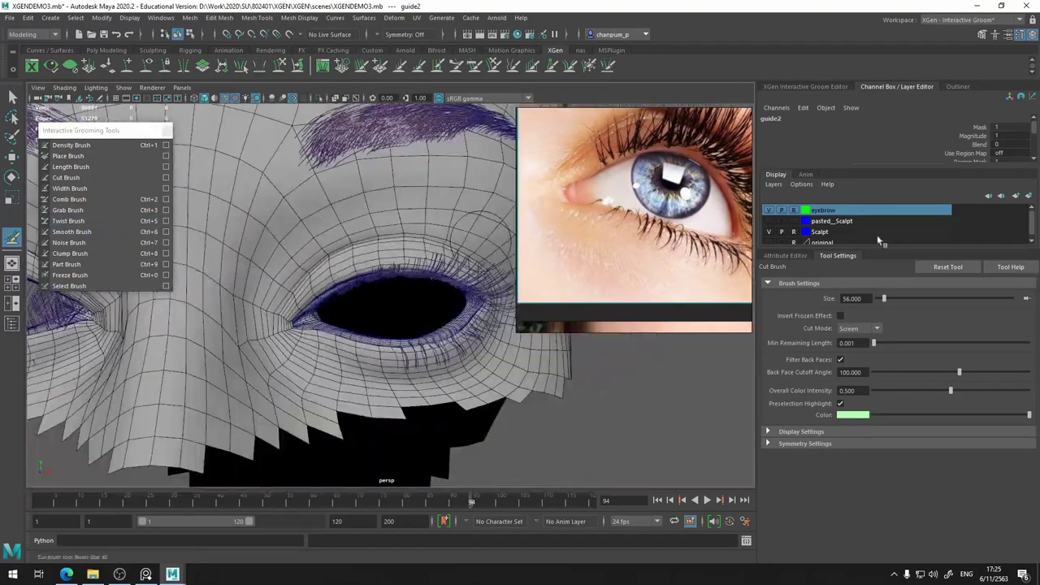
pyautogui.scroll(5, 352, 360)
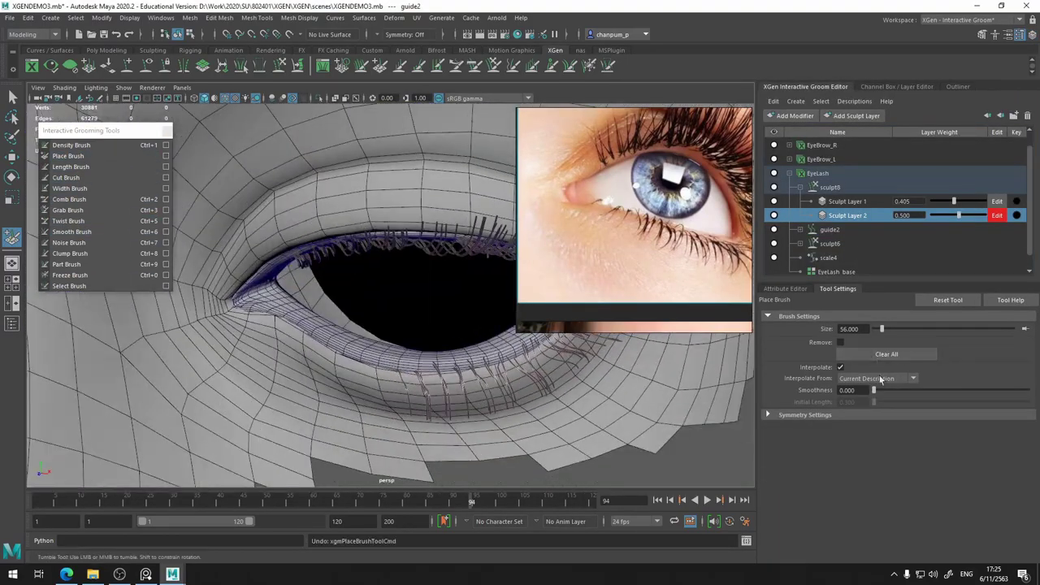
pyautogui.hotkey('ctrl', '8')
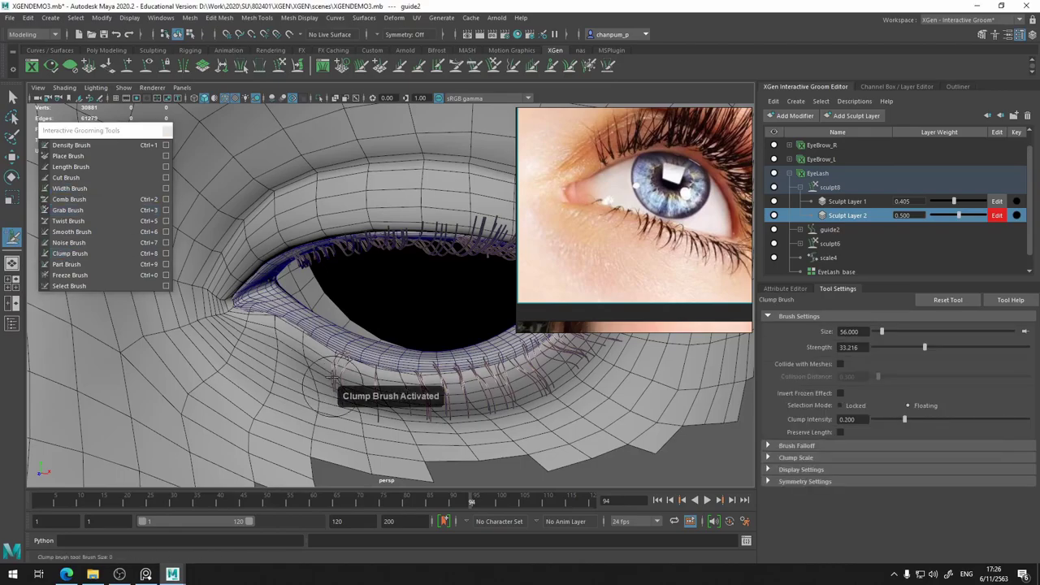
pyautogui.scroll(5, 346, 358)
pyautogui.keyDown('alt'); pyautogui.moveTo(346, 358); pyautogui.dragTo(219, 271); pyautogui.keyUp('alt')
pyautogui.click(67, 210)
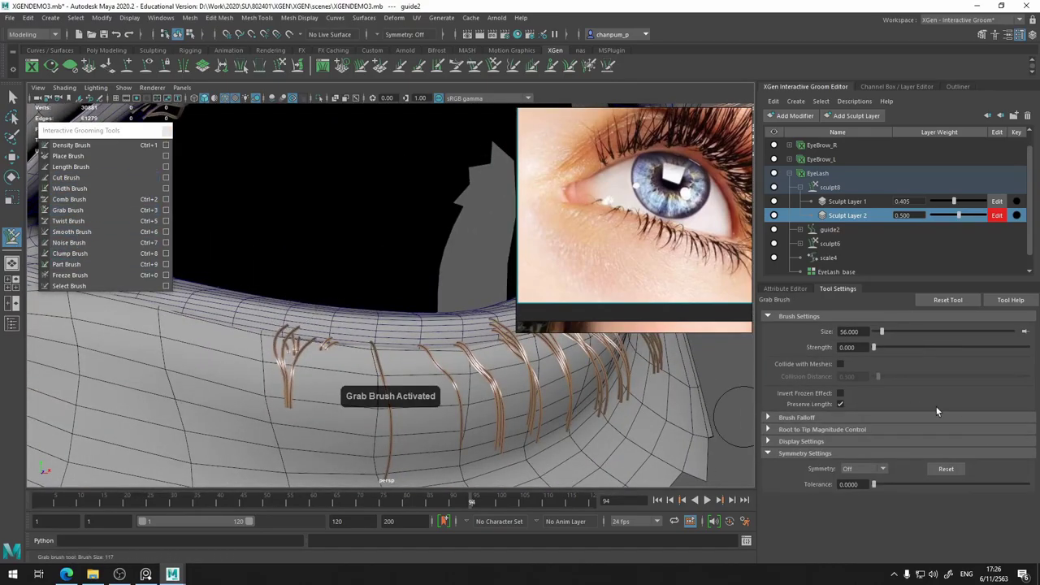
pyautogui.moveTo(272, 296)
pyautogui.keyDown('alt'); pyautogui.mouseDown()
pyautogui.moveTo(390, 409)
pyautogui.moveTo(369, 277)
pyautogui.mouseUp(); pyautogui.keyUp('alt')
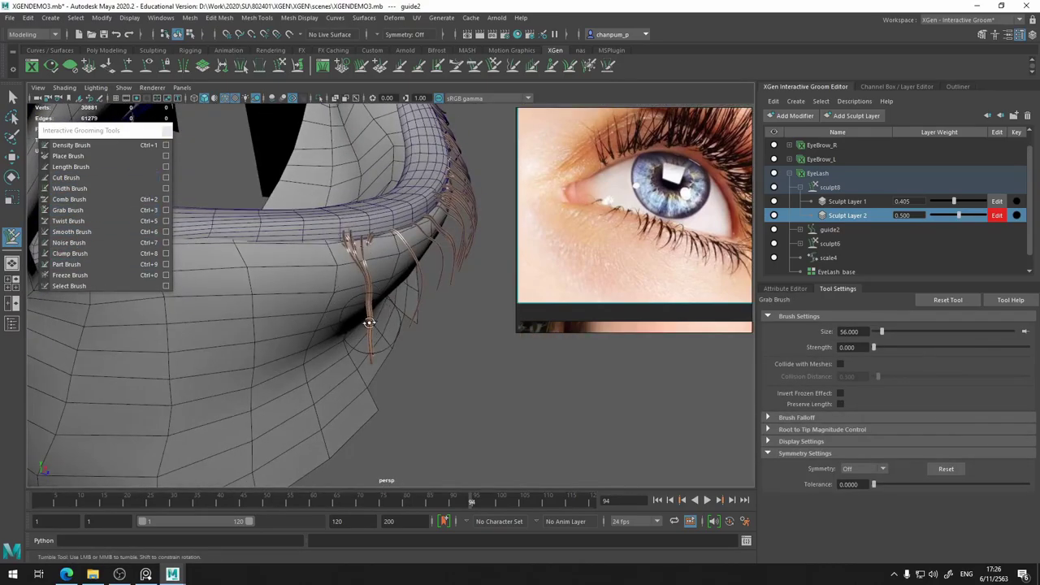
pyautogui.moveTo(368, 323)
pyautogui.keyDown('alt'); pyautogui.mouseDown()
pyautogui.moveTo(325, 244)
pyautogui.moveTo(365, 309)
pyautogui.moveTo(334, 273)
pyautogui.moveTo(269, 309)
pyautogui.mouseUp(); pyautogui.keyUp('alt')
pyautogui.click(67, 155)
pyautogui.click(66, 177)
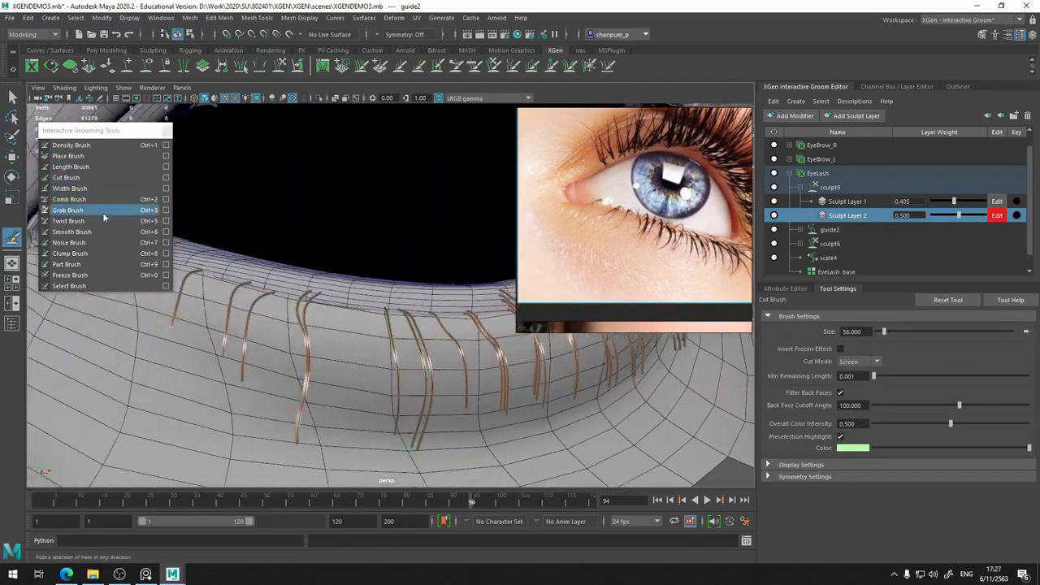
pyautogui.click(67, 155)
pyautogui.keyDown('alt'); pyautogui.moveTo(370, 323); pyautogui.dragTo(325, 308); pyautogui.keyUp('alt')
pyautogui.keyDown('alt'); pyautogui.moveTo(325, 309); pyautogui.dragTo(286, 331, button='right'); pyautogui.keyUp('alt')
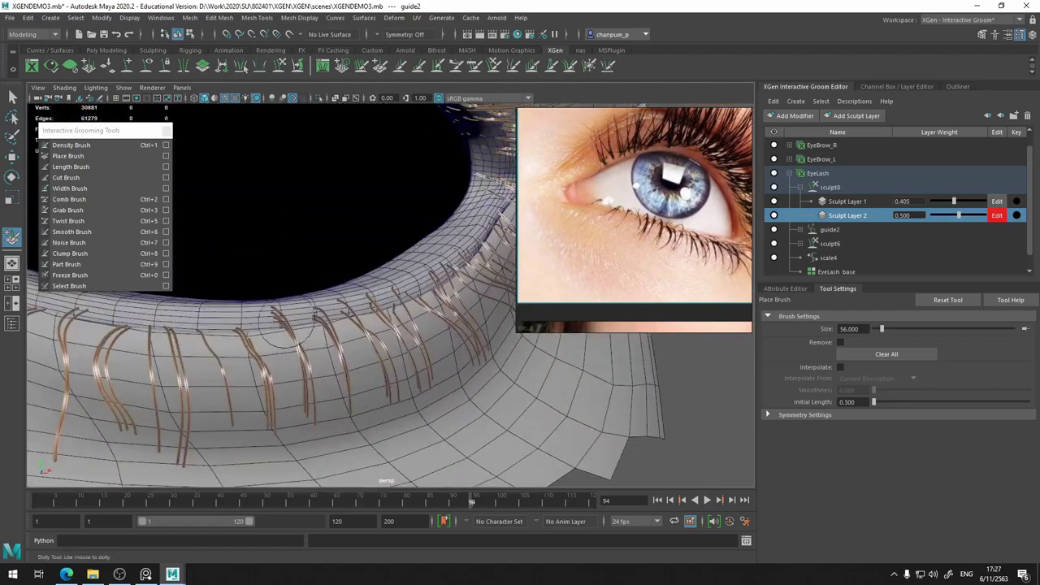
pyautogui.moveTo(185, 321)
pyautogui.keyDown('alt'); pyautogui.mouseDown()
pyautogui.moveTo(304, 337)
pyautogui.moveTo(252, 358)
pyautogui.moveTo(329, 311)
pyautogui.moveTo(366, 342)
pyautogui.mouseUp(); pyautogui.keyUp('alt')
pyautogui.hotkey('ctrl', '3')
pyautogui.hotkey('ctrl', '8')
pyautogui.keyDown('alt'); pyautogui.moveTo(366, 341); pyautogui.dragTo(408, 367, button='right'); pyautogui.keyUp('alt')
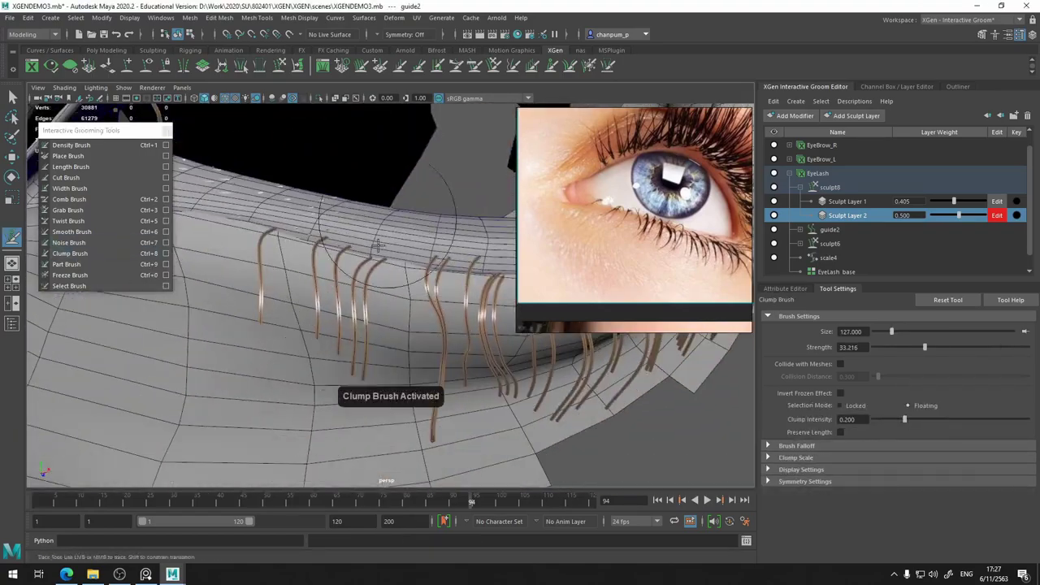
pyautogui.keyDown('alt'); pyautogui.moveTo(408, 367); pyautogui.dragTo(382, 341); pyautogui.keyUp('alt')
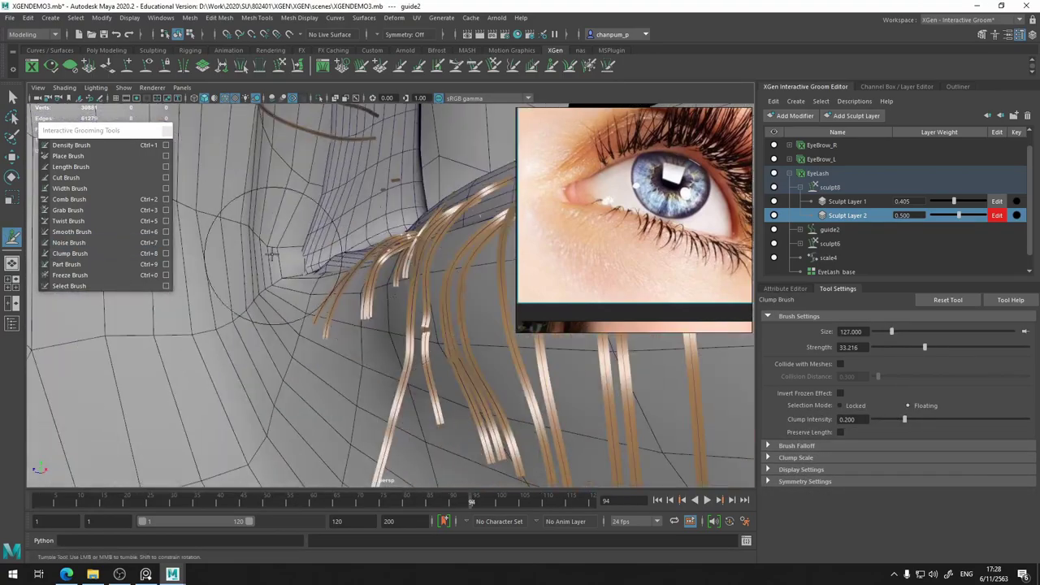
pyautogui.keyDown('alt'); pyautogui.moveTo(349, 341); pyautogui.dragTo(389, 315, button='right'); pyautogui.keyUp('alt')
pyautogui.keyDown('alt'); pyautogui.moveTo(389, 316); pyautogui.dragTo(358, 284); pyautogui.keyUp('alt')
pyautogui.keyDown('alt'); pyautogui.moveTo(357, 284); pyautogui.dragTo(325, 243, button='right'); pyautogui.keyUp('alt')
pyautogui.keyDown('alt'); pyautogui.moveTo(325, 243); pyautogui.dragTo(278, 325); pyautogui.keyUp('alt')
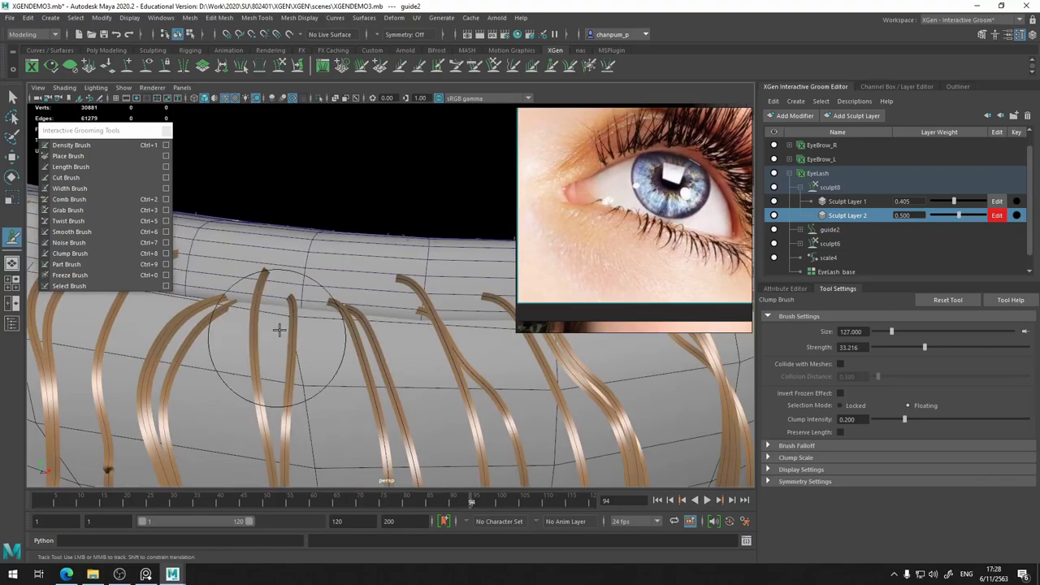
pyautogui.keyDown('alt'); pyautogui.moveTo(278, 325); pyautogui.dragTo(314, 441, button='right'); pyautogui.keyUp('alt')
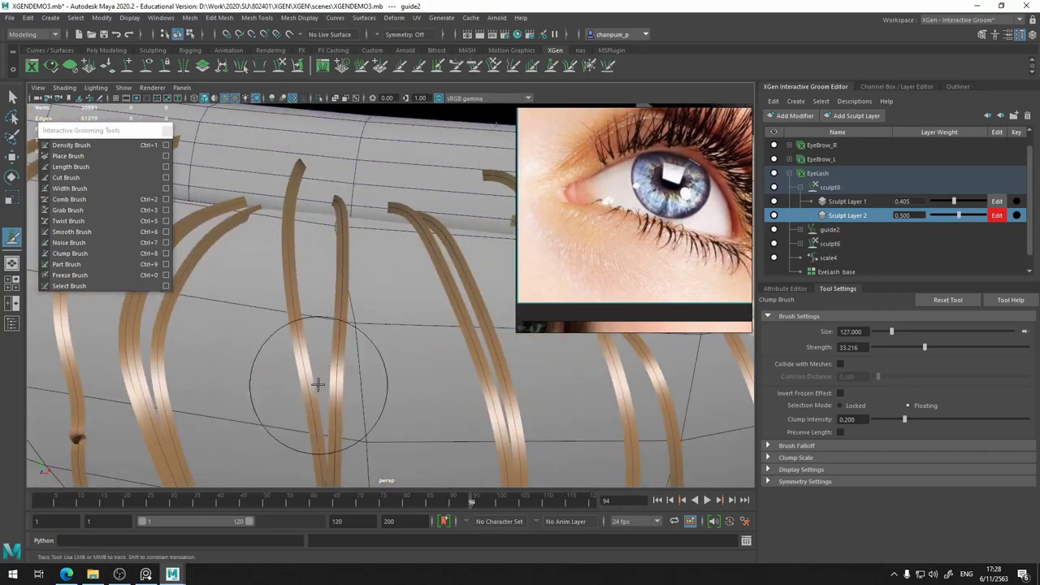
pyautogui.keyDown('alt'); pyautogui.moveTo(314, 441); pyautogui.dragTo(310, 339, button='middle'); pyautogui.keyUp('alt')
pyautogui.keyDown('alt'); pyautogui.moveTo(309, 339); pyautogui.dragTo(349, 382); pyautogui.keyUp('alt')
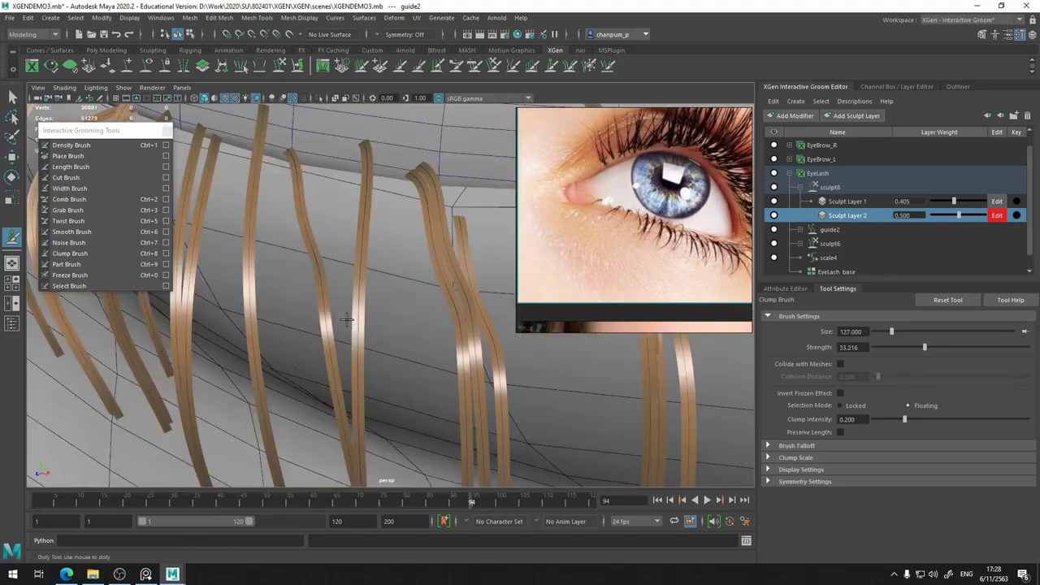
pyautogui.moveTo(349, 381)
pyautogui.keyDown('alt'); pyautogui.mouseDown(button='right')
pyautogui.moveTo(406, 367)
pyautogui.moveTo(357, 333)
pyautogui.mouseUp(button='right'); pyautogui.keyUp('alt')
pyautogui.keyDown('alt'); pyautogui.moveTo(357, 333); pyautogui.dragTo(268, 268); pyautogui.keyUp('alt')
pyautogui.keyDown('alt'); pyautogui.moveTo(268, 268); pyautogui.dragTo(119, 195, button='right'); pyautogui.keyUp('alt')
pyautogui.click(73, 177)
pyautogui.keyDown('alt'); pyautogui.moveTo(244, 285); pyautogui.dragTo(268, 309, button='right'); pyautogui.keyUp('alt')
pyautogui.moveTo(268, 309)
pyautogui.keyDown('alt'); pyautogui.mouseDown()
pyautogui.moveTo(366, 366)
pyautogui.moveTo(453, 436)
pyautogui.mouseUp(); pyautogui.keyUp('alt')
pyautogui.moveTo(453, 437)
pyautogui.keyDown('alt'); pyautogui.mouseDown(button='right')
pyautogui.moveTo(504, 406)
pyautogui.moveTo(439, 439)
pyautogui.mouseUp(button='right'); pyautogui.keyUp('alt')
pyautogui.press('q')
pyautogui.moveTo(438, 438)
pyautogui.keyDown('alt'); pyautogui.mouseDown()
pyautogui.moveTo(397, 379)
pyautogui.moveTo(349, 349)
pyautogui.mouseUp(); pyautogui.keyUp('alt')
pyautogui.keyDown('alt'); pyautogui.moveTo(349, 349); pyautogui.dragTo(423, 325, button='right'); pyautogui.keyUp('alt')
# Clear the groom layer selection and frame the eye up close
pyautogui.click(581, 366)
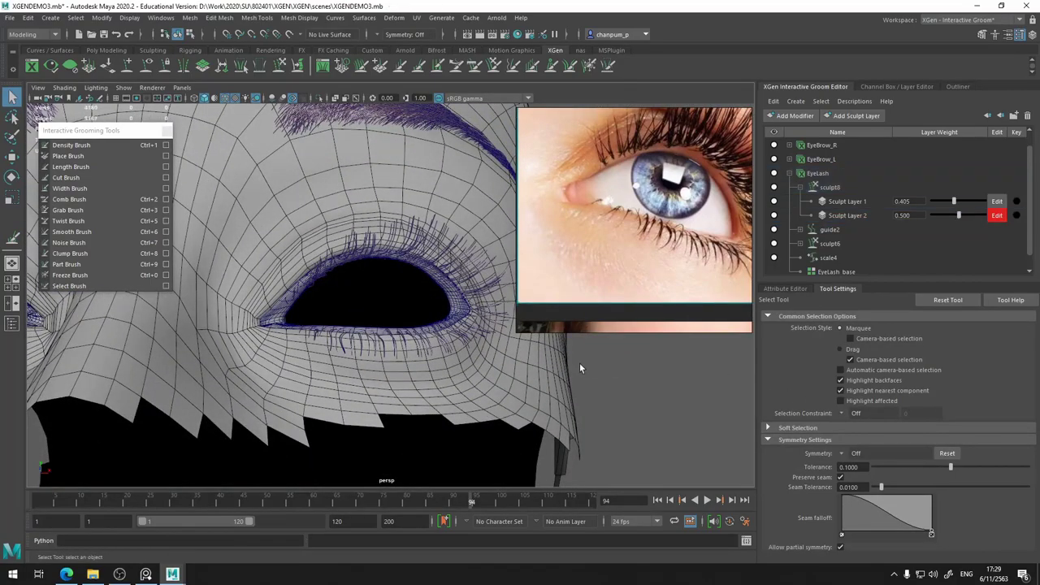
pyautogui.keyDown('alt'); pyautogui.moveTo(579, 363); pyautogui.dragTo(798, 257); pyautogui.keyUp('alt')
pyautogui.moveTo(531, 291)
pyautogui.keyDown('alt'); pyautogui.mouseDown()
pyautogui.moveTo(391, 275)
pyautogui.moveTo(398, 268)
pyautogui.mouseUp(); pyautogui.keyUp('alt')
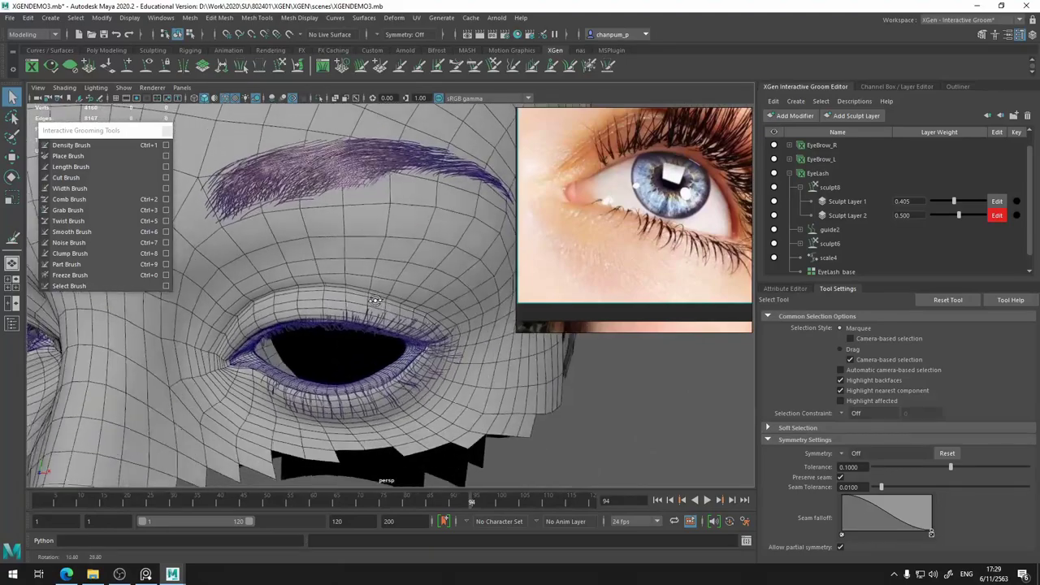
pyautogui.keyDown('alt'); pyautogui.moveTo(398, 268); pyautogui.dragTo(404, 258, button='right'); pyautogui.keyUp('alt')
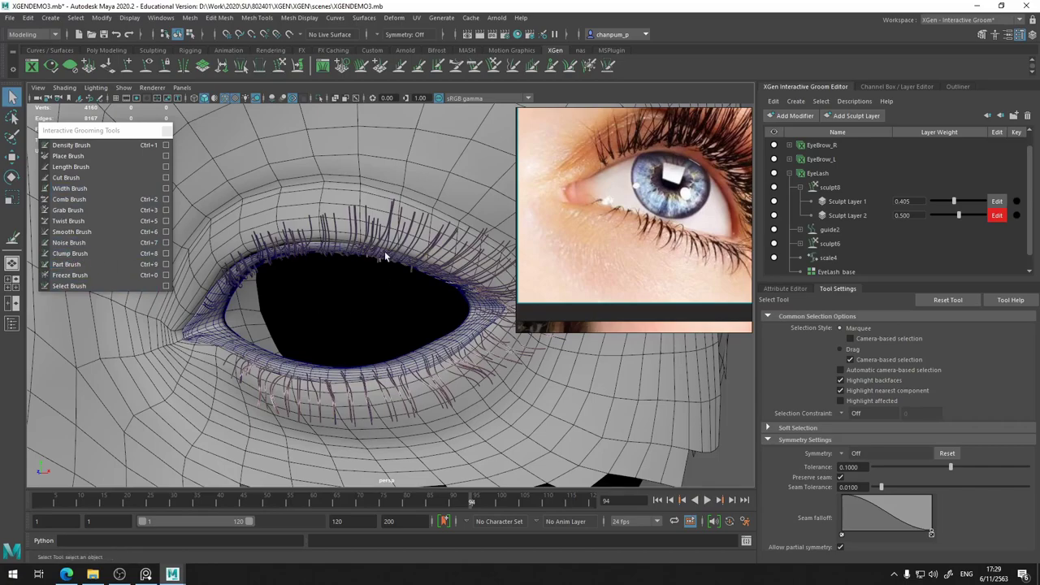
pyautogui.scroll(2, 385, 256)
pyautogui.scroll(2, 369, 264)
pyautogui.scroll(3, 353, 275)
pyautogui.scroll(2, 331, 288)
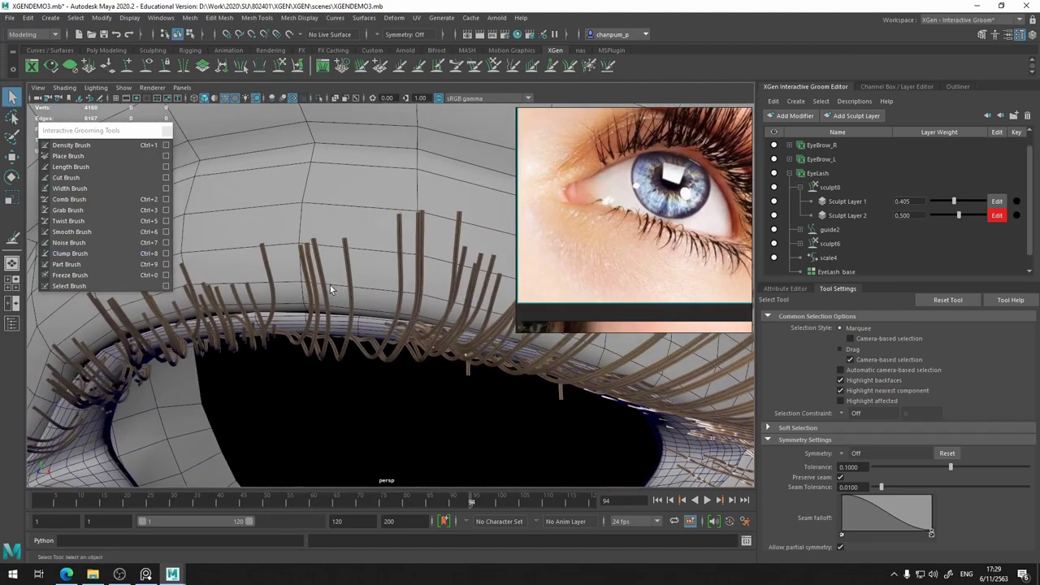
pyautogui.keyDown('alt'); pyautogui.moveTo(331, 288); pyautogui.dragTo(102, 297); pyautogui.keyUp('alt')
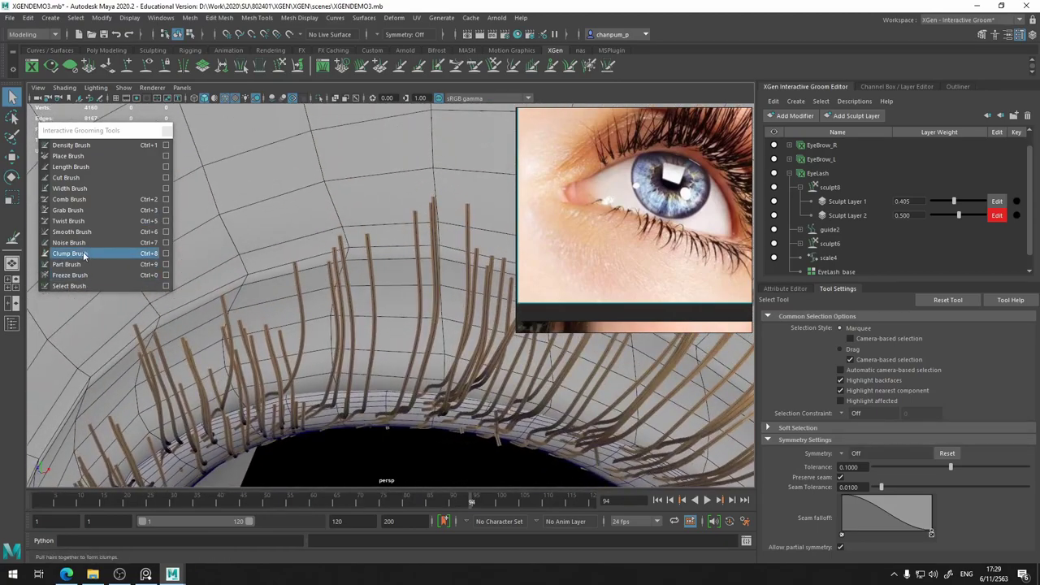
# Select the Clump Brush at size 55 and frame the upper eyelid
pyautogui.click(74, 254)
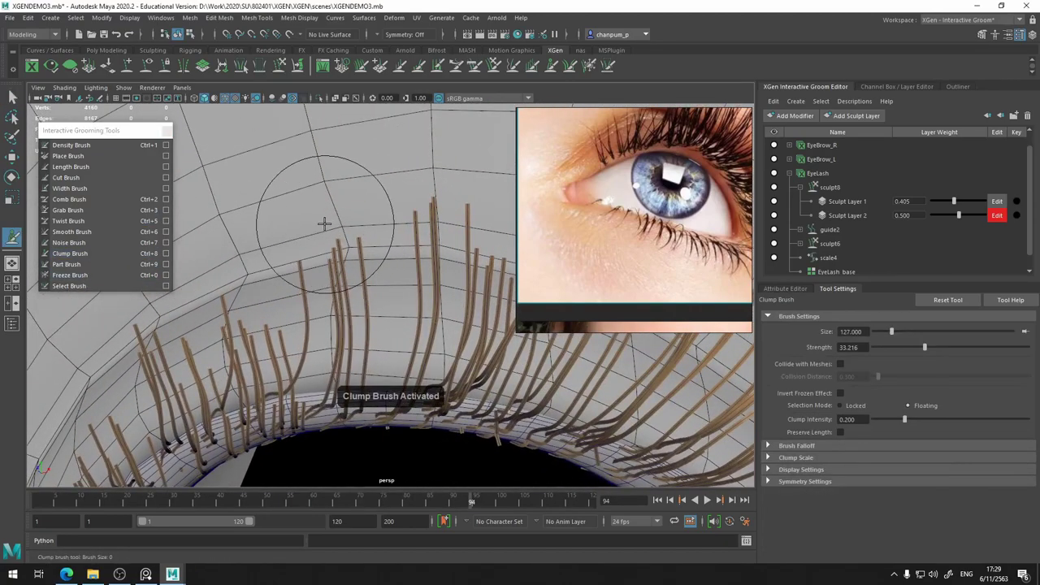
pyautogui.moveTo(351, 178); pyautogui.dragTo(325, 178)
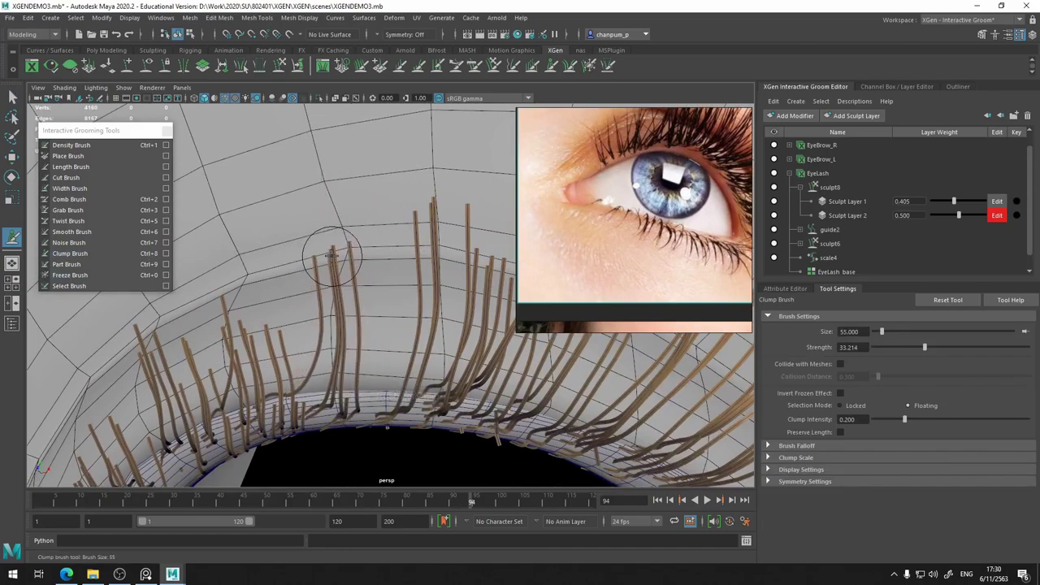
pyautogui.moveTo(325, 256)
pyautogui.keyDown('alt'); pyautogui.mouseDown()
pyautogui.moveTo(380, 265)
pyautogui.moveTo(435, 221)
pyautogui.mouseUp(); pyautogui.keyUp('alt')
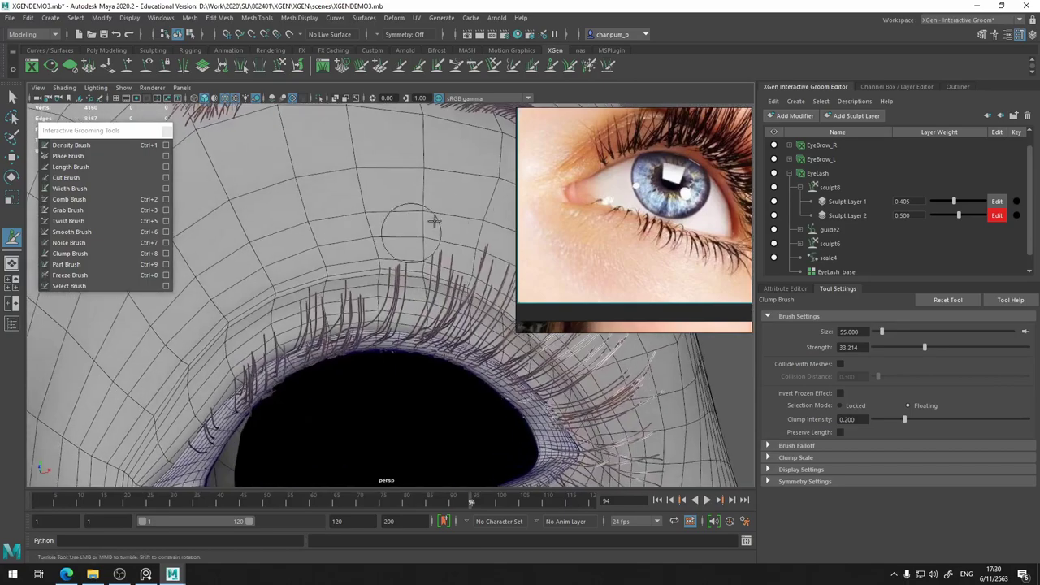
pyautogui.keyDown('alt'); pyautogui.moveTo(395, 244); pyautogui.dragTo(367, 233, button='middle'); pyautogui.keyUp('alt')
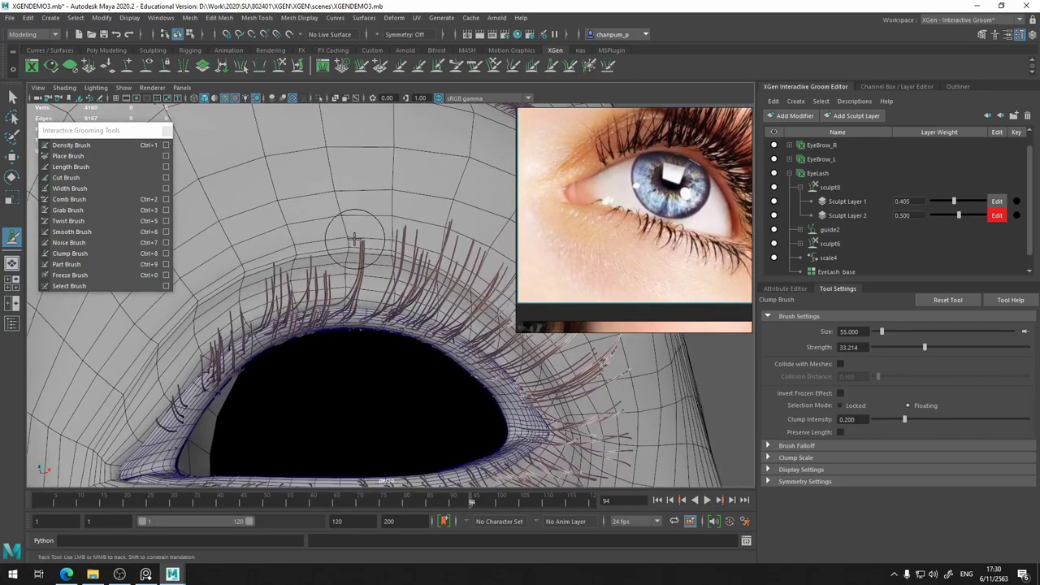
pyautogui.scroll(-3, 367, 256)
pyautogui.keyDown('alt'); pyautogui.moveTo(367, 256); pyautogui.dragTo(360, 298); pyautogui.keyUp('alt')
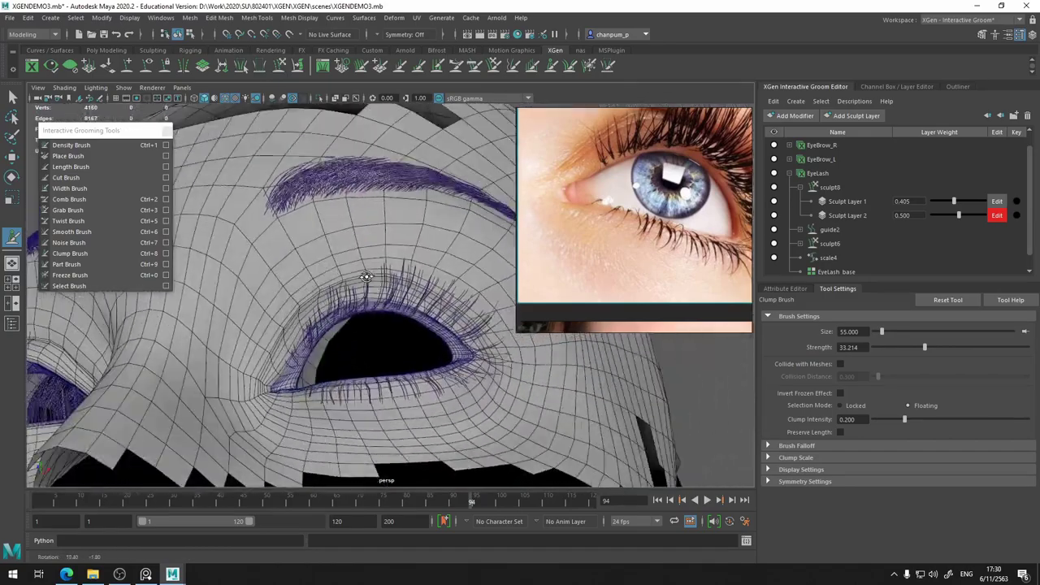
pyautogui.scroll(3, 361, 299)
pyautogui.scroll(3, 341, 227)
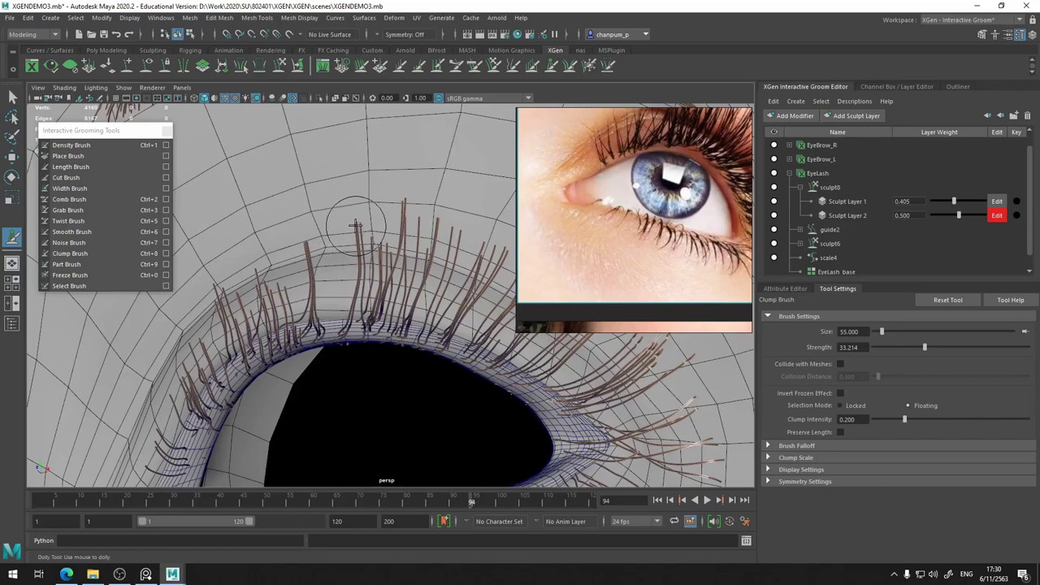
pyautogui.keyDown('alt'); pyautogui.moveTo(355, 225); pyautogui.dragTo(362, 220, button='middle'); pyautogui.keyUp('alt')
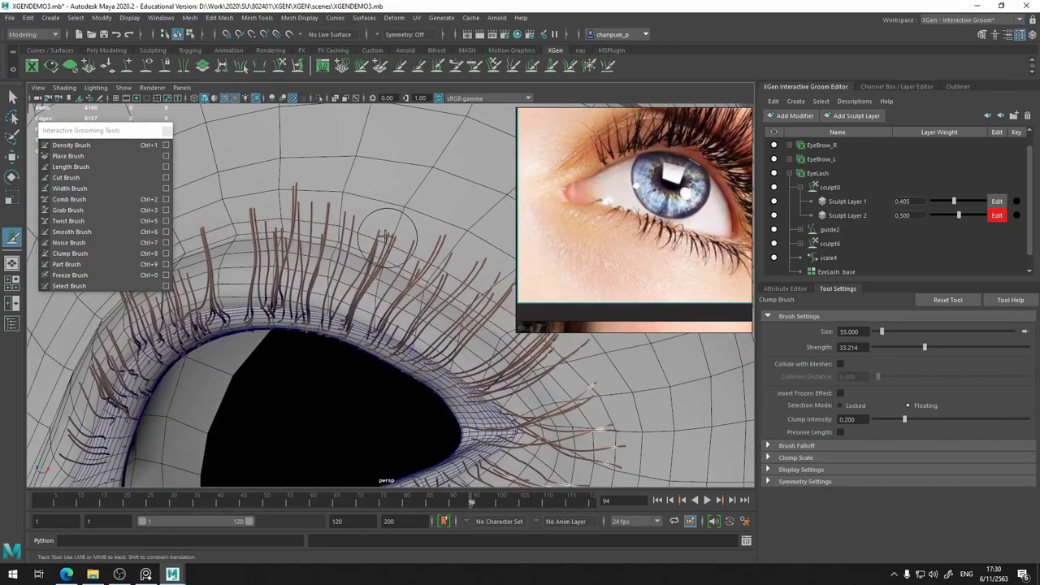
pyautogui.scroll(4, 381, 231)
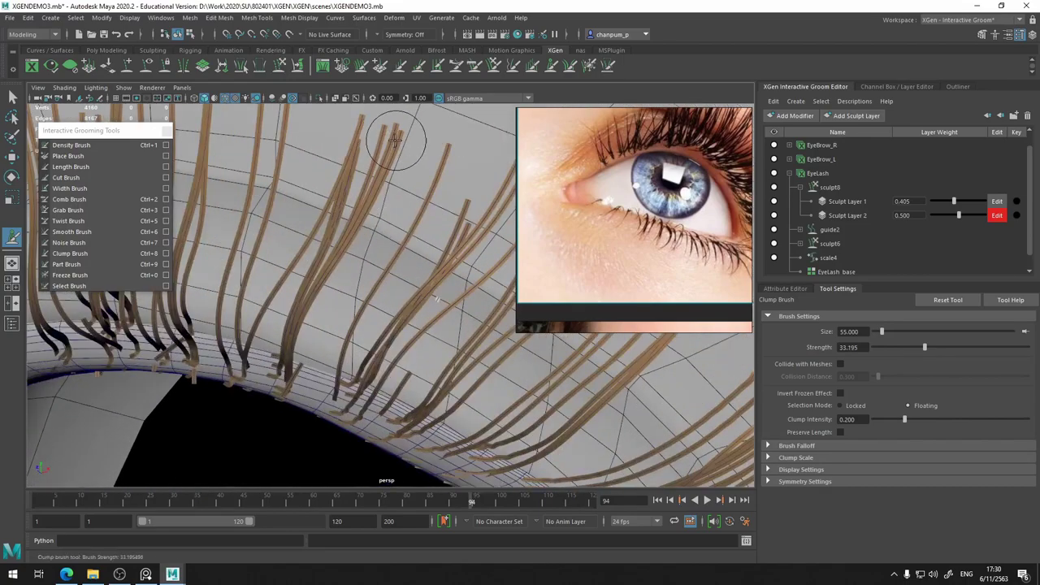
pyautogui.keyDown('alt'); pyautogui.moveTo(398, 150); pyautogui.dragTo(411, 215, button='middle'); pyautogui.keyUp('alt')
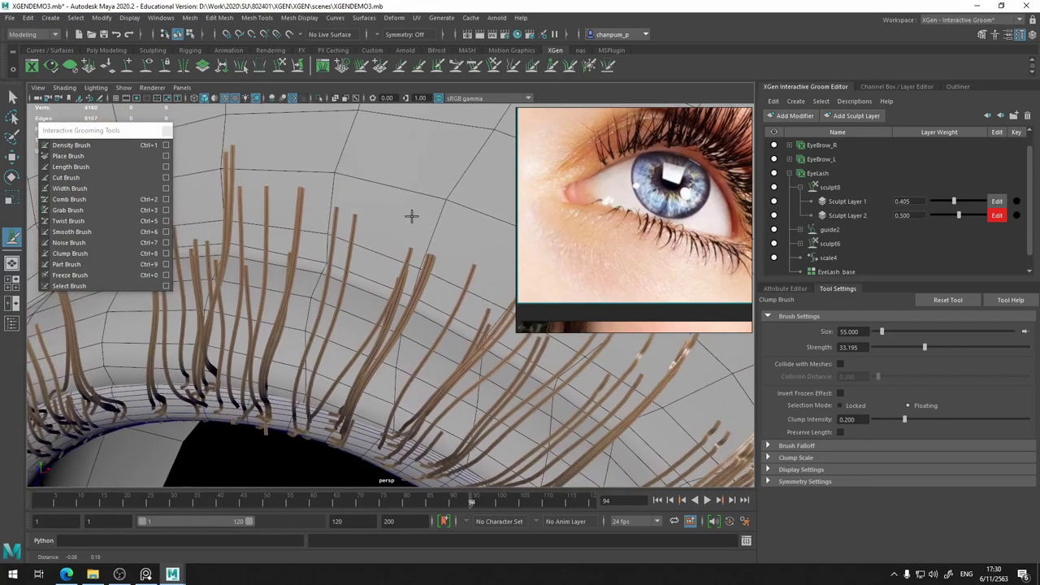
# Gather upper lashes into two bent clumps and orbit to check them
pyautogui.moveTo(343, 221); pyautogui.dragTo(345, 216)
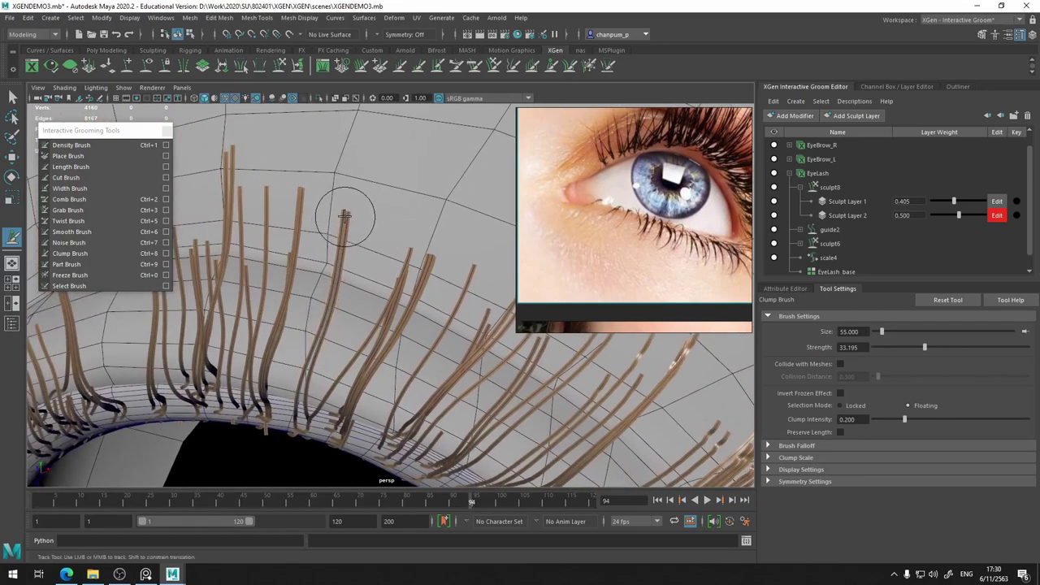
pyautogui.keyDown('alt'); pyautogui.moveTo(423, 234); pyautogui.dragTo(311, 220, button='middle'); pyautogui.keyUp('alt')
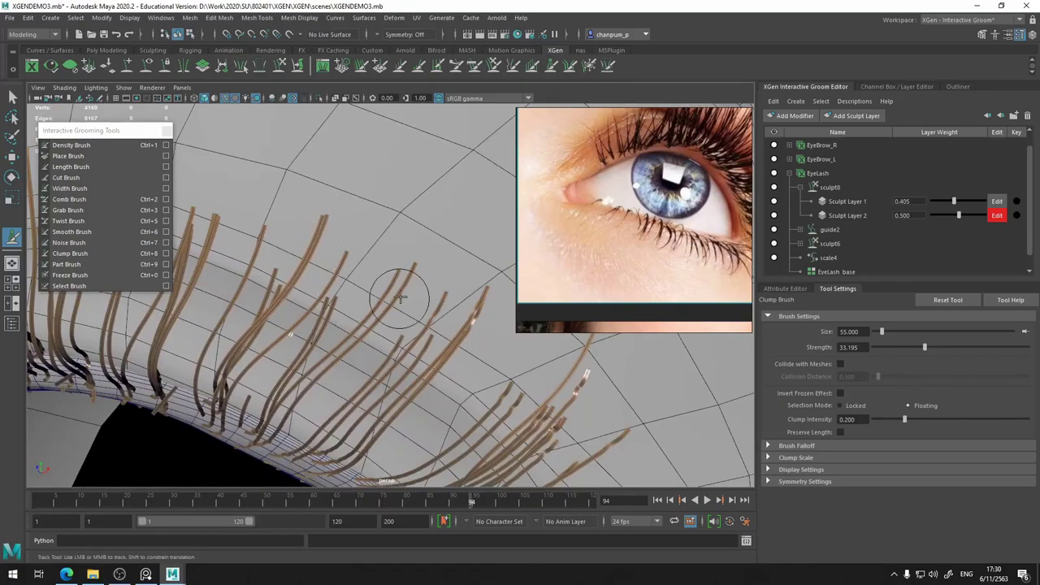
pyautogui.moveTo(399, 297)
pyautogui.mouseDown()
pyautogui.moveTo(380, 276)
pyautogui.moveTo(401, 260)
pyautogui.moveTo(398, 270)
pyautogui.moveTo(464, 252)
pyautogui.moveTo(439, 234)
pyautogui.mouseUp()
pyautogui.scroll(-5, 398, 270)
pyautogui.scroll(-3, 439, 235)
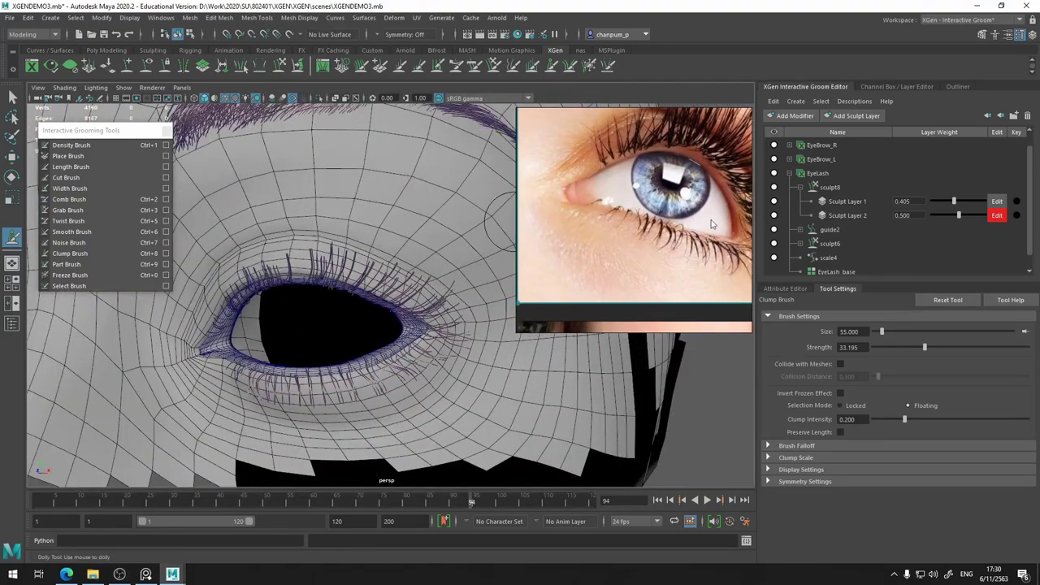
pyautogui.scroll(5, 390, 284)
pyautogui.moveTo(389, 284)
pyautogui.keyDown('alt'); pyautogui.mouseDown()
pyautogui.moveTo(360, 241)
pyautogui.moveTo(331, 232)
pyautogui.moveTo(356, 230)
pyautogui.moveTo(344, 249)
pyautogui.moveTo(309, 244)
pyautogui.mouseUp(); pyautogui.keyUp('alt')
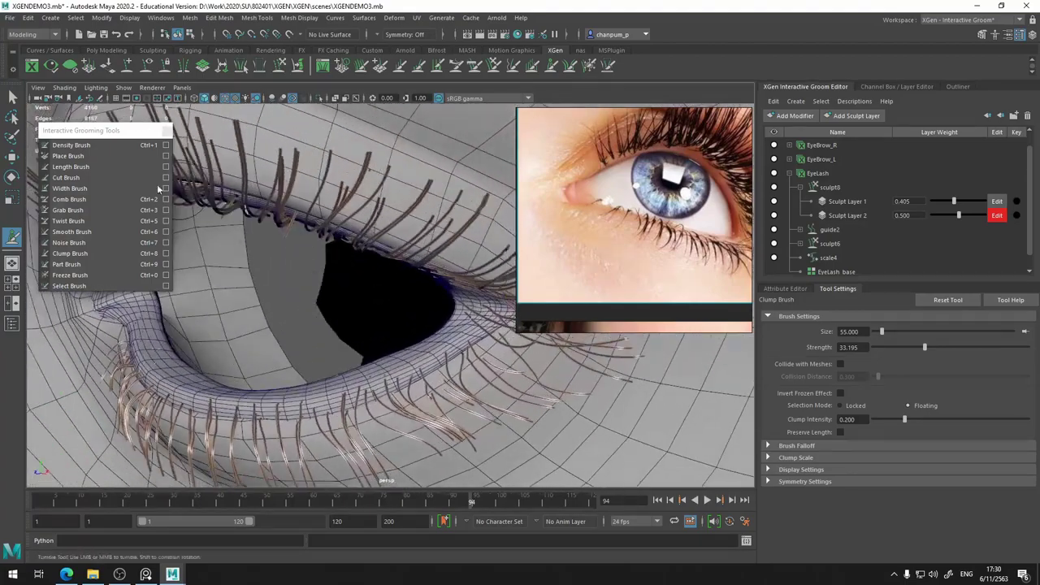
# Pick the Cut Brush and zoom in on the eye
pyautogui.click(68, 156)
pyautogui.scroll(3, 313, 197)
pyautogui.scroll(2, 297, 190)
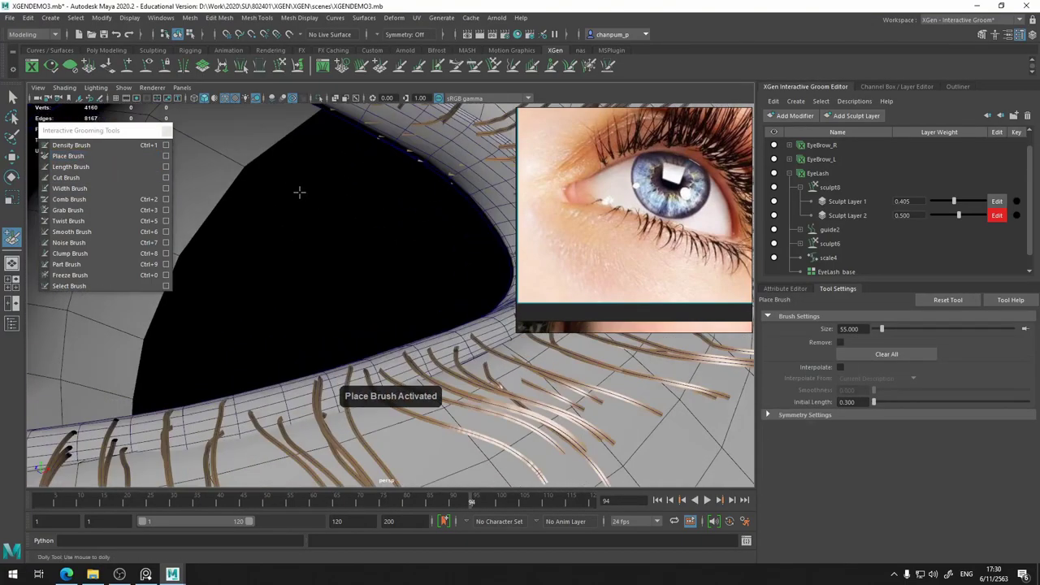
pyautogui.scroll(2, 324, 328)
pyautogui.scroll(-2, 324, 327)
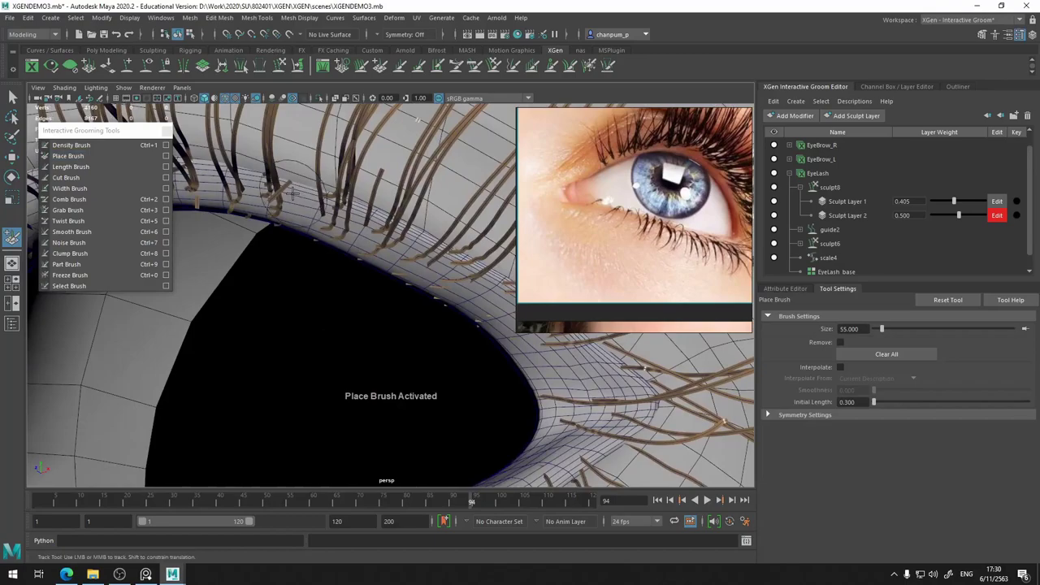
pyautogui.click(65, 177)
pyautogui.scroll(2, 353, 208)
pyautogui.scroll(1, 349, 211)
pyautogui.scroll(2, 343, 204)
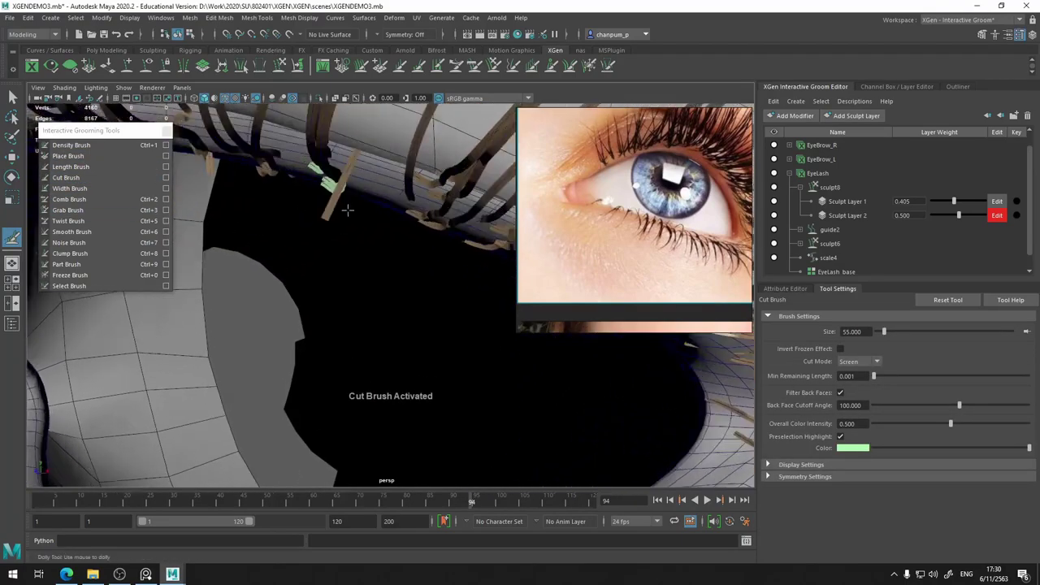
pyautogui.scroll(1, 362, 121)
# Orbit beneath the lid and trim two stray lash strands
pyautogui.keyDown('alt'); pyautogui.moveTo(363, 121); pyautogui.dragTo(358, 287, button='middle'); pyautogui.keyUp('alt')
pyautogui.moveTo(358, 288)
pyautogui.keyDown('alt'); pyautogui.mouseDown()
pyautogui.moveTo(343, 334)
pyautogui.moveTo(382, 352)
pyautogui.mouseUp(); pyautogui.keyUp('alt')
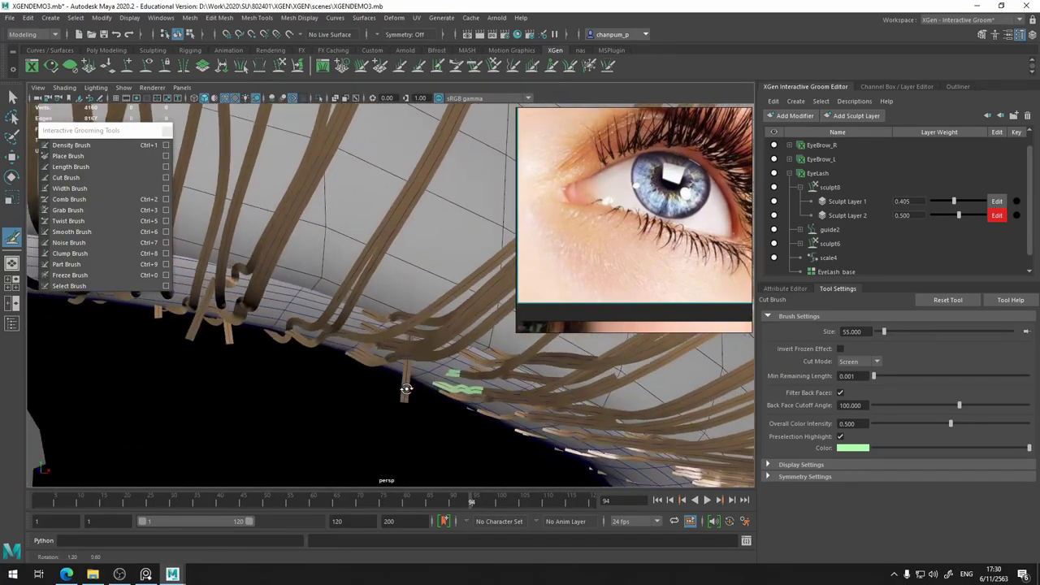
pyautogui.moveTo(452, 383)
pyautogui.keyDown('alt'); pyautogui.mouseDown()
pyautogui.moveTo(319, 398)
pyautogui.moveTo(314, 415)
pyautogui.mouseUp(); pyautogui.keyUp('alt')
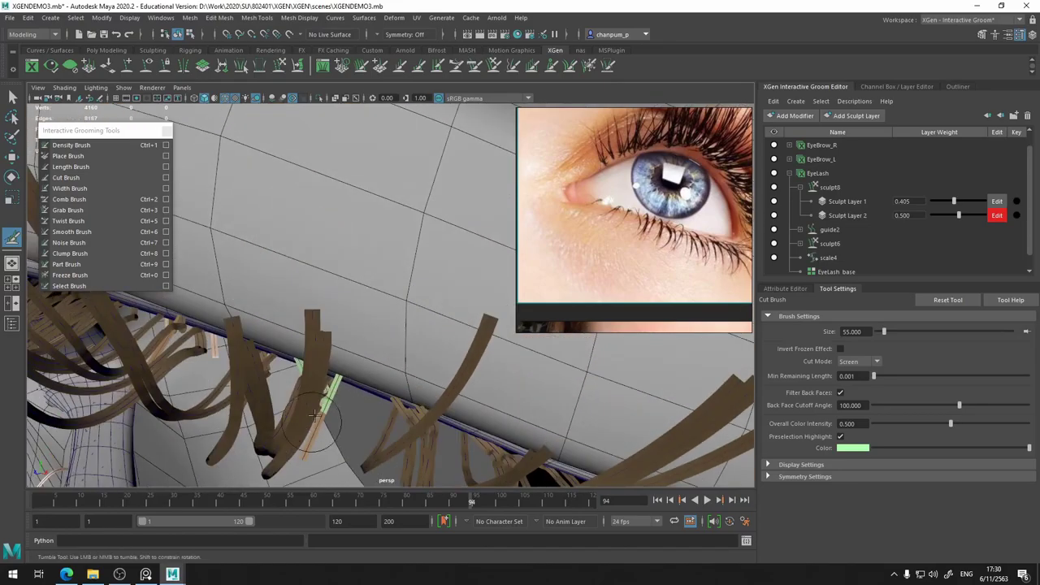
pyautogui.click(351, 374)
pyautogui.click(351, 376)
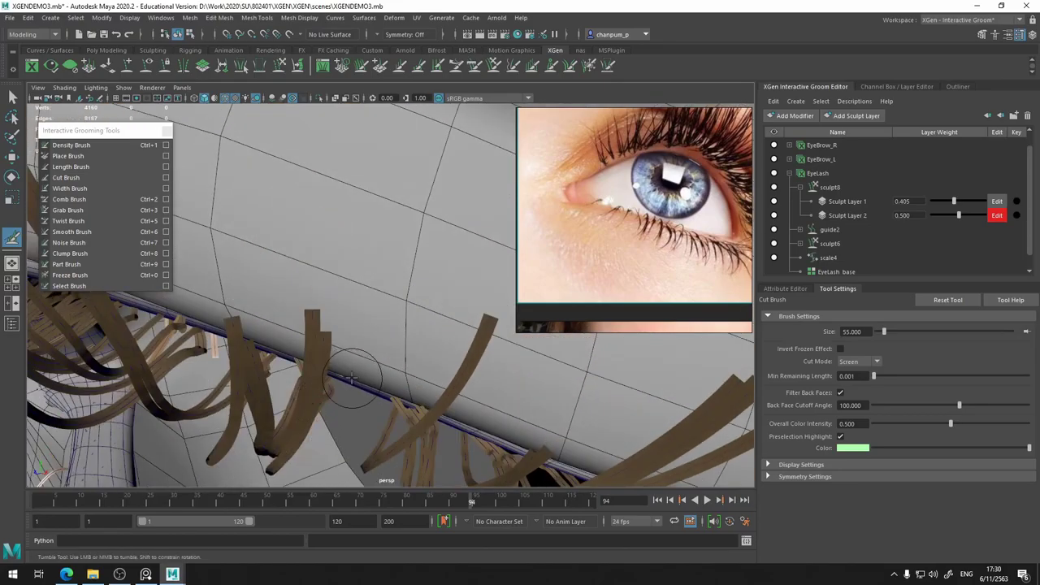
pyautogui.keyDown('alt'); pyautogui.moveTo(359, 375); pyautogui.dragTo(325, 268); pyautogui.keyUp('alt')
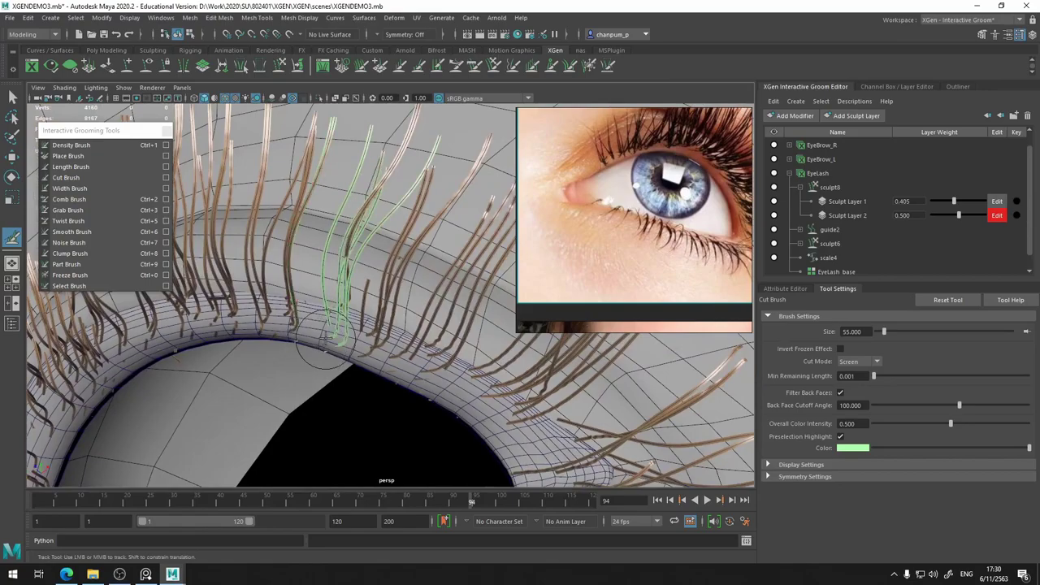
# Choose the Place Brush and enable Interpolate from the Current Description
pyautogui.click(67, 155)
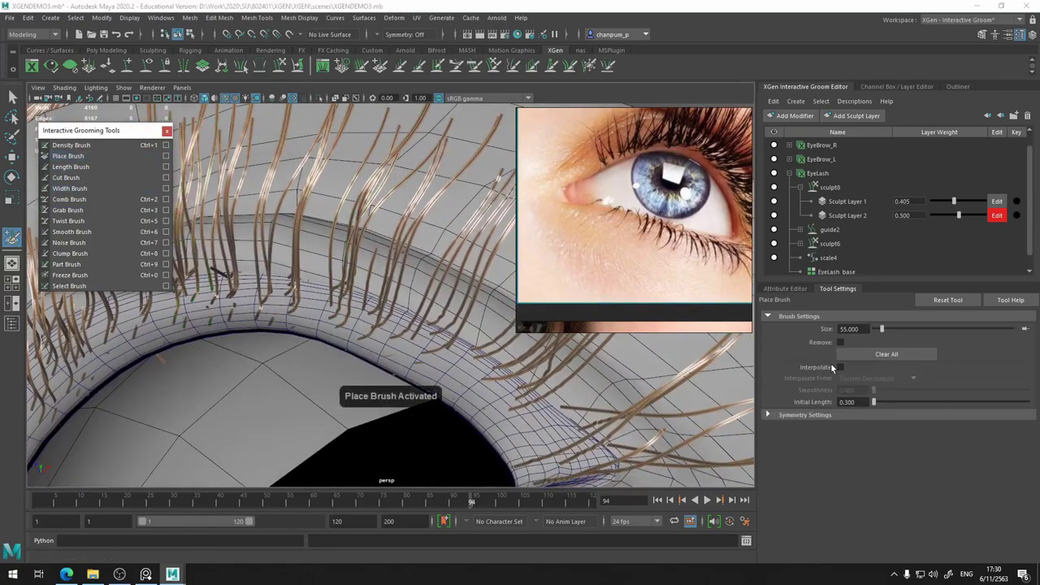
pyautogui.moveTo(179, 325)
pyautogui.keyDown('alt'); pyautogui.mouseDown()
pyautogui.moveTo(309, 464)
pyautogui.moveTo(299, 393)
pyautogui.mouseUp(); pyautogui.keyUp('alt')
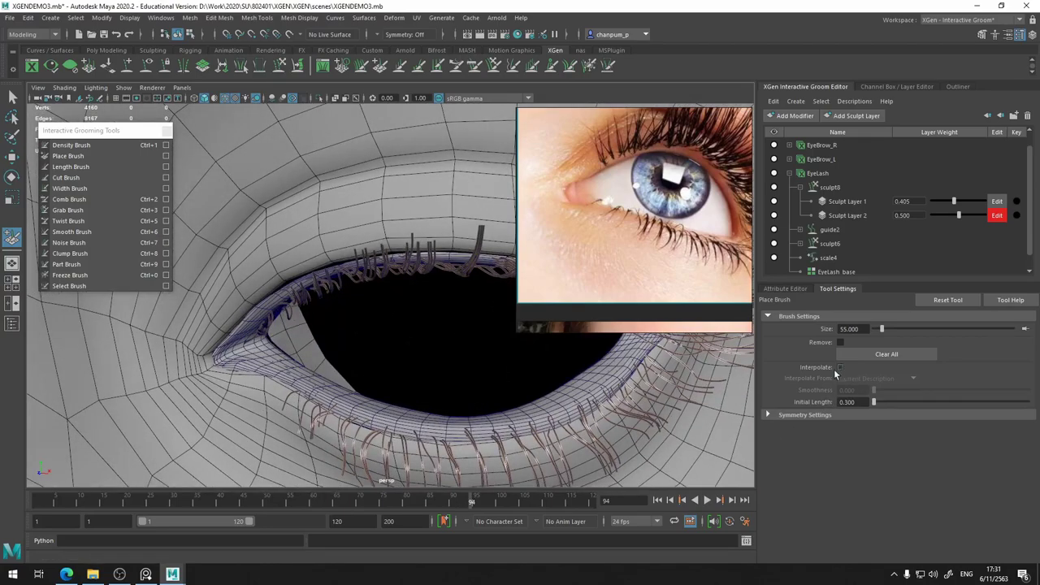
pyautogui.scroll(3, 313, 387)
pyautogui.moveTo(314, 387)
pyautogui.keyDown('alt'); pyautogui.mouseDown()
pyautogui.moveTo(365, 371)
pyautogui.moveTo(313, 334)
pyautogui.moveTo(323, 328)
pyautogui.mouseUp(); pyautogui.keyUp('alt')
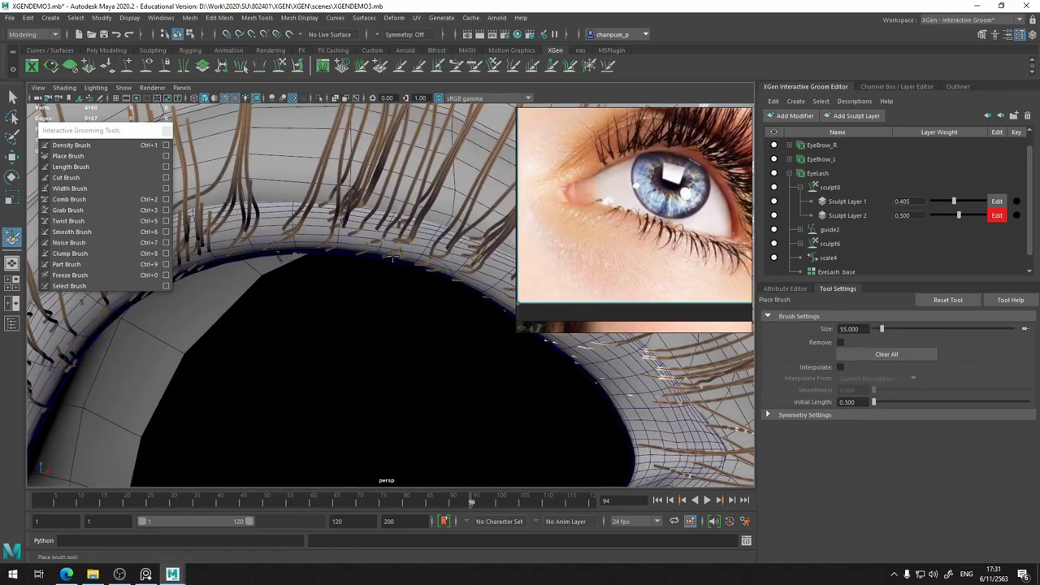
pyautogui.click(840, 367)
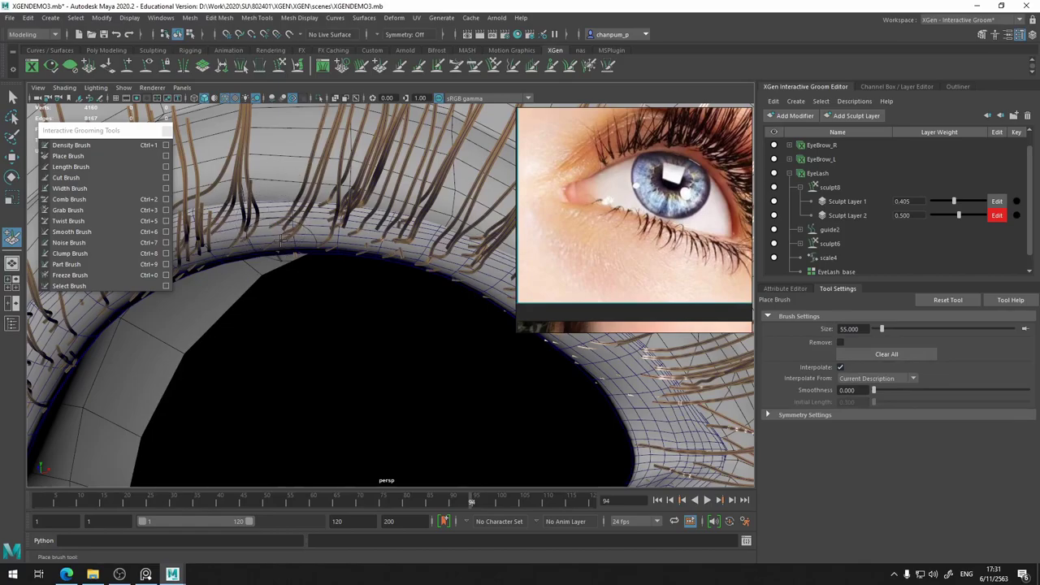
# Reframe the eye from several angles and pan the reference photo to fill its panel
pyautogui.scroll(-3, 281, 240)
pyautogui.keyDown('alt'); pyautogui.moveTo(281, 240); pyautogui.dragTo(320, 266); pyautogui.keyUp('alt')
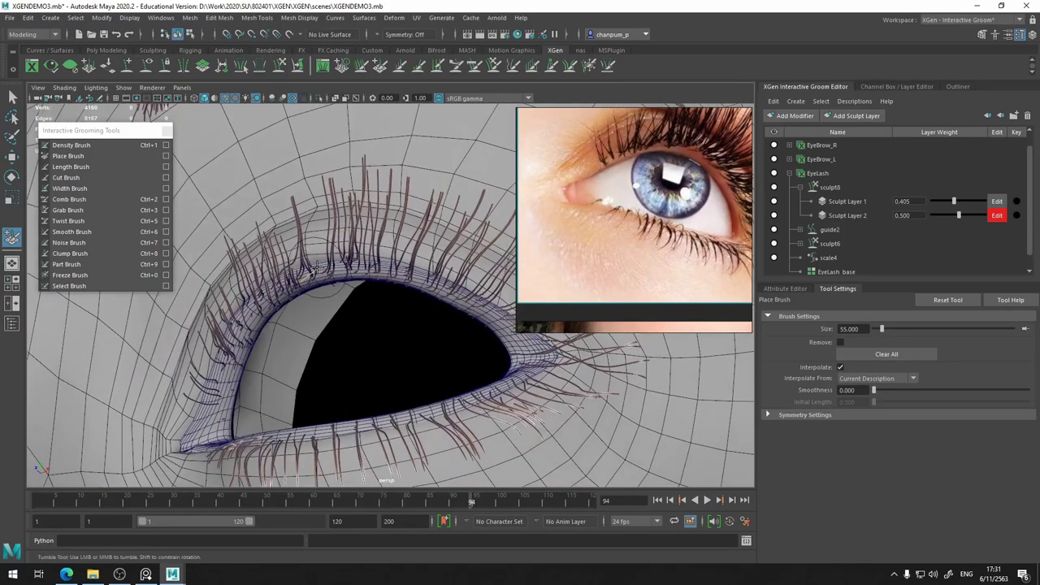
pyautogui.keyDown('alt'); pyautogui.moveTo(307, 282); pyautogui.dragTo(313, 256); pyautogui.keyUp('alt')
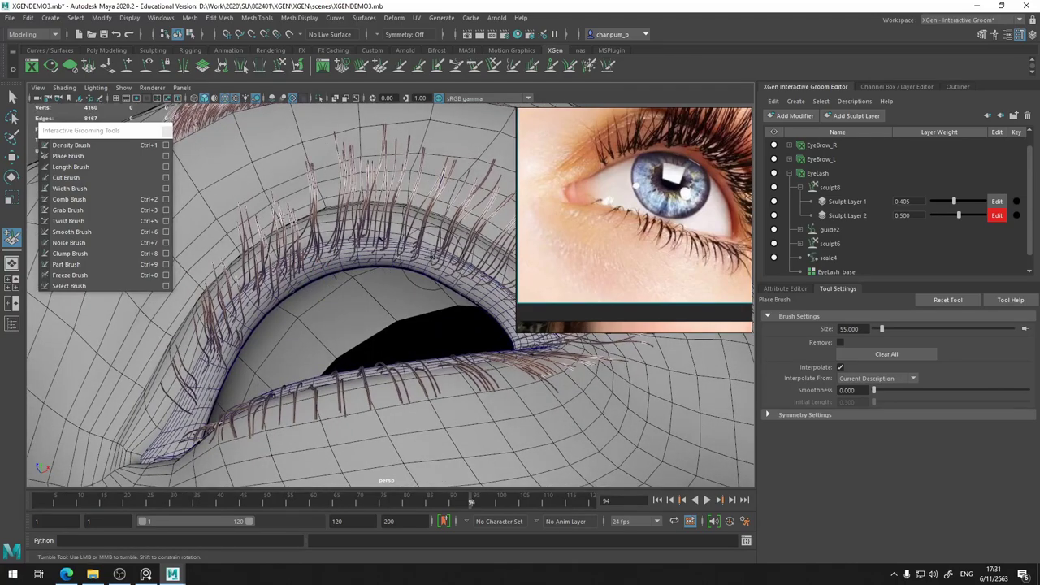
pyautogui.keyDown('alt'); pyautogui.moveTo(455, 300); pyautogui.dragTo(411, 295, button='middle'); pyautogui.keyUp('alt')
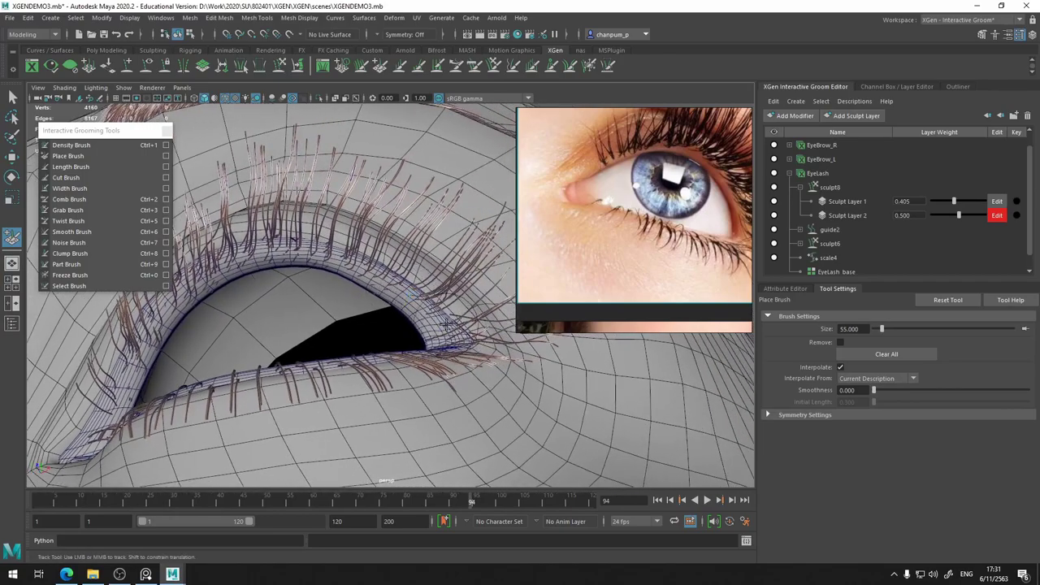
pyautogui.keyDown('alt'); pyautogui.moveTo(444, 327); pyautogui.dragTo(413, 378); pyautogui.keyUp('alt')
pyautogui.moveTo(412, 378)
pyautogui.keyDown('alt'); pyautogui.mouseDown(button='right')
pyautogui.moveTo(373, 341)
pyautogui.moveTo(353, 286)
pyautogui.mouseUp(button='right'); pyautogui.keyUp('alt')
pyautogui.keyDown('alt'); pyautogui.moveTo(353, 287); pyautogui.dragTo(325, 300); pyautogui.keyUp('alt')
pyautogui.keyDown('alt'); pyautogui.moveTo(325, 300); pyautogui.dragTo(276, 313, button='middle'); pyautogui.keyUp('alt')
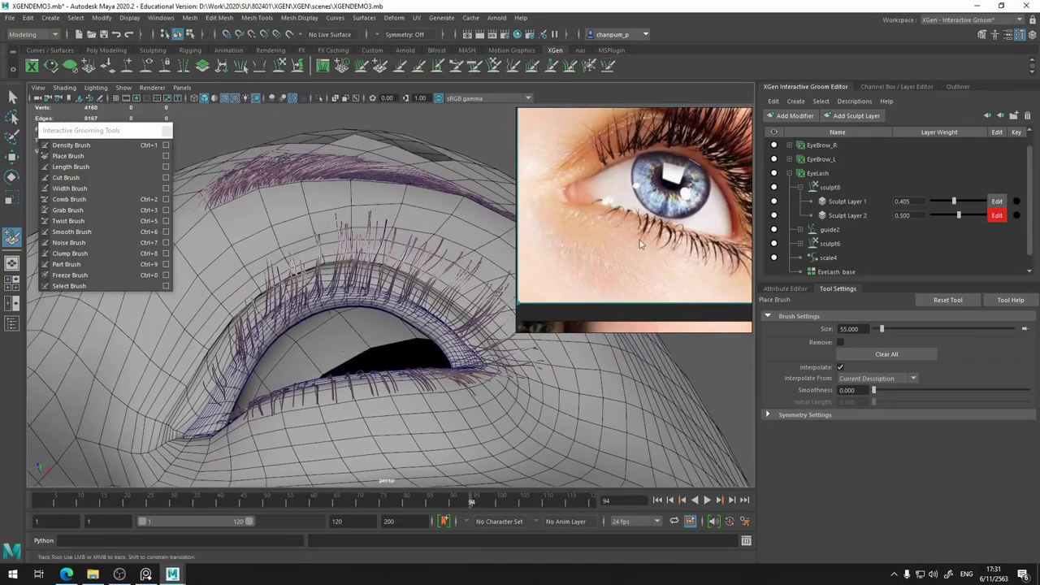
pyautogui.moveTo(639, 244); pyautogui.dragTo(576, 274)
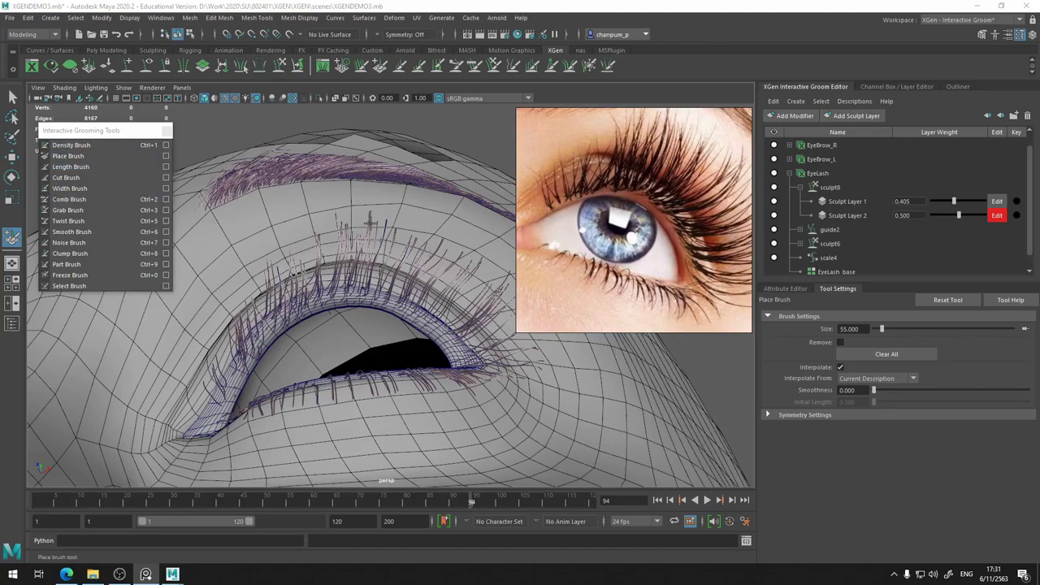
# Add a Cut modifier (cut2) to the EyeLash description and nudge its Amount up slightly
pyautogui.scroll(2, 369, 221)
pyautogui.scroll(3, 369, 221)
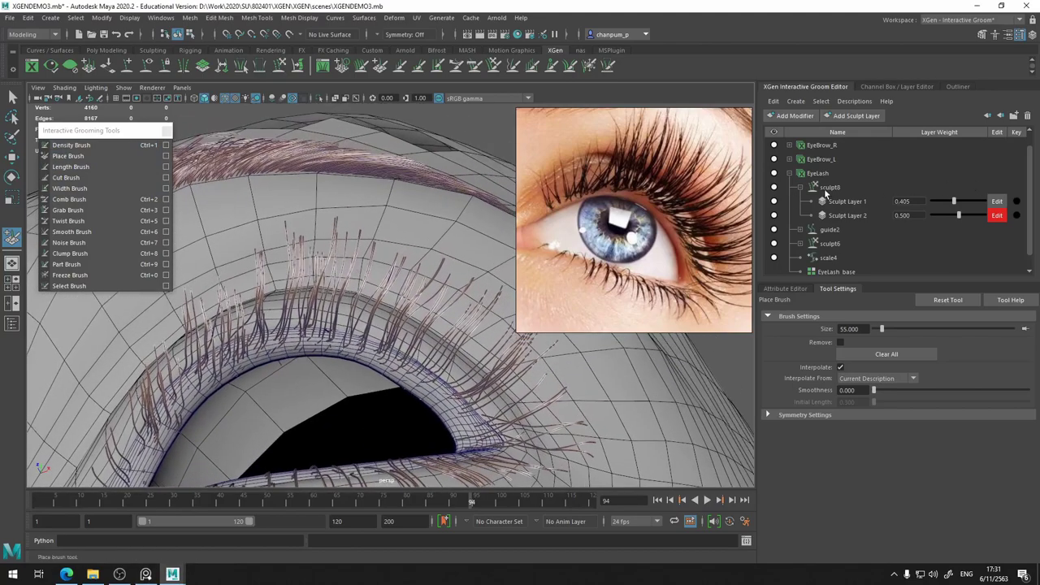
pyautogui.scroll(1, 804, 264)
pyautogui.scroll(-2, 826, 245)
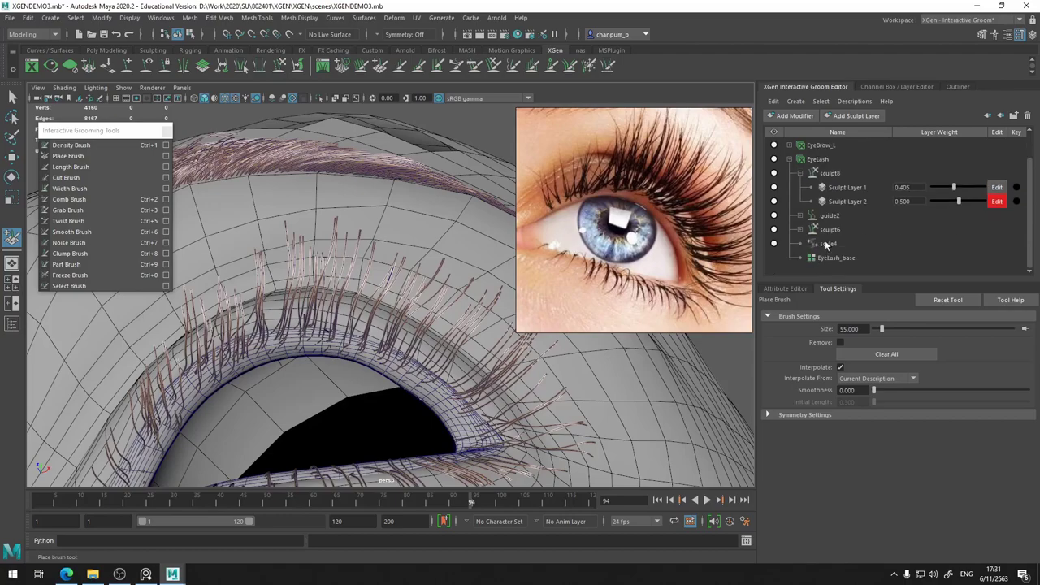
pyautogui.click(822, 160)
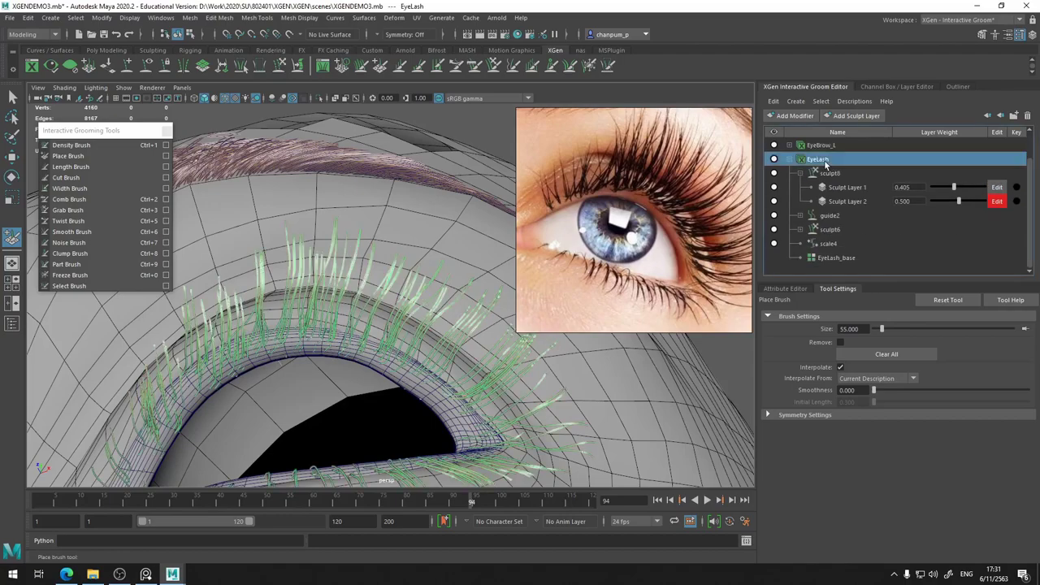
pyautogui.click(794, 117)
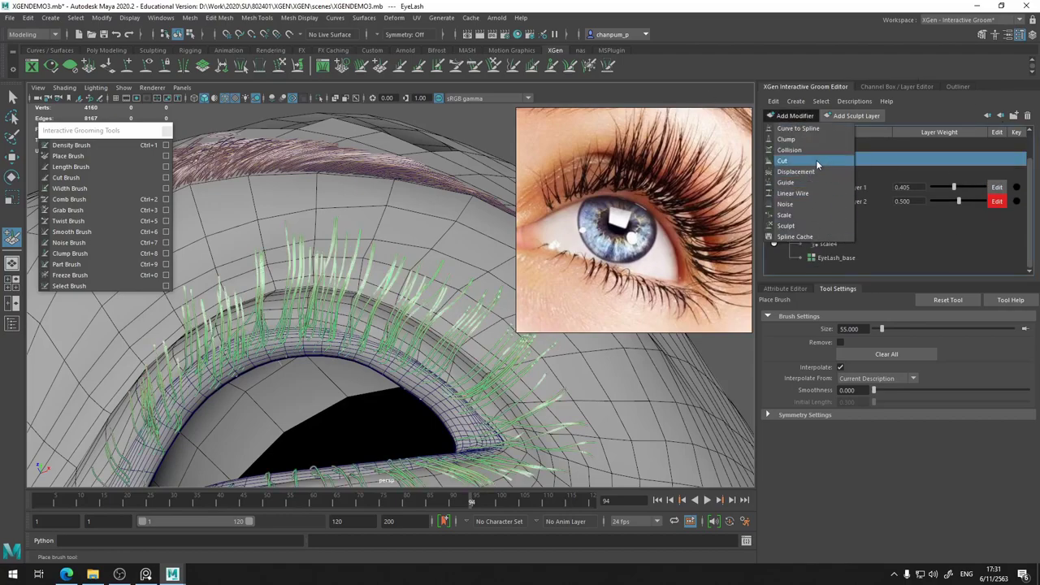
pyautogui.click(817, 162)
pyautogui.click(822, 177)
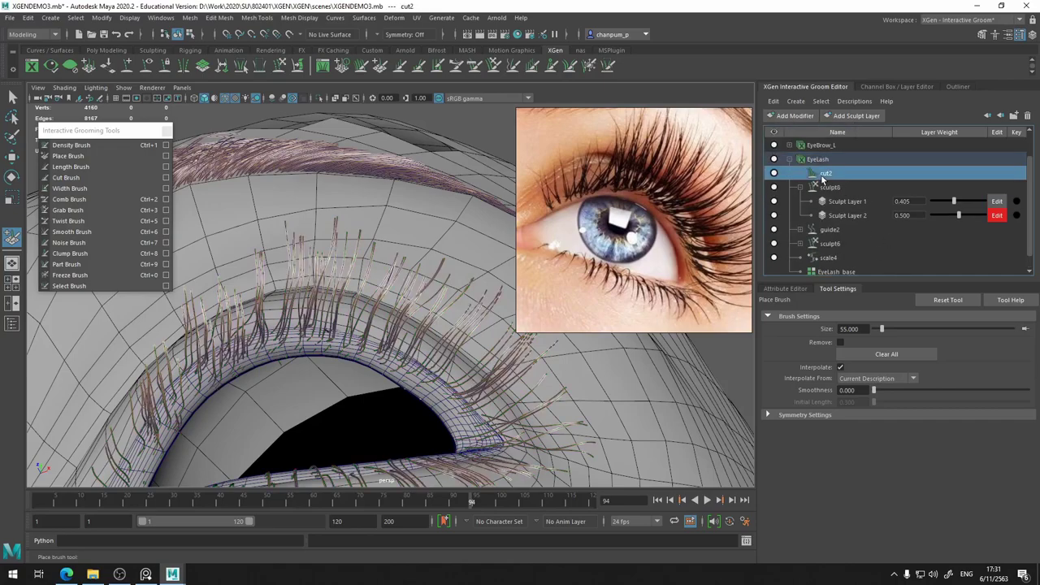
pyautogui.click(785, 288)
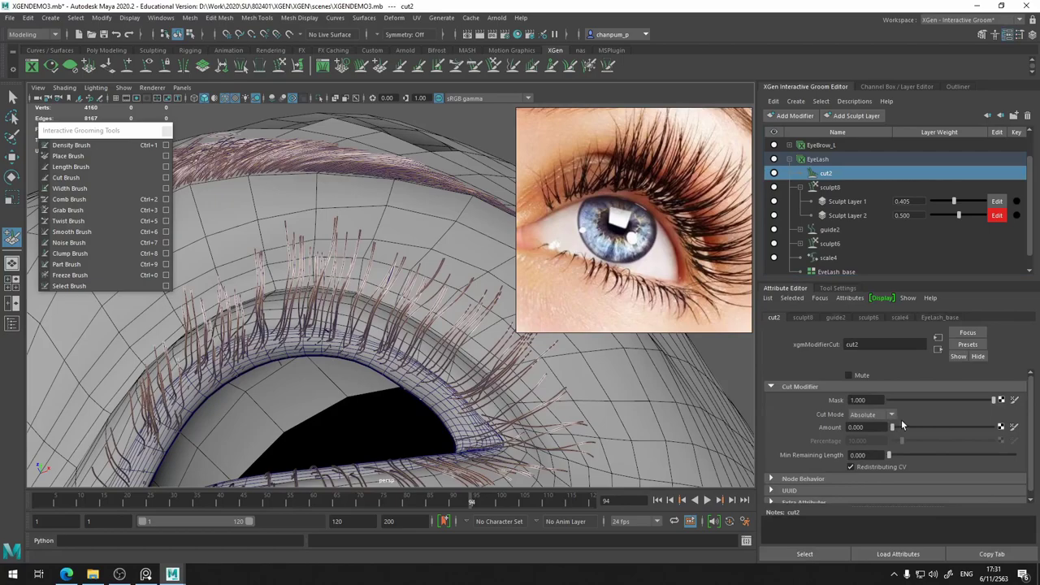
pyautogui.moveTo(892, 428); pyautogui.dragTo(889, 432)
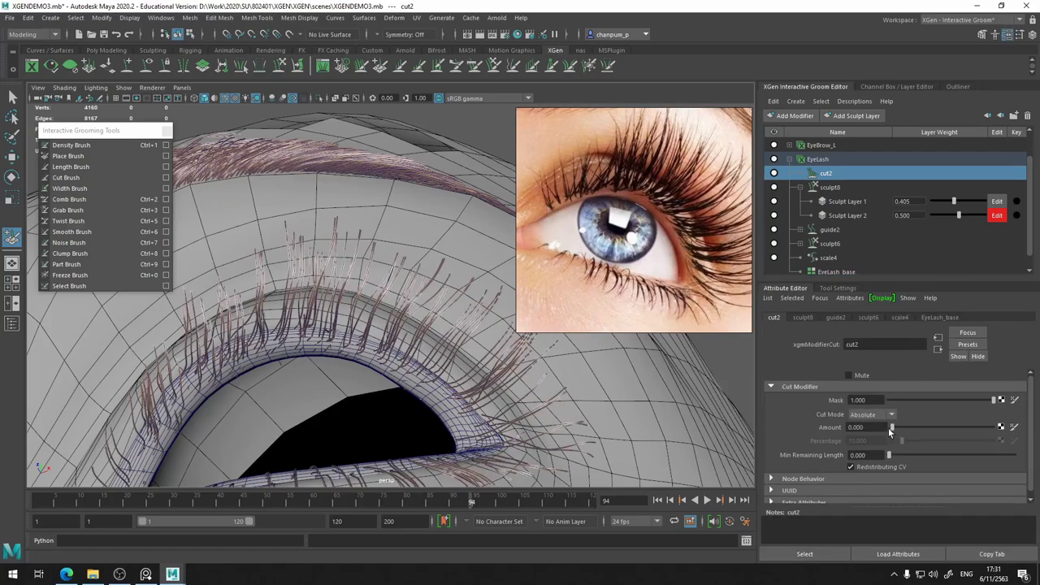
# Map a Noise texture (noise9) onto cut2's Amount and check its place2dTexture13 placement node
pyautogui.click(999, 426)
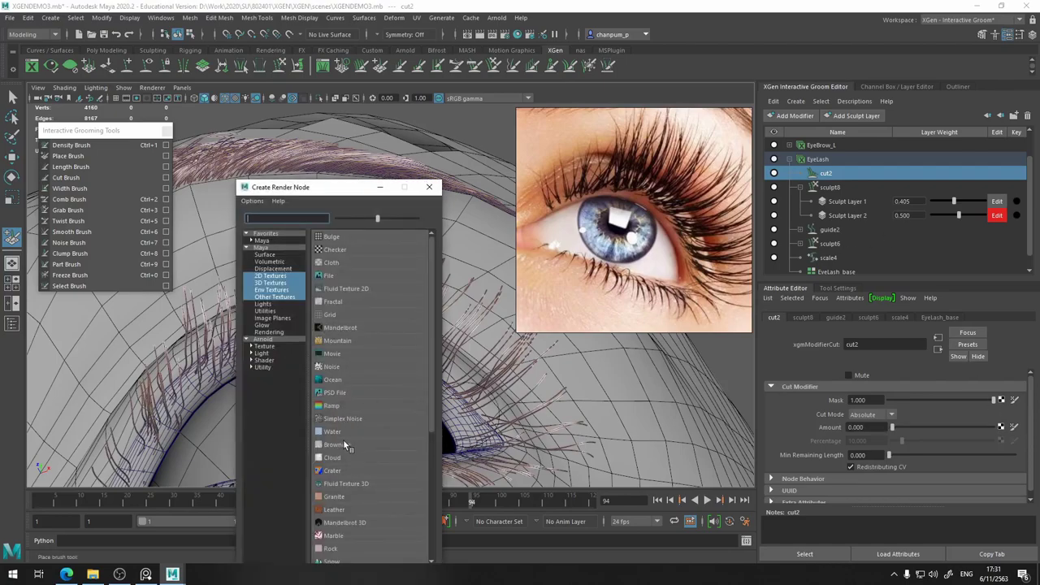
pyautogui.scroll(-3, 340, 408)
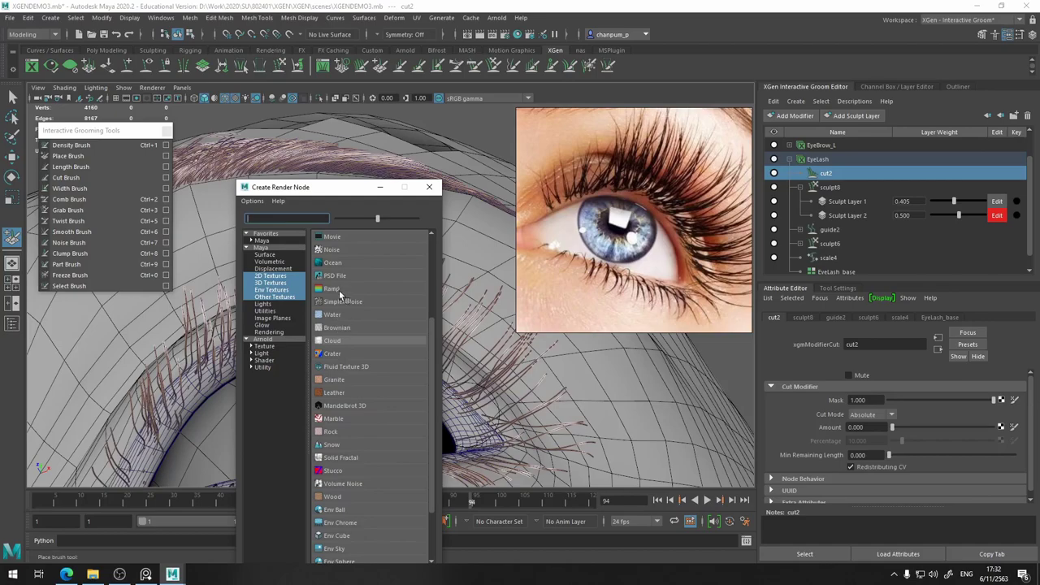
pyautogui.click(337, 249)
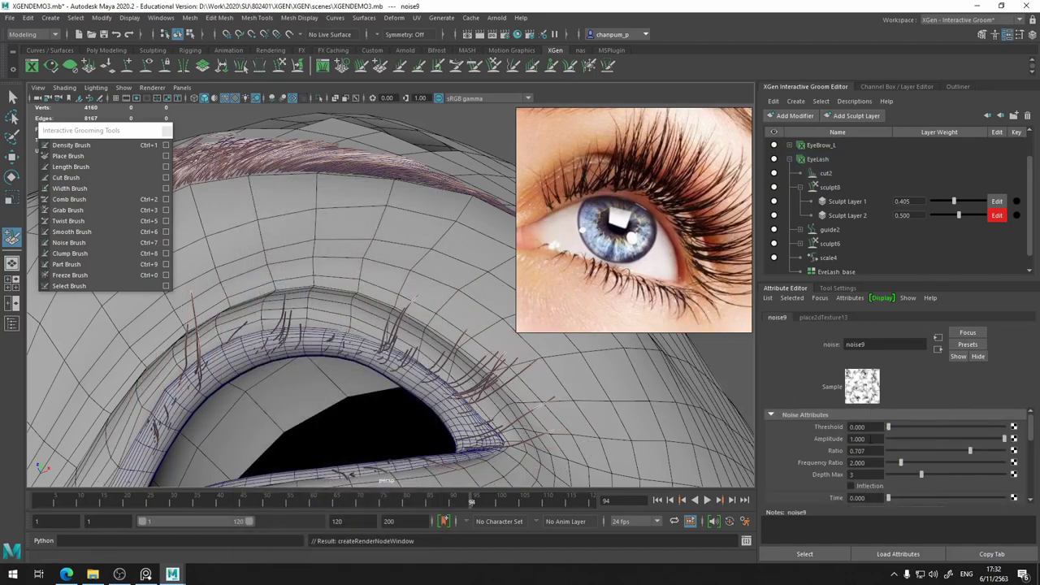
pyautogui.scroll(-3, 870, 438)
pyautogui.click(815, 319)
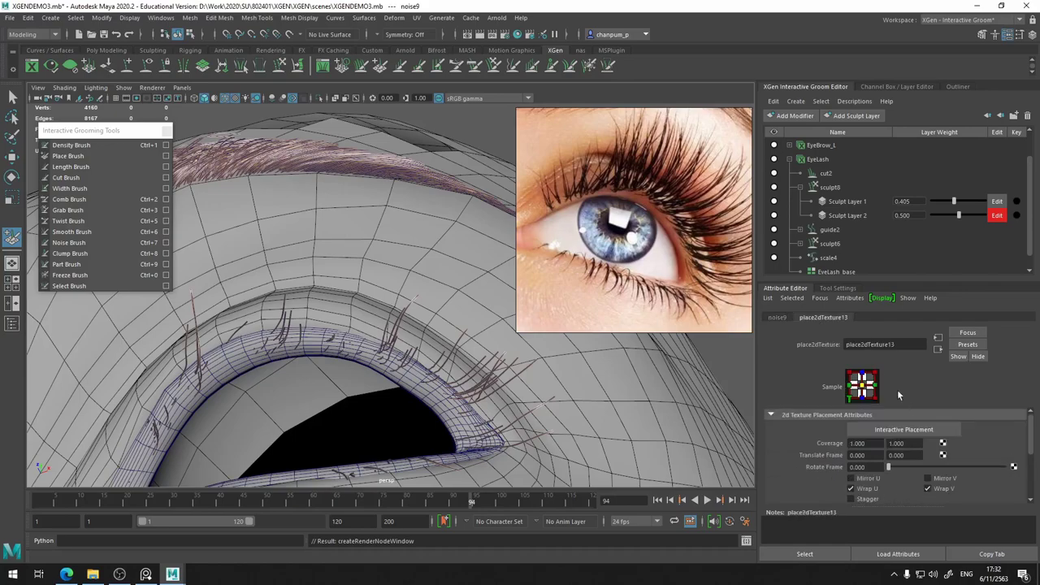
pyautogui.click(779, 318)
pyautogui.scroll(3, 928, 448)
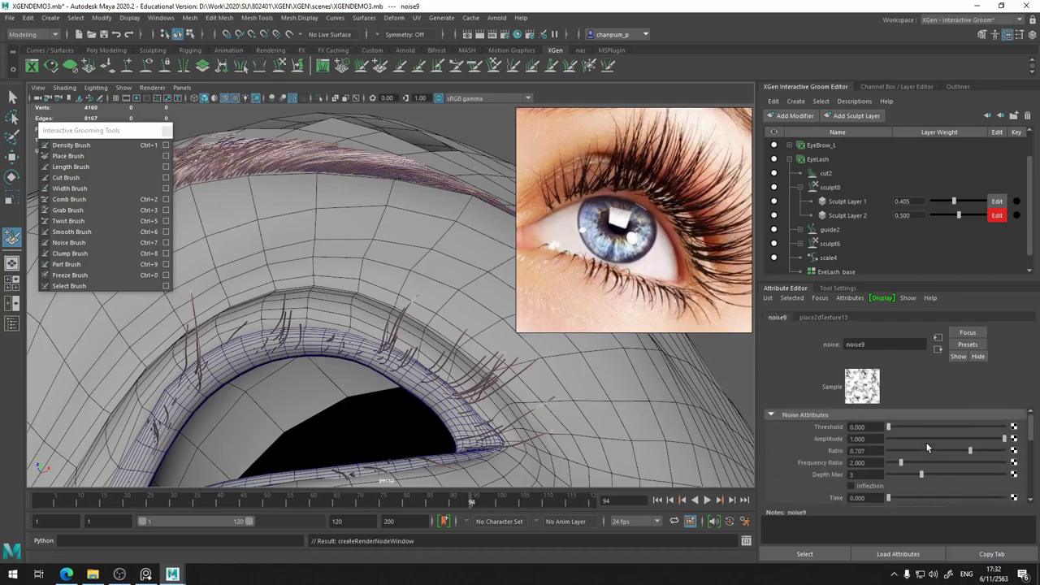
pyautogui.click(819, 318)
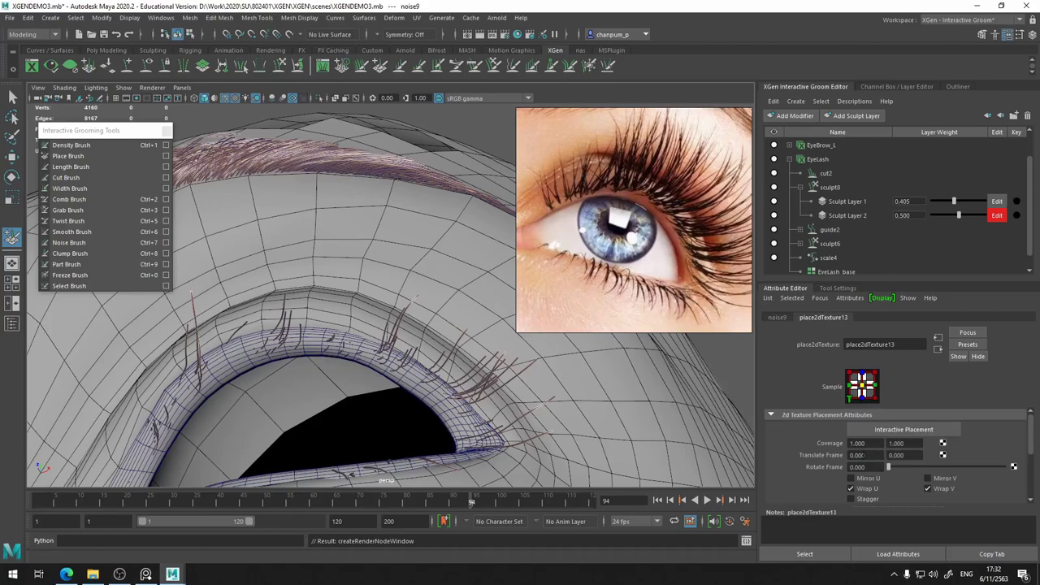
pyautogui.click(780, 319)
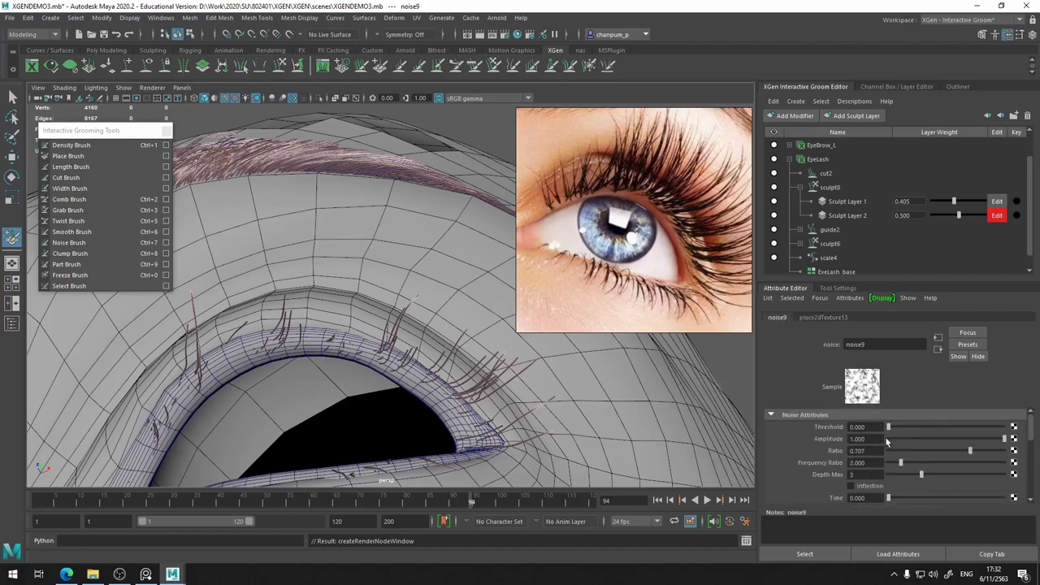
# Set place2dTexture13's Repeat U and Repeat V to 10
pyautogui.click(841, 318)
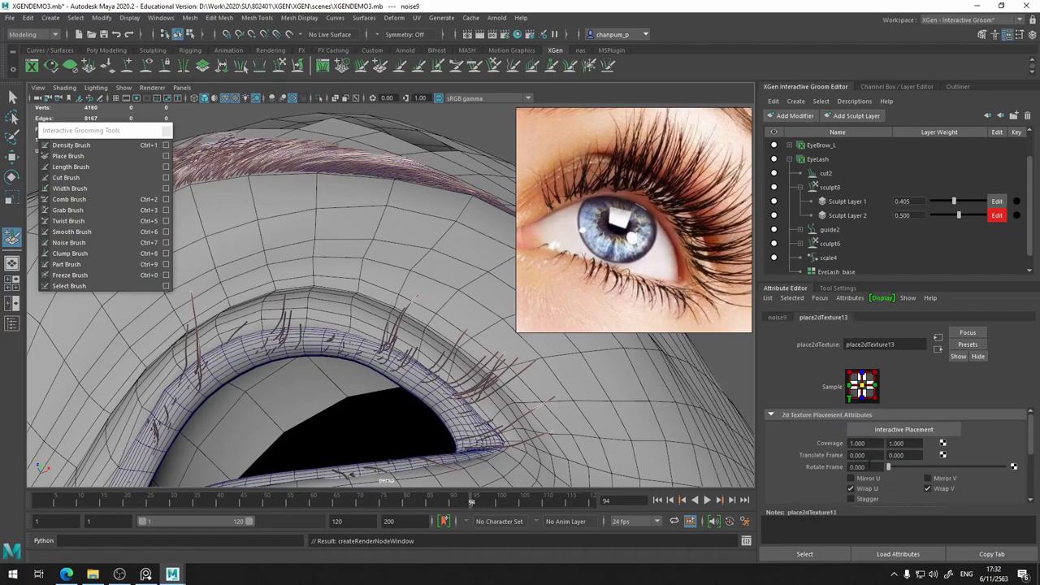
pyautogui.scroll(-2, 893, 454)
pyautogui.click(857, 477)
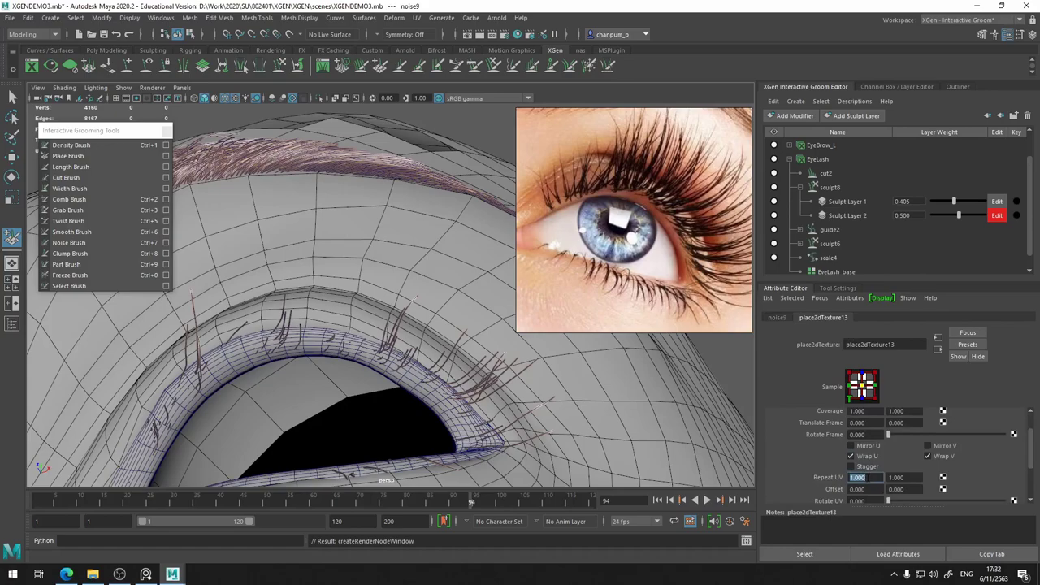
pyautogui.write('10')
pyautogui.press('Tab')
pyautogui.write('10')
pyautogui.press('Return')
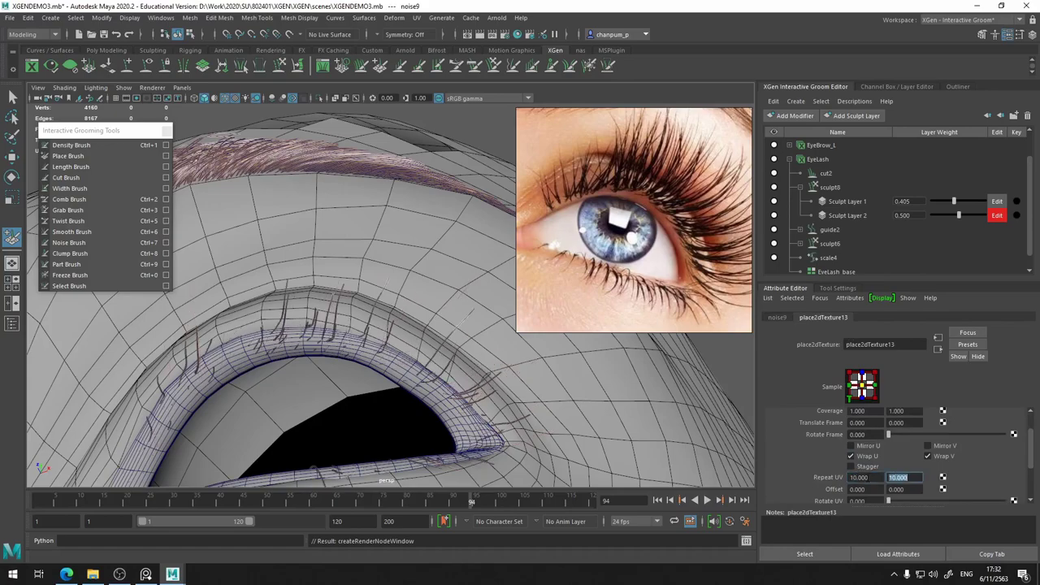
# Lower noise9's Alpha Gain to about 0.12 and unmute cut2 to shorten the lashes
pyautogui.click(777, 317)
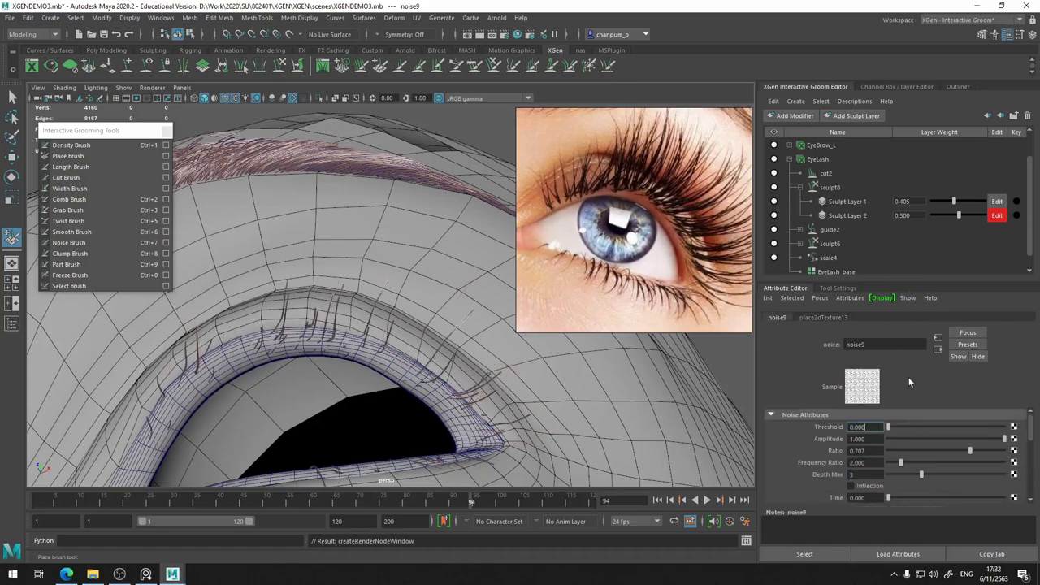
pyautogui.scroll(-5, 929, 469)
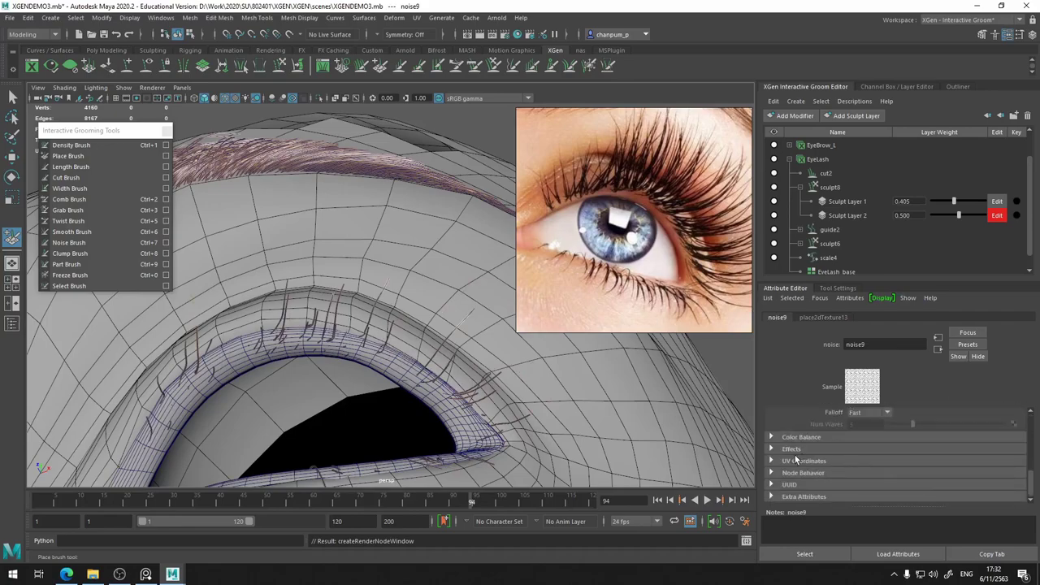
pyautogui.click(817, 440)
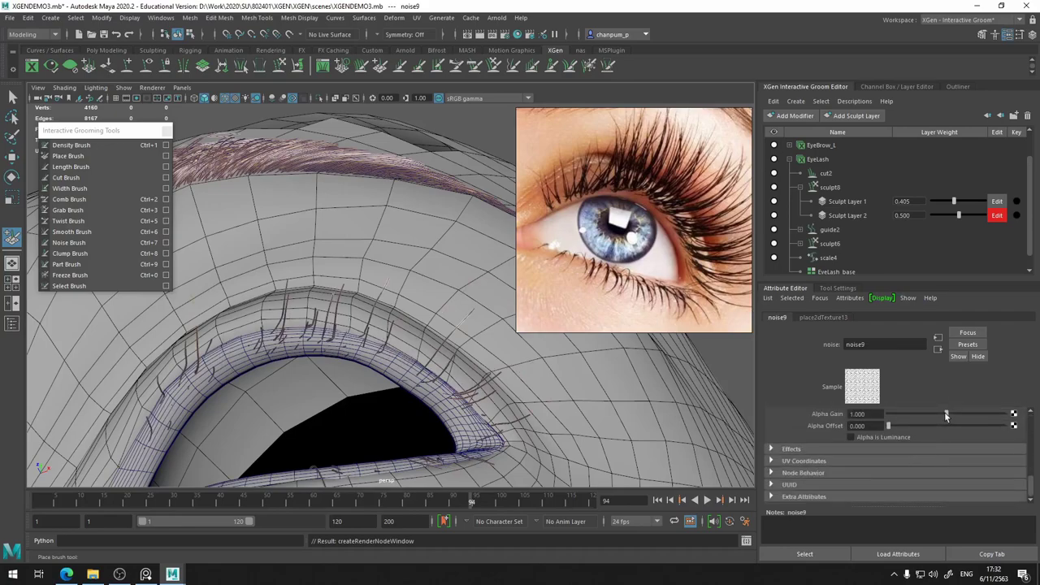
pyautogui.moveTo(935, 415); pyautogui.dragTo(895, 416)
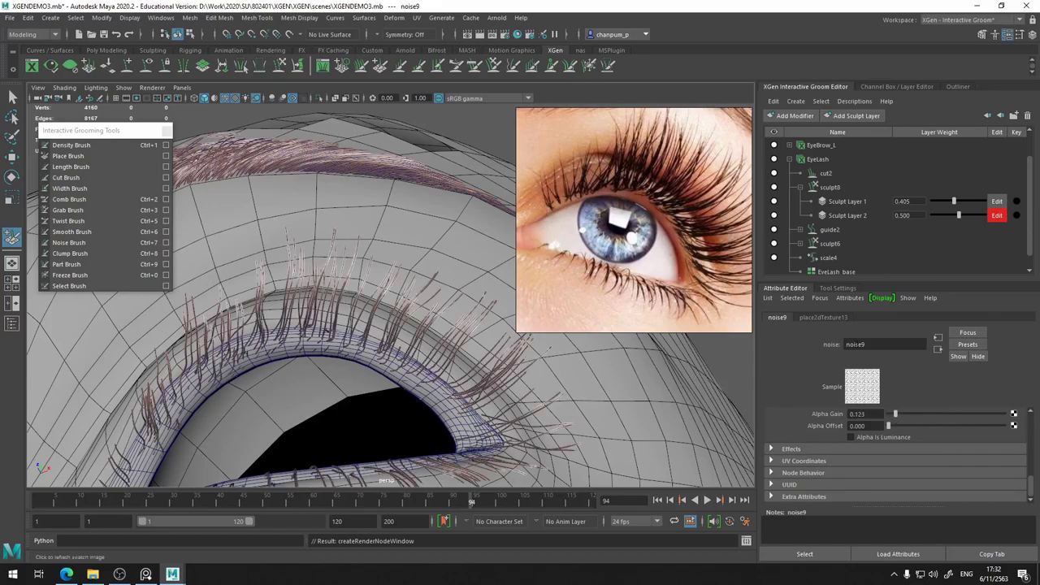
pyautogui.click(773, 174)
pyautogui.click(774, 173)
pyautogui.moveTo(427, 325)
pyautogui.keyDown('alt'); pyautogui.mouseDown()
pyautogui.moveTo(426, 262)
pyautogui.moveTo(471, 284)
pyautogui.moveTo(487, 279)
pyautogui.moveTo(429, 295)
pyautogui.moveTo(415, 268)
pyautogui.mouseUp(); pyautogui.keyUp('alt')
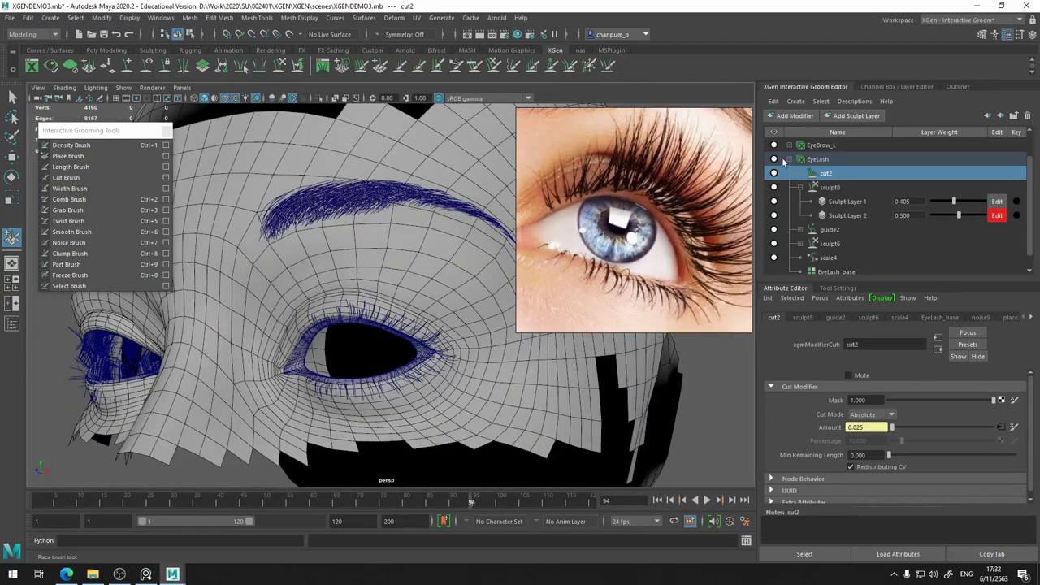
pyautogui.click(801, 188)
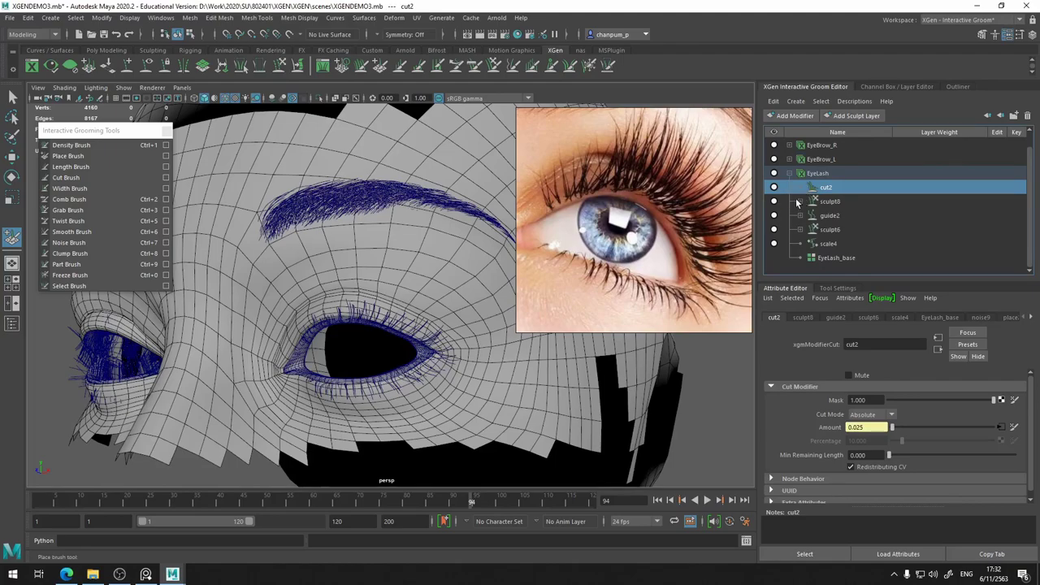
pyautogui.click(799, 201)
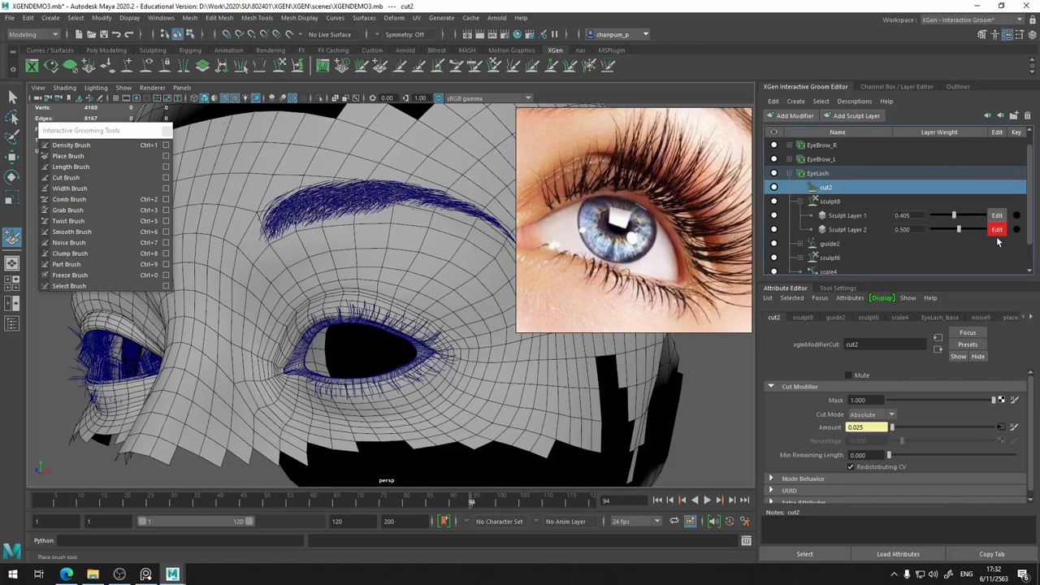
pyautogui.click(774, 215)
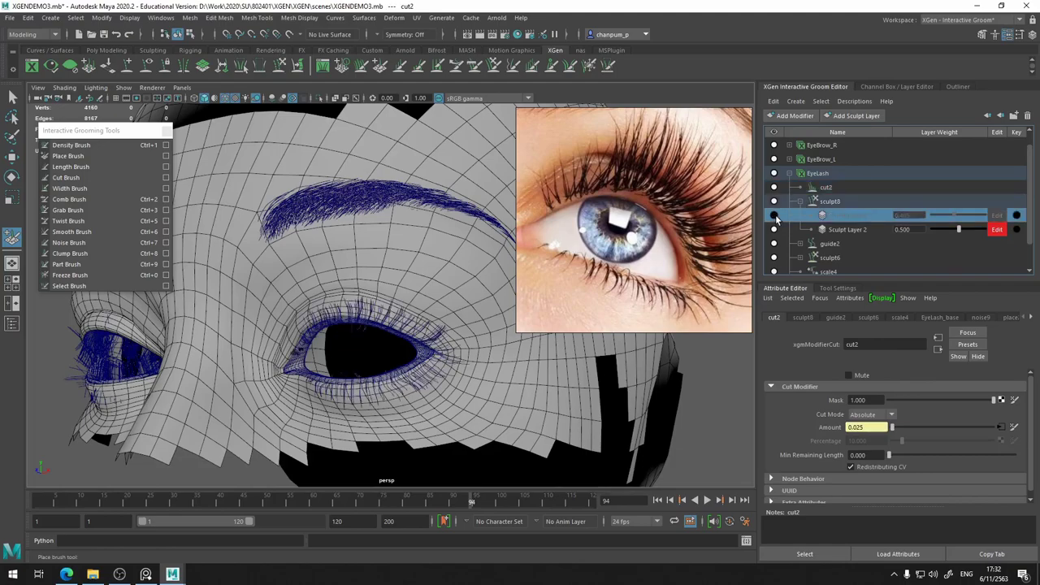
pyautogui.click(774, 229)
pyautogui.click(774, 229)
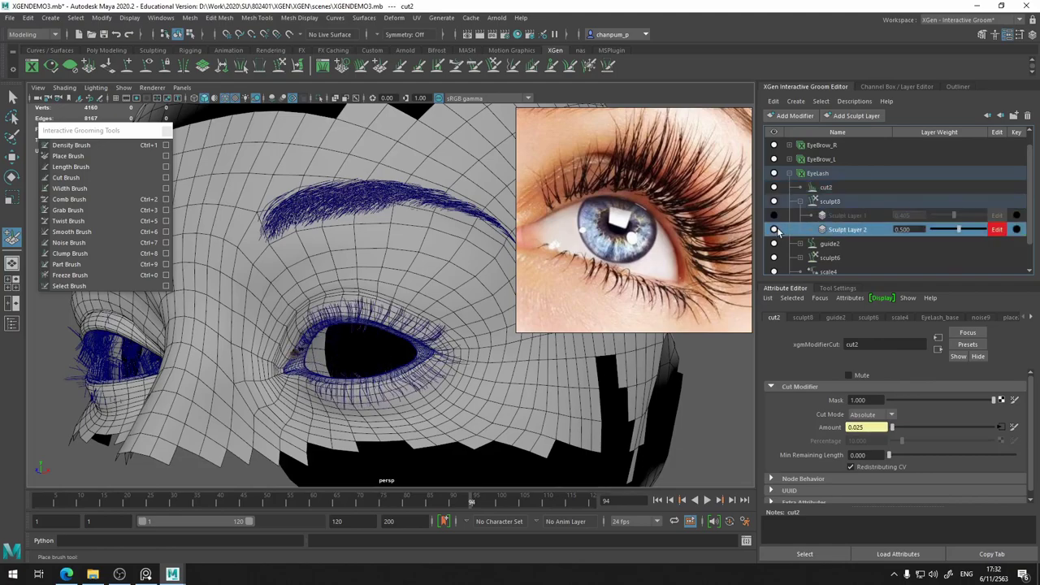
pyautogui.click(774, 215)
pyautogui.scroll(3, 406, 284)
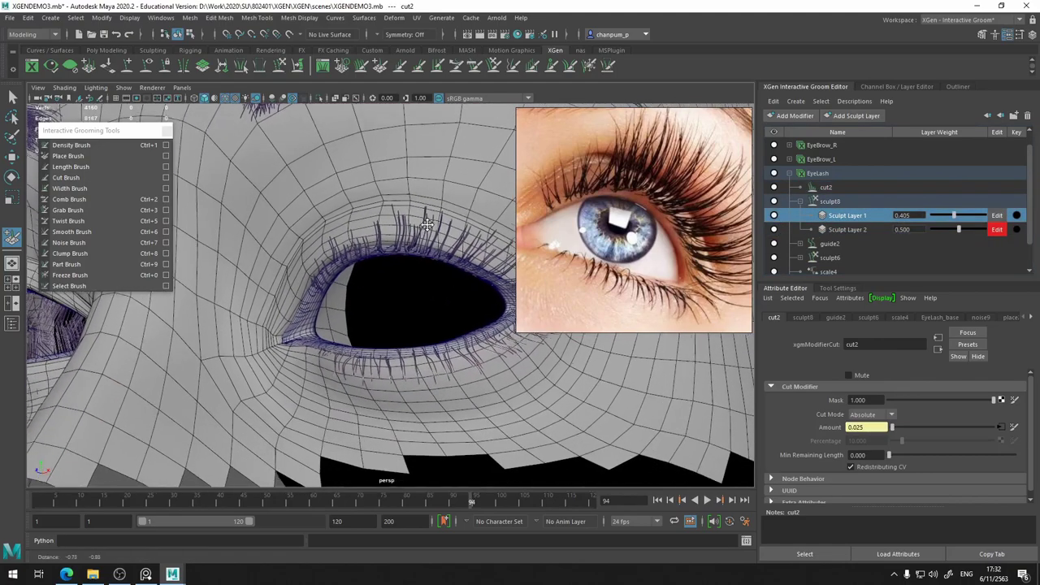
pyautogui.moveTo(406, 284)
pyautogui.keyDown('alt'); pyautogui.mouseDown()
pyautogui.moveTo(447, 229)
pyautogui.moveTo(790, 217)
pyautogui.mouseUp(); pyautogui.keyUp('alt')
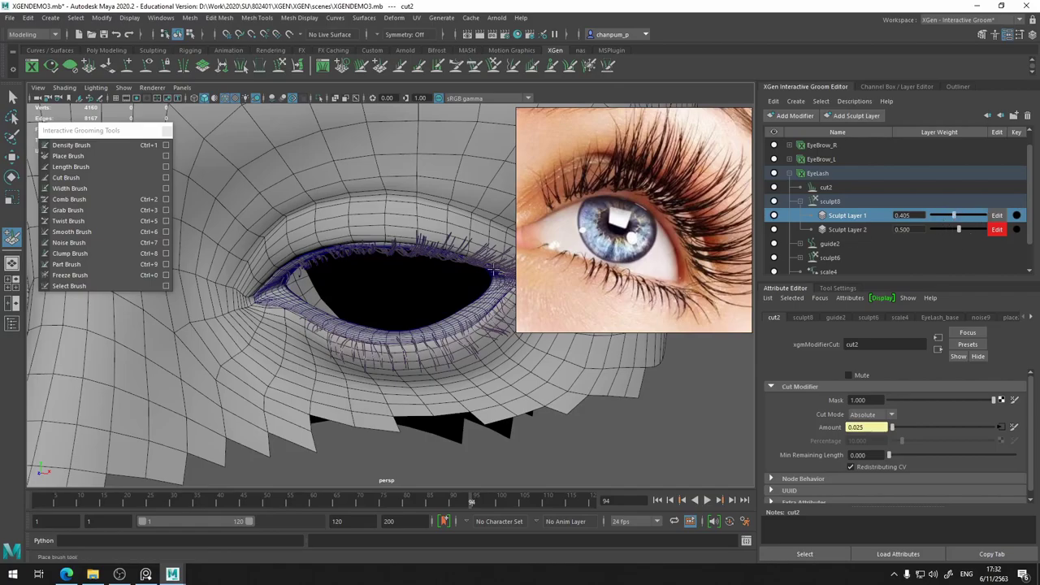
pyautogui.moveTo(499, 267)
pyautogui.keyDown('alt'); pyautogui.mouseDown()
pyautogui.moveTo(486, 330)
pyautogui.moveTo(394, 301)
pyautogui.mouseUp(); pyautogui.keyUp('alt')
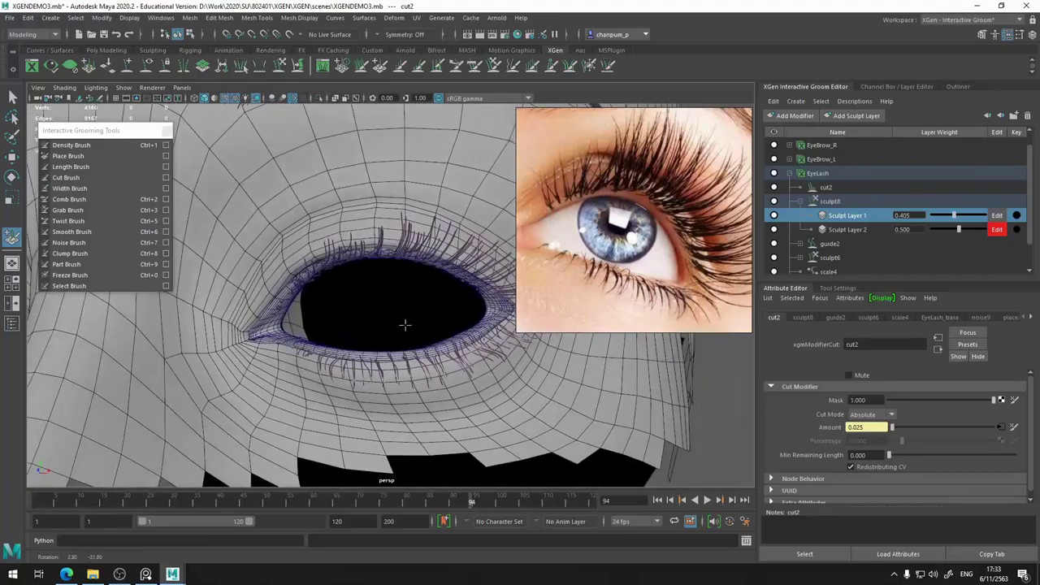
pyautogui.keyDown('alt'); pyautogui.moveTo(394, 300); pyautogui.dragTo(330, 318, button='middle'); pyautogui.keyUp('alt')
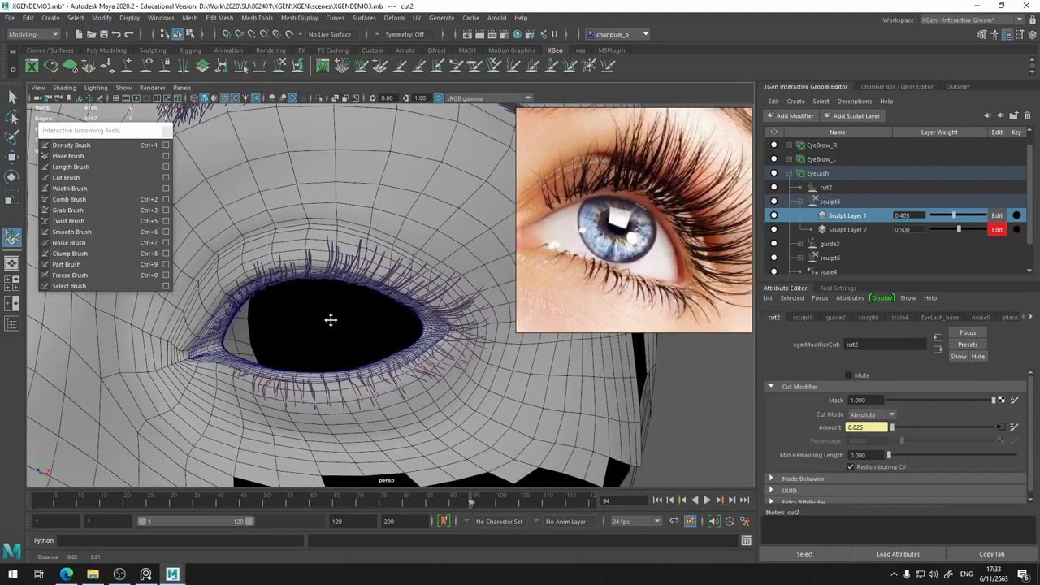
pyautogui.click(823, 173)
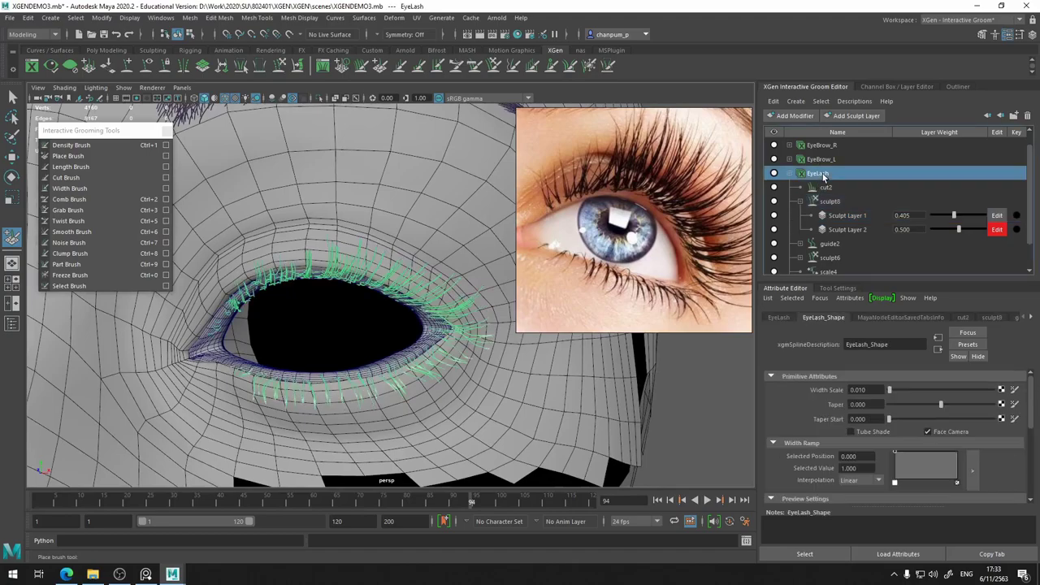
pyautogui.click(798, 117)
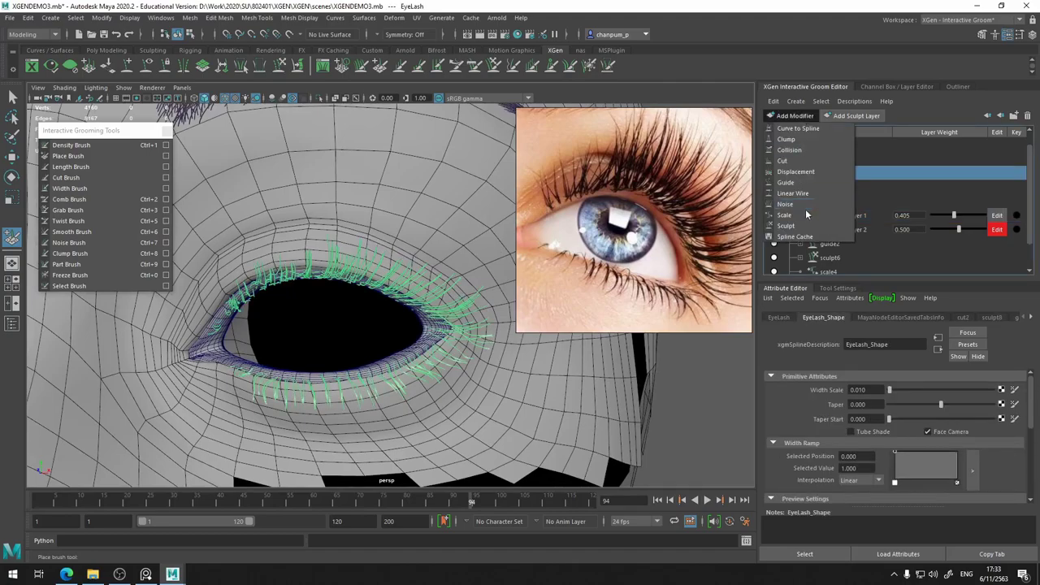
pyautogui.click(797, 206)
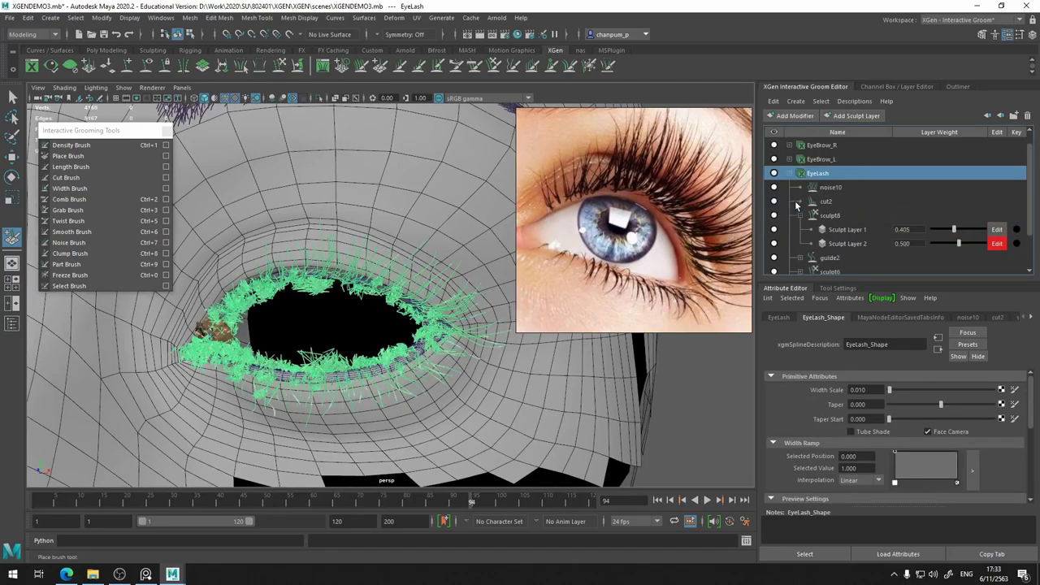
pyautogui.scroll(5, 376, 315)
pyautogui.moveTo(376, 315)
pyautogui.keyDown('alt'); pyautogui.mouseDown(button='middle')
pyautogui.moveTo(325, 328)
pyautogui.moveTo(377, 296)
pyautogui.mouseUp(button='middle'); pyautogui.keyUp('alt')
pyautogui.click(831, 189)
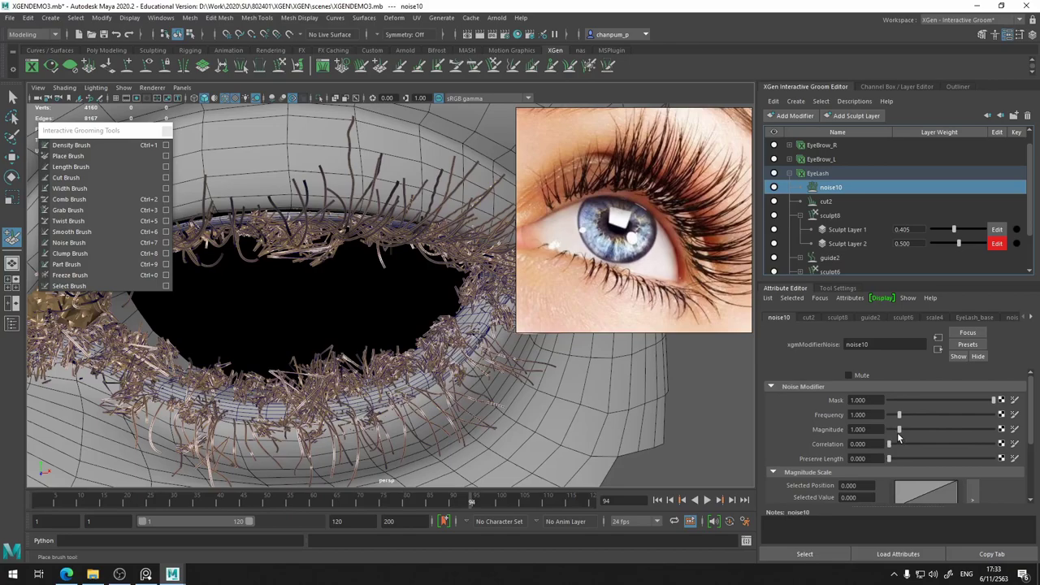
pyautogui.moveTo(897, 431); pyautogui.dragTo(890, 431)
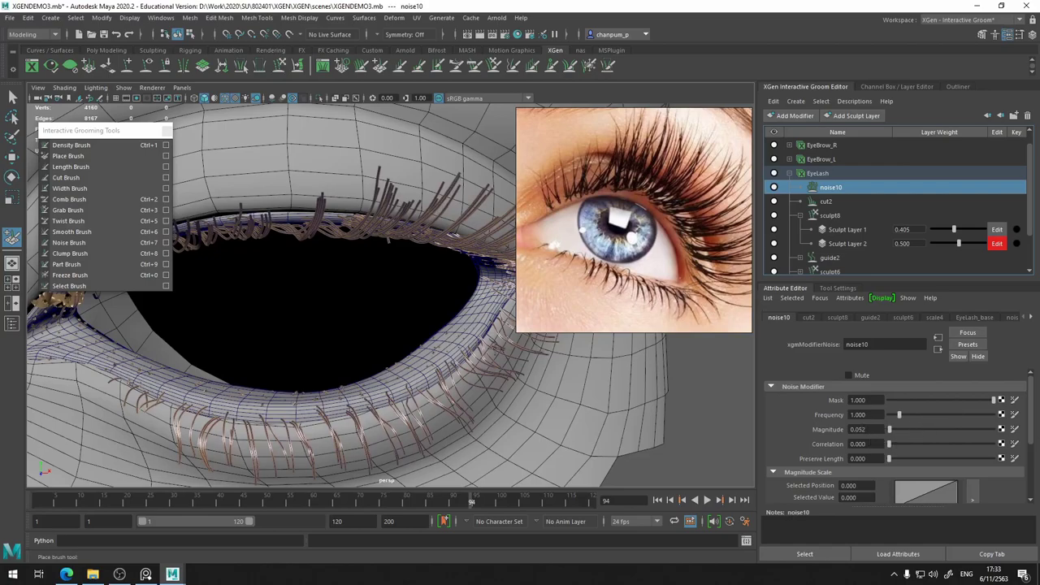
pyautogui.moveTo(344, 393)
pyautogui.keyDown('alt'); pyautogui.mouseDown()
pyautogui.moveTo(384, 401)
pyautogui.moveTo(349, 336)
pyautogui.moveTo(349, 359)
pyautogui.mouseUp(); pyautogui.keyUp('alt')
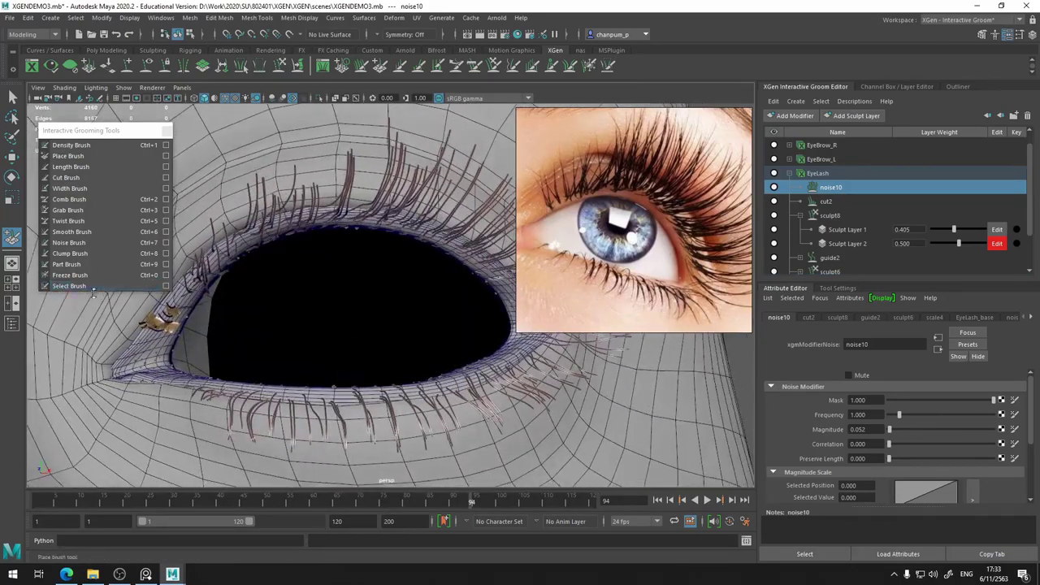
pyautogui.moveTo(94, 293)
pyautogui.keyDown('alt'); pyautogui.mouseDown()
pyautogui.moveTo(269, 355)
pyautogui.moveTo(298, 337)
pyautogui.moveTo(331, 351)
pyautogui.moveTo(390, 349)
pyautogui.mouseUp(); pyautogui.keyUp('alt')
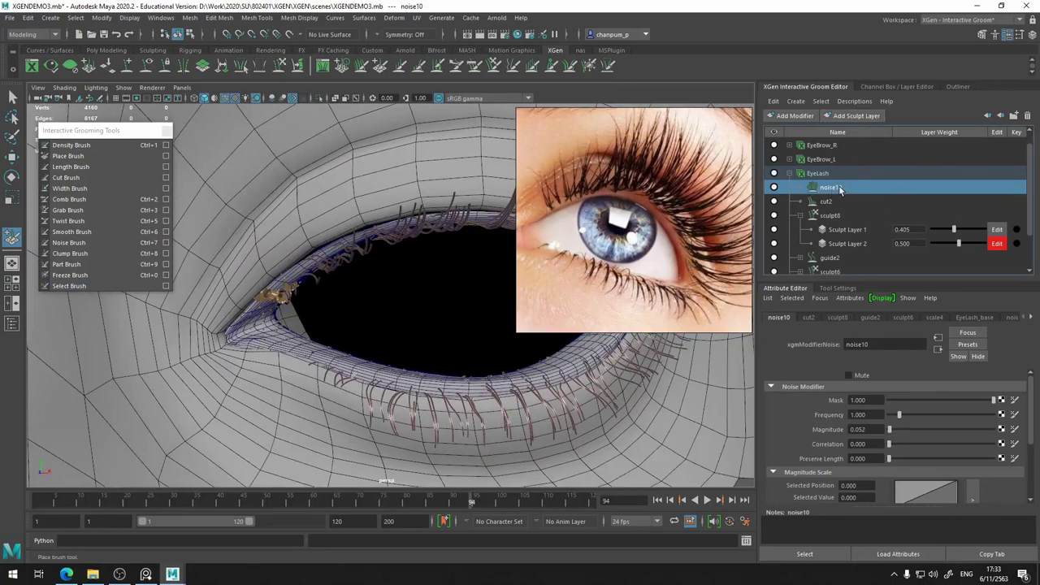
pyautogui.click(1027, 116)
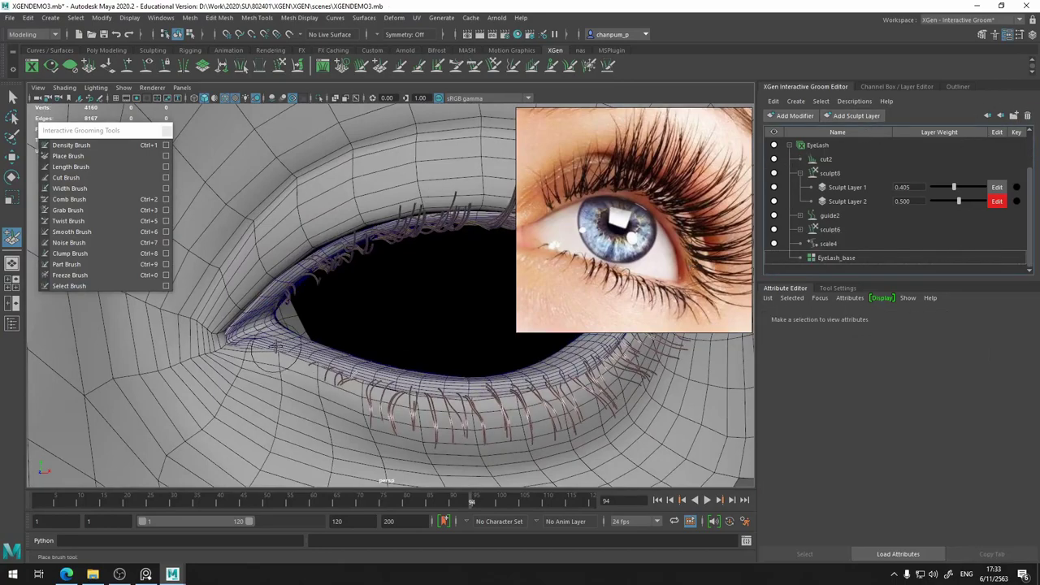
# Select EyeLash_base under EyeLash to show its generator settings (Density Multiplier 3.000)
pyautogui.keyDown('alt'); pyautogui.moveTo(276, 369); pyautogui.dragTo(258, 330); pyautogui.keyUp('alt')
pyautogui.keyDown('alt'); pyautogui.moveTo(258, 329); pyautogui.dragTo(264, 366, button='right'); pyautogui.keyUp('alt')
pyautogui.moveTo(264, 366)
pyautogui.keyDown('alt'); pyautogui.mouseDown()
pyautogui.moveTo(155, 353)
pyautogui.moveTo(116, 360)
pyautogui.moveTo(406, 325)
pyautogui.moveTo(396, 319)
pyautogui.moveTo(363, 363)
pyautogui.moveTo(390, 355)
pyautogui.mouseUp(); pyautogui.keyUp('alt')
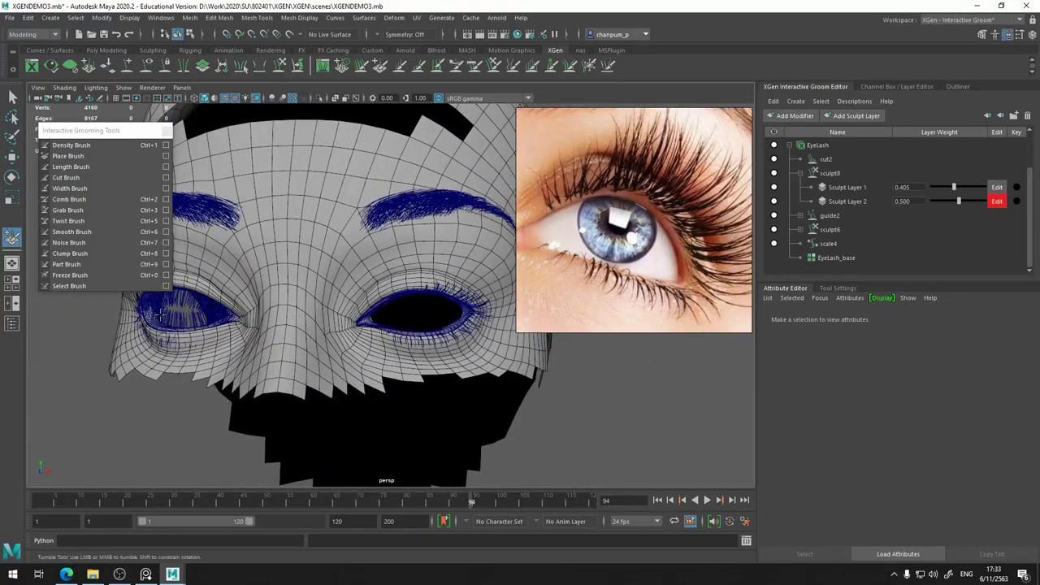
pyautogui.keyDown('alt'); pyautogui.moveTo(428, 313); pyautogui.dragTo(389, 324); pyautogui.keyUp('alt')
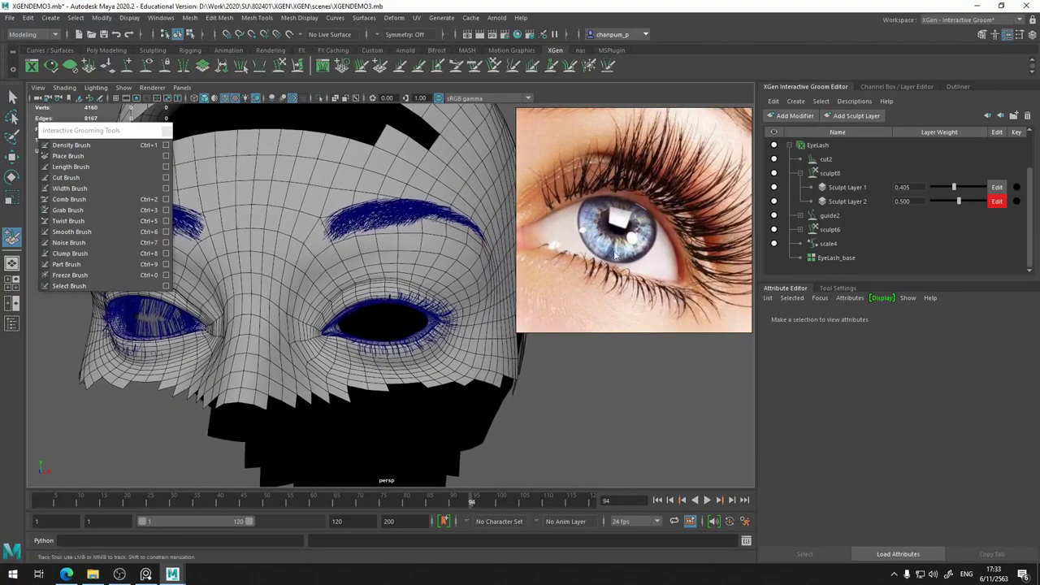
pyautogui.click(790, 145)
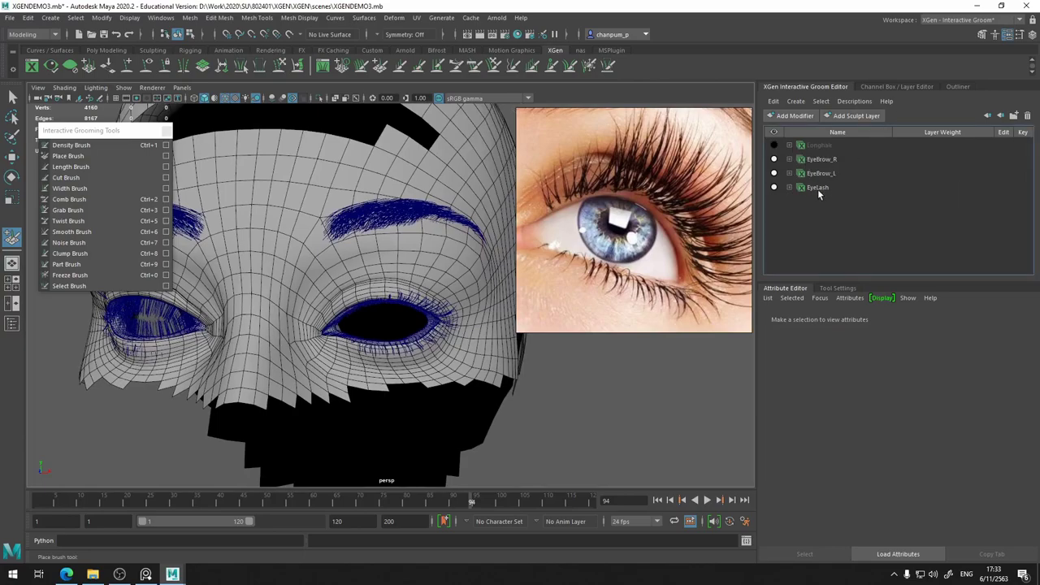
pyautogui.doubleClick(820, 188)
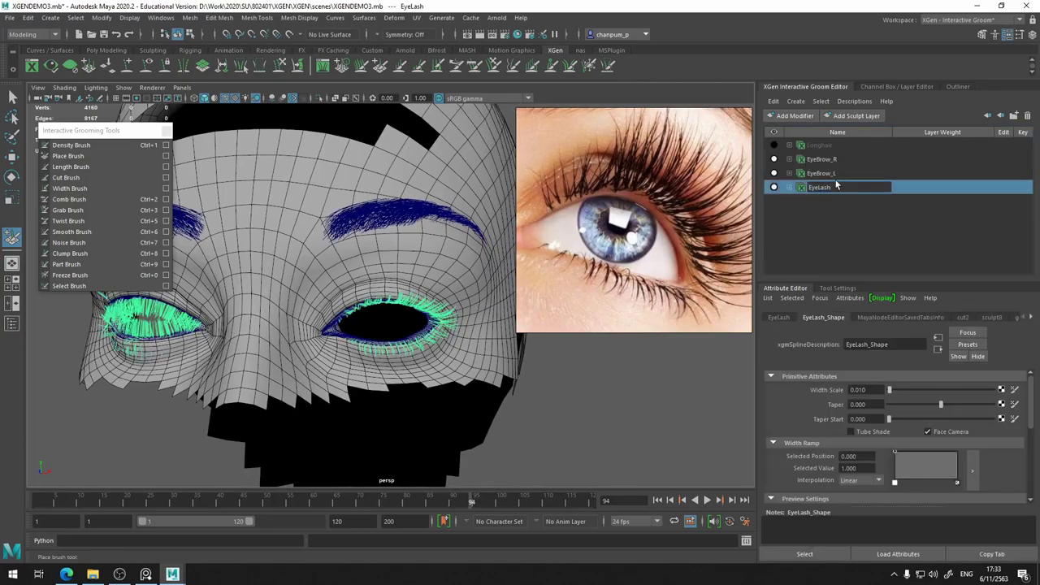
pyautogui.click(791, 189)
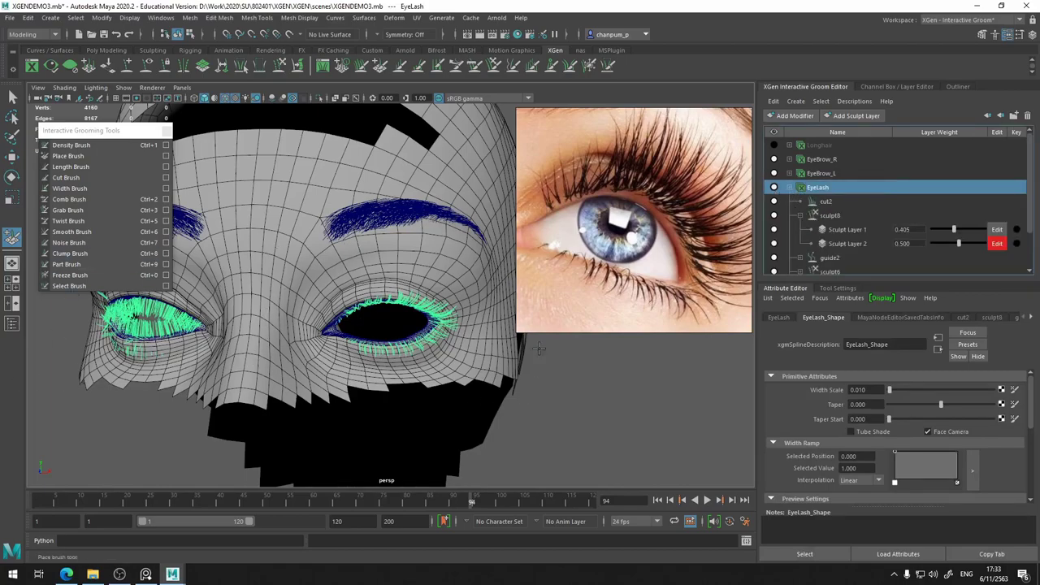
pyautogui.click(800, 215)
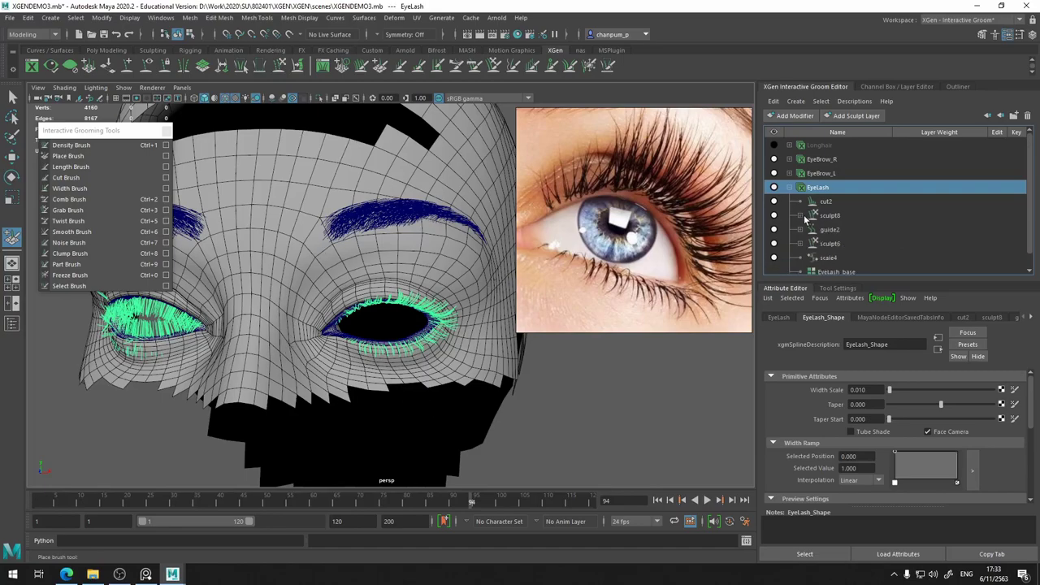
pyautogui.scroll(-1, 828, 244)
pyautogui.click(841, 260)
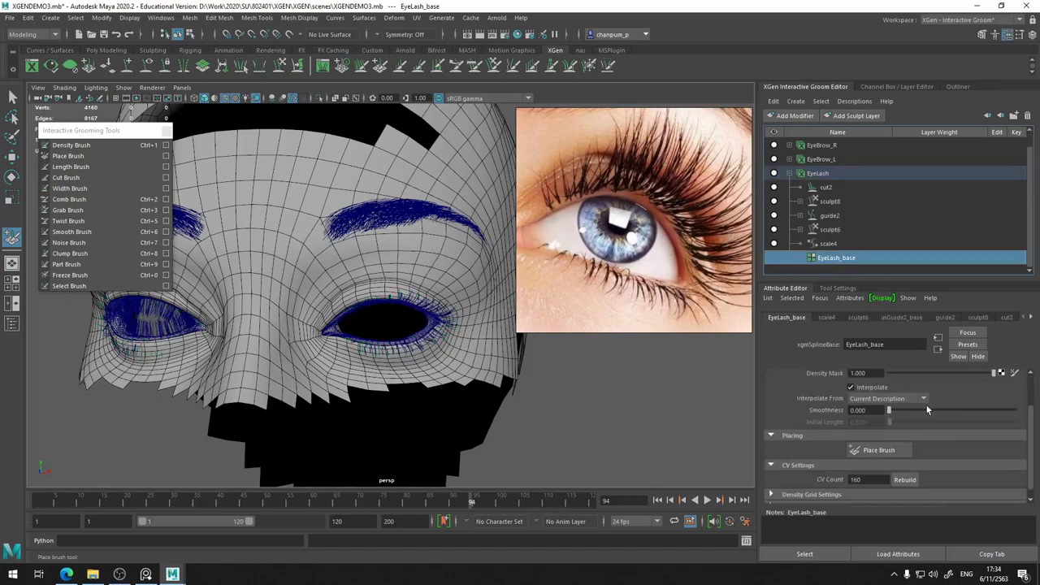
pyautogui.scroll(1, 927, 410)
pyautogui.scroll(1, 921, 411)
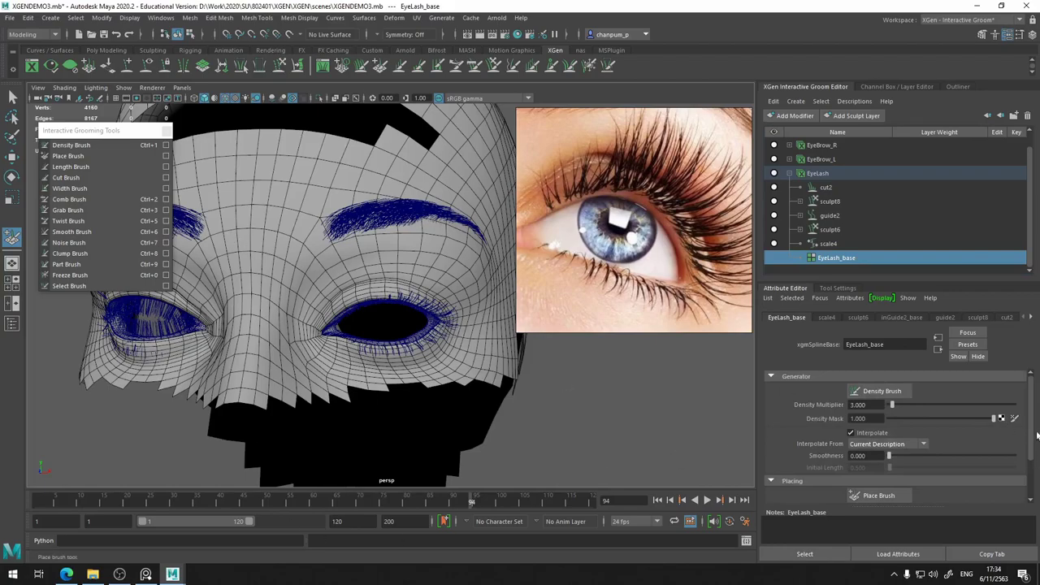
# Name the density mask map EyeLashesdensityMask, with JPEG format and White start colour
pyautogui.click(1014, 418)
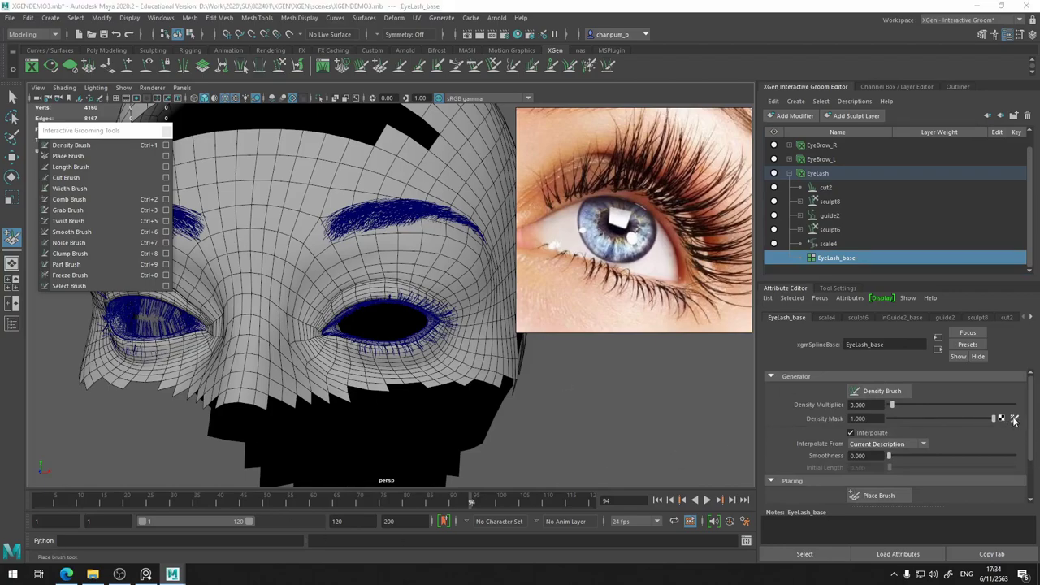
pyautogui.moveTo(493, 216); pyautogui.dragTo(409, 221)
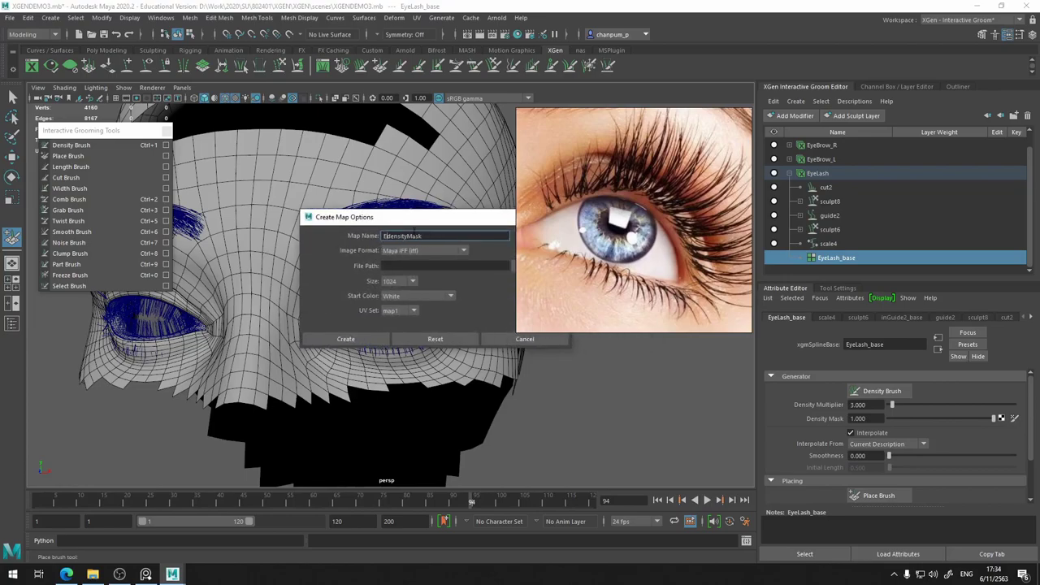
pyautogui.write('EyeLash')
pyautogui.write('D')
pyautogui.press('BackSpace')
pyautogui.write('es')
pyautogui.click(443, 252)
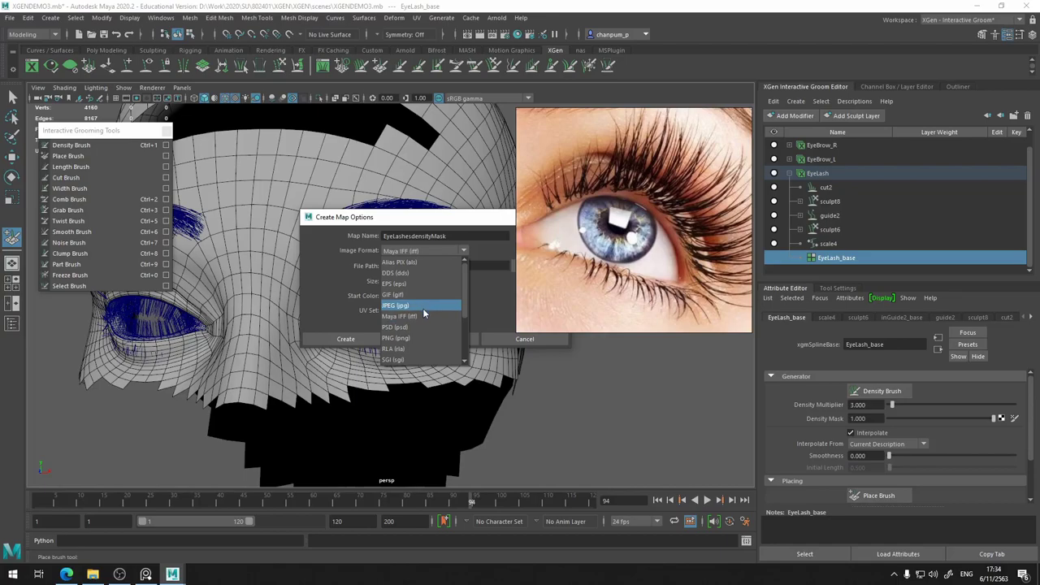
pyautogui.click(423, 306)
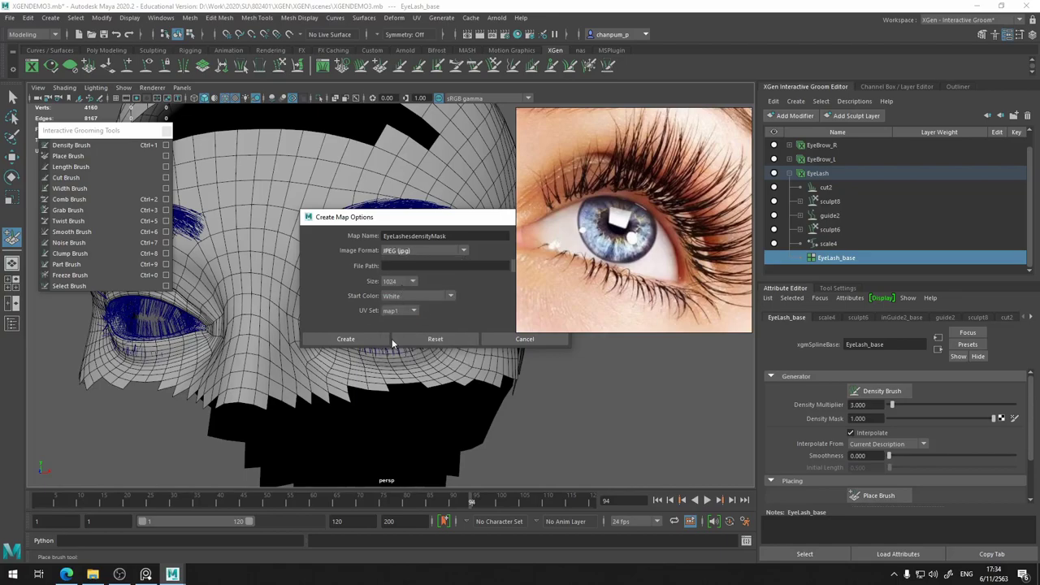
pyautogui.click(416, 298)
pyautogui.click(417, 298)
pyautogui.click(418, 298)
pyautogui.click(465, 313)
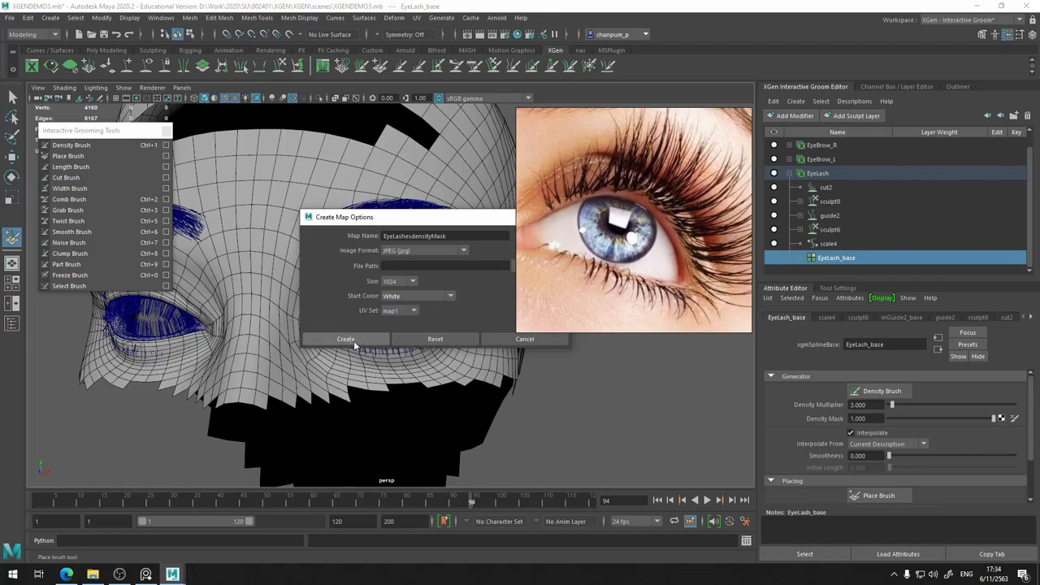
pyautogui.click(354, 343)
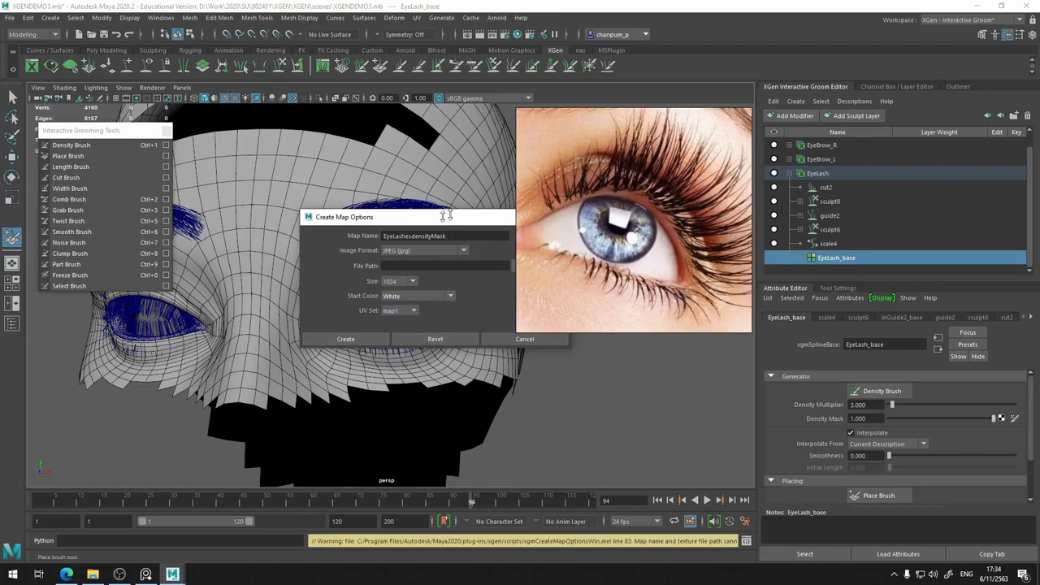
# Set the map's folder to the XGEN project's data folder and create the mask
pyautogui.moveTo(445, 224); pyautogui.dragTo(346, 218)
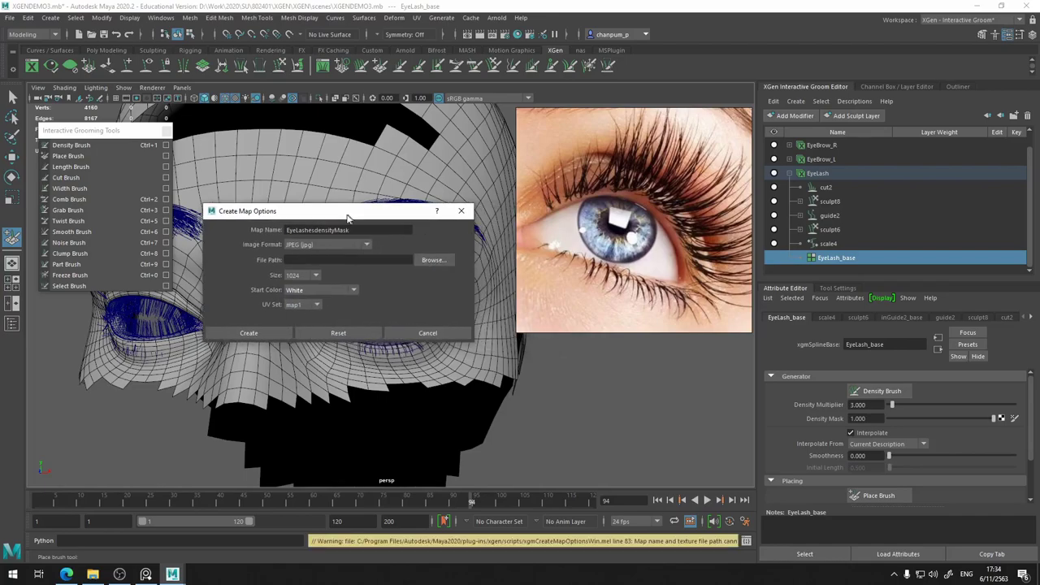
pyautogui.click(432, 260)
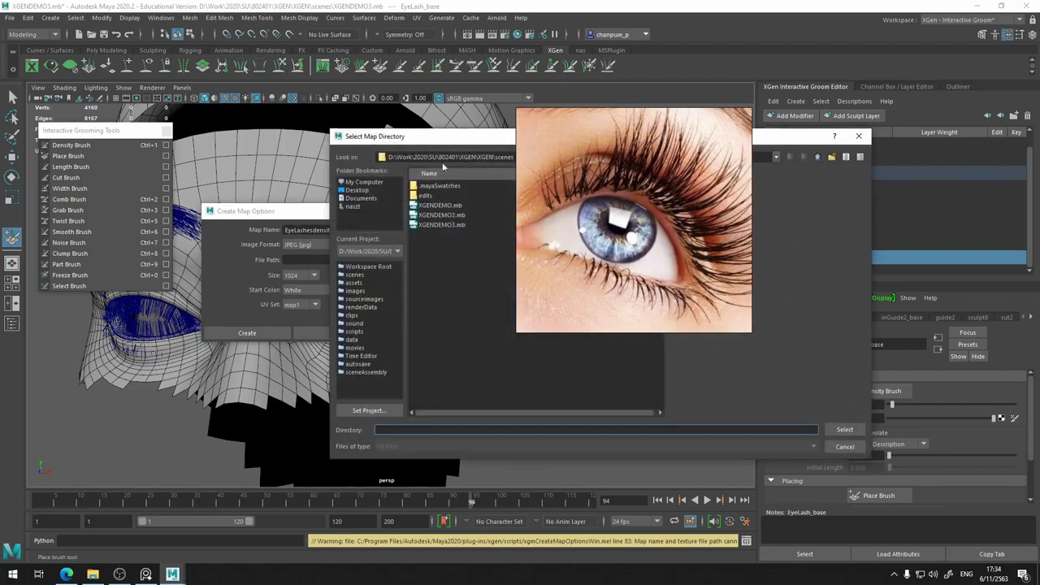
pyautogui.moveTo(451, 139); pyautogui.dragTo(283, 176)
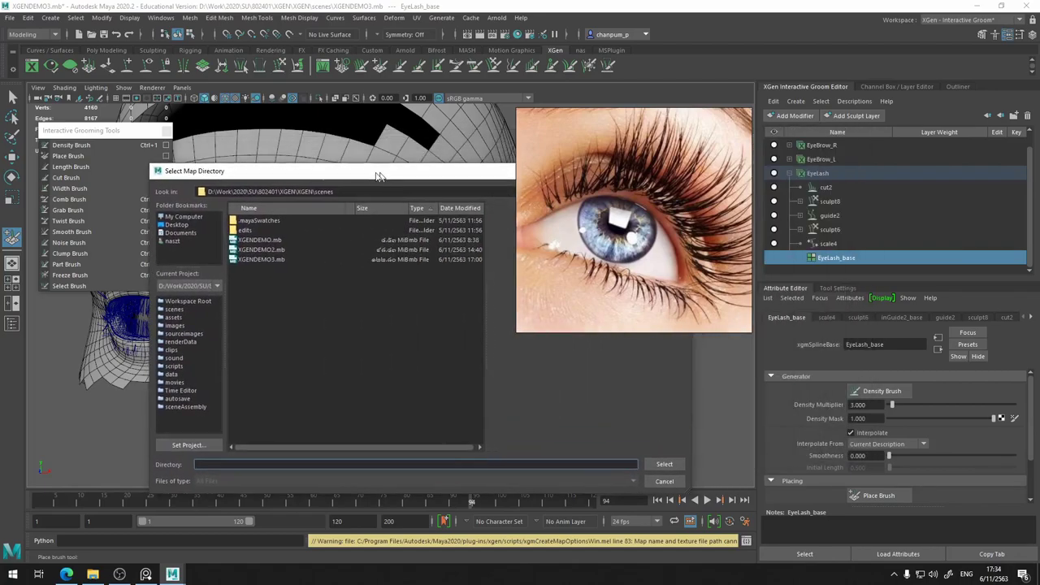
pyautogui.moveTo(372, 173); pyautogui.dragTo(193, 160)
pyautogui.click(469, 179)
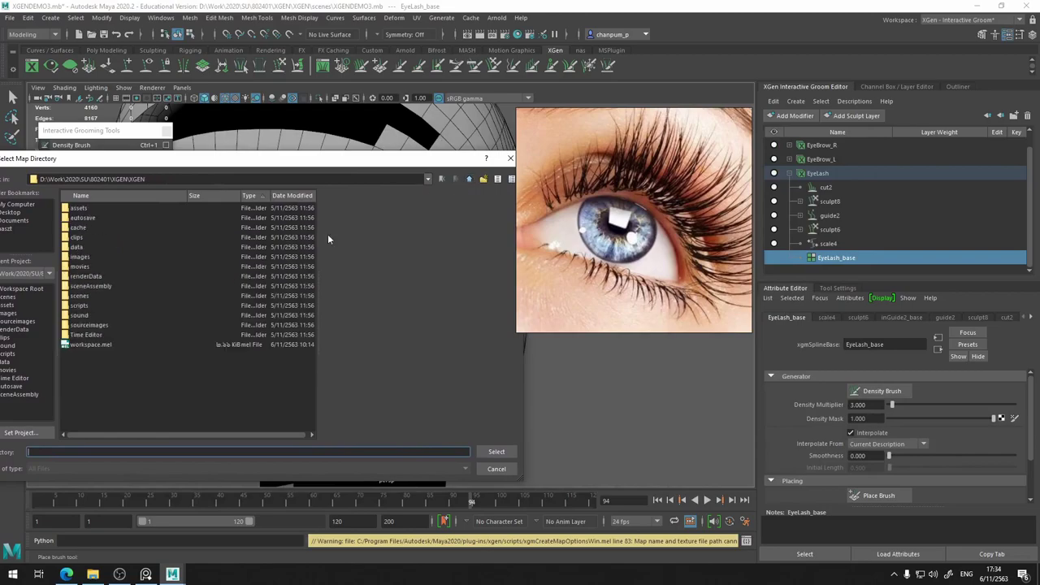
pyautogui.doubleClick(75, 246)
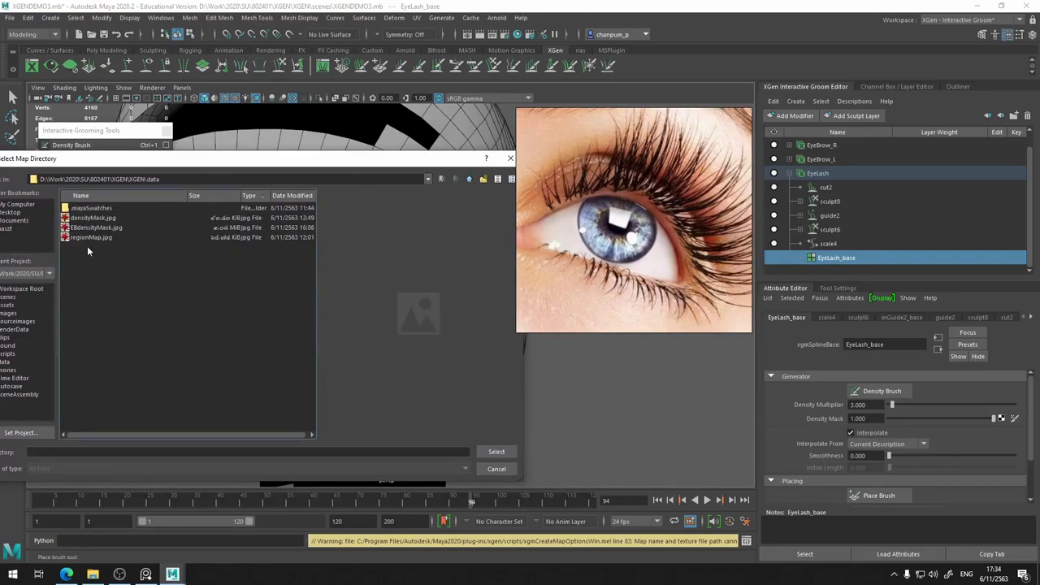
pyautogui.click(505, 451)
pyautogui.click(247, 333)
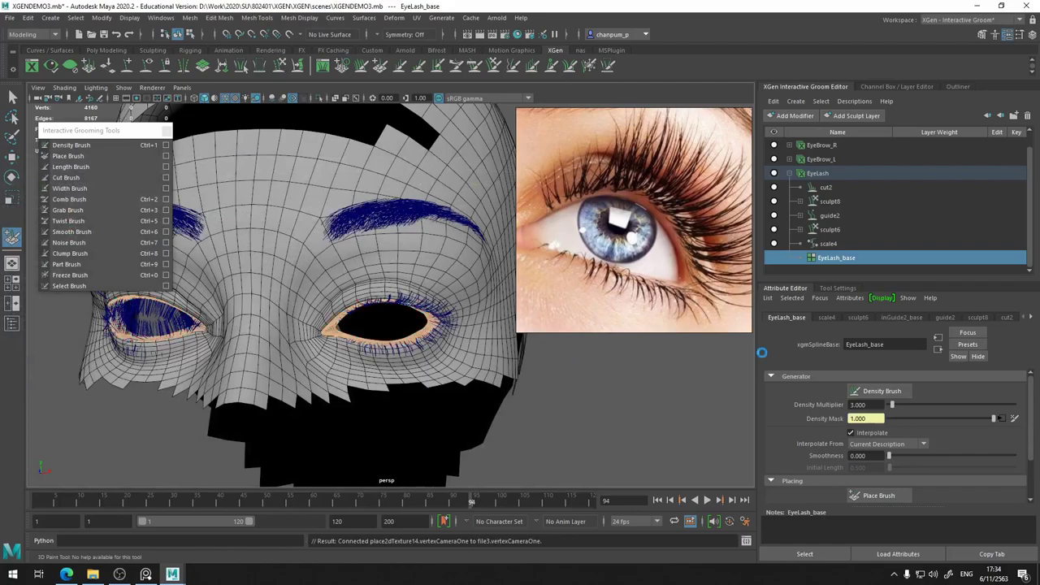
# Paint black along the eyelid rims with the 3D Paint Tool, inspecting from several angles
pyautogui.keyDown('alt'); pyautogui.moveTo(300, 333); pyautogui.dragTo(390, 329); pyautogui.keyUp('alt')
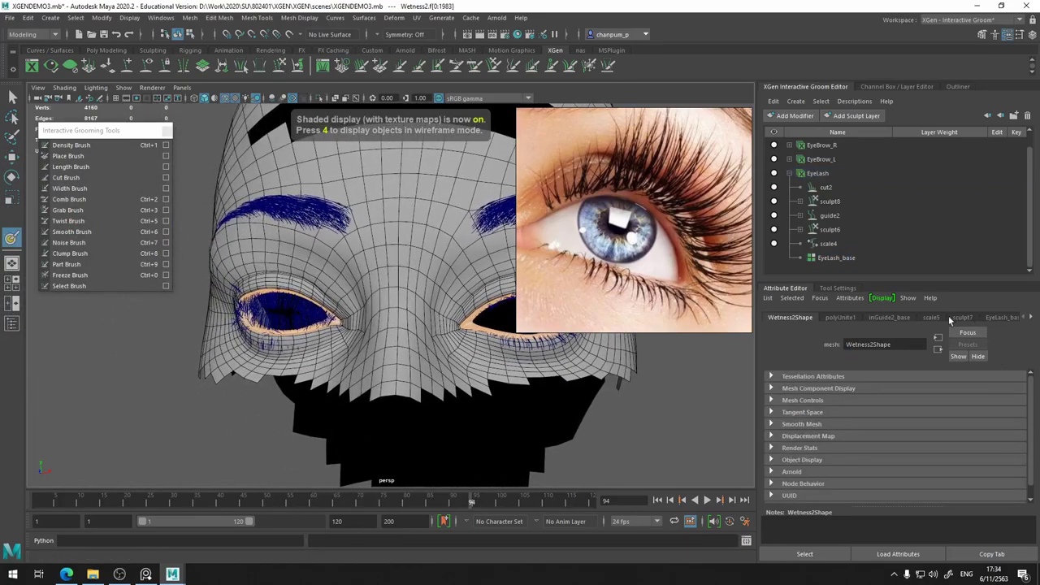
pyautogui.click(841, 288)
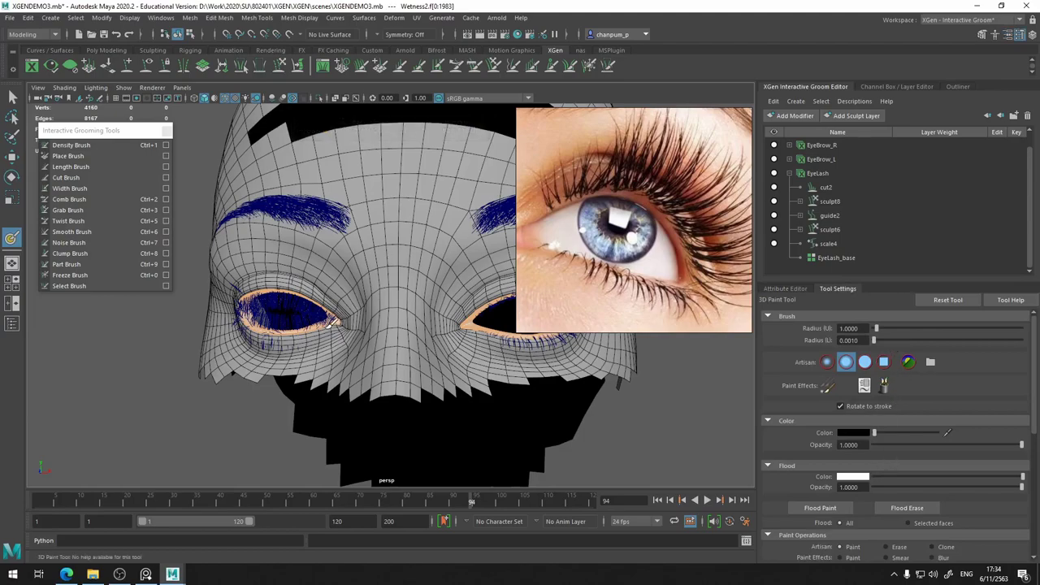
pyautogui.scroll(1, 333, 325)
pyautogui.scroll(1, 333, 325)
pyautogui.scroll(1, 349, 333)
pyautogui.moveTo(351, 333)
pyautogui.mouseDown()
pyautogui.moveTo(327, 314)
pyautogui.moveTo(220, 288)
pyautogui.moveTo(207, 325)
pyautogui.moveTo(307, 344)
pyautogui.moveTo(276, 365)
pyautogui.moveTo(329, 318)
pyautogui.mouseUp()
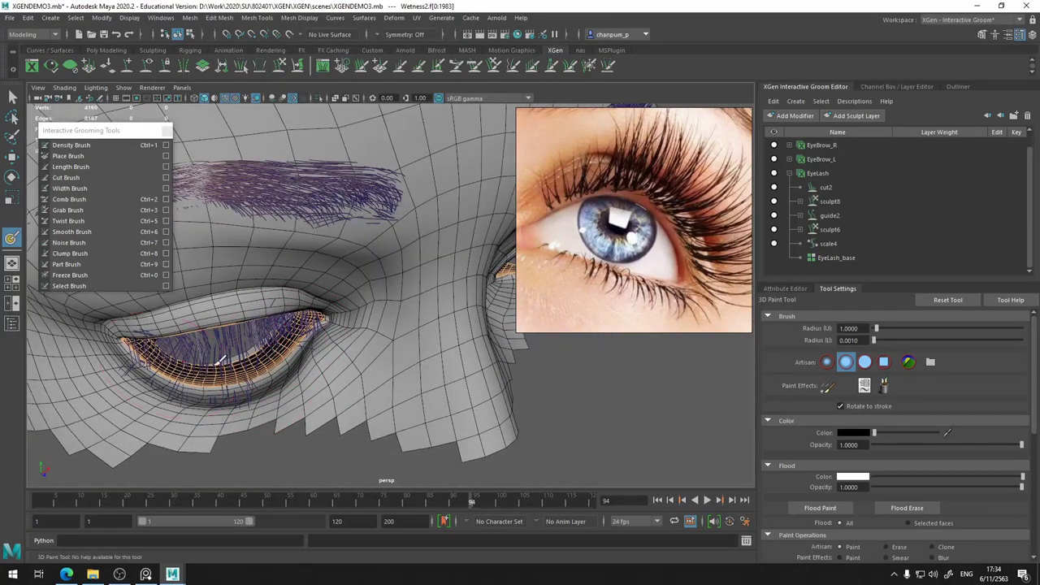
pyautogui.moveTo(312, 349)
pyautogui.keyDown('alt'); pyautogui.mouseDown()
pyautogui.moveTo(267, 342)
pyautogui.moveTo(286, 321)
pyautogui.moveTo(254, 356)
pyautogui.moveTo(283, 385)
pyautogui.mouseUp(); pyautogui.keyUp('alt')
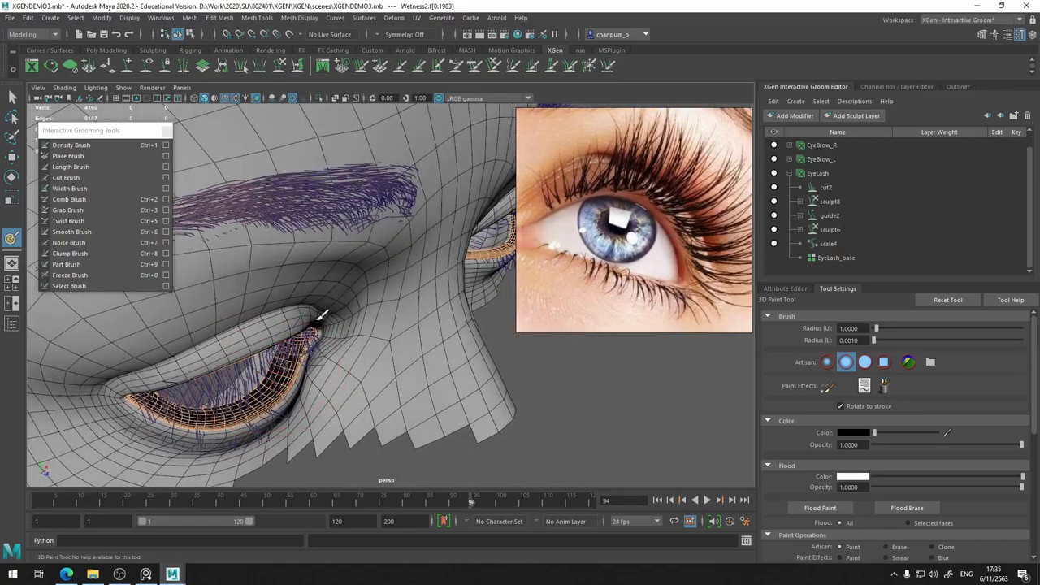
pyautogui.keyDown('alt'); pyautogui.moveTo(322, 314); pyautogui.dragTo(292, 277); pyautogui.keyUp('alt')
pyautogui.keyDown('alt'); pyautogui.moveTo(255, 253); pyautogui.dragTo(182, 296); pyautogui.keyUp('alt')
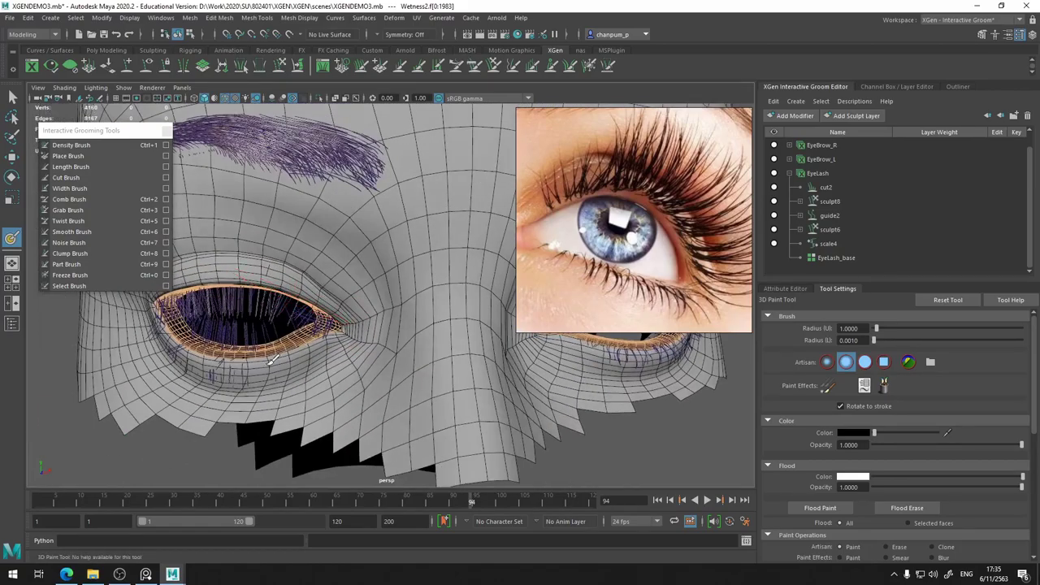
pyautogui.moveTo(323, 306)
pyautogui.keyDown('alt'); pyautogui.mouseDown()
pyautogui.moveTo(441, 307)
pyautogui.moveTo(325, 308)
pyautogui.mouseUp(); pyautogui.keyUp('alt')
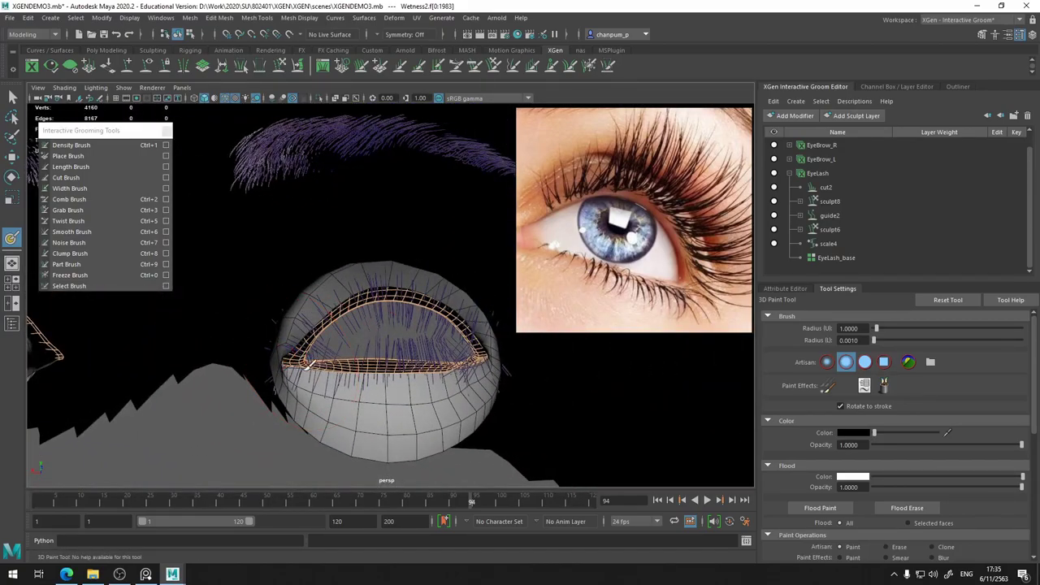
pyautogui.keyDown('alt'); pyautogui.moveTo(480, 360); pyautogui.dragTo(457, 284); pyautogui.keyUp('alt')
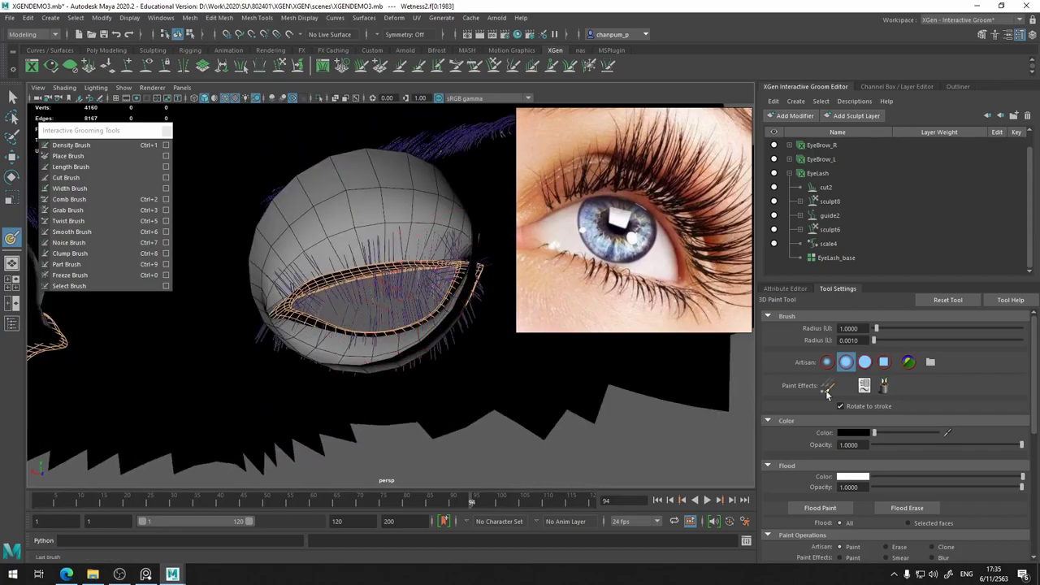
pyautogui.keyDown('alt'); pyautogui.moveTo(309, 321); pyautogui.dragTo(419, 284); pyautogui.keyUp('alt')
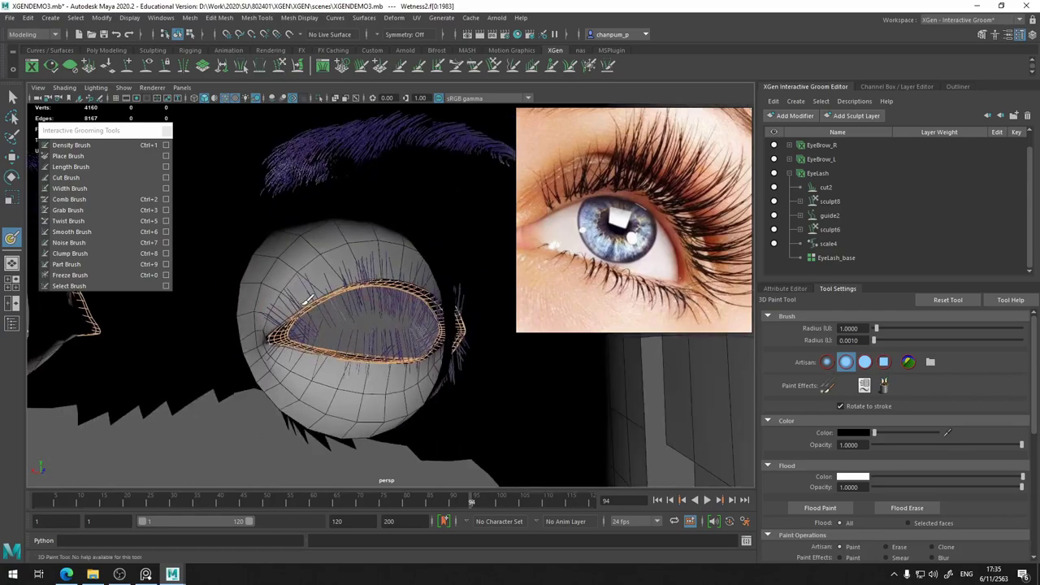
pyautogui.keyDown('alt'); pyautogui.moveTo(447, 319); pyautogui.dragTo(503, 292); pyautogui.keyUp('alt')
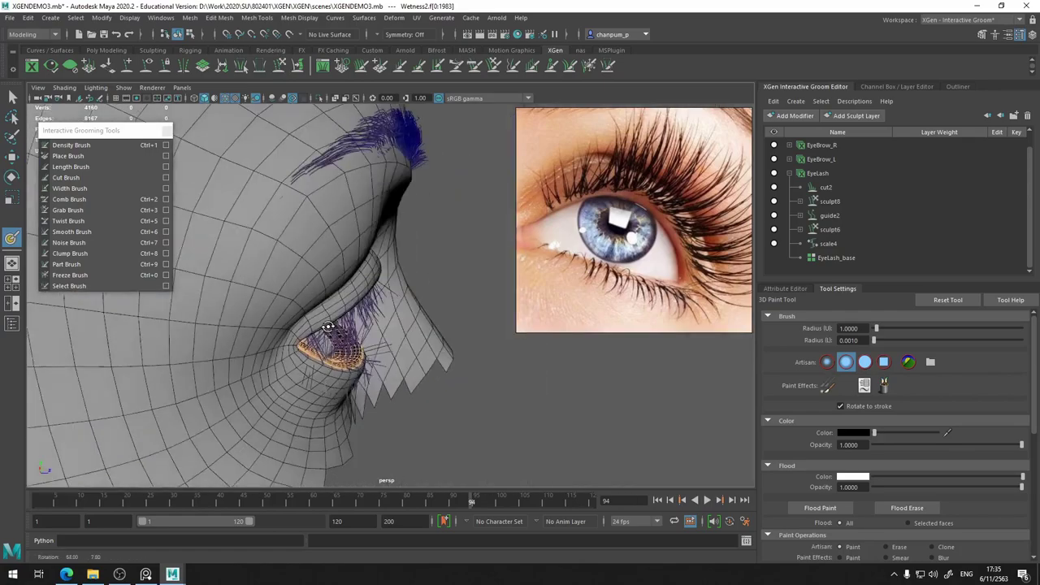
pyautogui.scroll(-3, 952, 436)
pyautogui.scroll(-2, 952, 436)
# Save the painted EyeLashesdensityMask.jpg texture and switch back to the Select Tool
pyautogui.scroll(-1, 877, 471)
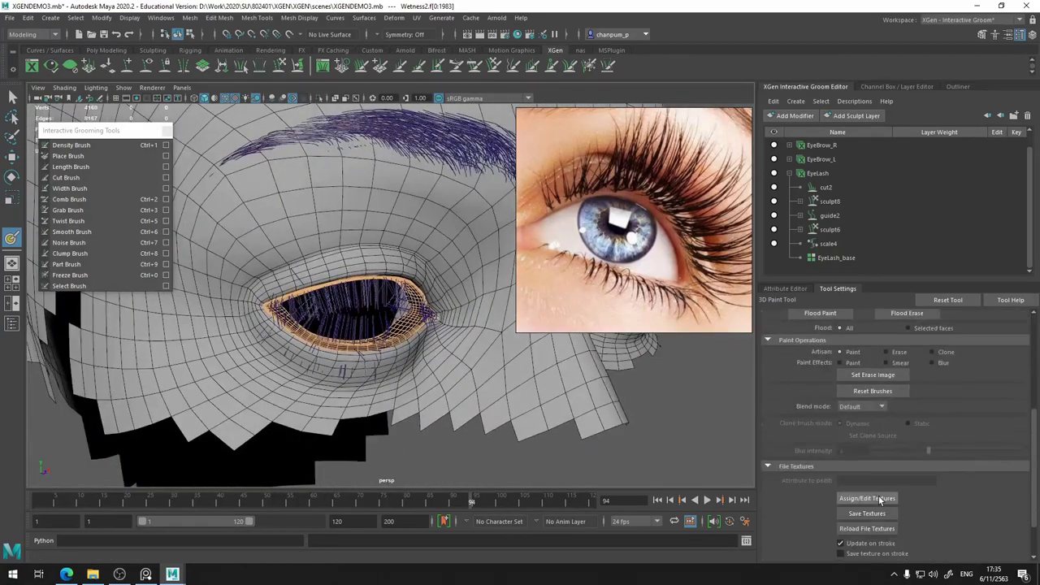
pyautogui.scroll(-1, 878, 495)
pyautogui.click(875, 481)
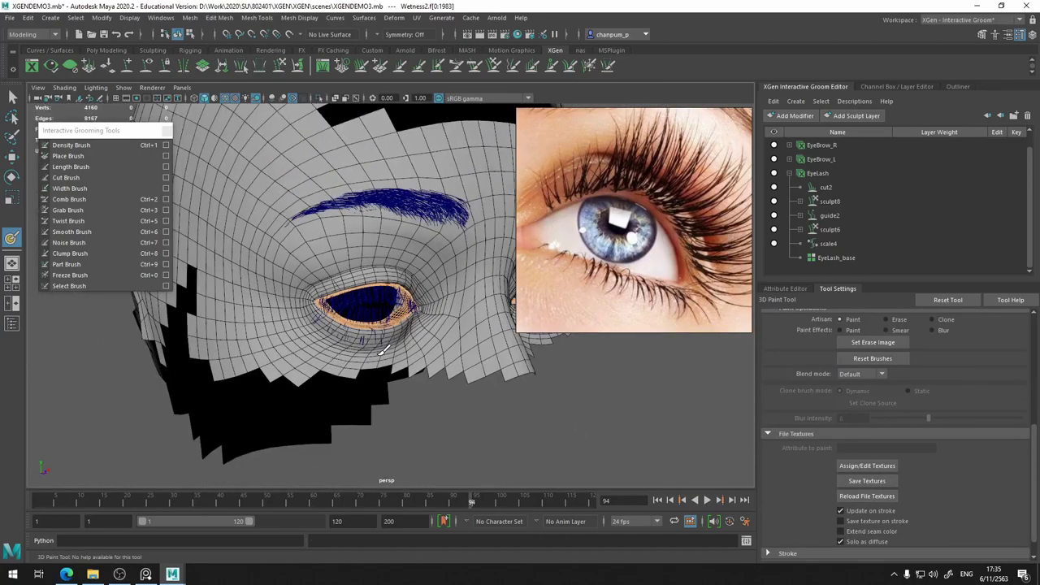
pyautogui.keyDown('alt'); pyautogui.moveTo(382, 349); pyautogui.dragTo(395, 341); pyautogui.keyUp('alt')
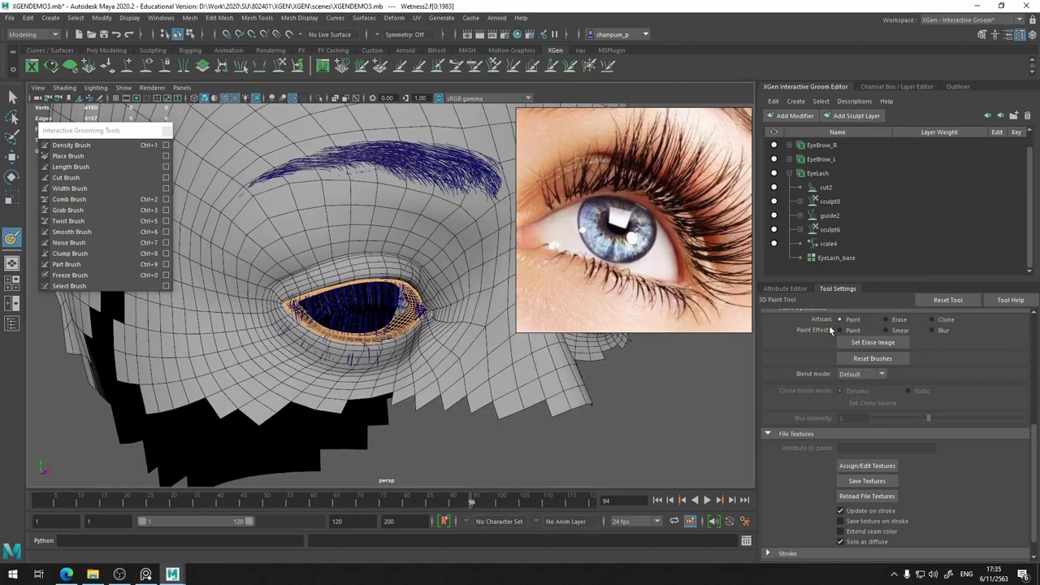
pyautogui.click(785, 289)
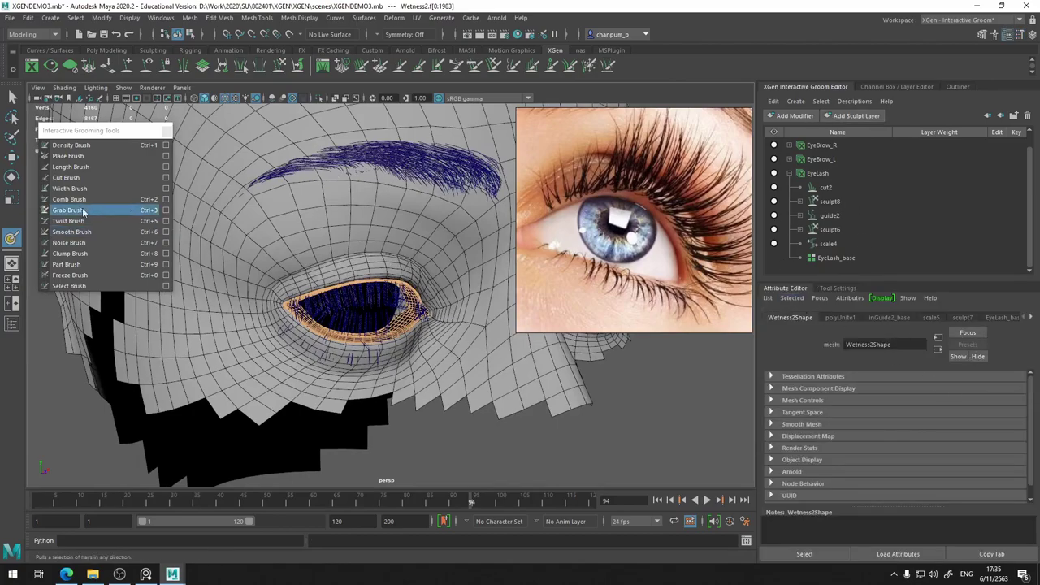
pyautogui.click(12, 96)
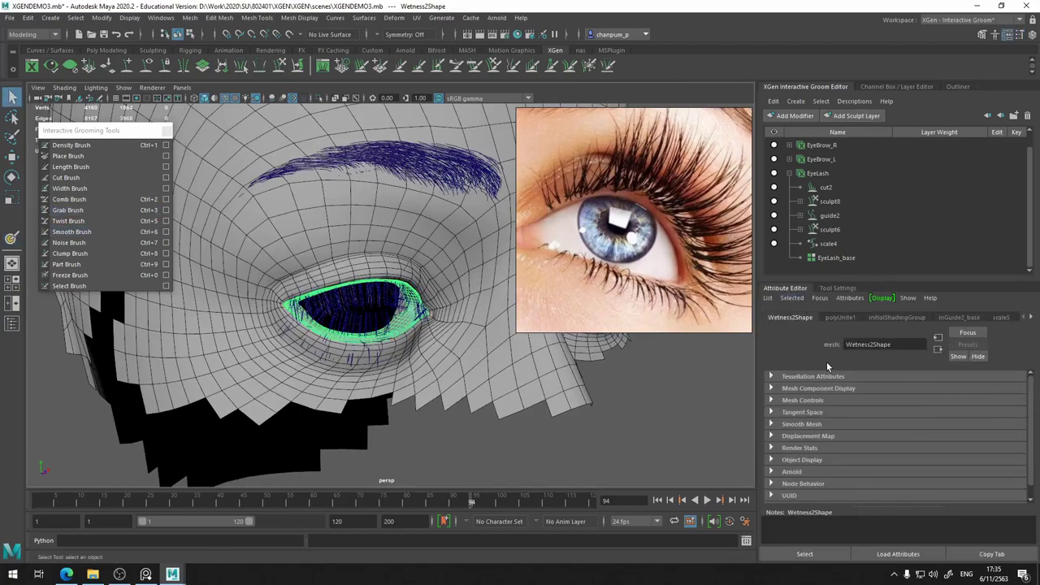
# Open EyeLash_base's density mask file node and preview the black rings around both eyelids
pyautogui.click(848, 289)
pyautogui.click(784, 288)
pyautogui.click(837, 258)
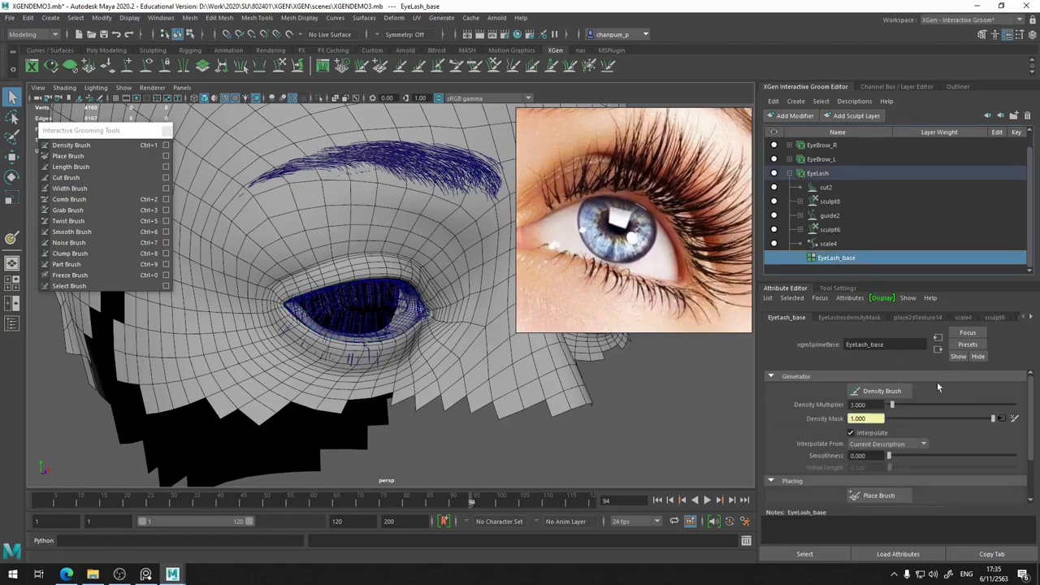
pyautogui.click(1002, 420)
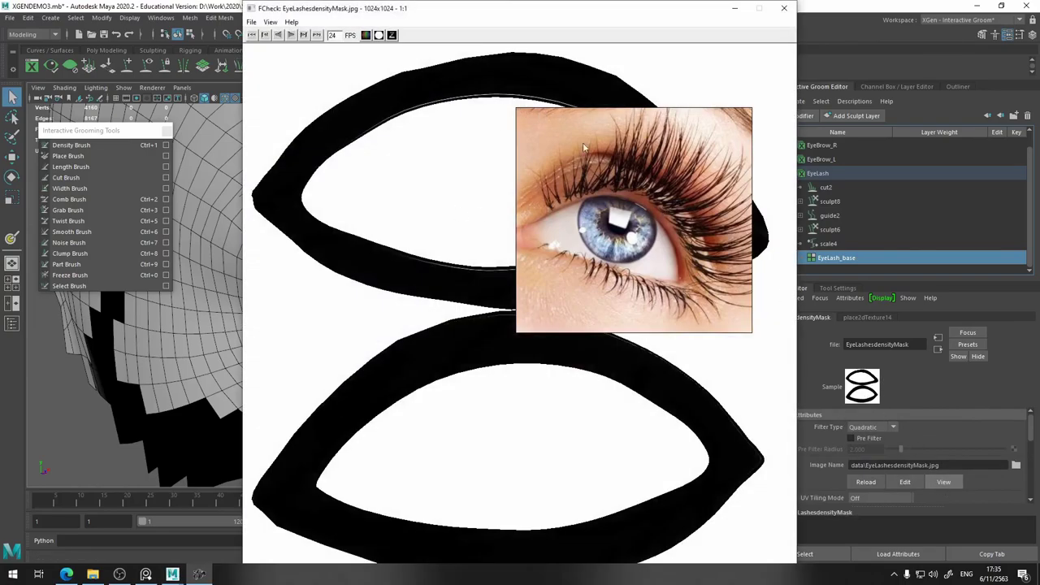
pyautogui.click(782, 8)
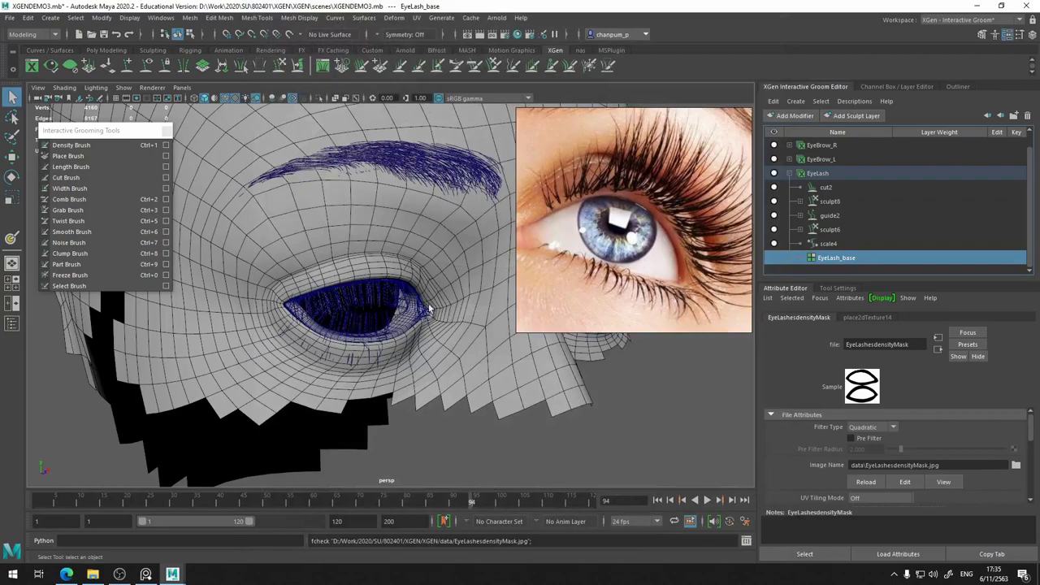
pyautogui.keyDown('alt'); pyautogui.moveTo(431, 308); pyautogui.dragTo(371, 326); pyautogui.keyUp('alt')
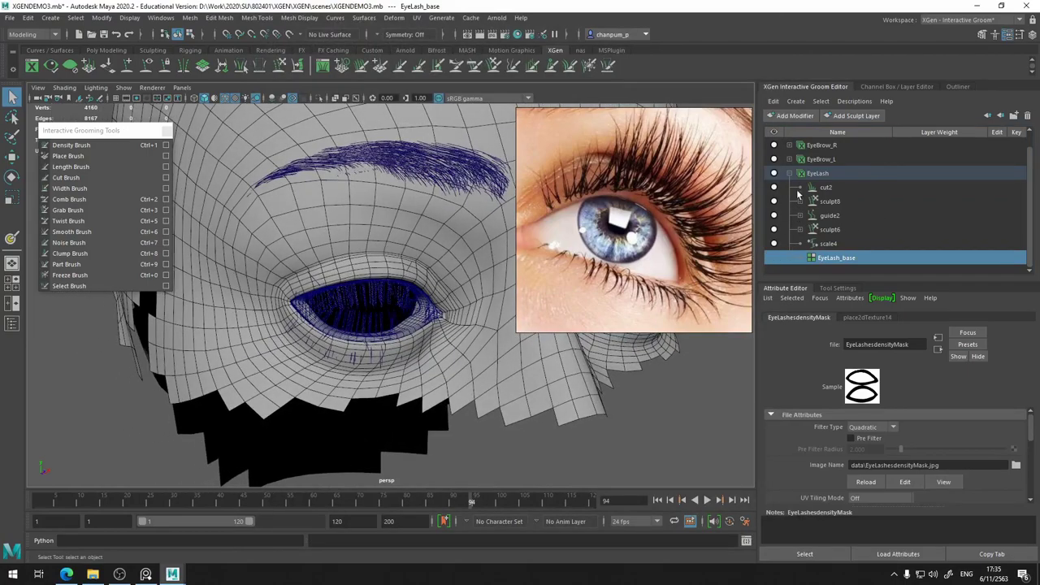
# Add Sculpt Layer 3 at weight 1.000 to sculpt8 and set it as the edited layer
pyautogui.click(827, 200)
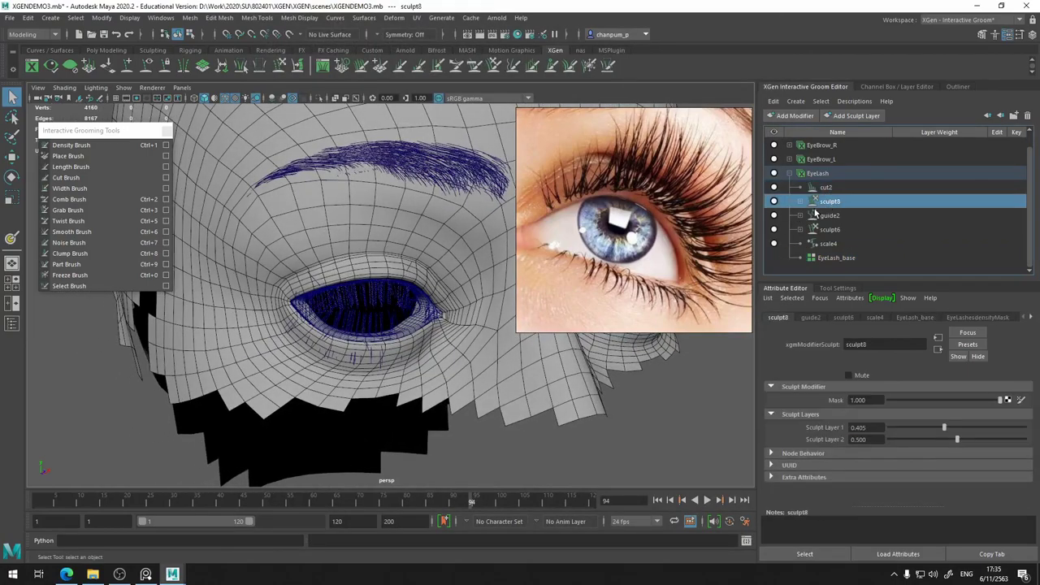
pyautogui.click(801, 201)
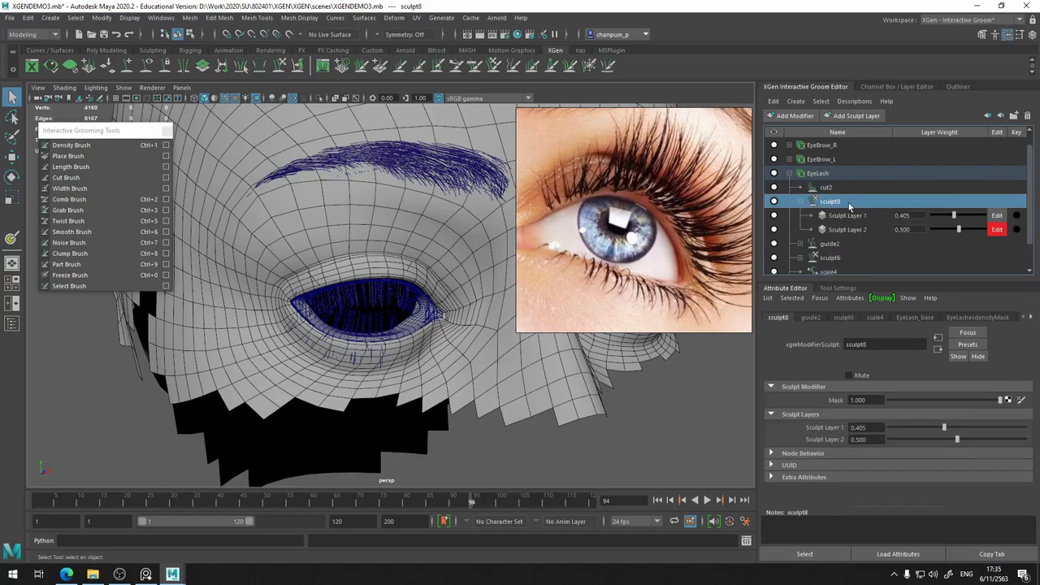
pyautogui.click(856, 116)
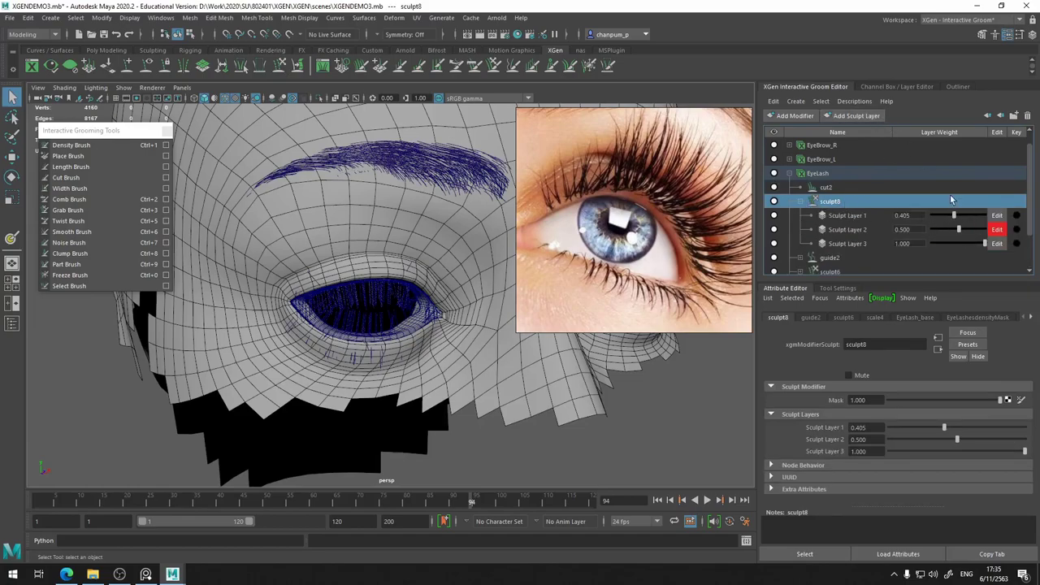
pyautogui.click(999, 245)
pyautogui.moveTo(244, 366)
pyautogui.keyDown('alt'); pyautogui.mouseDown()
pyautogui.moveTo(360, 370)
pyautogui.moveTo(430, 286)
pyautogui.mouseUp(); pyautogui.keyUp('alt')
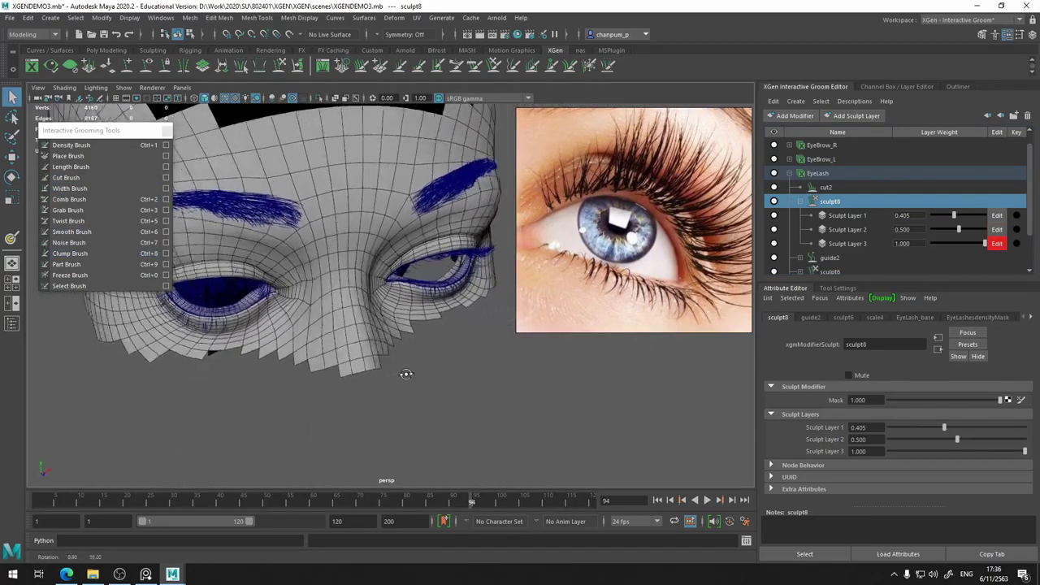
# Zoom in on the eye and trim the lower eyelashes along the lower lid
pyautogui.click(75, 277)
pyautogui.keyDown('alt'); pyautogui.moveTo(475, 273); pyautogui.dragTo(444, 279); pyautogui.keyUp('alt')
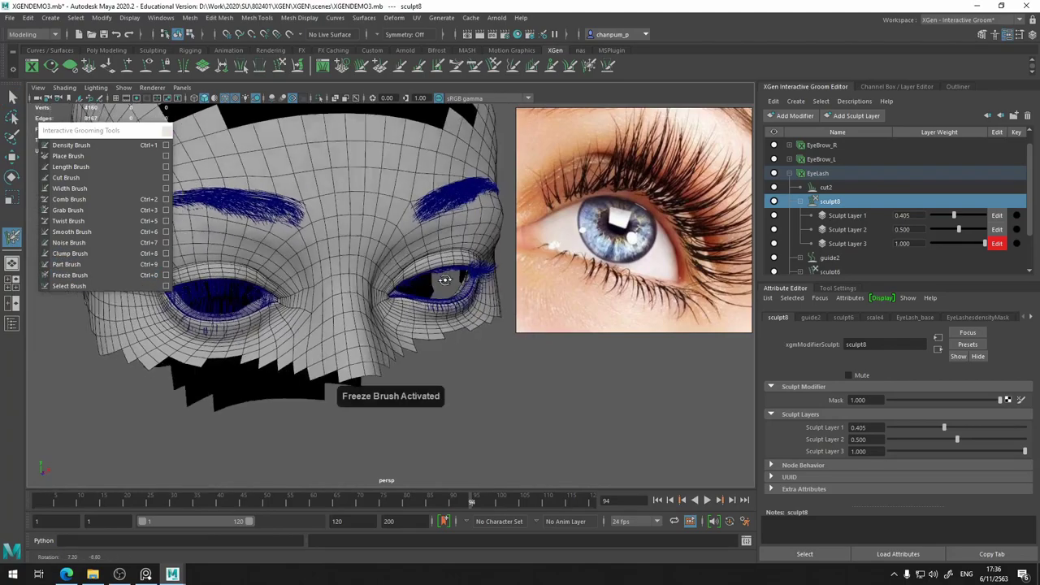
pyautogui.scroll(5, 444, 279)
pyautogui.keyDown('alt'); pyautogui.moveTo(445, 280); pyautogui.dragTo(388, 249, button='middle'); pyautogui.keyUp('alt')
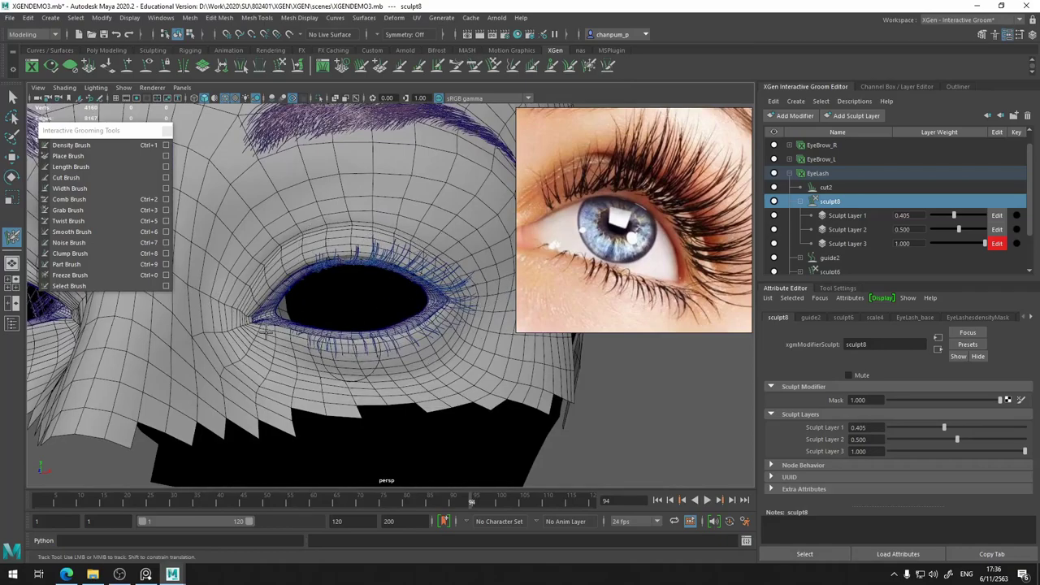
pyautogui.moveTo(266, 334)
pyautogui.mouseDown()
pyautogui.moveTo(313, 318)
pyautogui.moveTo(187, 292)
pyautogui.mouseUp()
# Switch to the Cut Brush and inspect both eyes and the brow from several angles
pyautogui.click(64, 177)
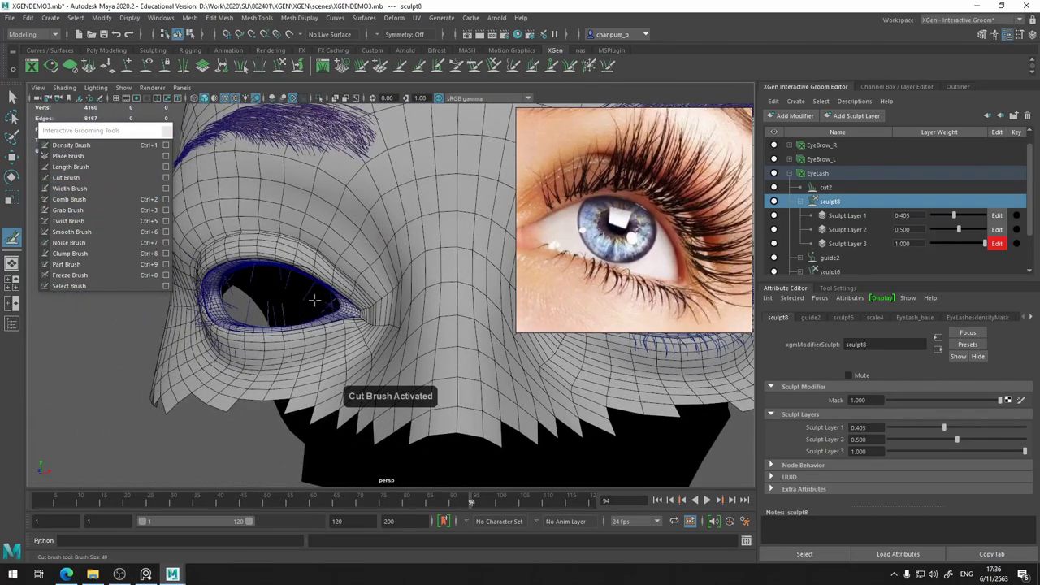
pyautogui.keyDown('alt'); pyautogui.moveTo(314, 301); pyautogui.dragTo(229, 300); pyautogui.keyUp('alt')
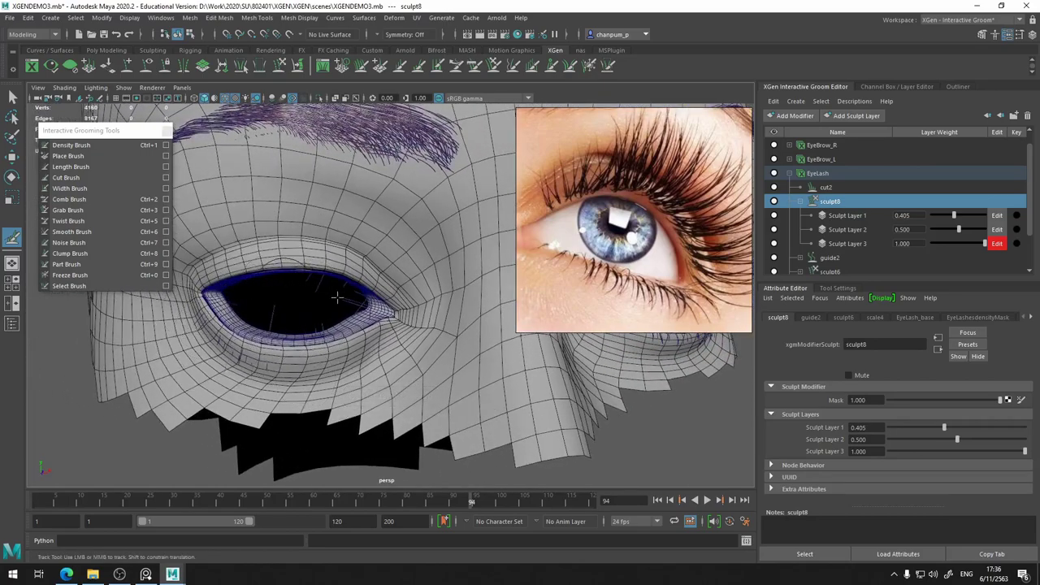
pyautogui.keyDown('alt'); pyautogui.moveTo(358, 329); pyautogui.dragTo(324, 414); pyautogui.keyUp('alt')
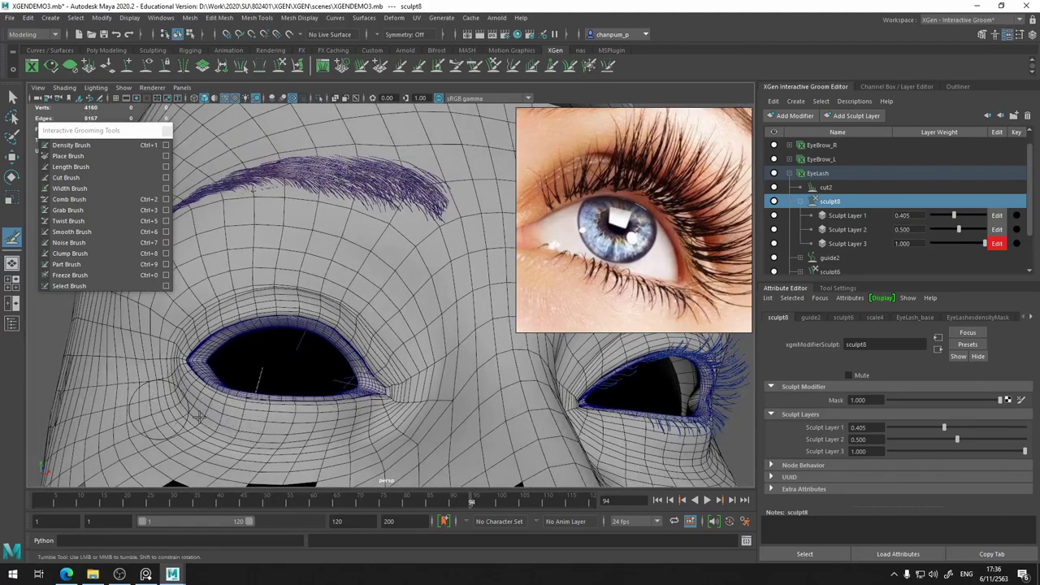
pyautogui.moveTo(279, 376)
pyautogui.keyDown('alt'); pyautogui.mouseDown()
pyautogui.moveTo(467, 404)
pyautogui.moveTo(341, 382)
pyautogui.mouseUp(); pyautogui.keyUp('alt')
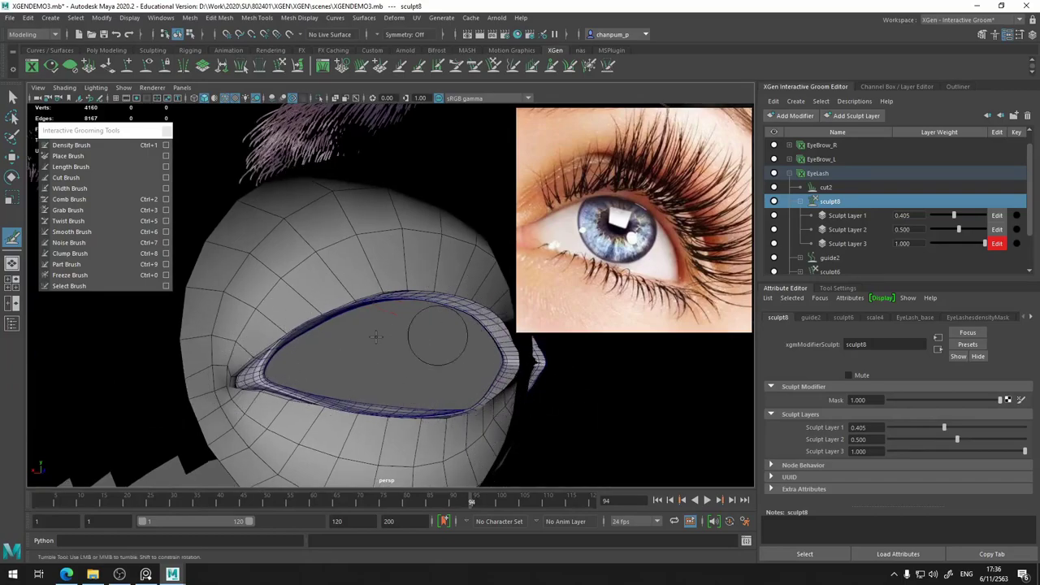
pyautogui.keyDown('alt'); pyautogui.moveTo(494, 384); pyautogui.dragTo(410, 390); pyautogui.keyUp('alt')
pyautogui.keyDown('alt'); pyautogui.moveTo(411, 389); pyautogui.dragTo(421, 359, button='middle'); pyautogui.keyUp('alt')
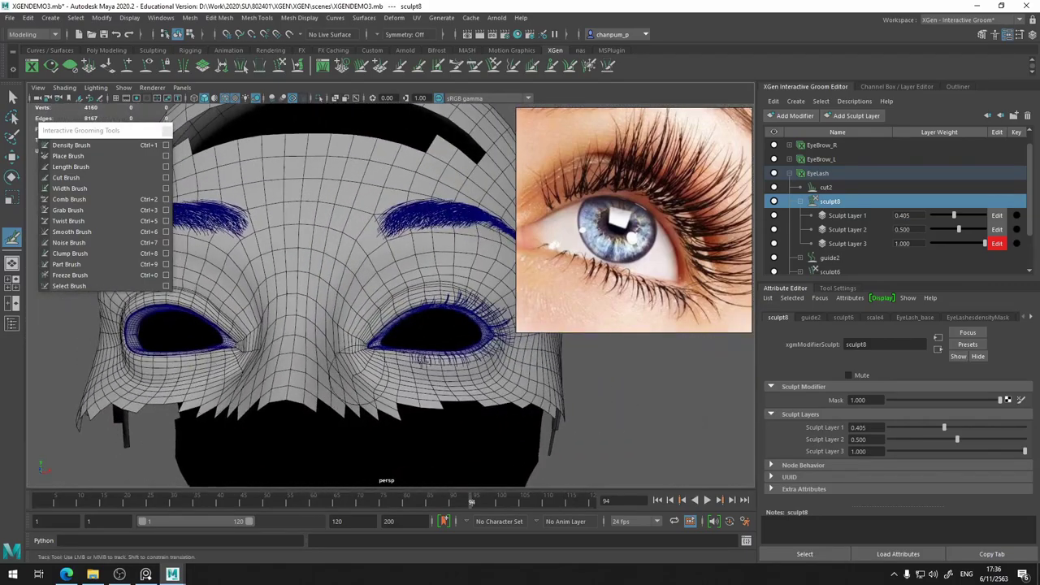
pyautogui.keyDown('alt'); pyautogui.moveTo(421, 358); pyautogui.dragTo(268, 349); pyautogui.keyUp('alt')
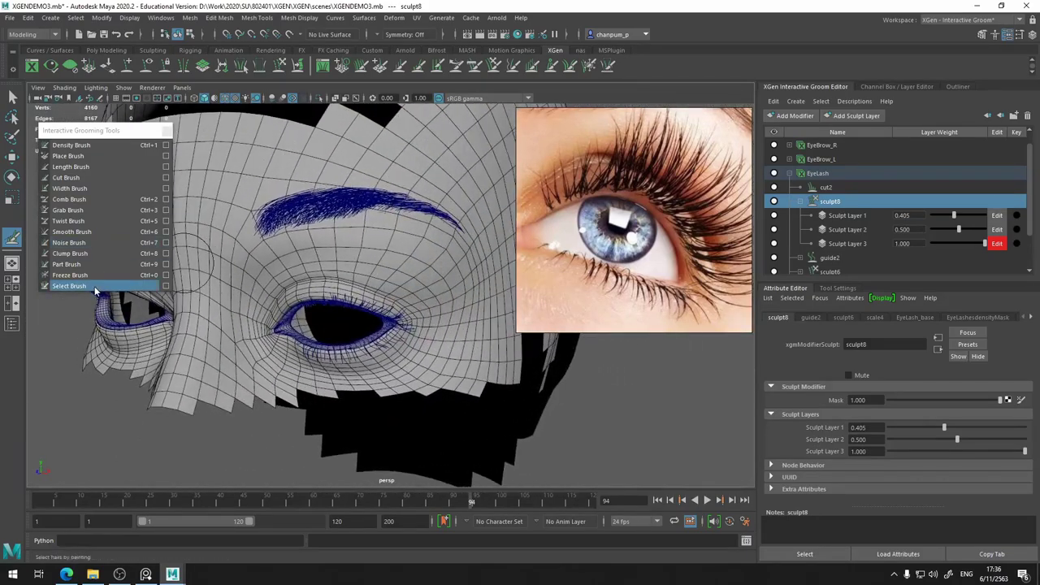
# Activate the Freeze Brush and show its settings: size 55, strength 33.094, Paint mode
pyautogui.click(70, 274)
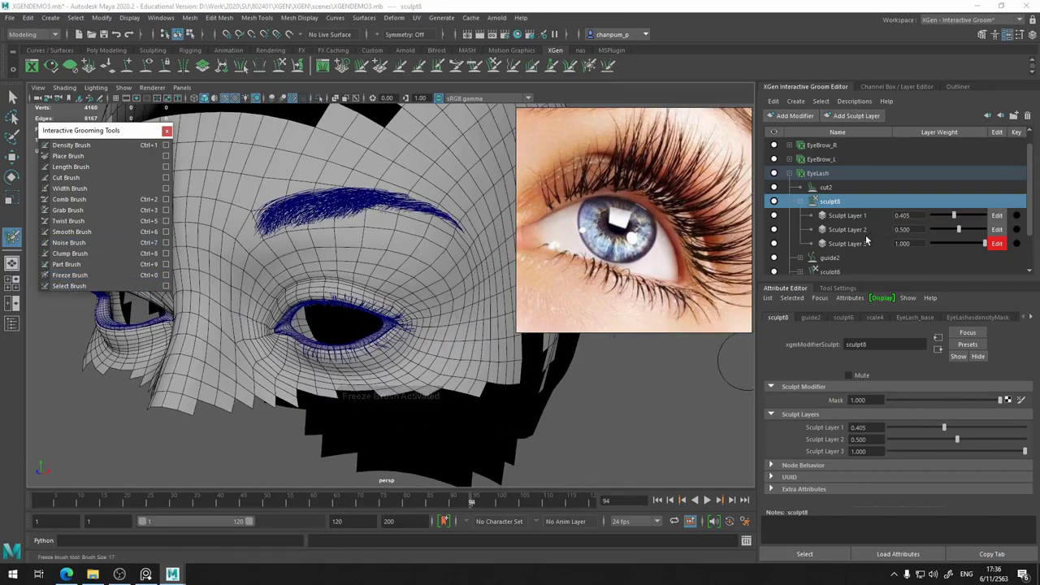
pyautogui.click(837, 289)
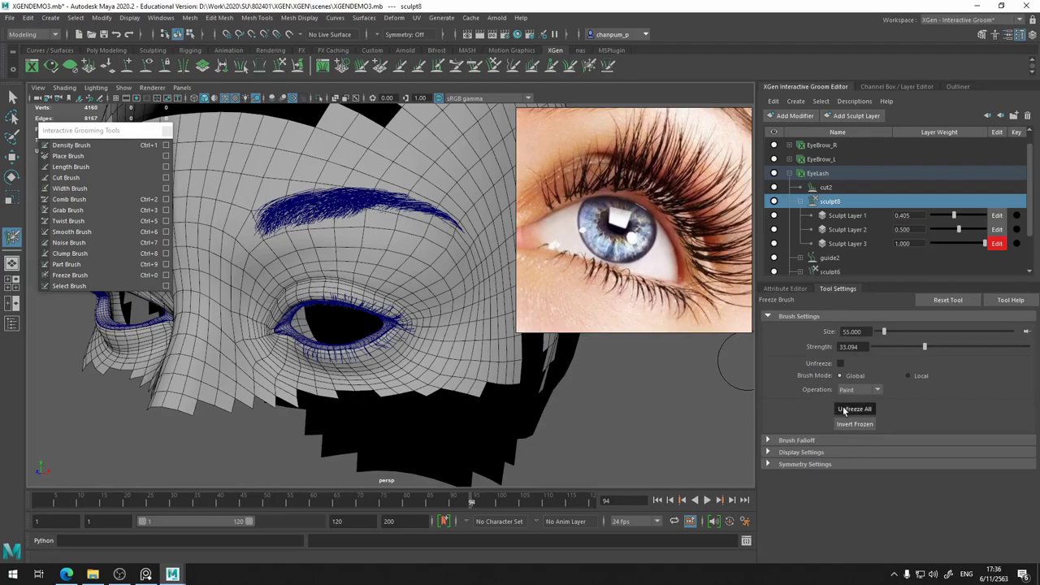
pyautogui.keyDown('alt'); pyautogui.moveTo(404, 375); pyautogui.dragTo(370, 393, button='middle'); pyautogui.keyUp('alt')
pyautogui.keyDown('alt'); pyautogui.moveTo(370, 392); pyautogui.dragTo(475, 340); pyautogui.keyUp('alt')
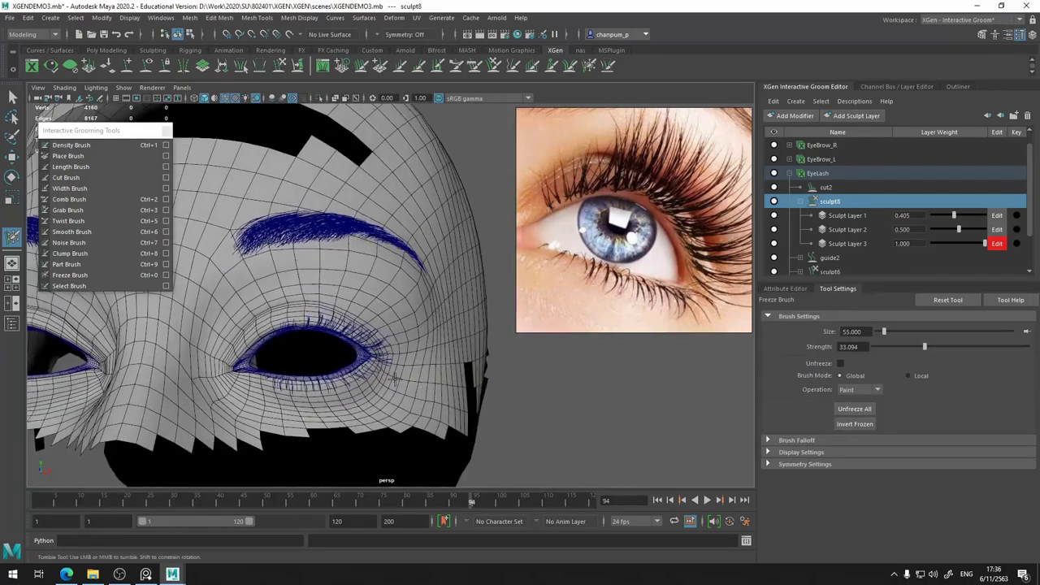
pyautogui.moveTo(342, 361)
pyautogui.keyDown('alt'); pyautogui.mouseDown()
pyautogui.moveTo(349, 349)
pyautogui.moveTo(390, 348)
pyautogui.mouseUp(); pyautogui.keyUp('alt')
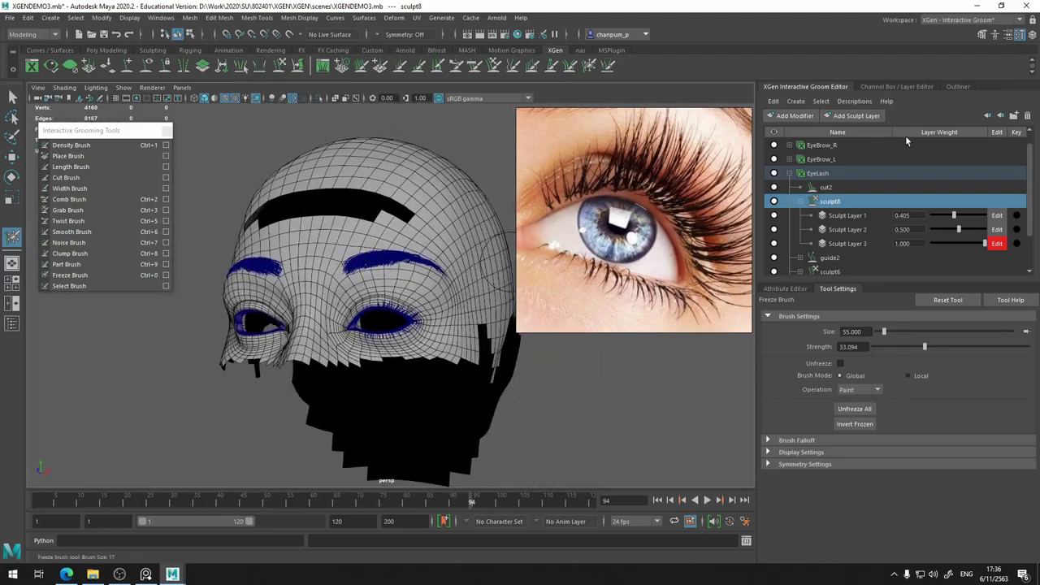
# Put the Wetness2 eyelid mesh in a new light-cyan display layer named Eyelashes
pyautogui.click(929, 88)
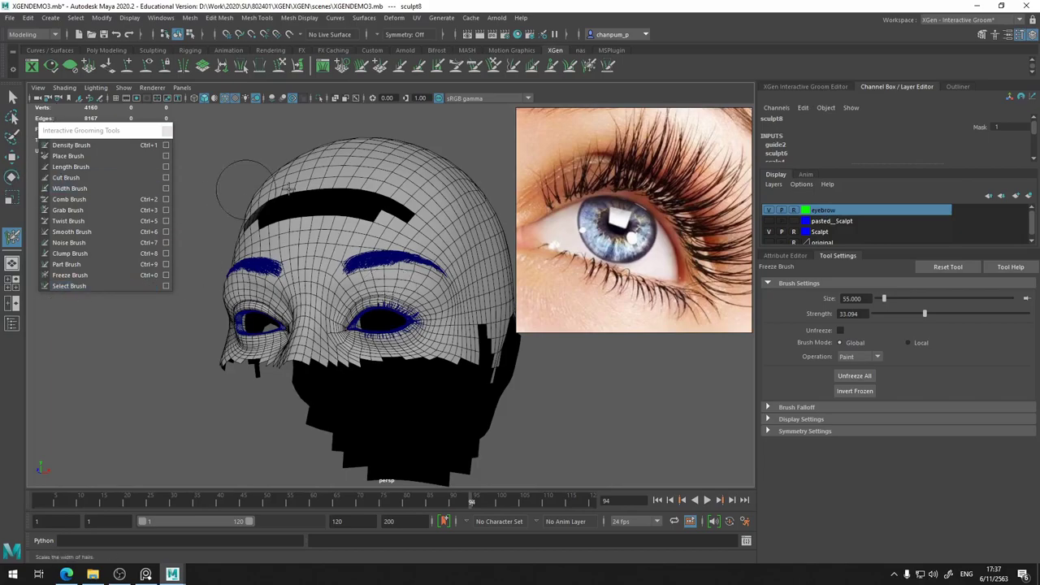
pyautogui.click(13, 96)
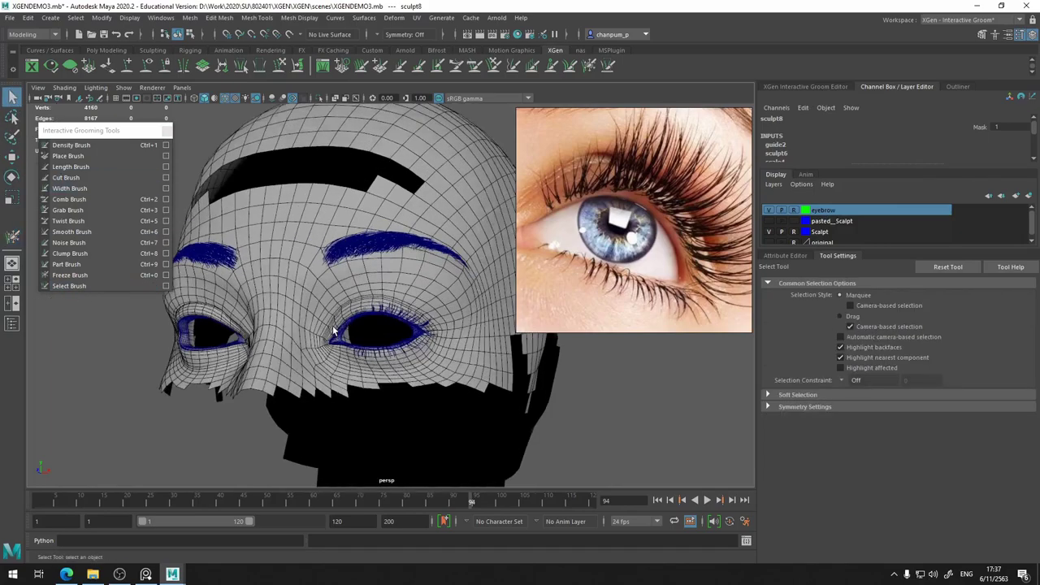
pyautogui.scroll(5, 332, 325)
pyautogui.click(291, 379)
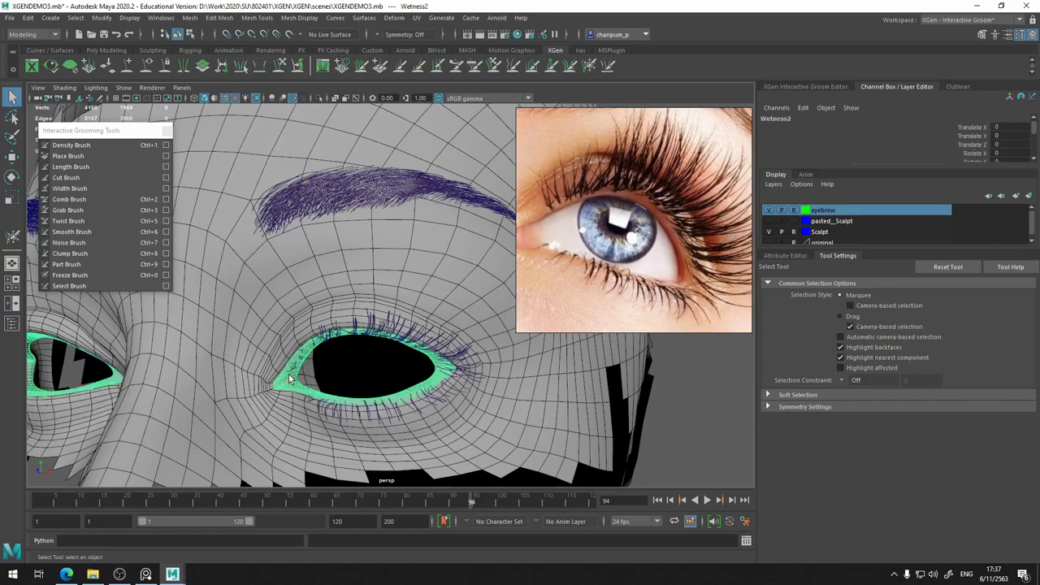
pyautogui.click(1027, 196)
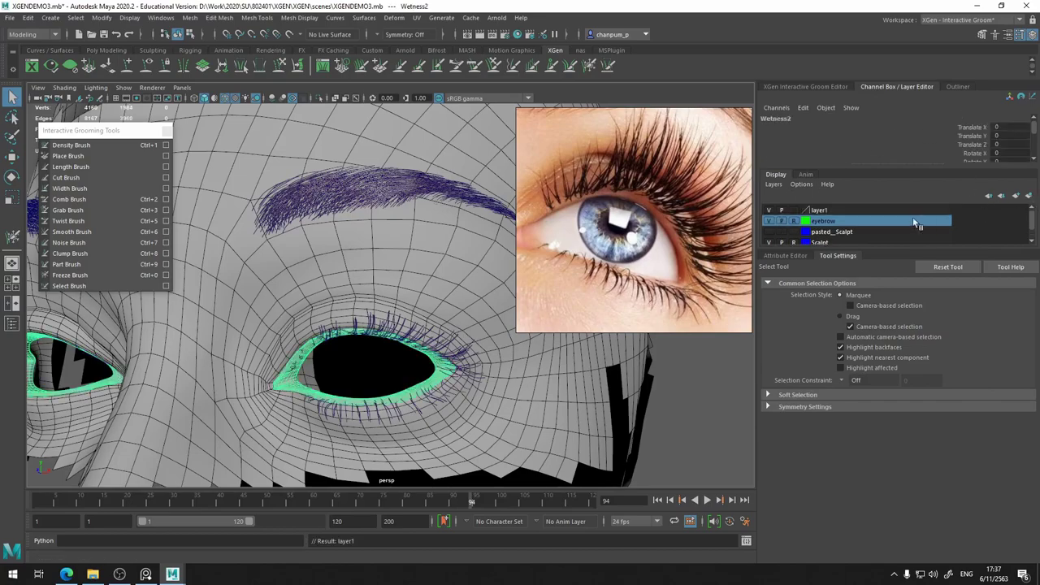
pyautogui.doubleClick(817, 211)
pyautogui.write('Eyelashes')
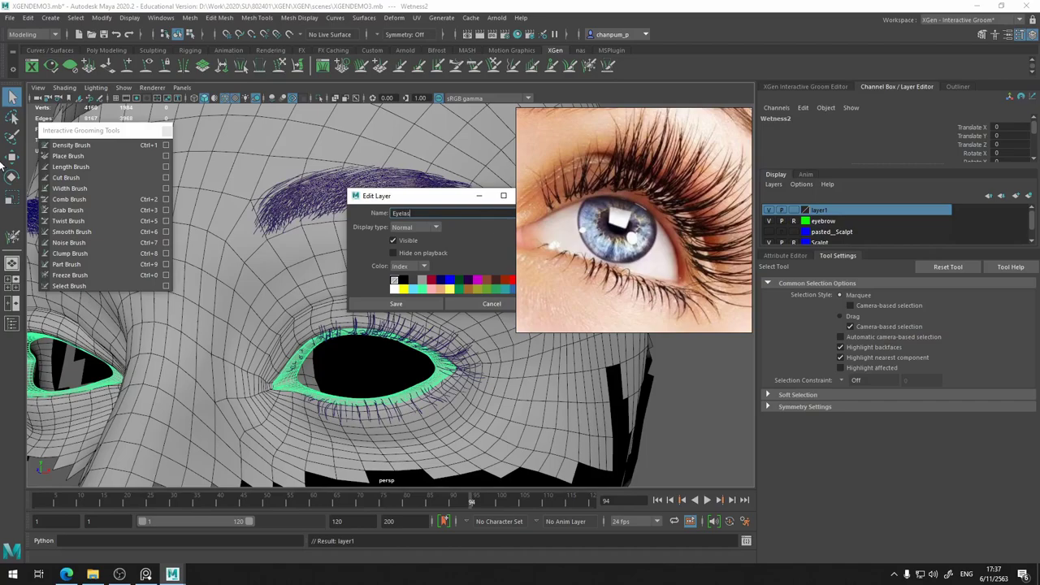
pyautogui.click(419, 291)
pyautogui.click(414, 301)
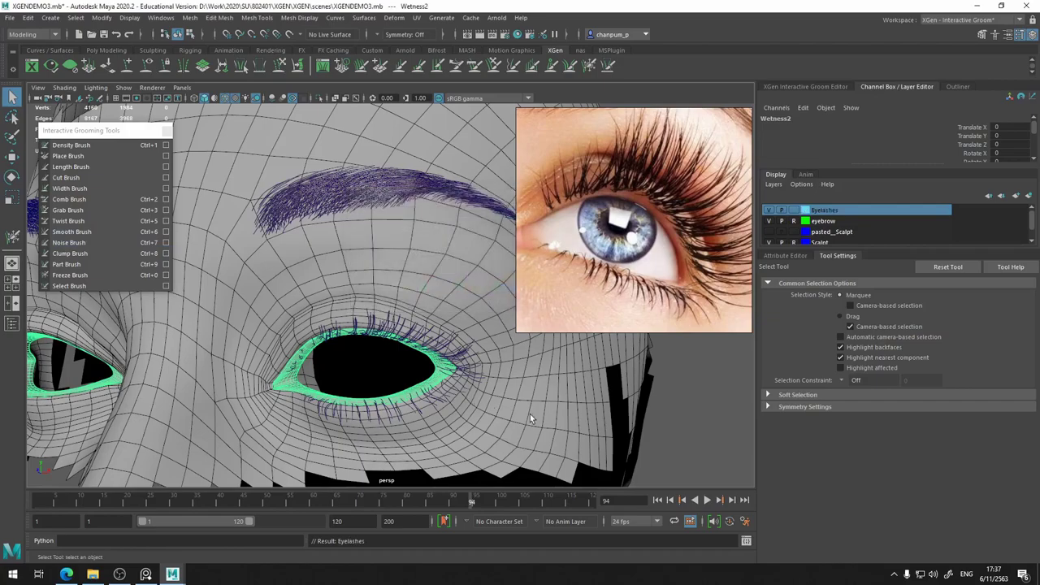
pyautogui.click(680, 403)
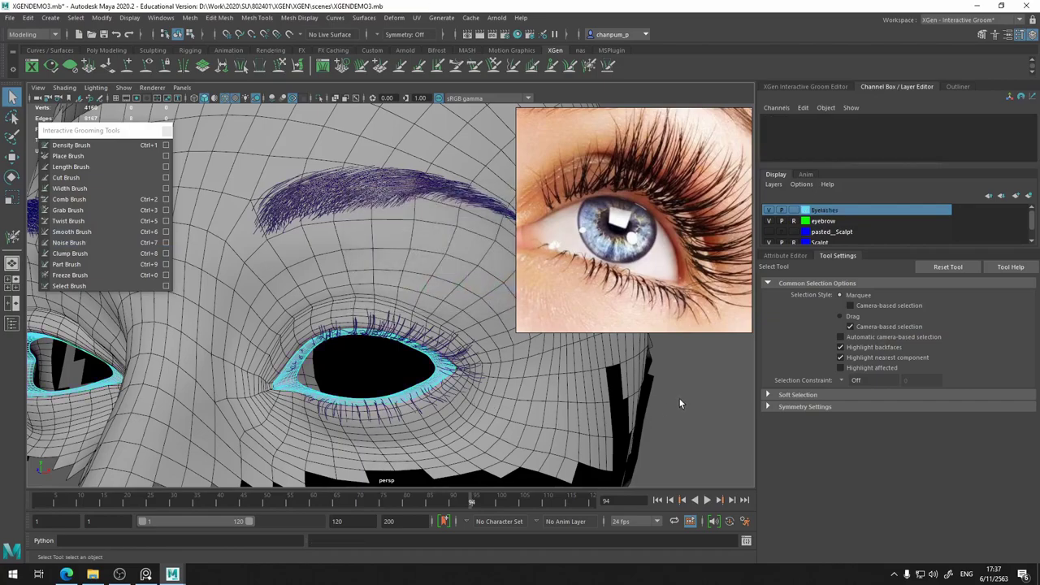
# Toggle the Eyelashes and face layers' display to inspect the hairs, then return to the groom editor
pyautogui.click(792, 210)
pyautogui.click(793, 211)
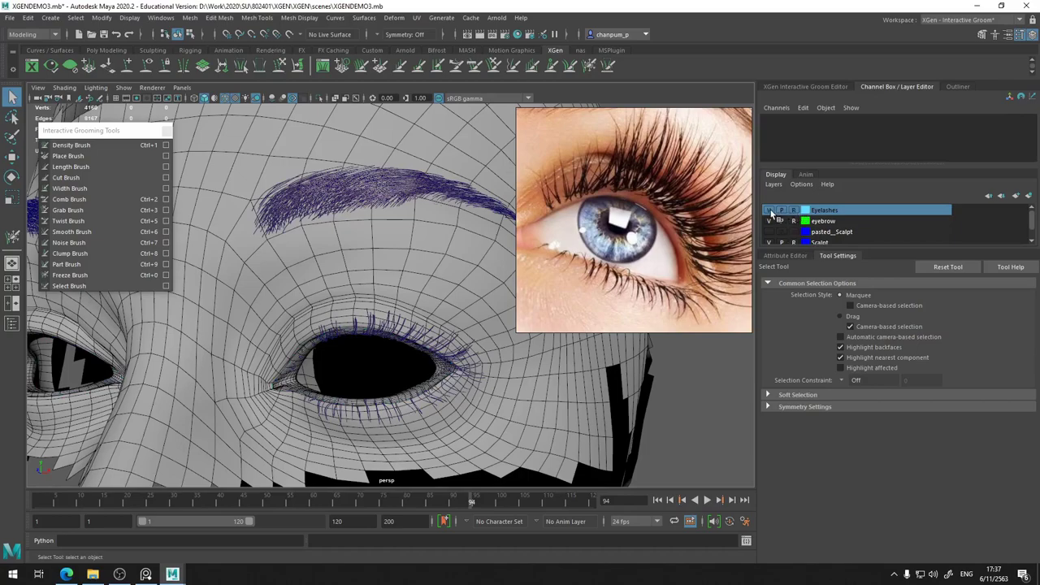
pyautogui.click(770, 211)
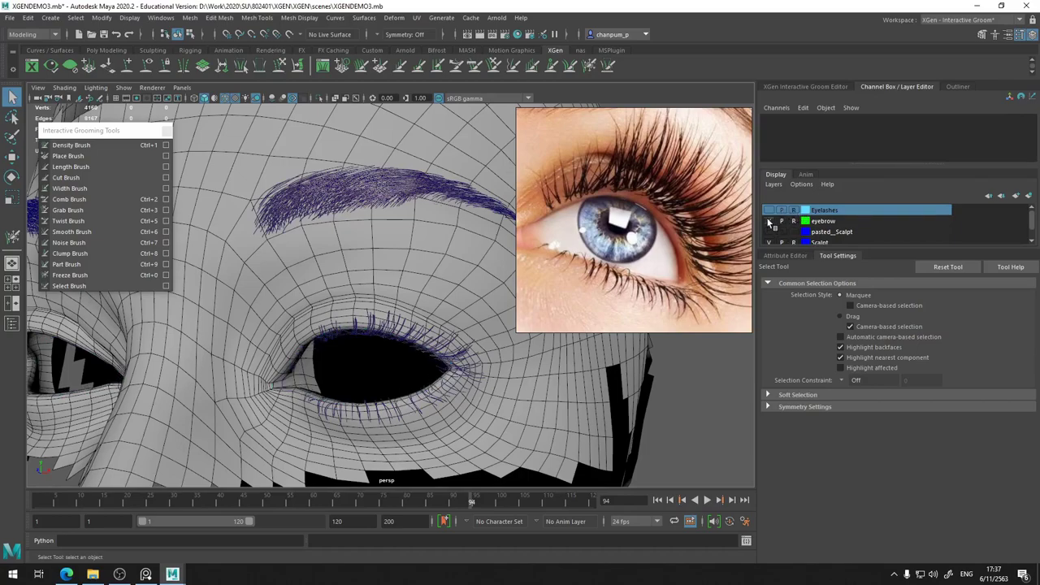
pyautogui.click(770, 221)
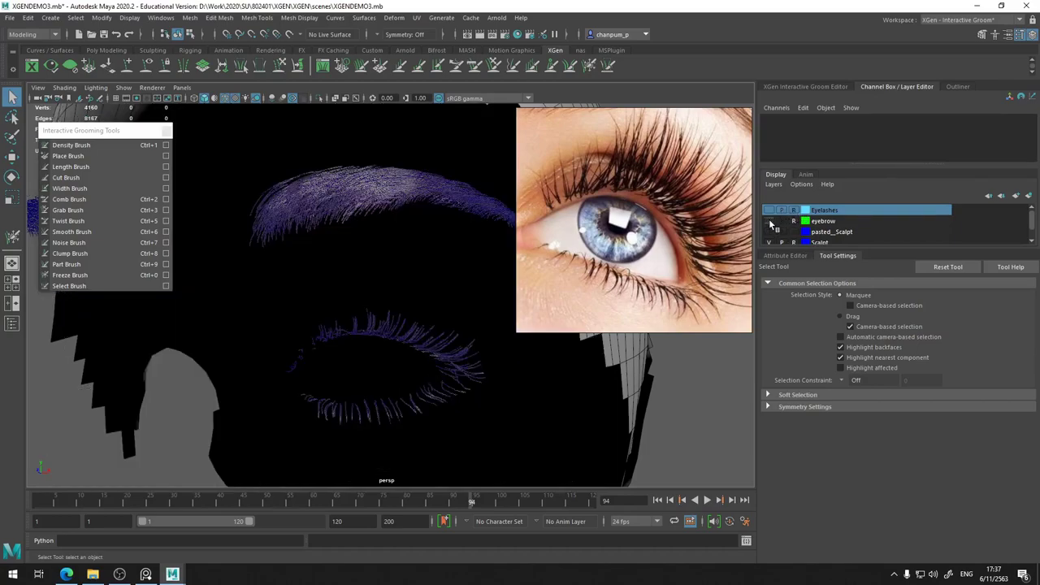
pyautogui.moveTo(292, 367)
pyautogui.keyDown('alt'); pyautogui.mouseDown()
pyautogui.moveTo(425, 358)
pyautogui.moveTo(400, 370)
pyautogui.mouseUp(); pyautogui.keyUp('alt')
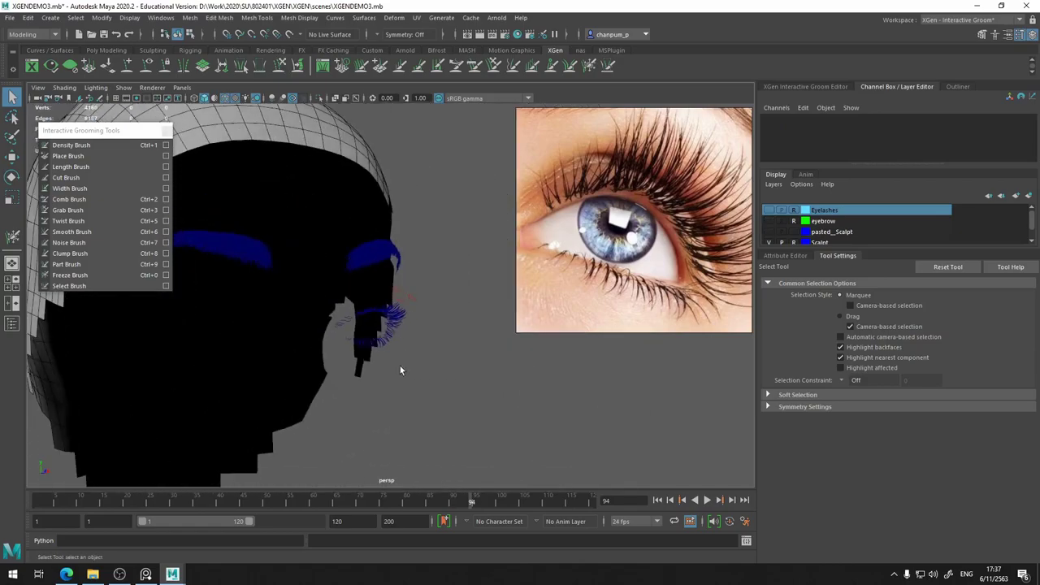
pyautogui.click(771, 210)
pyautogui.keyDown('alt'); pyautogui.moveTo(420, 362); pyautogui.dragTo(406, 348); pyautogui.keyUp('alt')
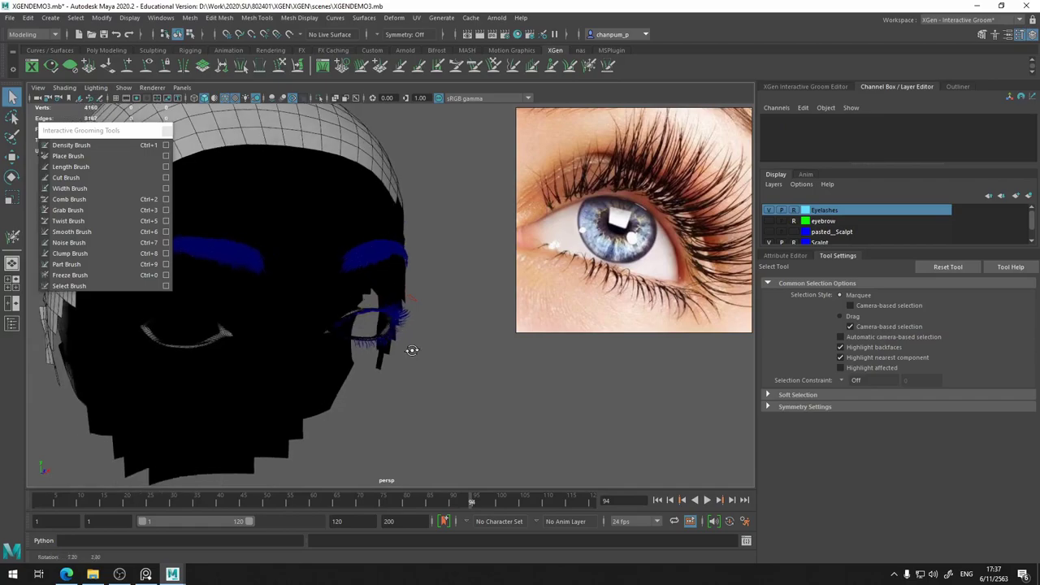
pyautogui.click(828, 86)
pyautogui.click(788, 174)
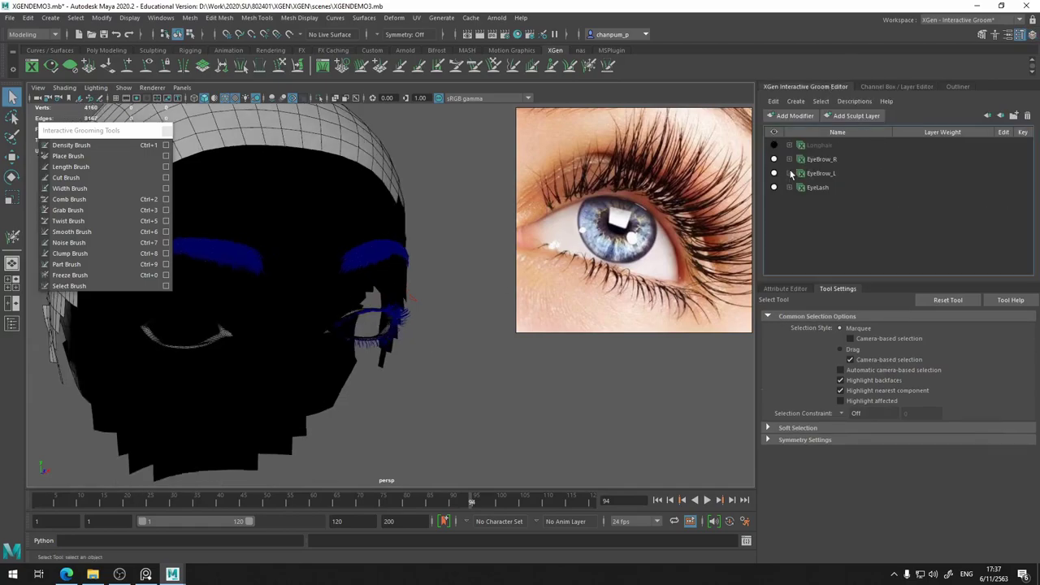
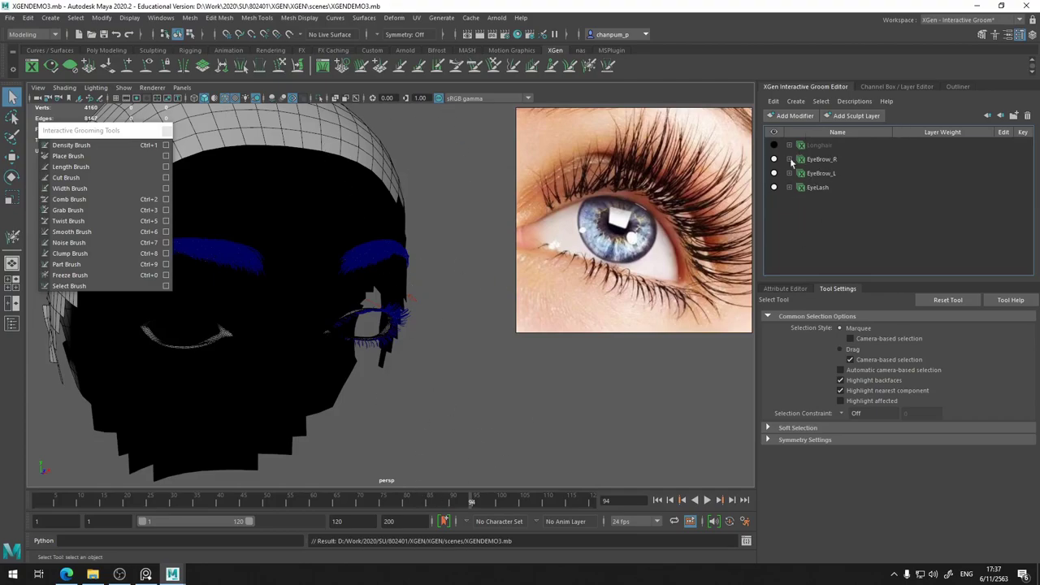
# Rename the eyelash groom description to EyeLashes_R
pyautogui.doubleClick(816, 187)
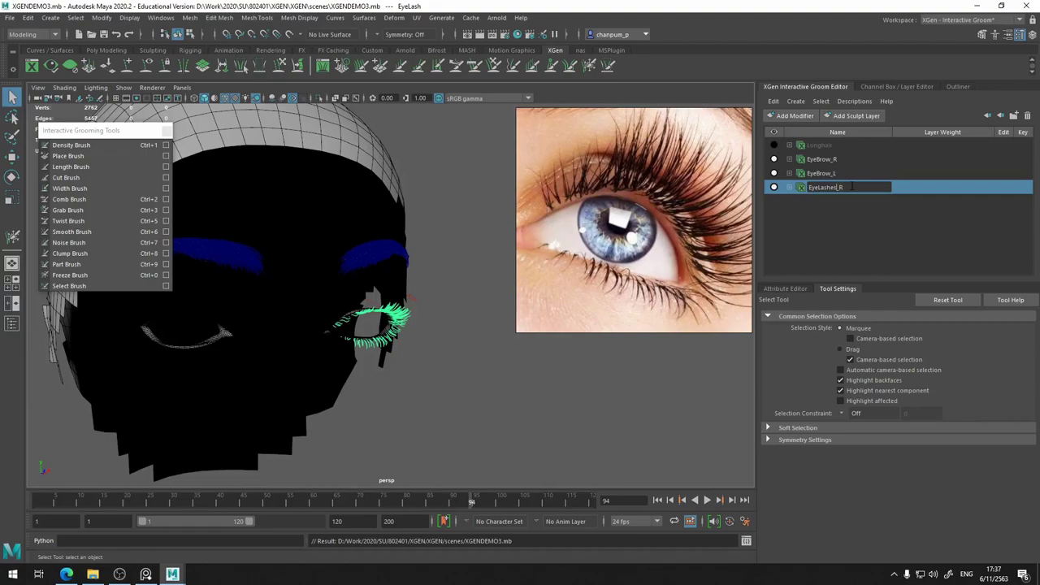
pyautogui.press('Return')
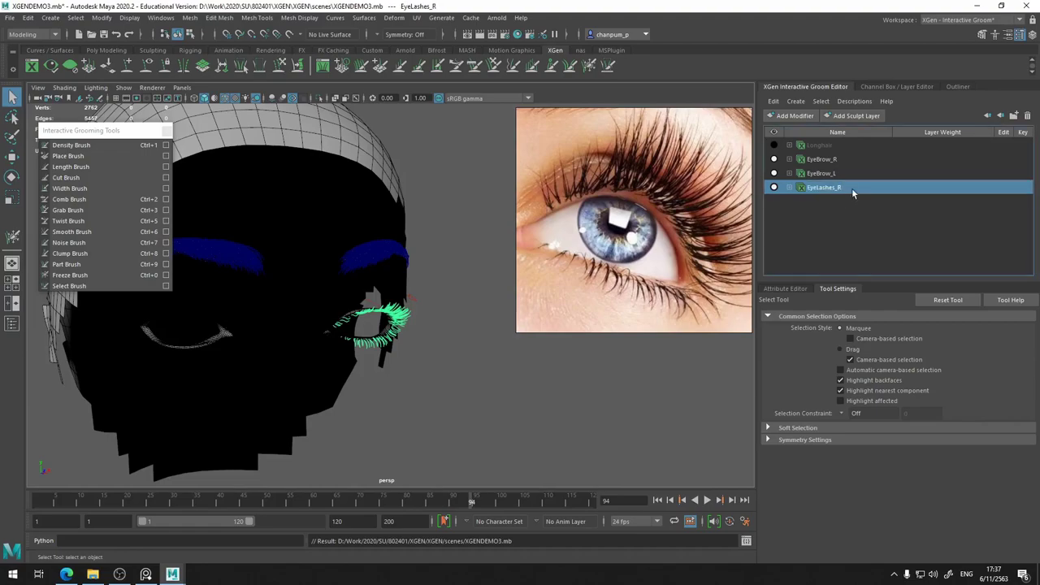
pyautogui.click(210, 340)
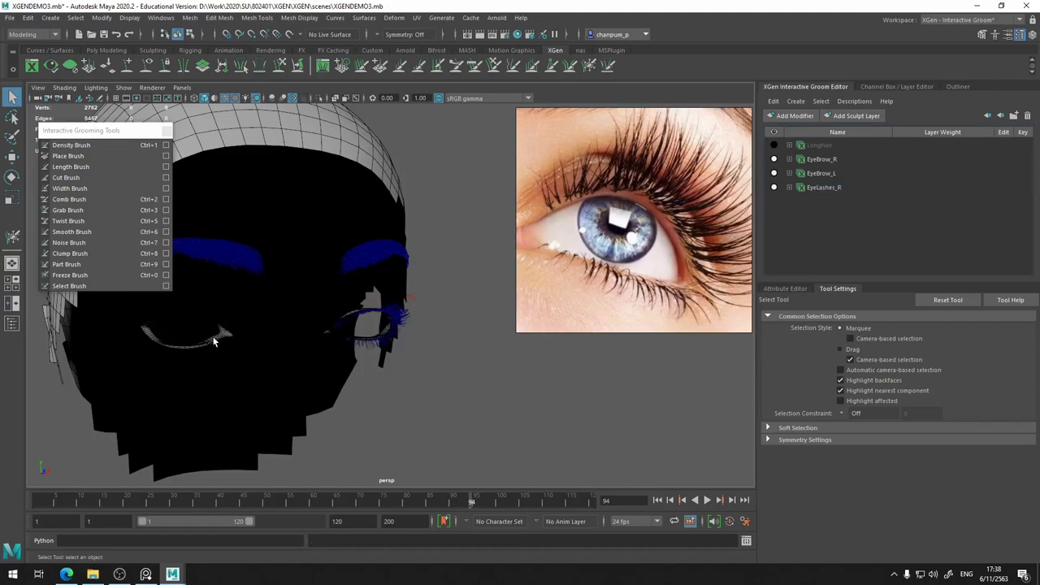
# Turn off the Eyelashes layer template so its geometry is selectable, then reselect EyeLashes_R
pyautogui.click(918, 85)
pyautogui.click(792, 210)
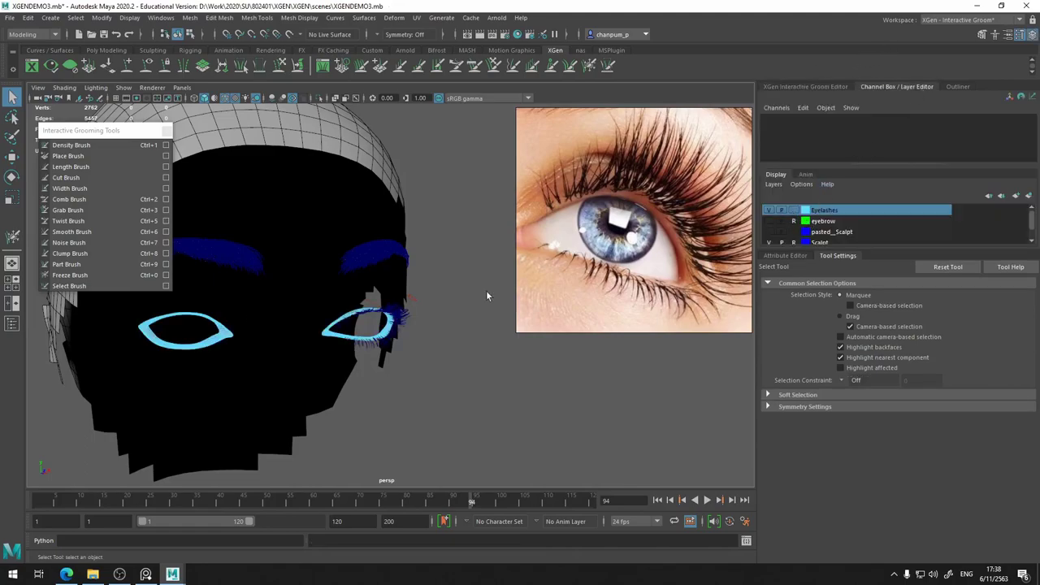
pyautogui.click(227, 333)
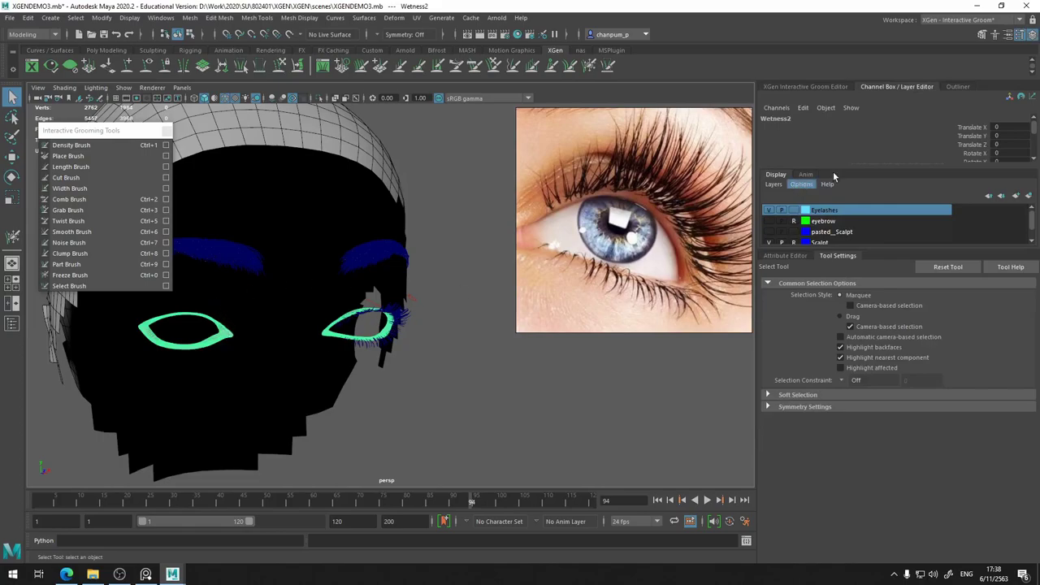
pyautogui.click(826, 82)
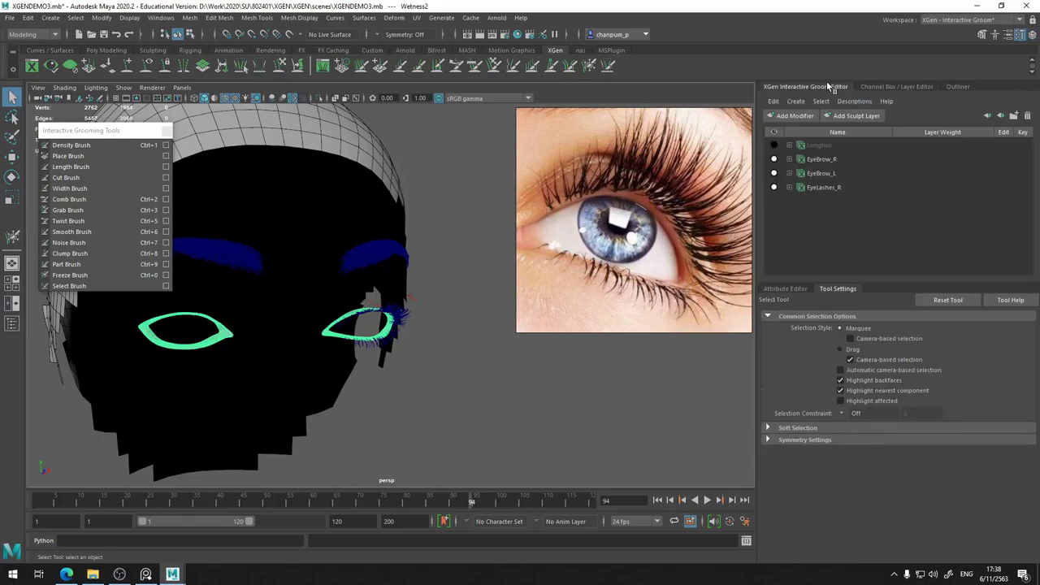
pyautogui.click(829, 188)
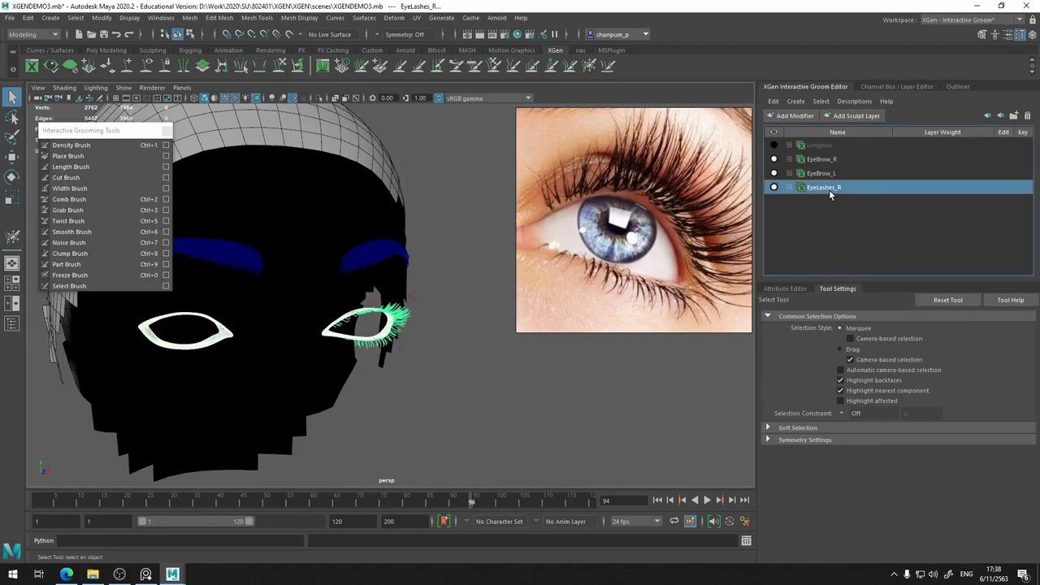
# Transfer EyeLashes_R into a new spline description
pyautogui.click(868, 103)
pyautogui.click(866, 113)
pyautogui.doubleClick(831, 187)
pyautogui.hotkey('ctrl', 'c')
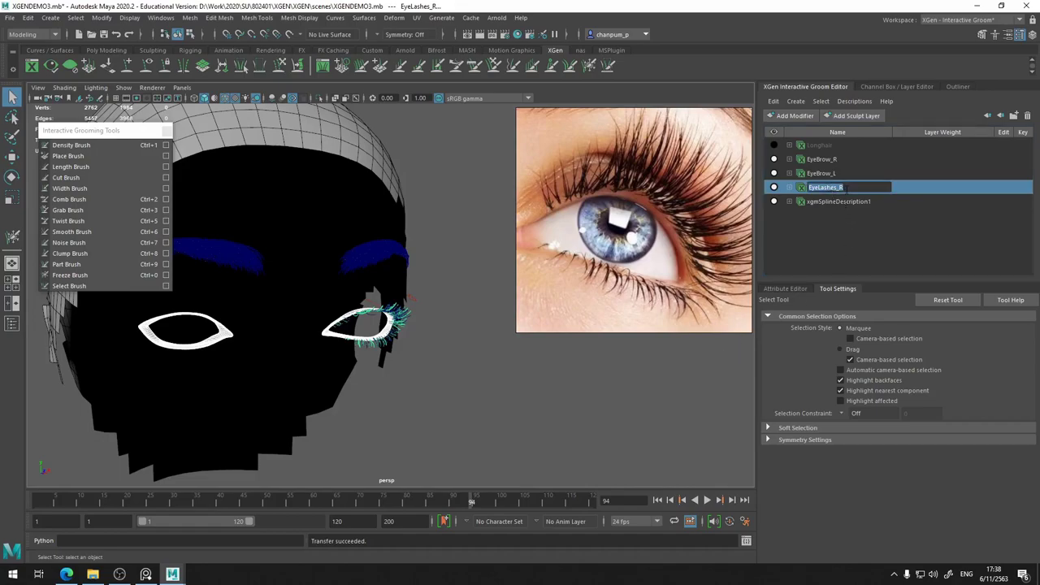
# Rename xgmSplineDescription1 to EyeLashes_L and check it in the outliner
pyautogui.doubleClick(850, 202)
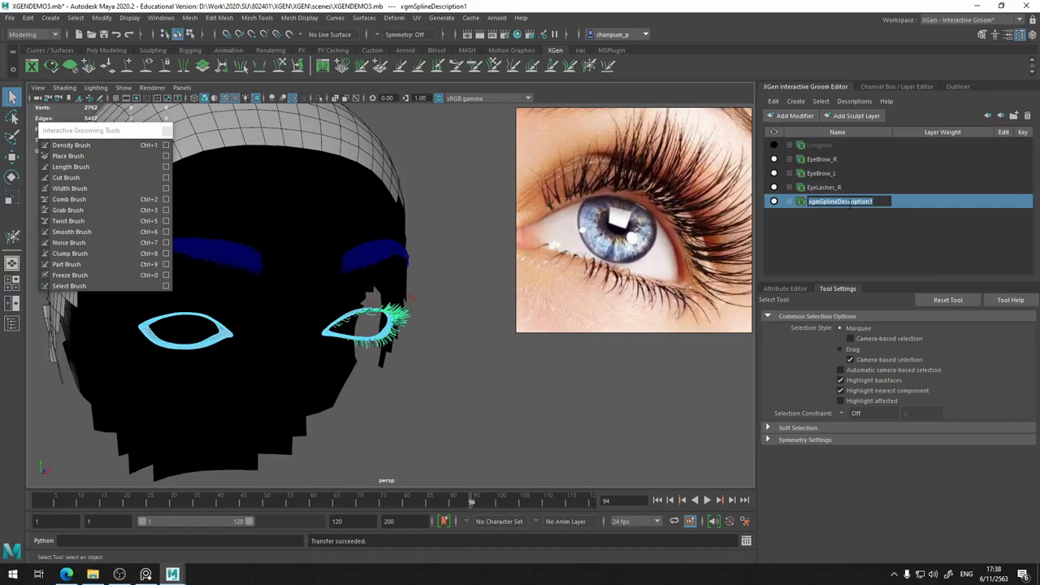
pyautogui.hotkey('ctrl', 'v')
pyautogui.press('Return')
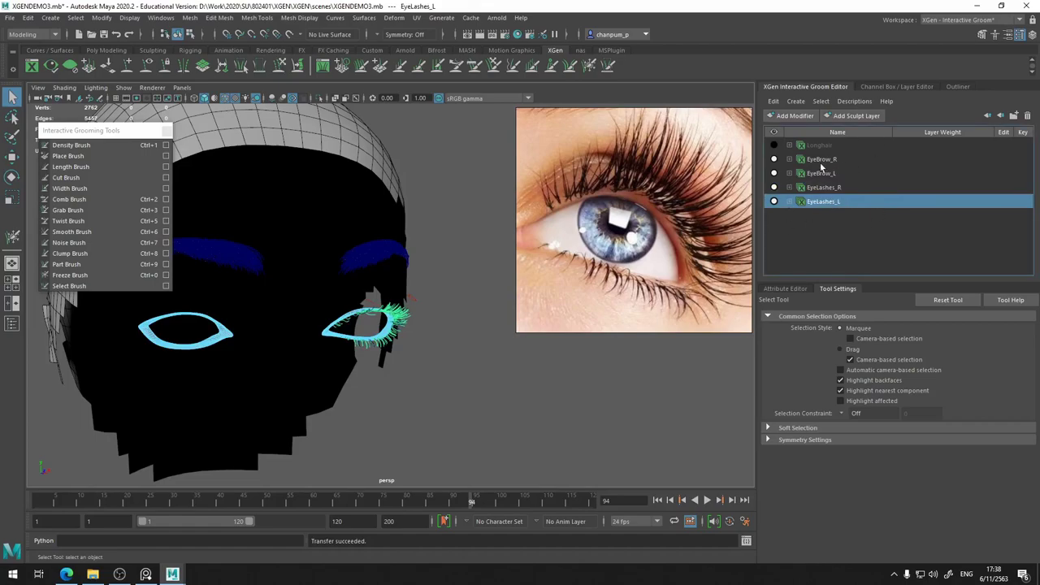
pyautogui.click(875, 86)
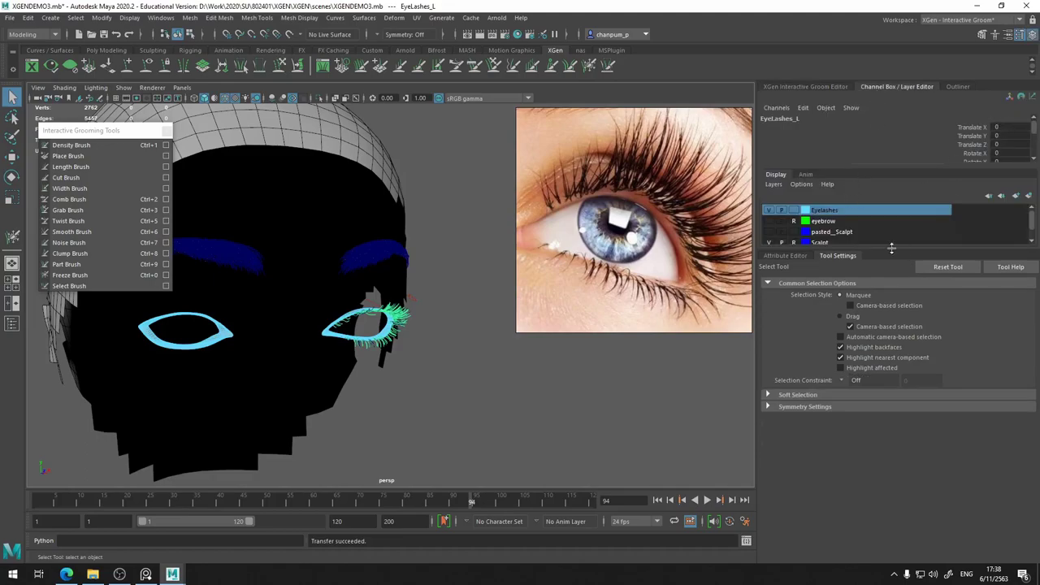
pyautogui.click(955, 86)
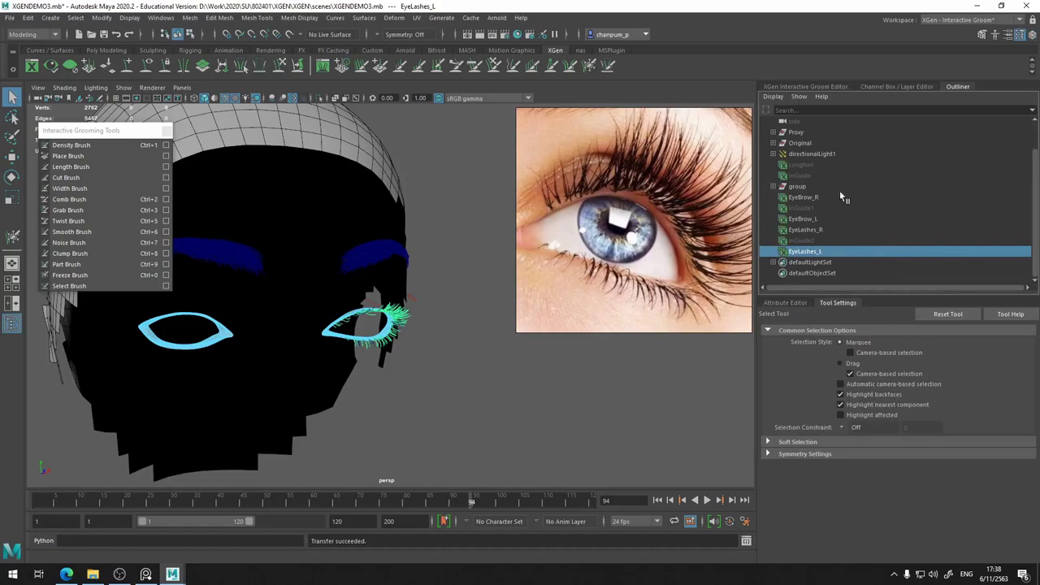
pyautogui.click(877, 87)
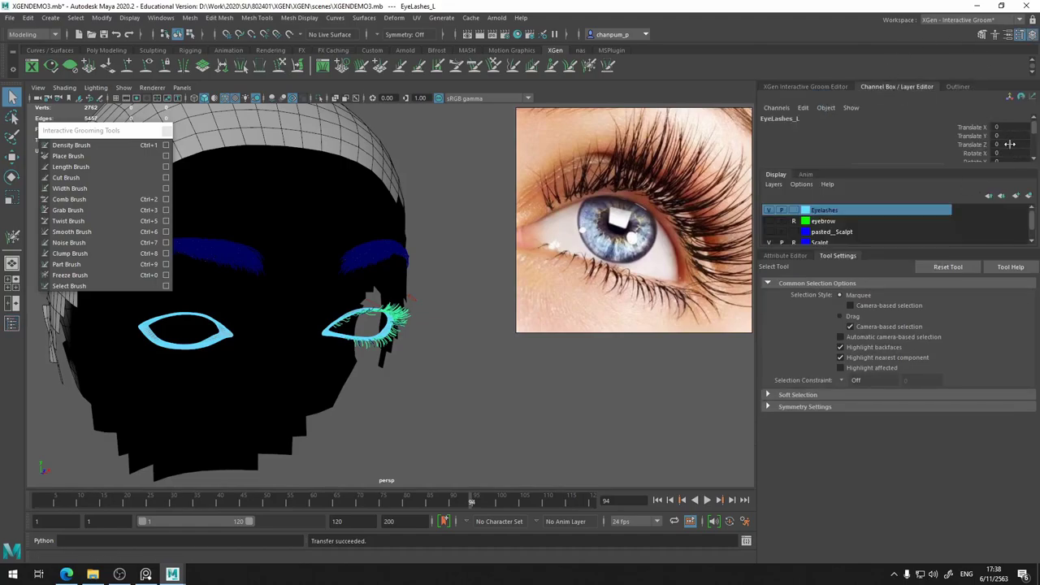
pyautogui.scroll(-3, 1009, 143)
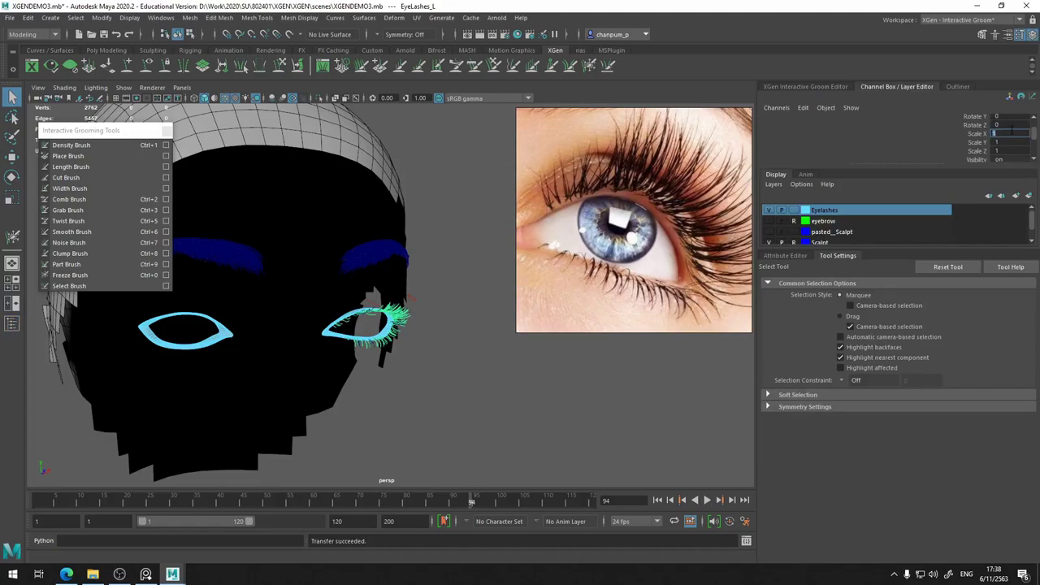
pyautogui.write('-1')
# Set EyeLashes_L Scale X to -1 and frame the left eyelash in the view
pyautogui.press('Return')
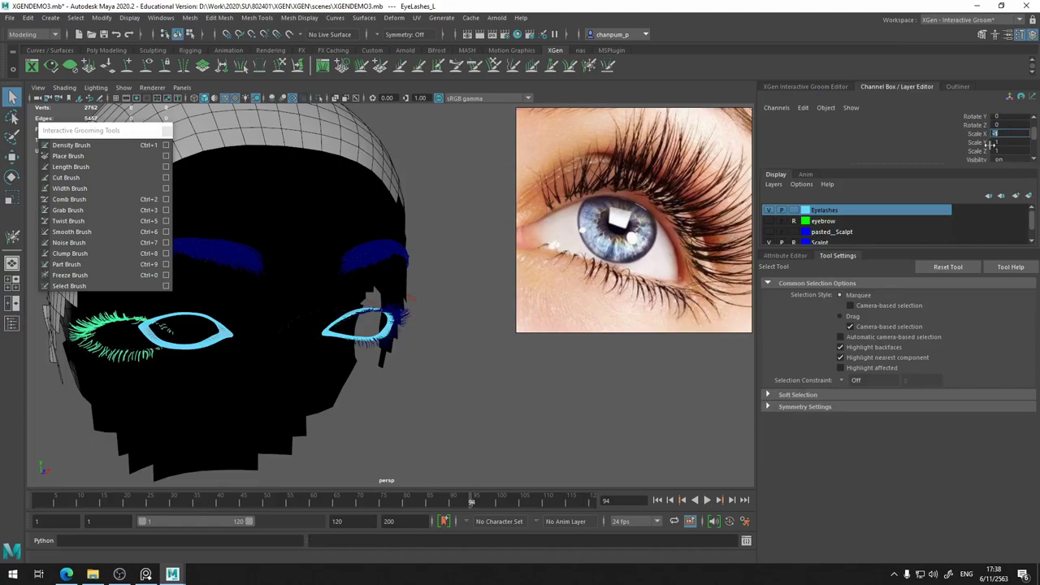
pyautogui.keyDown('alt'); pyautogui.moveTo(440, 230); pyautogui.dragTo(342, 297); pyautogui.keyUp('alt')
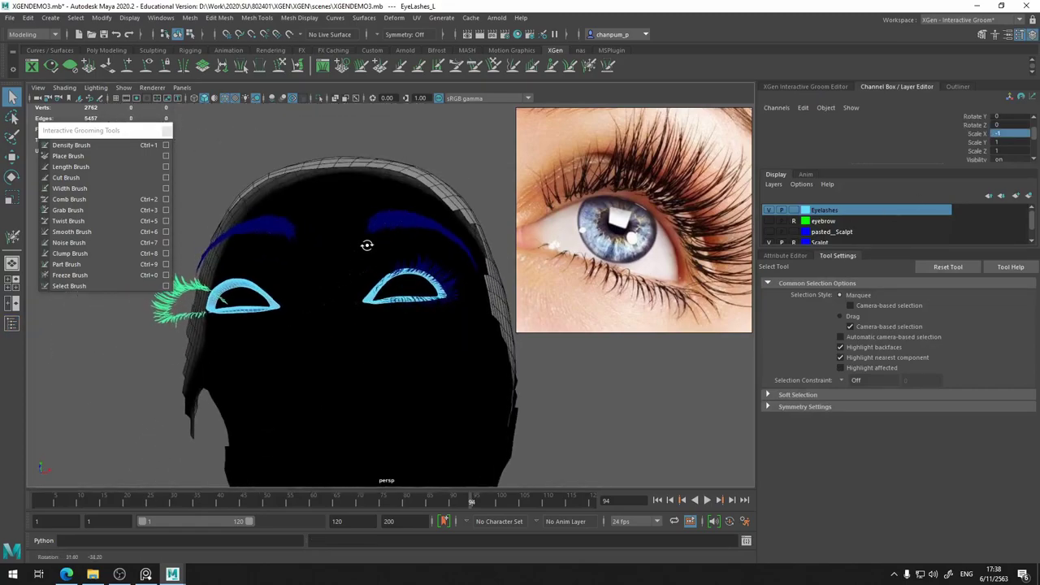
pyautogui.scroll(3, 364, 301)
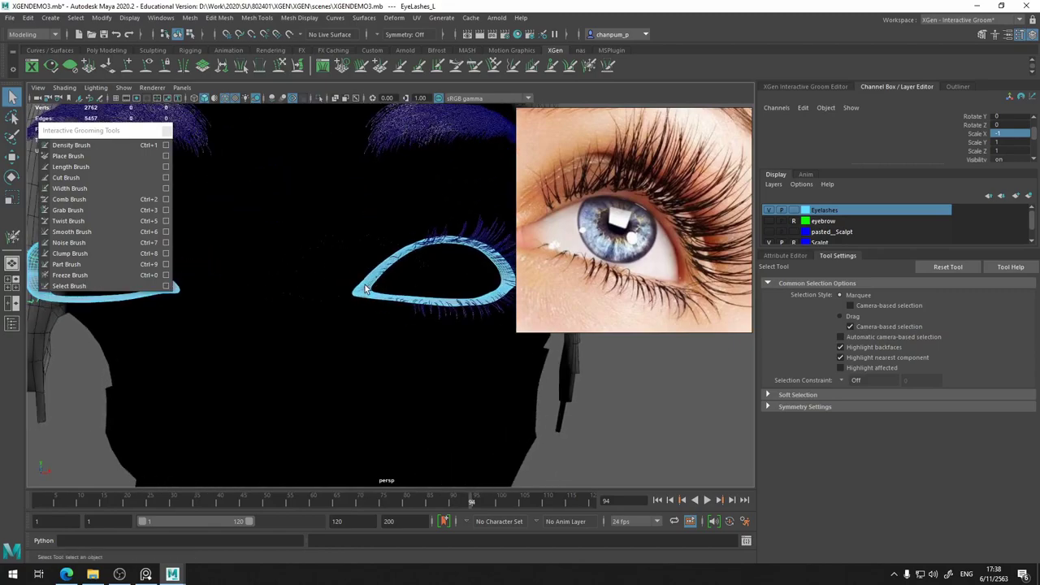
pyautogui.keyDown('alt'); pyautogui.moveTo(358, 299); pyautogui.dragTo(371, 314); pyautogui.keyUp('alt')
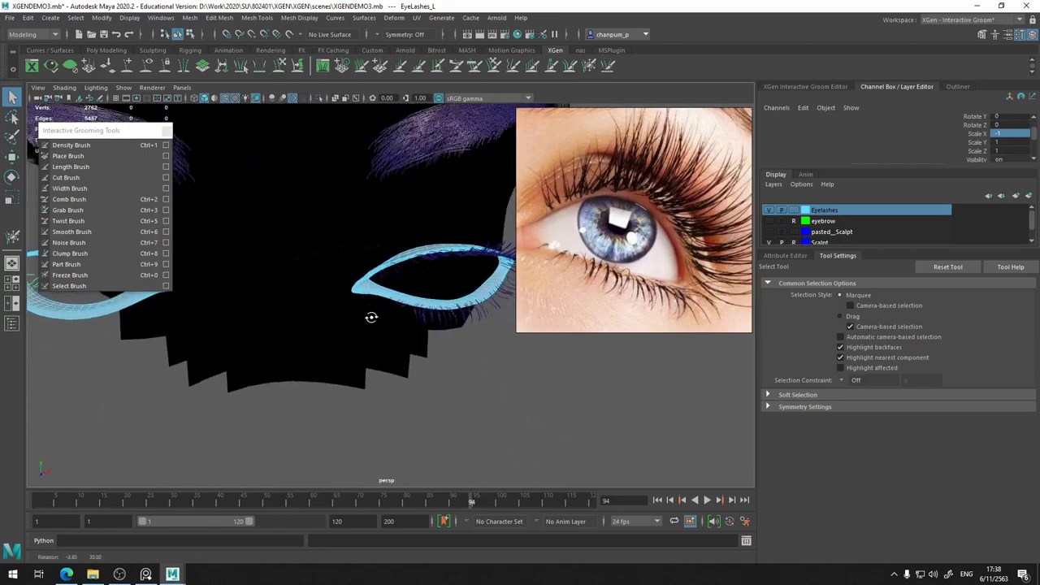
pyautogui.click(845, 85)
pyautogui.click(789, 202)
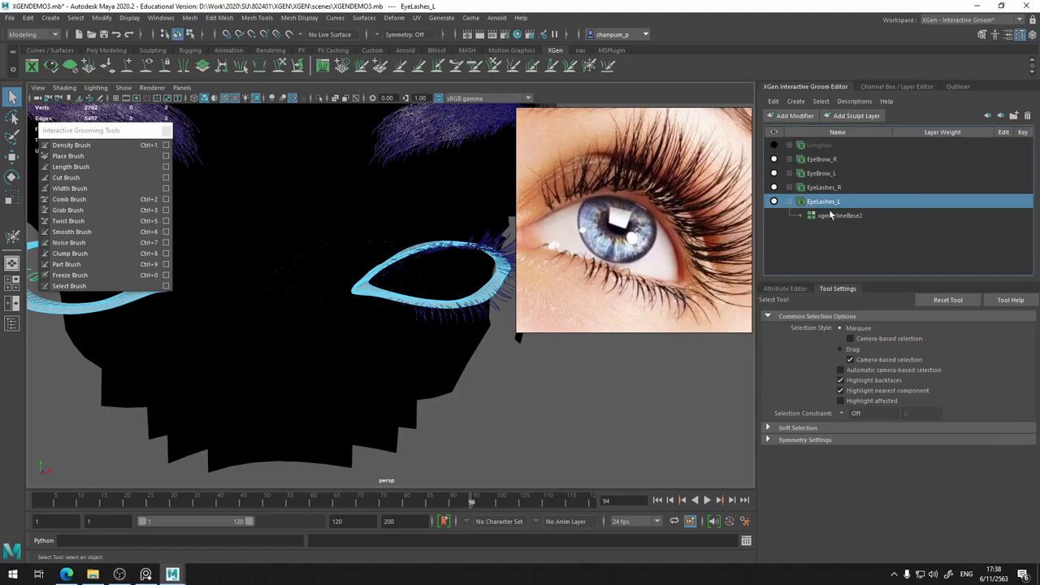
pyautogui.scroll(-3, 461, 263)
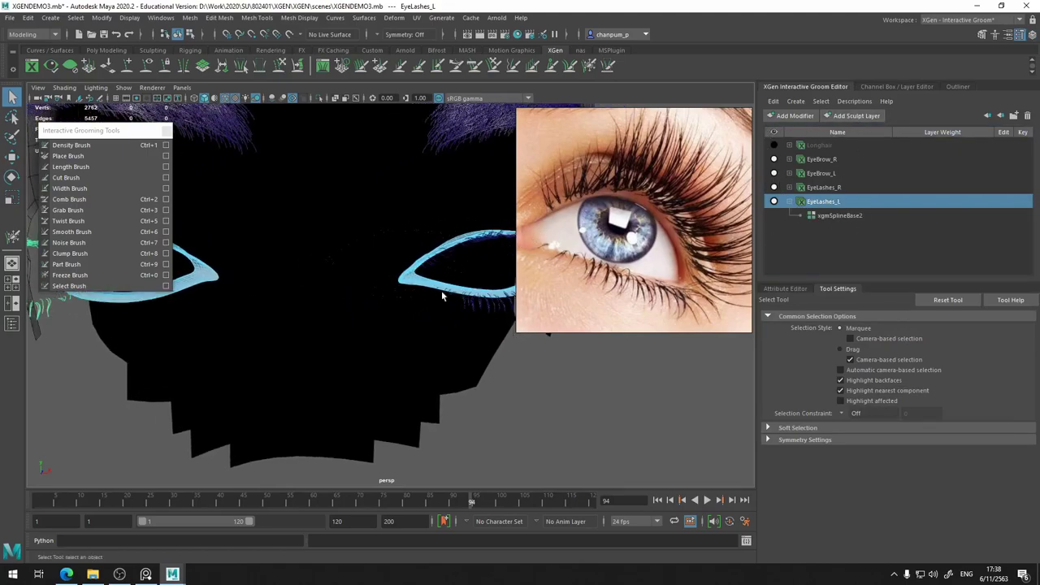
pyautogui.press('f')
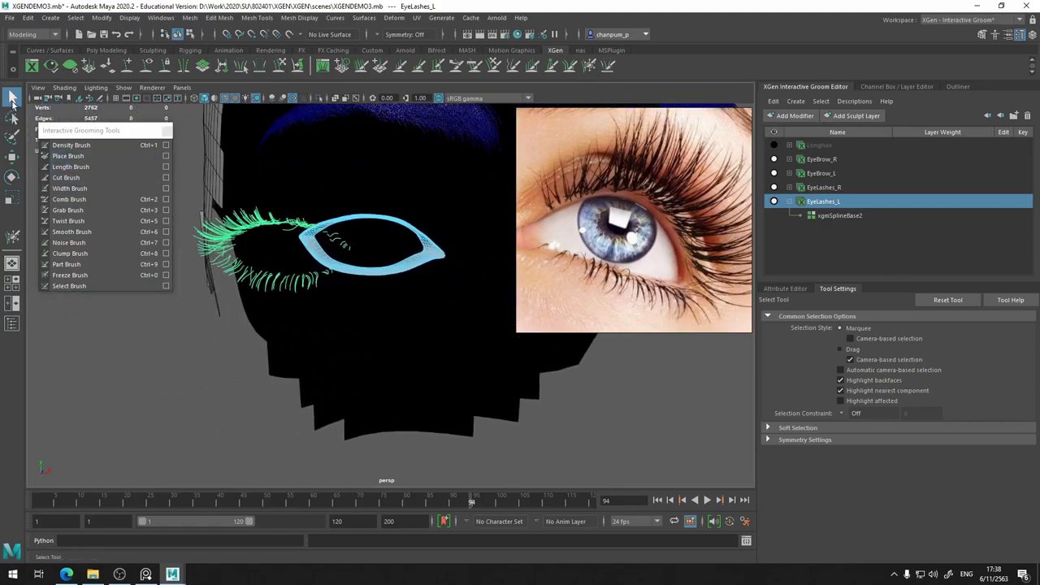
# Commit the new Scale X value for EyeLashes_L in the Channel Box
pyautogui.click(12, 158)
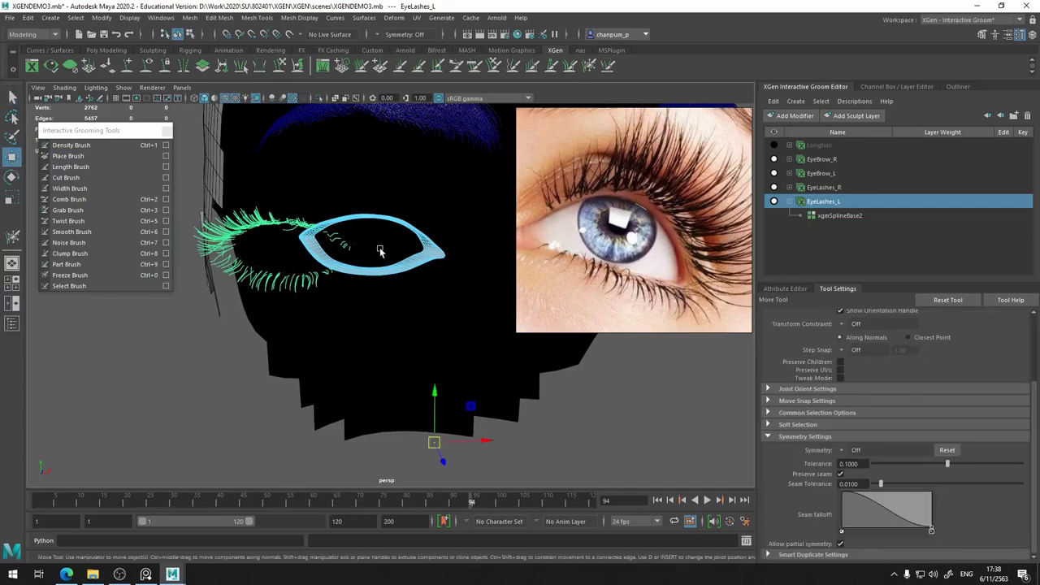
pyautogui.keyDown('alt'); pyautogui.moveTo(381, 365); pyautogui.dragTo(402, 276); pyautogui.keyUp('alt')
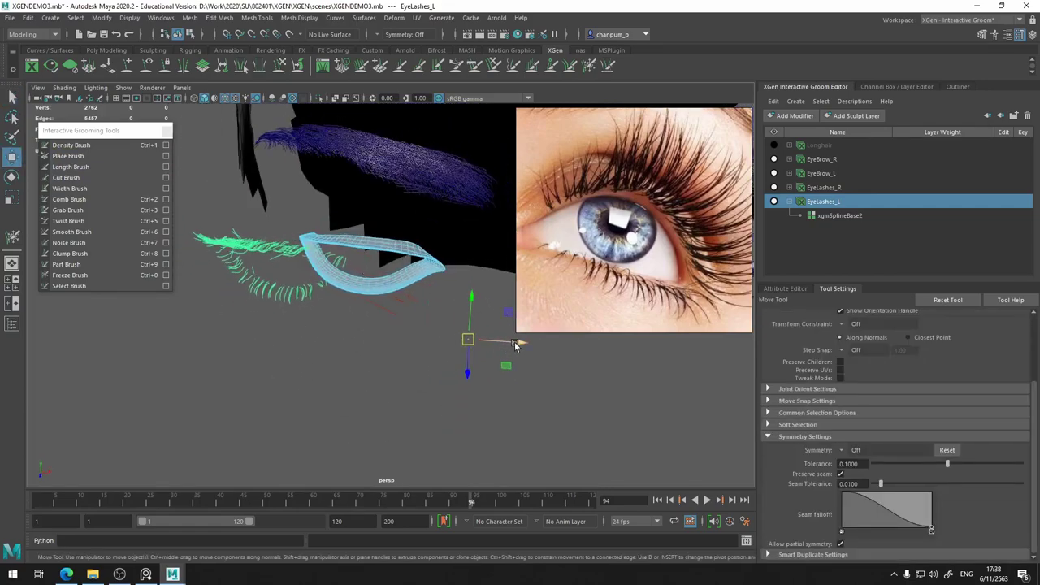
pyautogui.moveTo(515, 341)
pyautogui.keyDown('alt'); pyautogui.mouseDown()
pyautogui.moveTo(445, 250)
pyautogui.moveTo(201, 262)
pyautogui.mouseUp(); pyautogui.keyUp('alt')
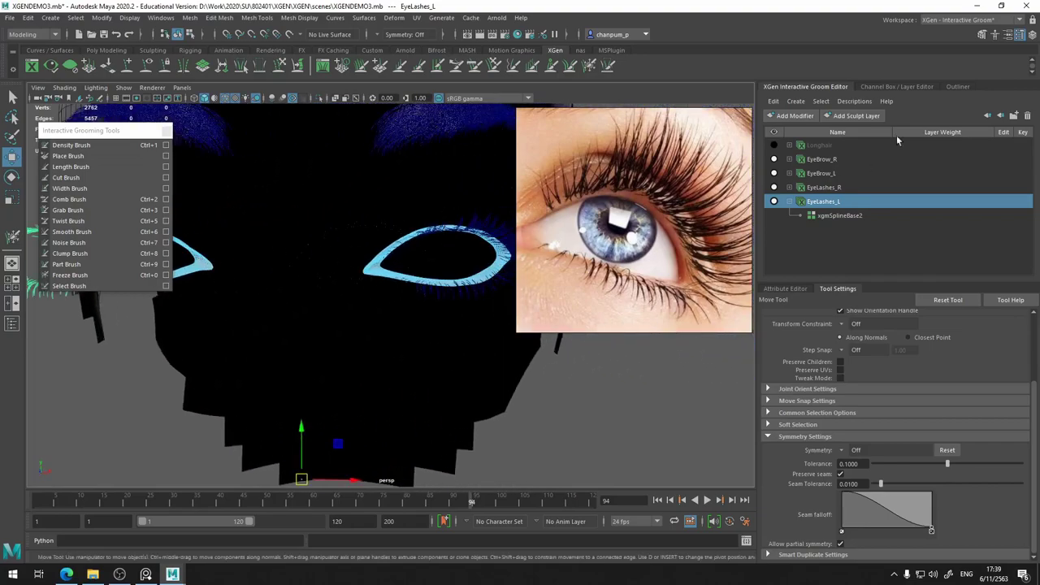
pyautogui.click(956, 88)
pyautogui.click(922, 87)
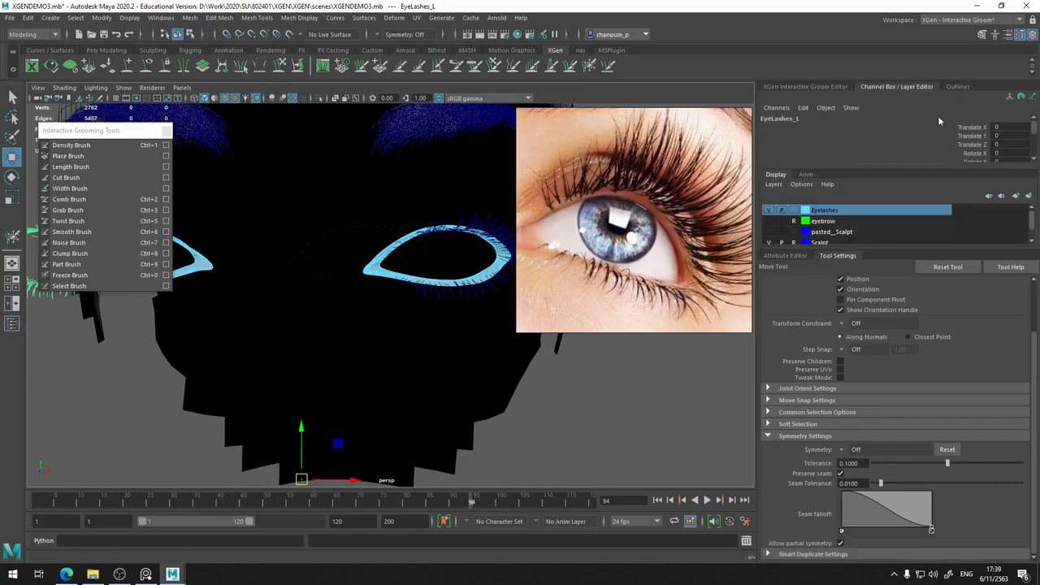
pyautogui.scroll(-5, 1009, 155)
pyautogui.scroll(3, 1009, 137)
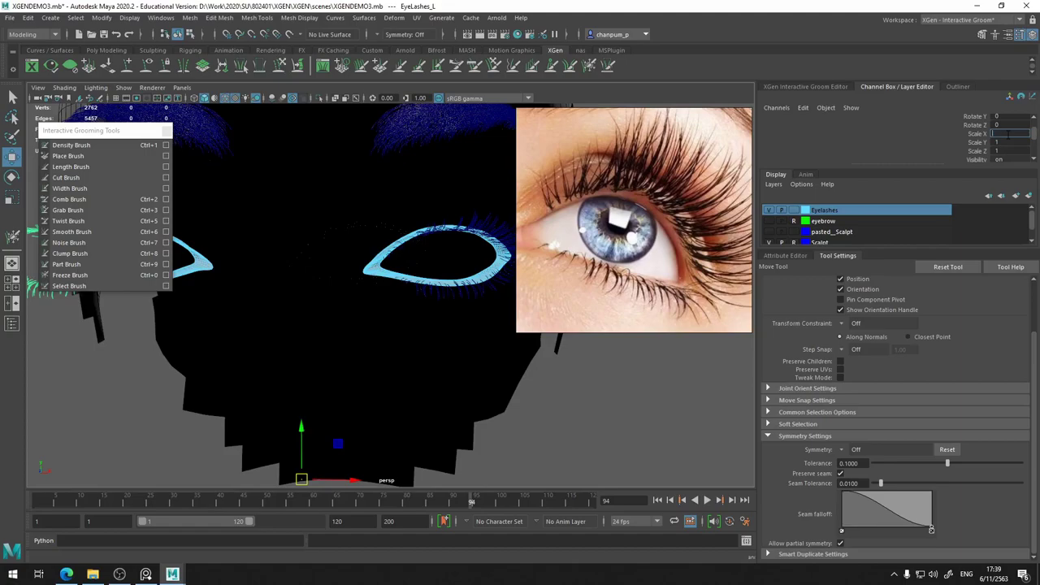
pyautogui.press('Return')
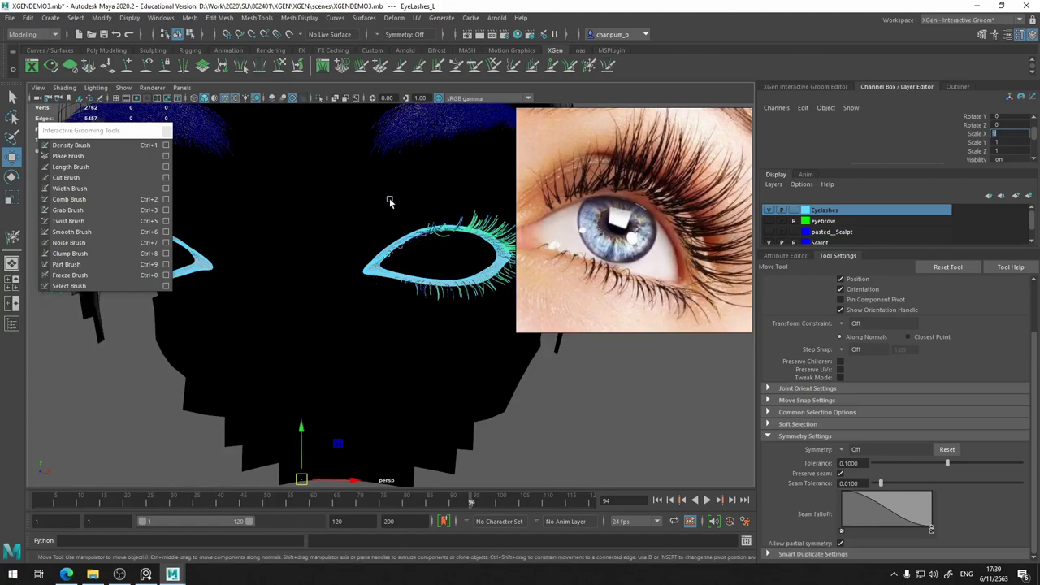
# Snap the EyeLashes_L pivot to the inner eye-corner vertex of the eye mesh
pyautogui.moveTo(387, 197)
pyautogui.keyDown('alt'); pyautogui.mouseDown()
pyautogui.moveTo(338, 293)
pyautogui.moveTo(337, 279)
pyautogui.moveTo(341, 293)
pyautogui.moveTo(399, 274)
pyautogui.moveTo(431, 288)
pyautogui.moveTo(430, 303)
pyautogui.moveTo(410, 295)
pyautogui.mouseUp(); pyautogui.keyUp('alt')
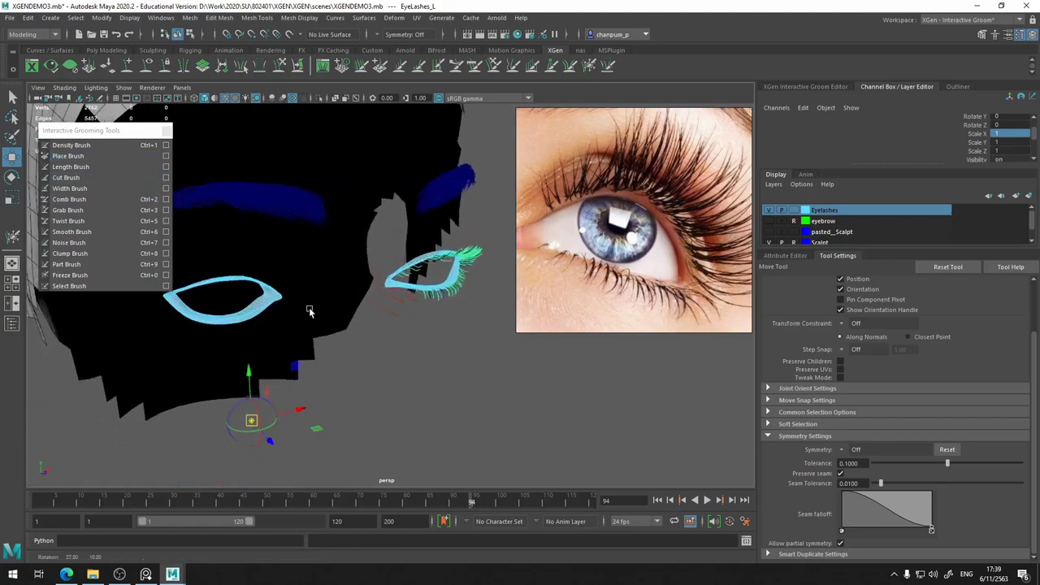
pyautogui.keyDown('alt'); pyautogui.moveTo(328, 291); pyautogui.dragTo(327, 328); pyautogui.keyUp('alt')
pyautogui.scroll(2, 327, 329)
pyautogui.scroll(2, 309, 309)
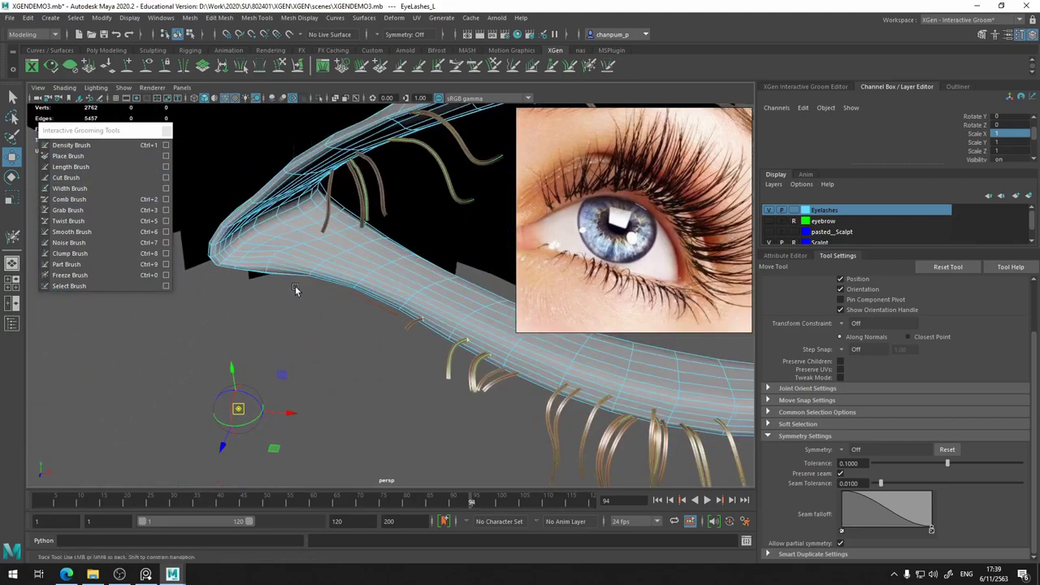
pyautogui.scroll(1, 282, 278)
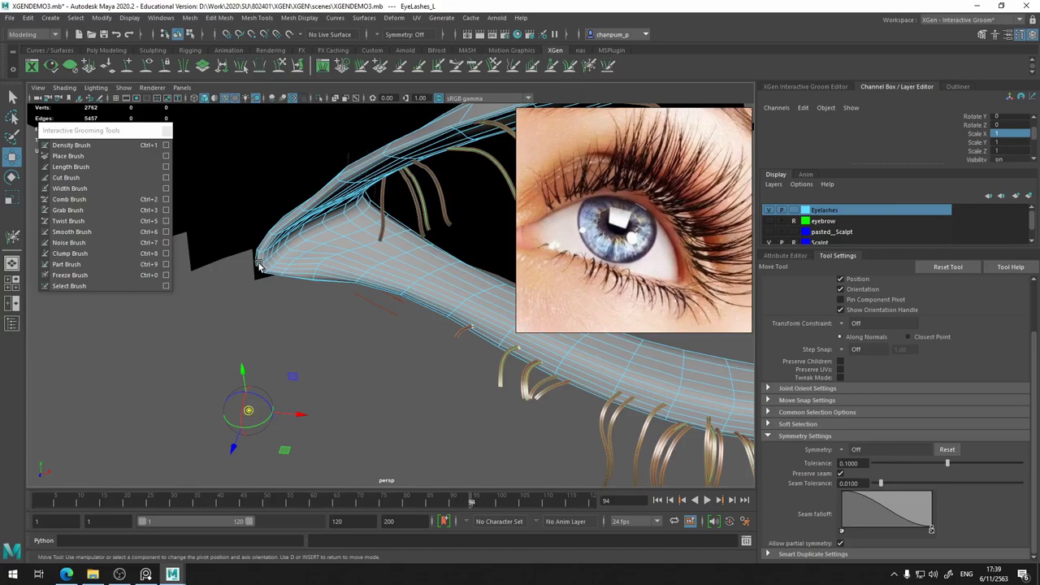
pyautogui.click(256, 266)
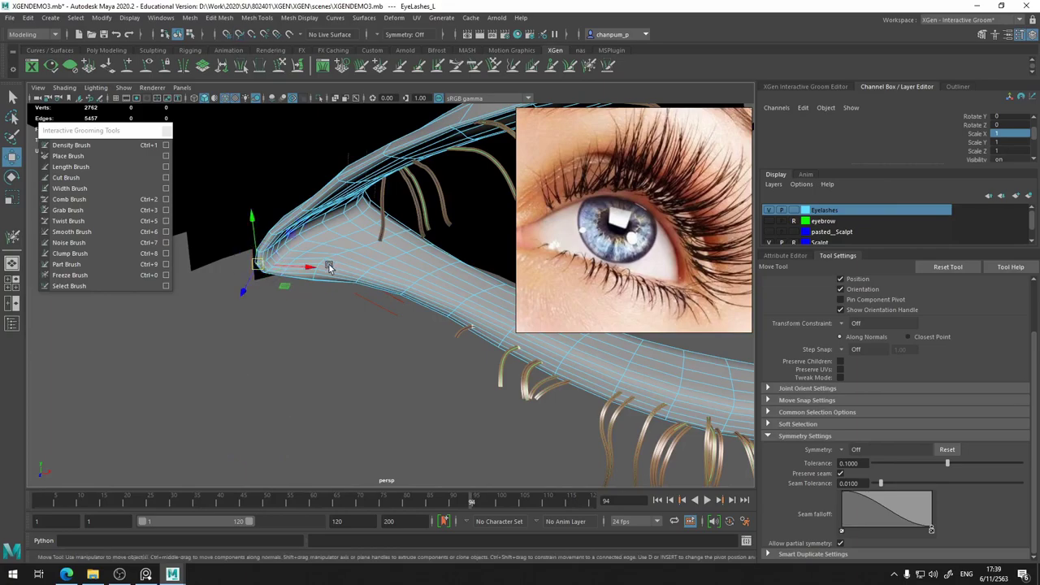
pyautogui.scroll(-5, 327, 266)
pyautogui.scroll(-3, 378, 248)
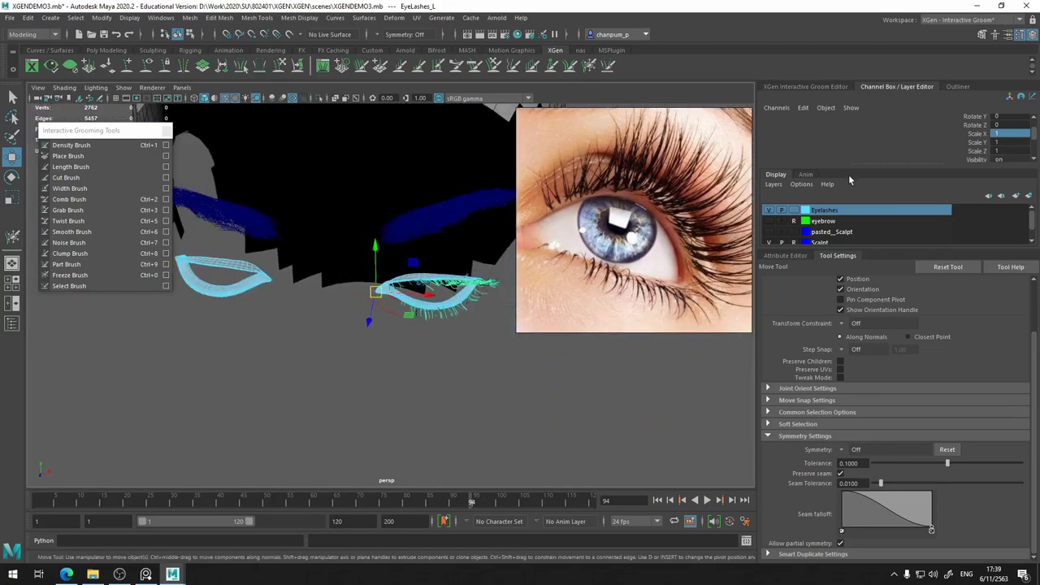
# Enter a negative Scale X for EyeLashes_L to flip it onto the other eye
pyautogui.click(842, 86)
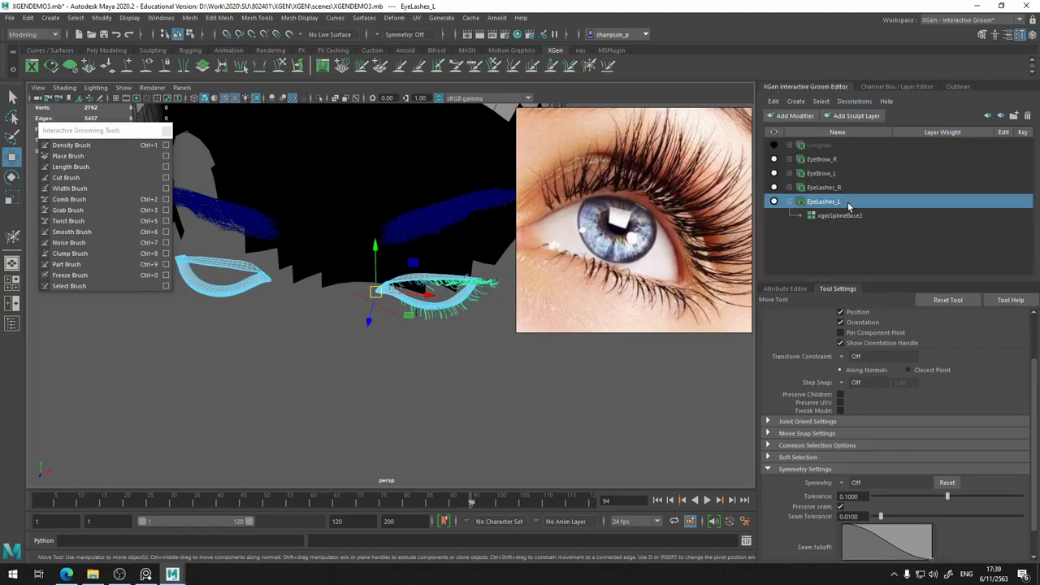
pyautogui.click(955, 87)
pyautogui.click(914, 86)
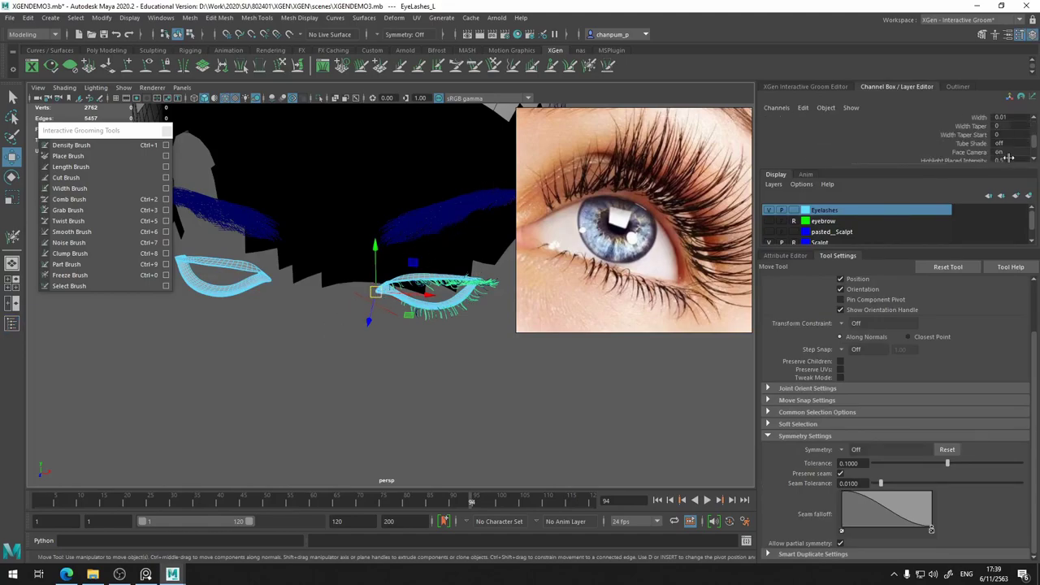
pyautogui.scroll(-2, 1000, 141)
pyautogui.scroll(-2, 1000, 141)
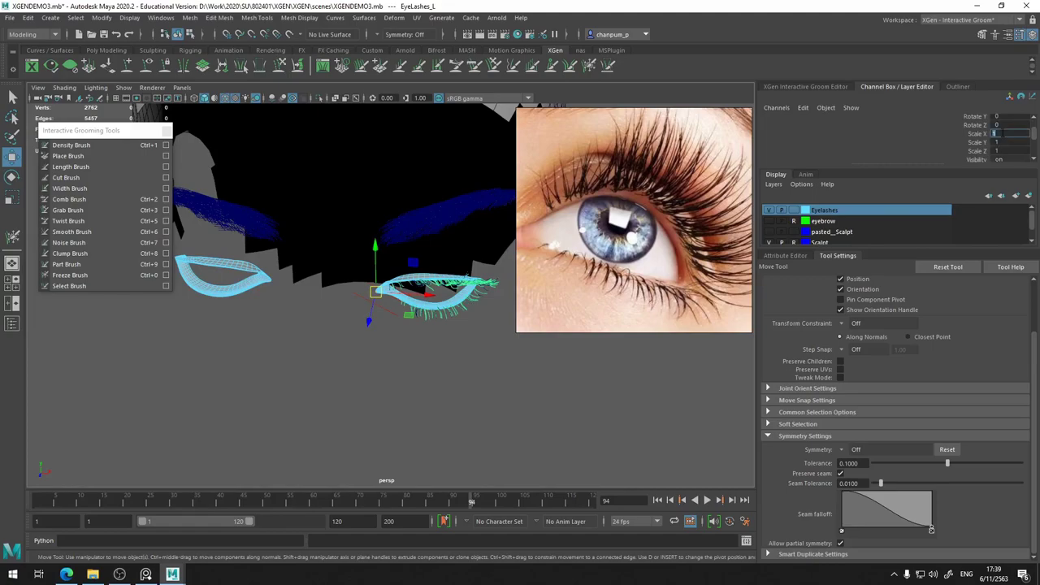
pyautogui.press('Return')
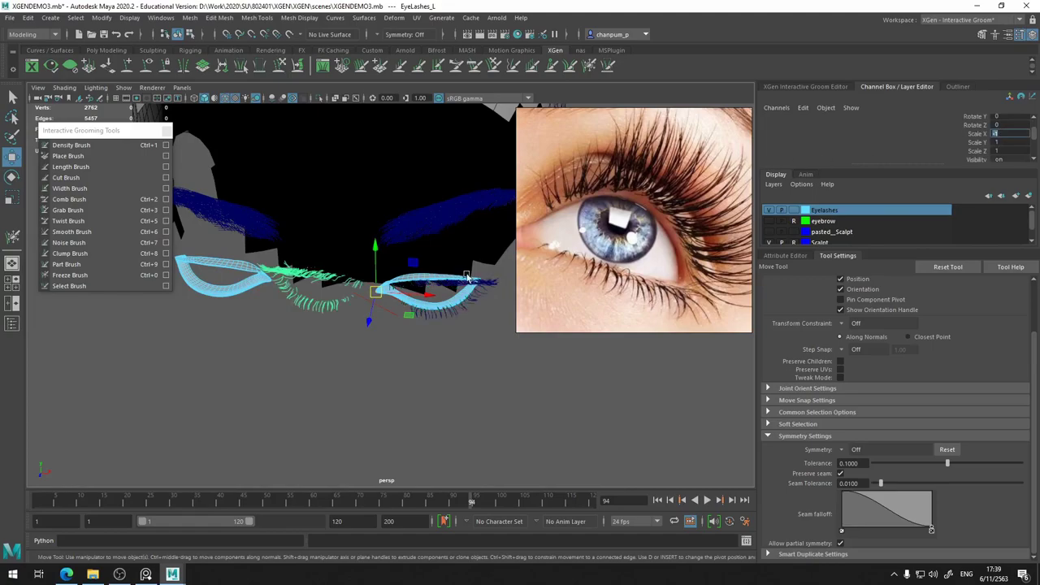
# Move the outer tip vertices of the mirrored eyelash mesh down along Y
pyautogui.moveTo(467, 278)
pyautogui.keyDown('alt'); pyautogui.mouseDown()
pyautogui.moveTo(363, 309)
pyautogui.moveTo(464, 337)
pyautogui.moveTo(247, 304)
pyautogui.moveTo(333, 295)
pyautogui.moveTo(241, 309)
pyautogui.moveTo(232, 348)
pyautogui.moveTo(271, 338)
pyautogui.moveTo(258, 339)
pyautogui.mouseUp(); pyautogui.keyUp('alt')
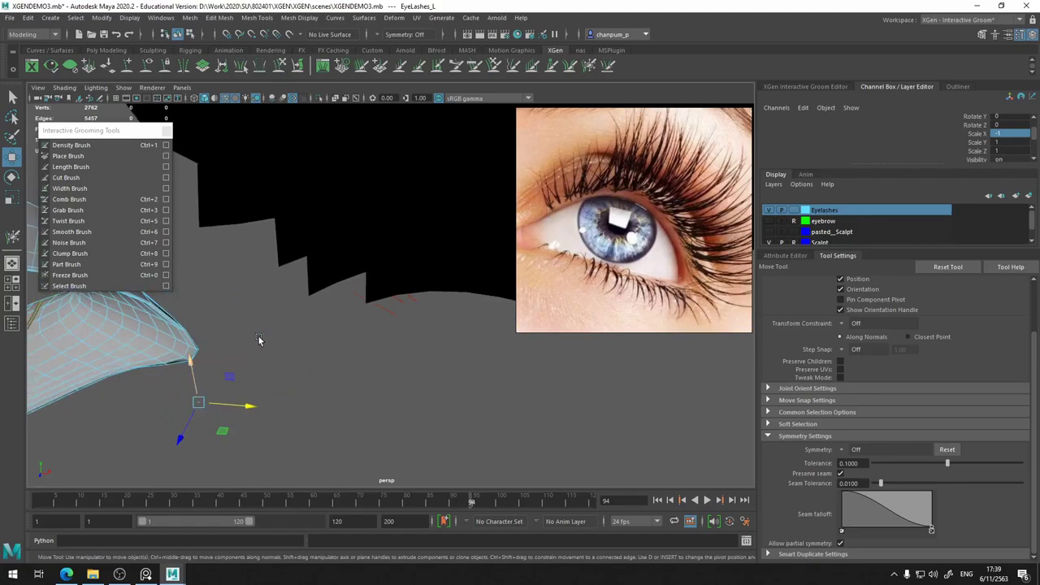
pyautogui.click(197, 349)
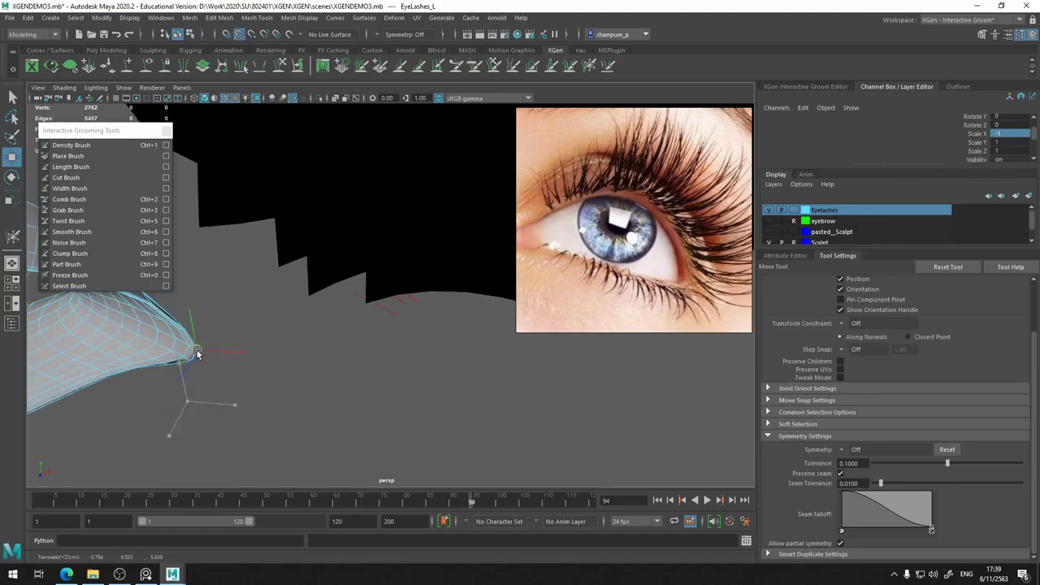
pyautogui.moveTo(205, 342)
pyautogui.keyDown('alt'); pyautogui.mouseDown()
pyautogui.moveTo(267, 284)
pyautogui.moveTo(301, 277)
pyautogui.moveTo(301, 290)
pyautogui.moveTo(328, 295)
pyautogui.moveTo(576, 315)
pyautogui.mouseUp(); pyautogui.keyUp('alt')
pyautogui.keyDown('alt'); pyautogui.moveTo(576, 315); pyautogui.dragTo(398, 260, button='right'); pyautogui.keyUp('alt')
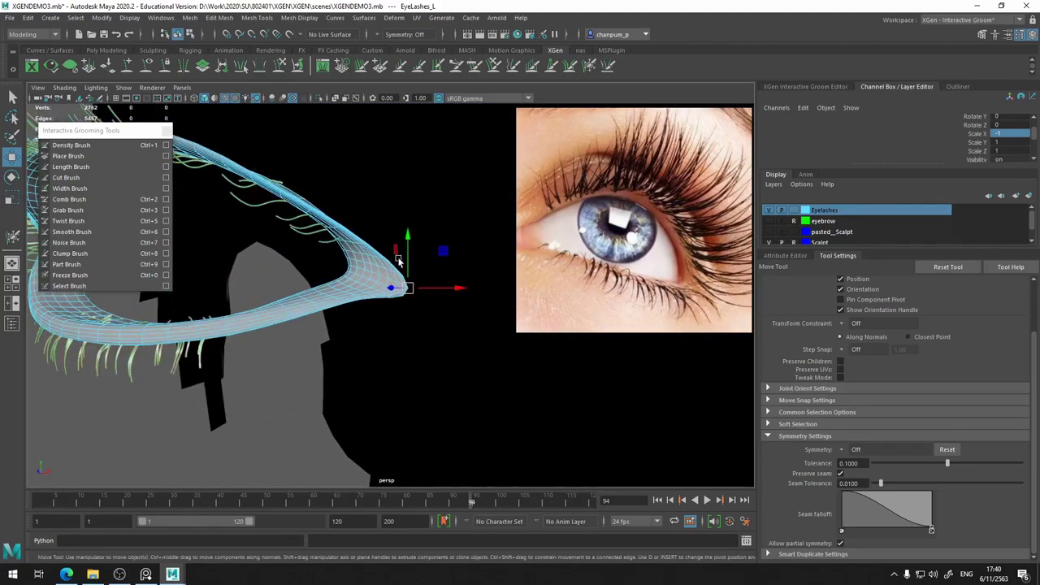
pyautogui.moveTo(409, 238)
pyautogui.mouseDown()
pyautogui.moveTo(337, 282)
pyautogui.moveTo(292, 400)
pyautogui.moveTo(276, 365)
pyautogui.mouseUp()
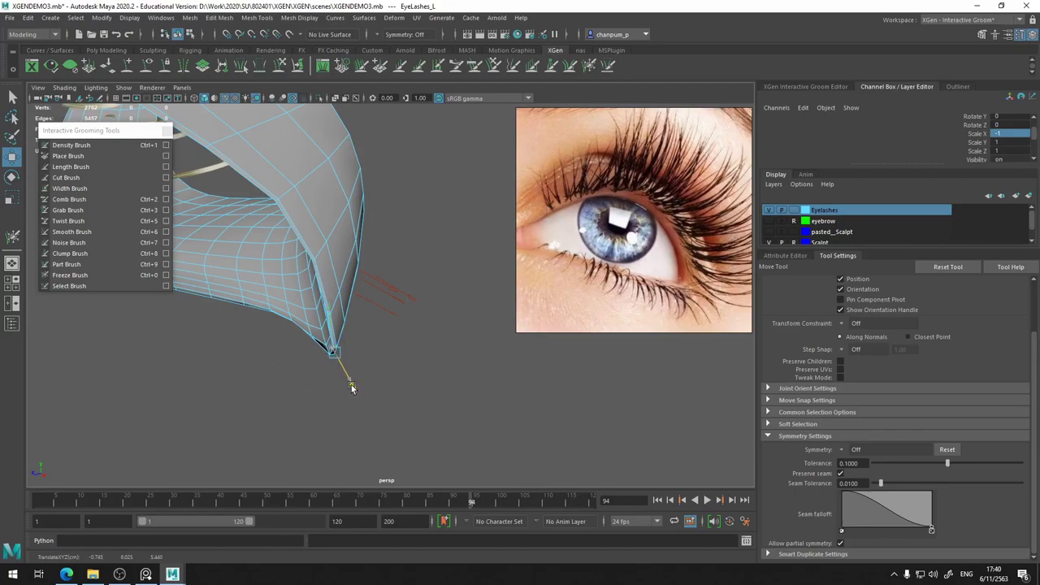
pyautogui.moveTo(341, 376)
pyautogui.keyDown('alt'); pyautogui.mouseDown()
pyautogui.moveTo(269, 231)
pyautogui.moveTo(270, 259)
pyautogui.moveTo(287, 222)
pyautogui.moveTo(366, 292)
pyautogui.moveTo(325, 274)
pyautogui.moveTo(283, 274)
pyautogui.moveTo(305, 284)
pyautogui.moveTo(320, 315)
pyautogui.moveTo(384, 294)
pyautogui.mouseUp(); pyautogui.keyUp('alt')
pyautogui.moveTo(461, 303)
pyautogui.keyDown('alt'); pyautogui.mouseDown()
pyautogui.moveTo(352, 316)
pyautogui.moveTo(406, 323)
pyautogui.moveTo(399, 340)
pyautogui.moveTo(401, 315)
pyautogui.moveTo(406, 336)
pyautogui.moveTo(381, 336)
pyautogui.moveTo(395, 309)
pyautogui.moveTo(483, 297)
pyautogui.moveTo(476, 319)
pyautogui.moveTo(378, 338)
pyautogui.moveTo(396, 304)
pyautogui.moveTo(385, 308)
pyautogui.moveTo(388, 299)
pyautogui.moveTo(474, 313)
pyautogui.moveTo(447, 349)
pyautogui.moveTo(503, 303)
pyautogui.moveTo(483, 296)
pyautogui.moveTo(452, 255)
pyautogui.moveTo(507, 286)
pyautogui.moveTo(449, 330)
pyautogui.moveTo(458, 323)
pyautogui.moveTo(455, 339)
pyautogui.moveTo(455, 325)
pyautogui.moveTo(385, 353)
pyautogui.moveTo(426, 315)
pyautogui.moveTo(364, 309)
pyautogui.moveTo(326, 333)
pyautogui.moveTo(325, 296)
pyautogui.moveTo(427, 301)
pyautogui.moveTo(426, 323)
pyautogui.mouseUp(); pyautogui.keyUp('alt')
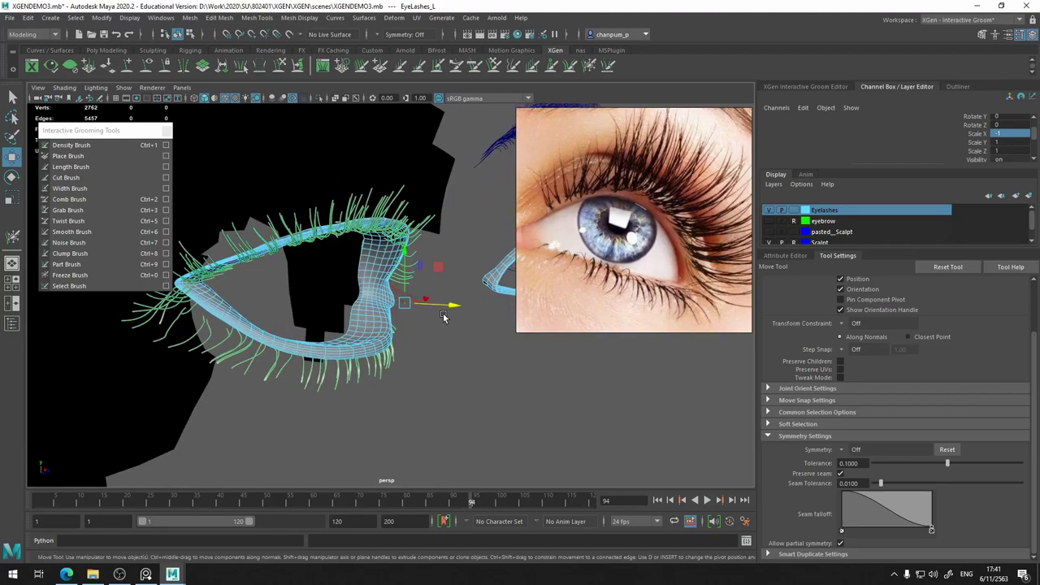
# Nudge the mirrored eyelash mesh slightly sideways and up along the eye opening
pyautogui.keyDown('alt'); pyautogui.moveTo(426, 323); pyautogui.dragTo(197, 326, button='middle'); pyautogui.keyUp('alt')
pyautogui.moveTo(197, 327)
pyautogui.keyDown('alt'); pyautogui.mouseDown()
pyautogui.moveTo(275, 306)
pyautogui.moveTo(260, 248)
pyautogui.moveTo(227, 301)
pyautogui.moveTo(209, 295)
pyautogui.moveTo(313, 303)
pyautogui.moveTo(253, 312)
pyautogui.mouseUp(); pyautogui.keyUp('alt')
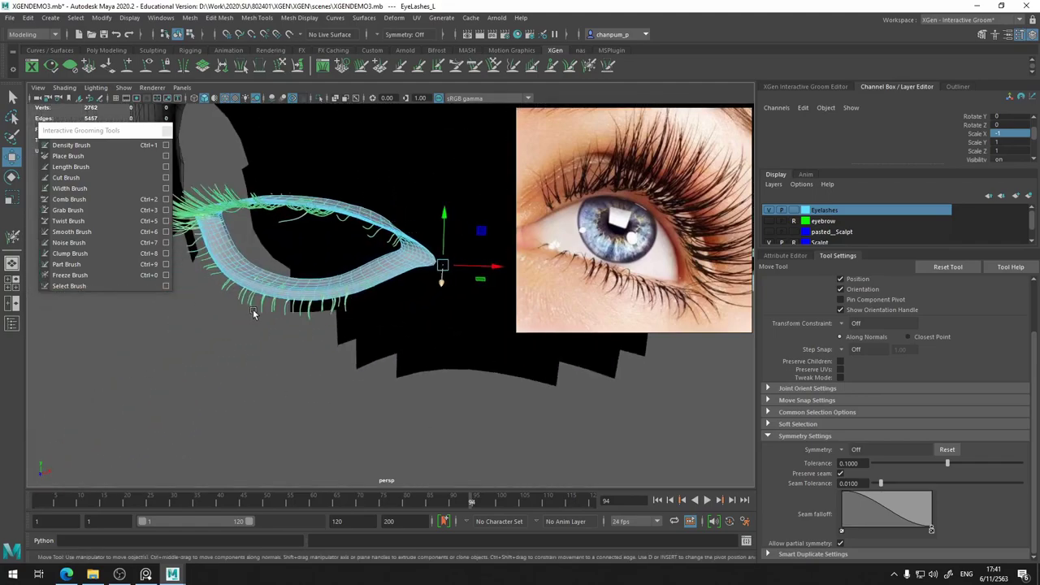
pyautogui.moveTo(344, 296)
pyautogui.keyDown('alt'); pyautogui.mouseDown()
pyautogui.moveTo(365, 266)
pyautogui.moveTo(343, 287)
pyautogui.moveTo(364, 341)
pyautogui.moveTo(381, 312)
pyautogui.moveTo(314, 298)
pyautogui.moveTo(333, 302)
pyautogui.mouseUp(); pyautogui.keyUp('alt')
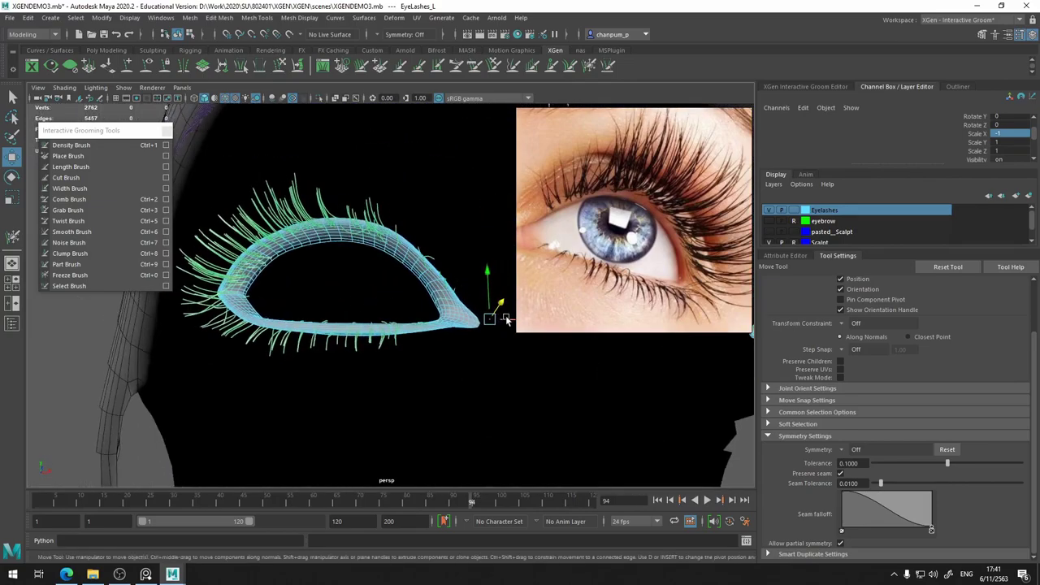
pyautogui.moveTo(506, 320)
pyautogui.mouseDown()
pyautogui.moveTo(554, 322)
pyautogui.moveTo(520, 325)
pyautogui.moveTo(487, 300)
pyautogui.mouseUp()
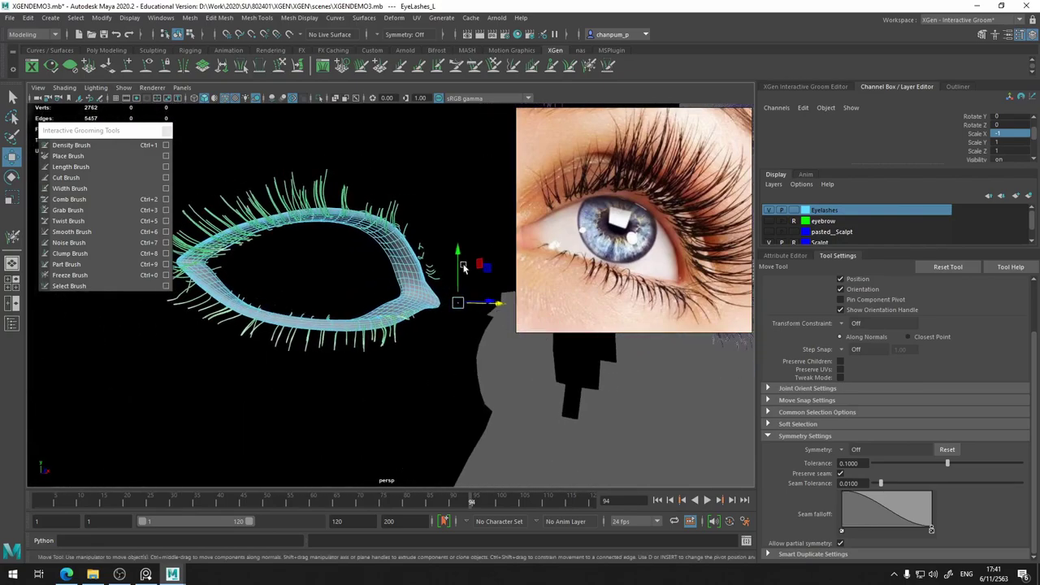
pyautogui.moveTo(463, 268); pyautogui.dragTo(456, 250)
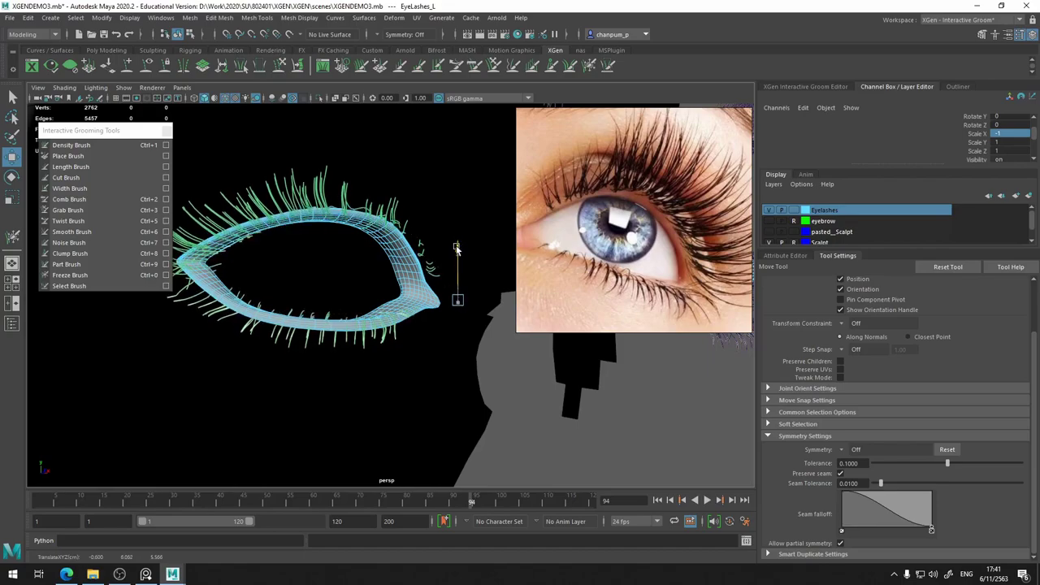
pyautogui.moveTo(501, 306); pyautogui.dragTo(375, 347)
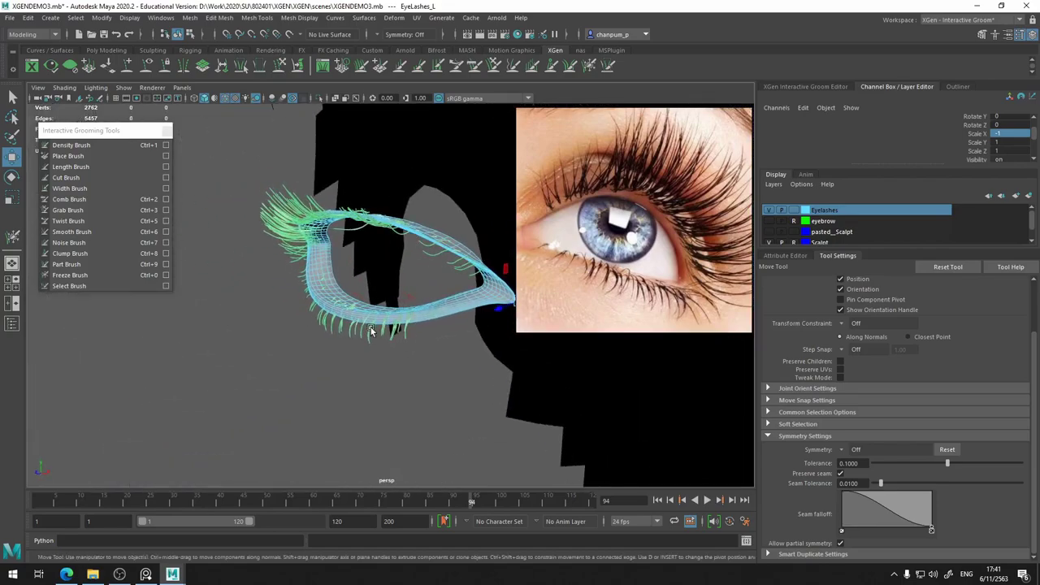
# Rotate the eyelash mesh to Rotate Y 3.424 and stretch it to Scale Y 1.044
pyautogui.press('e')
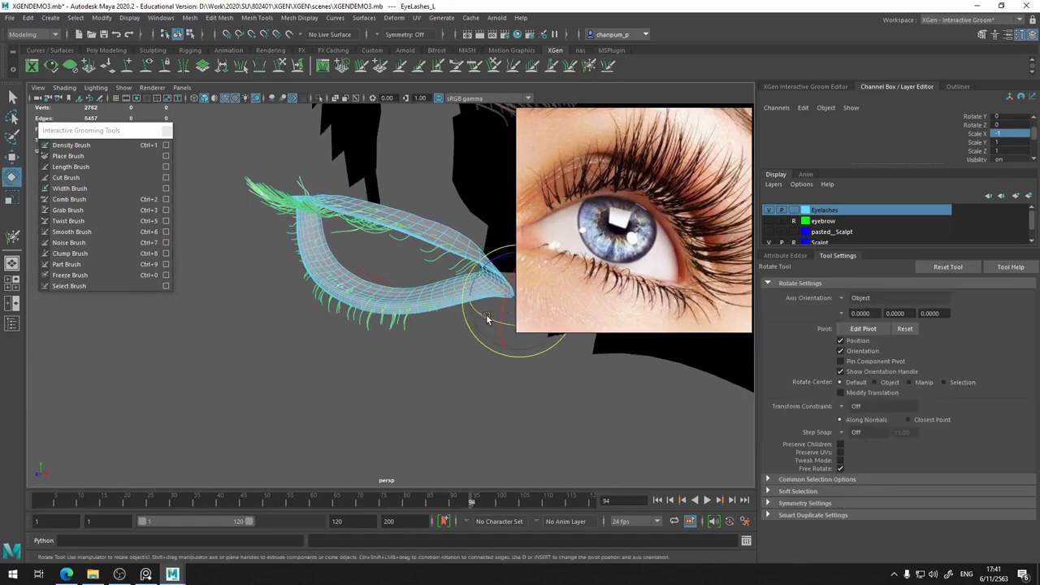
pyautogui.moveTo(485, 318); pyautogui.dragTo(488, 316)
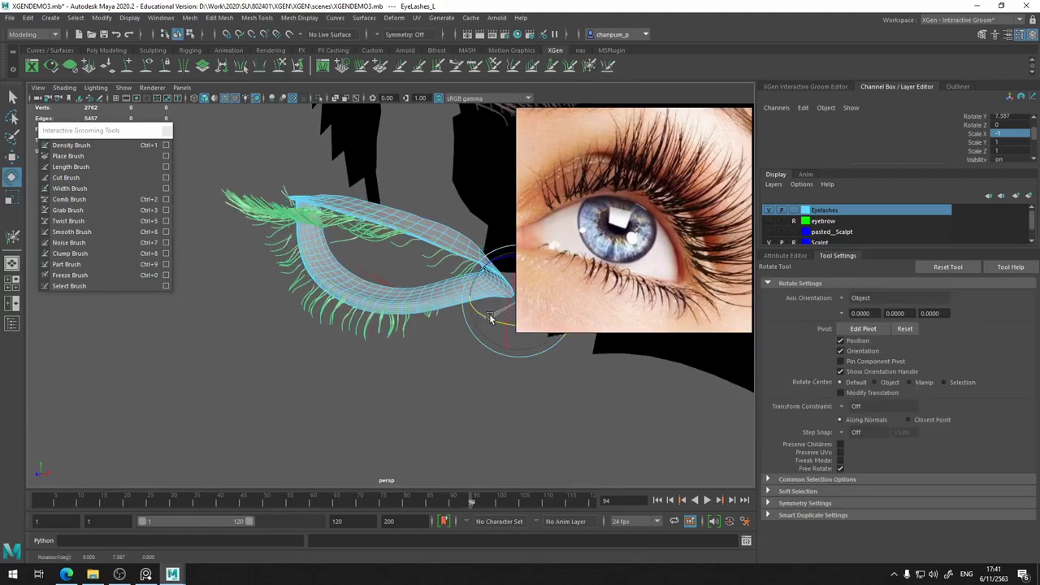
pyautogui.moveTo(416, 311)
pyautogui.keyDown('alt'); pyautogui.mouseDown()
pyautogui.moveTo(429, 279)
pyautogui.moveTo(424, 307)
pyautogui.moveTo(480, 306)
pyautogui.mouseUp(); pyautogui.keyUp('alt')
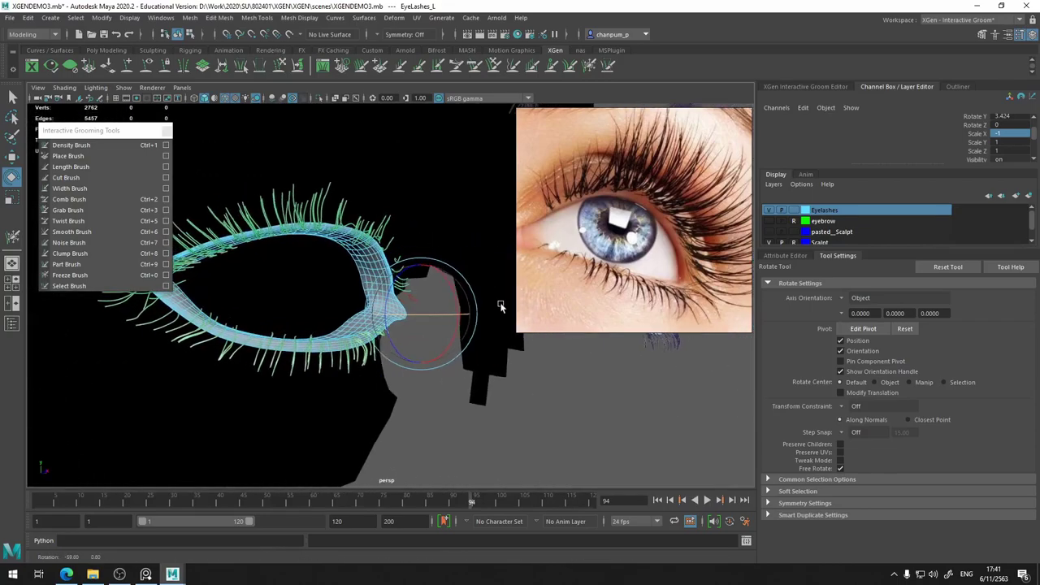
pyautogui.press('r')
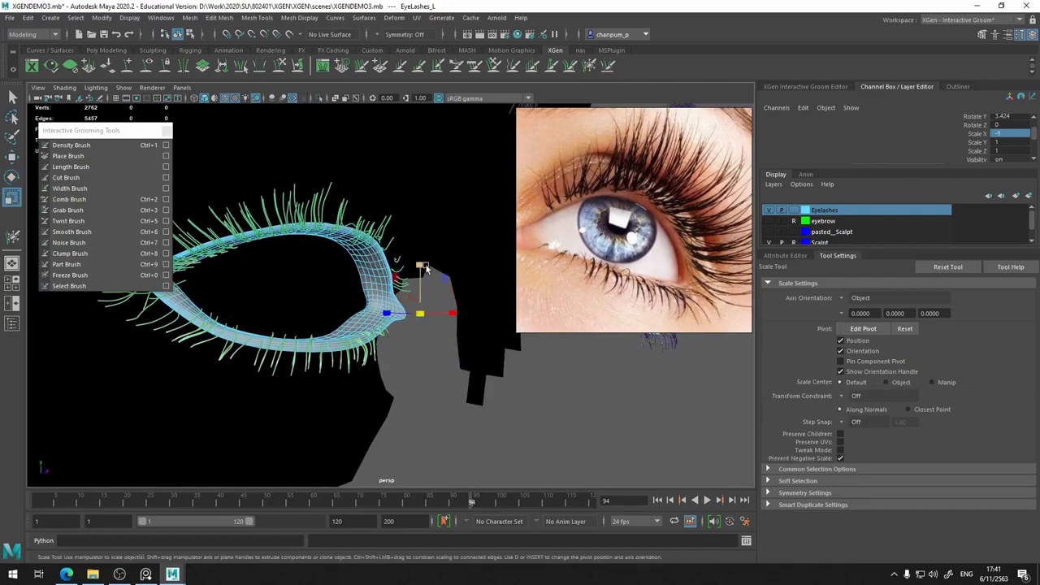
pyautogui.moveTo(419, 269); pyautogui.dragTo(419, 266)
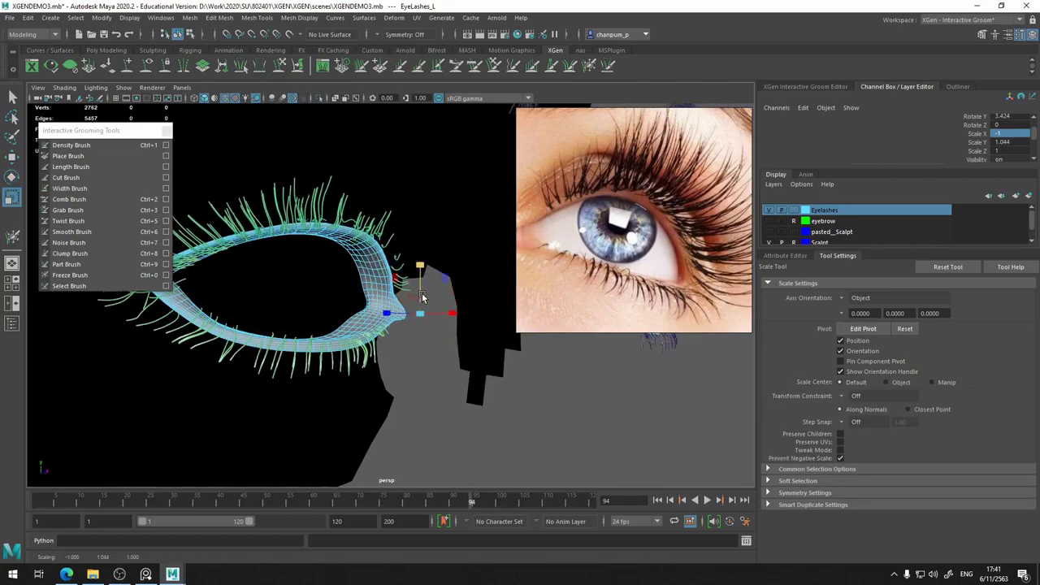
pyautogui.press('w')
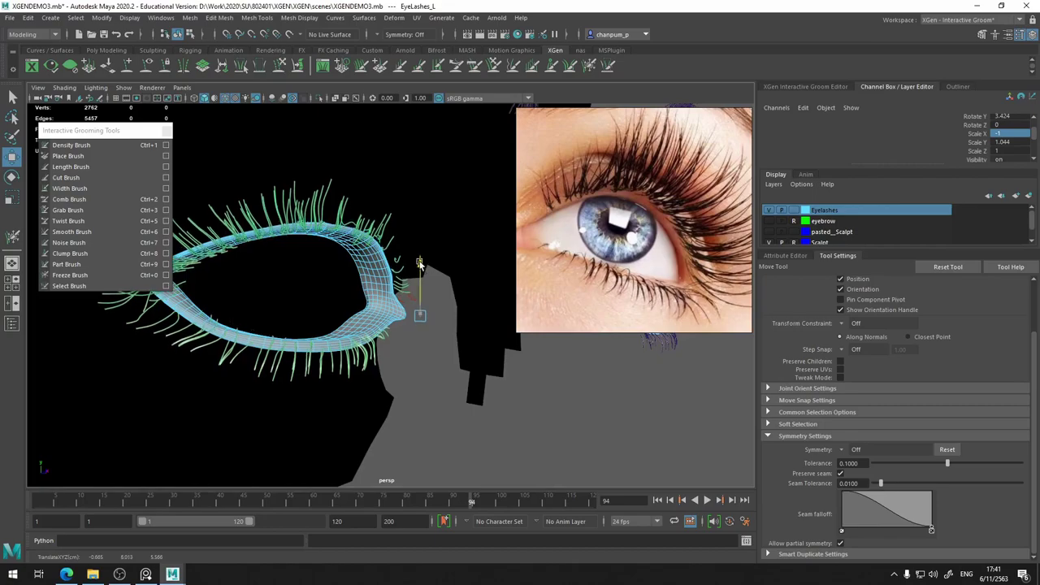
# Lower the eyelash mesh slightly and set its Scale Y back to 1
pyautogui.moveTo(421, 268)
pyautogui.keyDown('alt'); pyautogui.mouseDown()
pyautogui.moveTo(300, 302)
pyautogui.moveTo(348, 286)
pyautogui.mouseUp(); pyautogui.keyUp('alt')
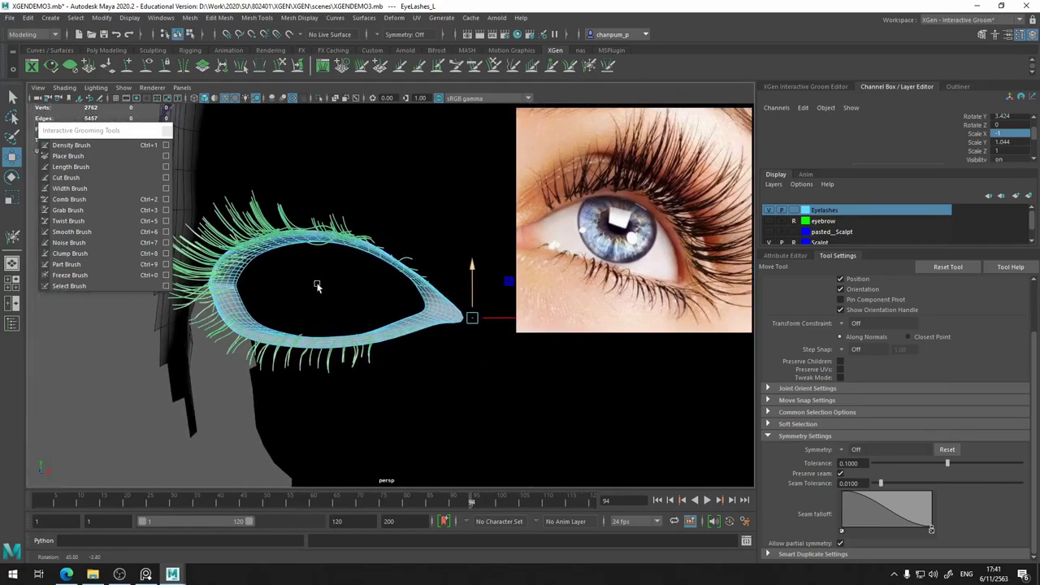
pyautogui.moveTo(348, 286)
pyautogui.keyDown('alt'); pyautogui.mouseDown()
pyautogui.moveTo(482, 268)
pyautogui.moveTo(464, 276)
pyautogui.mouseUp(); pyautogui.keyUp('alt')
pyautogui.moveTo(372, 285)
pyautogui.keyDown('alt'); pyautogui.mouseDown()
pyautogui.moveTo(429, 279)
pyautogui.moveTo(444, 318)
pyautogui.moveTo(465, 317)
pyautogui.mouseUp(); pyautogui.keyUp('alt')
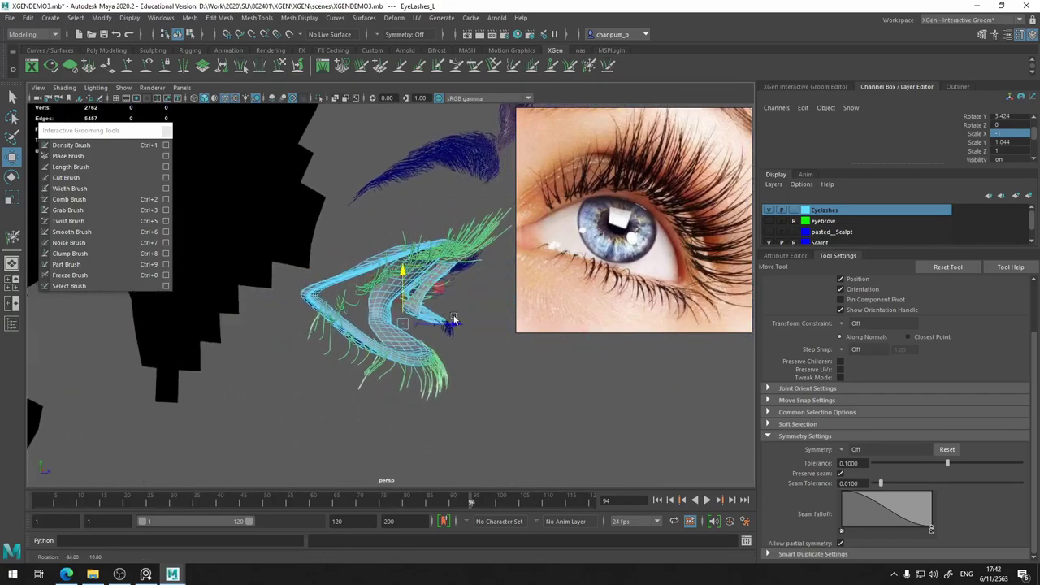
pyautogui.keyDown('alt'); pyautogui.moveTo(465, 317); pyautogui.dragTo(430, 352, button='right'); pyautogui.keyUp('alt')
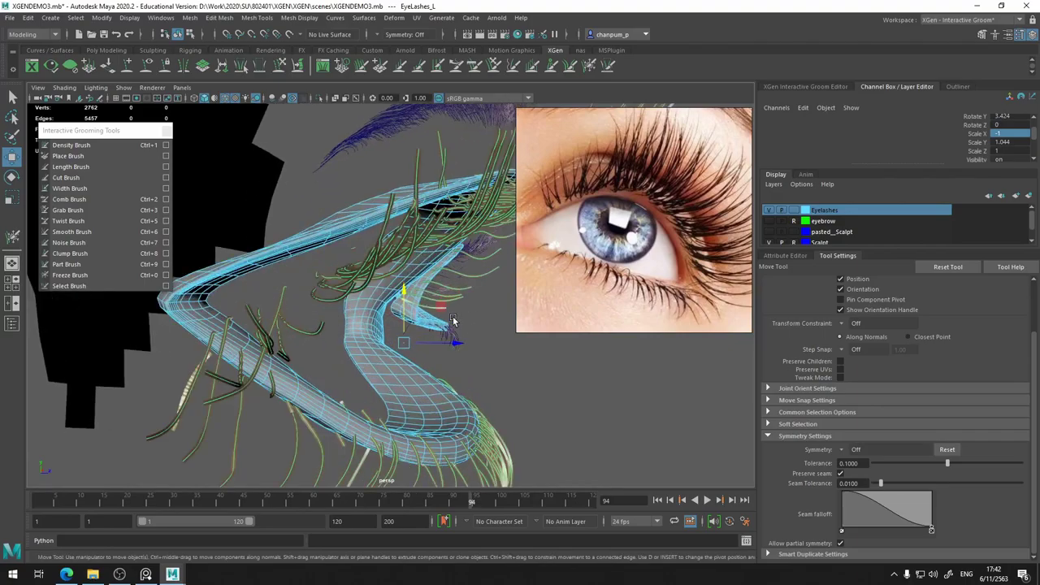
pyautogui.moveTo(431, 352)
pyautogui.keyDown('alt'); pyautogui.mouseDown()
pyautogui.moveTo(192, 387)
pyautogui.moveTo(340, 355)
pyautogui.moveTo(304, 436)
pyautogui.moveTo(316, 432)
pyautogui.mouseUp(); pyautogui.keyUp('alt')
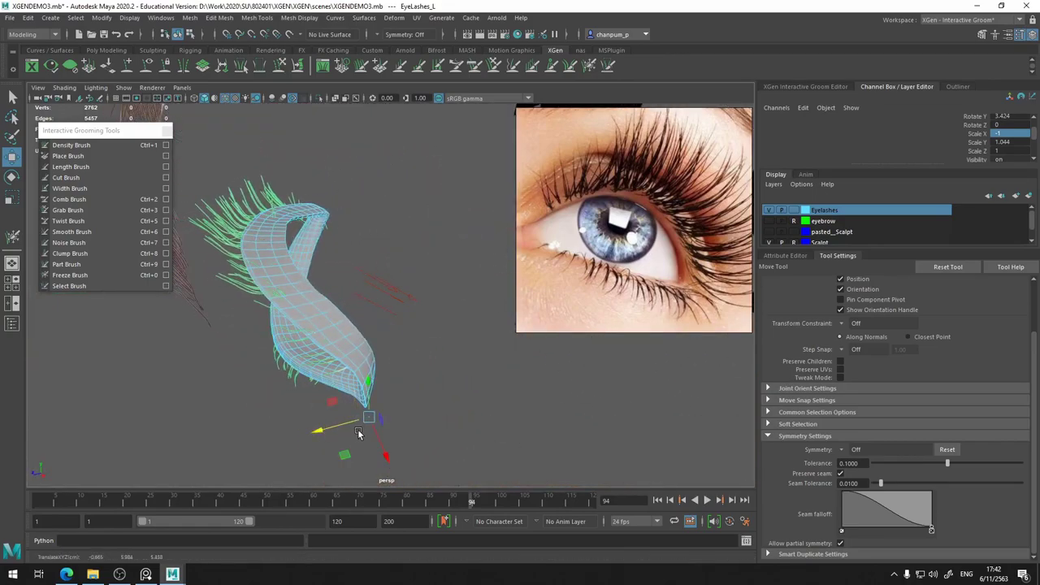
pyautogui.click(1019, 143)
pyautogui.write('1')
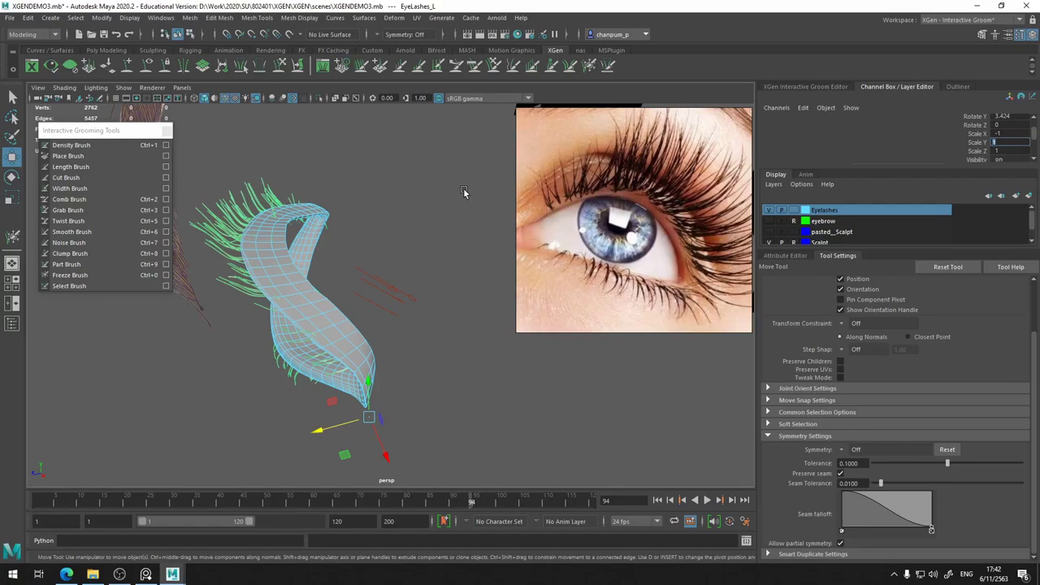
pyautogui.moveTo(463, 192)
pyautogui.keyDown('alt'); pyautogui.mouseDown()
pyautogui.moveTo(527, 207)
pyautogui.moveTo(338, 286)
pyautogui.moveTo(439, 328)
pyautogui.moveTo(425, 328)
pyautogui.mouseUp(); pyautogui.keyUp('alt')
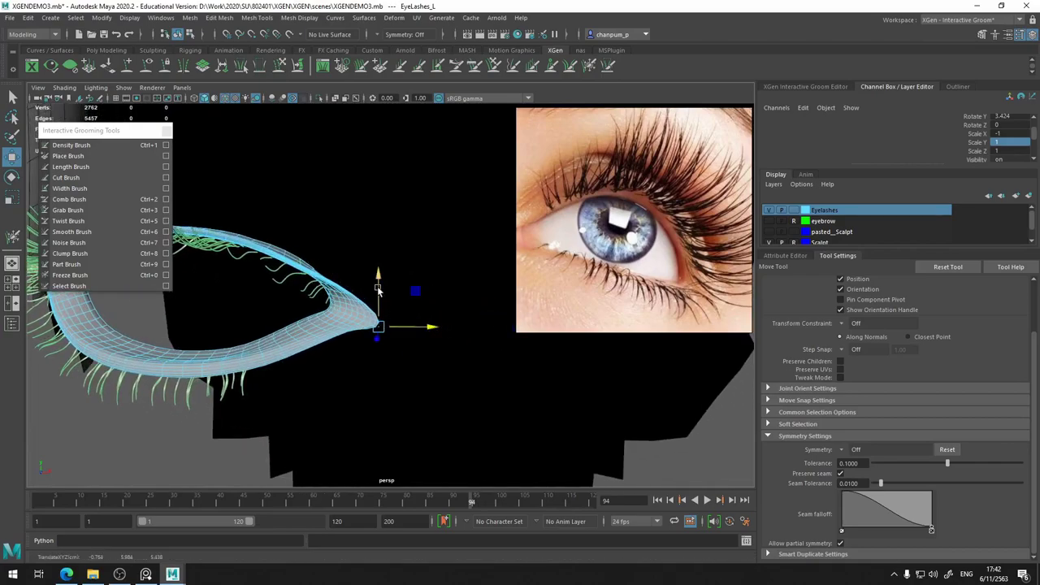
pyautogui.moveTo(378, 289)
pyautogui.keyDown('alt'); pyautogui.mouseDown()
pyautogui.moveTo(363, 301)
pyautogui.moveTo(410, 270)
pyautogui.moveTo(314, 262)
pyautogui.moveTo(297, 251)
pyautogui.moveTo(349, 243)
pyautogui.mouseUp(); pyautogui.keyUp('alt')
# Deselect the eyelash mesh and collapse the EyeLashes_L entry in the groom list
pyautogui.keyDown('alt'); pyautogui.moveTo(349, 244); pyautogui.dragTo(47, 290, button='right'); pyautogui.keyUp('alt')
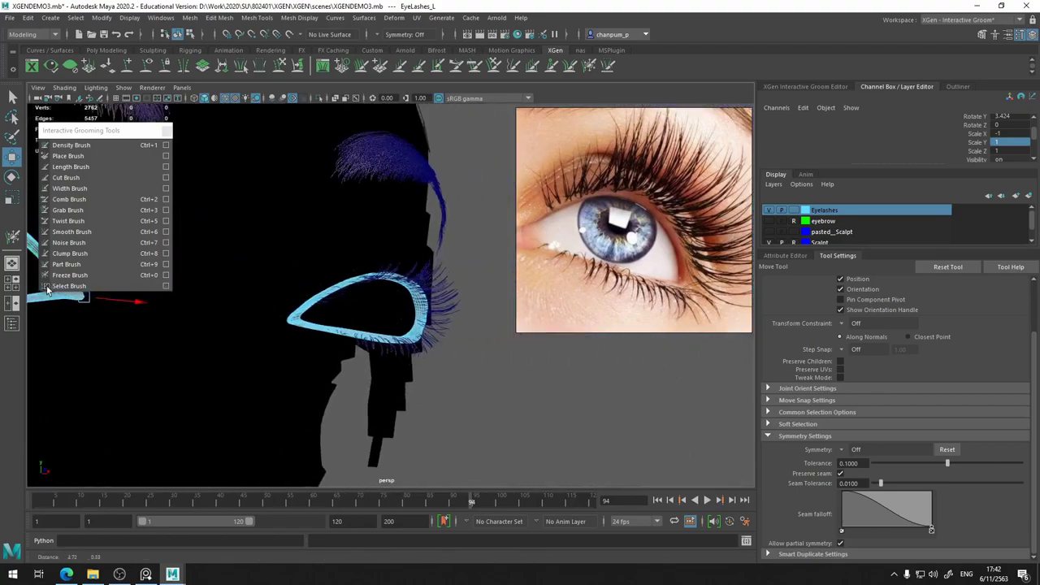
pyautogui.moveTo(348, 301)
pyautogui.keyDown('alt'); pyautogui.mouseDown()
pyautogui.moveTo(341, 285)
pyautogui.moveTo(358, 274)
pyautogui.moveTo(476, 360)
pyautogui.moveTo(508, 406)
pyautogui.mouseUp(); pyautogui.keyUp('alt')
pyautogui.click(506, 380)
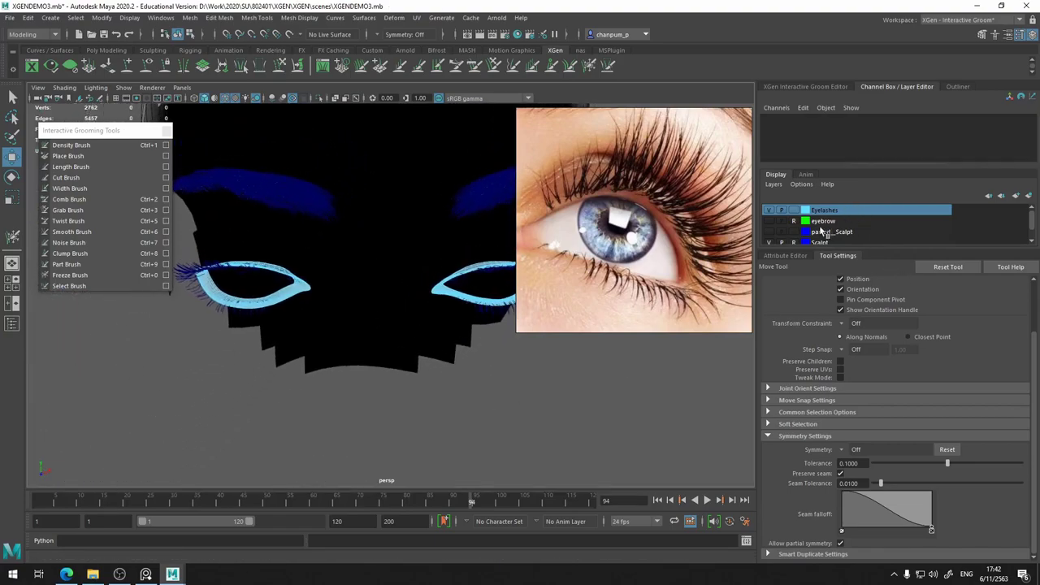
pyautogui.keyDown('alt'); pyautogui.moveTo(421, 351); pyautogui.dragTo(426, 361); pyautogui.keyUp('alt')
pyautogui.click(803, 86)
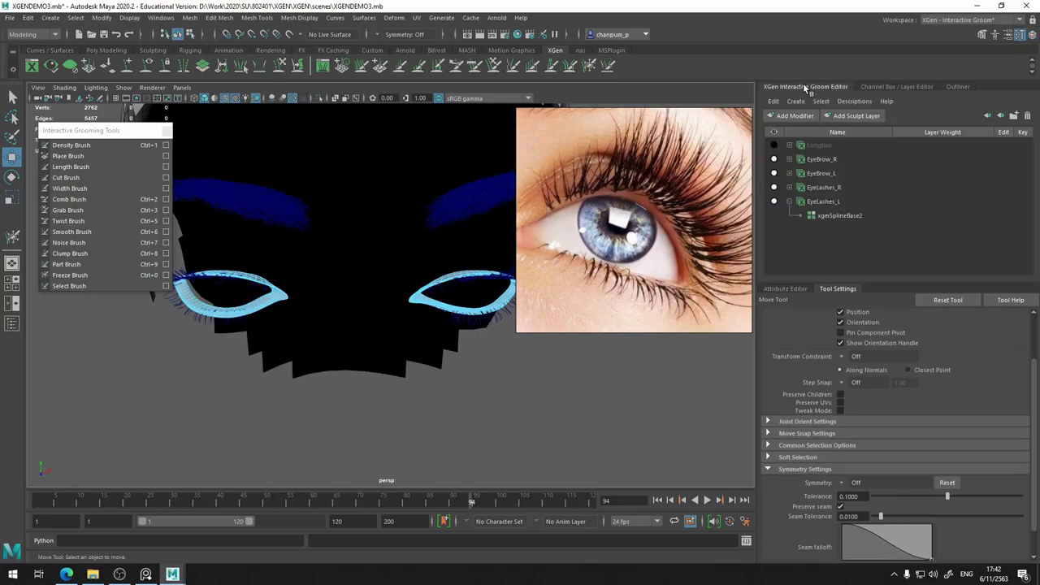
pyautogui.click(789, 206)
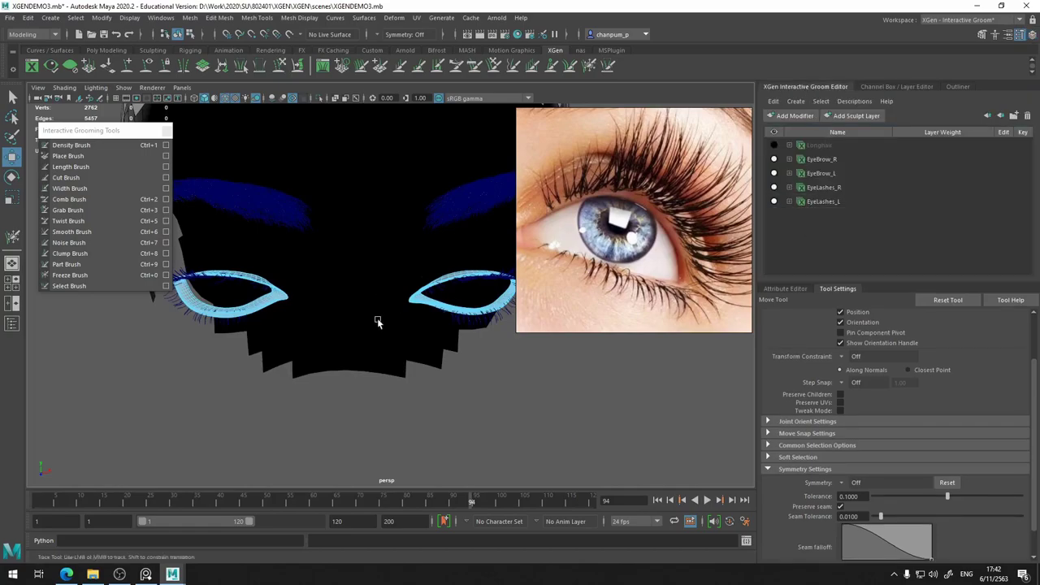
pyautogui.keyDown('alt'); pyautogui.moveTo(383, 301); pyautogui.dragTo(742, 188); pyautogui.keyUp('alt')
# Set the Eyelashes layer to Reference, hide it, and hide the shell layer
pyautogui.click(899, 86)
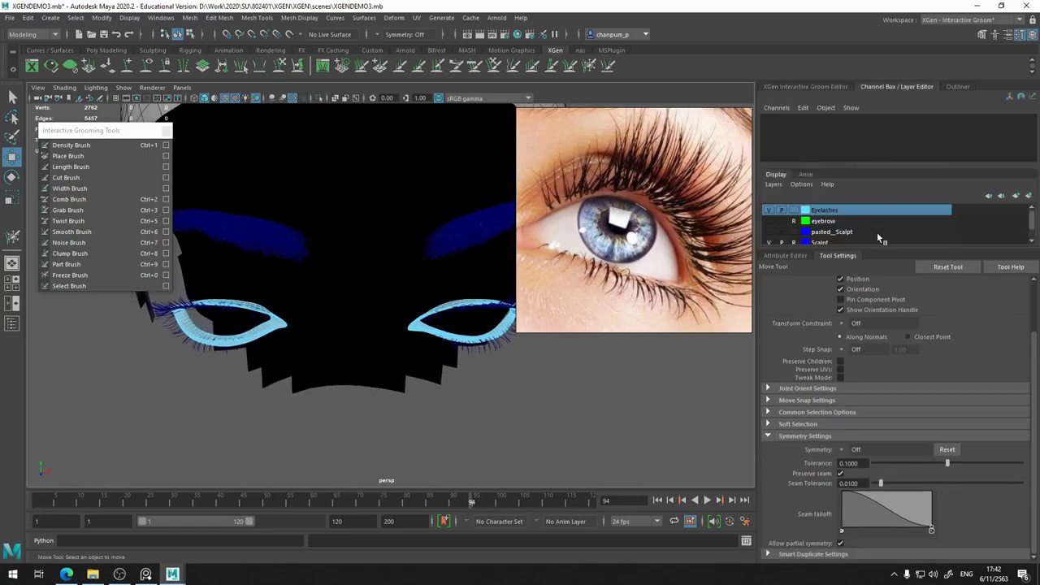
pyautogui.click(793, 210)
pyautogui.click(770, 209)
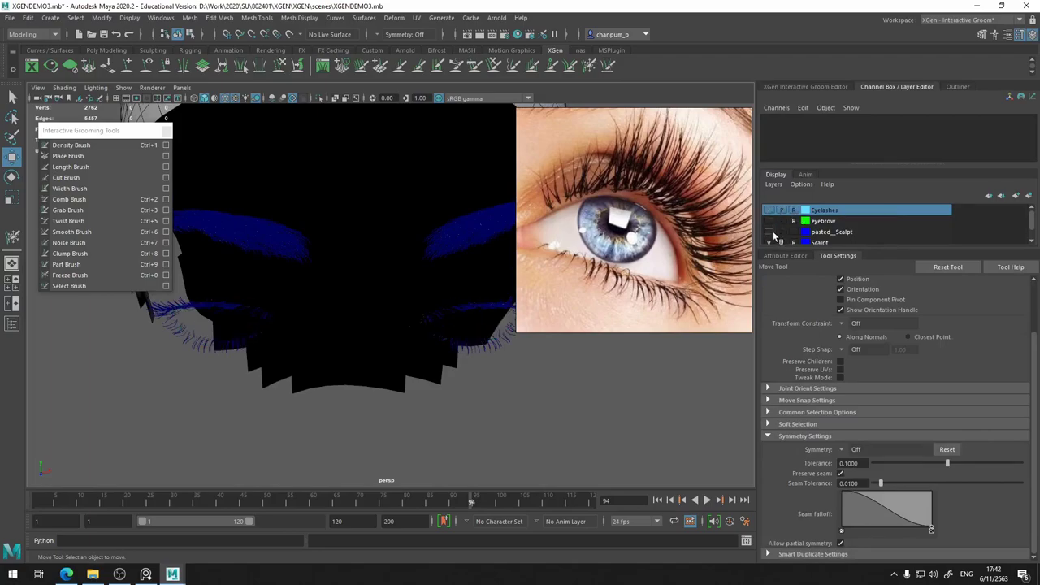
pyautogui.scroll(-1, 818, 234)
pyautogui.click(770, 244)
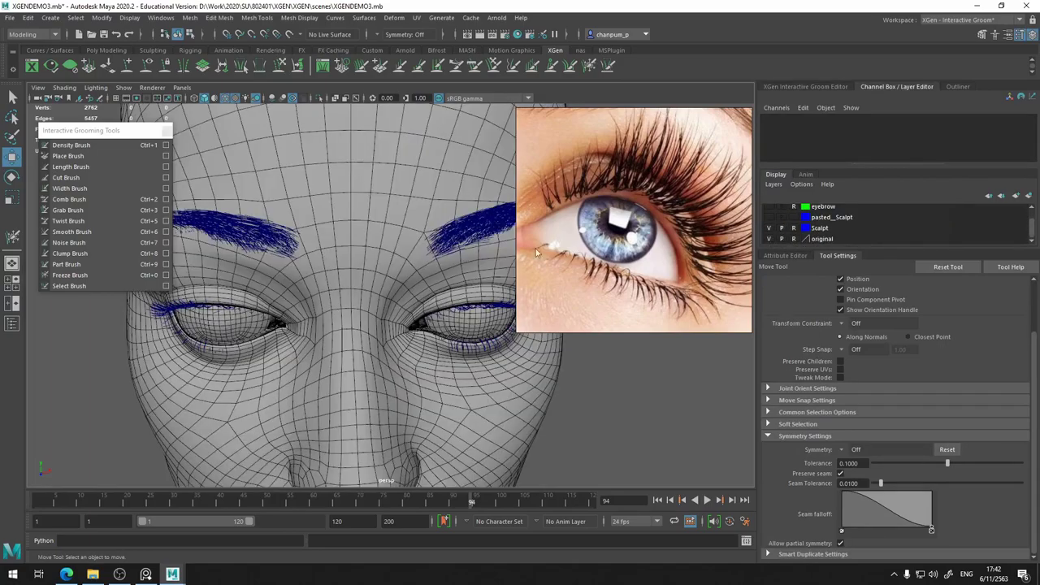
pyautogui.scroll(-3, 437, 243)
pyautogui.keyDown('alt'); pyautogui.moveTo(437, 243); pyautogui.dragTo(413, 218); pyautogui.keyUp('alt')
pyautogui.scroll(1, 786, 228)
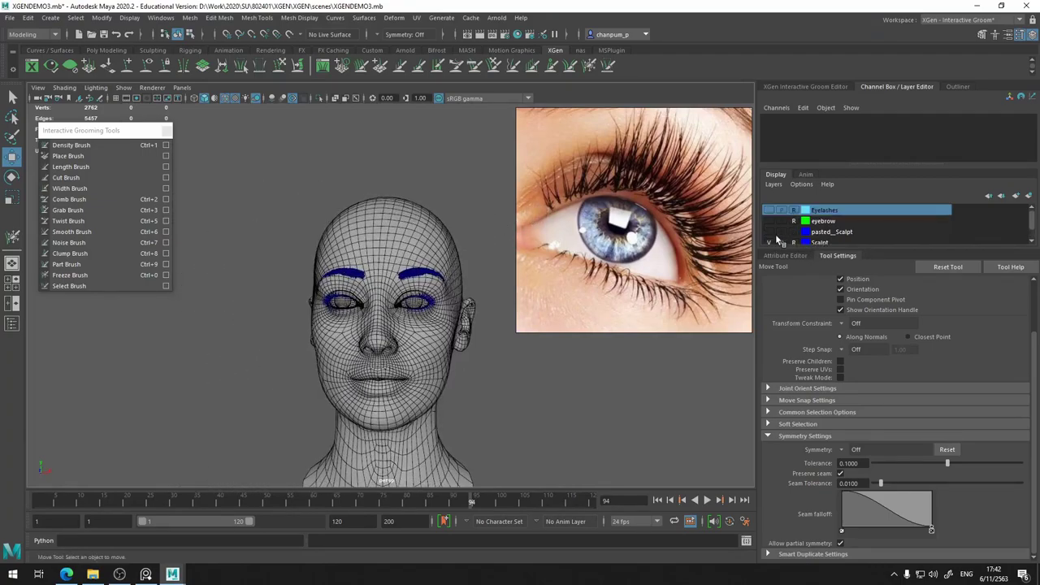
# Save the scene with Ctrl+S and inspect the lashes around the head
pyautogui.hotkey('ctrl', 's')
pyautogui.press('q')
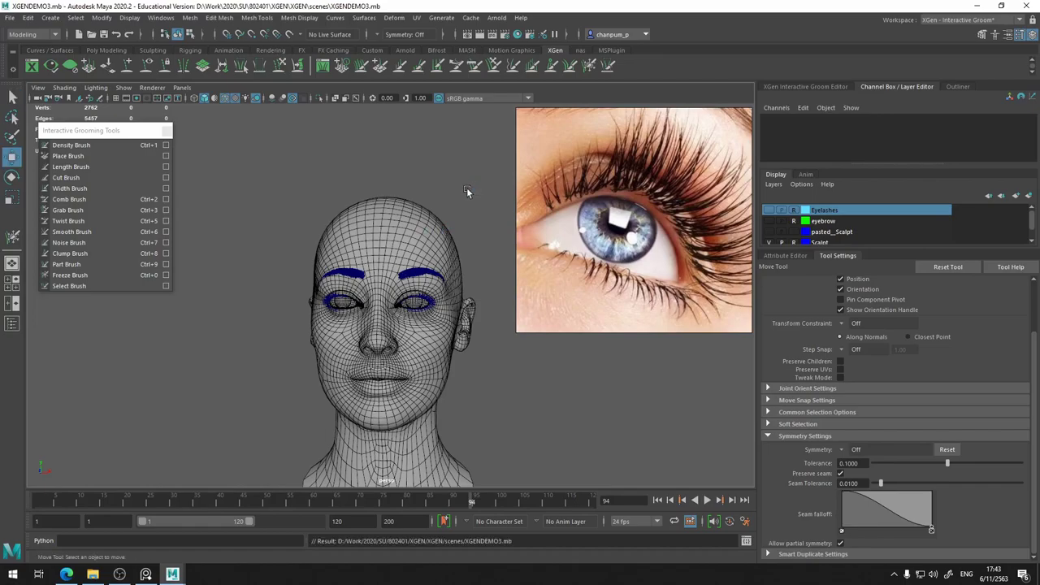
pyautogui.moveTo(467, 191)
pyautogui.keyDown('alt'); pyautogui.mouseDown()
pyautogui.moveTo(468, 200)
pyautogui.moveTo(505, 180)
pyautogui.moveTo(391, 198)
pyautogui.moveTo(487, 186)
pyautogui.mouseUp(); pyautogui.keyUp('alt')
pyautogui.scroll(3, 368, 213)
pyautogui.scroll(2, 413, 208)
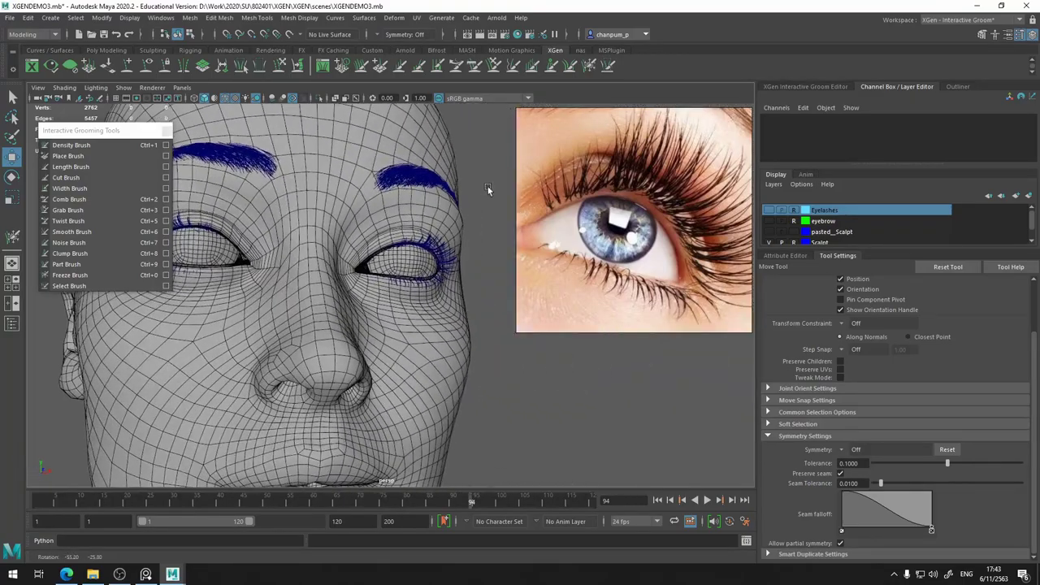
pyautogui.scroll(-3, 476, 191)
pyautogui.scroll(5, 377, 215)
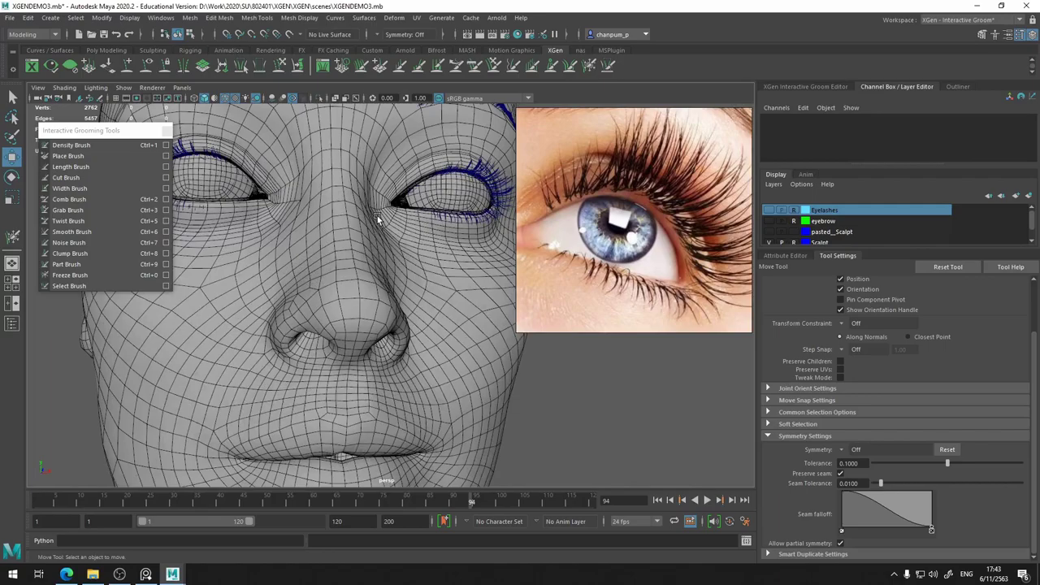
pyautogui.moveTo(377, 215)
pyautogui.keyDown('alt'); pyautogui.mouseDown()
pyautogui.moveTo(376, 252)
pyautogui.moveTo(357, 250)
pyautogui.moveTo(390, 246)
pyautogui.moveTo(429, 271)
pyautogui.moveTo(327, 279)
pyautogui.mouseUp(); pyautogui.keyUp('alt')
pyautogui.scroll(-3, 375, 265)
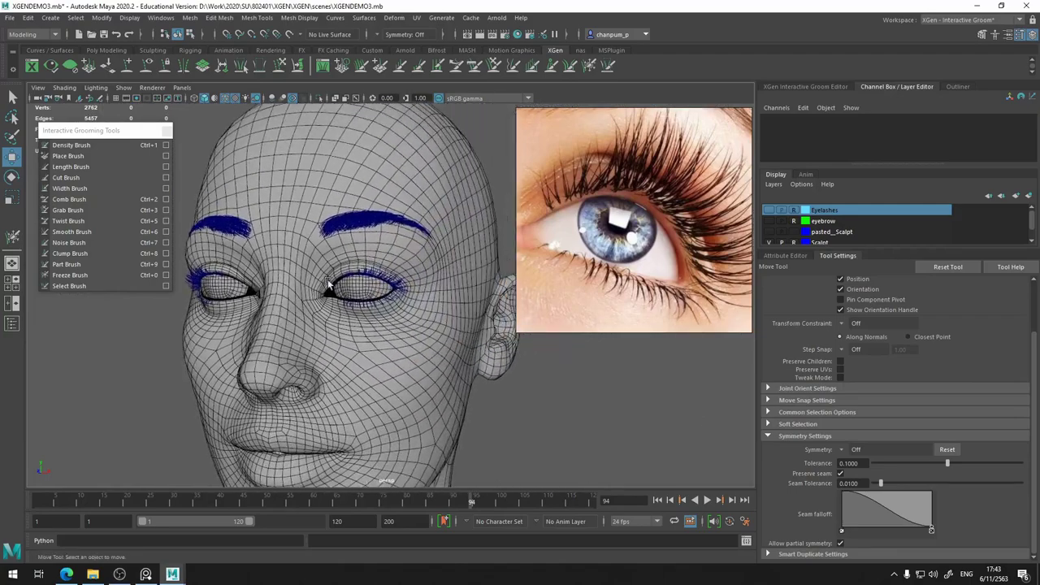
pyautogui.click(797, 87)
pyautogui.click(864, 87)
pyautogui.click(830, 87)
pyautogui.click(774, 145)
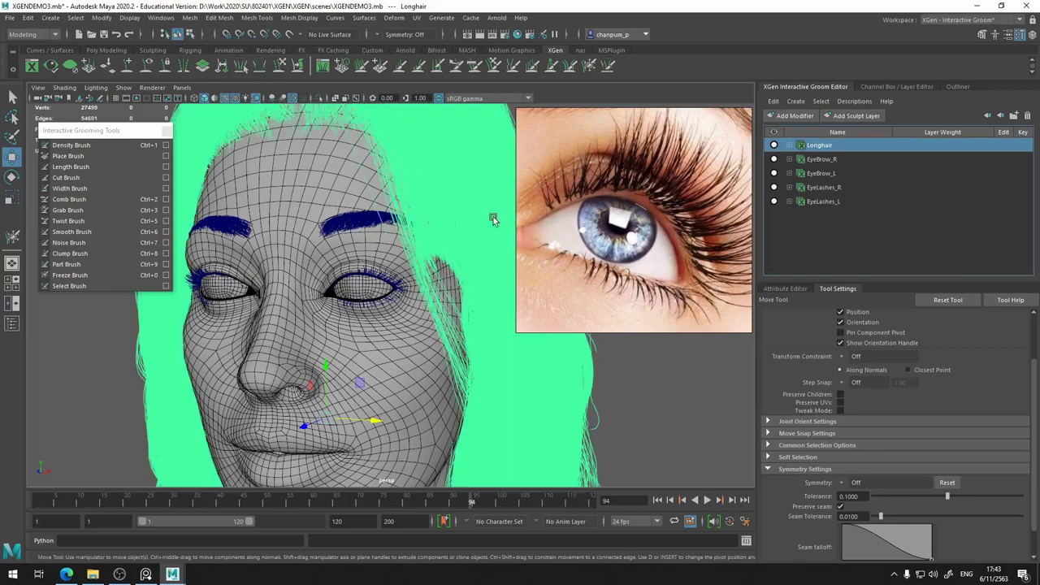
pyautogui.press('f')
pyautogui.click(639, 358)
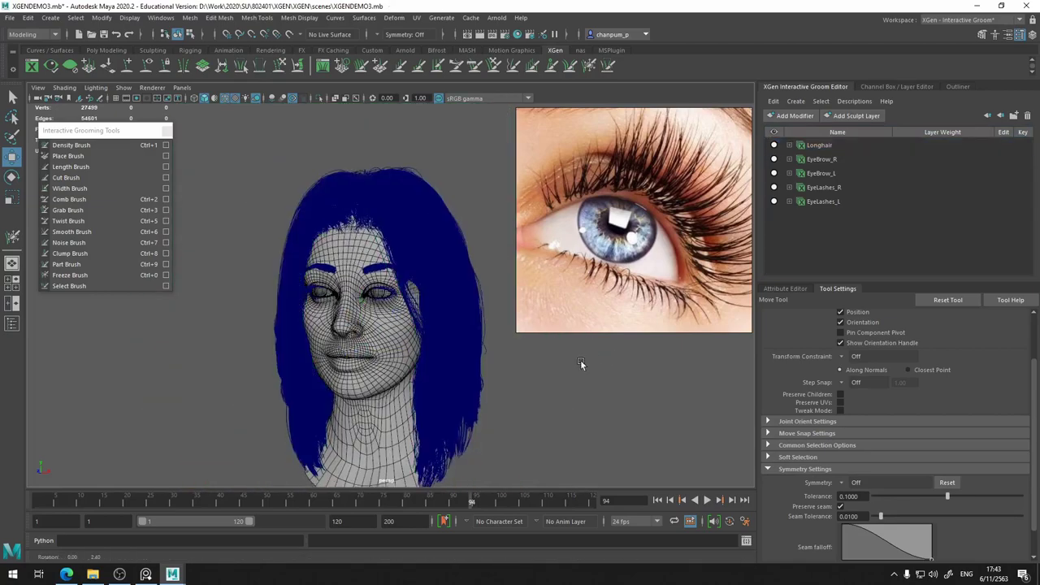
pyautogui.keyDown('alt'); pyautogui.moveTo(604, 365); pyautogui.dragTo(471, 271); pyautogui.keyUp('alt')
pyautogui.scroll(3, 441, 239)
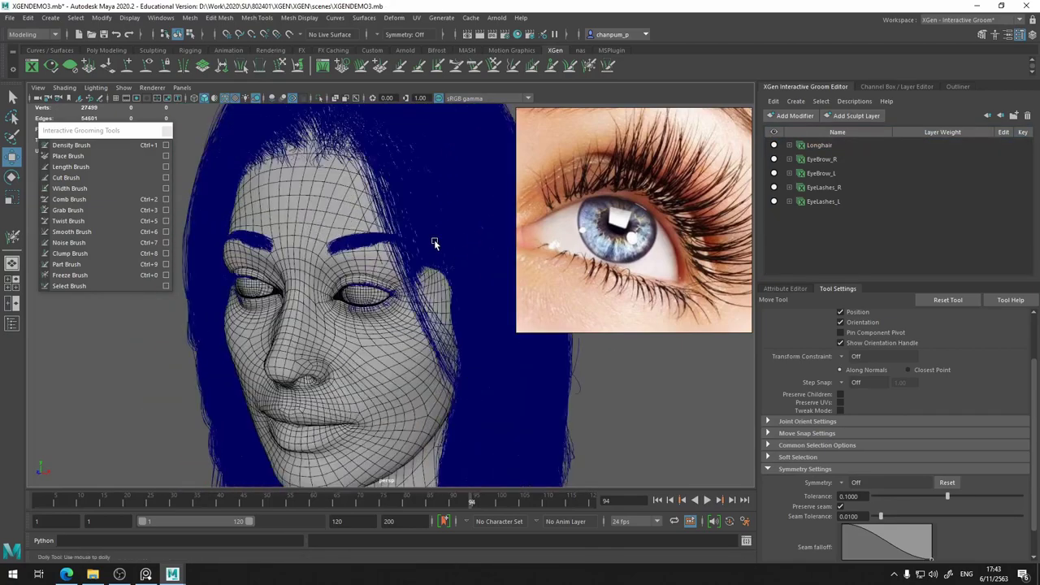
pyautogui.scroll(-1, 441, 239)
pyautogui.scroll(-2, 435, 243)
pyautogui.press('6')
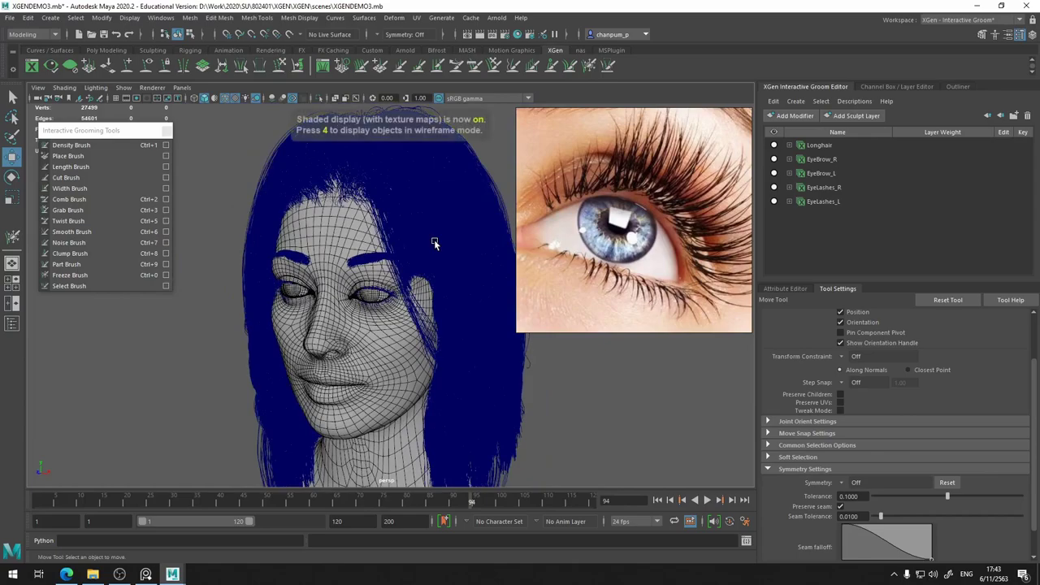
pyautogui.press('7')
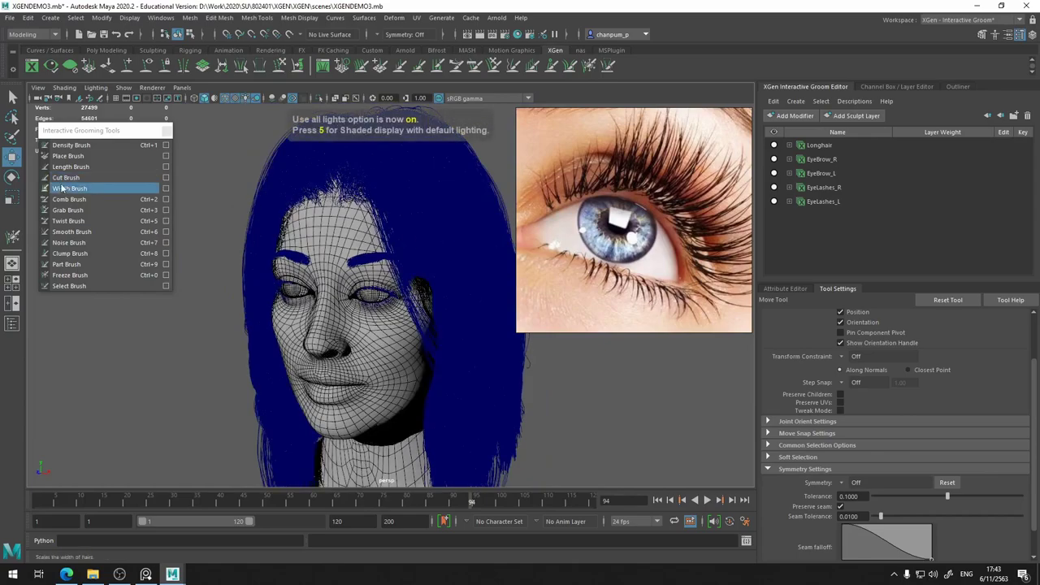
pyautogui.click(13, 95)
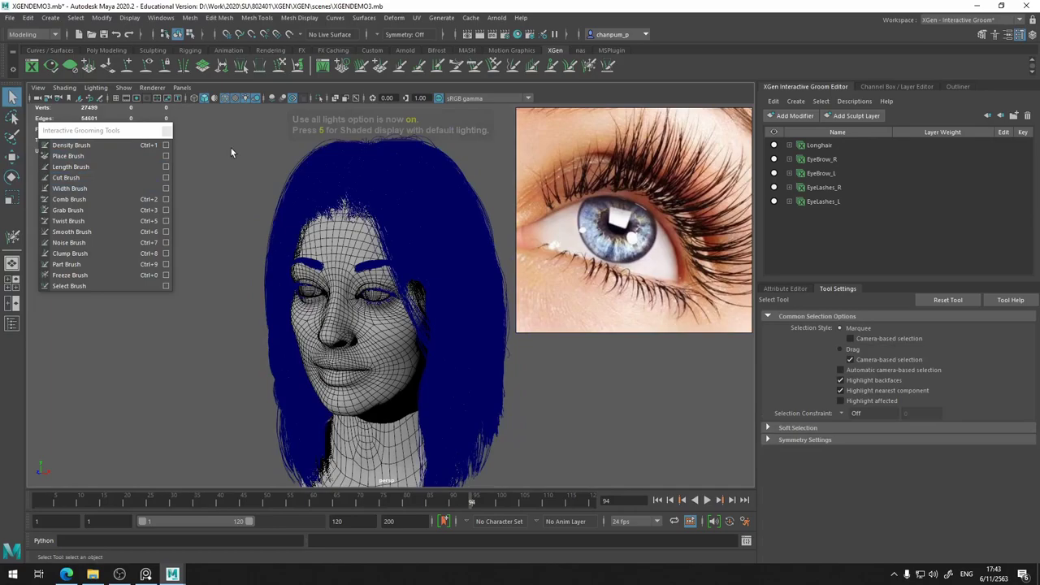
pyautogui.scroll(-3, 231, 148)
pyautogui.keyDown('alt'); pyautogui.moveTo(317, 197); pyautogui.dragTo(361, 174); pyautogui.keyUp('alt')
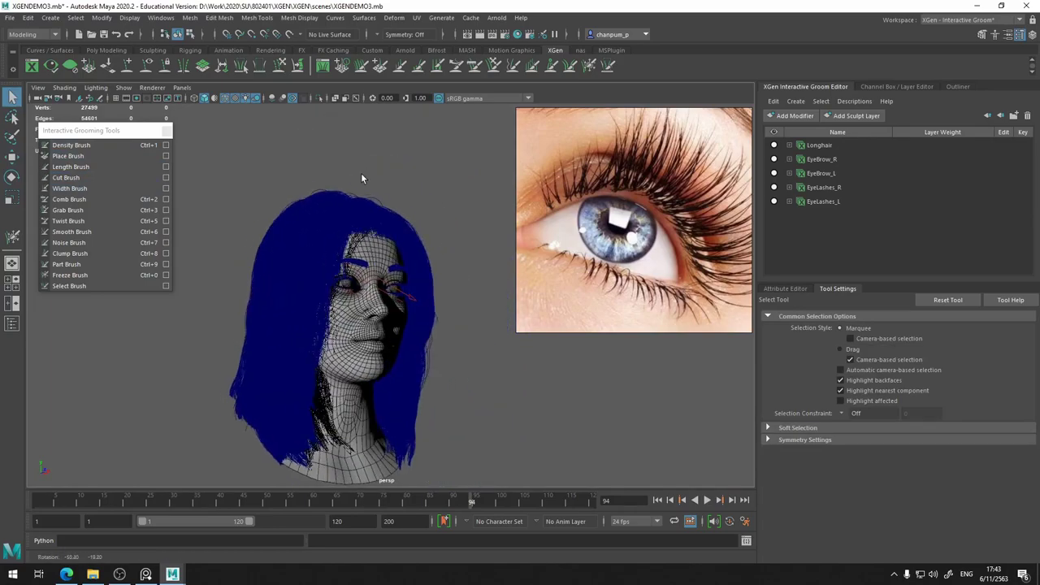
pyautogui.press('6')
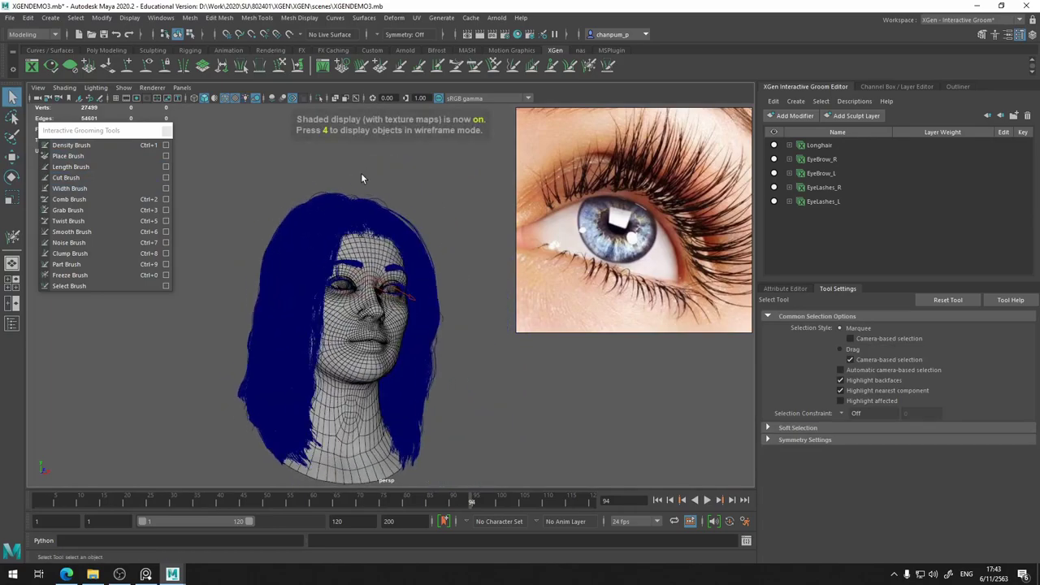
pyautogui.moveTo(363, 178)
pyautogui.keyDown('alt'); pyautogui.mouseDown()
pyautogui.moveTo(394, 186)
pyautogui.moveTo(350, 208)
pyautogui.moveTo(306, 203)
pyautogui.moveTo(346, 216)
pyautogui.mouseUp(); pyautogui.keyUp('alt')
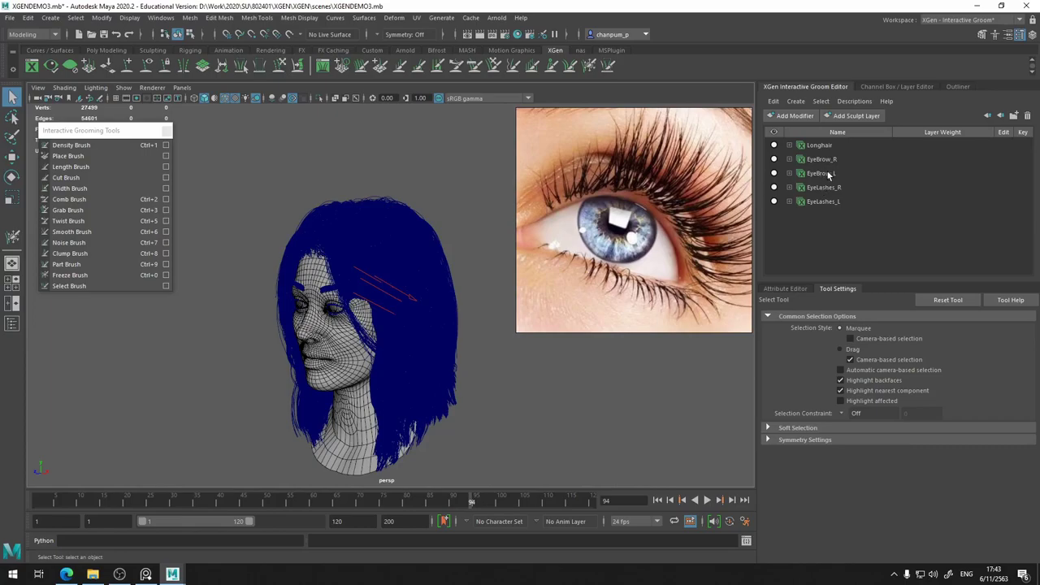
pyautogui.press('alt')
pyautogui.moveTo(416, 297)
pyautogui.keyDown('alt'); pyautogui.mouseDown()
pyautogui.moveTo(476, 281)
pyautogui.moveTo(340, 169)
pyautogui.mouseUp(); pyautogui.keyUp('alt')
pyautogui.keyDown('alt'); pyautogui.moveTo(340, 167); pyautogui.dragTo(284, 199, button='right'); pyautogui.keyUp('alt')
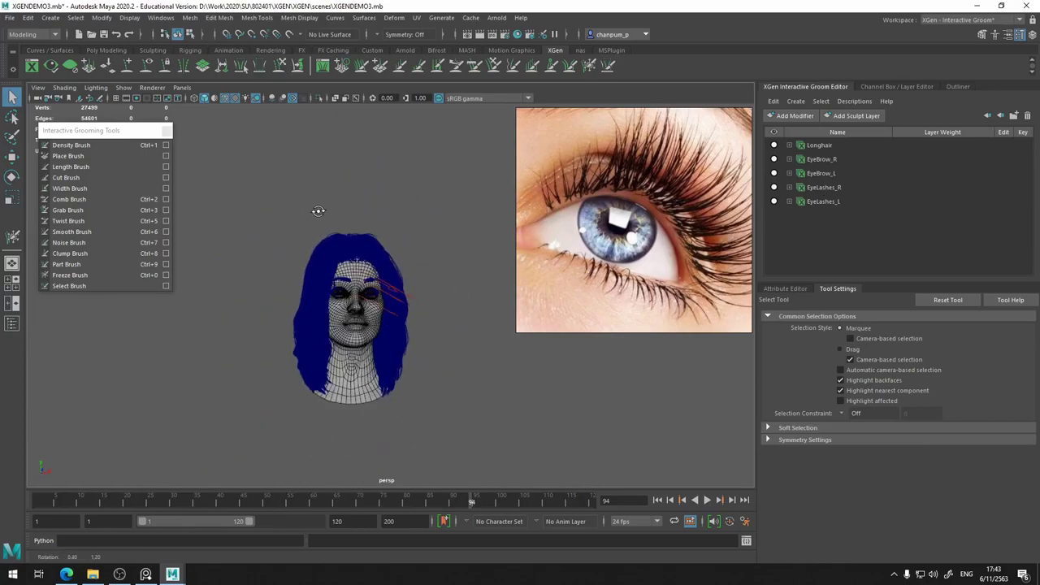
pyautogui.keyDown('alt'); pyautogui.moveTo(285, 199); pyautogui.dragTo(353, 216); pyautogui.keyUp('alt')
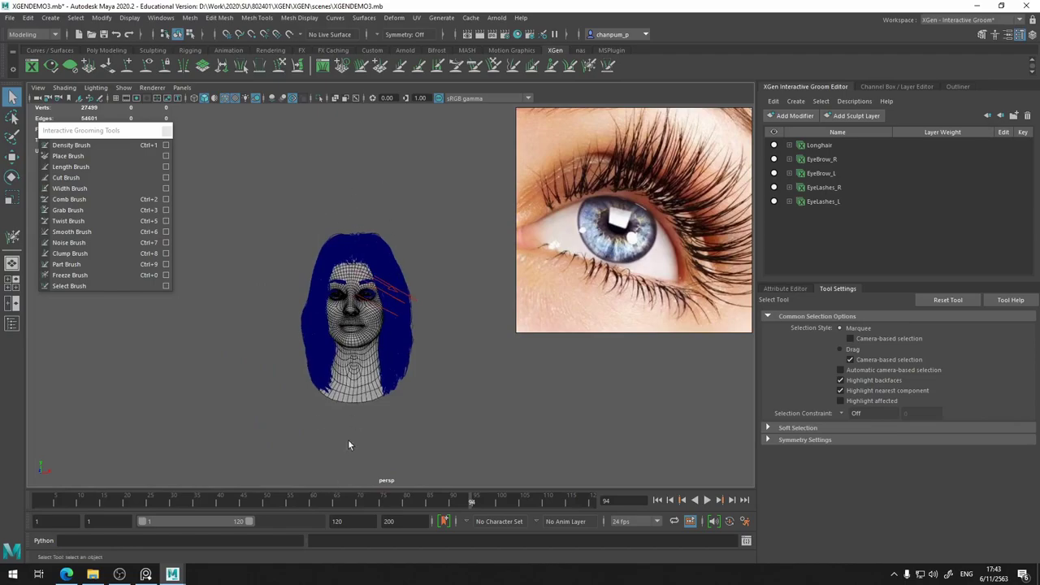
pyautogui.scroll(3, 393, 298)
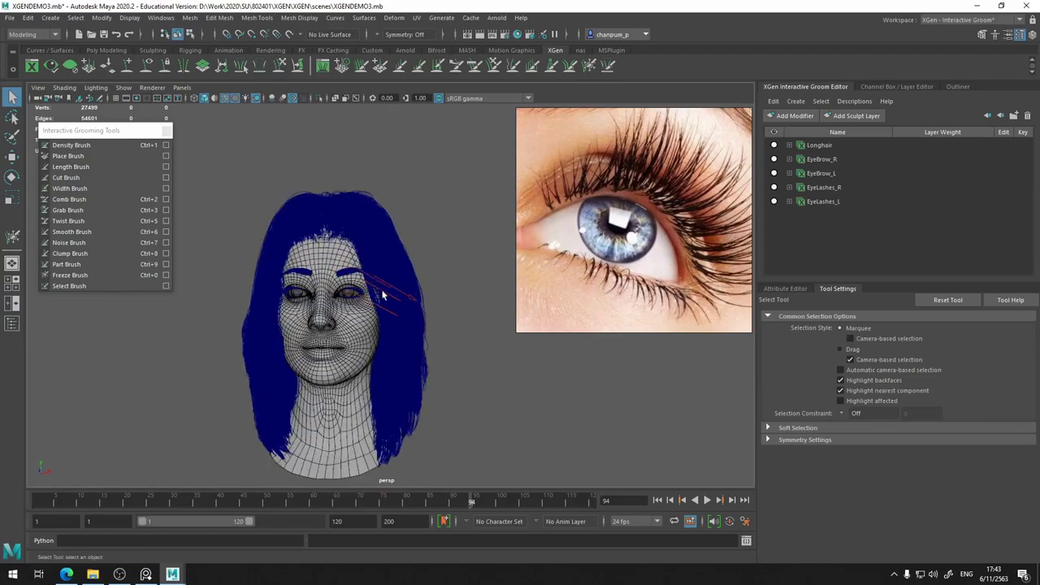
pyautogui.scroll(2, 390, 301)
pyautogui.moveTo(390, 302)
pyautogui.keyDown('alt'); pyautogui.mouseDown()
pyautogui.moveTo(412, 317)
pyautogui.moveTo(514, 315)
pyautogui.moveTo(475, 319)
pyautogui.moveTo(488, 316)
pyautogui.mouseUp(); pyautogui.keyUp('alt')
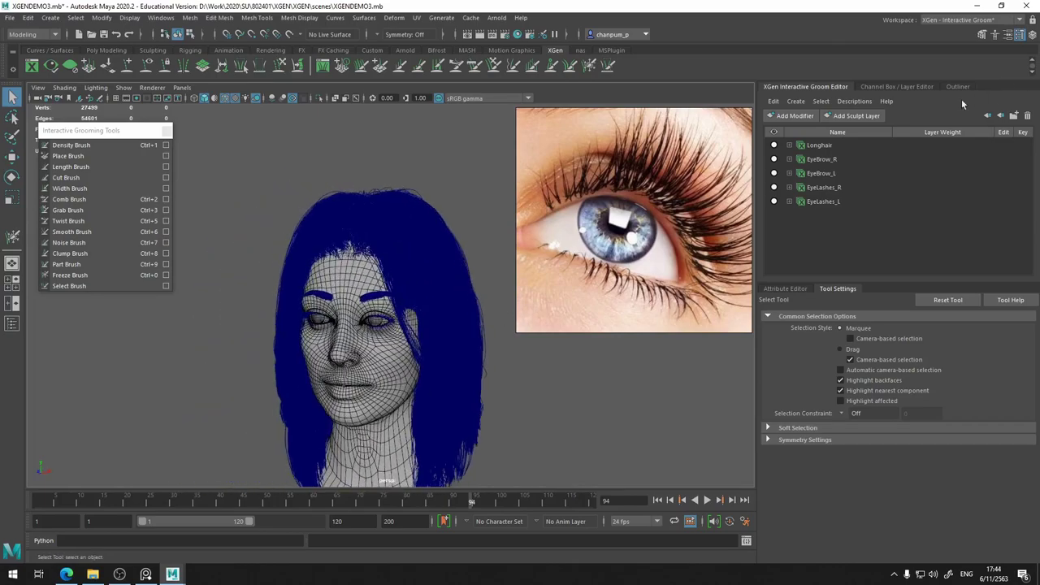
# Select the EyeBrow_R groom, then undo its accidental deletion to restore it
pyautogui.click(827, 147)
pyautogui.click(832, 160)
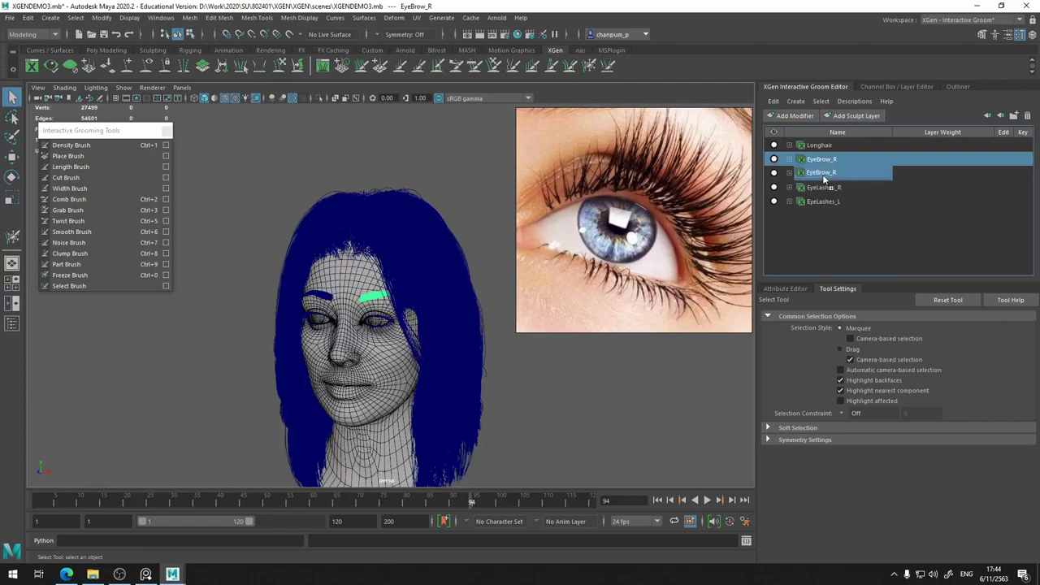
pyautogui.press('Delete')
pyautogui.hotkey('ctrl', 'z')
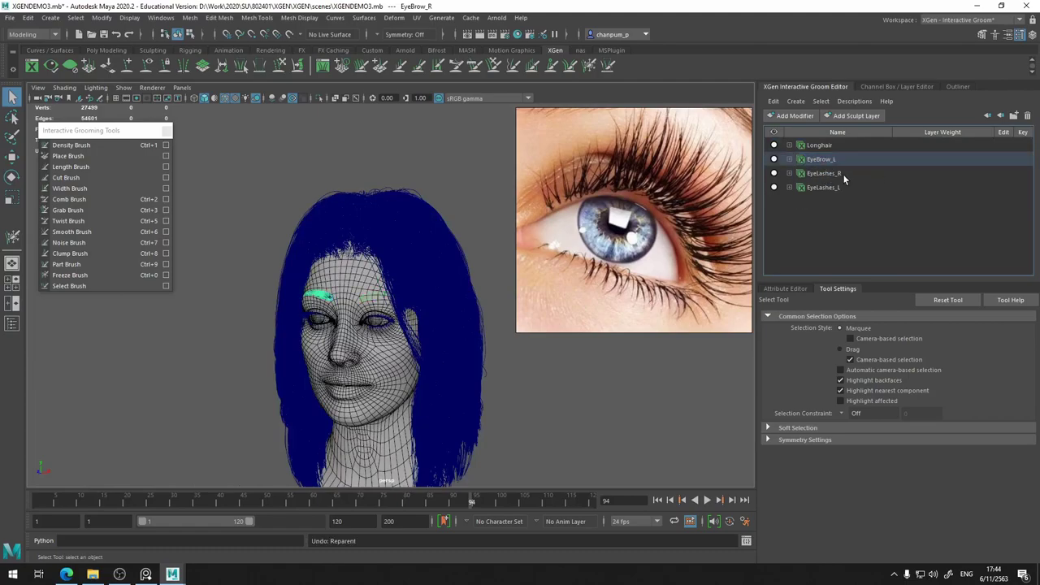
# Group Longhair, both eyebrow and both eyelash grooms into group1
pyautogui.keyDown('shift'); pyautogui.click(829, 175); pyautogui.keyUp('shift')
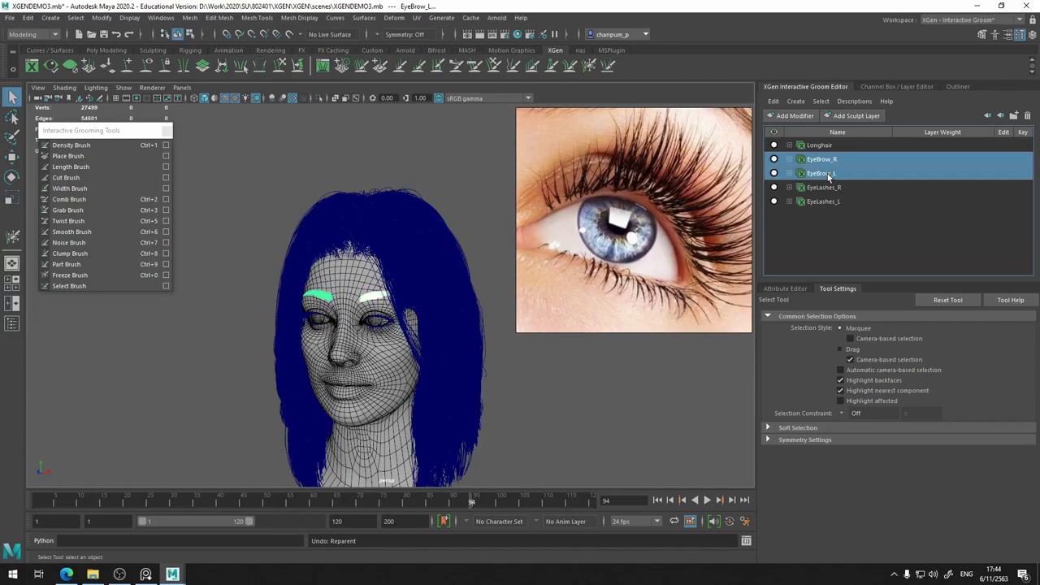
pyautogui.rightClick(829, 173)
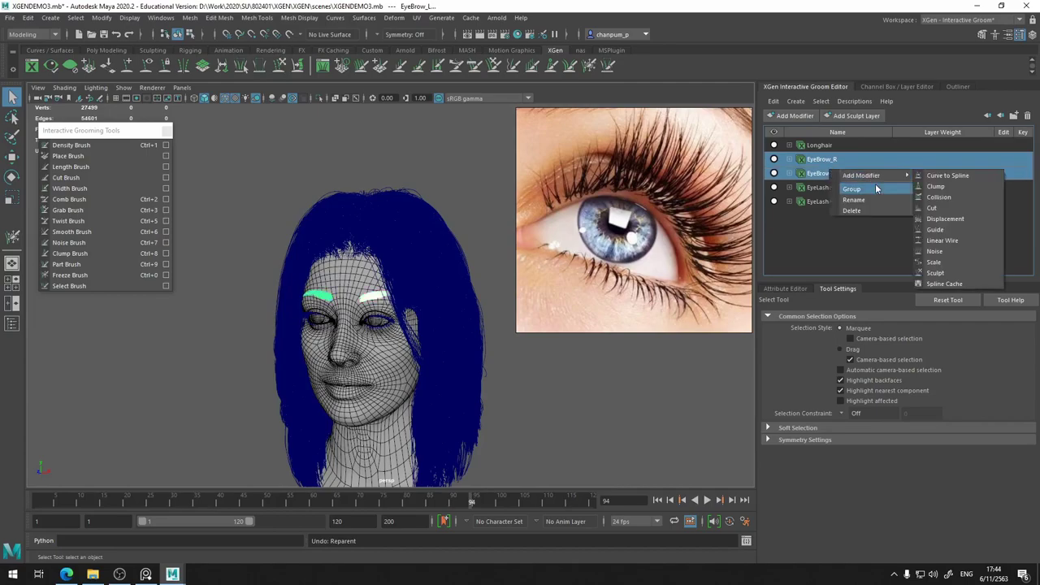
pyautogui.click(823, 200)
pyautogui.keyDown('shift'); pyautogui.click(823, 145); pyautogui.keyUp('shift')
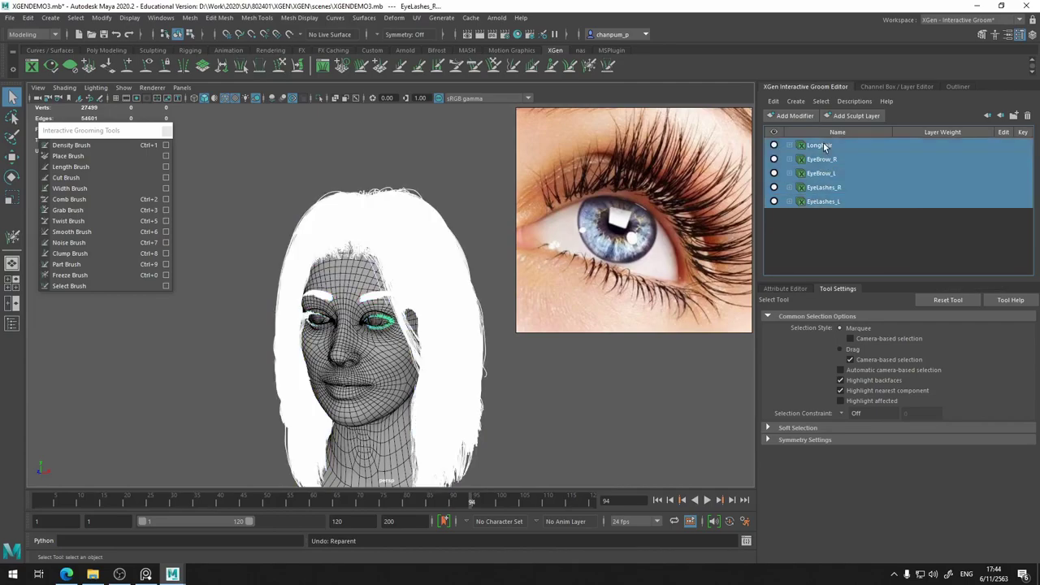
pyautogui.rightClick(830, 147)
pyautogui.click(865, 166)
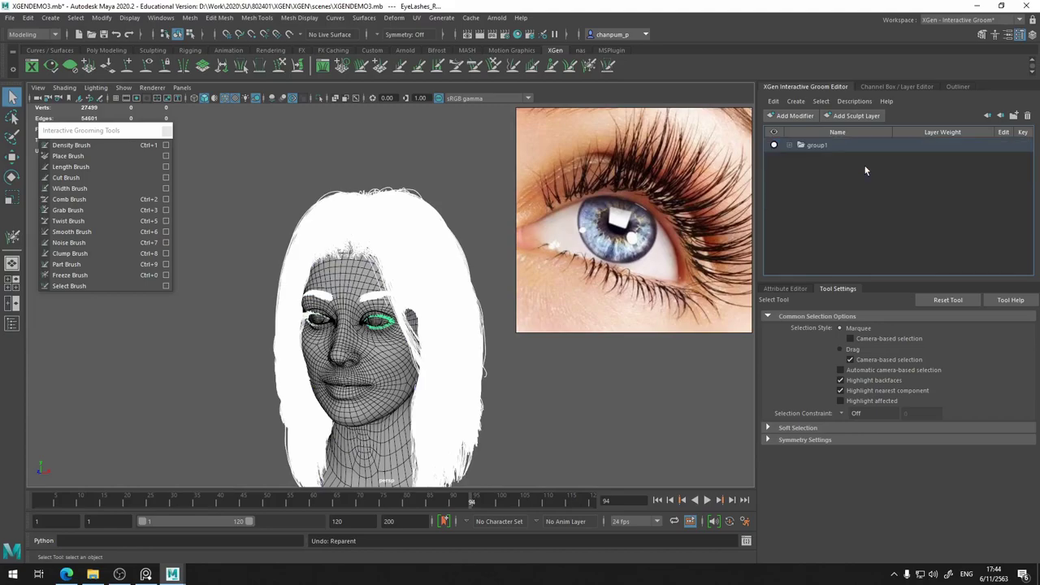
# Check that group1 holds all five grooms, then view the head from the front
pyautogui.click(815, 146)
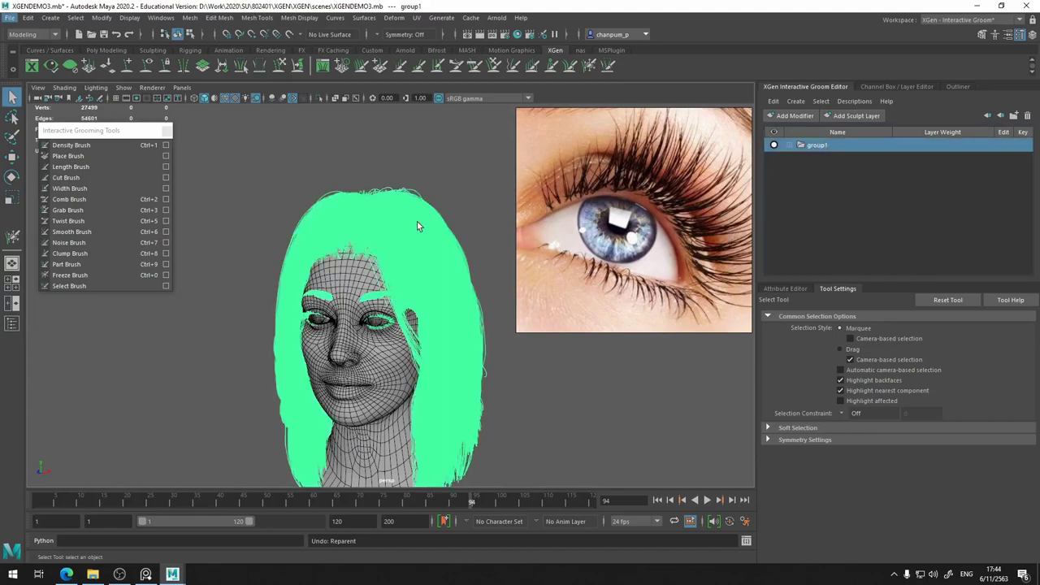
pyautogui.keyDown('alt'); pyautogui.moveTo(417, 221); pyautogui.dragTo(459, 210, button='right'); pyautogui.keyUp('alt')
pyautogui.click(789, 146)
pyautogui.click(790, 149)
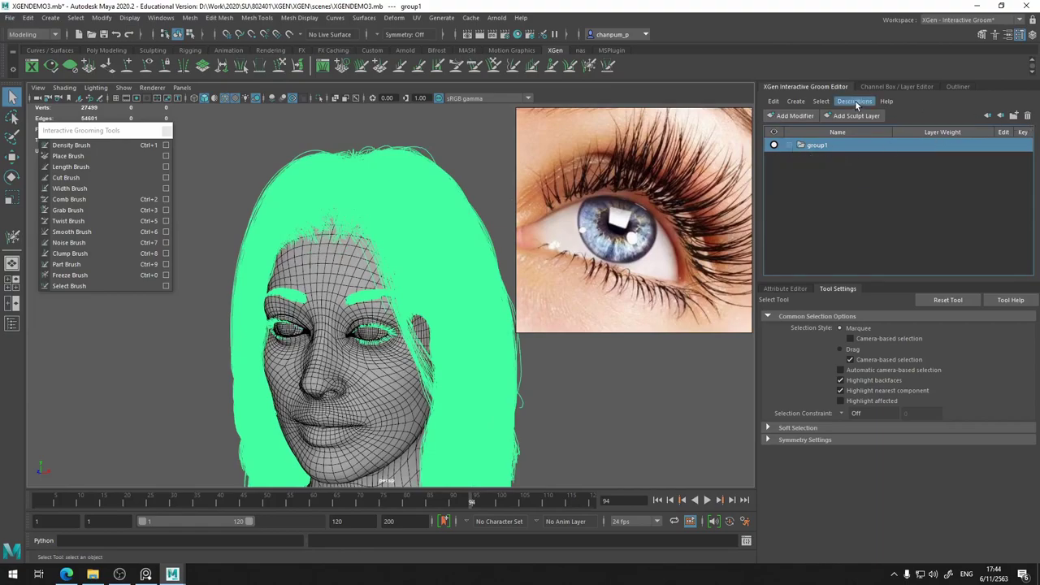
pyautogui.click(456, 147)
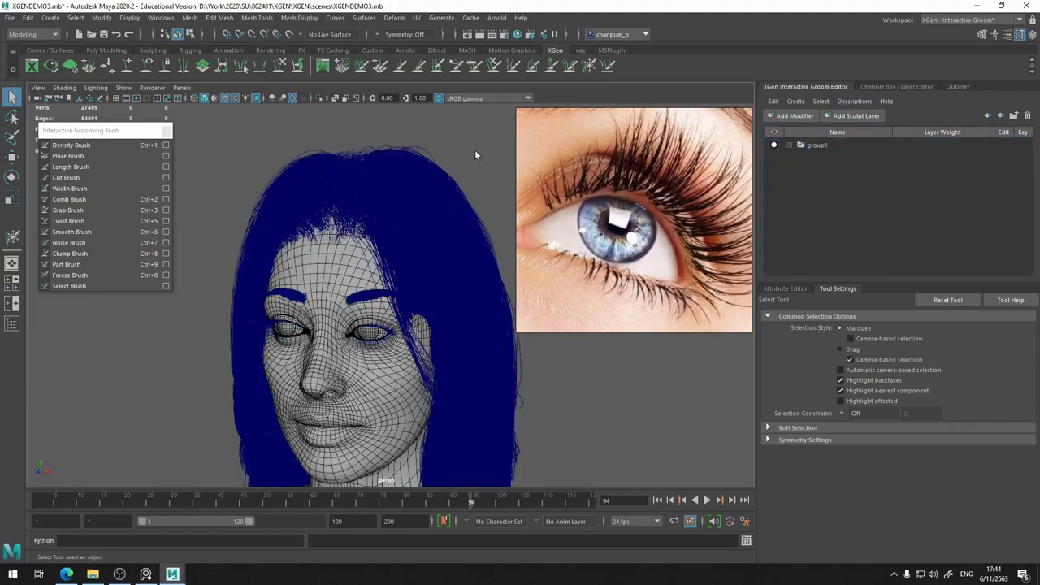
pyautogui.scroll(-3, 474, 153)
pyautogui.keyDown('alt'); pyautogui.moveTo(476, 160); pyautogui.dragTo(485, 208); pyautogui.keyUp('alt')
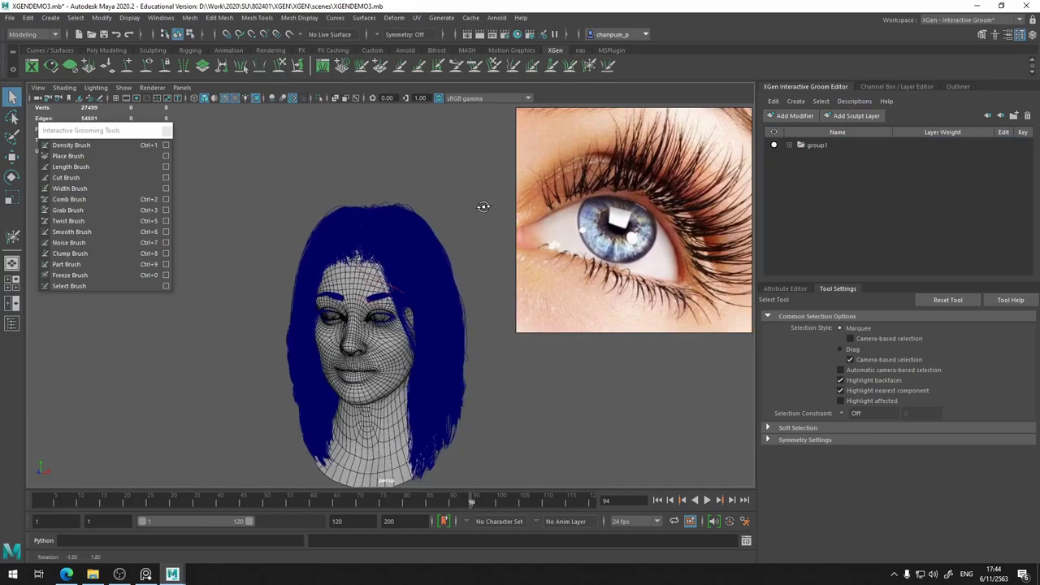
# Rename the groom group from group1 to 'Longhairgroup'
pyautogui.click(816, 147)
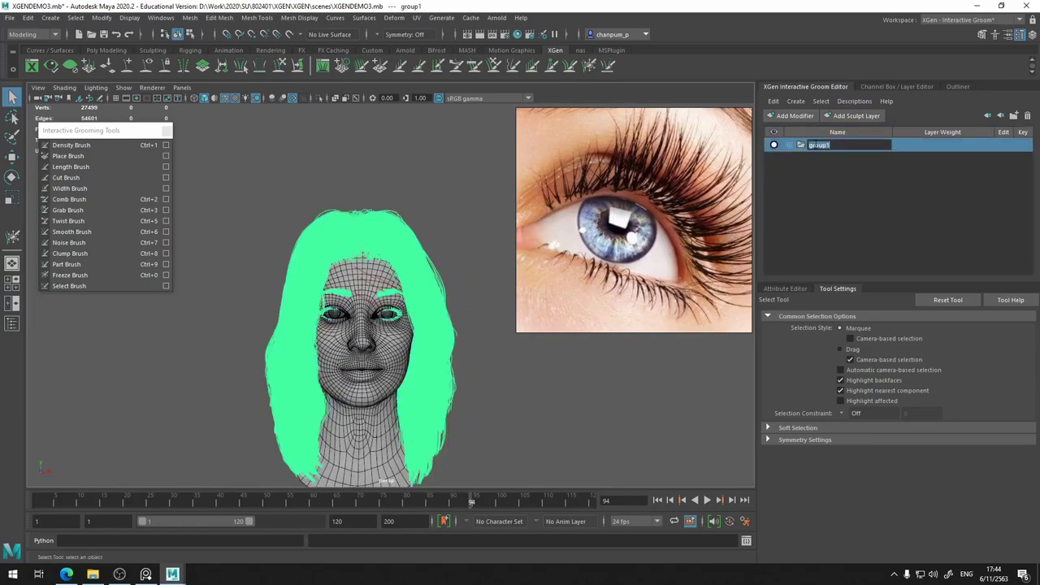
pyautogui.write('Lo')
pyautogui.write('up')
pyautogui.press('Return')
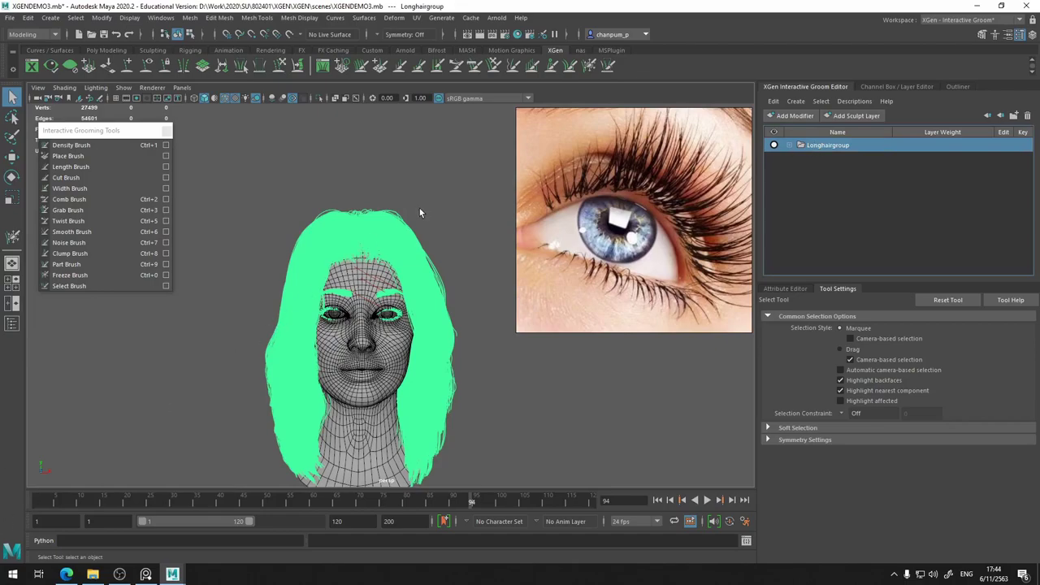
# Save the scene to XGENDEMO3.mb from a three-quarter view of the head
pyautogui.click(477, 206)
pyautogui.keyDown('alt'); pyautogui.moveTo(477, 207); pyautogui.dragTo(417, 212); pyautogui.keyUp('alt')
pyautogui.hotkey('ctrl', 's')
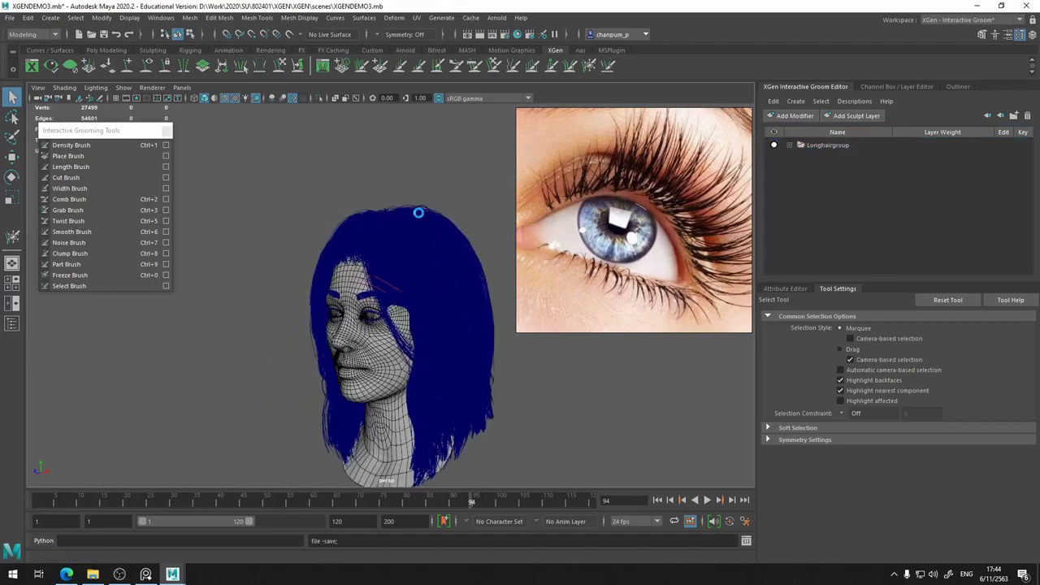